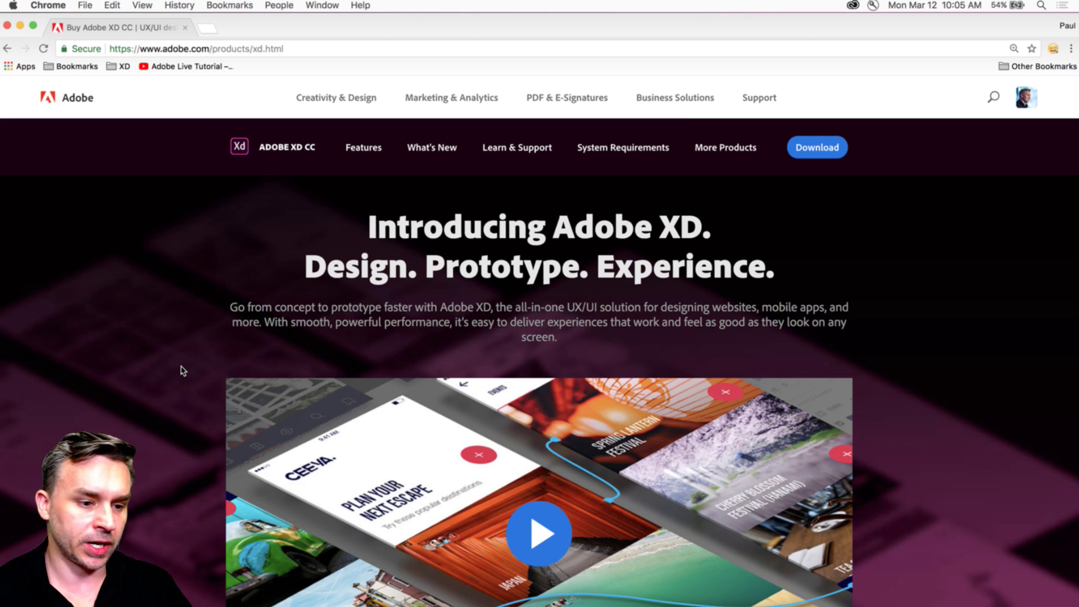
# Step: Read the introduction to Adobe XD and its concept-to-prototype description on the product page
pyautogui.scroll(-4, 180, 336)
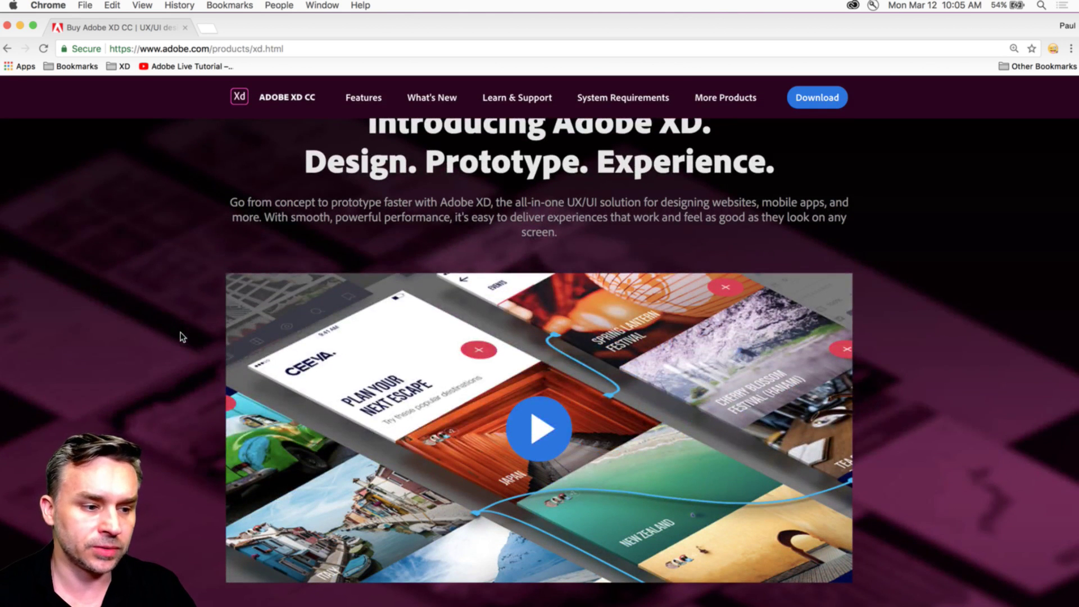
pyautogui.doubleClick(298, 207)
pyautogui.doubleClick(352, 205)
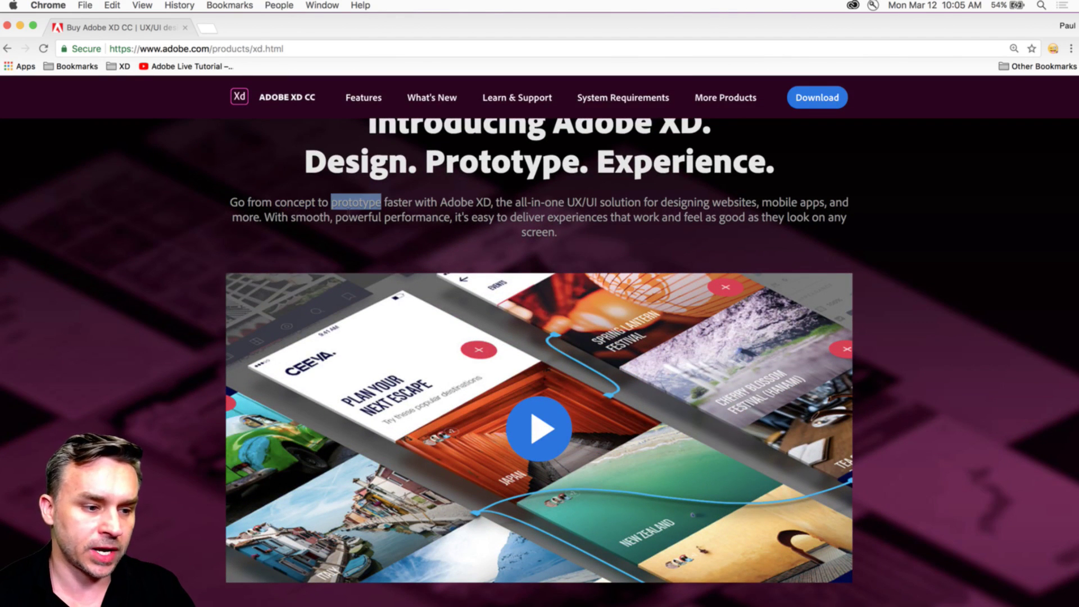
pyautogui.click(289, 237)
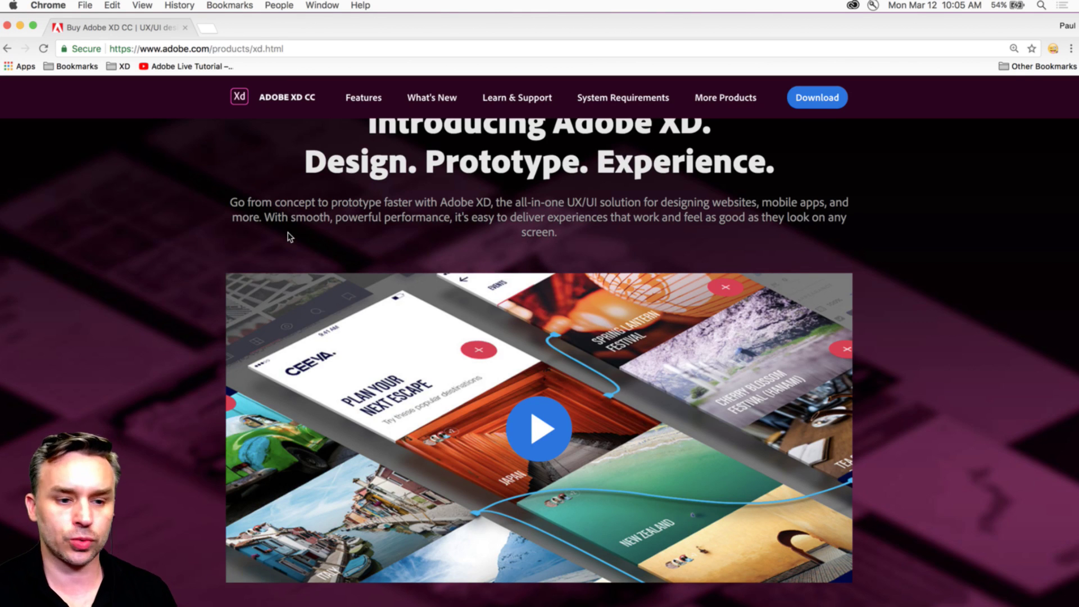
pyautogui.scroll(3, 290, 237)
pyautogui.scroll(-3, 65, 225)
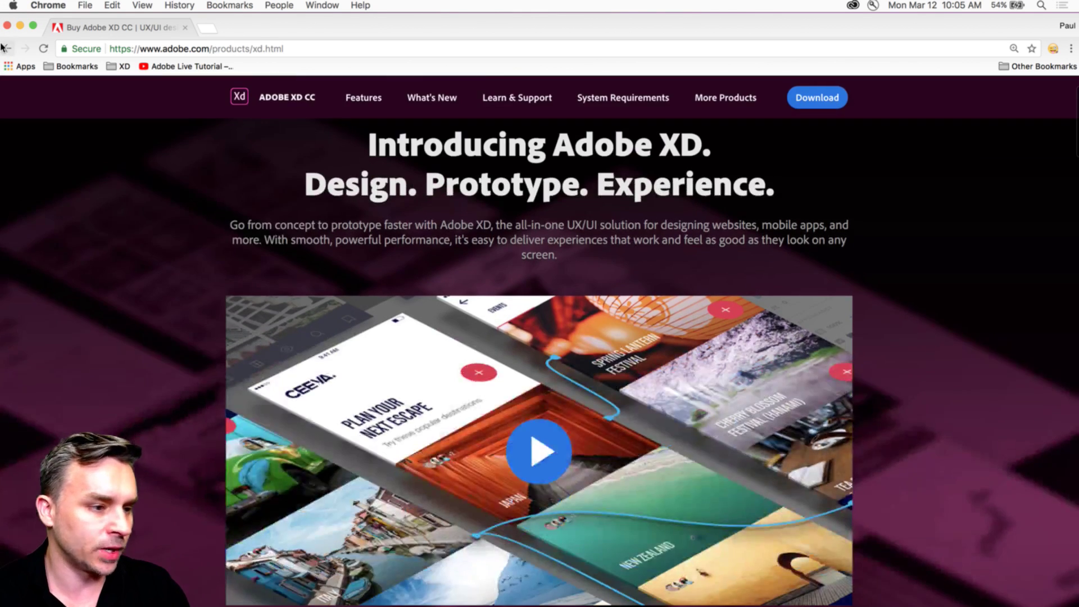
# Step: Minimize the browser, Photoshop and file windows, and switch to the 02_Prototype_final document in Adobe XD
pyautogui.click(20, 25)
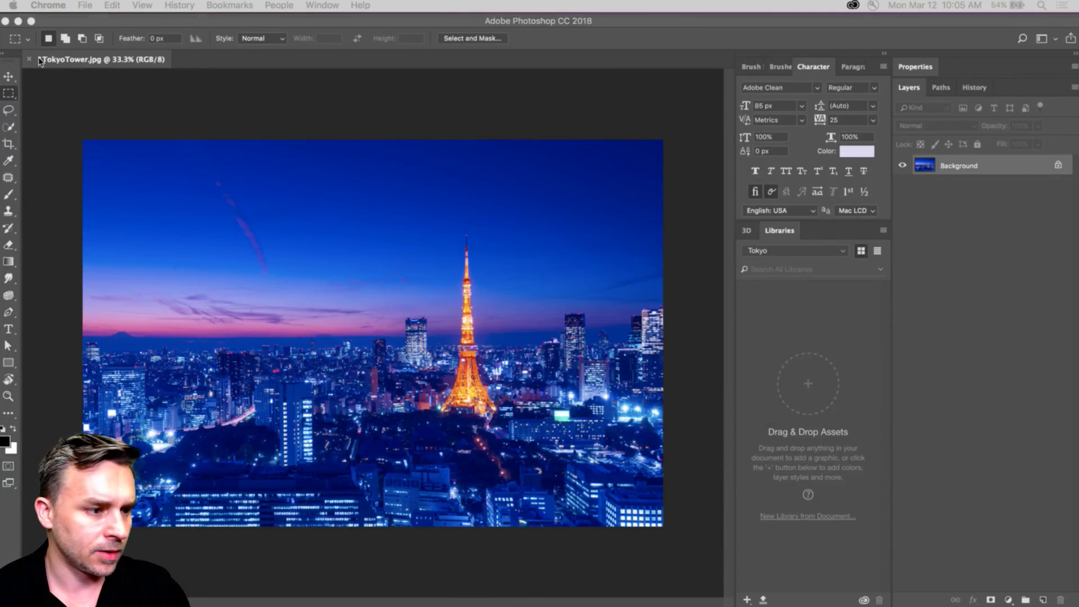
pyautogui.click(41, 60)
pyautogui.click(18, 24)
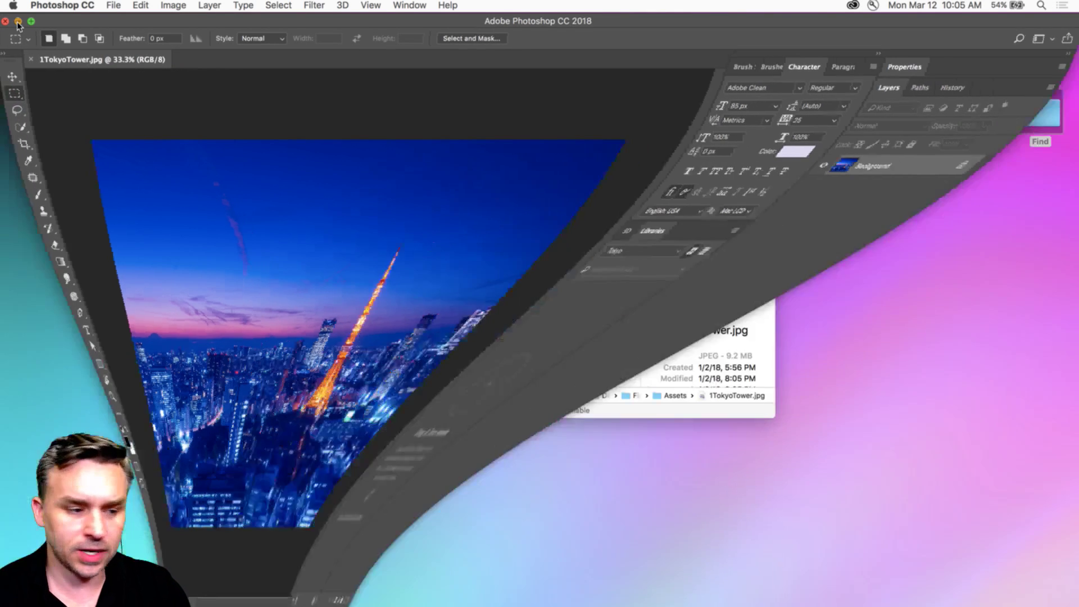
pyautogui.click(285, 143)
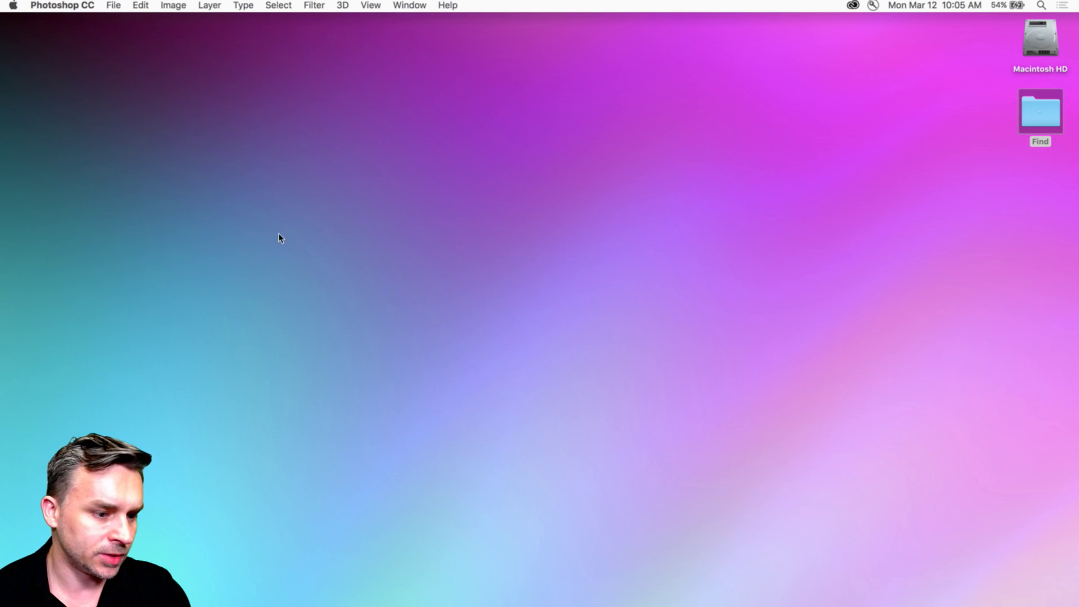
pyautogui.press('super+Tab')
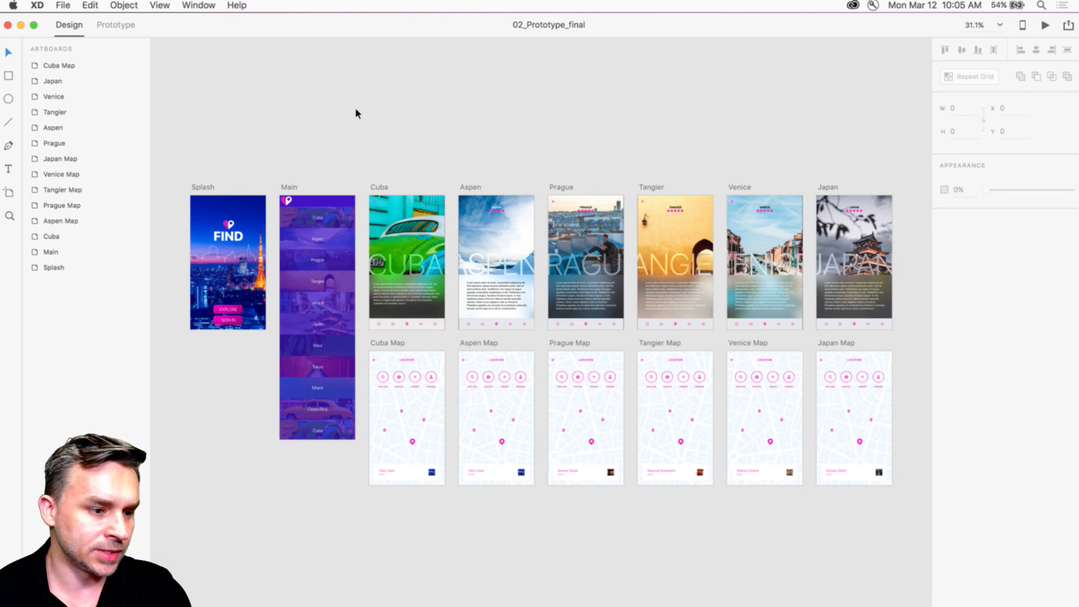
pyautogui.hscroll(-1, 355, 109)
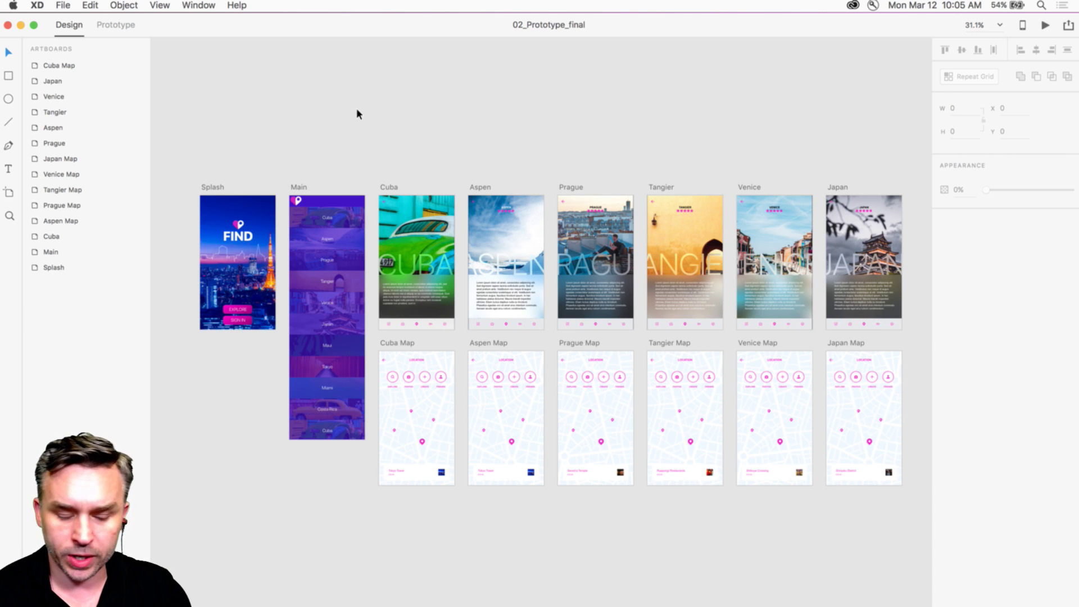
# Step: Preview the prototype from the Splash screen and explore its list of destinations
pyautogui.click(1045, 26)
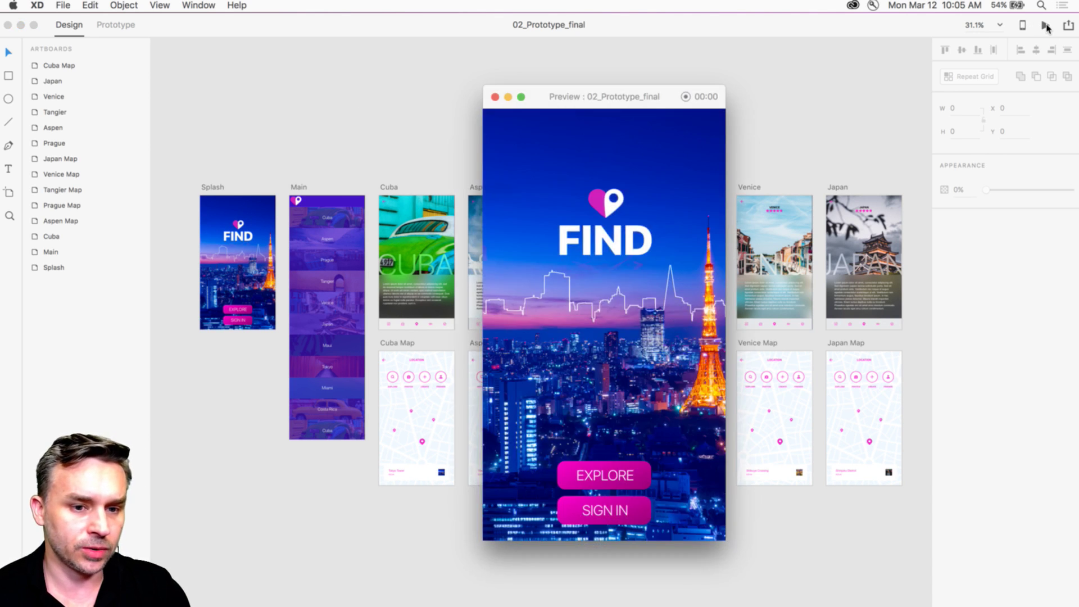
pyautogui.moveTo(549, 106); pyautogui.dragTo(540, 71)
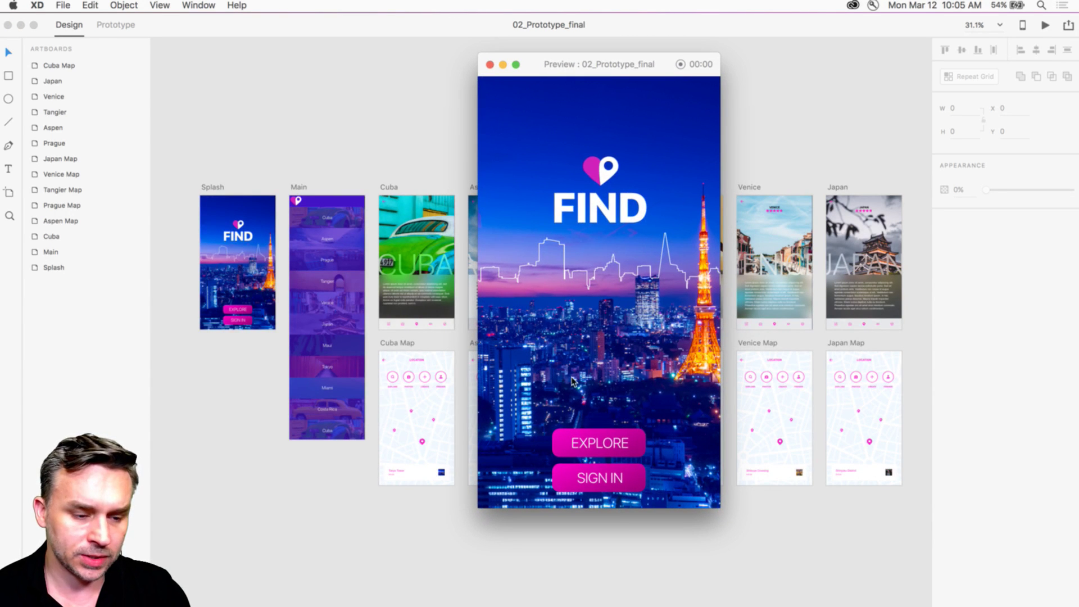
pyautogui.click(579, 444)
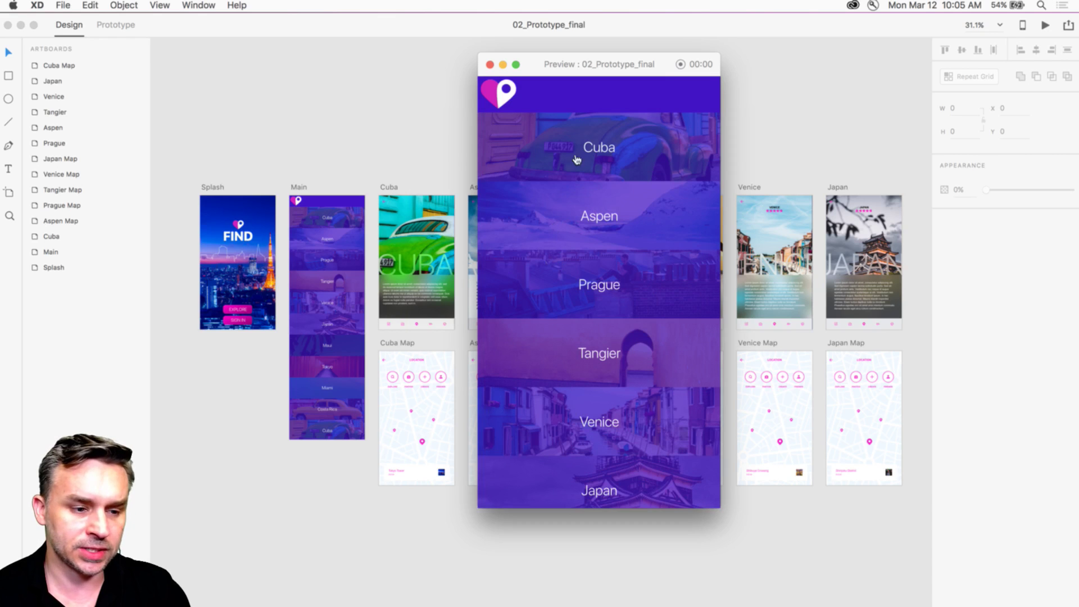
pyautogui.scroll(-5, 598, 149)
pyautogui.scroll(5, 608, 368)
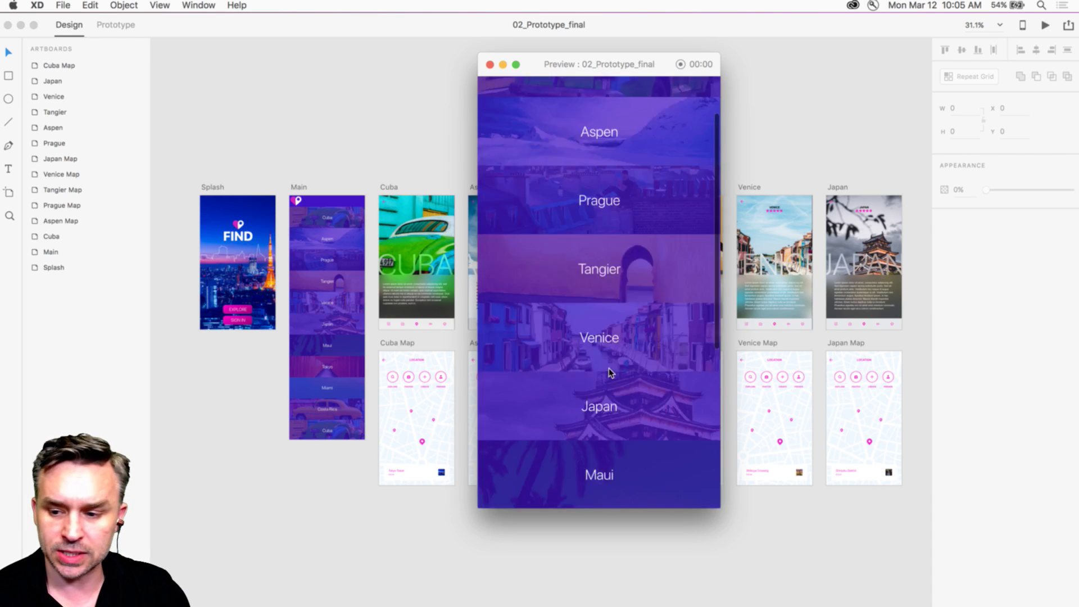
# Step: View the Cuba screen and its location map in the preview, return to the Cuba screen and close the preview
pyautogui.click(596, 161)
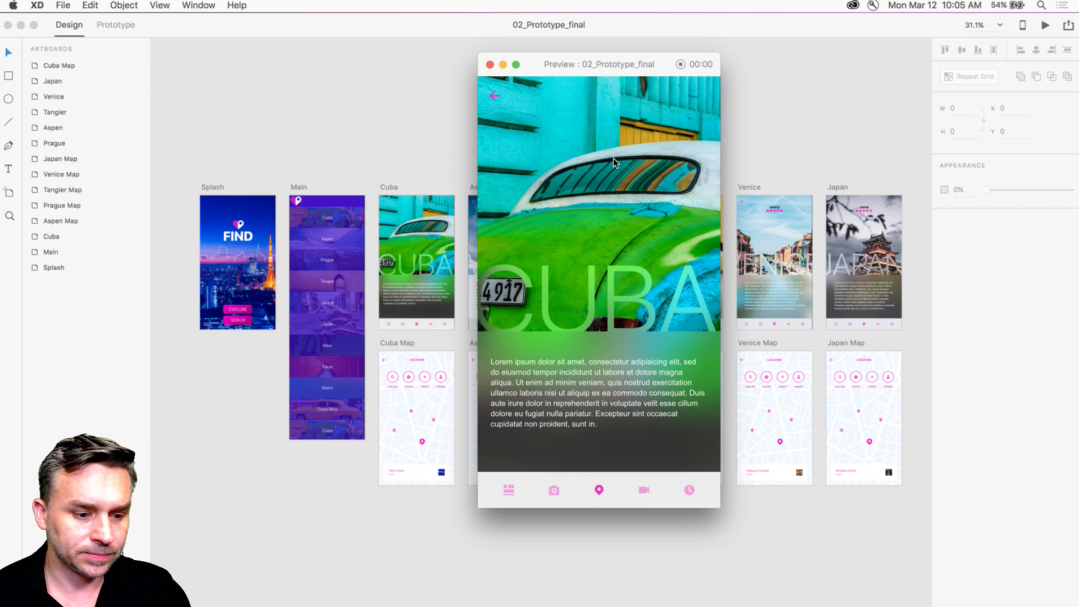
pyautogui.click(599, 490)
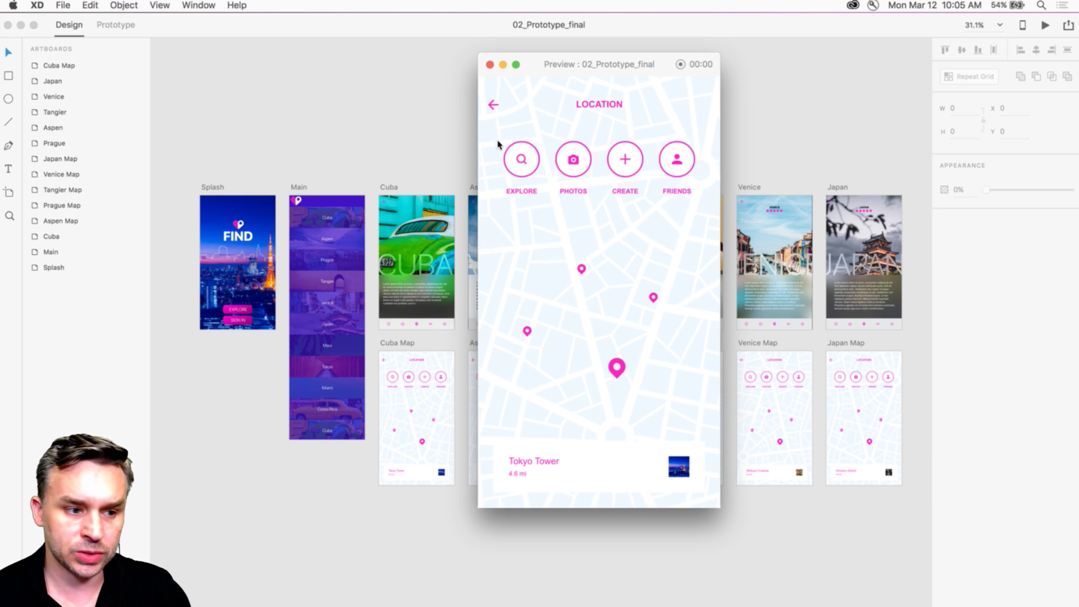
pyautogui.click(494, 105)
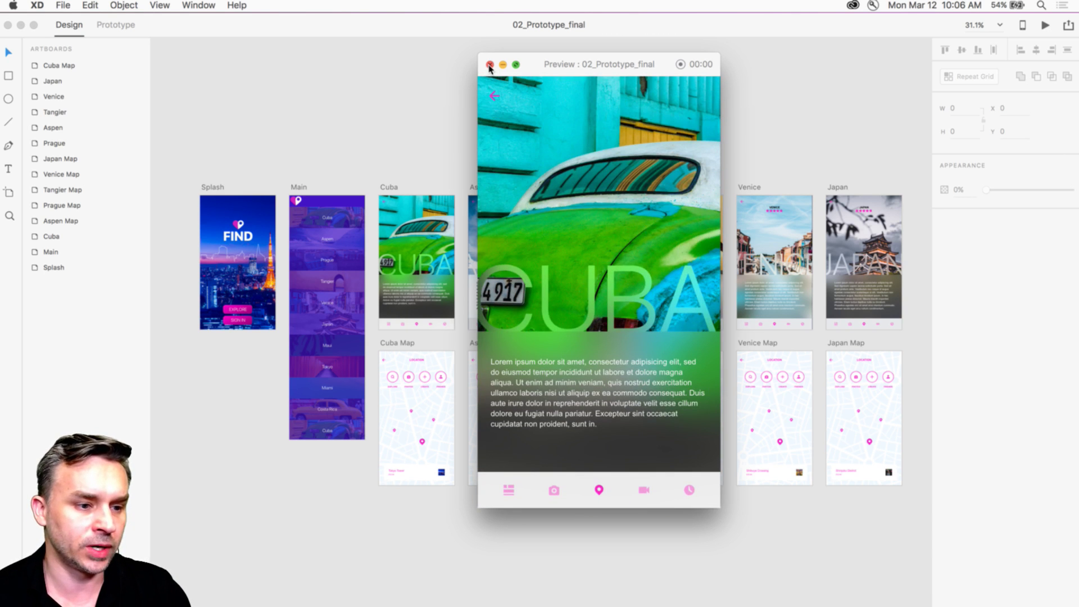
pyautogui.click(489, 64)
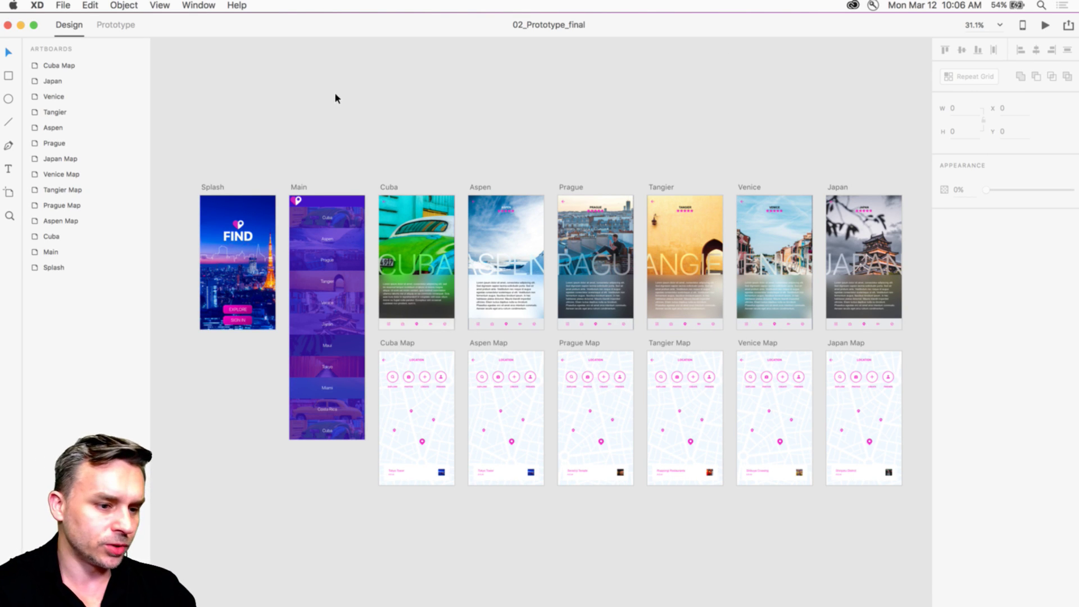
# Step: Close the finished prototype and create a new document with the iPhone 6/7/8 preset (375 x 667 px)
pyautogui.click(7, 26)
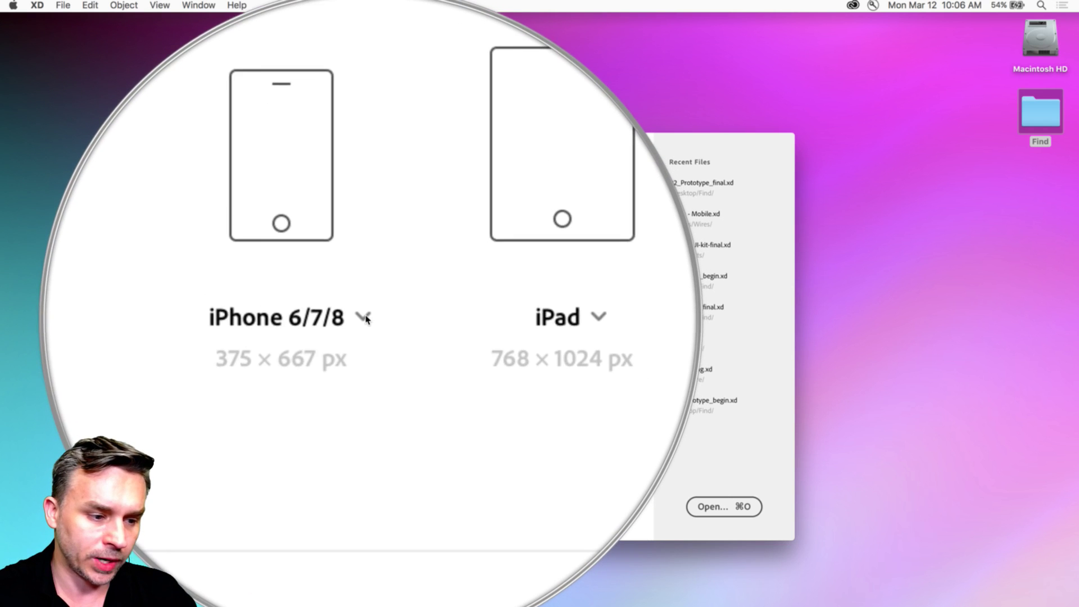
pyautogui.click(367, 321)
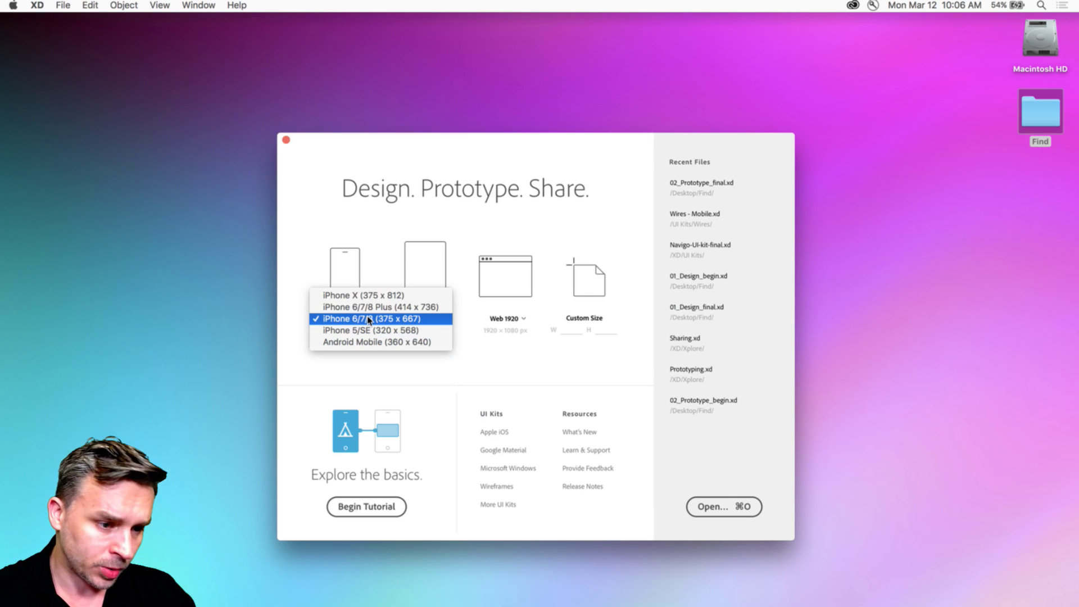
pyautogui.click(502, 364)
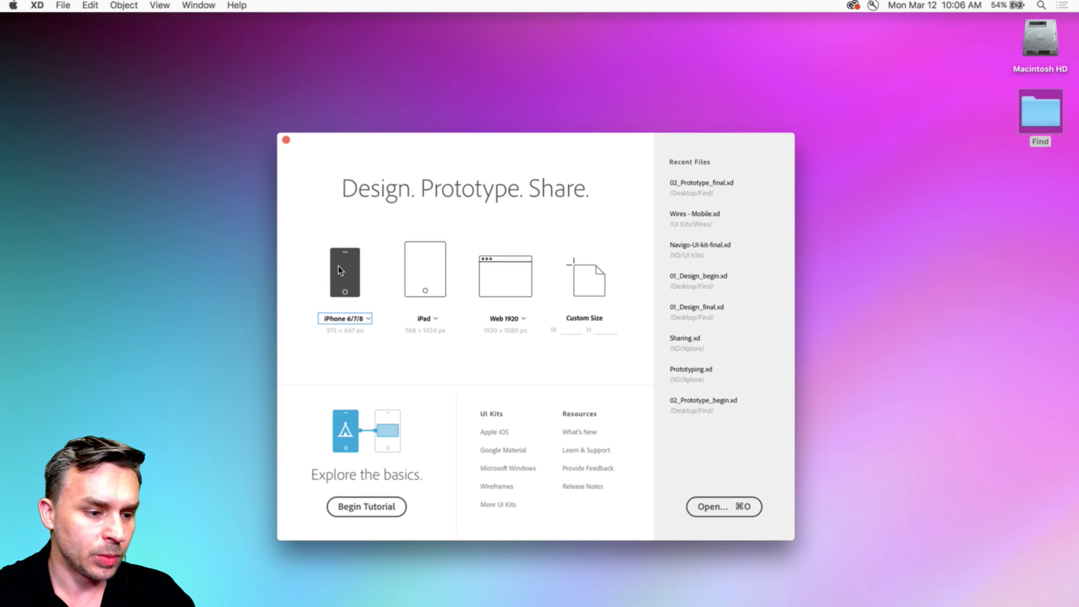
pyautogui.click(339, 270)
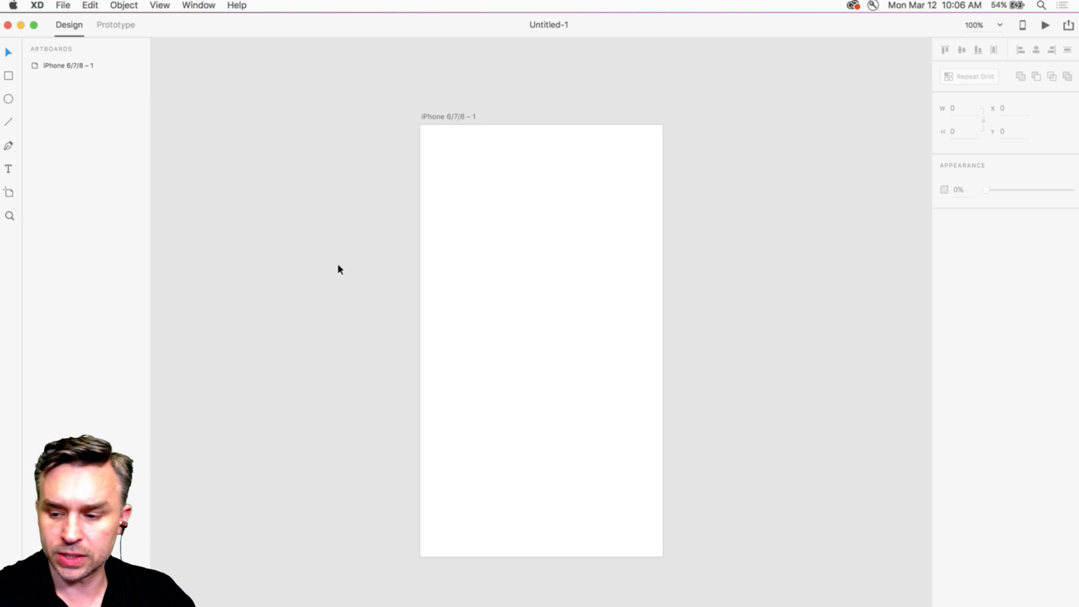
# Step: Rename the iPhone artboard as Splash and deselect it
pyautogui.doubleClick(436, 116)
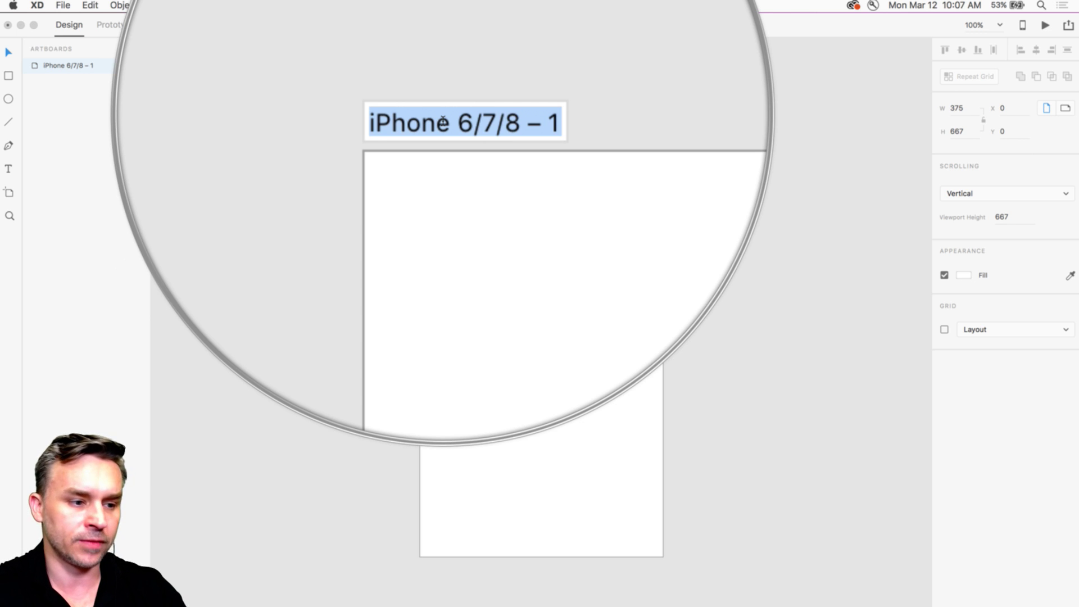
pyautogui.write('Splash')
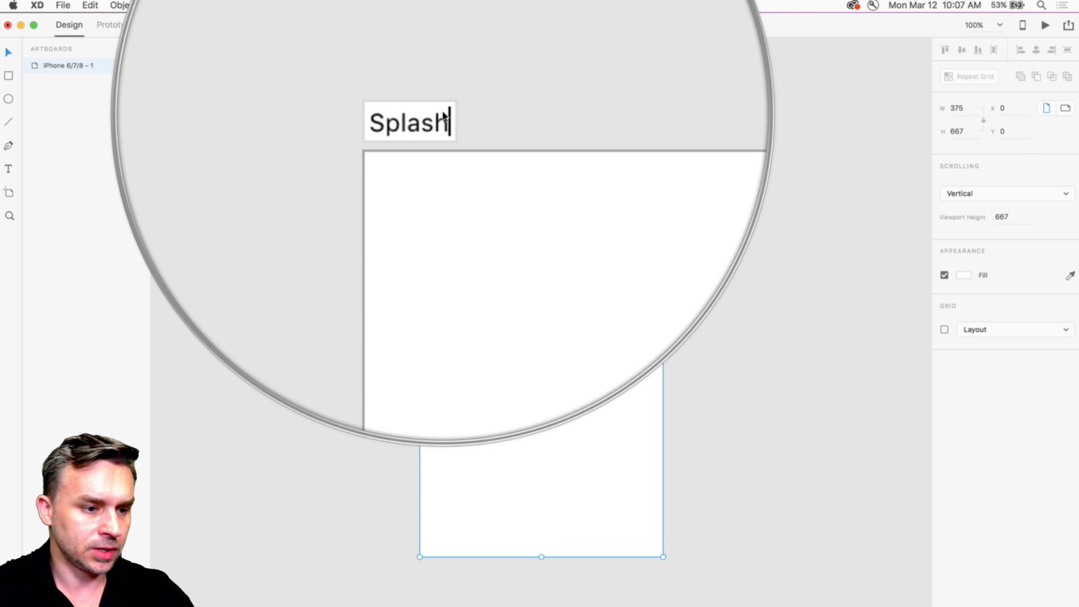
pyautogui.press('Return')
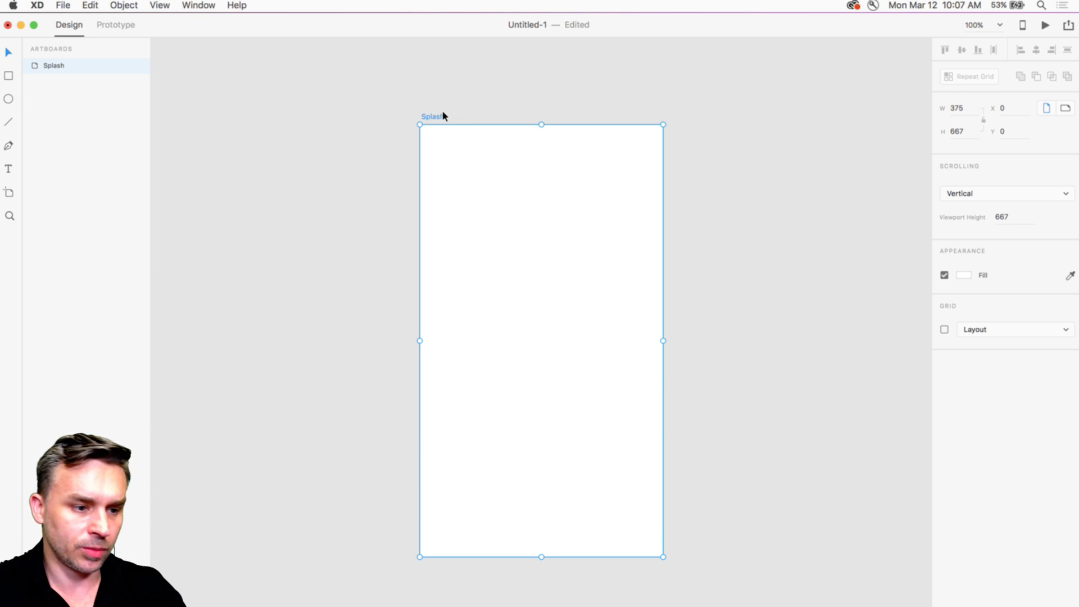
pyautogui.click(279, 146)
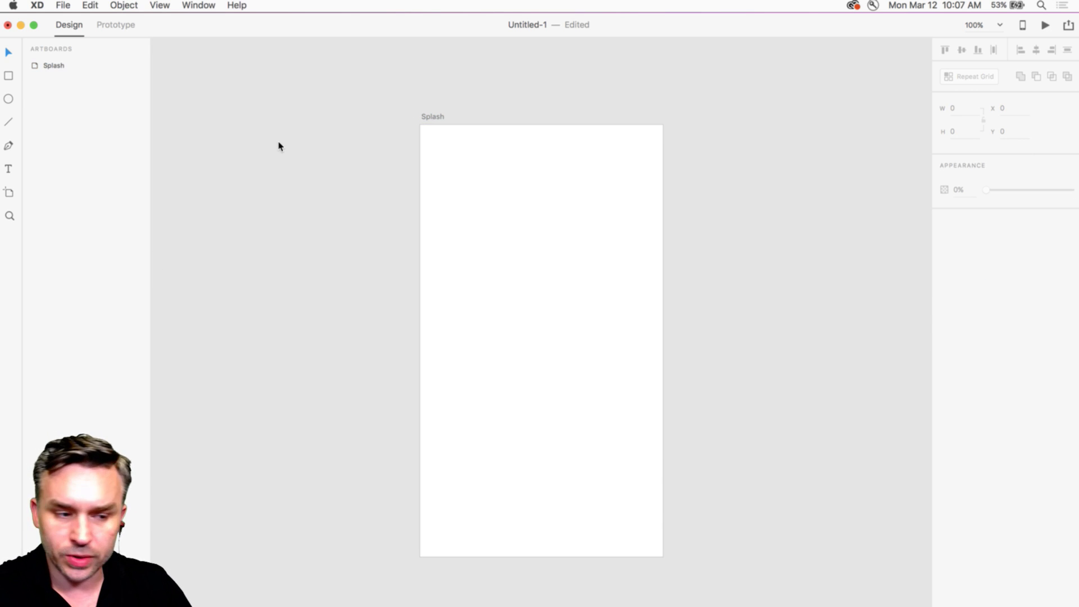
# Step: Set the Splash artboard's fill to a solid dark blue, about #193FAB
pyautogui.press('super+0')
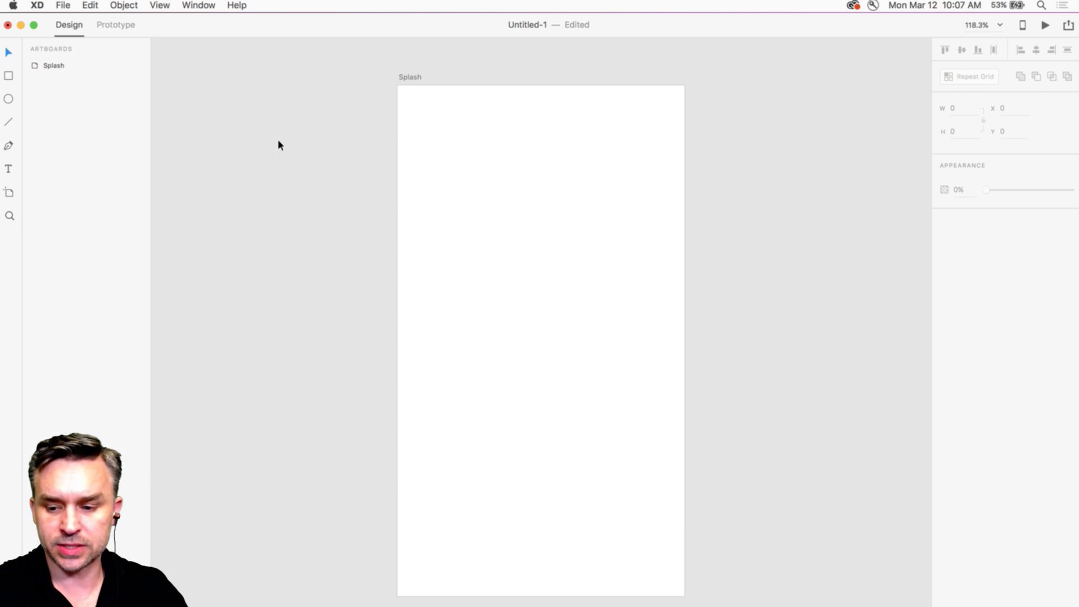
pyautogui.click(407, 76)
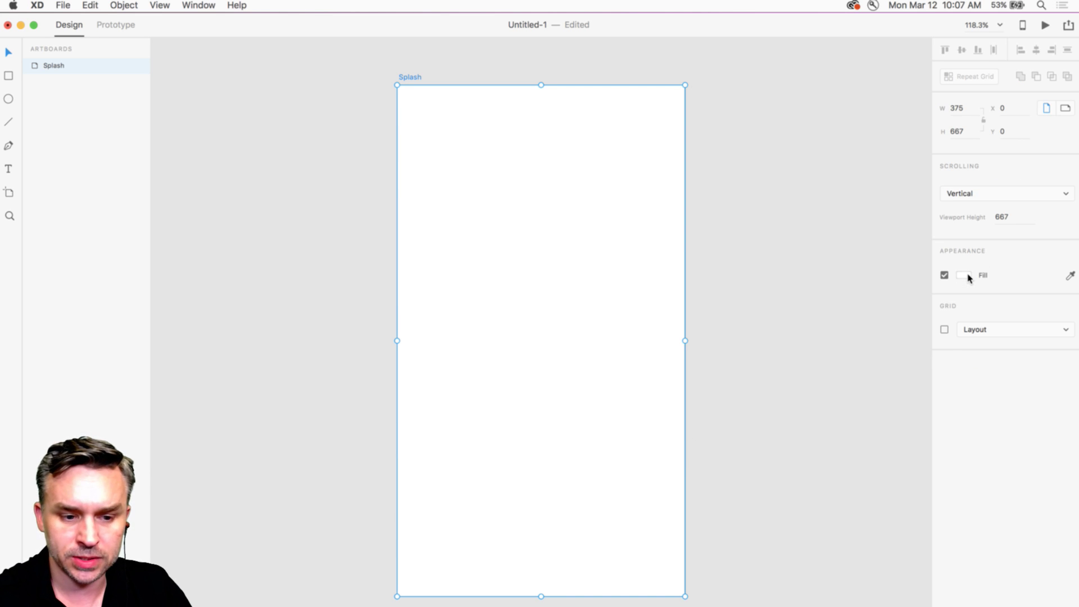
pyautogui.click(966, 276)
pyautogui.moveTo(845, 258); pyautogui.dragTo(893, 243)
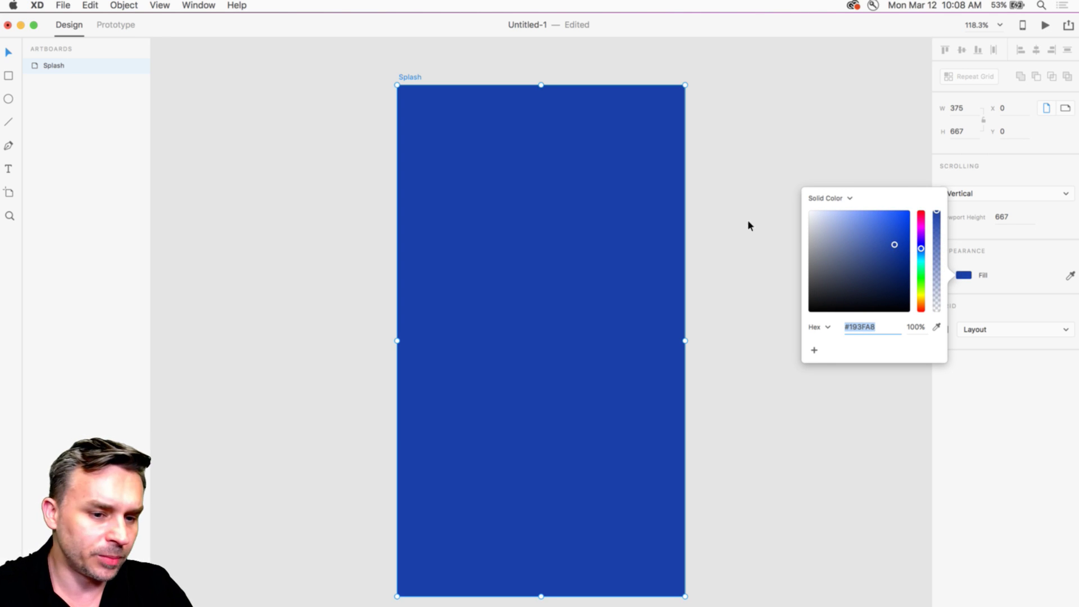
pyautogui.click(729, 169)
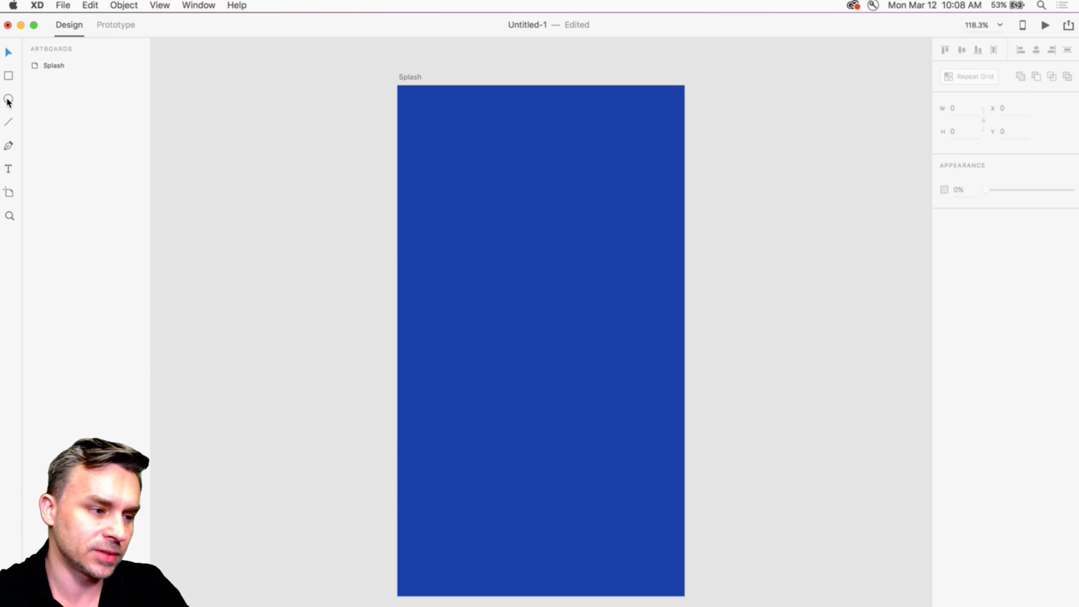
# Step: Draw a circle about 66 px in diameter, centred horizontally in the upper part of the Splash artboard, and remove its border
pyautogui.click(8, 99)
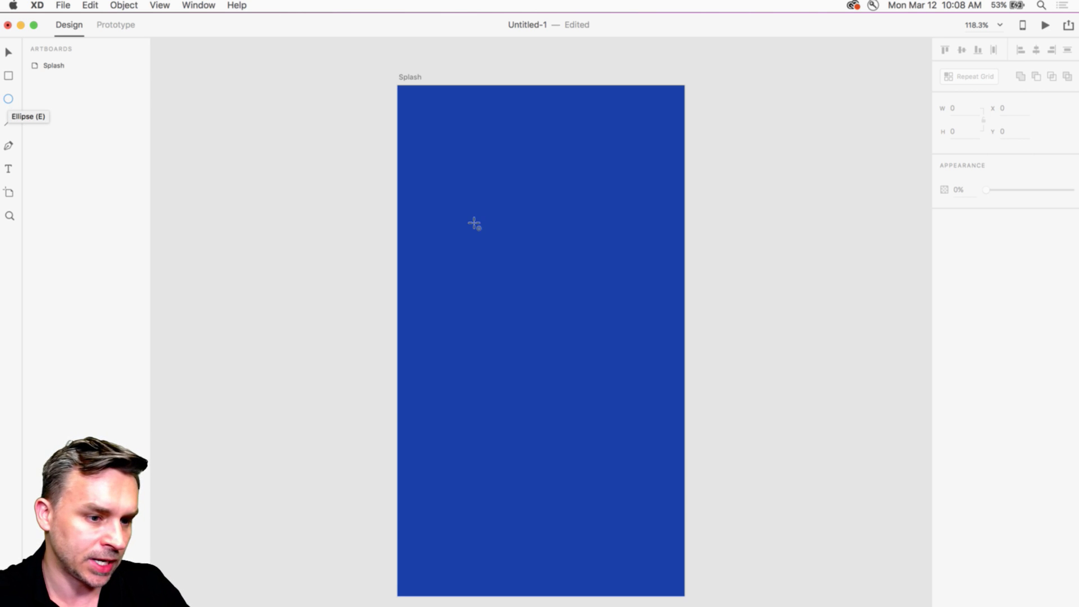
pyautogui.moveTo(541, 237)
pyautogui.mouseDown()
pyautogui.moveTo(583, 290)
pyautogui.moveTo(573, 250)
pyautogui.moveTo(600, 297)
pyautogui.moveTo(584, 245)
pyautogui.moveTo(611, 294)
pyautogui.moveTo(585, 232)
pyautogui.moveTo(618, 286)
pyautogui.moveTo(603, 265)
pyautogui.mouseUp()
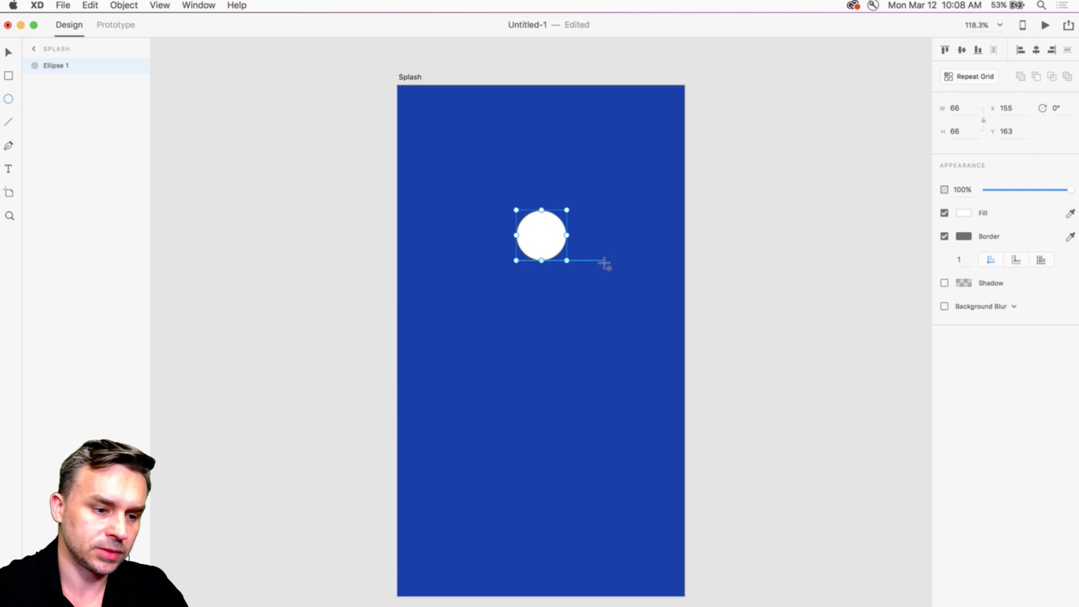
pyautogui.press('super+2')
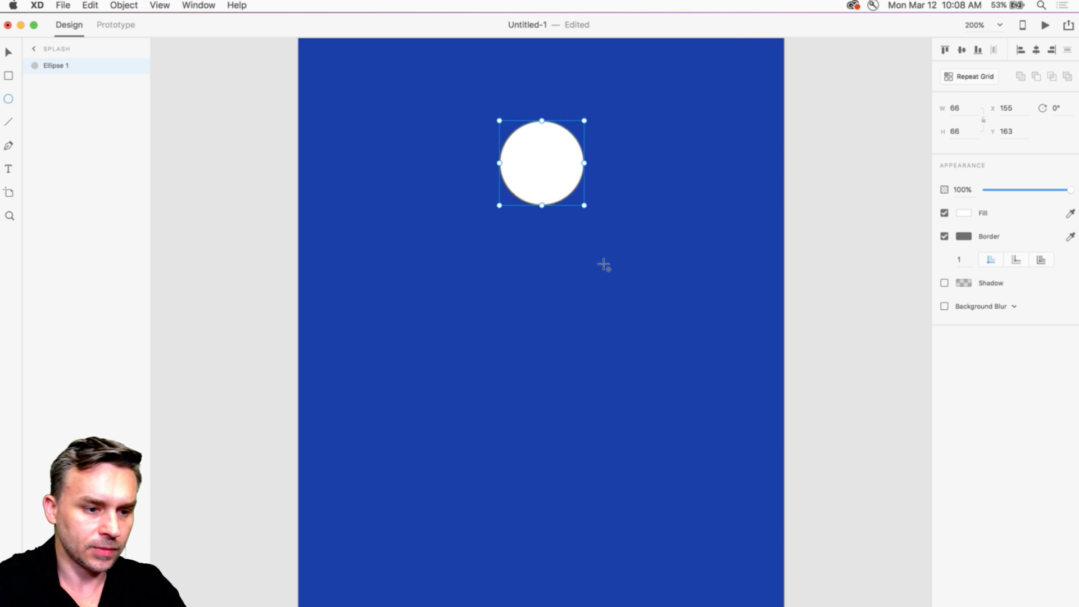
pyautogui.moveTo(510, 246); pyautogui.dragTo(507, 320)
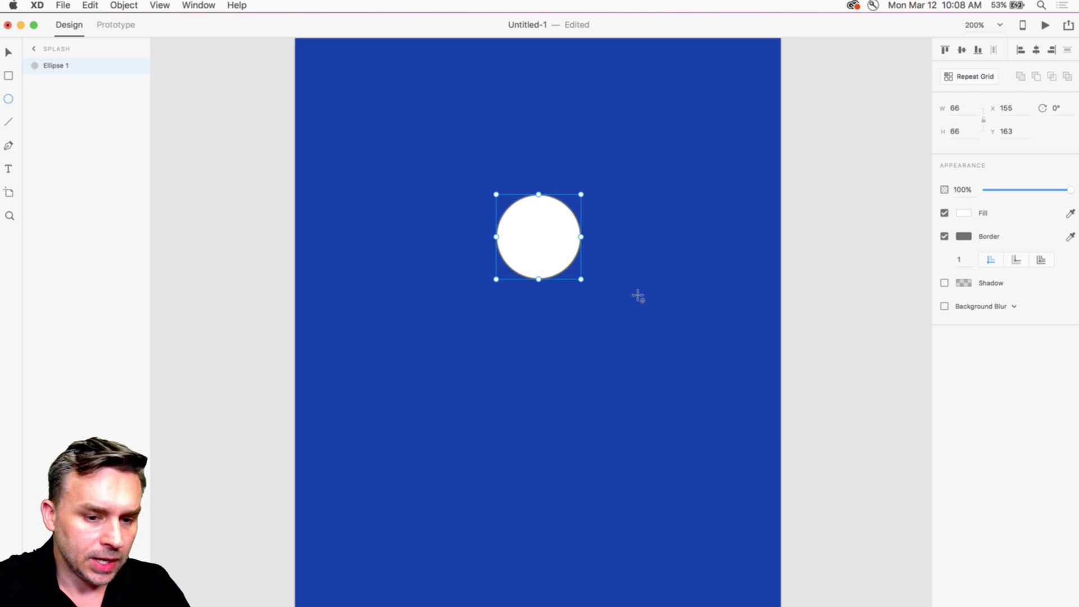
pyautogui.click(944, 236)
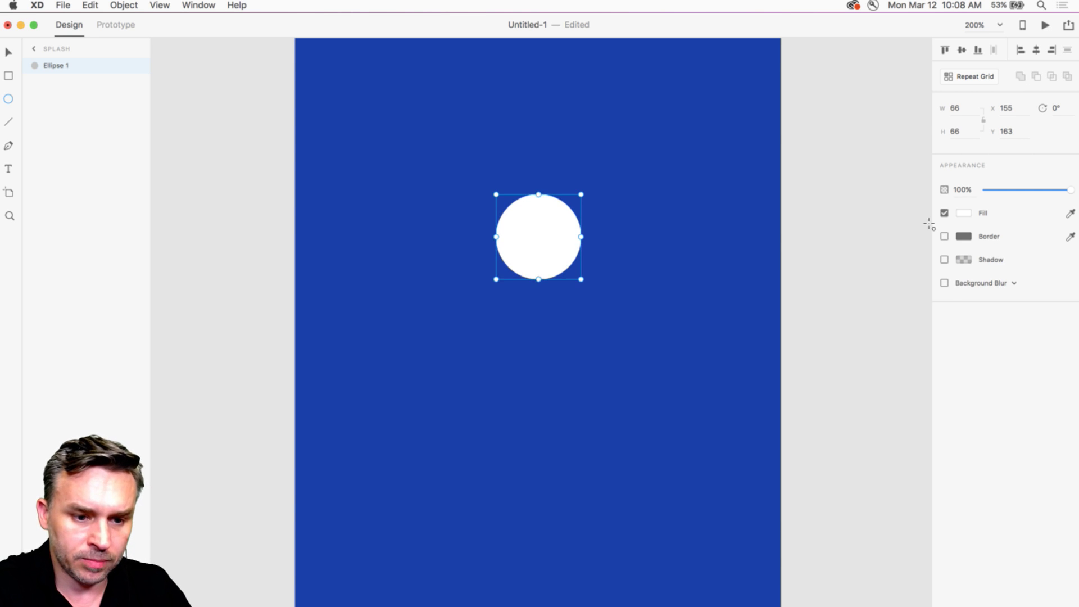
# Step: Set the circle's fill to a bright pink and return to the Select tool
pyautogui.click(963, 213)
pyautogui.moveTo(871, 186); pyautogui.dragTo(921, 163)
pyautogui.press('v')
pyautogui.press('Escape')
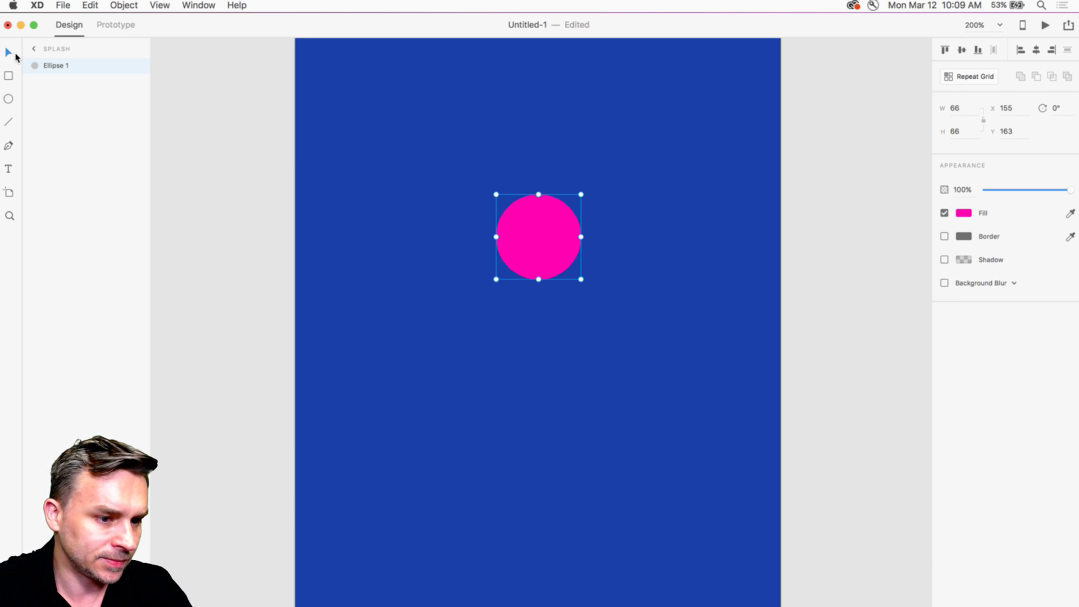
# Step: Put the pink circle into path editing so its anchor points can be changed
pyautogui.press('super+equal')
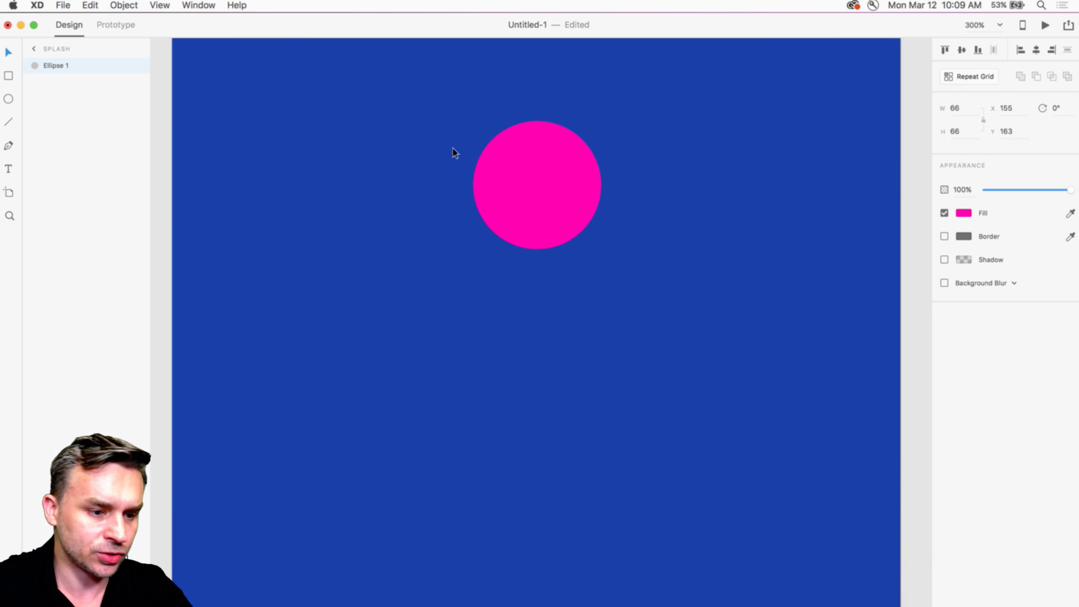
pyautogui.moveTo(445, 183); pyautogui.dragTo(367, 258)
pyautogui.press('super+equal')
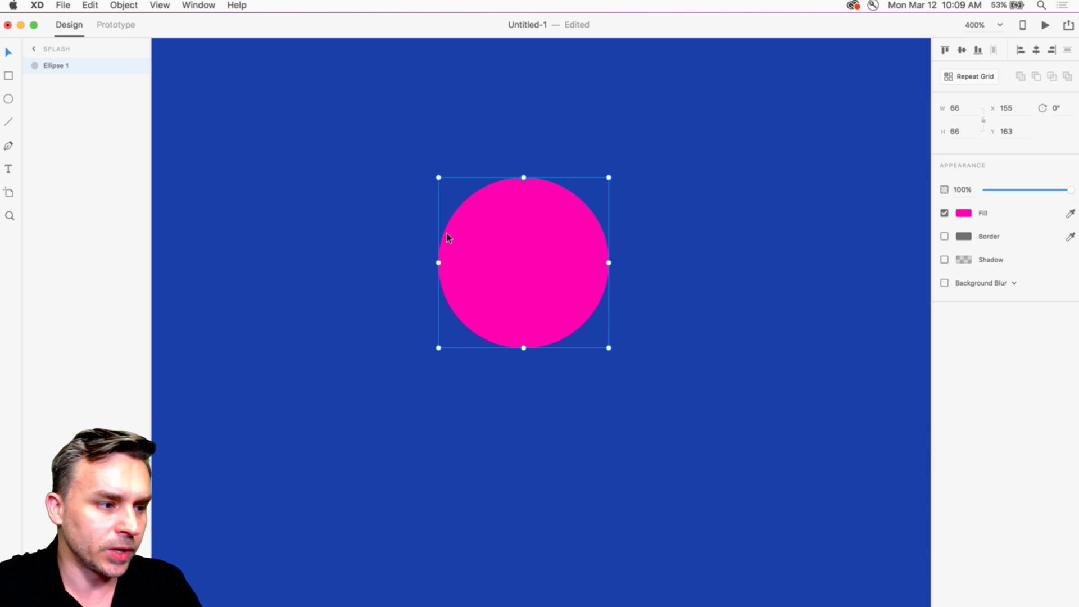
pyautogui.click(473, 157)
pyautogui.click(488, 225)
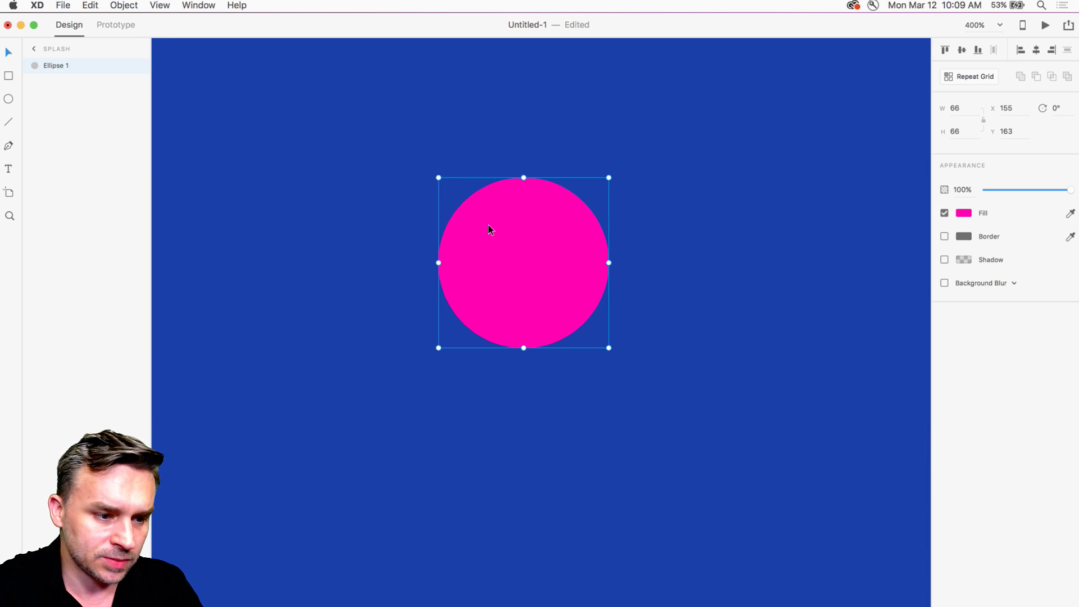
pyautogui.doubleClick(521, 260)
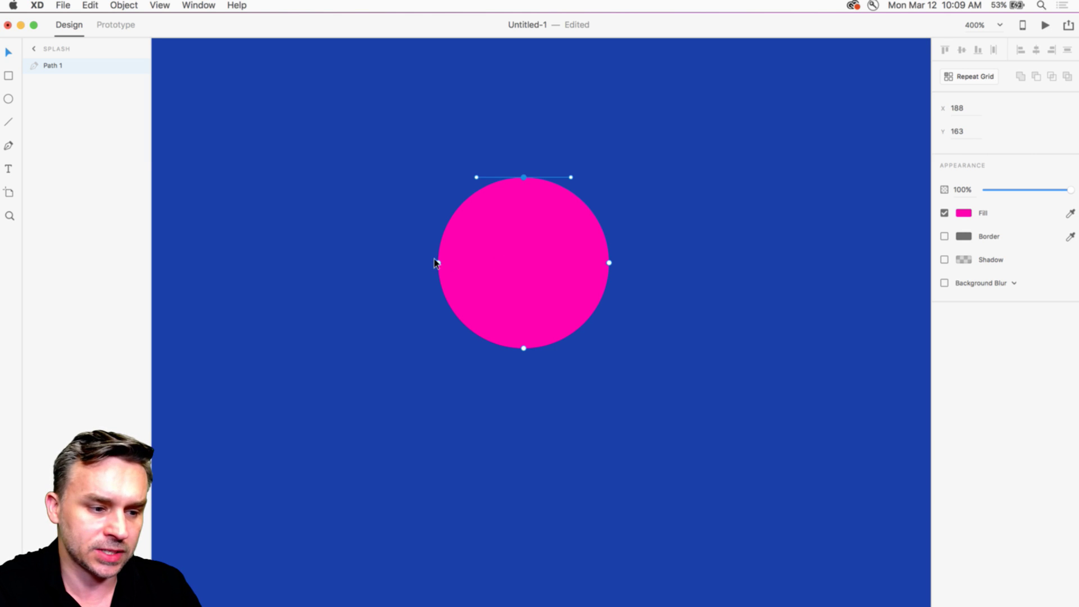
# Step: Examine the circle's anchor points and their curve handles one after another, finishing with the bottom point selected
pyautogui.click(438, 262)
pyautogui.click(524, 347)
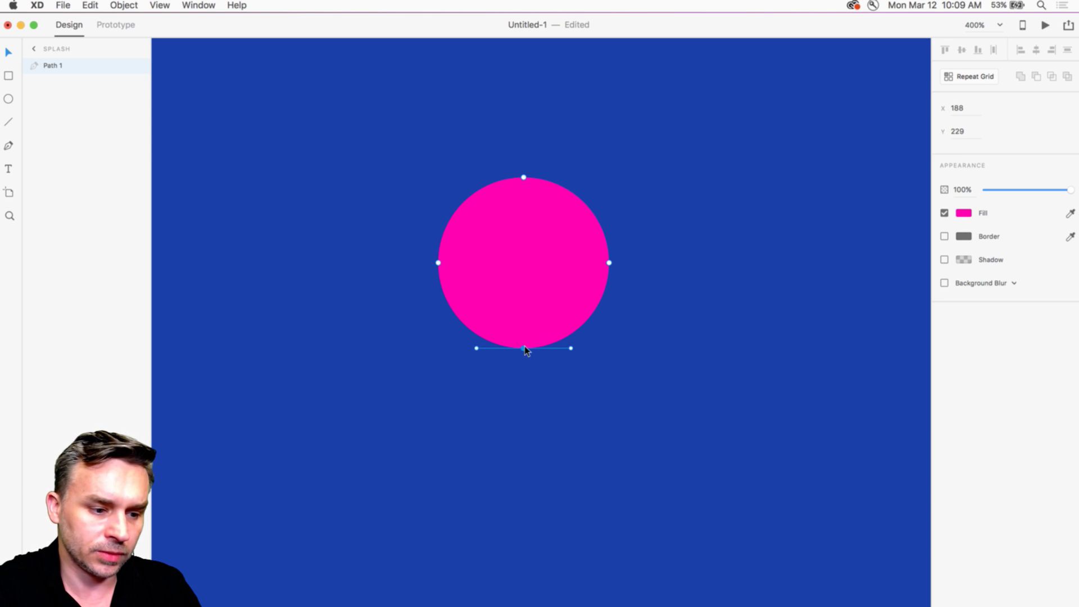
pyautogui.click(609, 262)
pyautogui.click(523, 177)
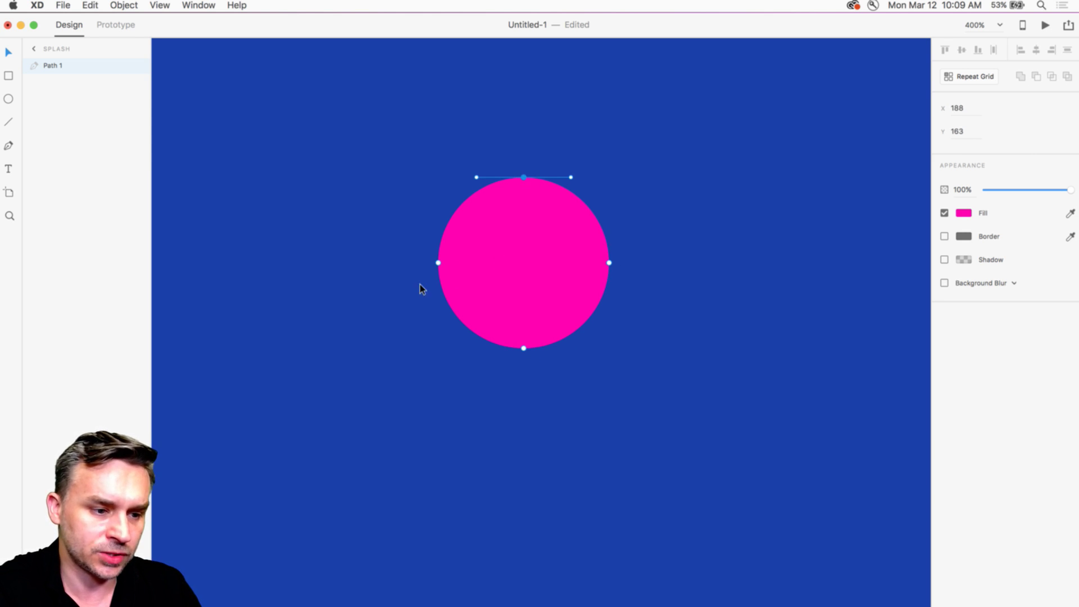
pyautogui.click(438, 262)
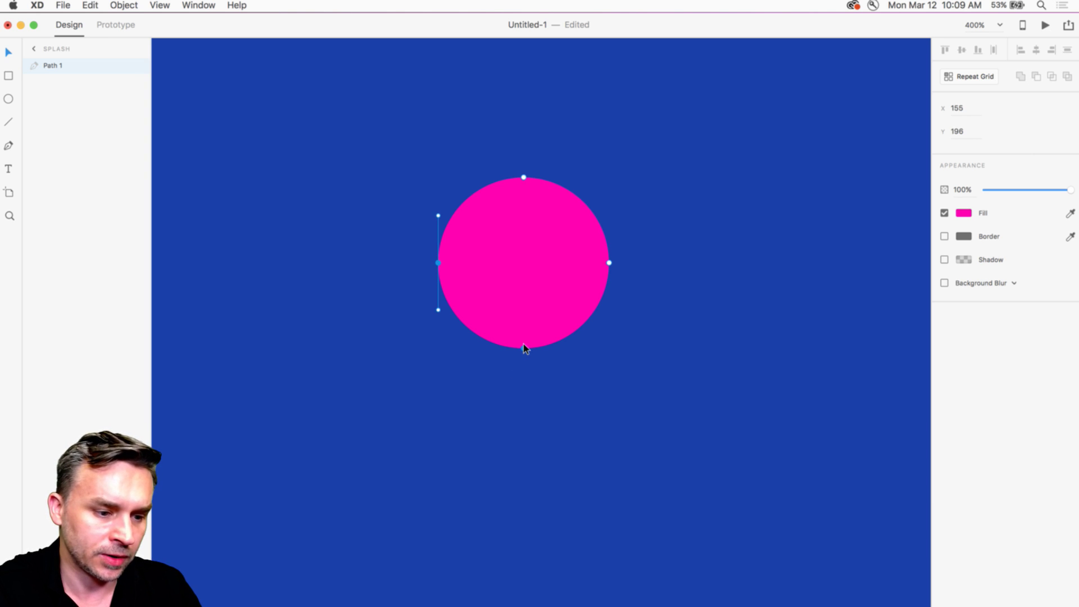
pyautogui.click(524, 348)
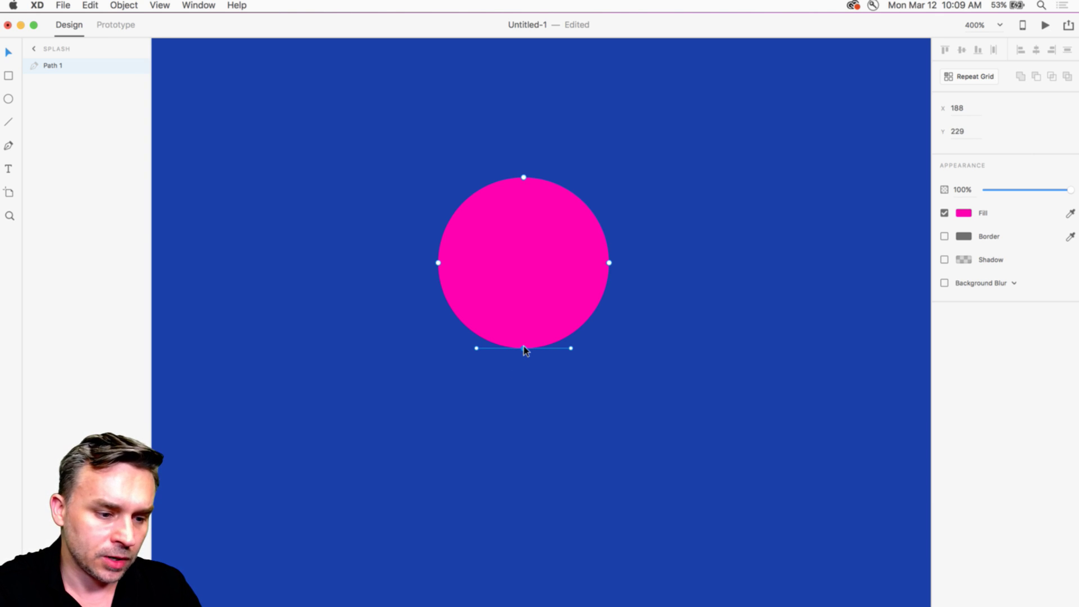
# Step: Try pulling the circle's bottom anchor point down, undo that move, and try swinging the point's left curve handle downward
pyautogui.moveTo(523, 347); pyautogui.dragTo(532, 447)
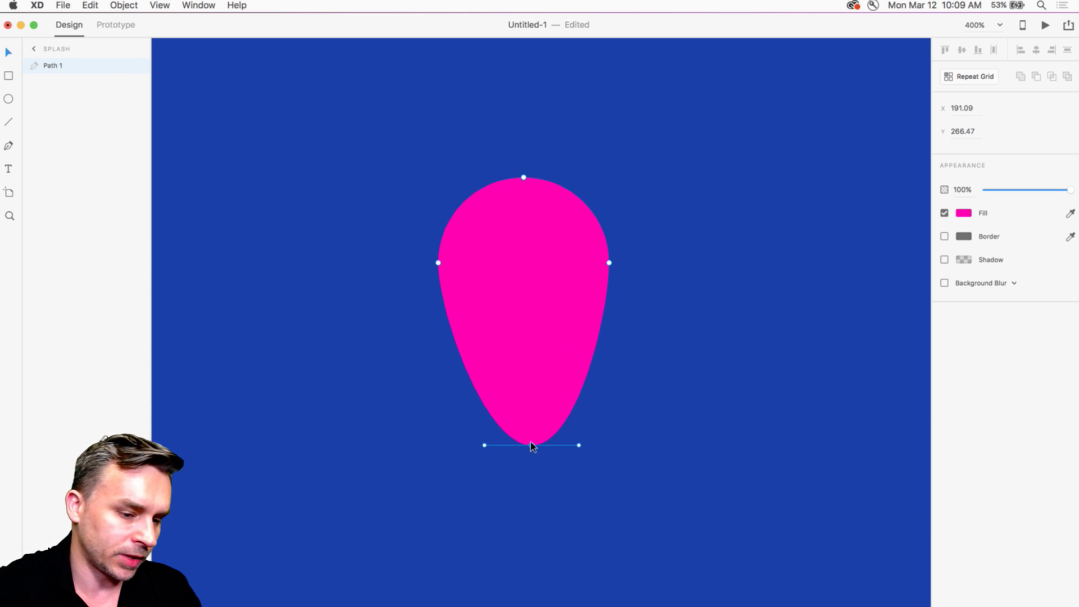
pyautogui.press('super+z')
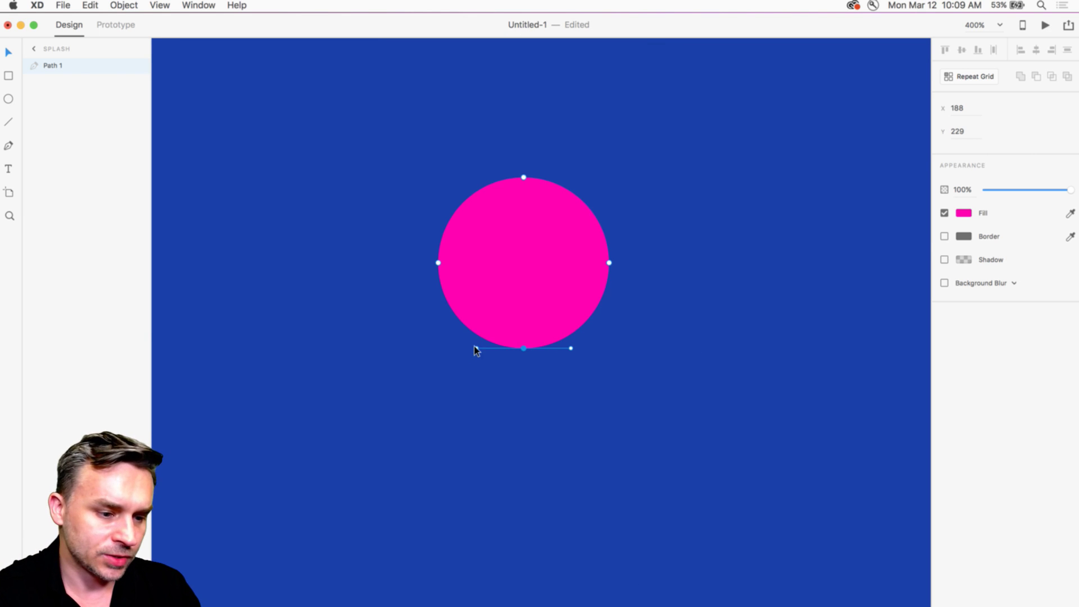
pyautogui.click(476, 348)
pyautogui.moveTo(476, 350); pyautogui.dragTo(509, 434)
pyautogui.click(523, 345)
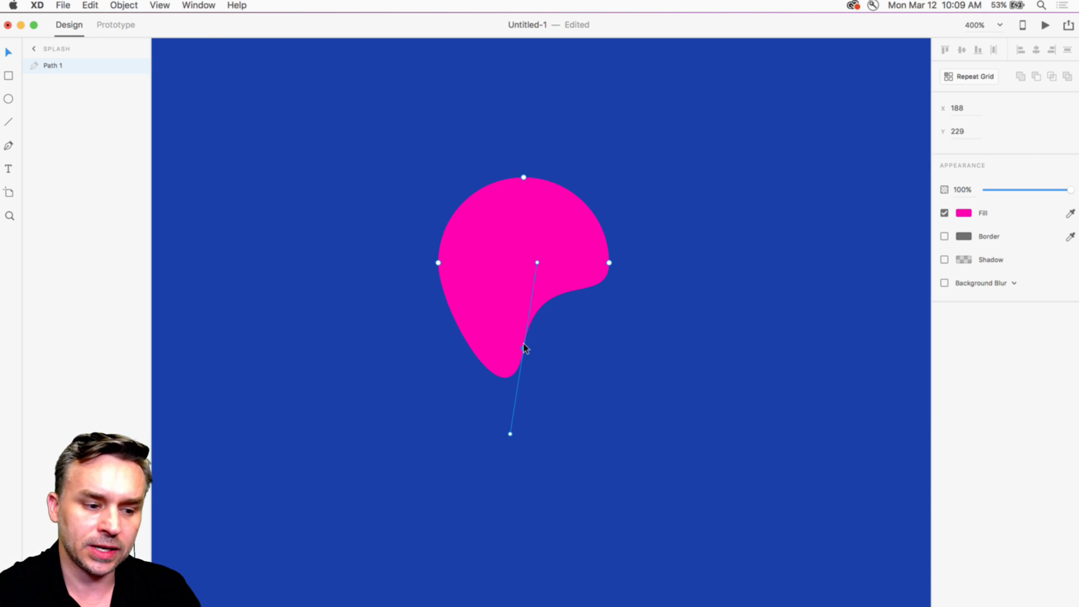
# Step: Convert the bottom anchor to a sharp corner point and move it straight down to about Y 255, making a pin shape
pyautogui.doubleClick(524, 344)
pyautogui.moveTo(524, 345); pyautogui.dragTo(525, 414)
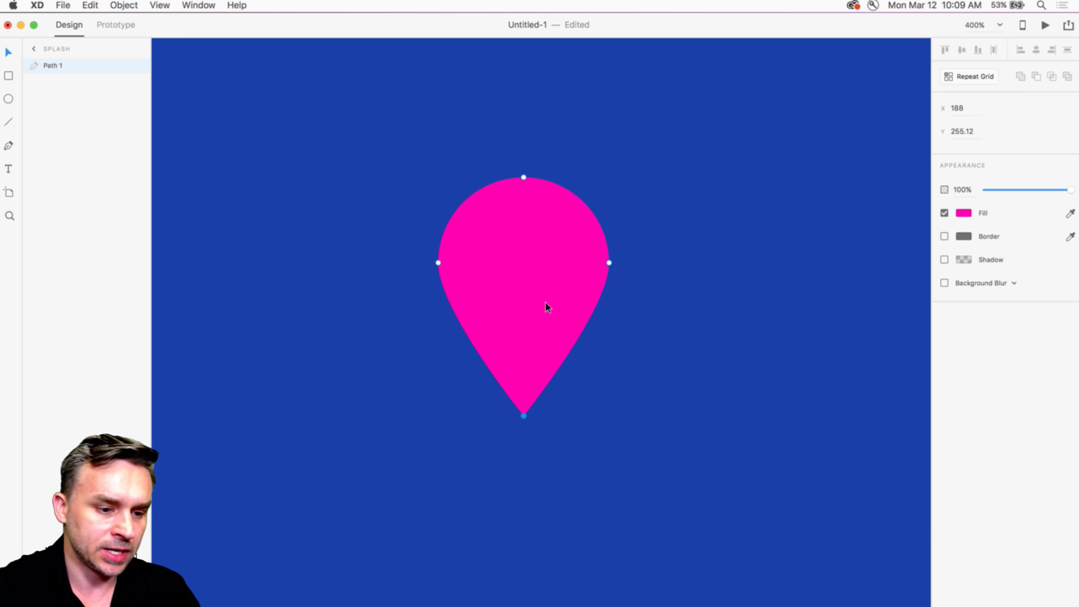
pyautogui.click(579, 324)
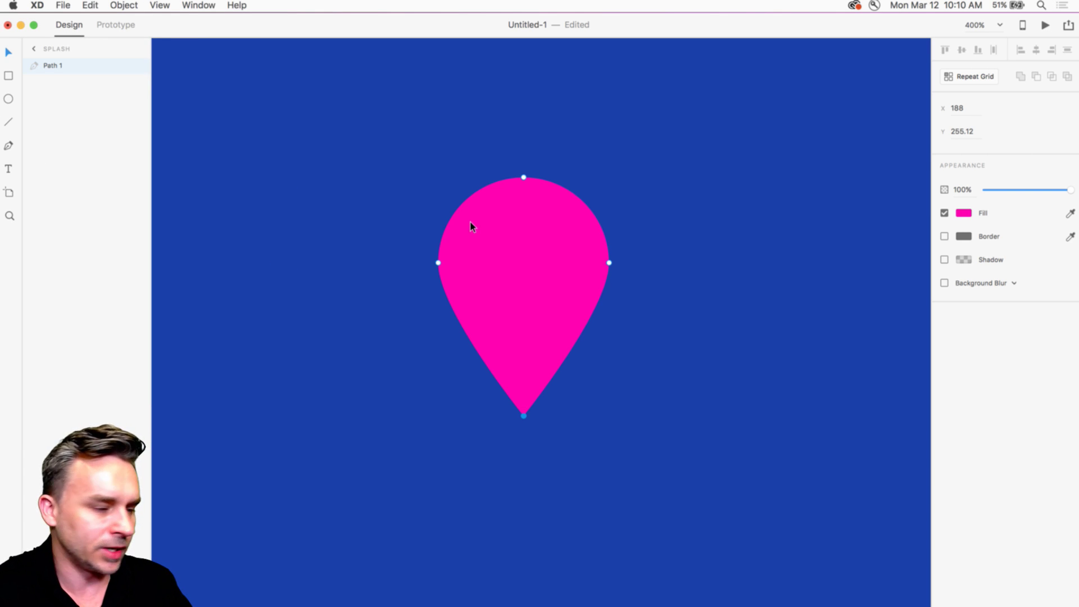
pyautogui.click(518, 256)
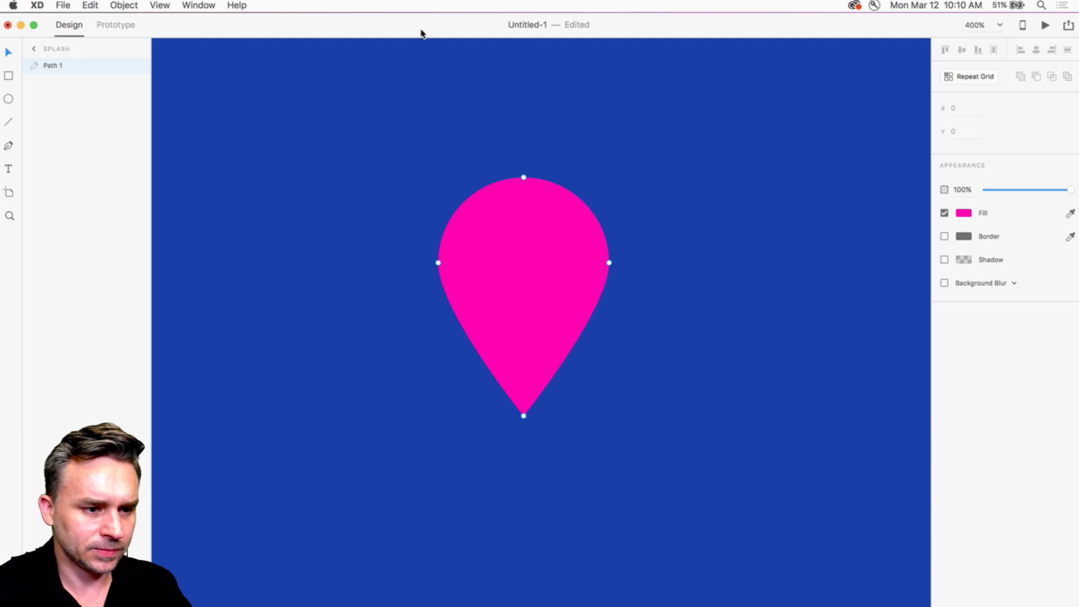
pyautogui.press('super+Tab')
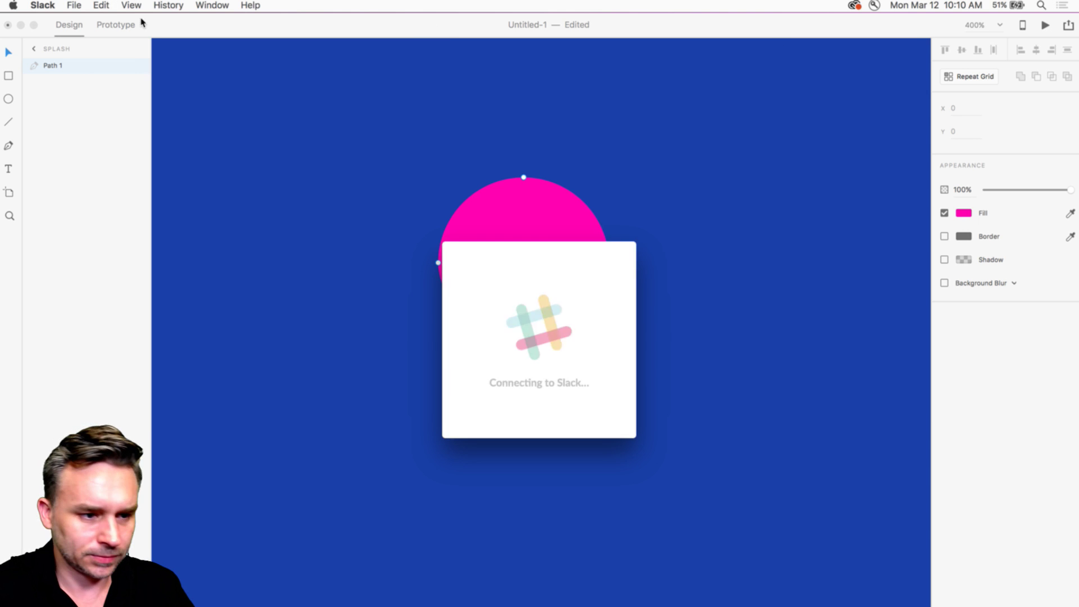
pyautogui.click(157, 26)
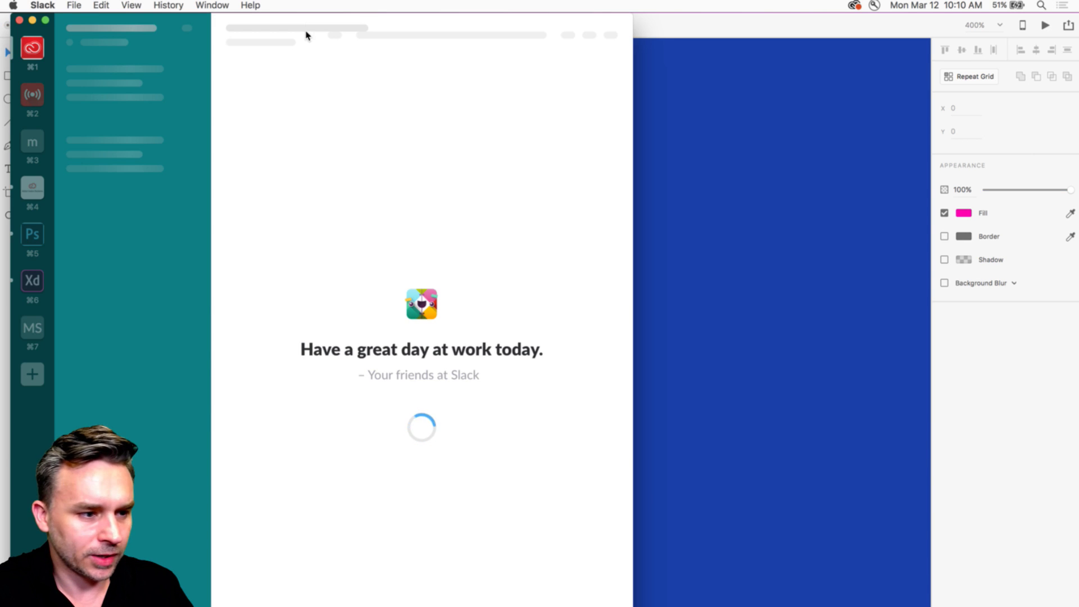
pyautogui.click(657, 27)
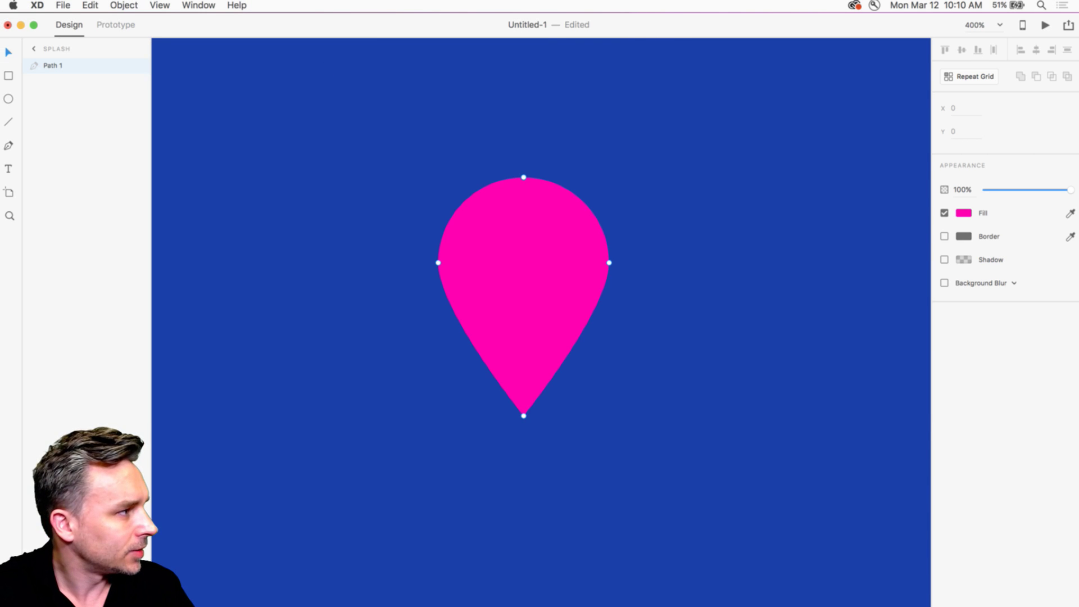
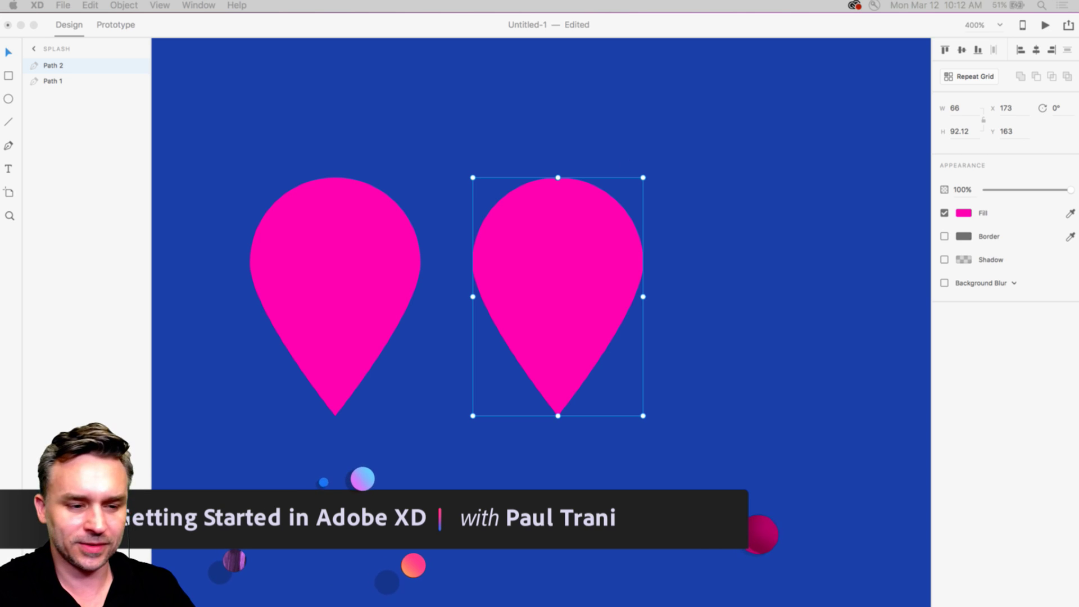
# Step: Shift the right pin copy further right and move the original pin across to about X 108
pyautogui.click(505, 225)
pyautogui.click(328, 275)
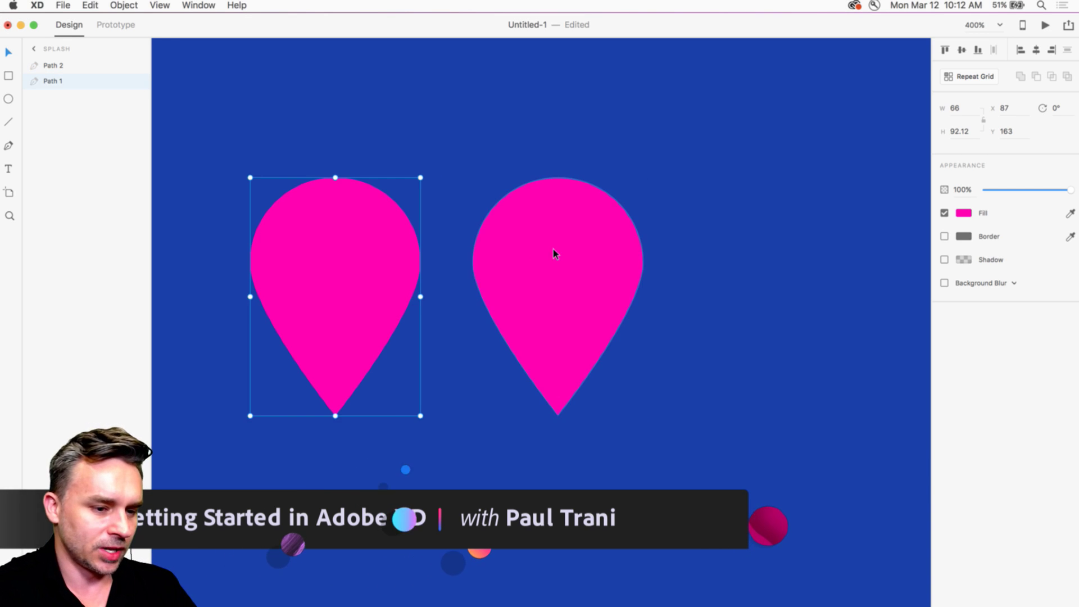
pyautogui.click(554, 250)
pyautogui.click(356, 250)
pyautogui.moveTo(565, 261); pyautogui.dragTo(646, 264)
pyautogui.click(340, 265)
pyautogui.moveTo(410, 267); pyautogui.dragTo(463, 269)
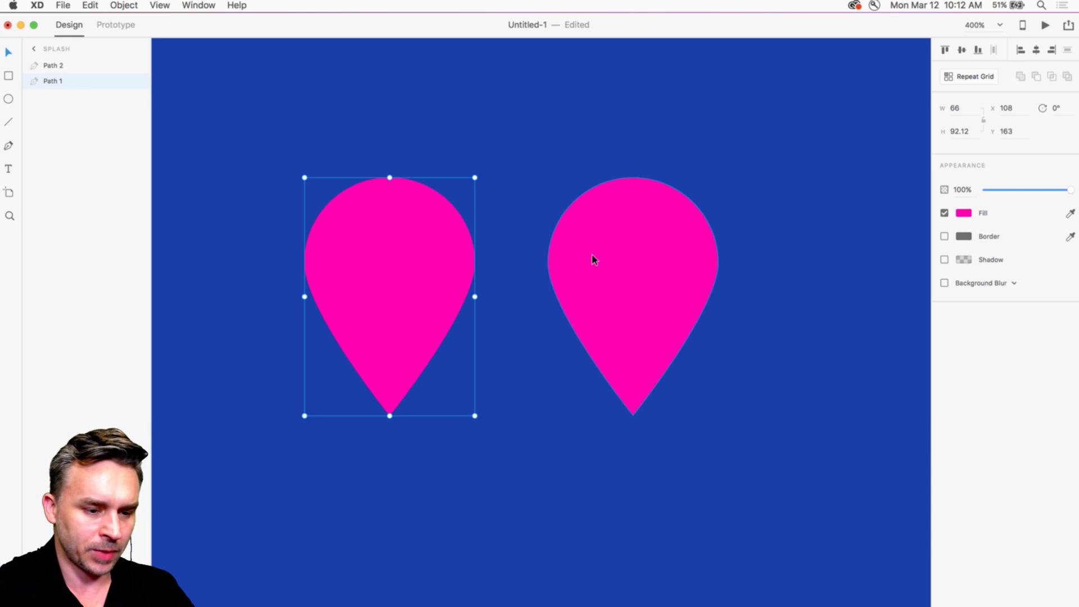
# Step: Delete the right pin copy and duplicate the remaining pin level with it at about X 203
pyautogui.moveTo(592, 257); pyautogui.dragTo(630, 257)
pyautogui.press('BackSpace')
pyautogui.click(366, 260)
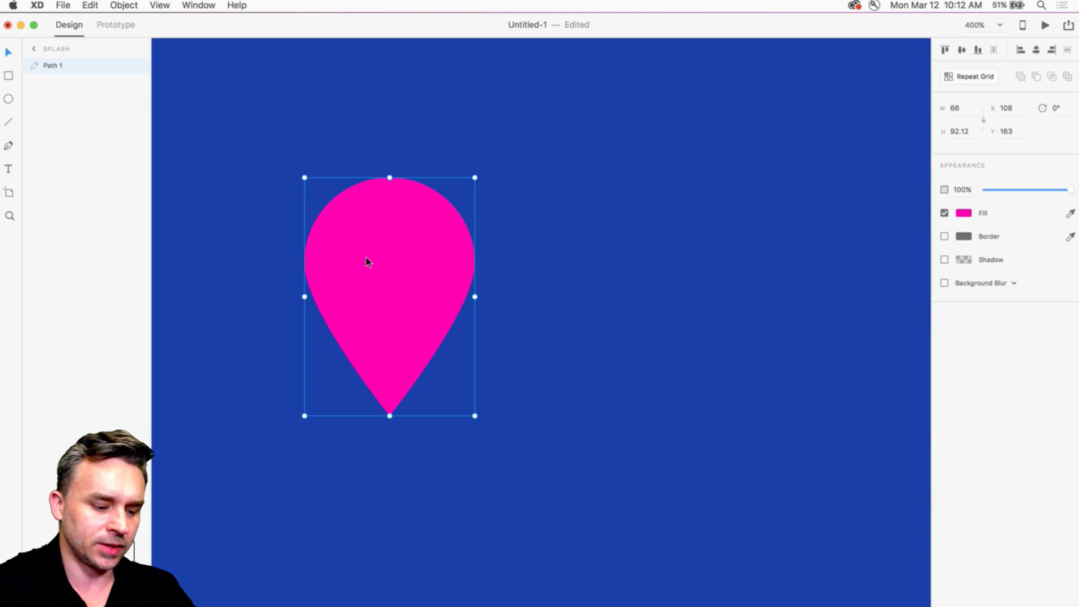
pyautogui.moveTo(364, 261); pyautogui.dragTo(607, 256)
# Step: Draw a circle about 25 px in diameter on the right pin and move it up to about X 224, Y 192
pyautogui.click(9, 99)
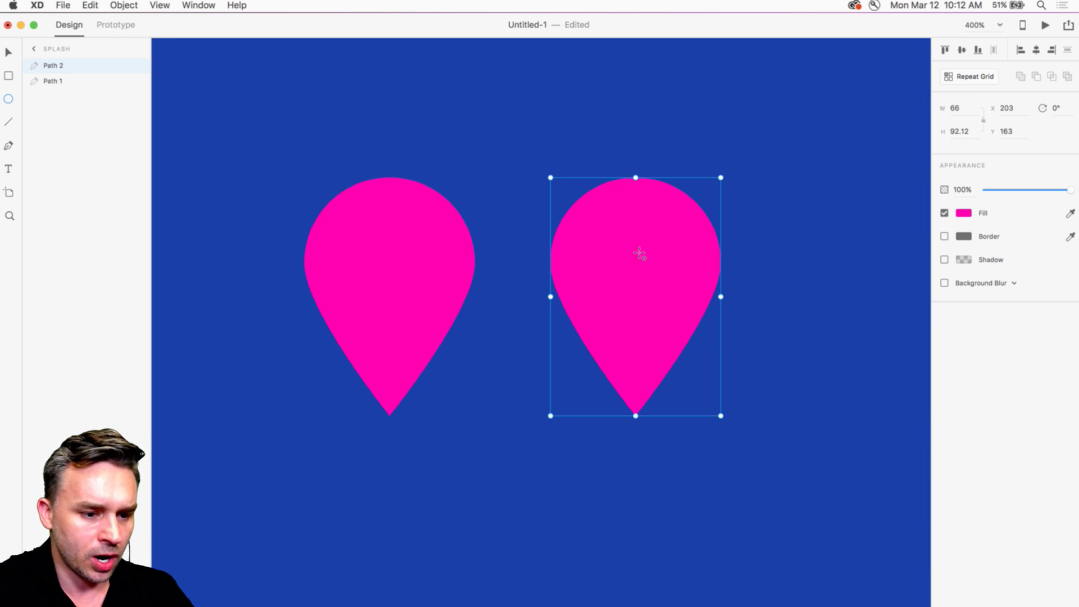
pyautogui.moveTo(606, 275); pyautogui.dragTo(669, 344)
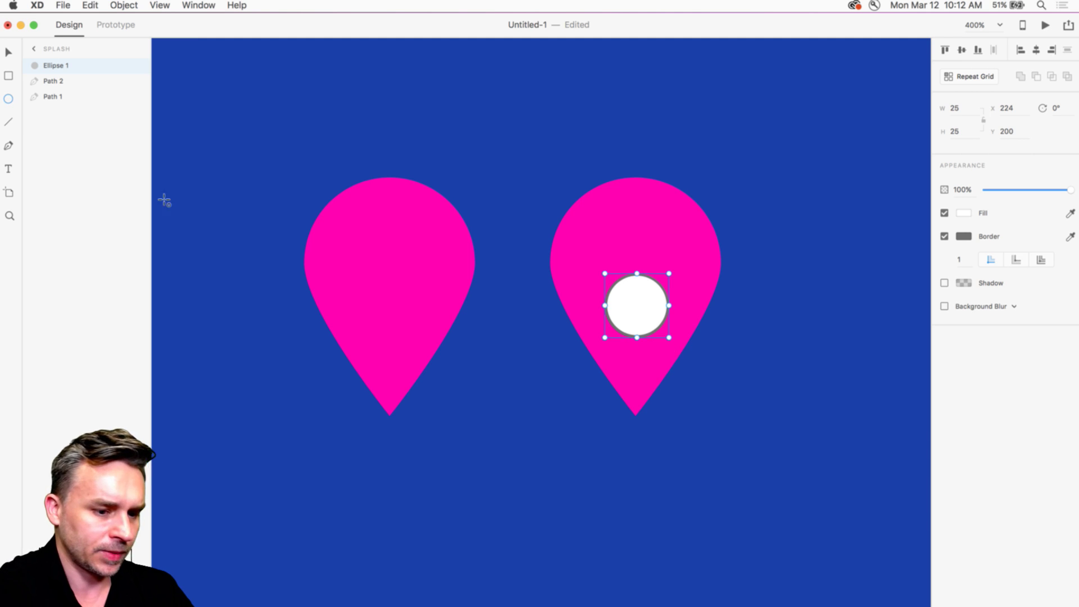
pyautogui.click(9, 53)
pyautogui.moveTo(605, 306); pyautogui.dragTo(618, 278)
# Step: Subtract the small circle from the right pin, and reposition the resulting hole inside the pin at about X 224, Y 183
pyautogui.moveTo(611, 156); pyautogui.dragTo(722, 316)
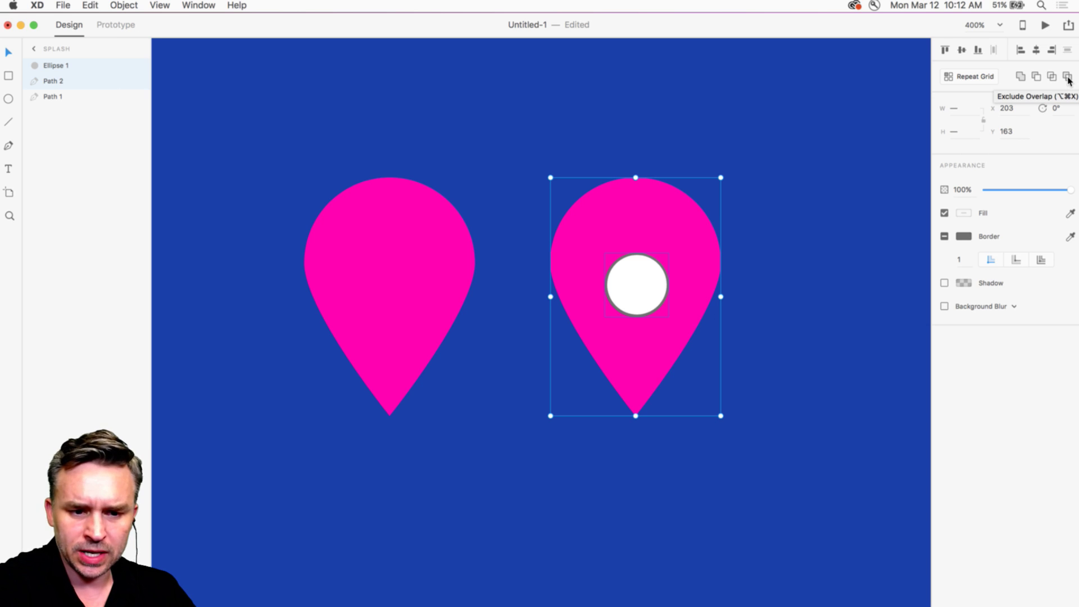
pyautogui.click(1037, 78)
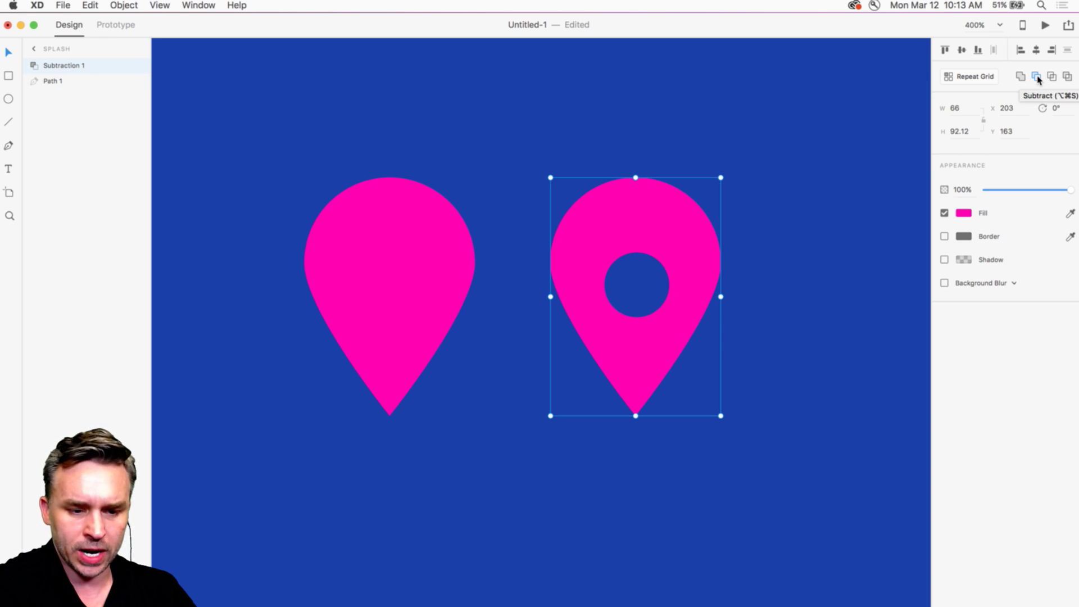
pyautogui.doubleClick(605, 275)
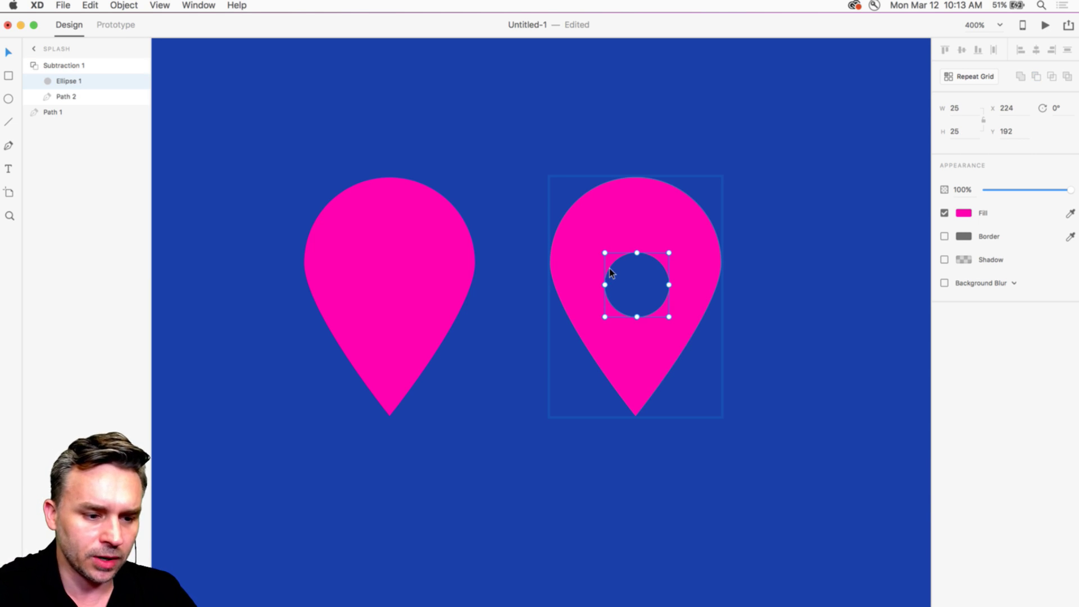
pyautogui.moveTo(610, 269); pyautogui.dragTo(667, 306)
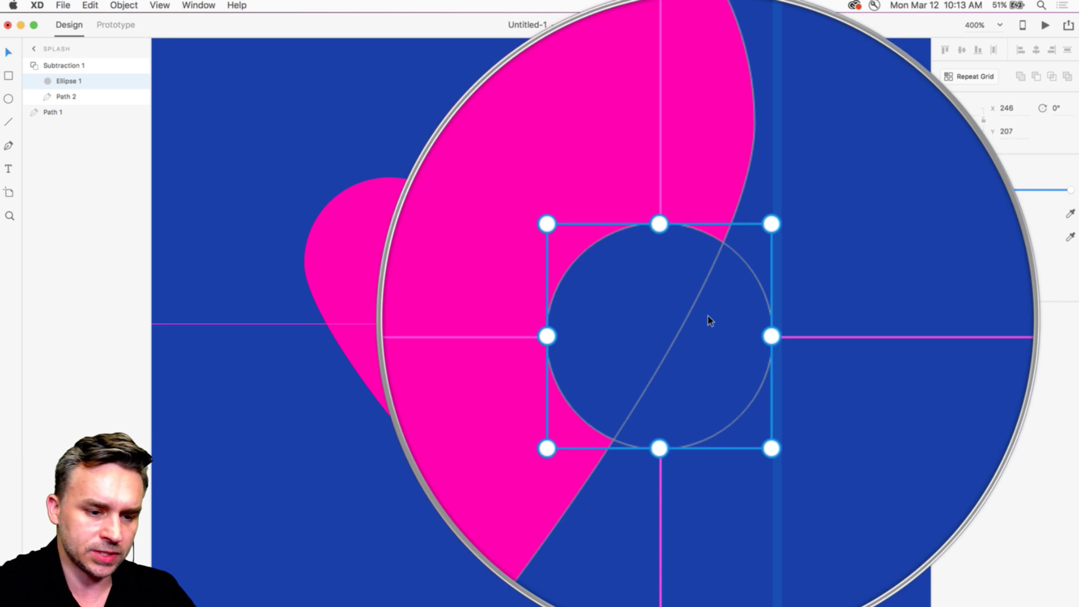
pyautogui.moveTo(674, 294); pyautogui.dragTo(618, 231)
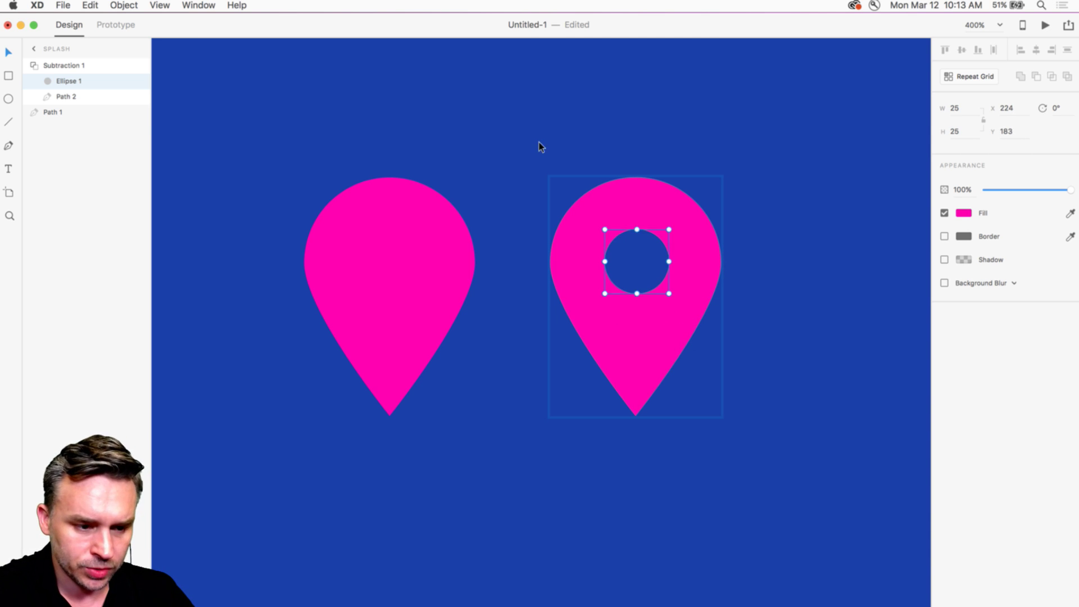
pyautogui.click(539, 141)
# Step: Set the fill of the pin with the hole to white, #FFFFFF, and deselect it
pyautogui.click(581, 214)
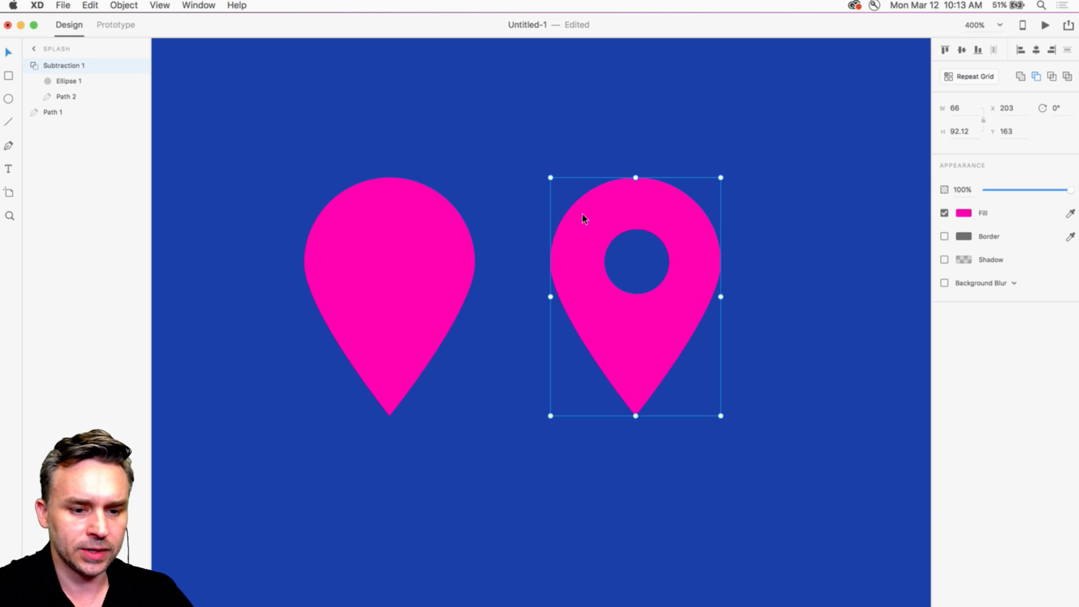
pyautogui.click(963, 212)
pyautogui.write('ffffff')
pyautogui.press('Return')
pyautogui.click(537, 116)
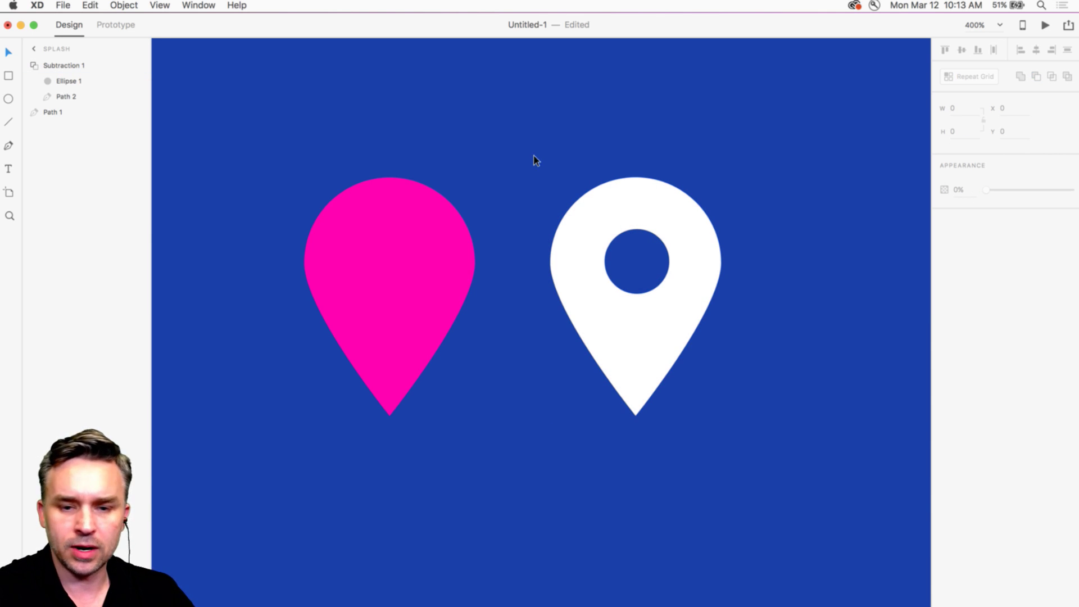
# Step: Move the pink pin to about X 145 so it overlaps the white pin, and rotate it anticlockwise so its tip swings right
pyautogui.click(573, 297)
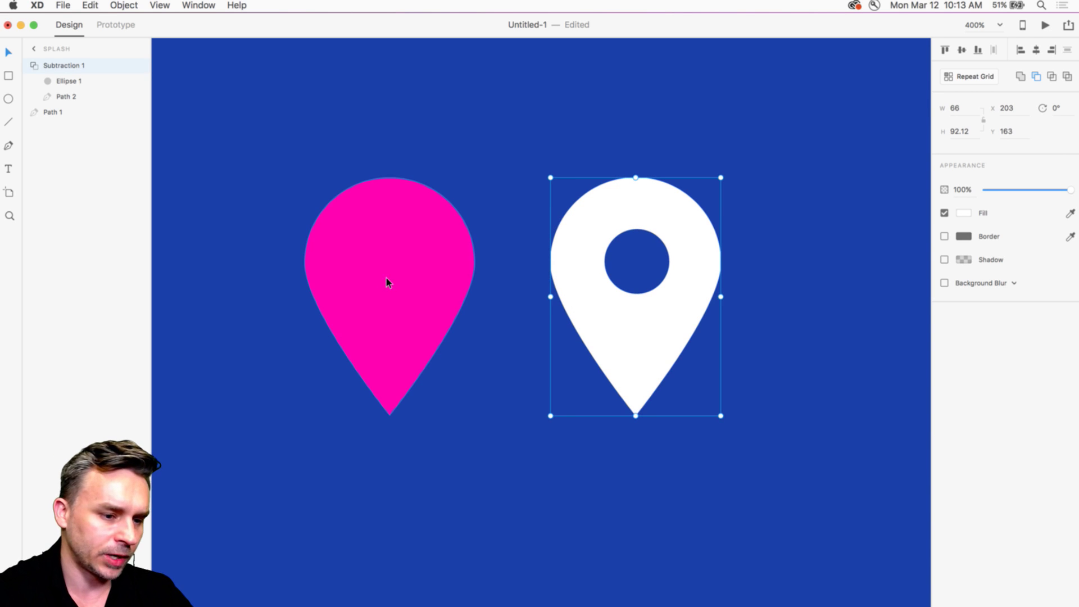
pyautogui.moveTo(388, 280); pyautogui.dragTo(493, 292)
pyautogui.click(655, 322)
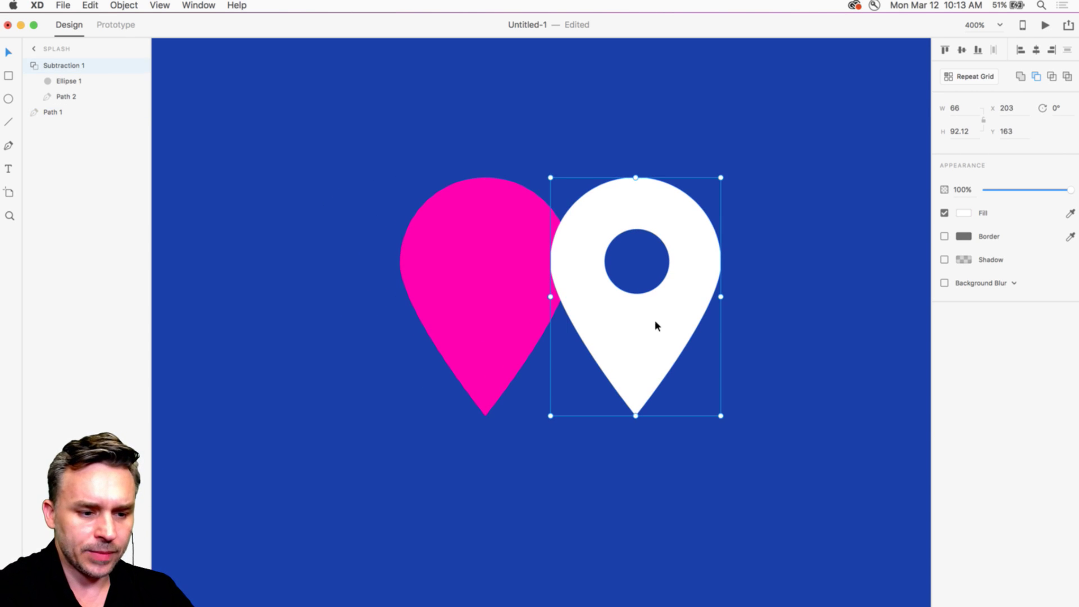
pyautogui.click(526, 305)
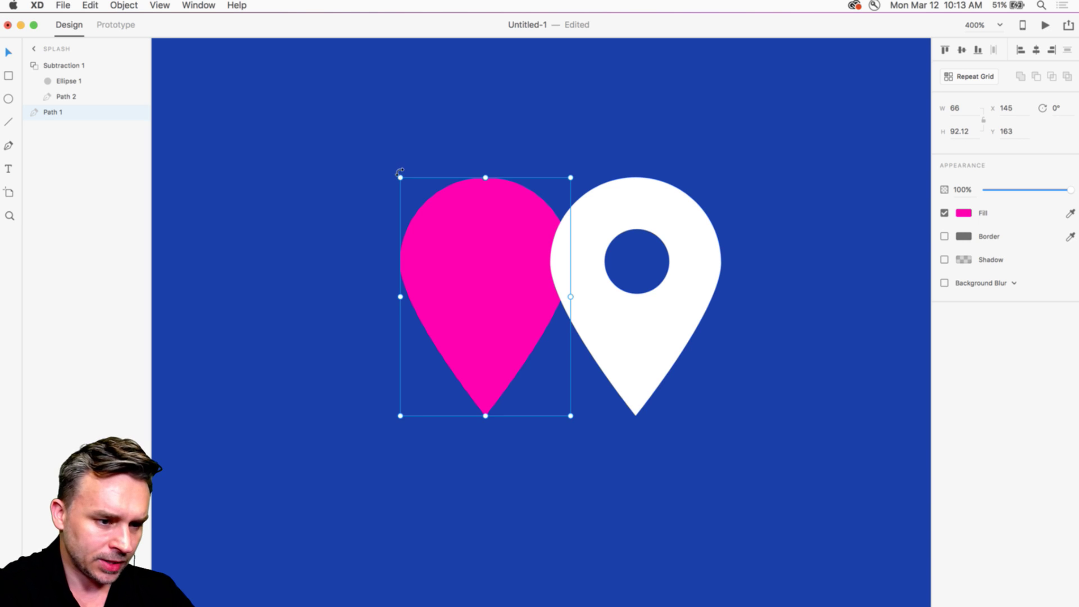
pyautogui.moveTo(395, 173); pyautogui.dragTo(361, 225)
# Step: Rotate the white pin 25° clockwise and move it left until its tip meets the pink pin's tip, forming a heart
pyautogui.click(599, 248)
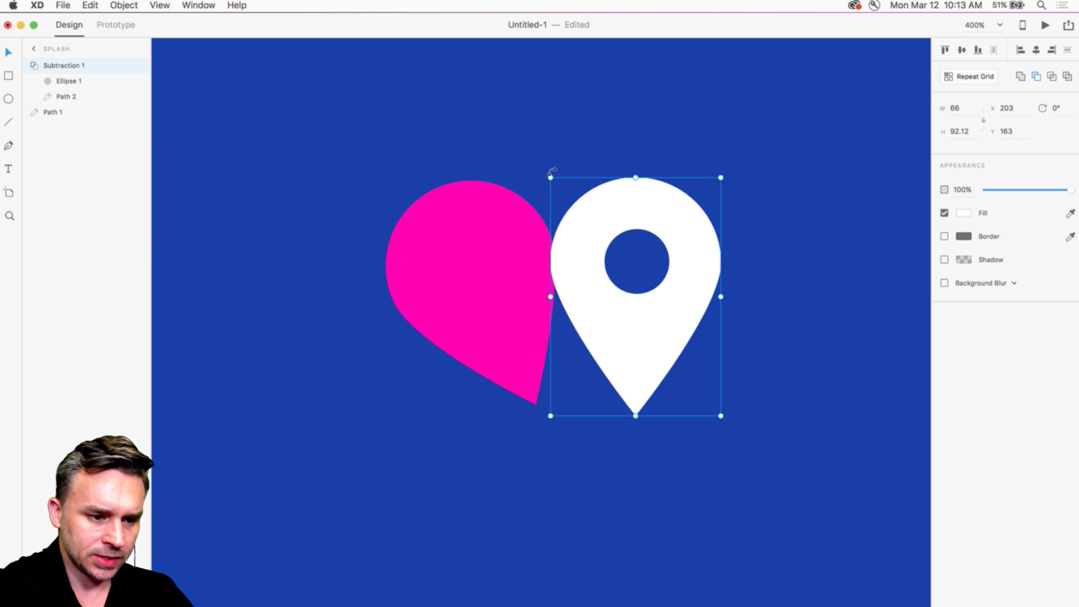
pyautogui.moveTo(552, 170); pyautogui.dragTo(615, 166)
pyautogui.moveTo(597, 214); pyautogui.dragTo(546, 215)
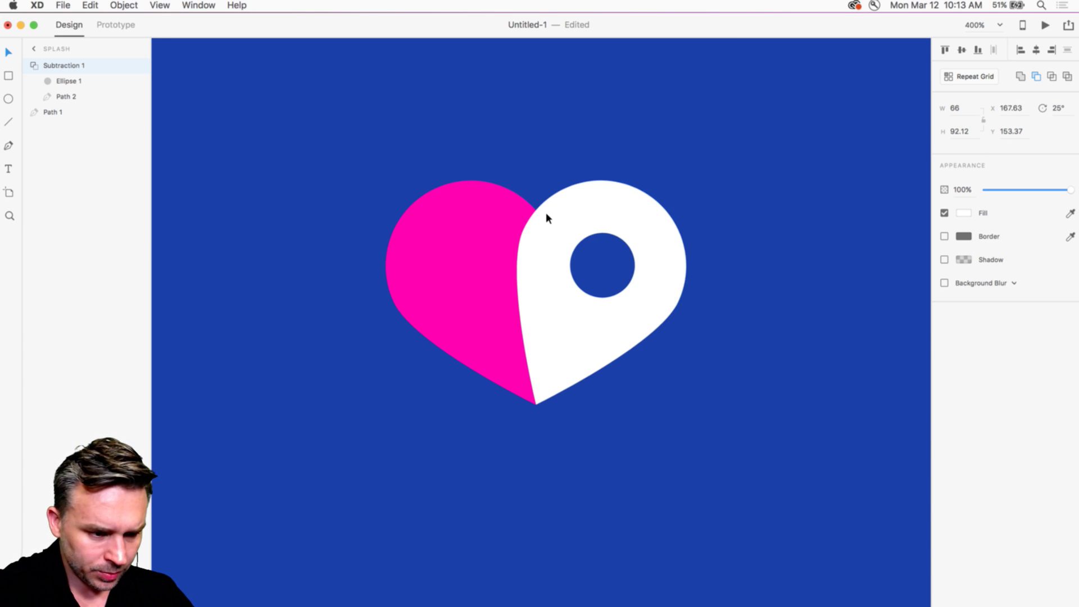
# Step: Try the white pin 1 px further left against the pink pin, restore its position and deselect it
pyautogui.press('Left')
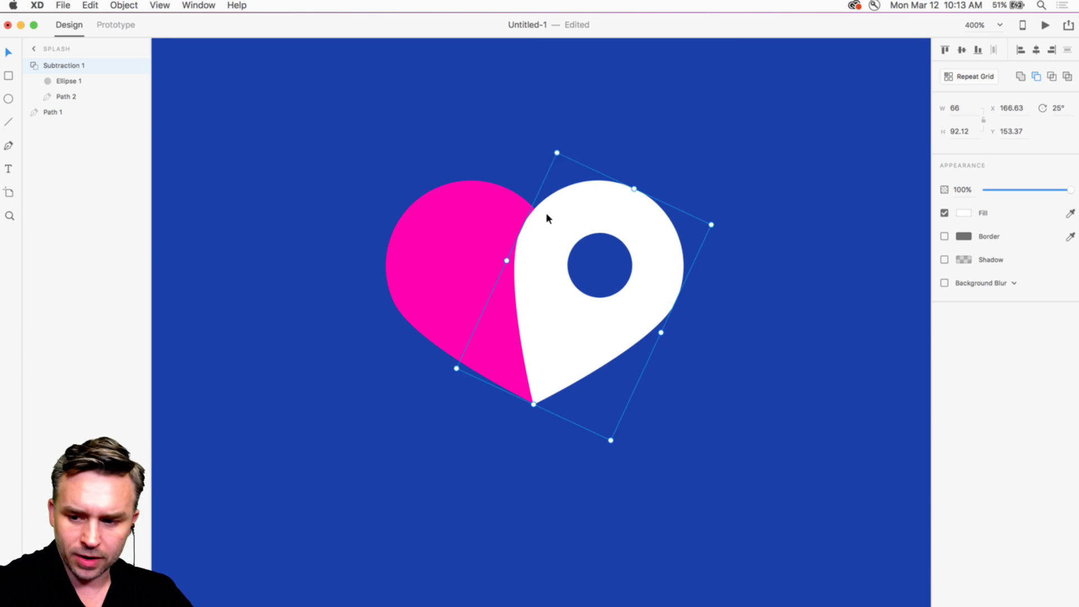
pyautogui.press('Right')
pyautogui.press('Escape')
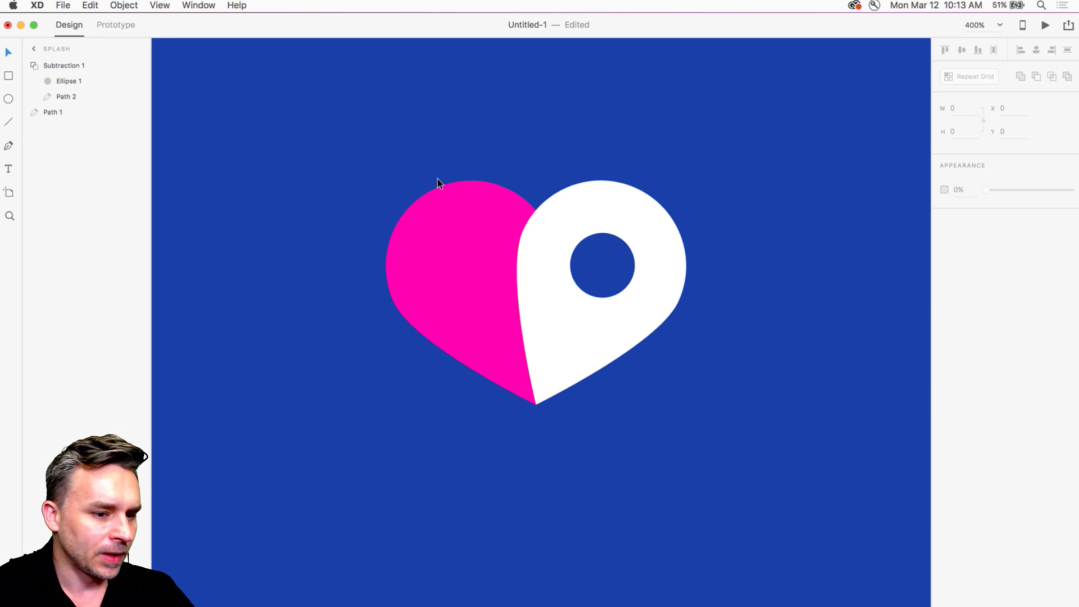
# Step: Draw a closed, freeform curved path with the Pen tool around the heart
pyautogui.click(9, 145)
pyautogui.click(334, 473)
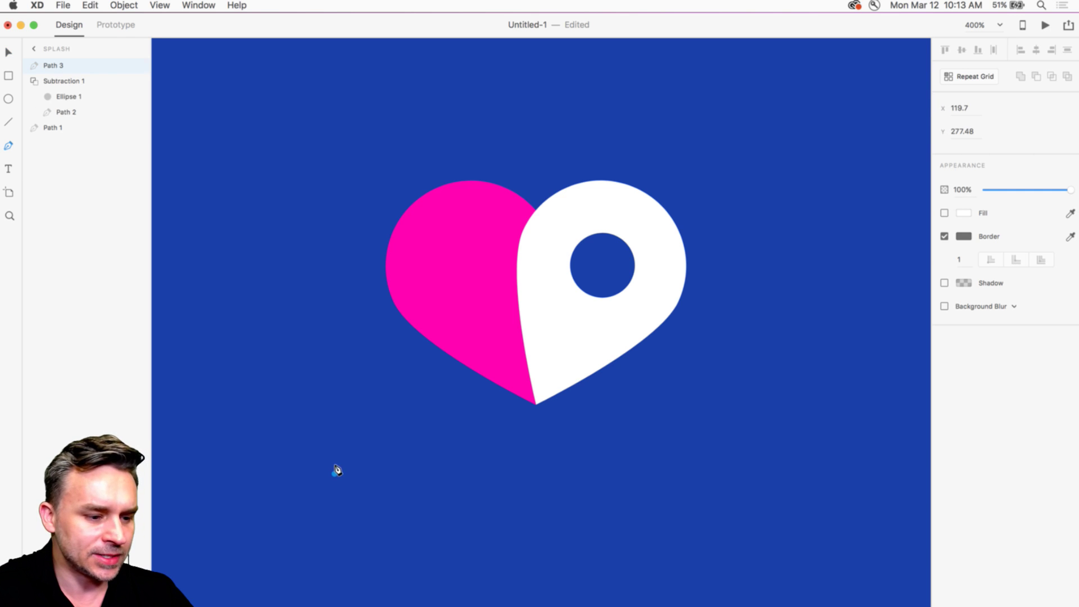
pyautogui.moveTo(311, 249)
pyautogui.mouseDown()
pyautogui.moveTo(325, 185)
pyautogui.moveTo(390, 142)
pyautogui.mouseUp()
pyautogui.moveTo(470, 136); pyautogui.dragTo(643, 176)
pyautogui.moveTo(714, 141); pyautogui.dragTo(686, 385)
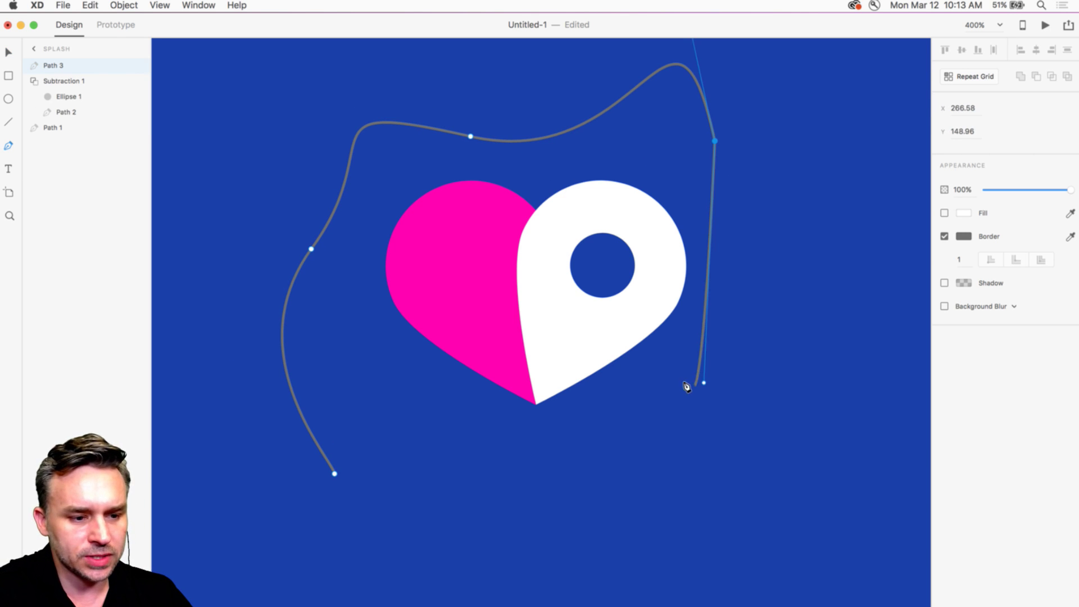
pyautogui.moveTo(530, 467); pyautogui.dragTo(756, 515)
pyautogui.moveTo(587, 546); pyautogui.dragTo(567, 547)
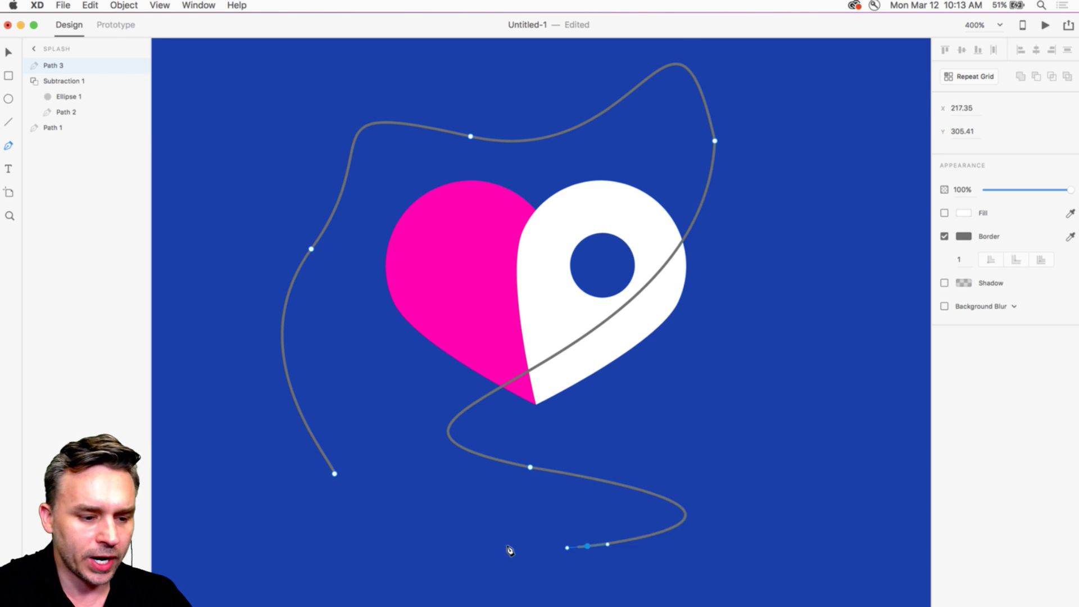
pyautogui.click(334, 473)
pyautogui.press('Escape')
# Step: Add extra anchor points to the curved path, and delete all of its anchor points until the whole path is removed
pyautogui.click(285, 315)
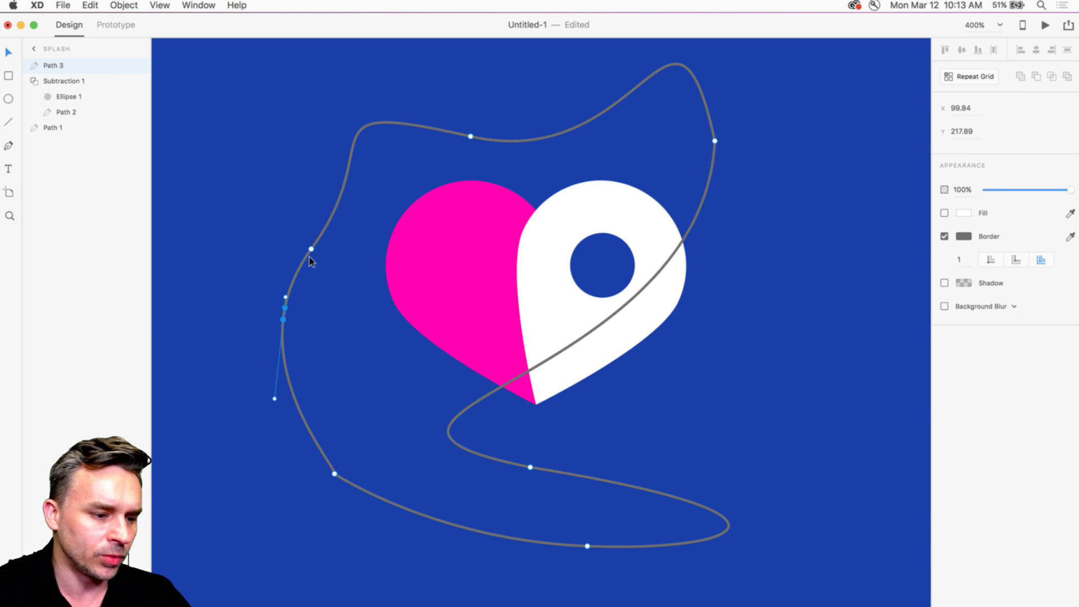
pyautogui.click(339, 191)
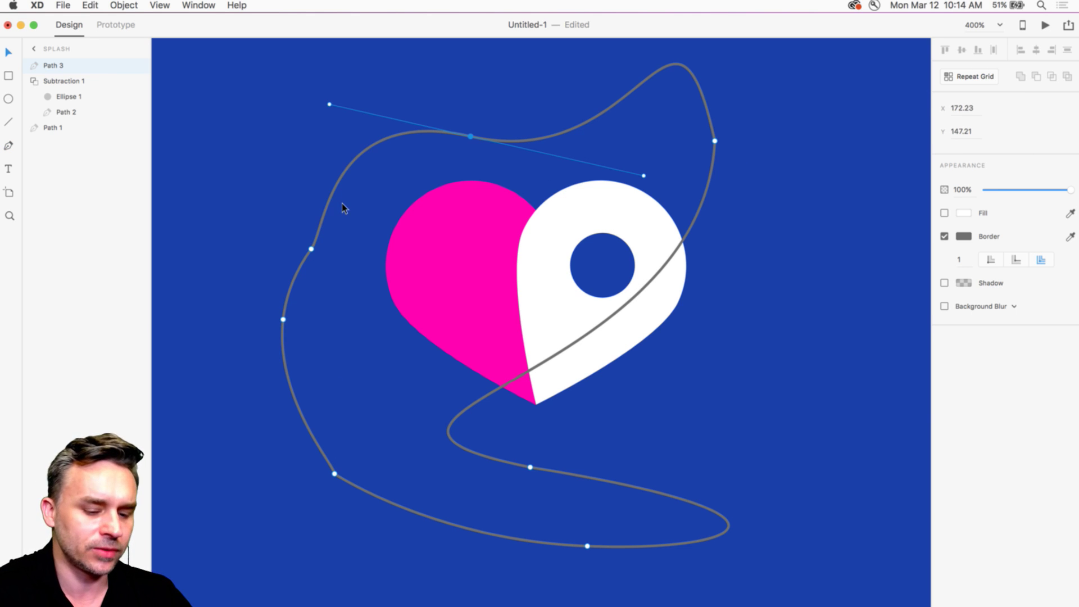
pyautogui.press('Delete')
pyautogui.press('Delete')
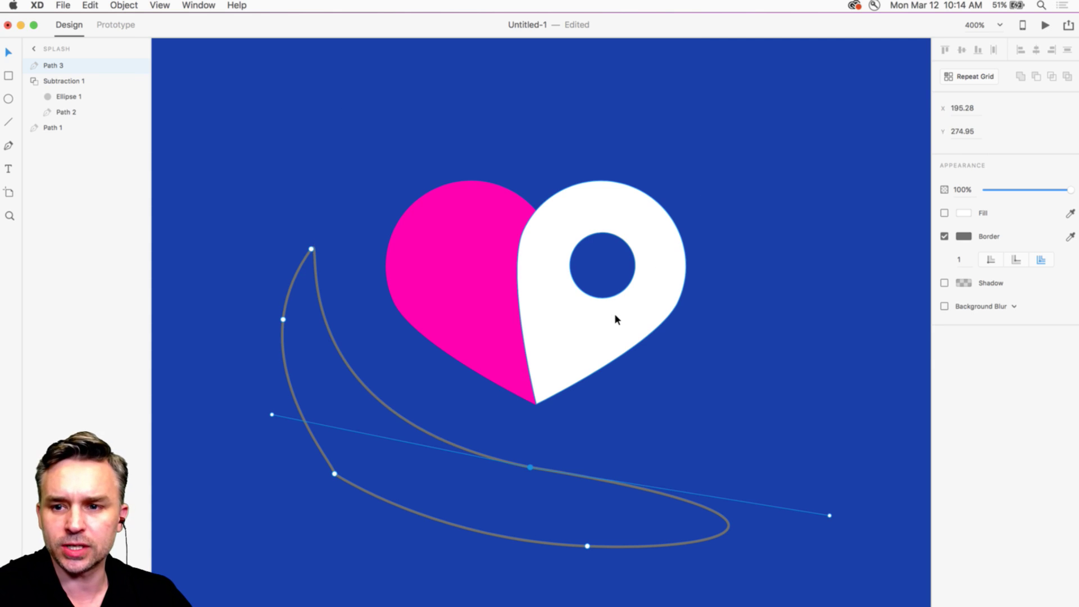
pyautogui.press('Delete')
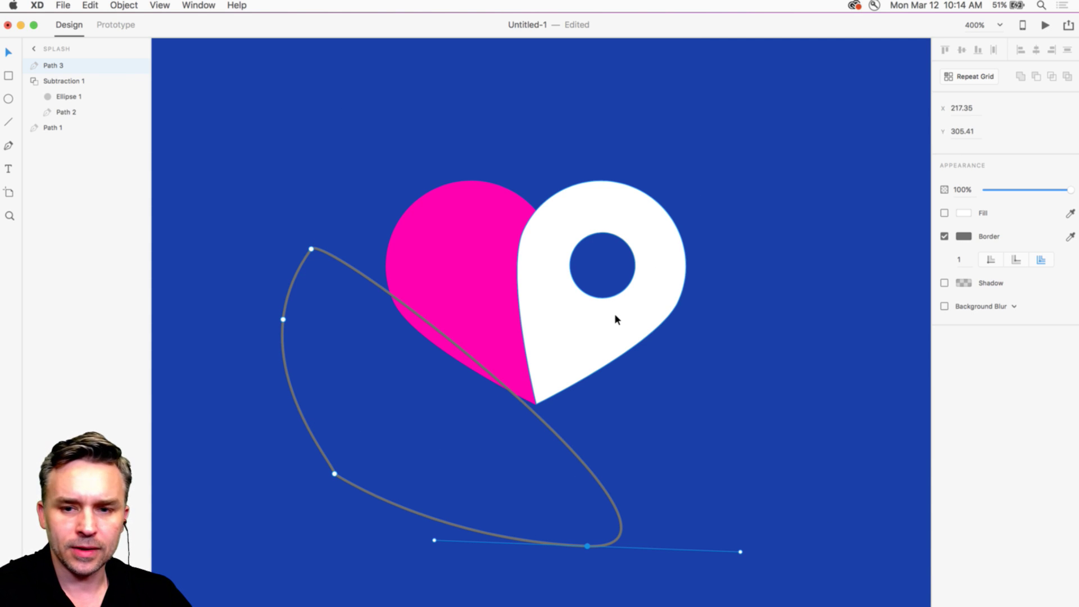
pyautogui.press('Delete')
pyautogui.press('Delete')
pyautogui.press('Delete')
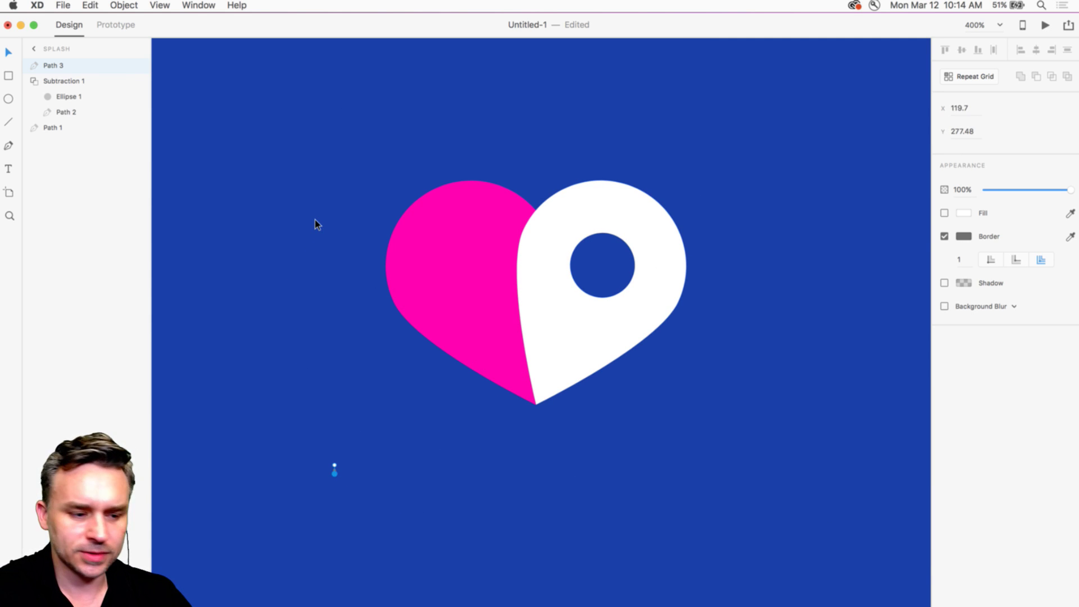
pyautogui.press('Delete')
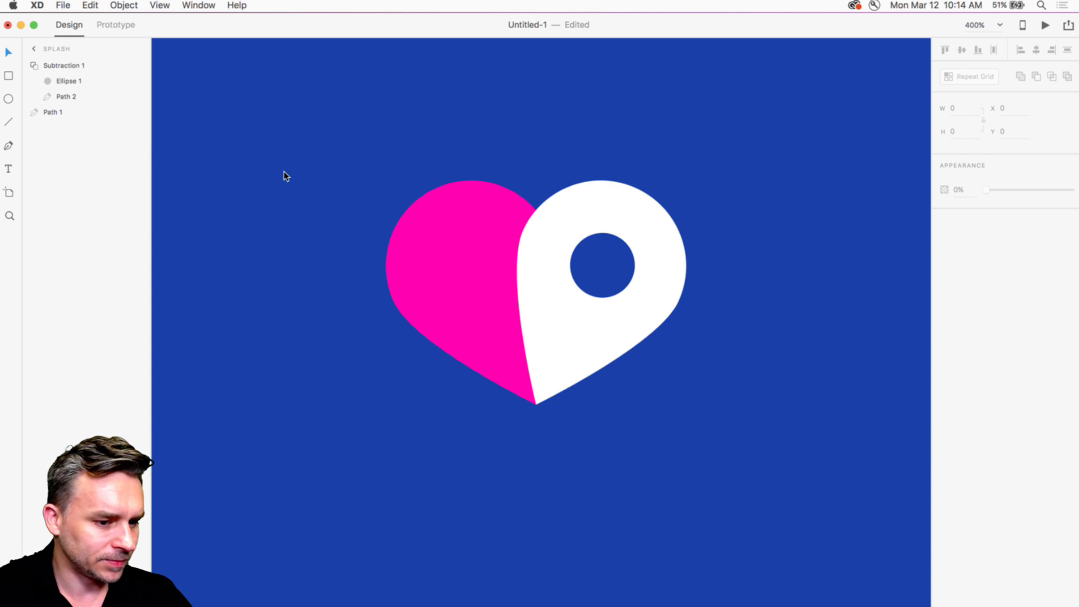
# Step: Add the text FIND below the heart and set its fill to white, #FFFFFF
pyautogui.moveTo(399, 163); pyautogui.dragTo(599, 303)
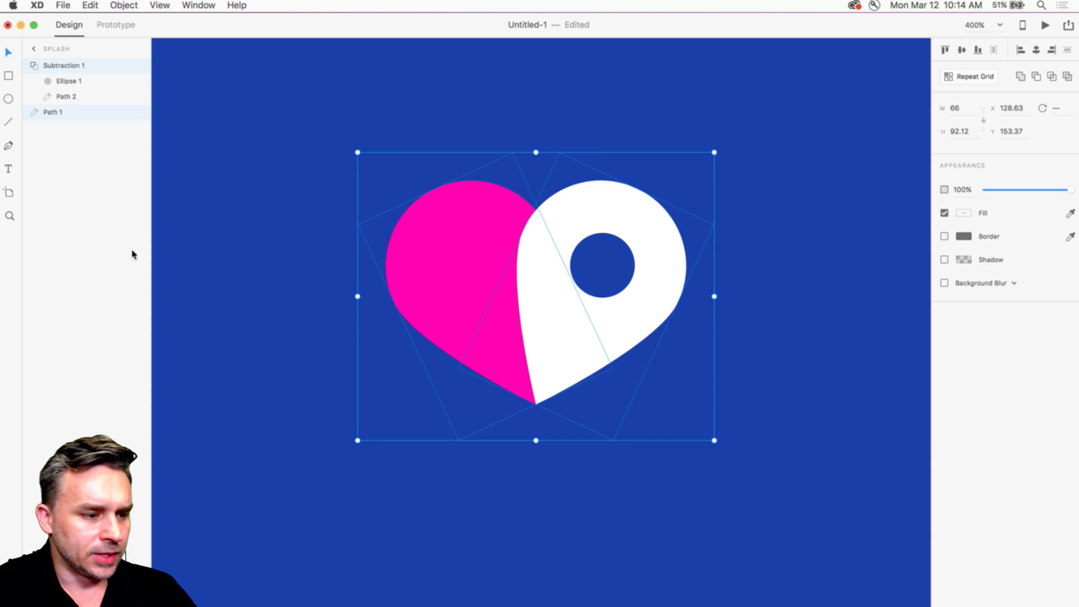
pyautogui.click(8, 168)
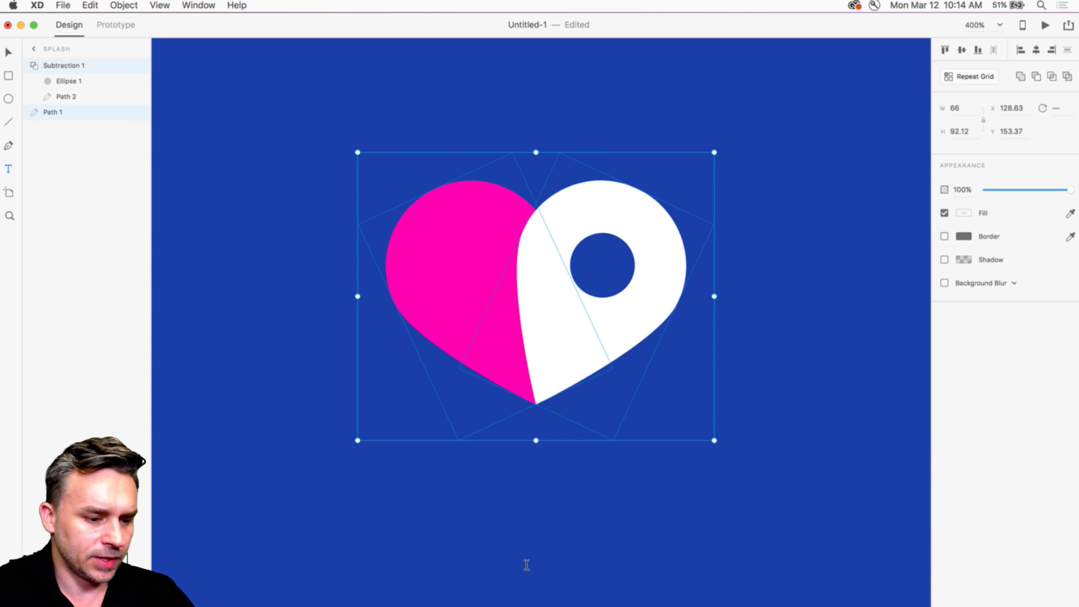
pyautogui.click(437, 498)
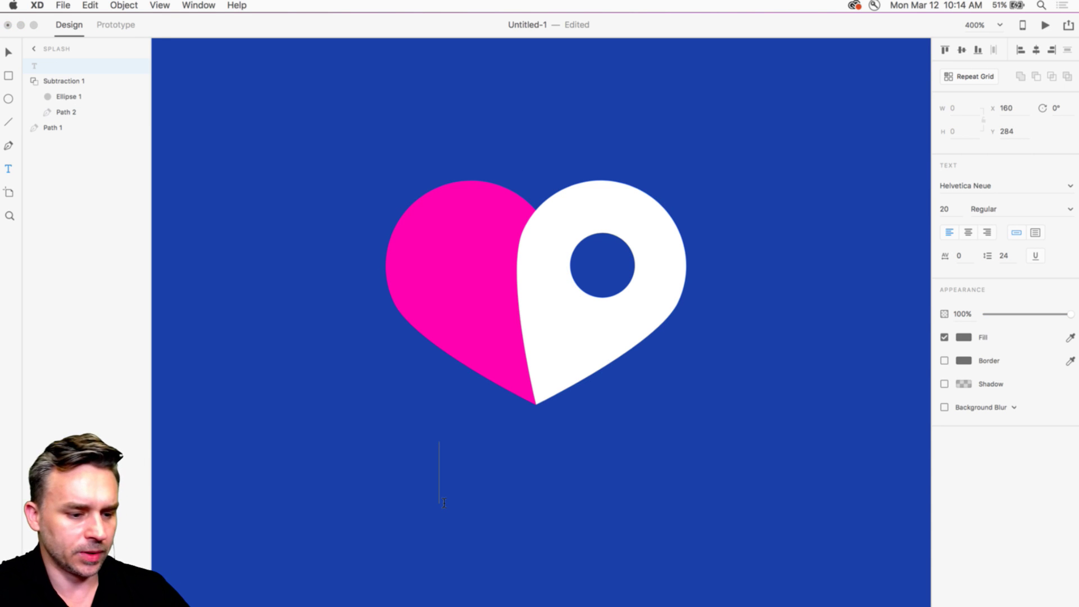
pyautogui.write('FIND')
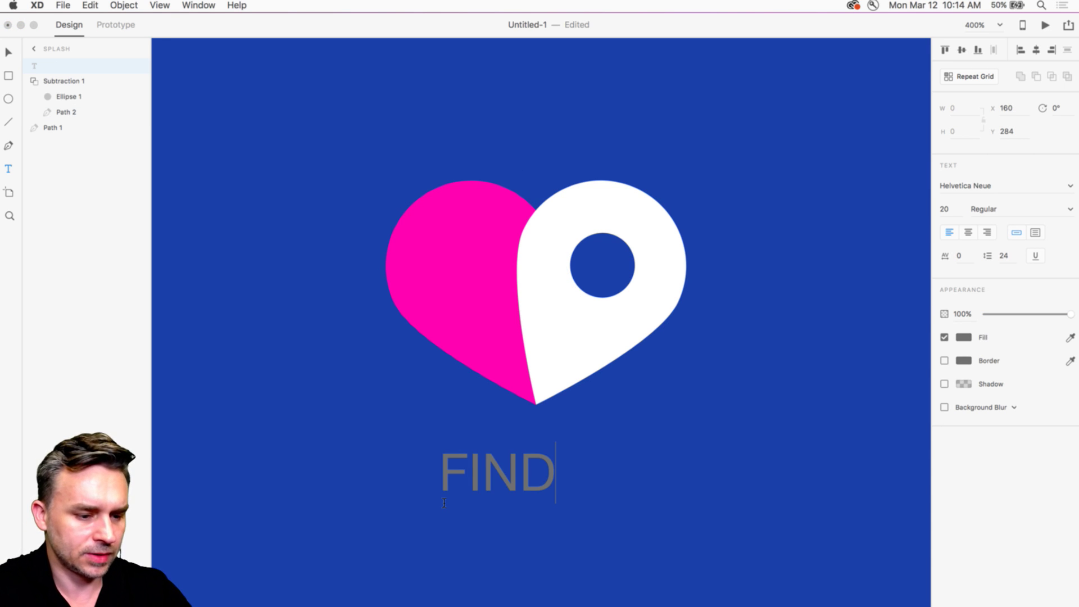
pyautogui.press('super+a')
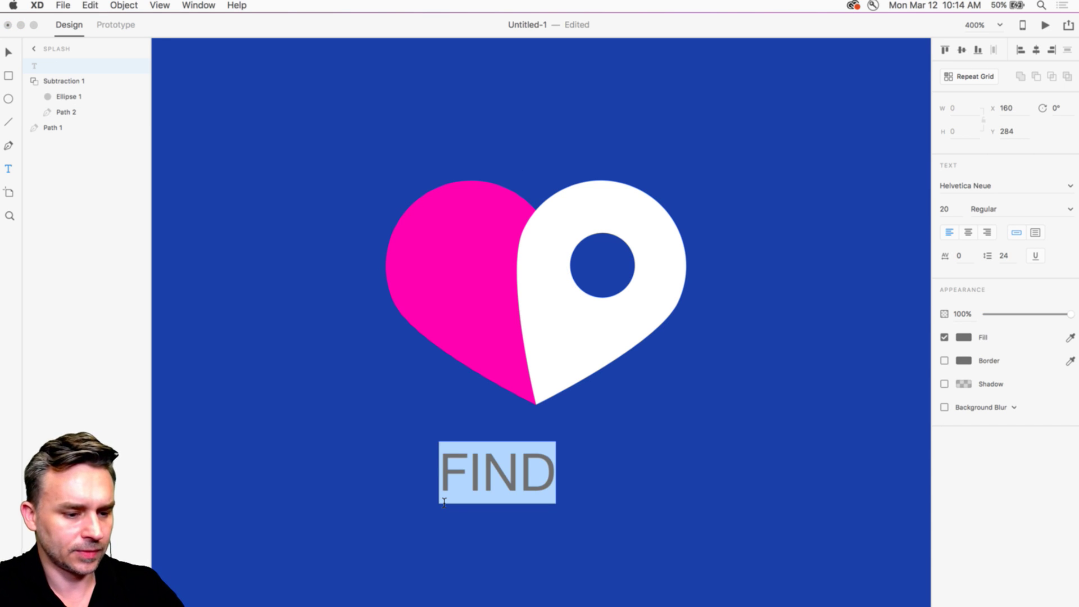
pyautogui.click(963, 337)
pyautogui.moveTo(816, 346); pyautogui.dragTo(632, 112)
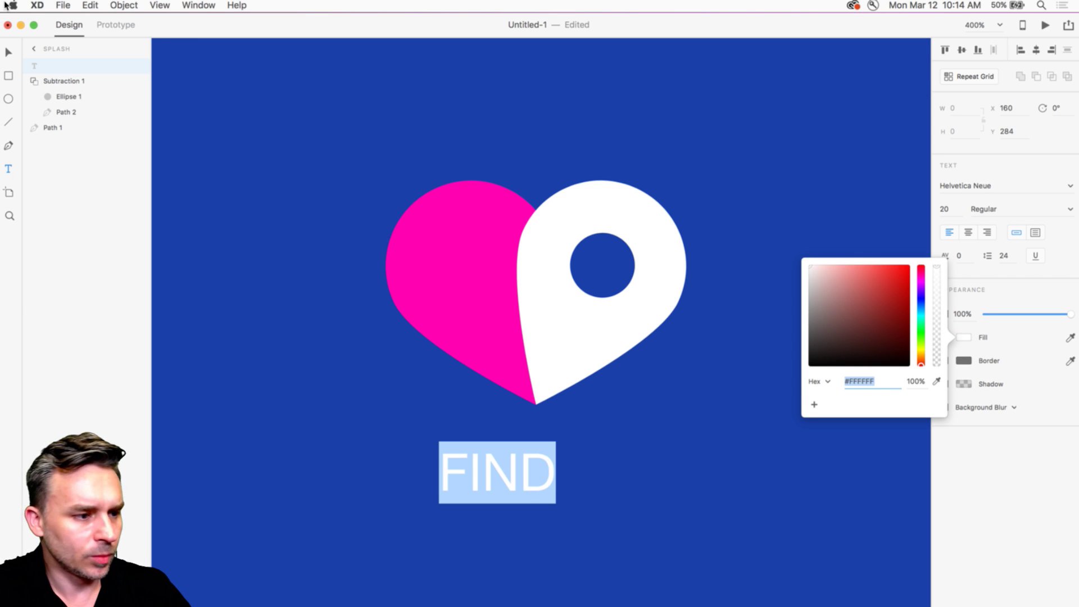
pyautogui.click(9, 51)
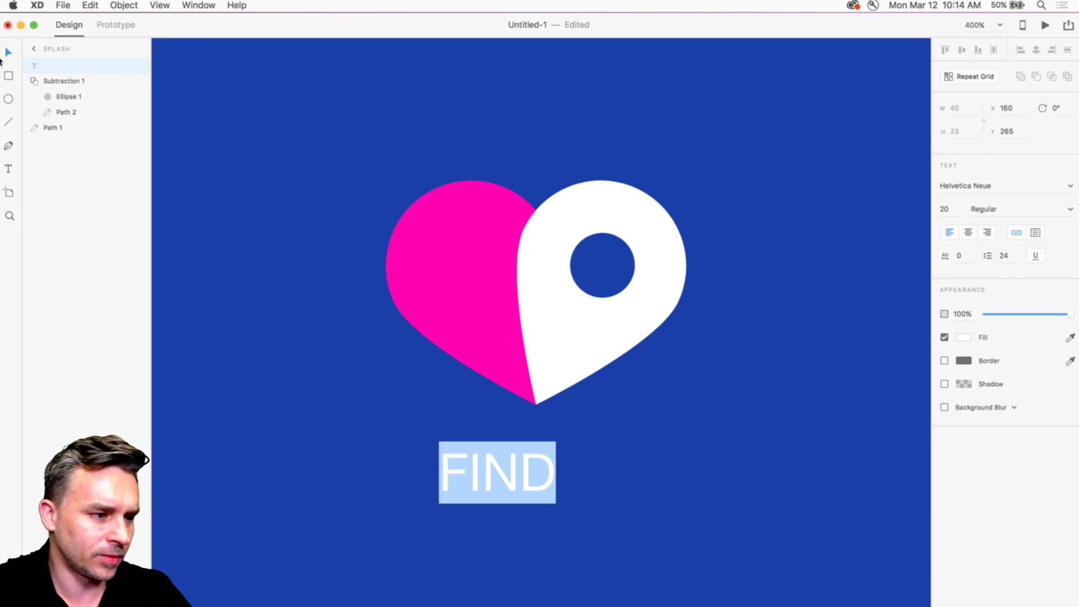
# Step: Move the FIND text to X 176, Y 257 beneath the heart's tip and centre-align it
pyautogui.moveTo(496, 498); pyautogui.dragTo(520, 440)
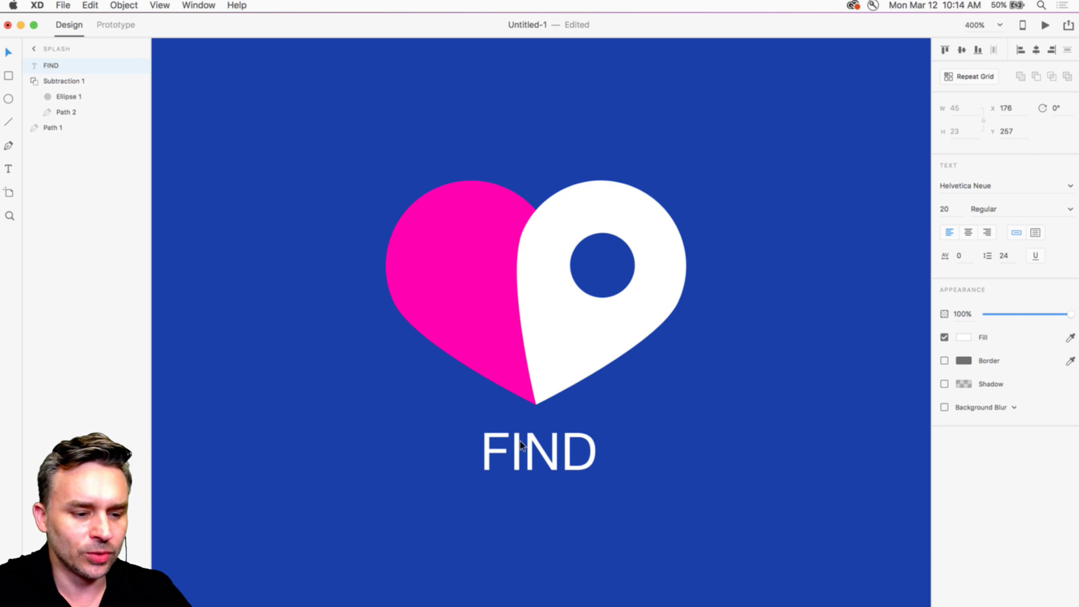
pyautogui.click(968, 233)
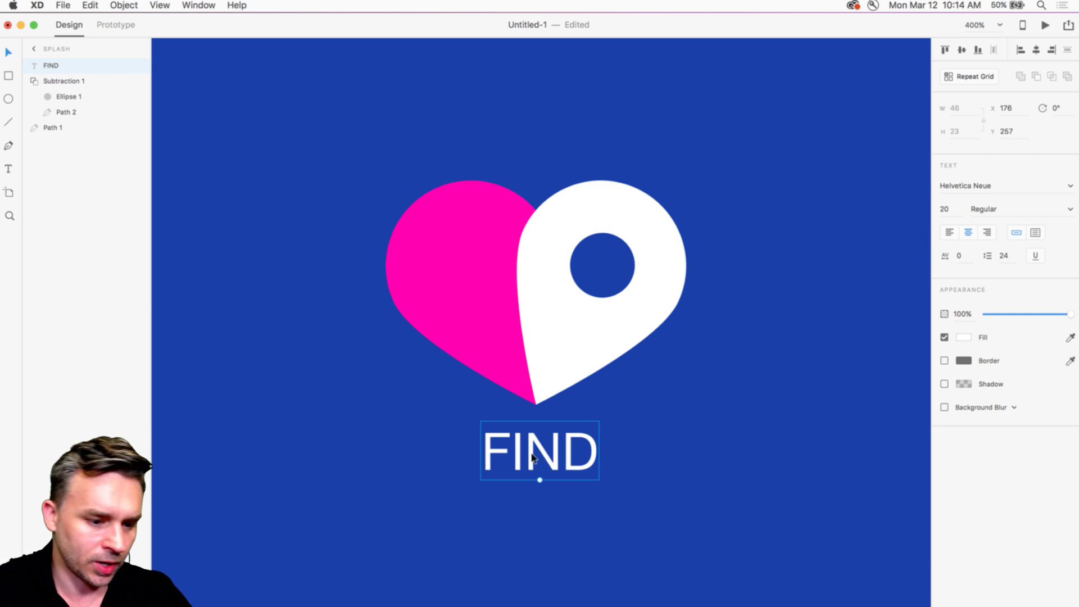
# Step: Enlarge the FIND text to size 58 and move it together with the heart to the artboard's horizontal centre, with the text at X 122
pyautogui.press('alt')
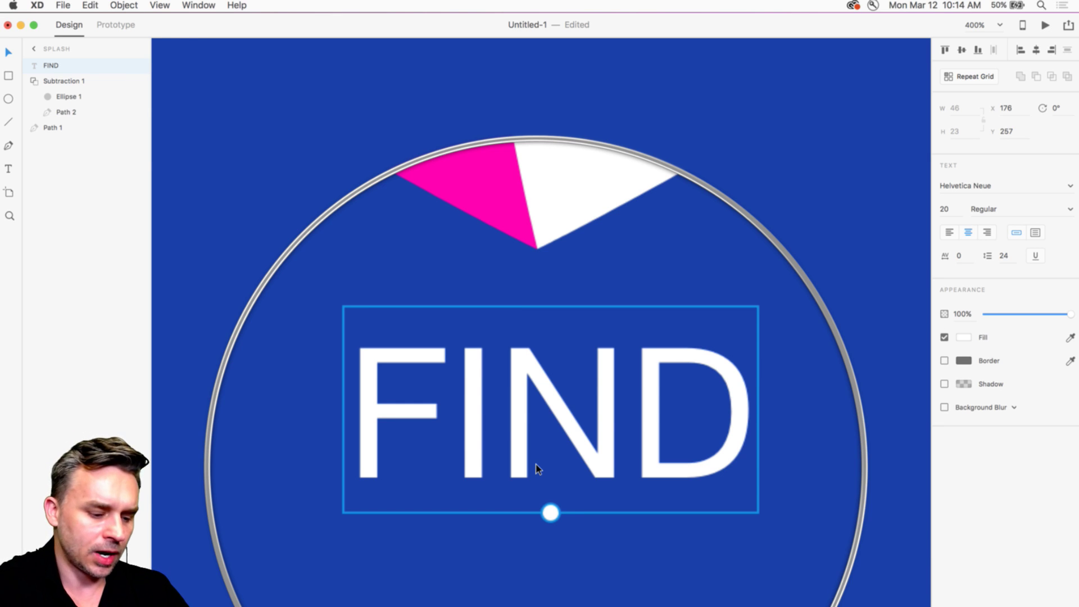
pyautogui.press('alt')
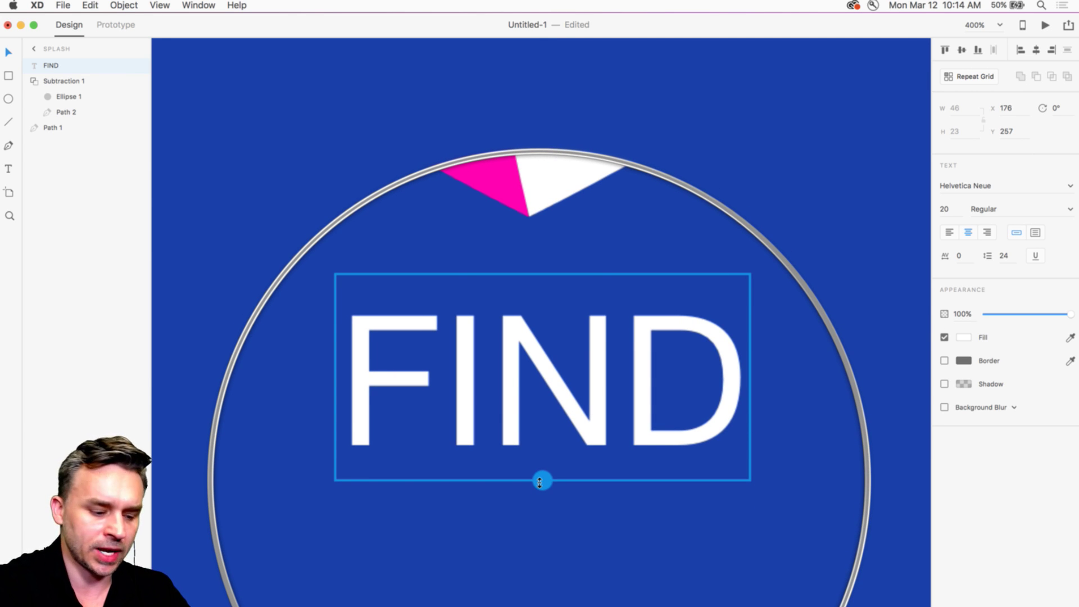
pyautogui.press('alt')
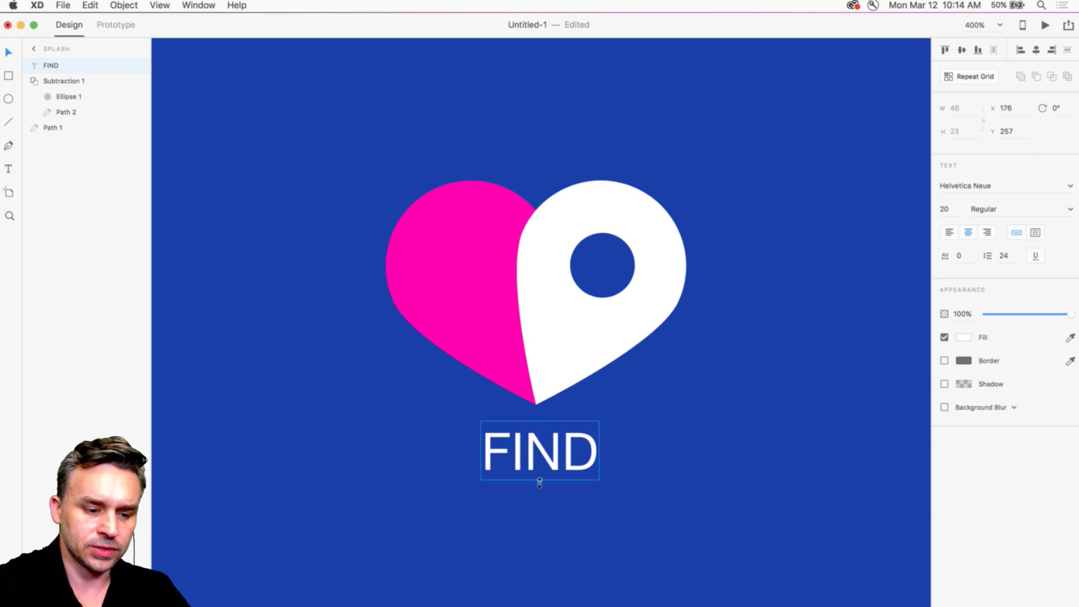
pyautogui.moveTo(539, 482); pyautogui.dragTo(550, 592)
pyautogui.press('super+0')
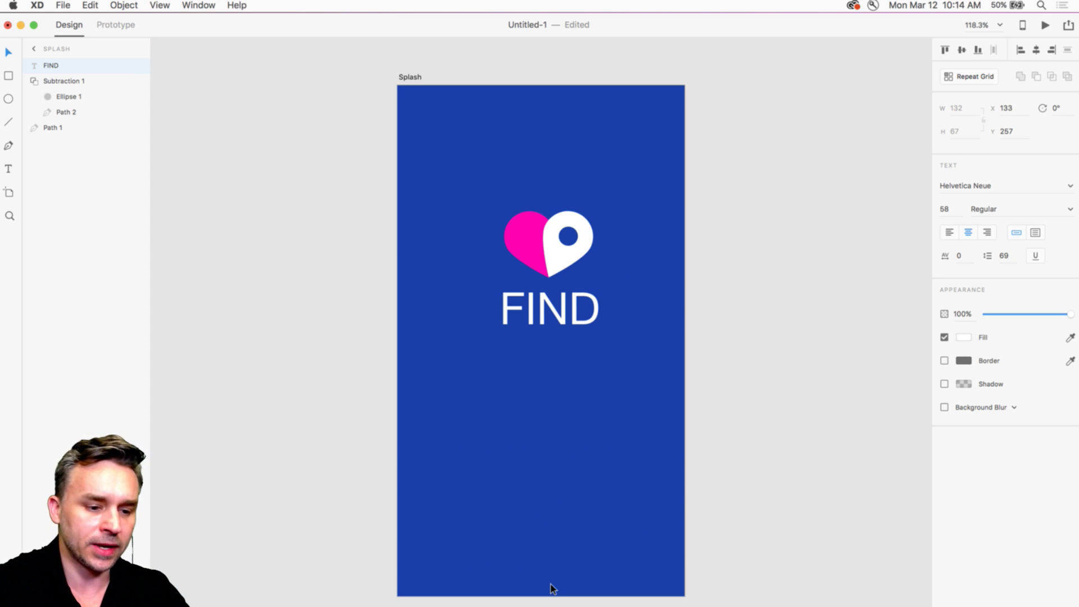
pyautogui.moveTo(326, 172); pyautogui.dragTo(526, 305)
pyautogui.click(329, 231)
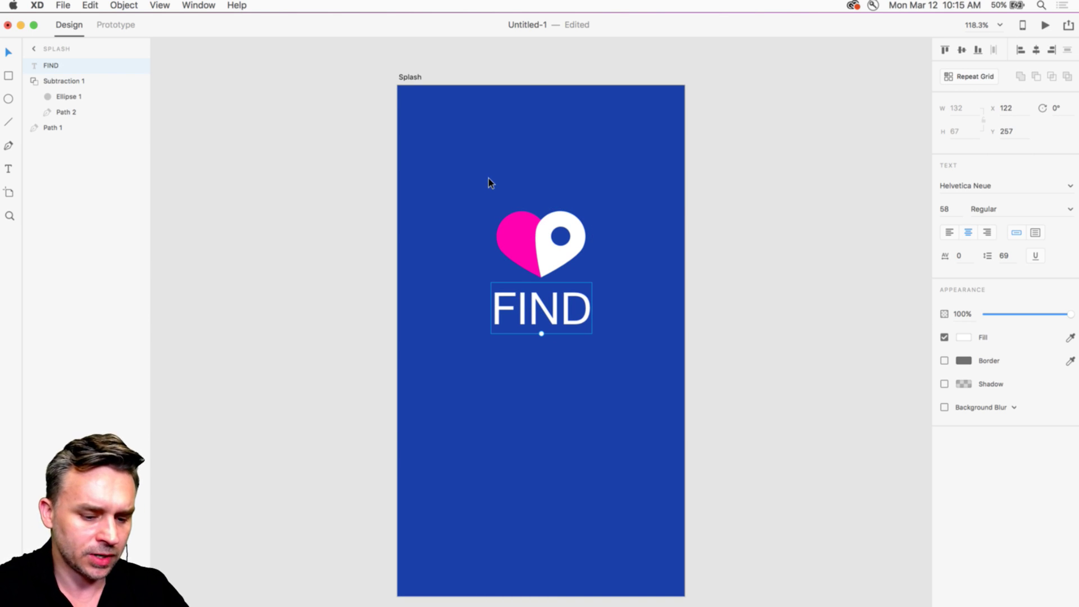
# Step: Change the font of the FIND text to Hiragino Maru Gothic ProN
pyautogui.press('super+equal')
pyautogui.press('super+equal')
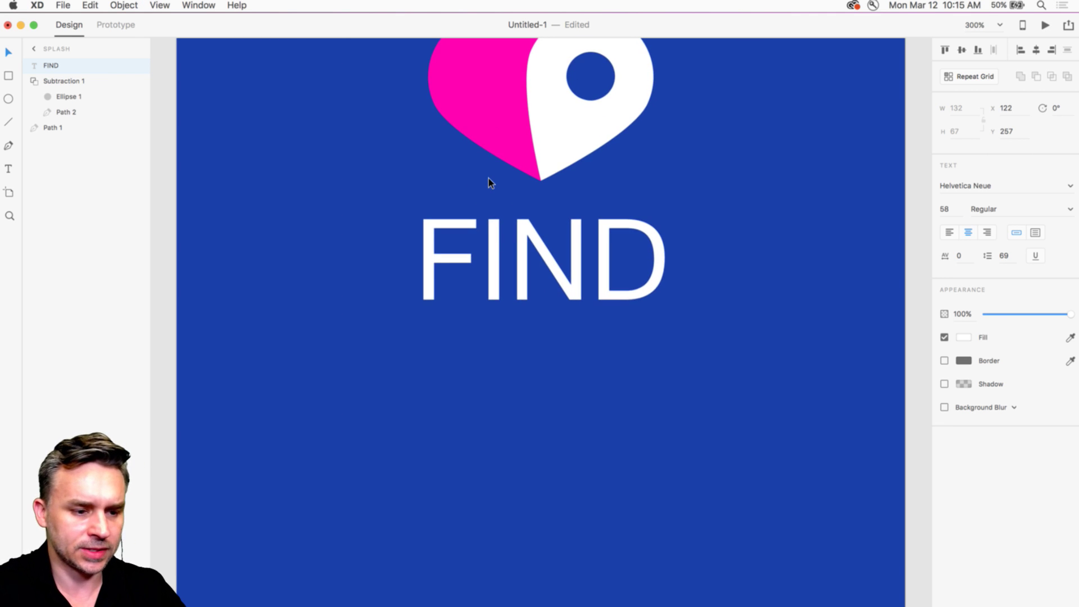
pyautogui.moveTo(489, 180); pyautogui.dragTo(462, 231)
pyautogui.click(995, 190)
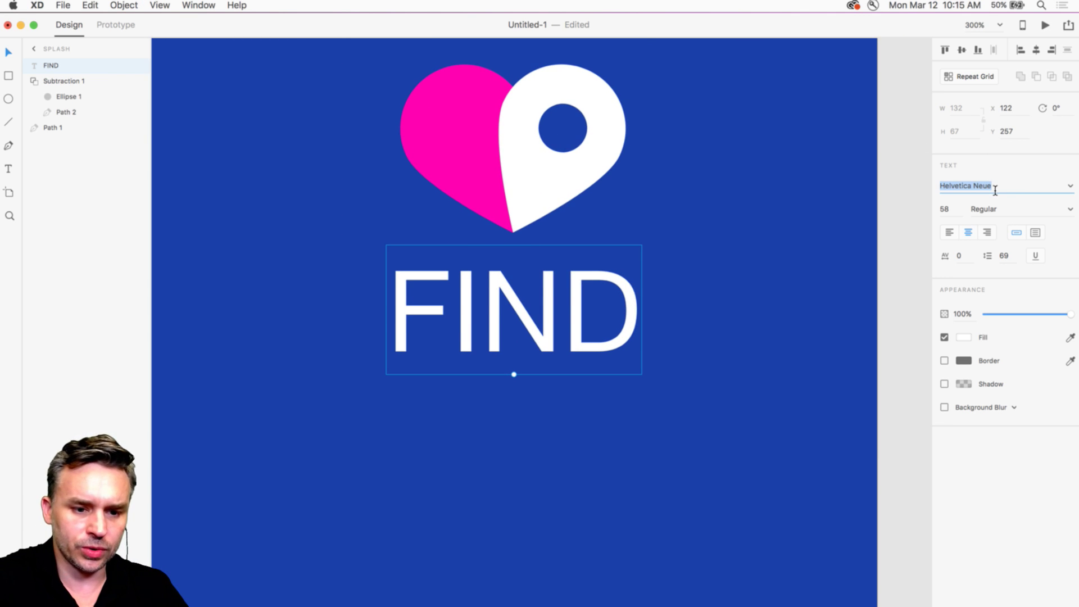
pyautogui.press('Down')
pyautogui.press('Down')
pyautogui.press('Down')
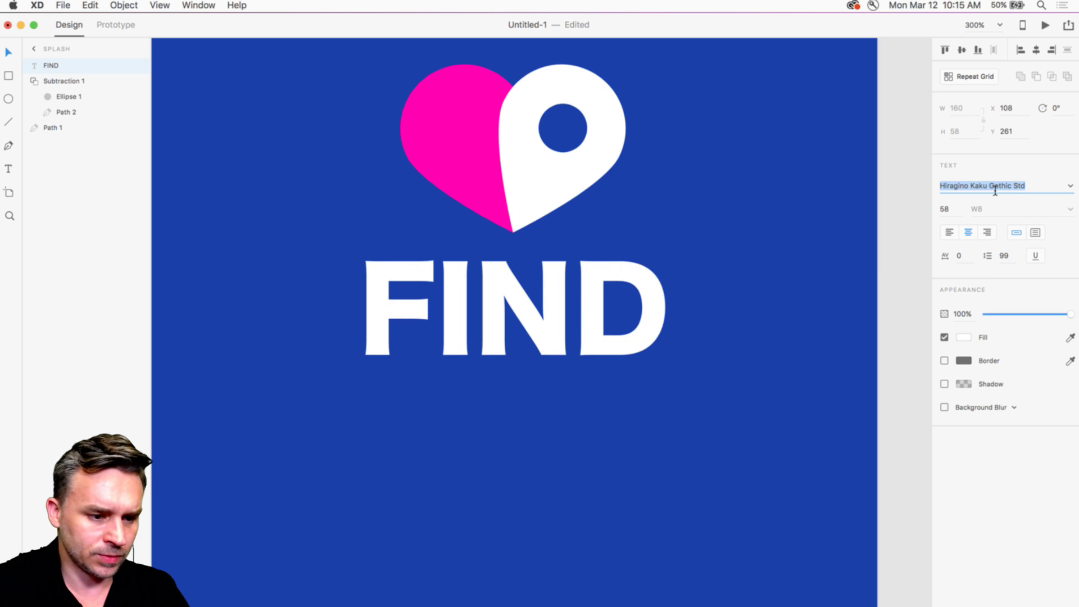
pyautogui.press('Down')
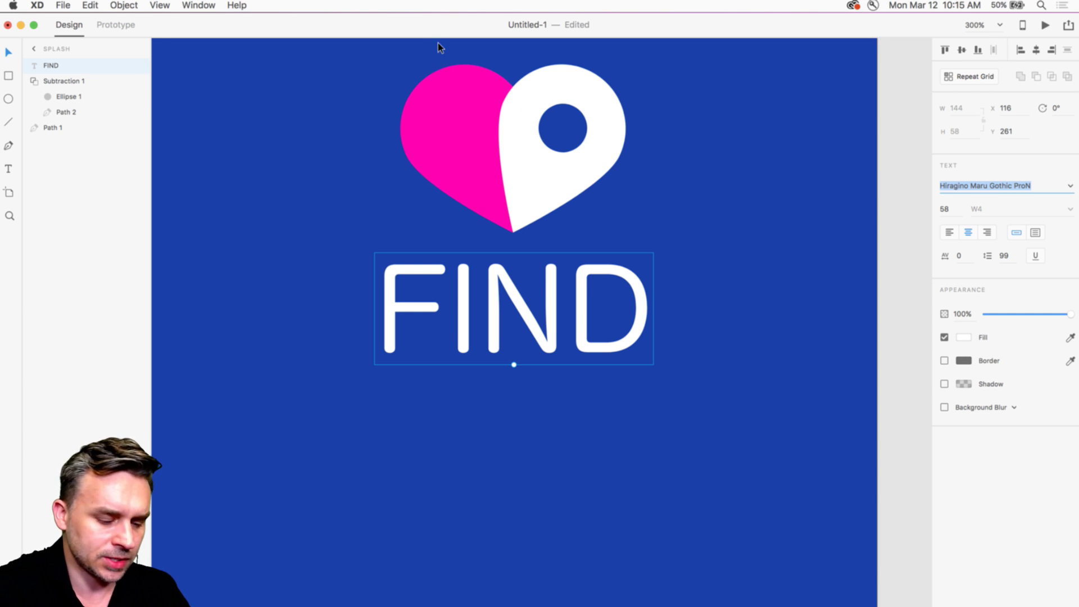
pyautogui.click(302, 150)
pyautogui.click(444, 284)
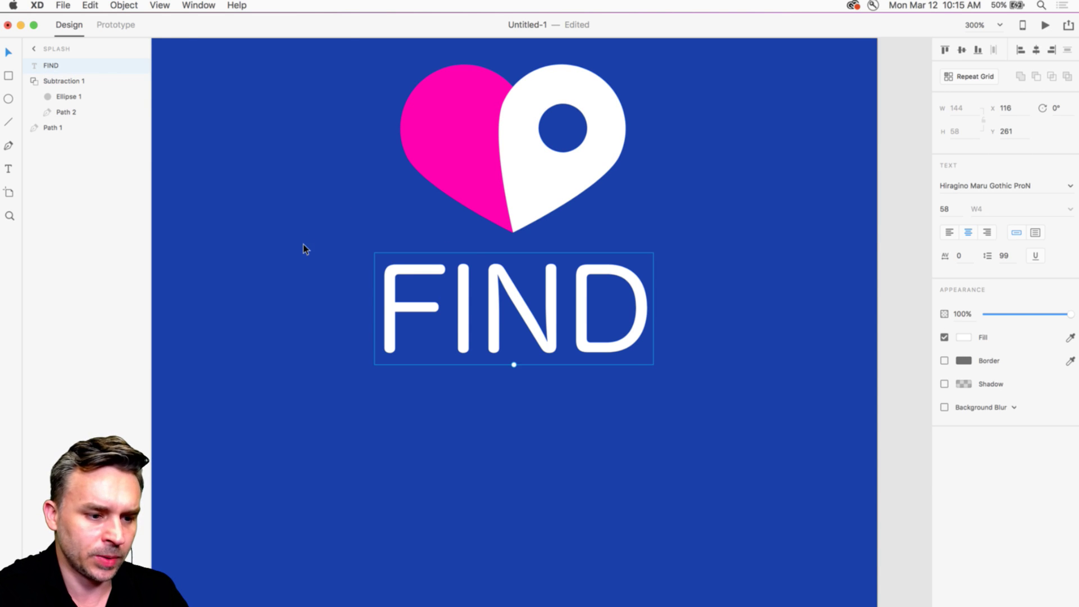
# Step: Delete the letter I from the FIND text so it reads FND, and deselect it
pyautogui.scroll(2, 302, 244)
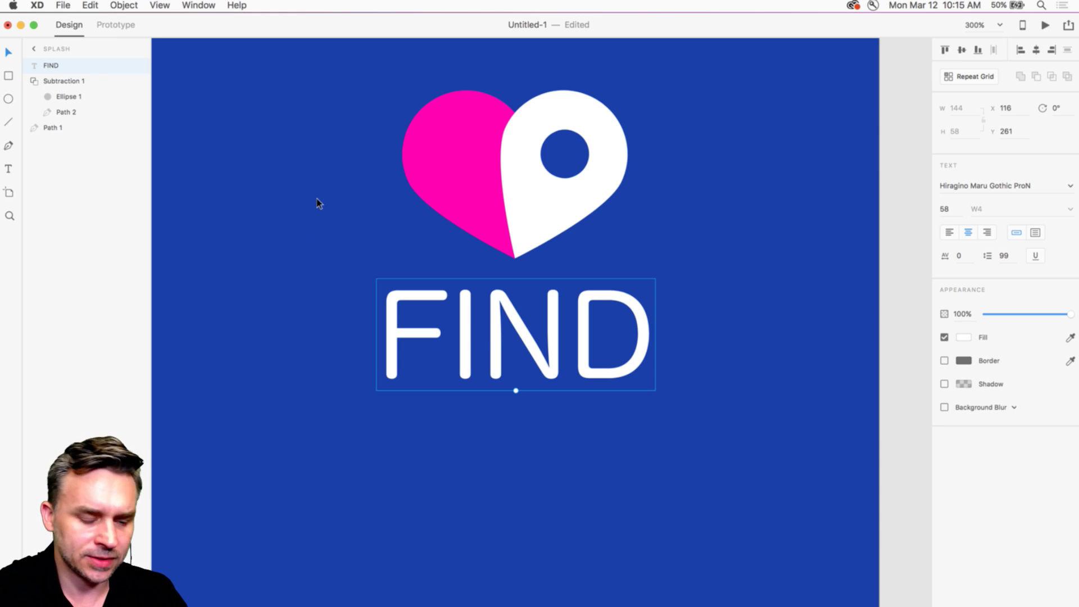
pyautogui.doubleClick(403, 302)
pyautogui.click(484, 333)
pyautogui.press('BackSpace')
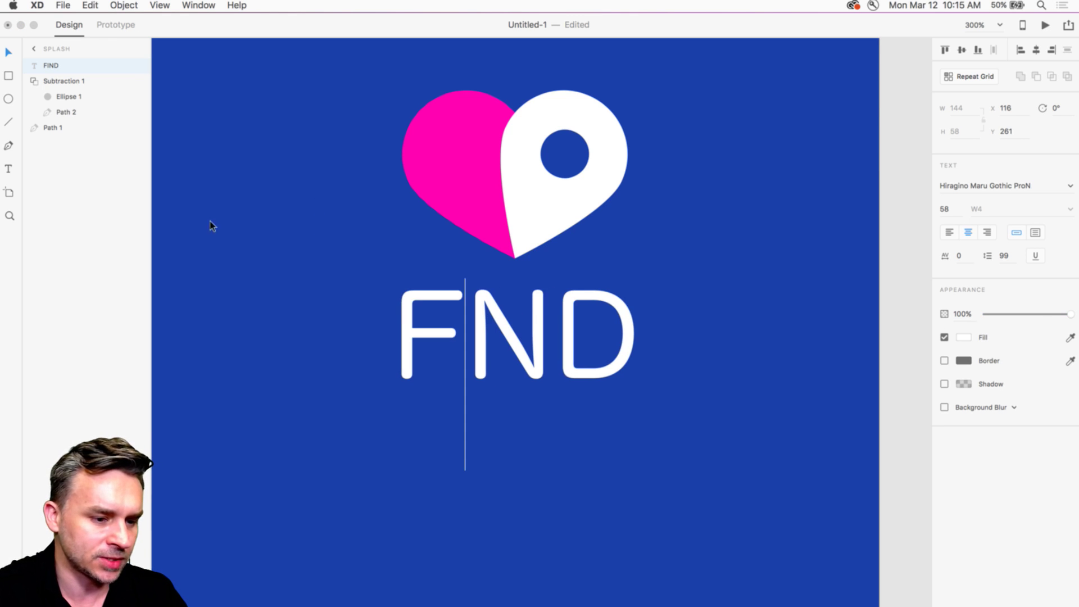
pyautogui.click(7, 53)
pyautogui.click(303, 228)
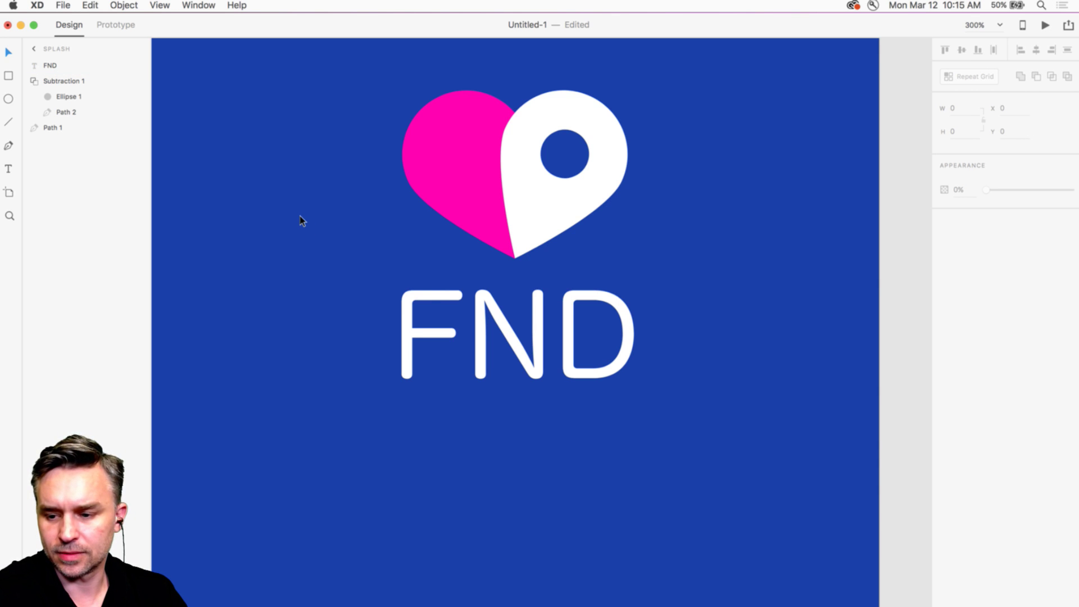
# Step: Reinsert the letter I after the F so the wordmark beneath the heart reads FIND, and deselect it
pyautogui.click(406, 309)
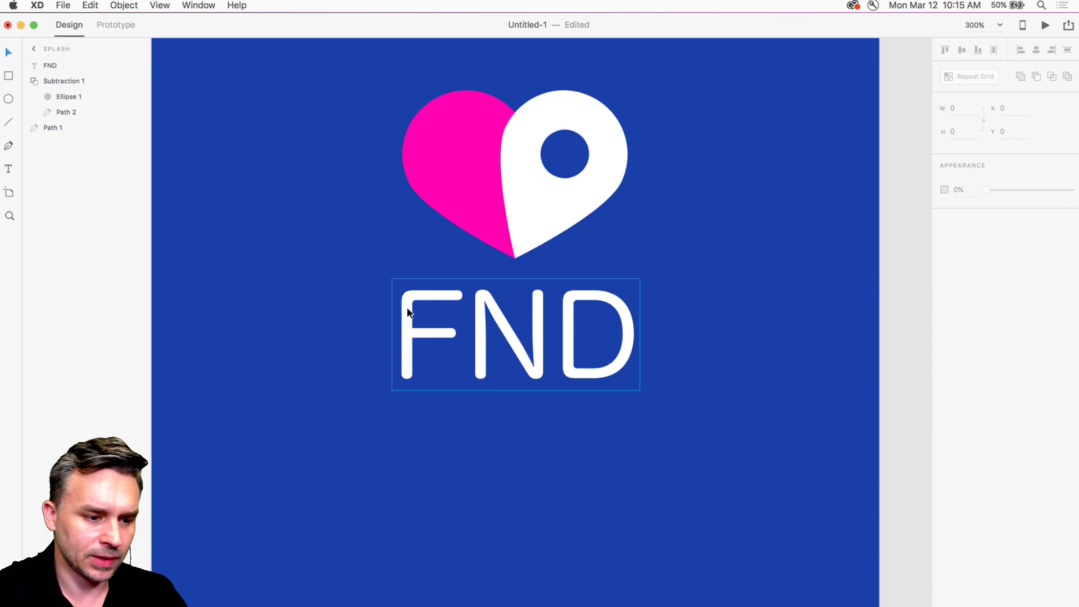
pyautogui.doubleClick(455, 330)
pyautogui.click(465, 332)
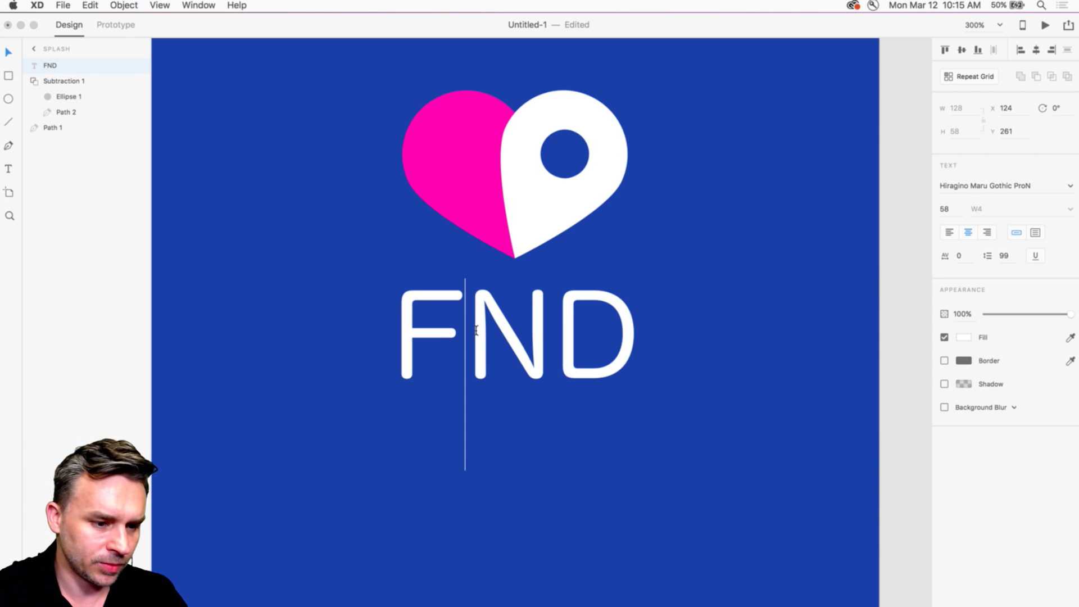
pyautogui.write('I')
pyautogui.press('Escape')
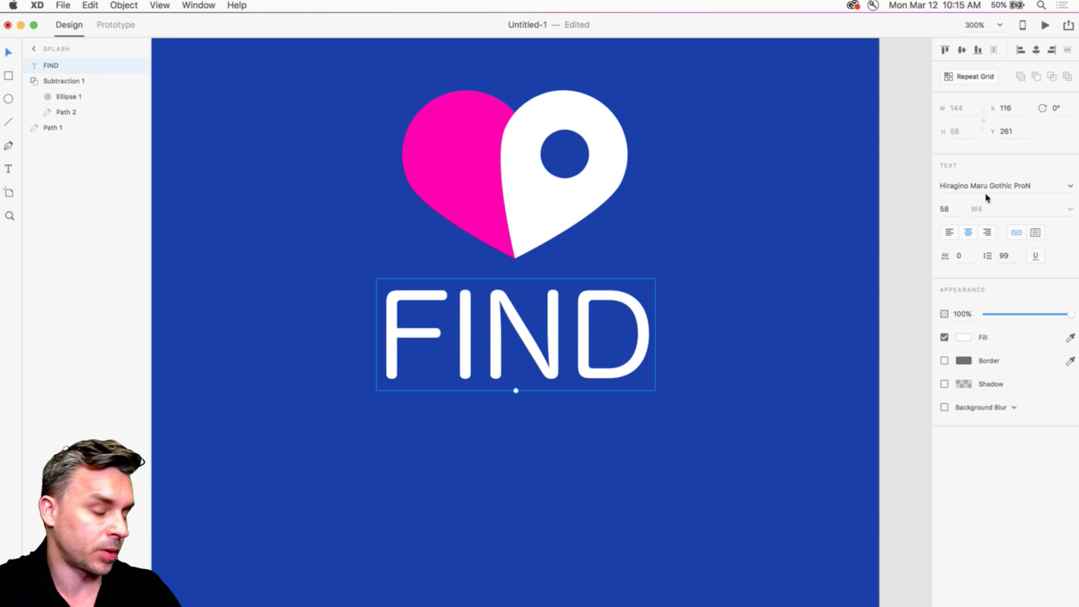
pyautogui.click(437, 428)
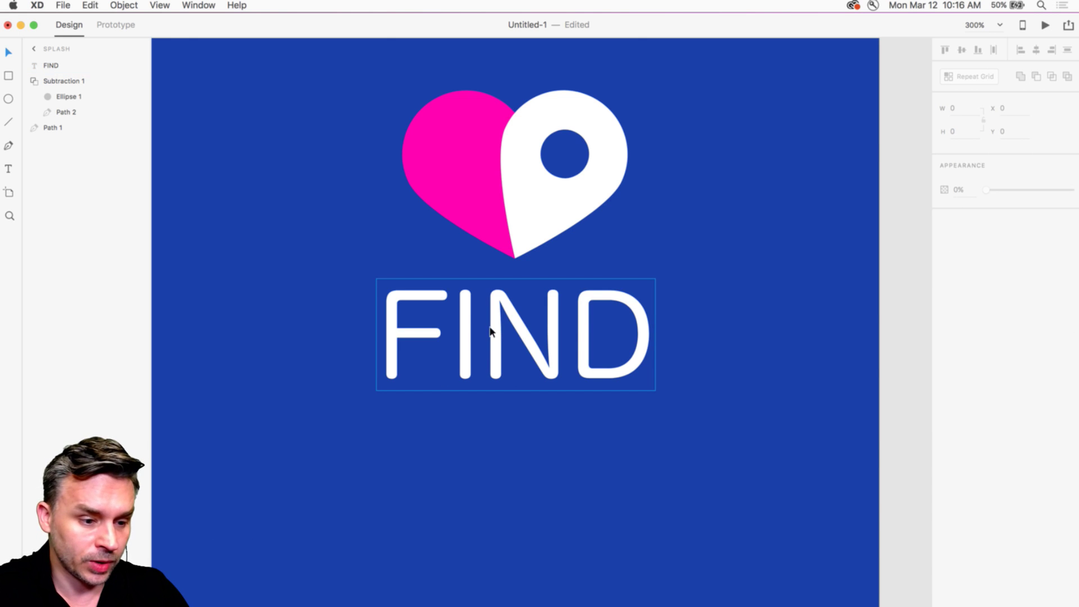
pyautogui.click(497, 330)
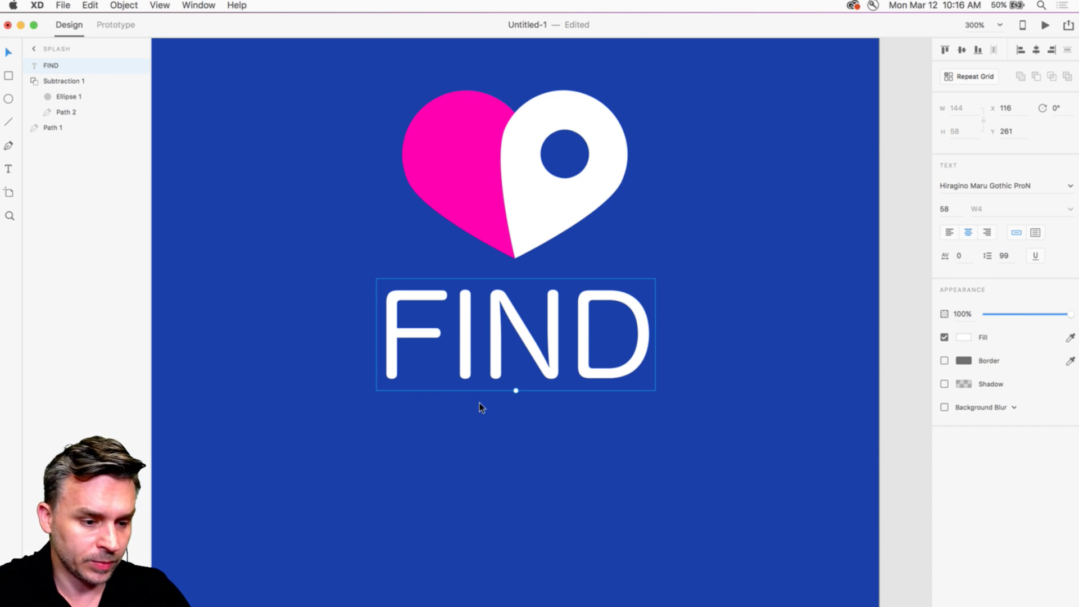
pyautogui.click(494, 462)
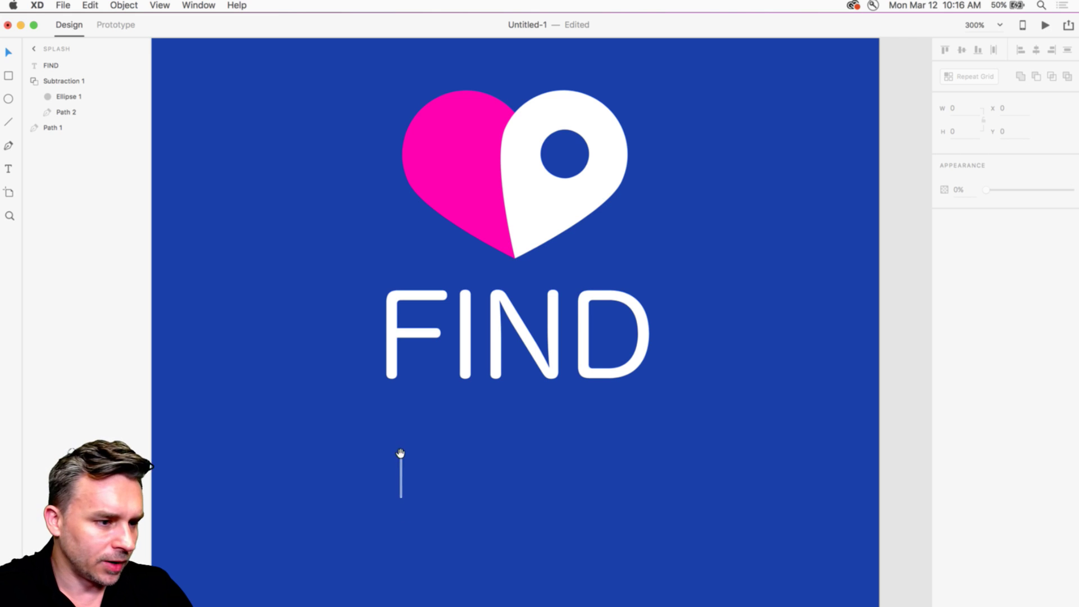
# Step: Draw a rectangle about 157 by 39 beneath the FIND text at about X 110, Y 348, with corners rounded to about 6
pyautogui.click(9, 75)
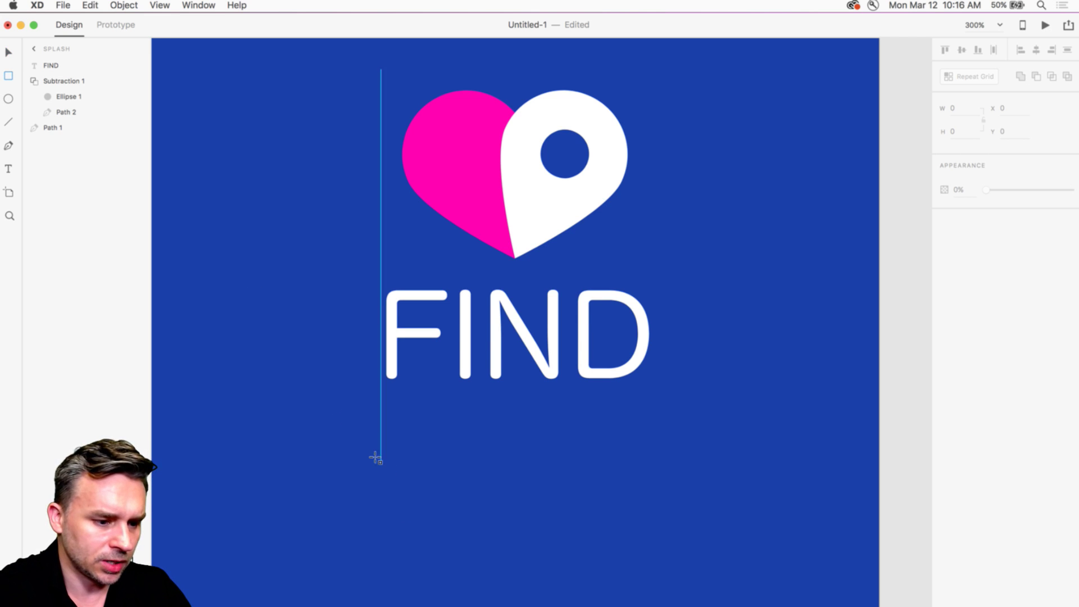
pyautogui.moveTo(365, 448)
pyautogui.mouseDown()
pyautogui.moveTo(601, 493)
pyautogui.moveTo(668, 543)
pyautogui.moveTo(669, 523)
pyautogui.mouseUp()
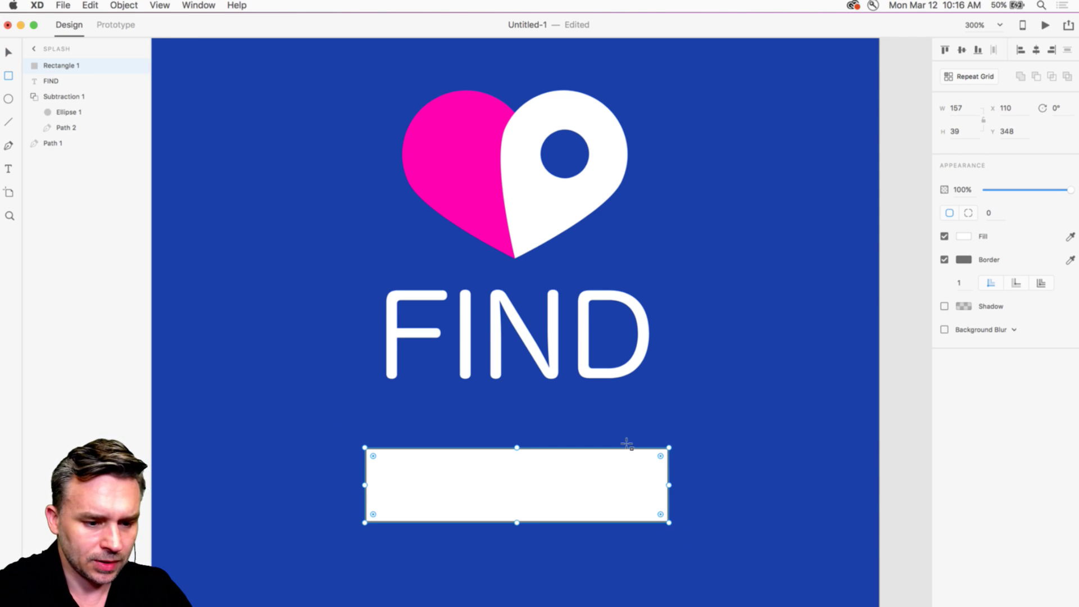
pyautogui.moveTo(661, 456); pyautogui.dragTo(657, 457)
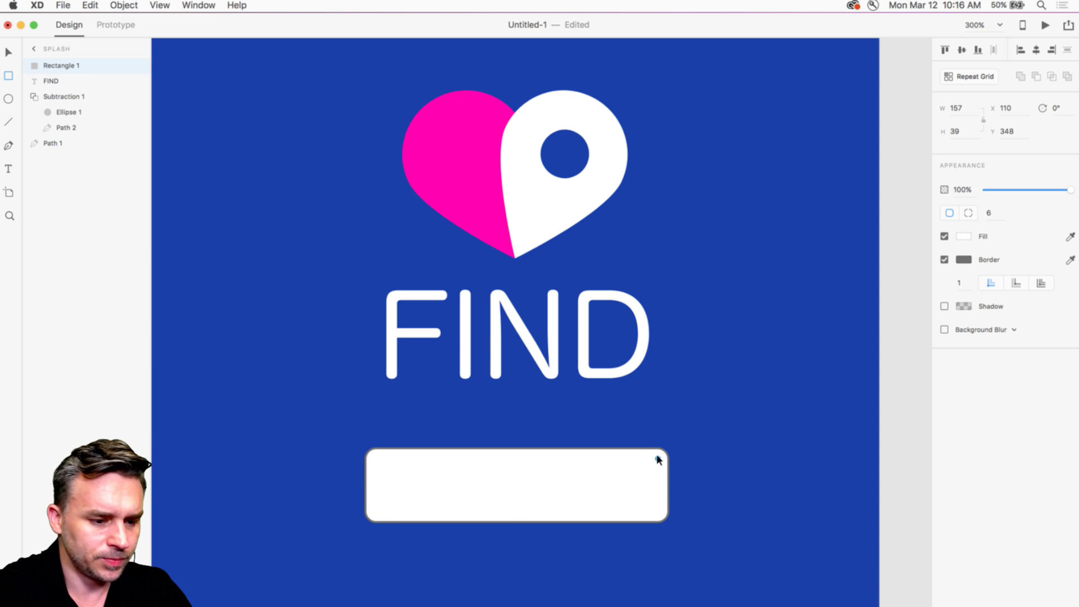
# Step: Remove the rounded rectangle's border and set its fill to bright pink #FF00BA
pyautogui.click(944, 259)
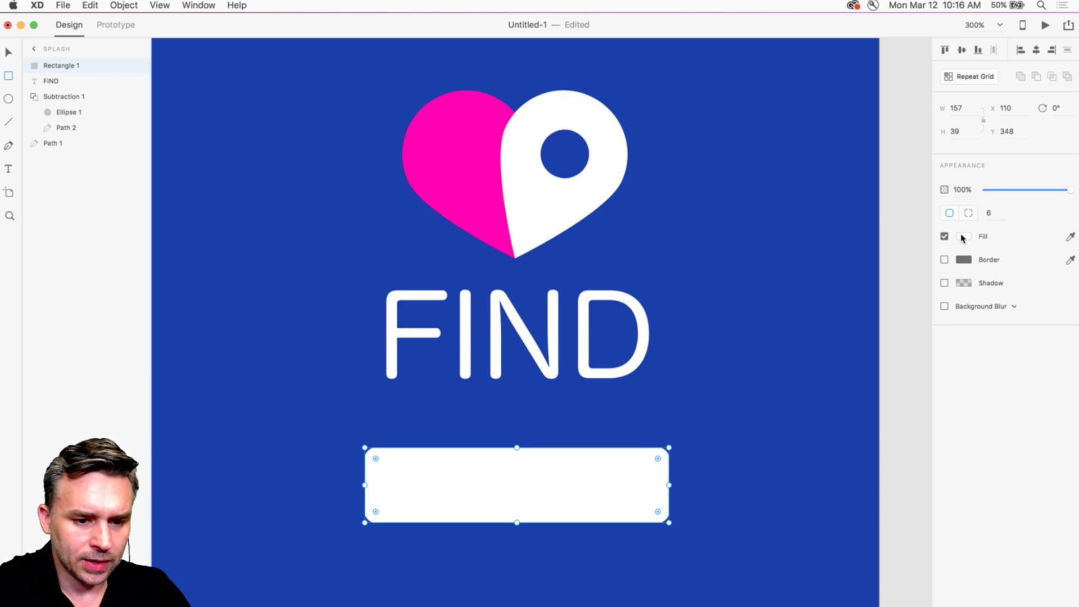
pyautogui.click(961, 237)
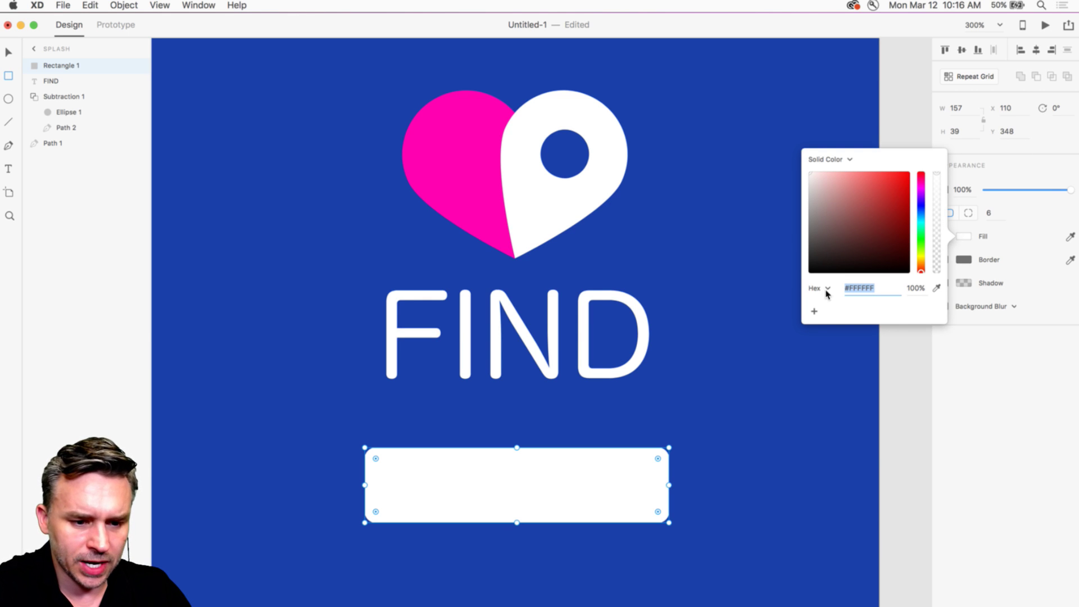
pyautogui.moveTo(866, 199)
pyautogui.mouseDown()
pyautogui.moveTo(947, 158)
pyautogui.moveTo(923, 187)
pyautogui.mouseUp()
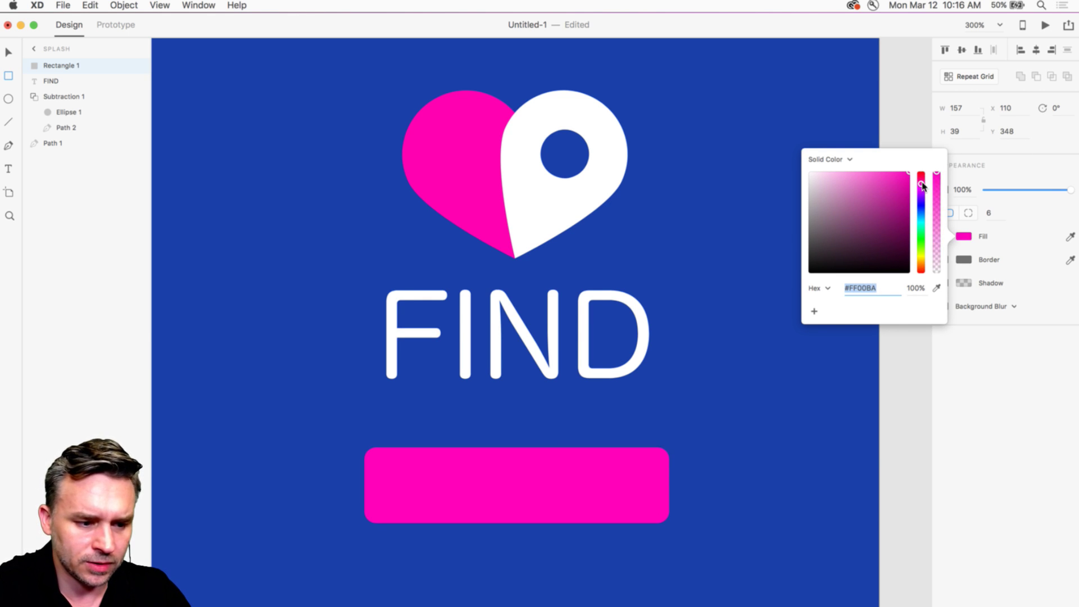
# Step: Change the rounded rectangle's fill from a solid colour to a linear gradient with only two colour stops
pyautogui.click(850, 160)
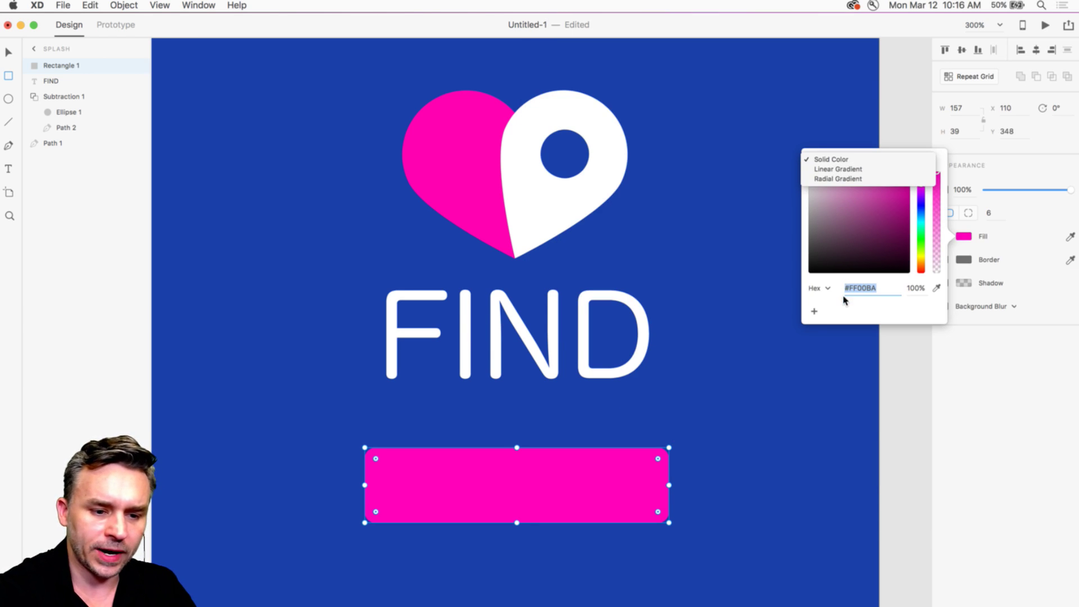
pyautogui.click(845, 318)
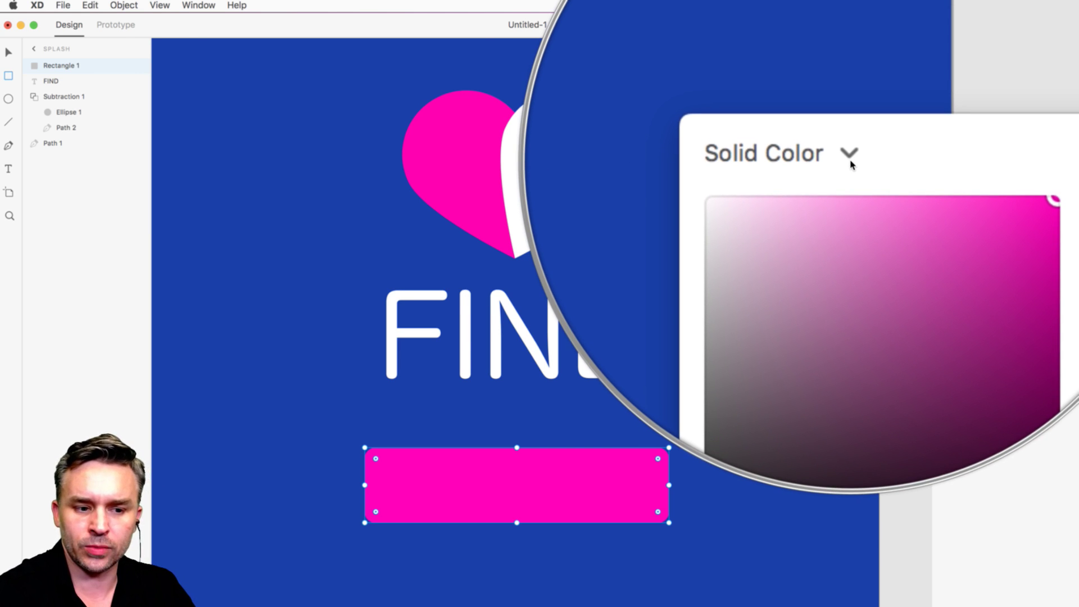
pyautogui.click(851, 162)
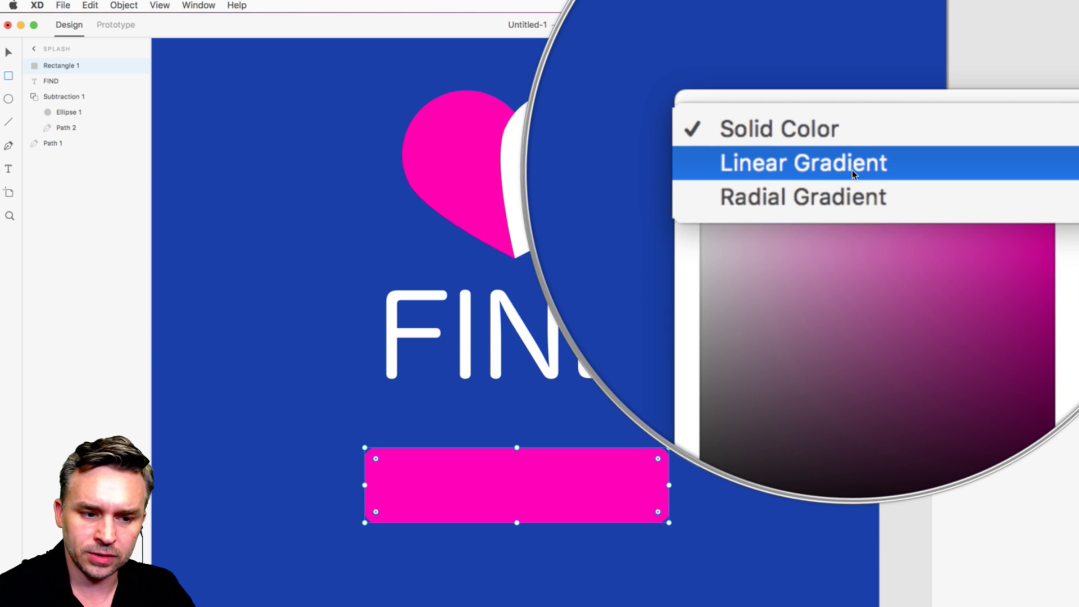
pyautogui.click(852, 170)
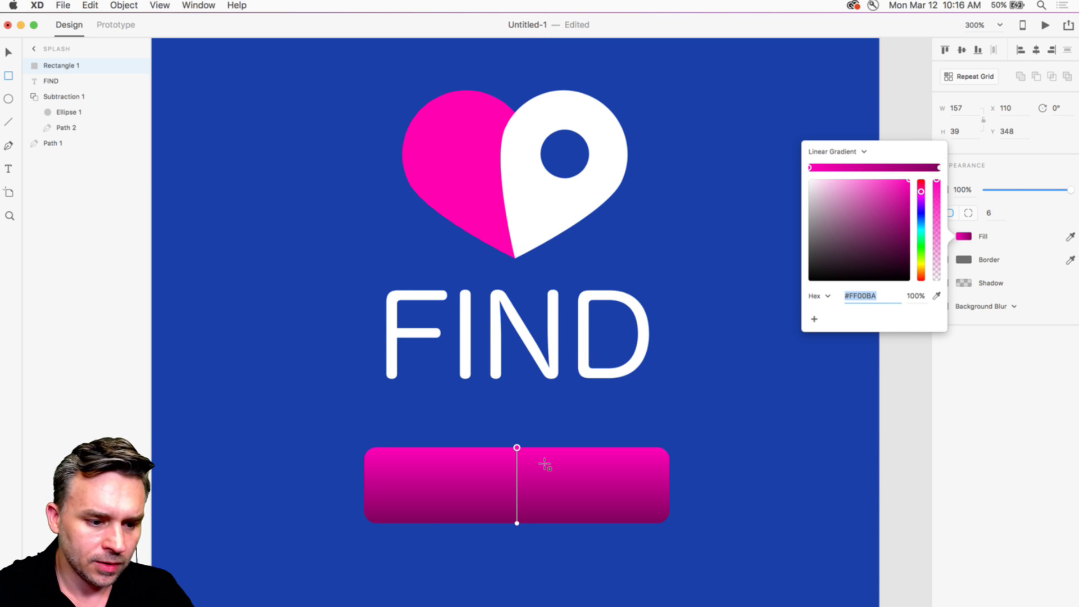
pyautogui.click(858, 168)
pyautogui.moveTo(858, 167); pyautogui.dragTo(856, 246)
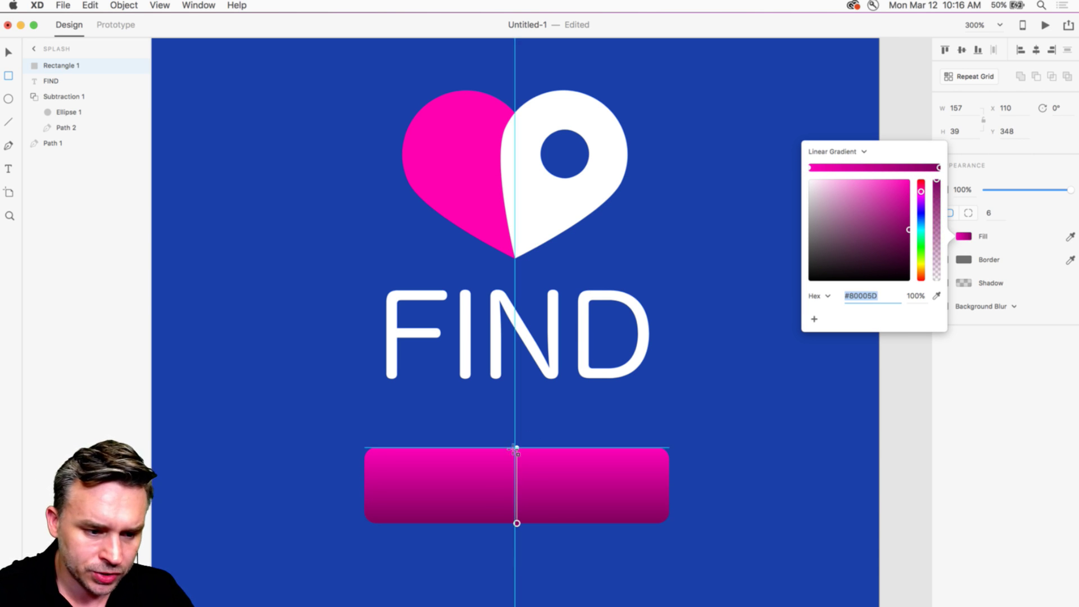
# Step: Angle the rectangle's gradient diagonally, starting above its left half in bright pink and ending below its right side in dark magenta
pyautogui.moveTo(515, 444); pyautogui.dragTo(385, 402)
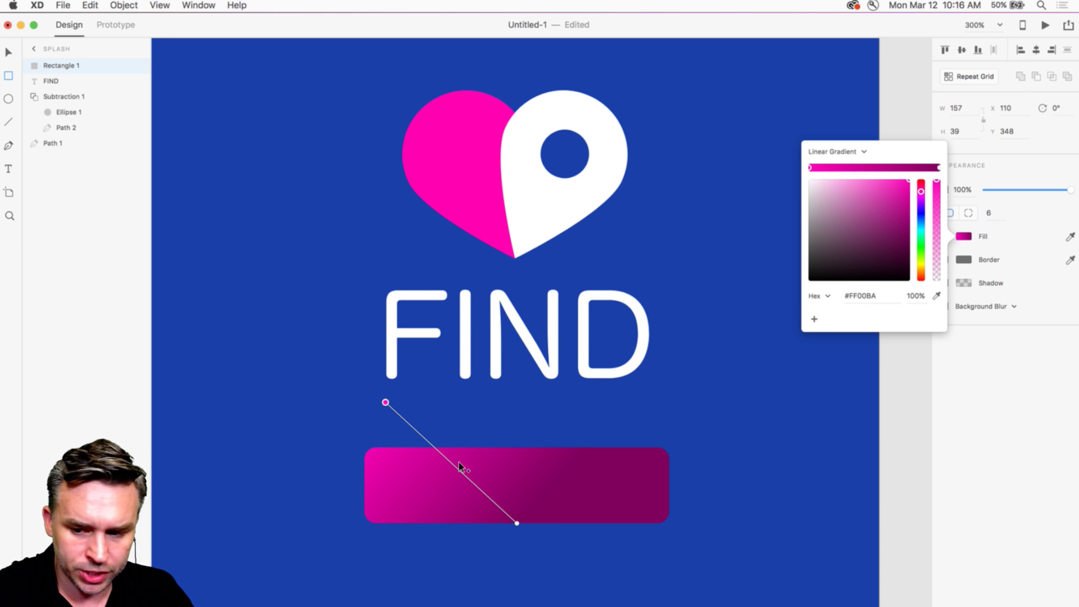
pyautogui.moveTo(516, 523); pyautogui.dragTo(616, 561)
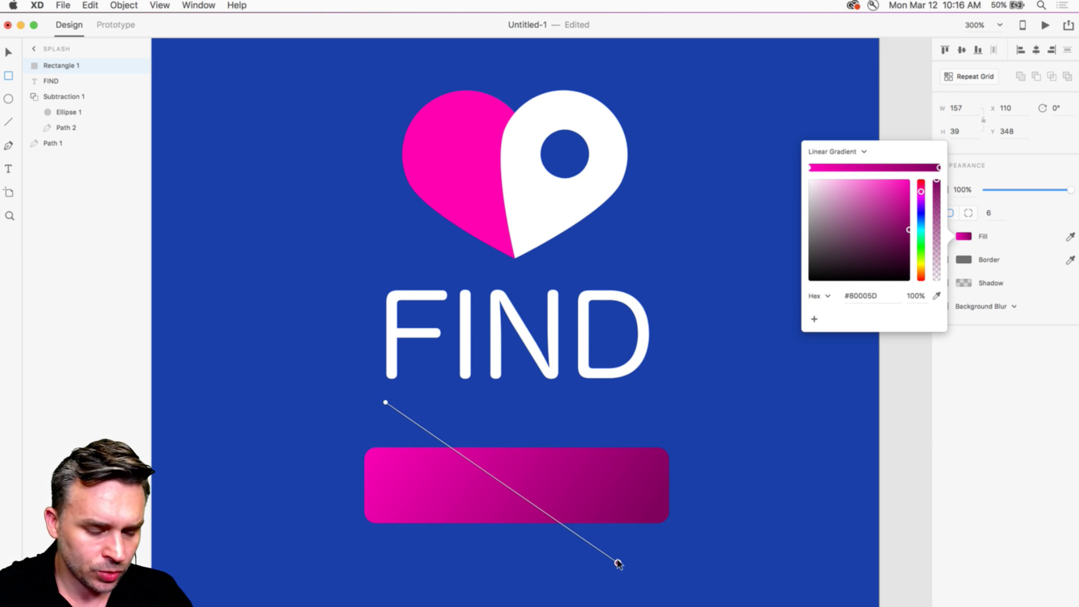
pyautogui.moveTo(385, 401); pyautogui.dragTo(452, 403)
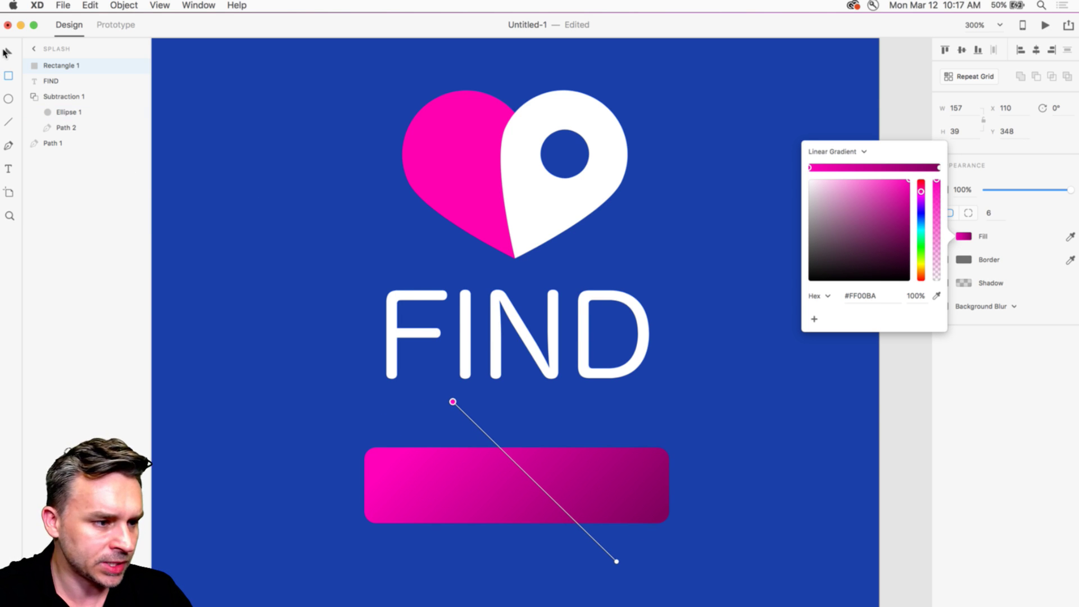
# Step: Duplicate the FIND text onto the gradient button at about X 121, Y 332 and bring the copy in front of the button
pyautogui.click(6, 53)
pyautogui.click(360, 284)
pyautogui.click(408, 331)
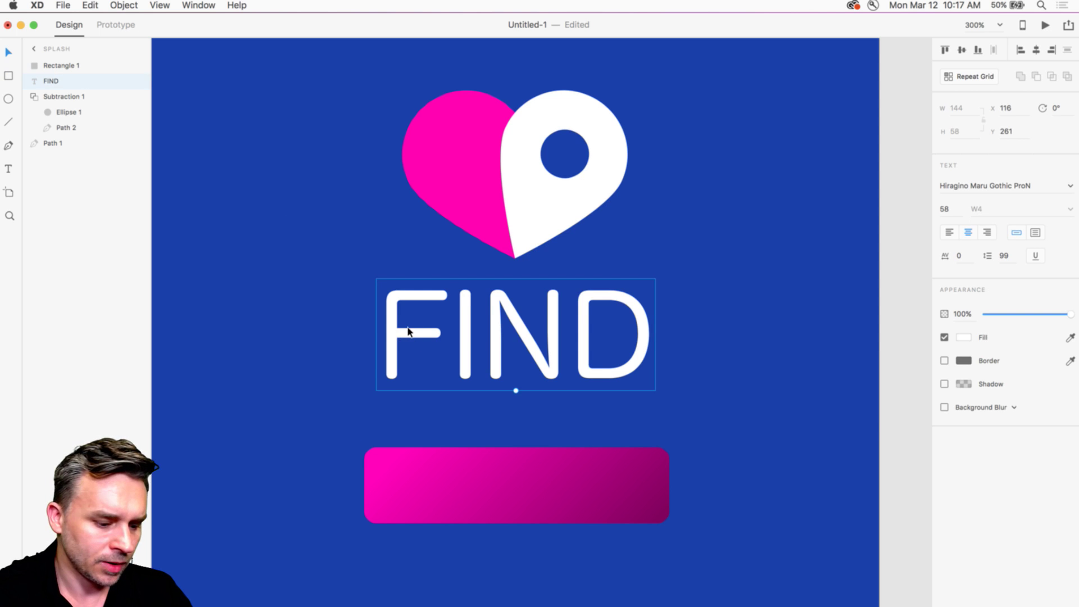
pyautogui.keyDown('alt'); pyautogui.moveTo(407, 331); pyautogui.dragTo(475, 475); pyautogui.keyUp('alt')
pyautogui.press('super+x')
pyautogui.press('super+v')
# Step: Change the copied text to EXPLORE and reduce it to size 16
pyautogui.doubleClick(475, 476)
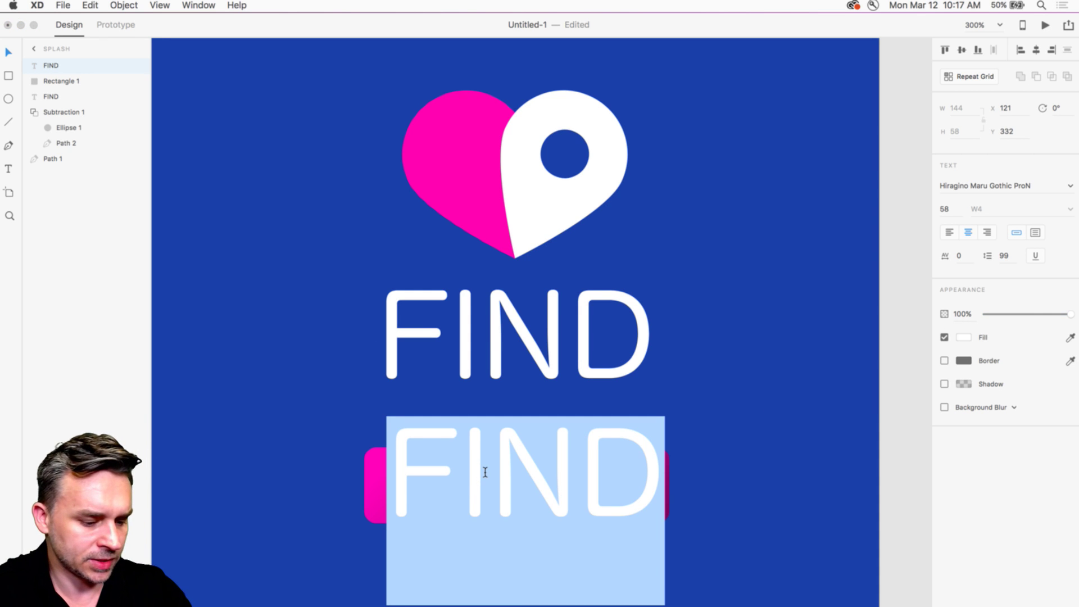
pyautogui.write('EXPLOR')
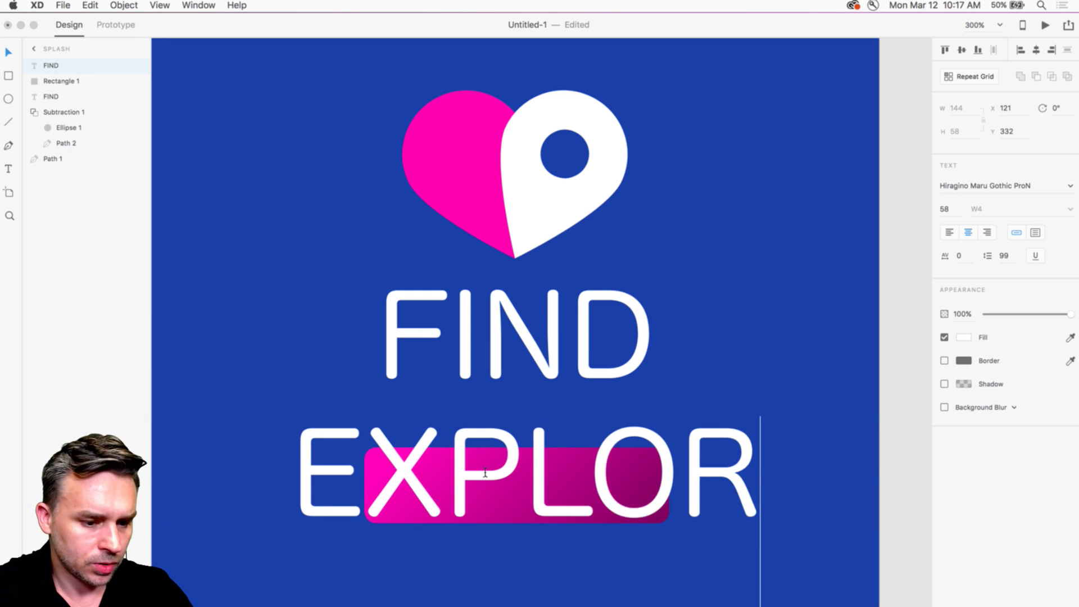
pyautogui.write('E')
pyautogui.press('Escape')
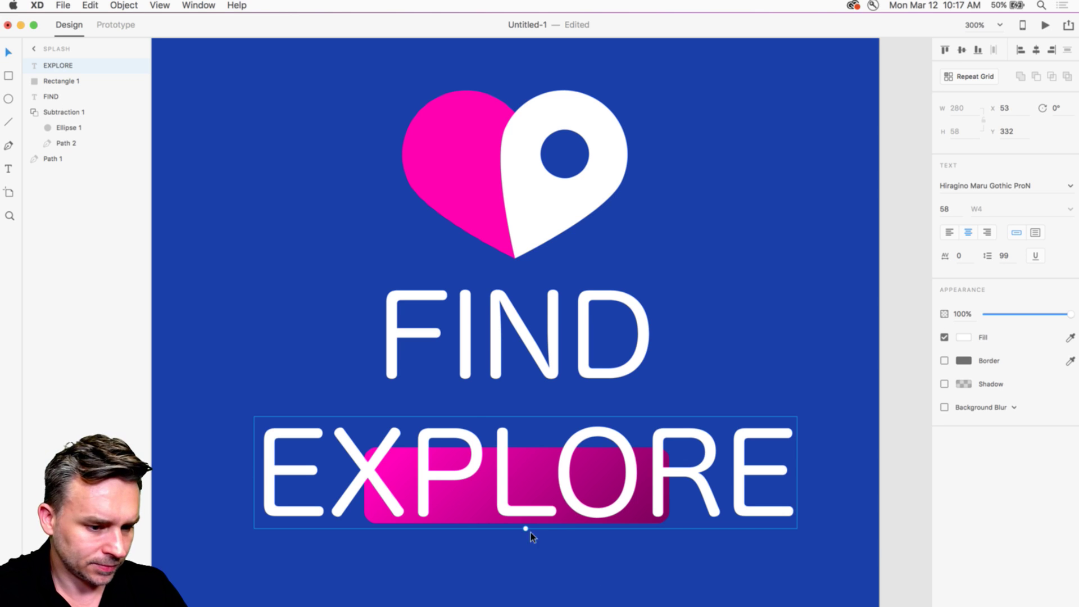
pyautogui.moveTo(526, 528); pyautogui.dragTo(529, 447)
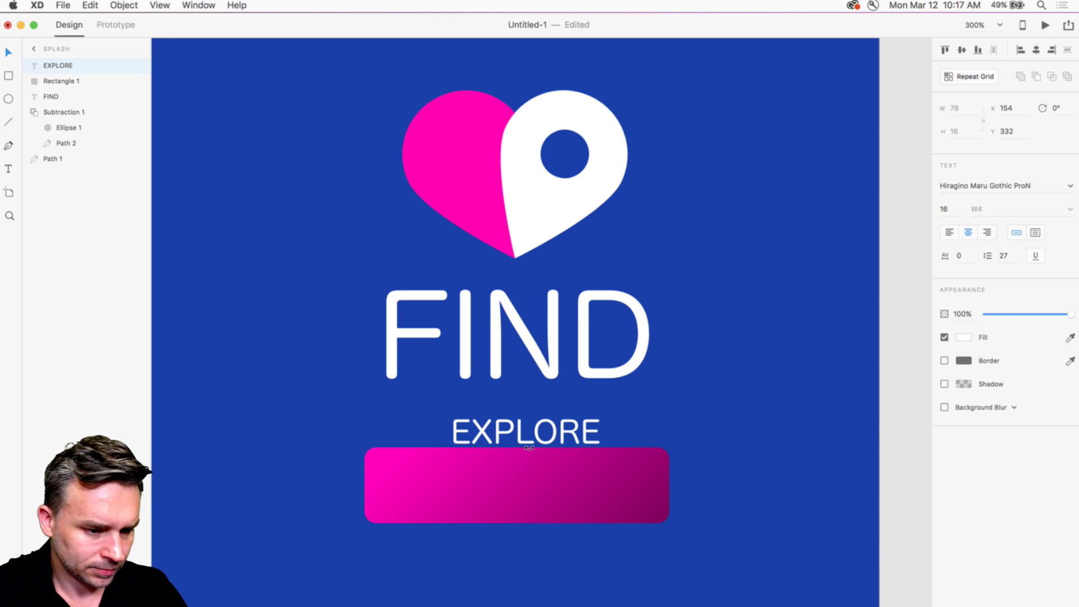
# Step: Centre the EXPLORE label on the gradient button at X 150, Y 360, and move button and label together further down below FIND
pyautogui.moveTo(472, 427); pyautogui.dragTo(464, 481)
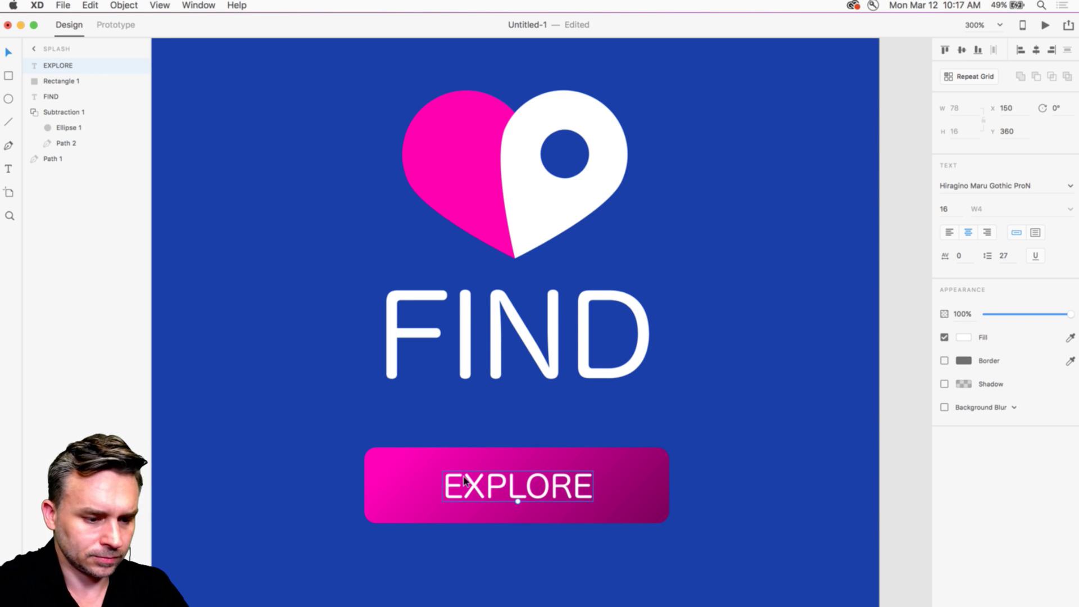
pyautogui.moveTo(311, 421); pyautogui.dragTo(615, 543)
pyautogui.press('super+minus')
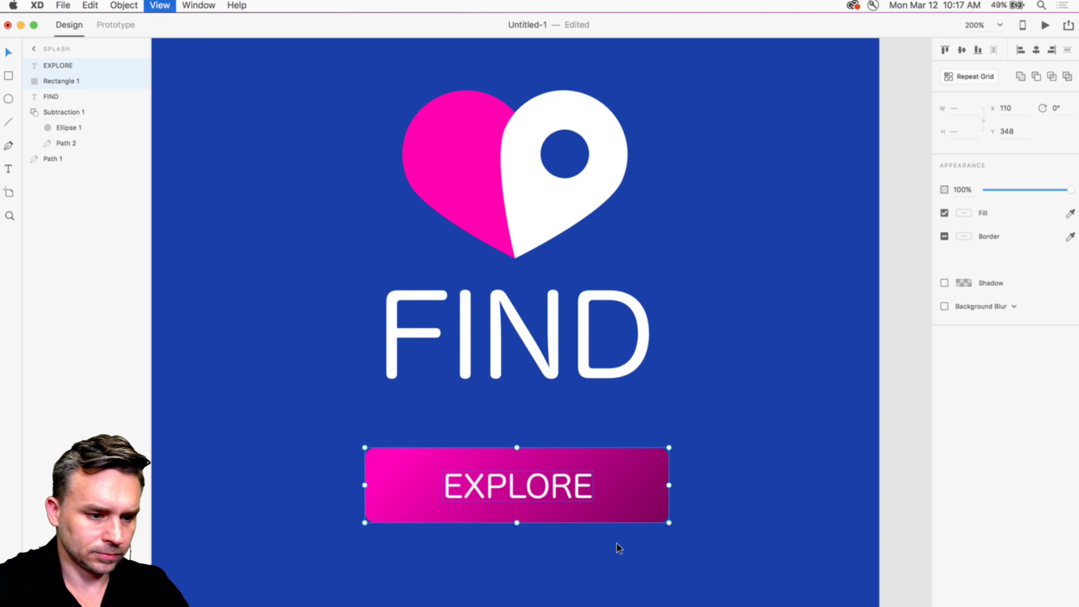
pyautogui.press('super+minus')
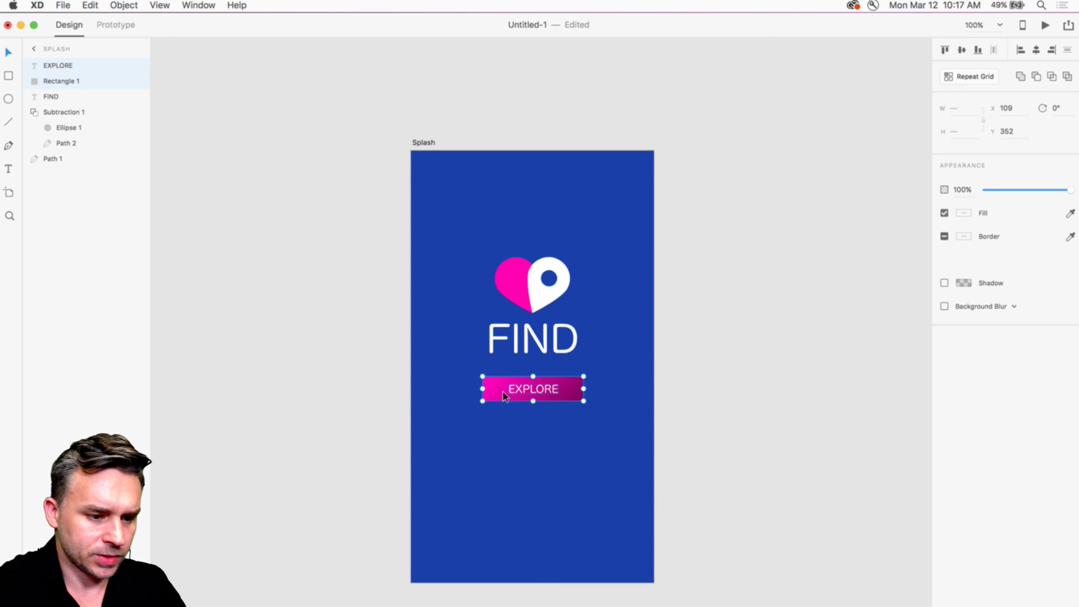
pyautogui.moveTo(504, 392); pyautogui.dragTo(501, 426)
pyautogui.click(304, 272)
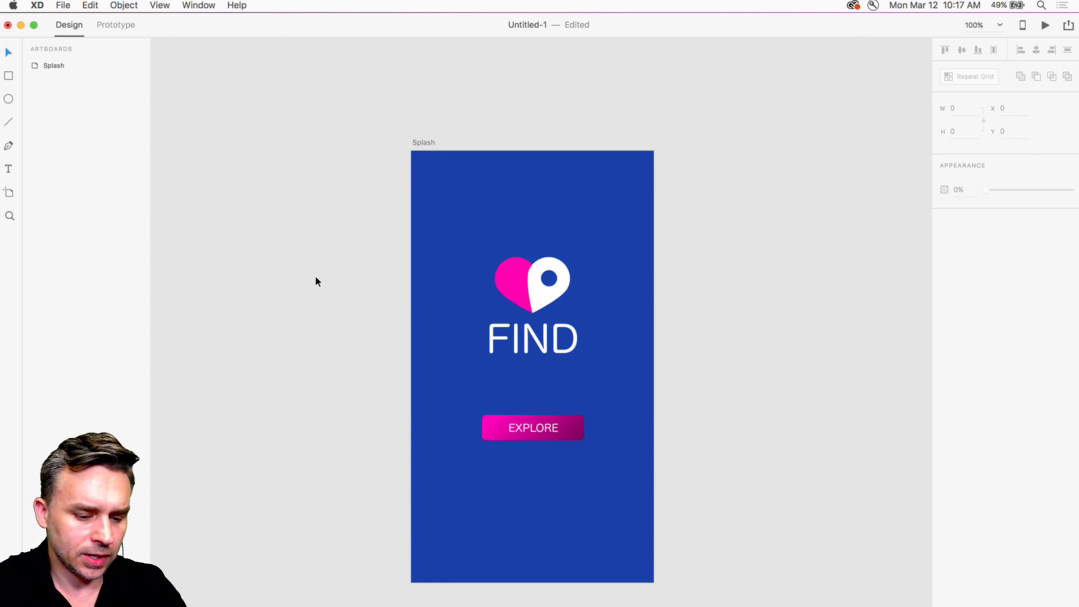
pyautogui.press('super+0')
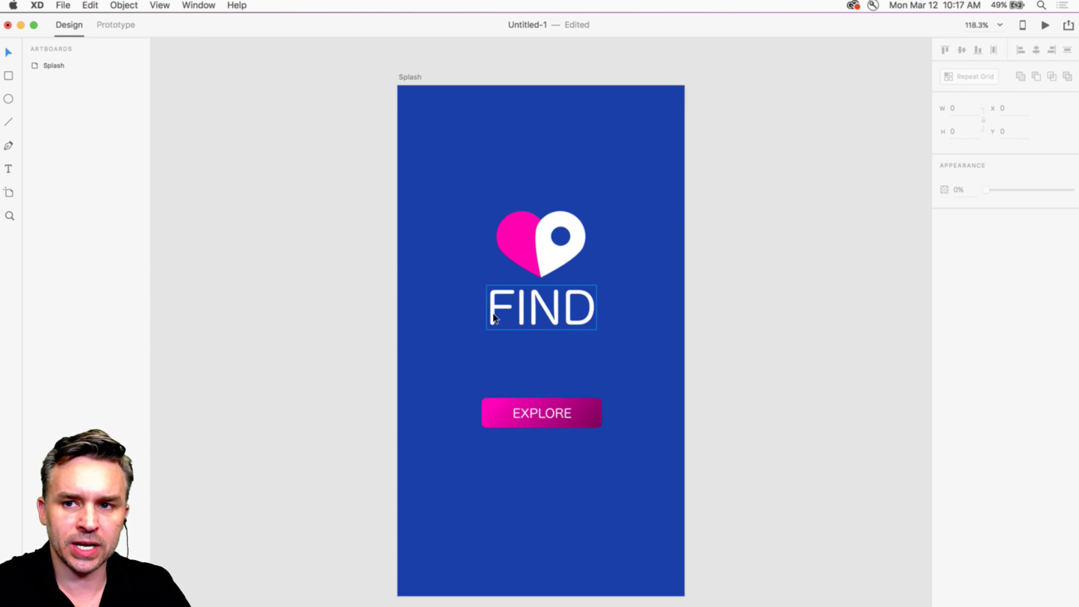
pyautogui.click(449, 312)
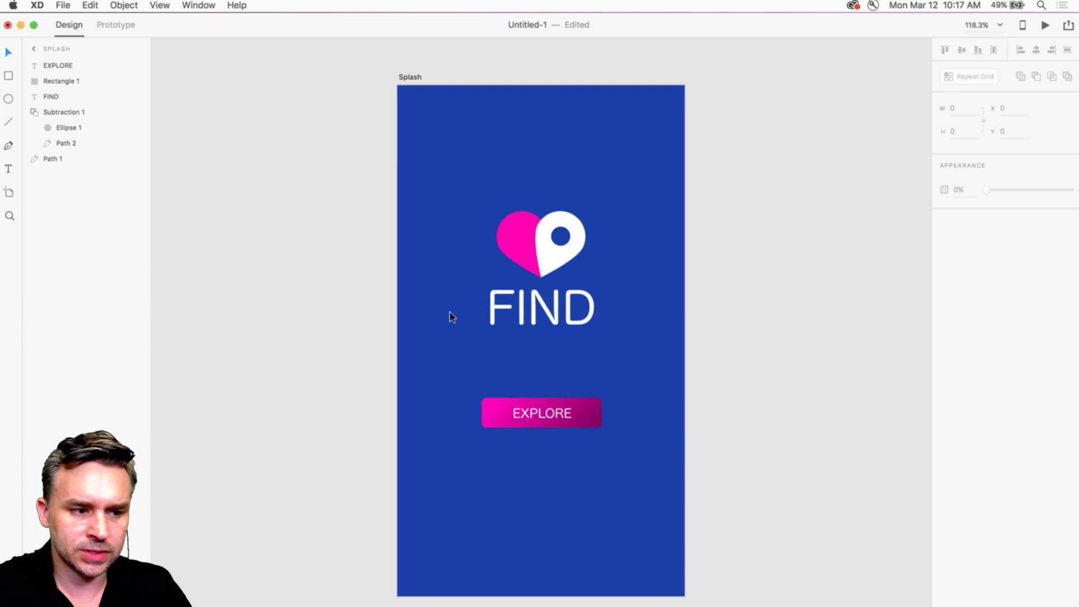
pyautogui.click(237, 5)
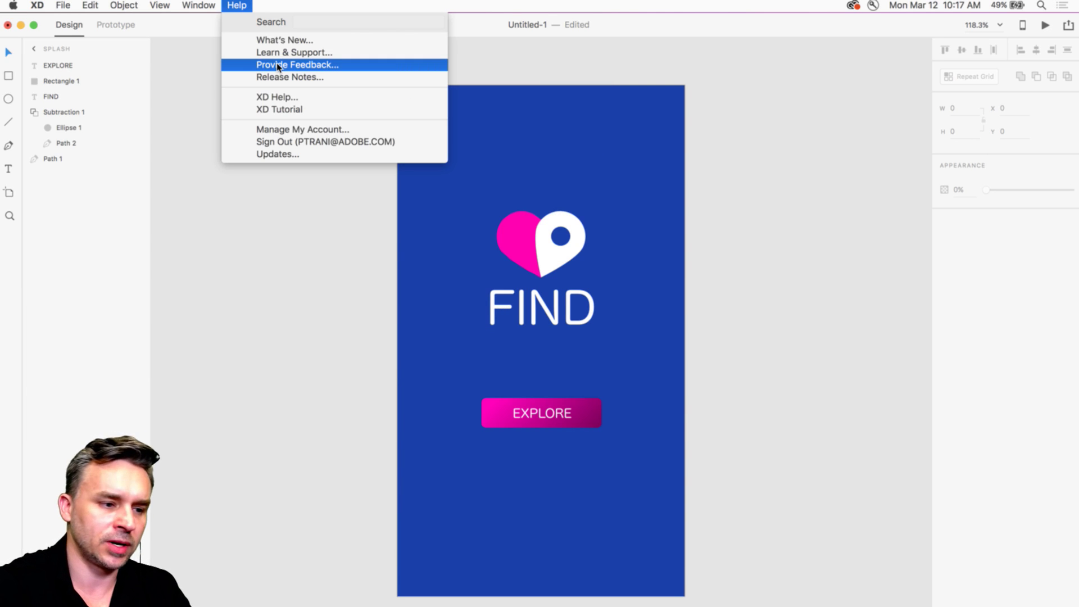
pyautogui.click(192, 62)
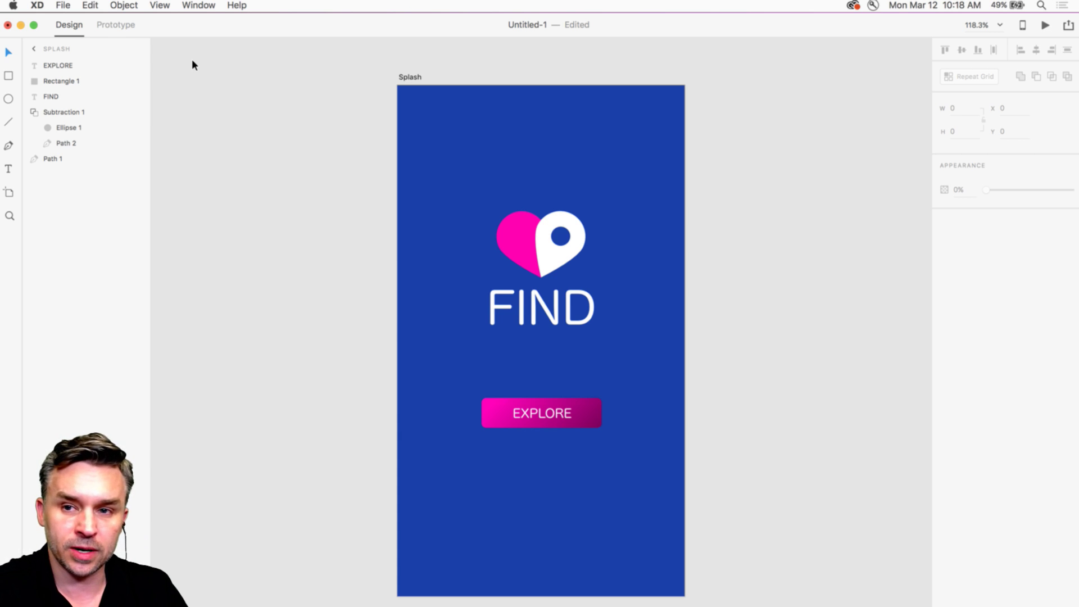
# Step: Switch to Illustrator CC and move its start window to the upper left, just below the menu bar
pyautogui.click(250, 186)
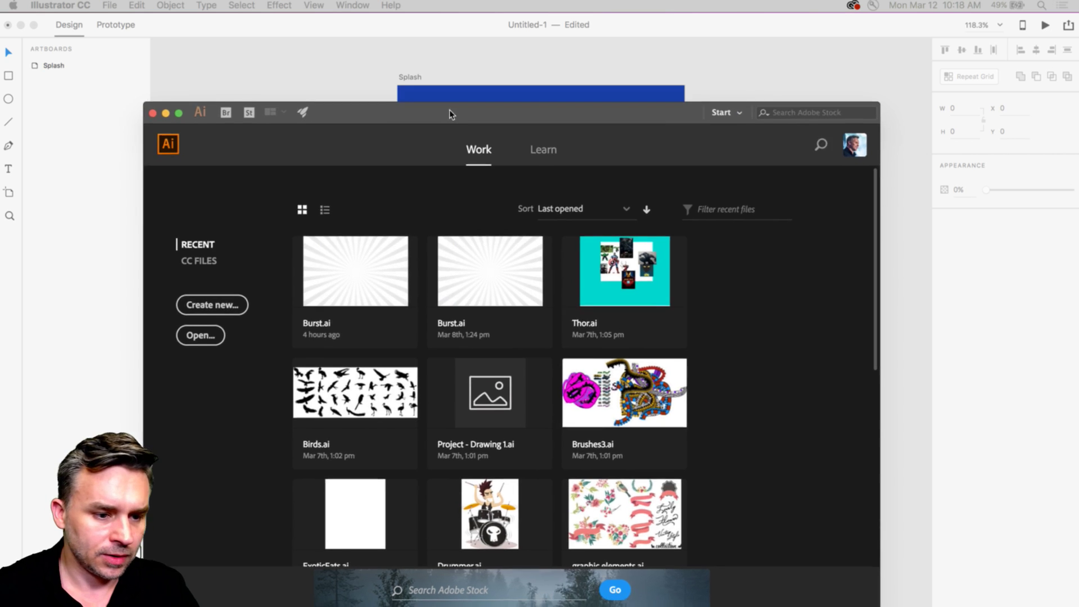
pyautogui.moveTo(448, 111); pyautogui.dragTo(360, 11)
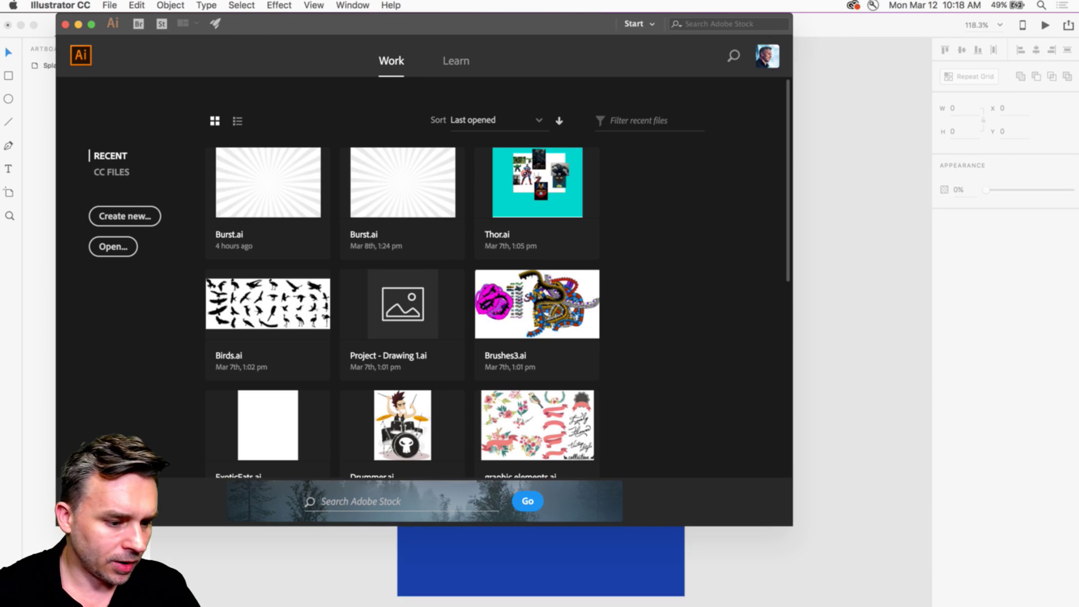
# Step: Switch to Finder and open city.ai from the Assets folder inside the Find folder on the Desktop
pyautogui.press('super+Tab')
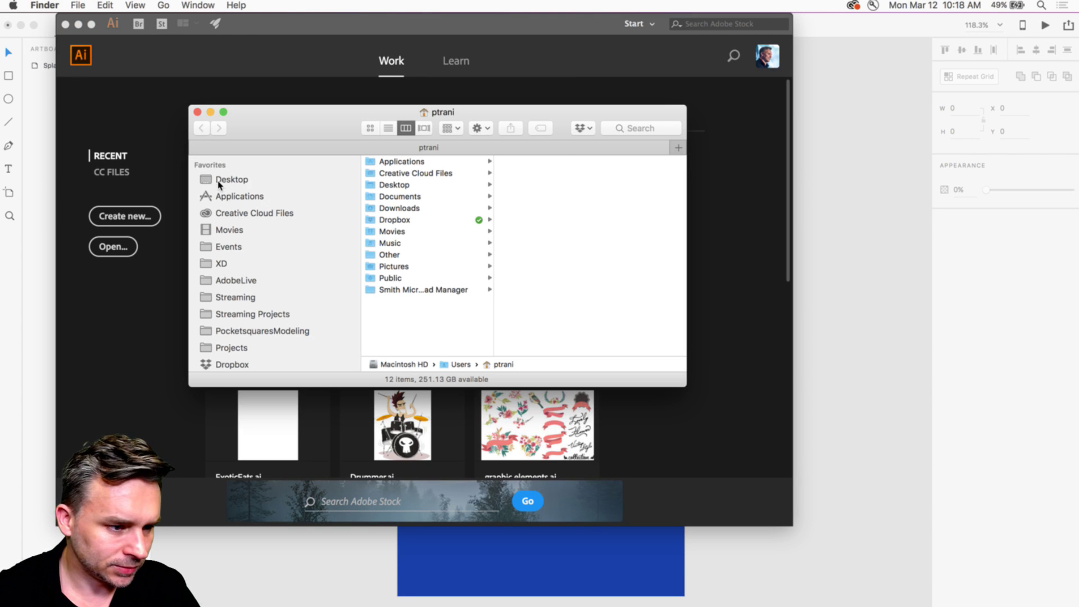
pyautogui.click(219, 181)
pyautogui.click(436, 163)
pyautogui.click(505, 162)
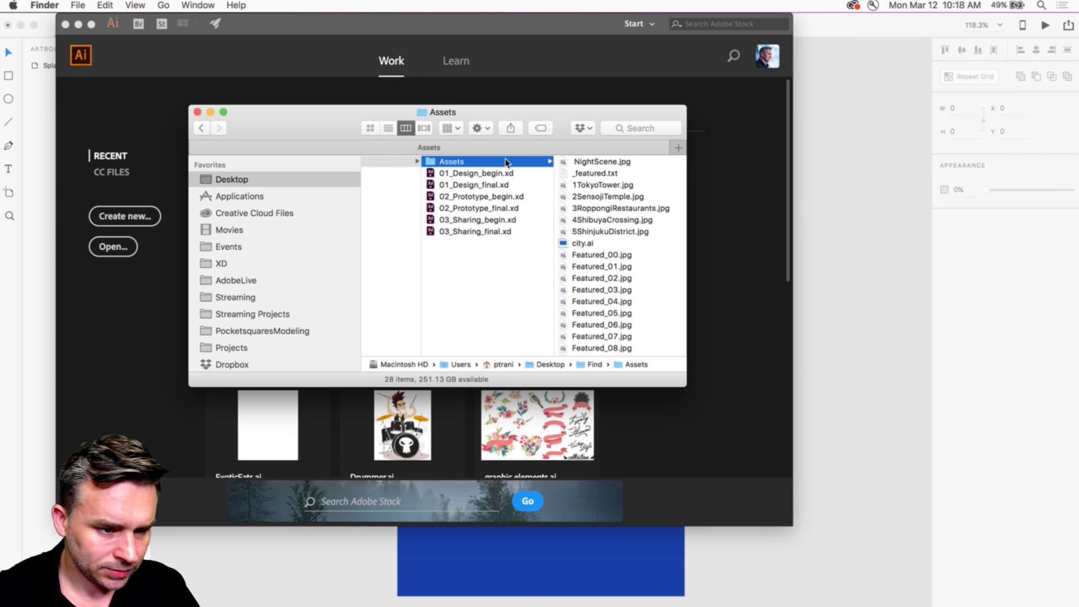
pyautogui.doubleClick(569, 242)
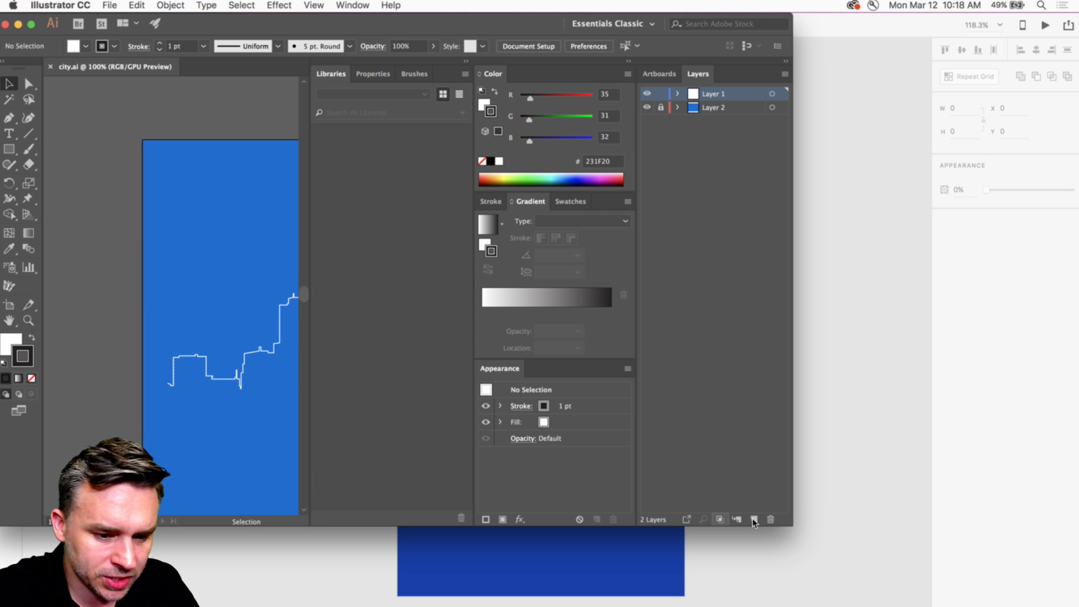
# Step: Enlarge the Illustrator window and collapse the Color, Gradient and Appearance column to free up space around the skyline artboard
pyautogui.moveTo(791, 526); pyautogui.dragTo(992, 604)
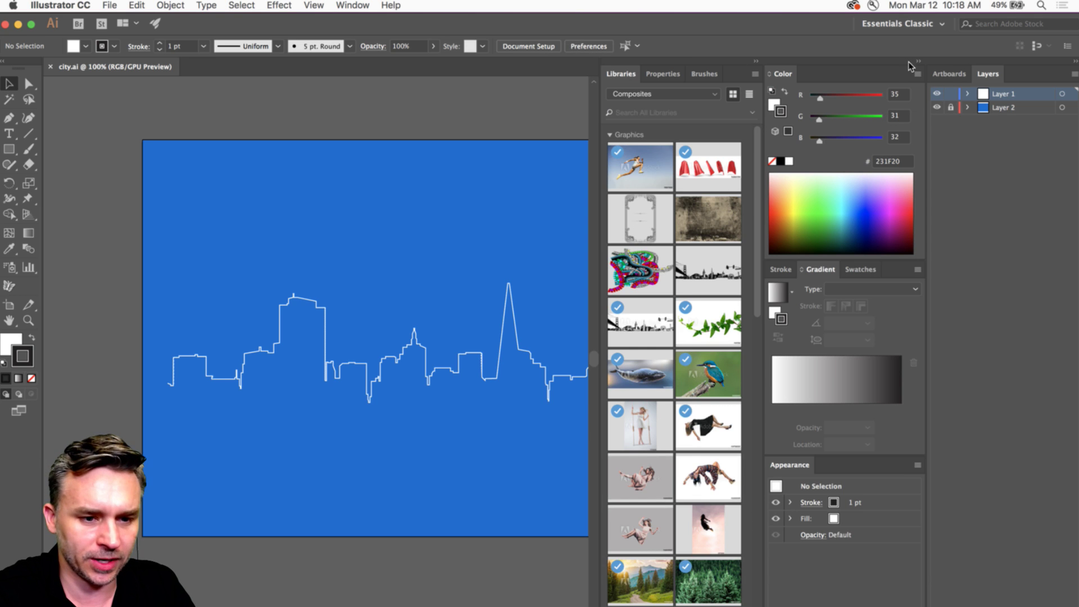
pyautogui.click(919, 63)
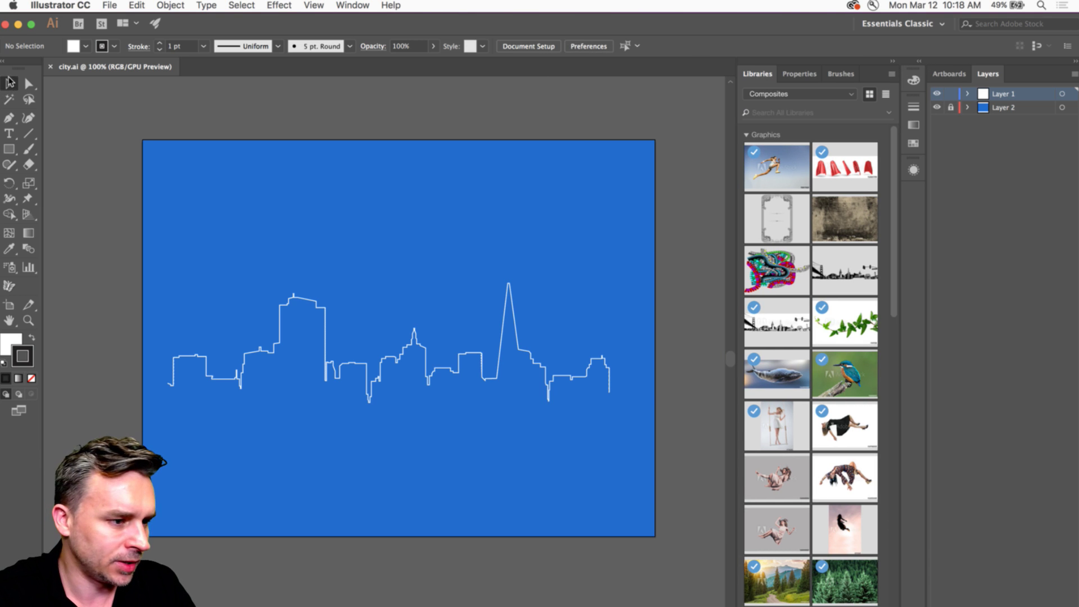
pyautogui.scroll(2, 113, 123)
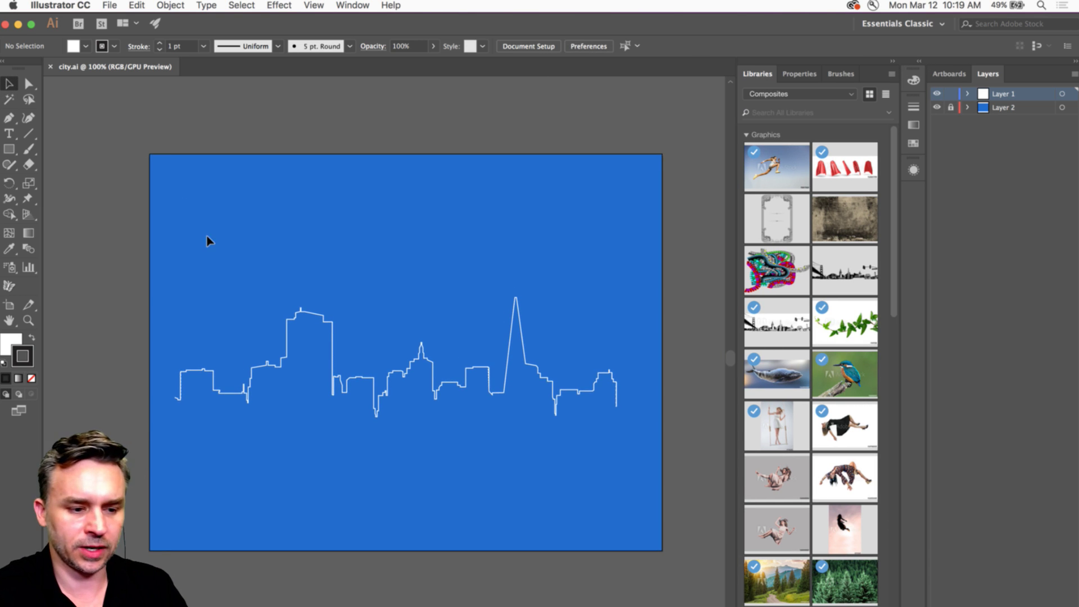
# Step: Copy the white city skyline group from city.ai, switch to XD and paste it onto the Splash artboard
pyautogui.click(302, 309)
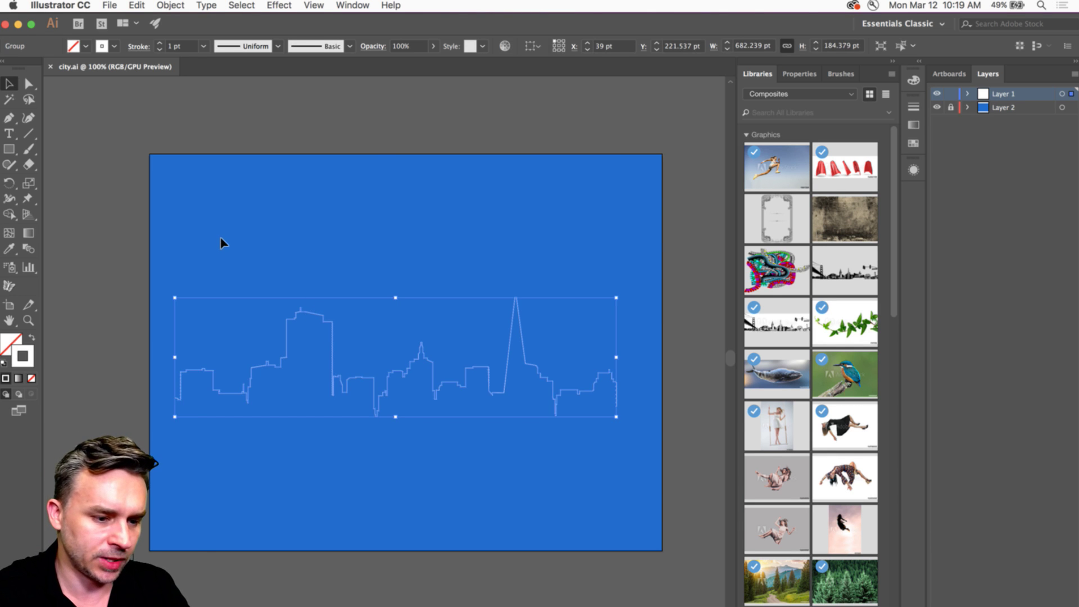
pyautogui.press('super+equal')
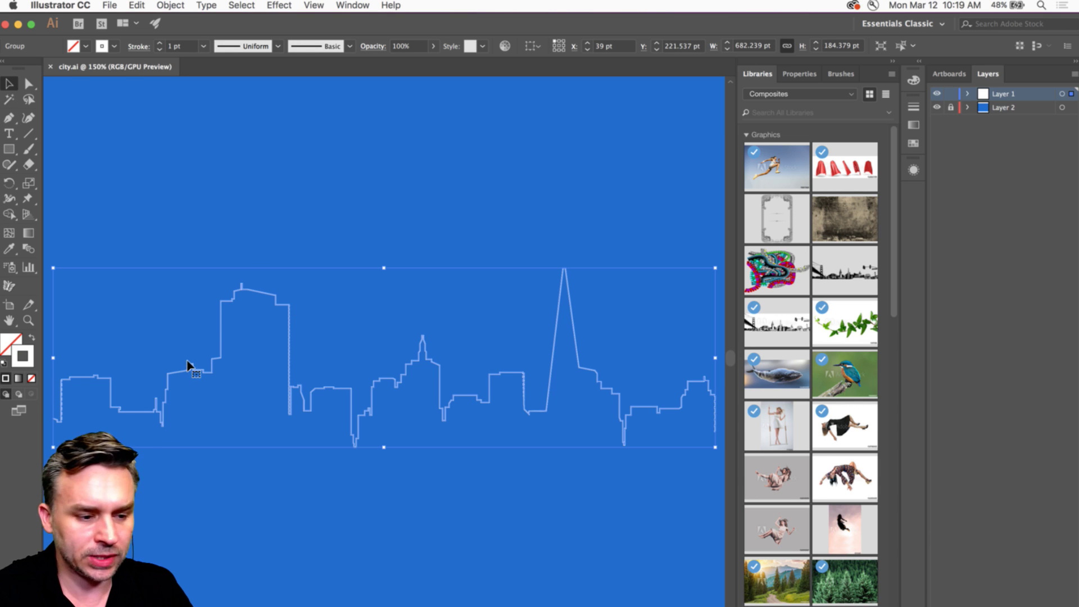
pyautogui.press('super+shift+b')
pyautogui.press('super+shift+b')
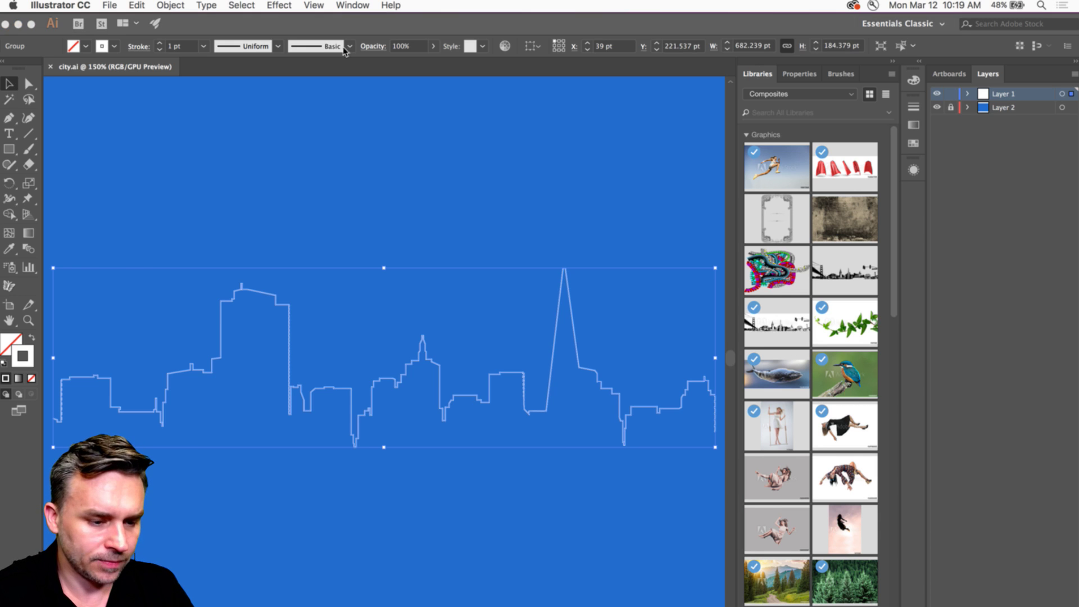
pyautogui.press('super+Tab')
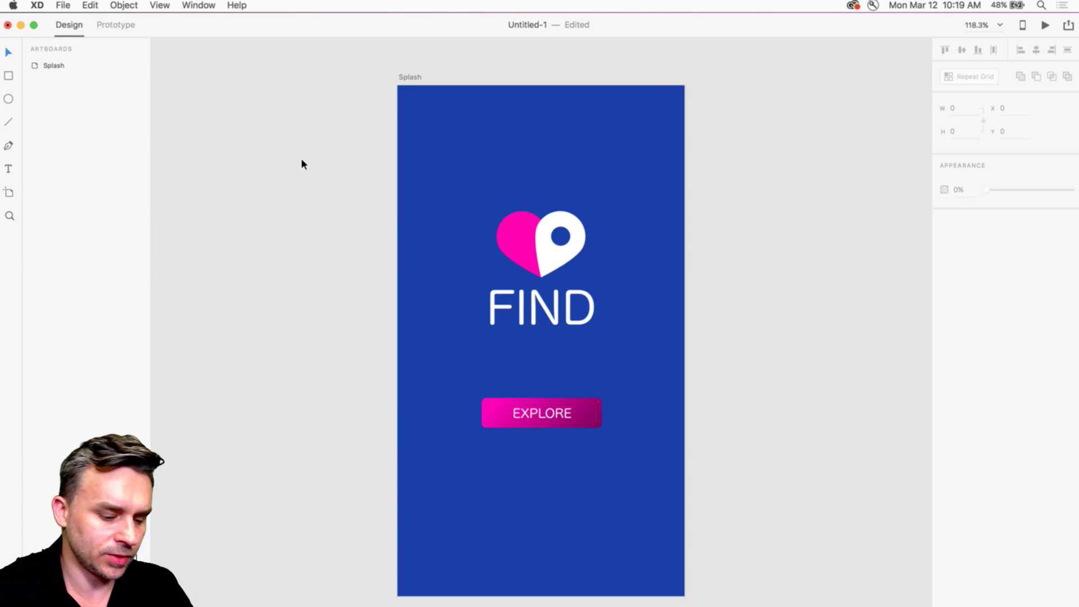
pyautogui.press('super+v')
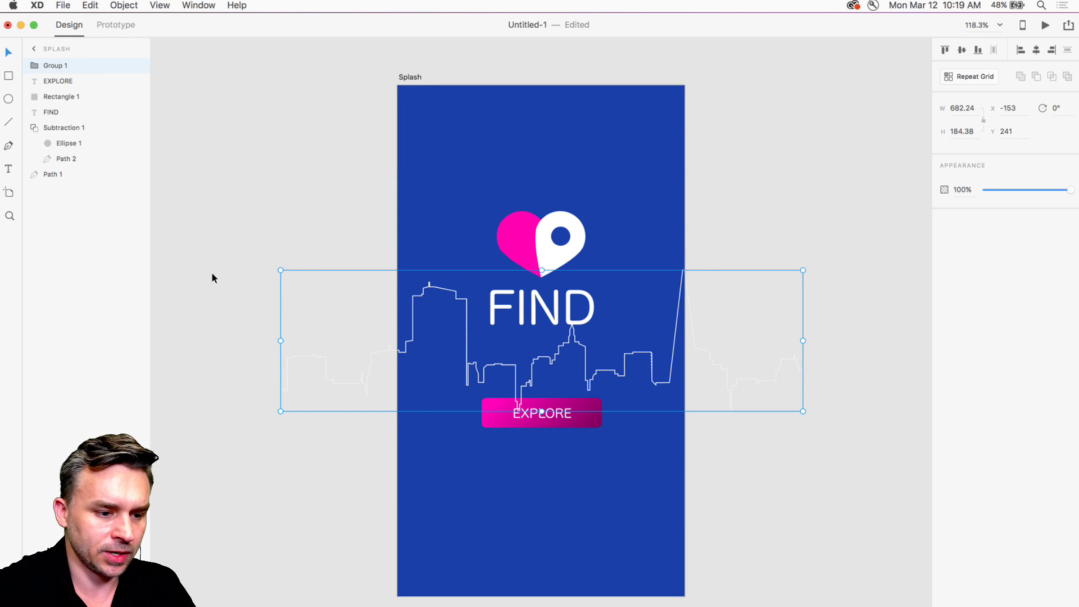
# Step: Scale the pasted skyline about its centre to about 357 by 97, and move it further down together with the EXPLORE button
pyautogui.moveTo(280, 270); pyautogui.dragTo(363, 306)
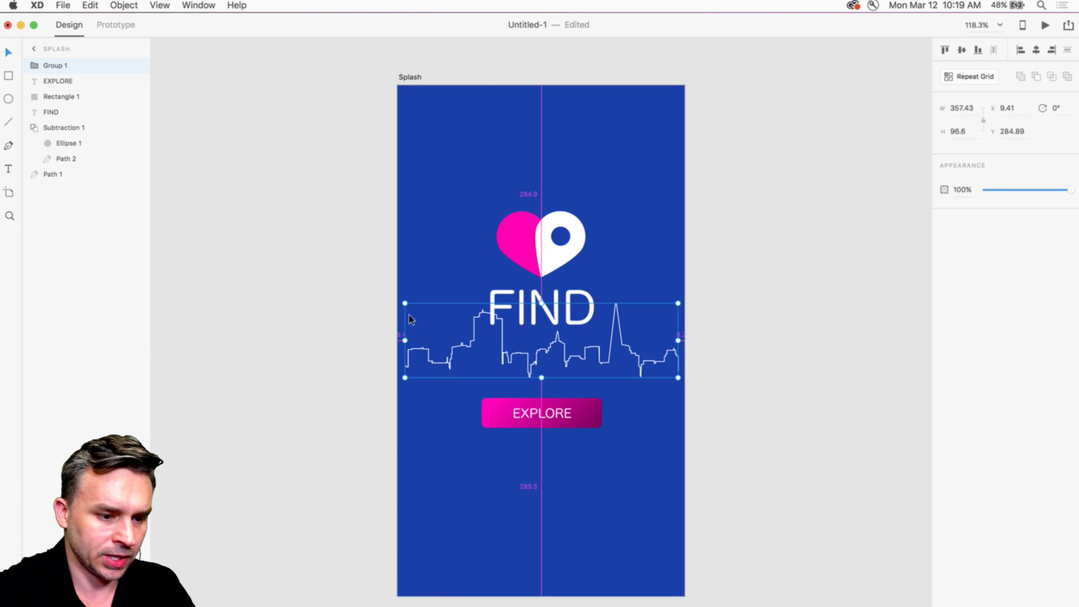
pyautogui.moveTo(333, 400); pyautogui.dragTo(711, 360)
pyautogui.moveTo(707, 481); pyautogui.dragTo(437, 494)
pyautogui.click(370, 401)
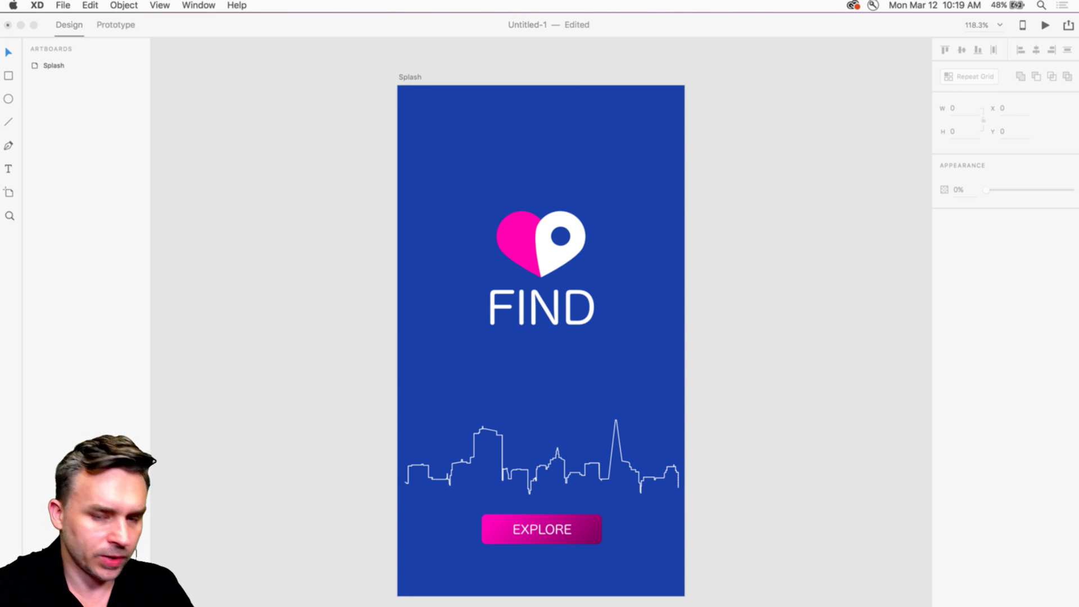
# Step: Switch to Illustrator, add the skyline to the Tokyo library as a graphic named SKYLINE, and return to the Composites library
pyautogui.press('super+Tab')
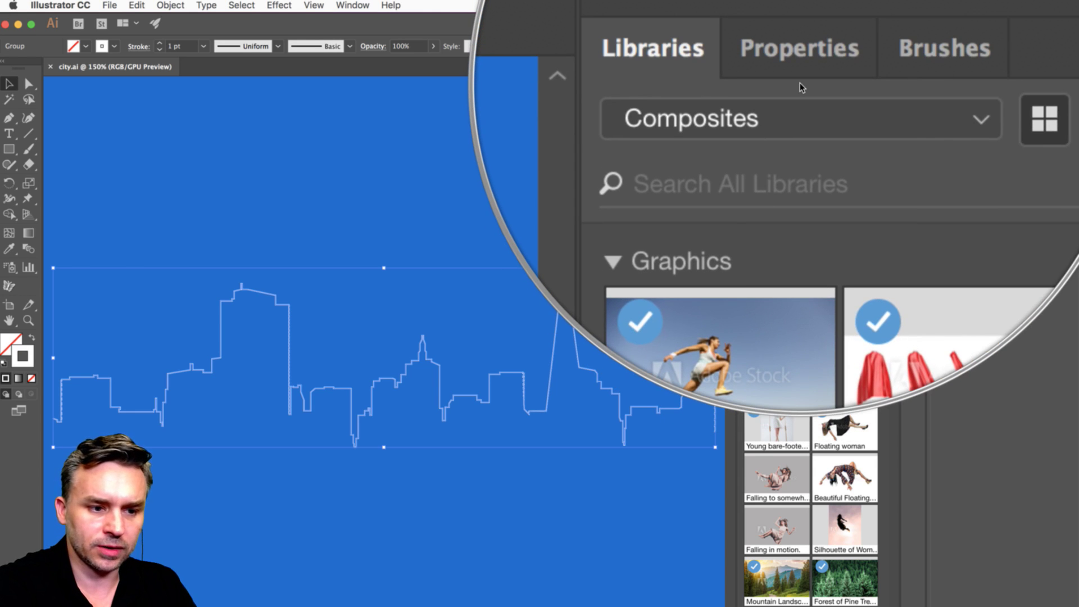
pyautogui.click(803, 97)
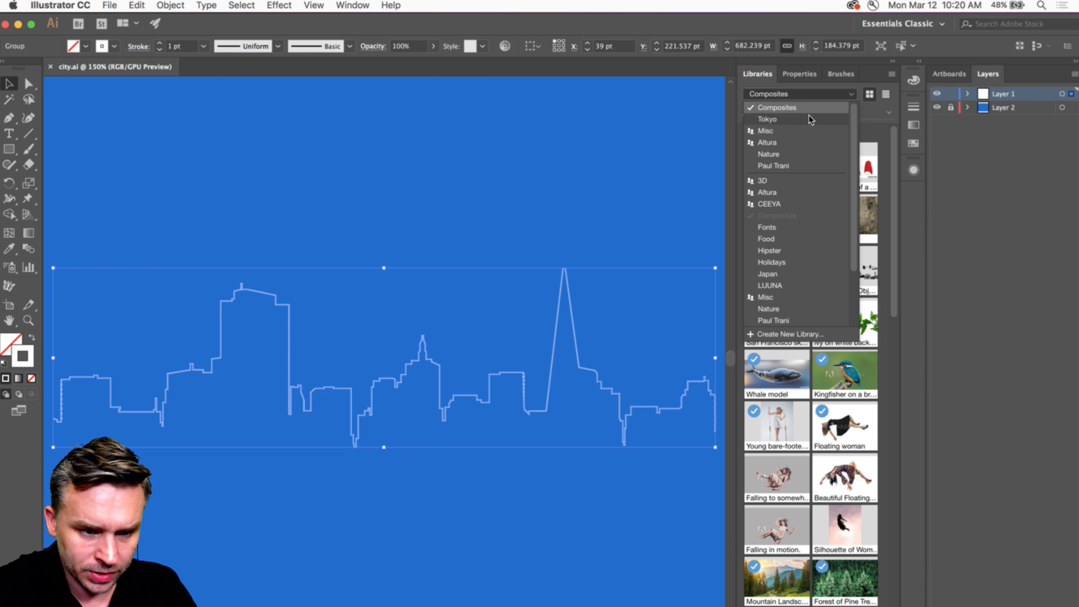
pyautogui.click(810, 119)
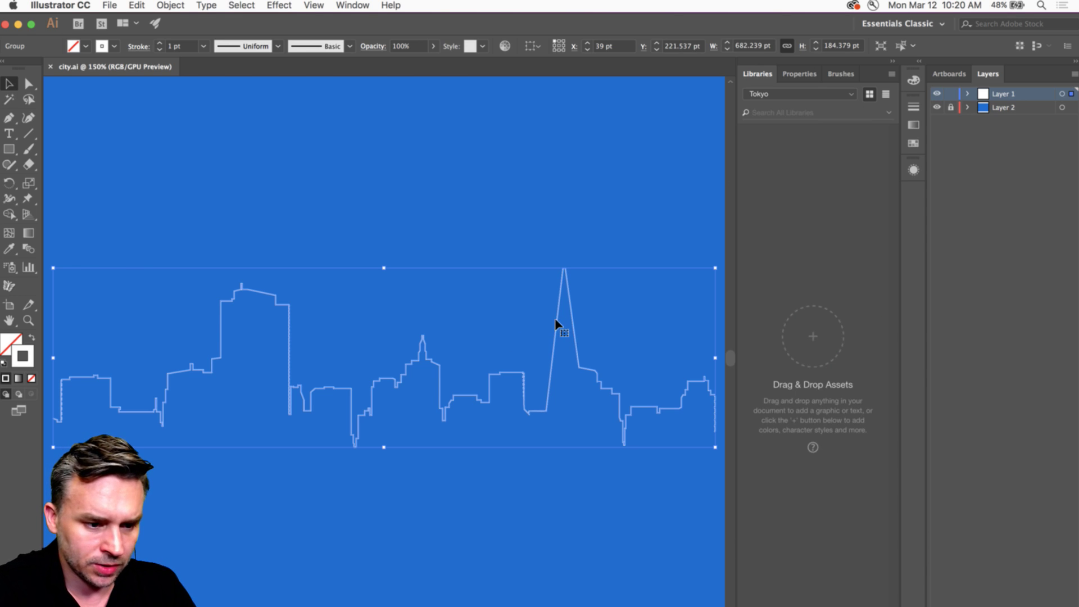
pyautogui.moveTo(692, 251); pyautogui.dragTo(795, 235)
pyautogui.doubleClick(761, 189)
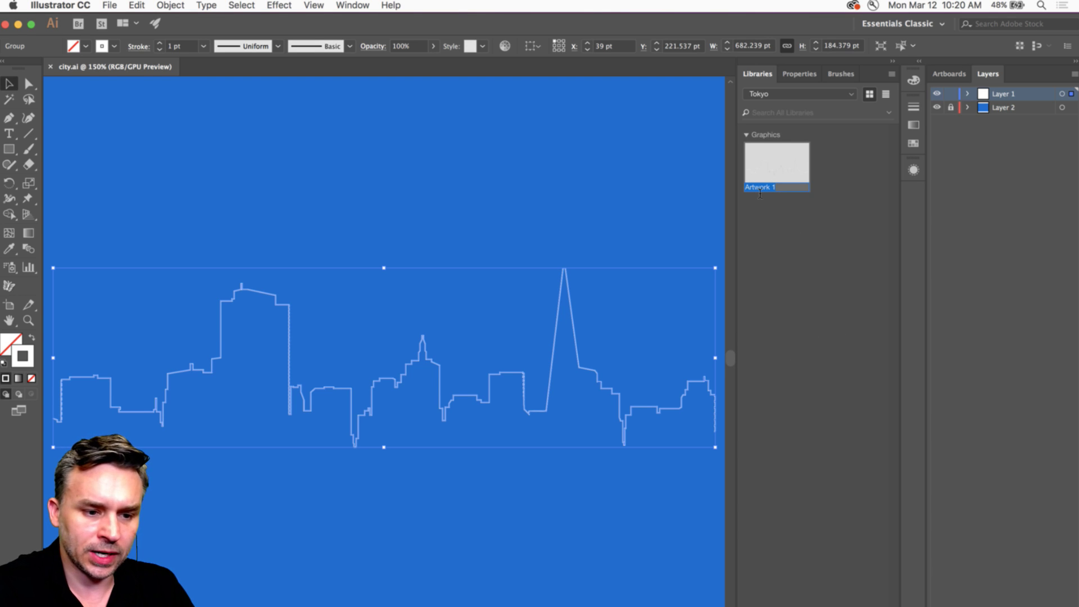
pyautogui.write('SKY')
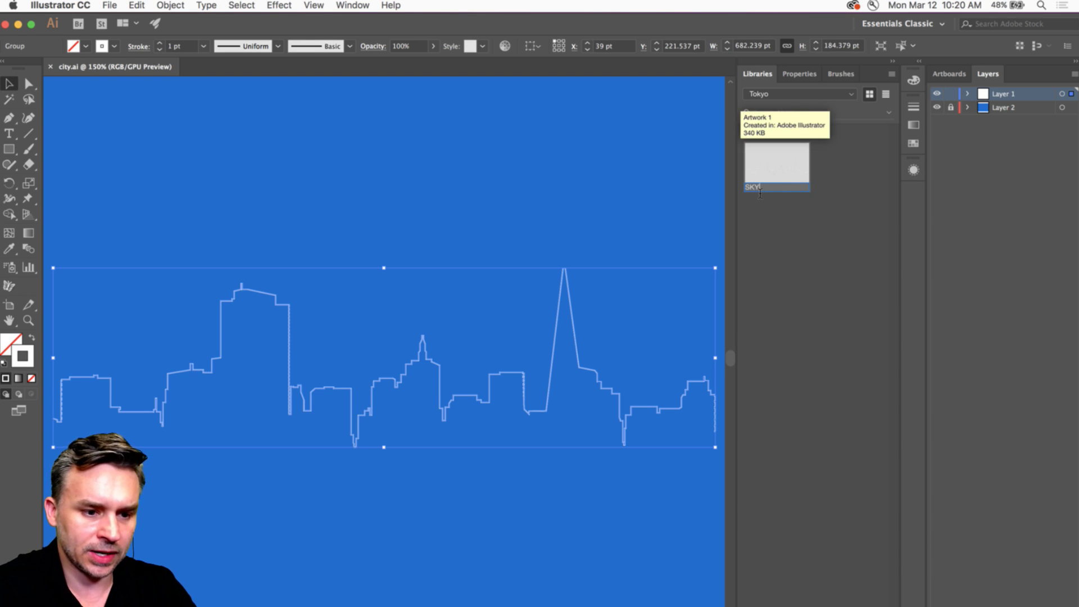
pyautogui.write('LINE')
pyautogui.press('Return')
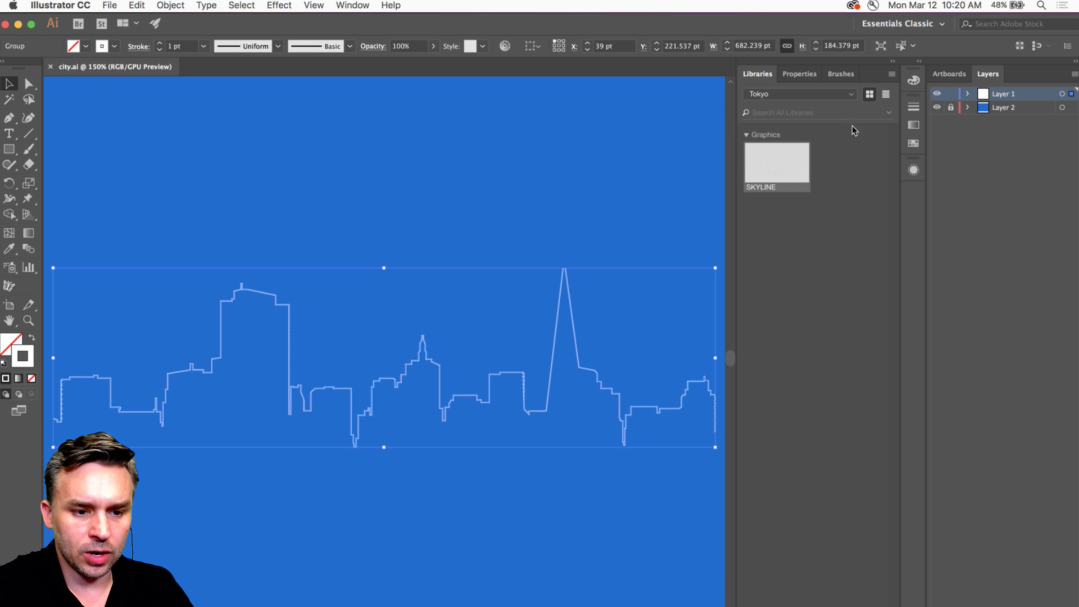
pyautogui.click(814, 99)
pyautogui.click(793, 118)
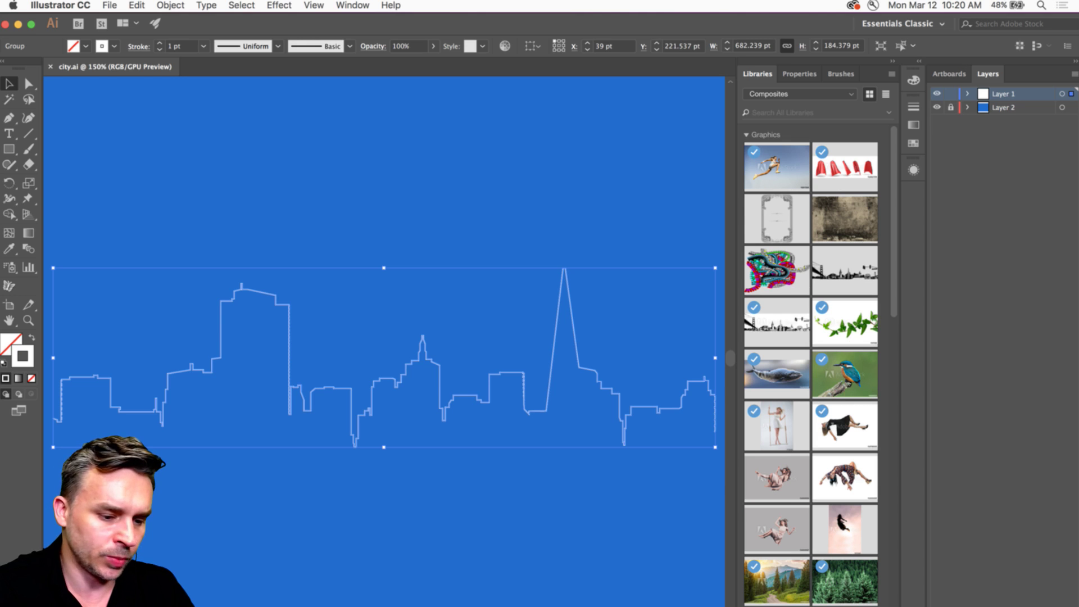
# Step: Switch to XD, open the Creative Cloud Libraries and show the Tokyo library
pyautogui.press('super+Tab')
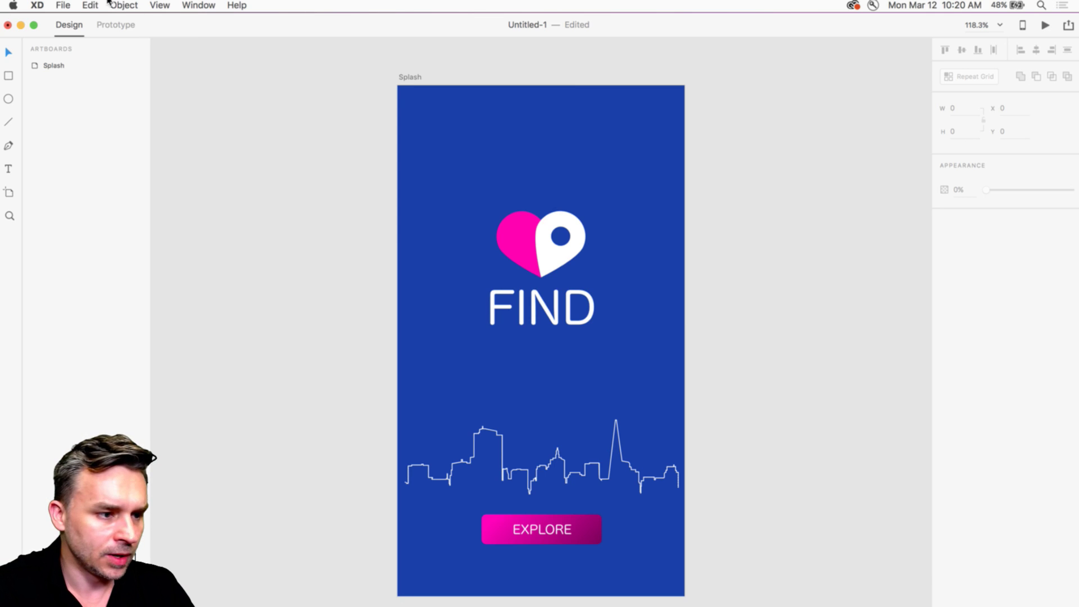
pyautogui.click(63, 5)
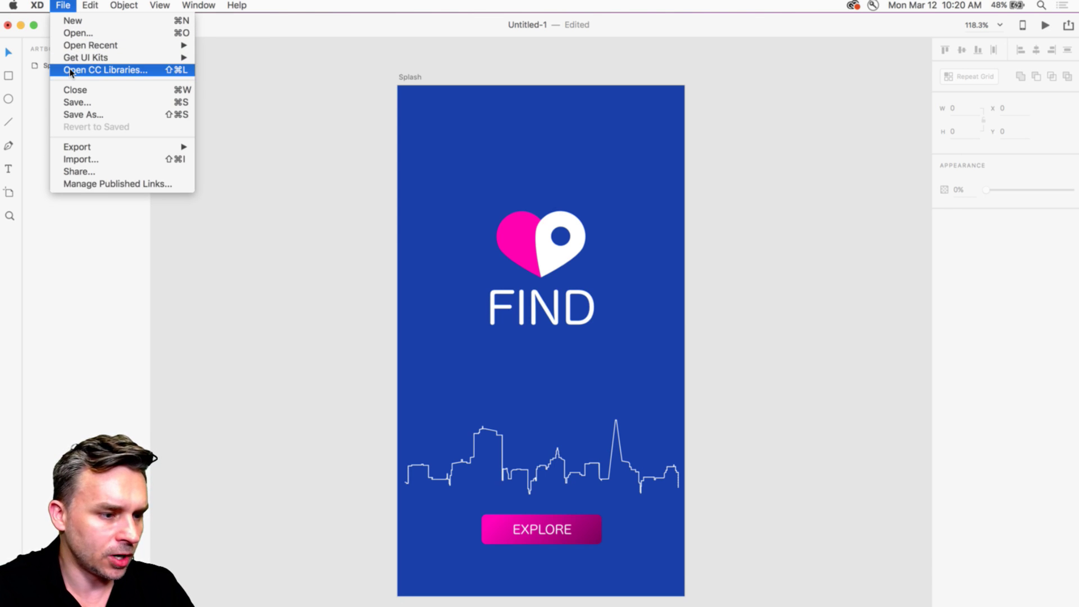
pyautogui.click(84, 67)
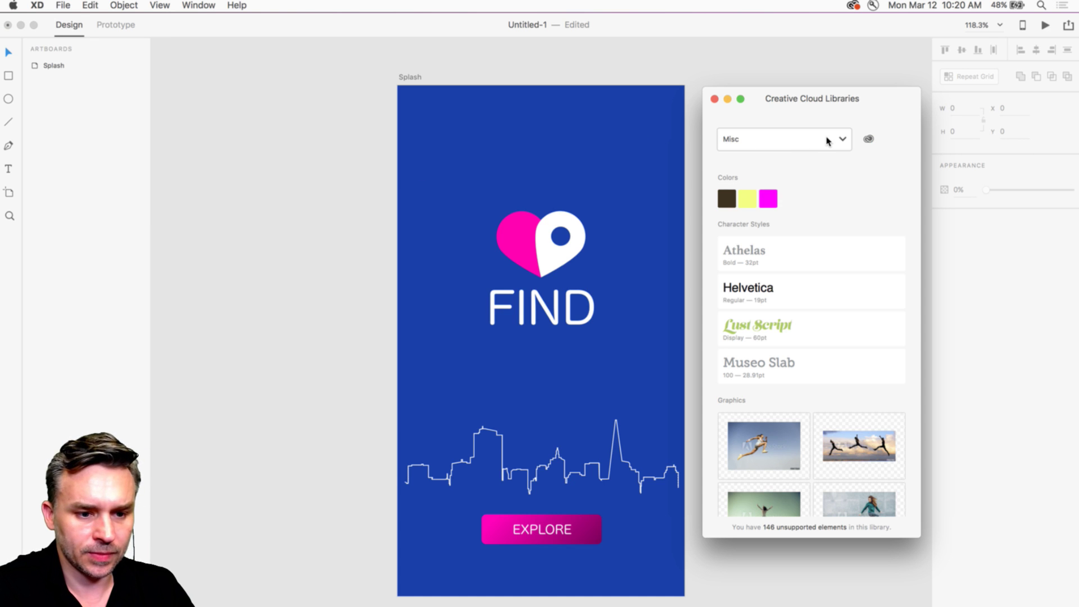
pyautogui.scroll(-5, 826, 374)
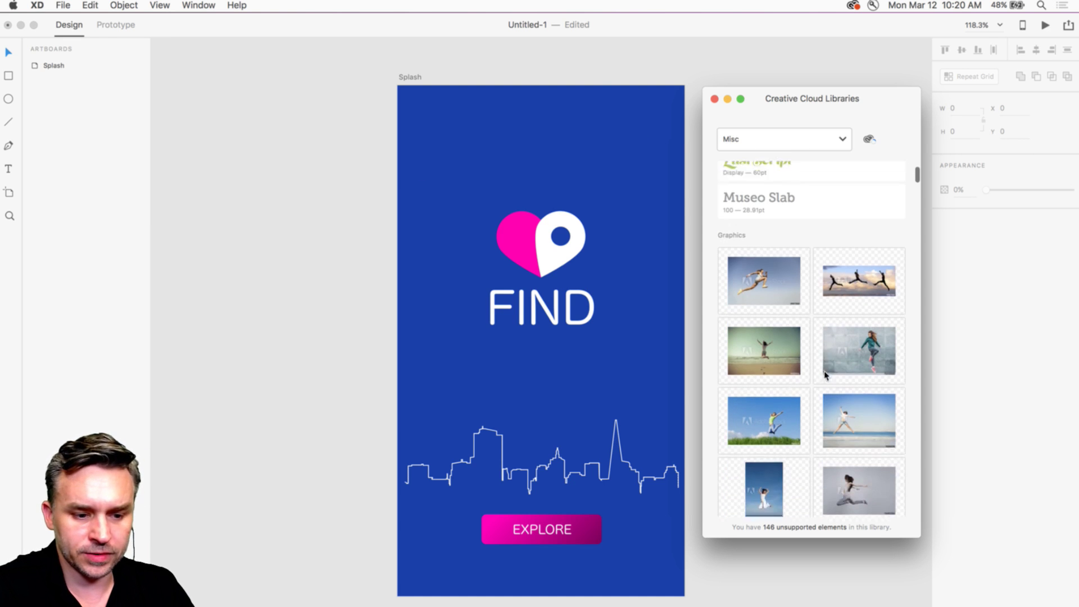
pyautogui.click(758, 145)
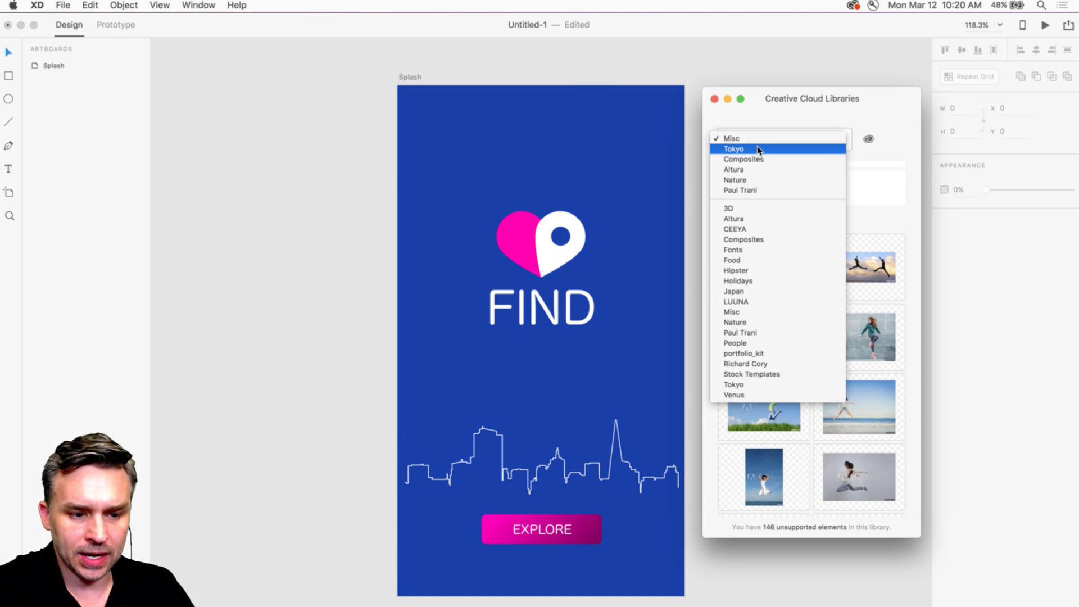
pyautogui.click(758, 148)
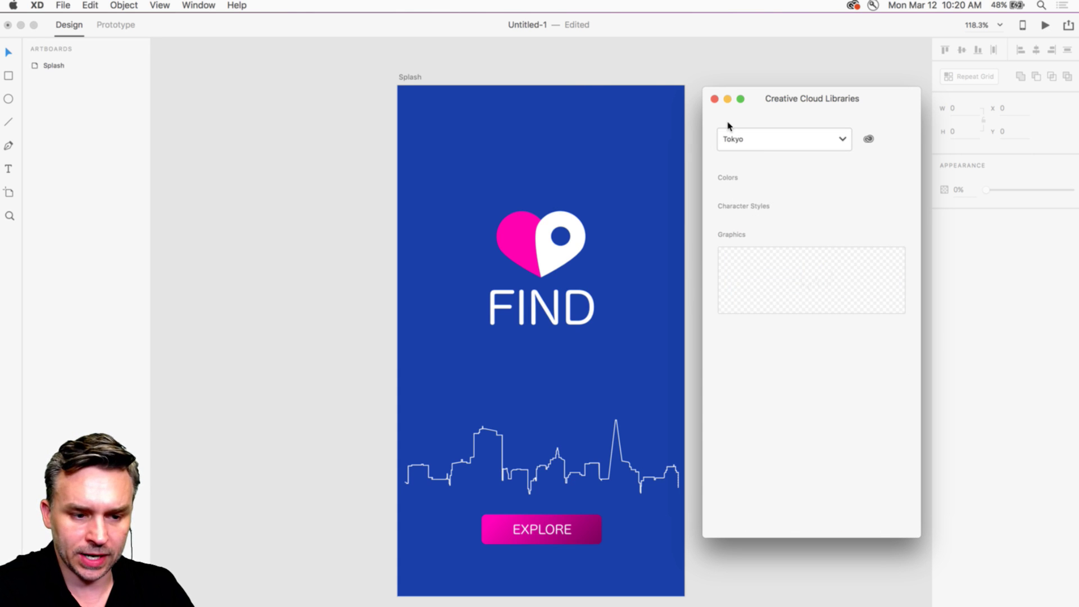
# Step: Show the Composites library and place its San Francisco sketch skyline graphic over the Splash artboard
pyautogui.click(730, 139)
pyautogui.click(740, 162)
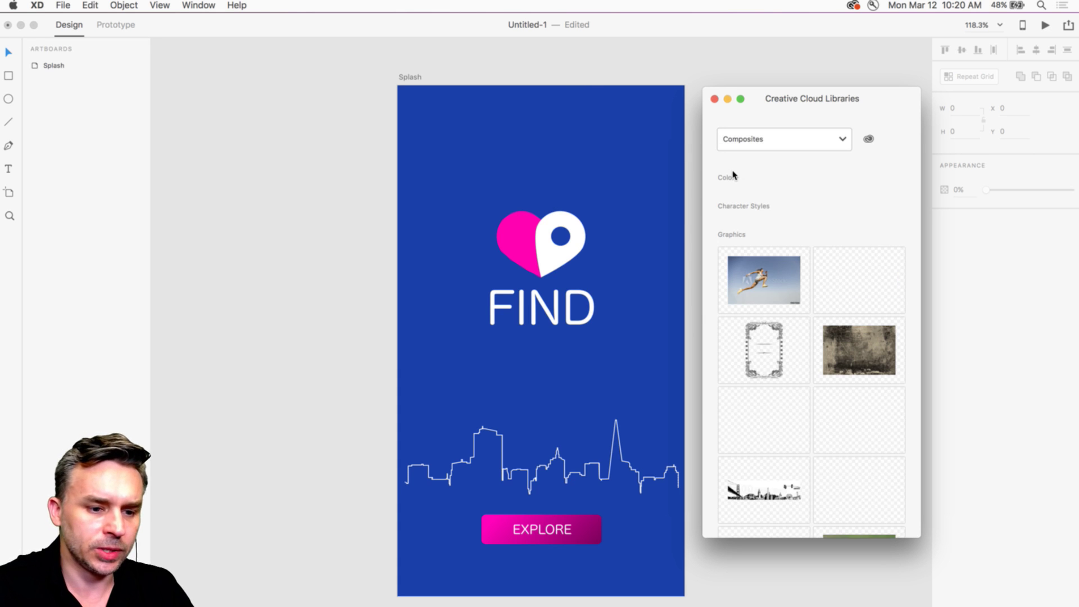
pyautogui.scroll(-5, 814, 264)
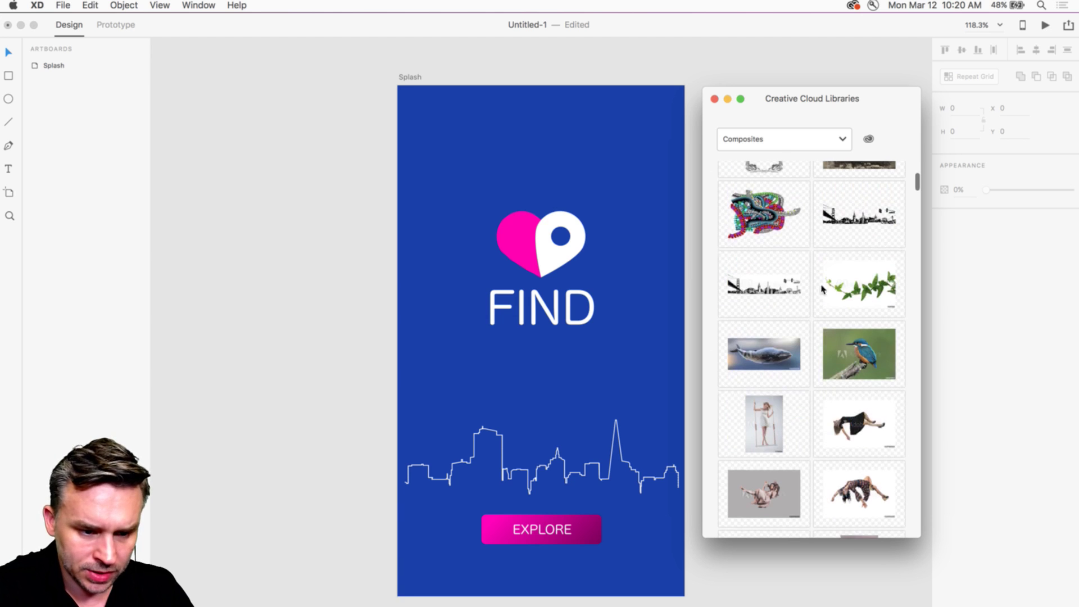
pyautogui.moveTo(763, 289)
pyautogui.mouseDown()
pyautogui.moveTo(502, 165)
pyautogui.moveTo(302, 144)
pyautogui.mouseUp()
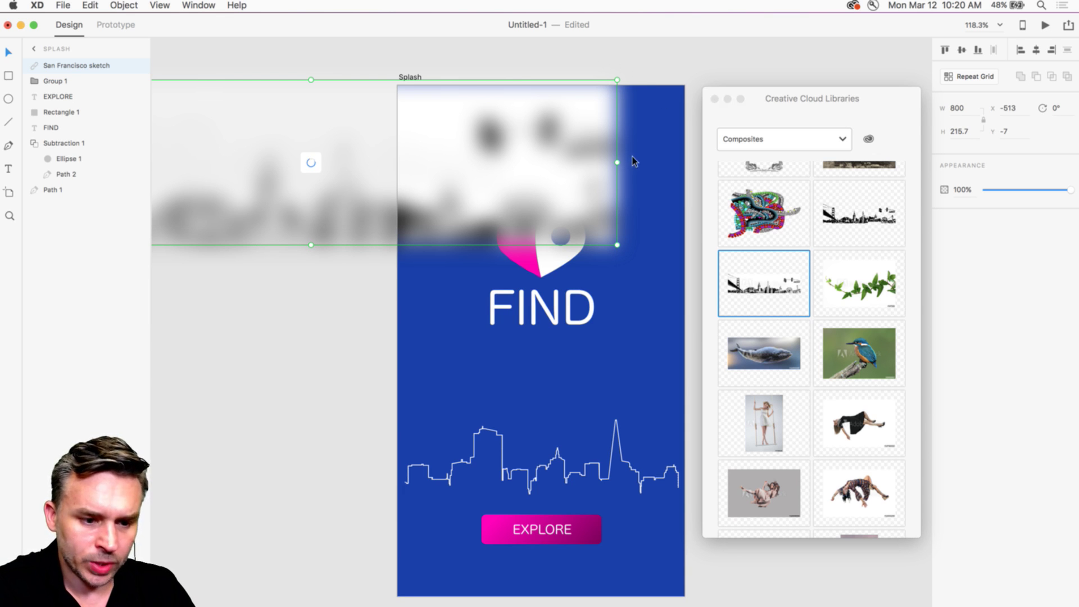
pyautogui.moveTo(288, 189)
pyautogui.mouseDown()
pyautogui.moveTo(421, 239)
pyautogui.moveTo(468, 218)
pyautogui.mouseUp()
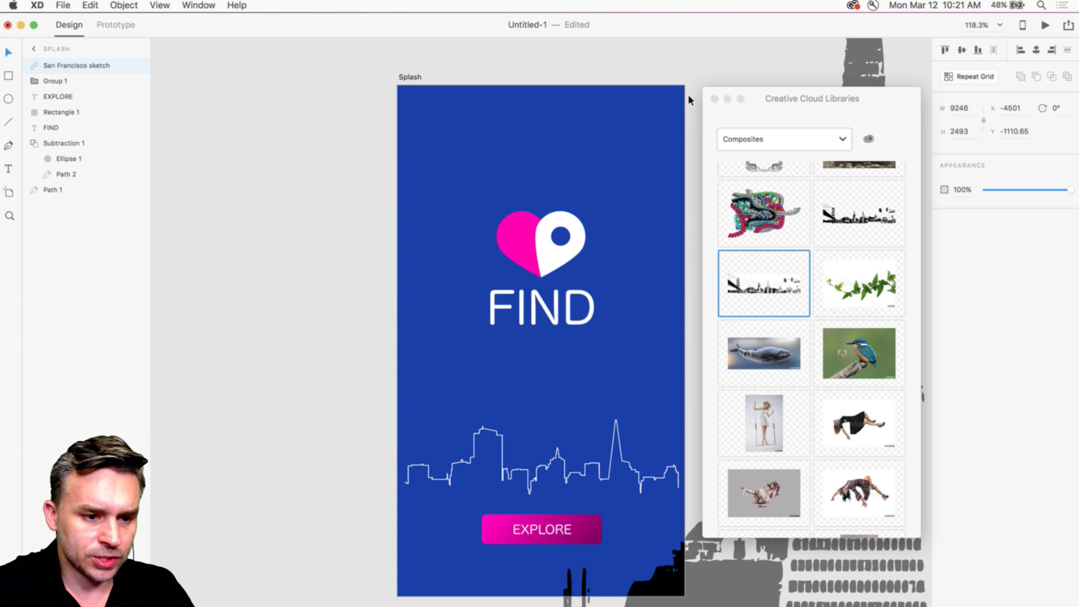
# Step: Close the Creative Cloud Libraries window and move the San Francisco sketch to about X -4687, Y -1419
pyautogui.click(714, 99)
pyautogui.moveTo(686, 530); pyautogui.dragTo(852, 414)
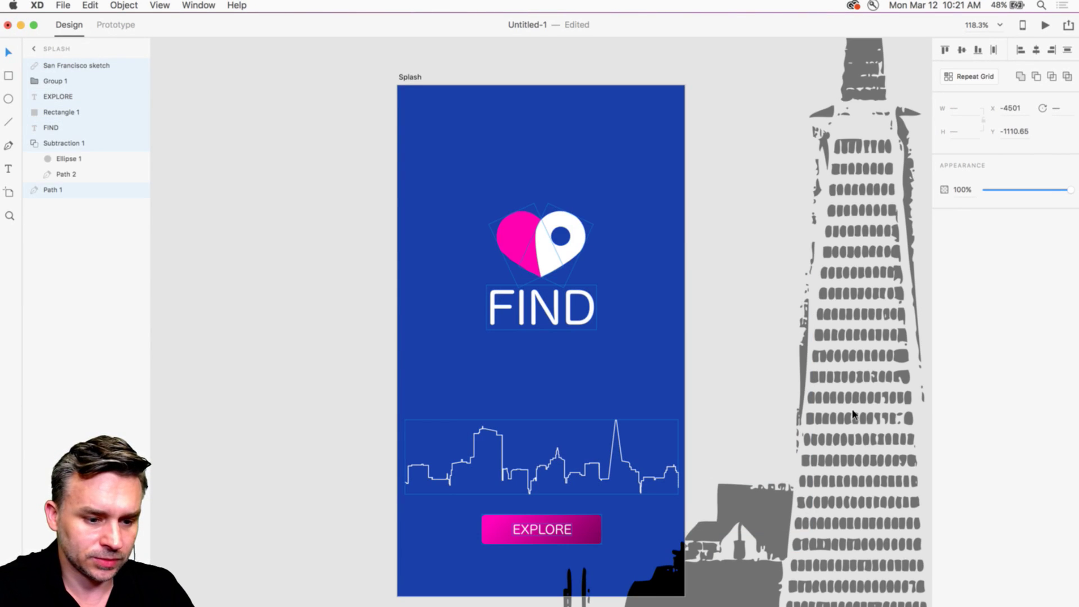
pyautogui.press('Escape')
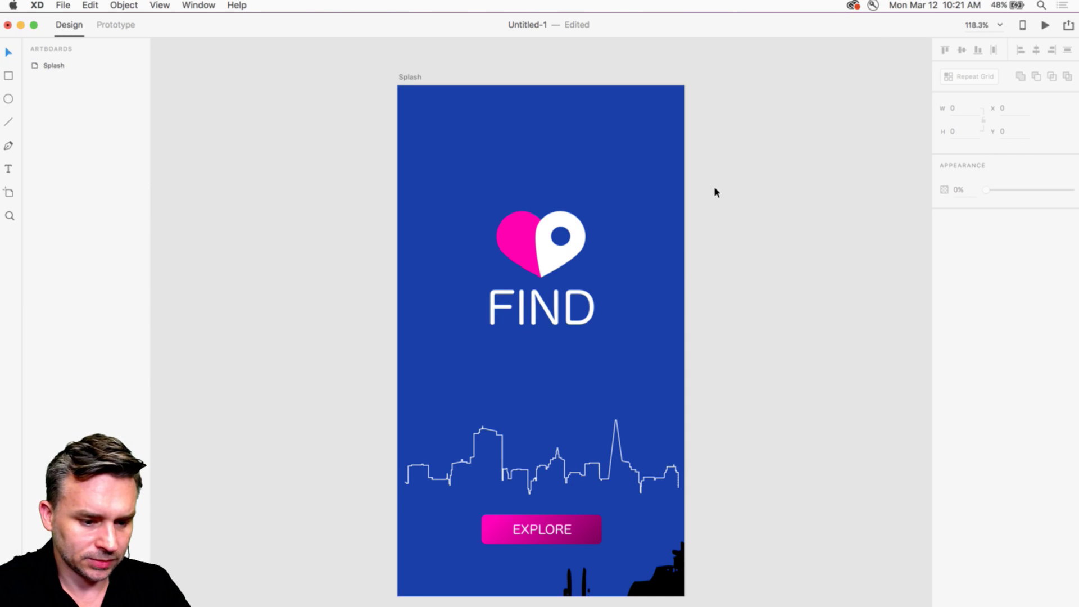
pyautogui.moveTo(657, 574)
pyautogui.mouseDown()
pyautogui.moveTo(485, 298)
pyautogui.moveTo(521, 344)
pyautogui.mouseUp()
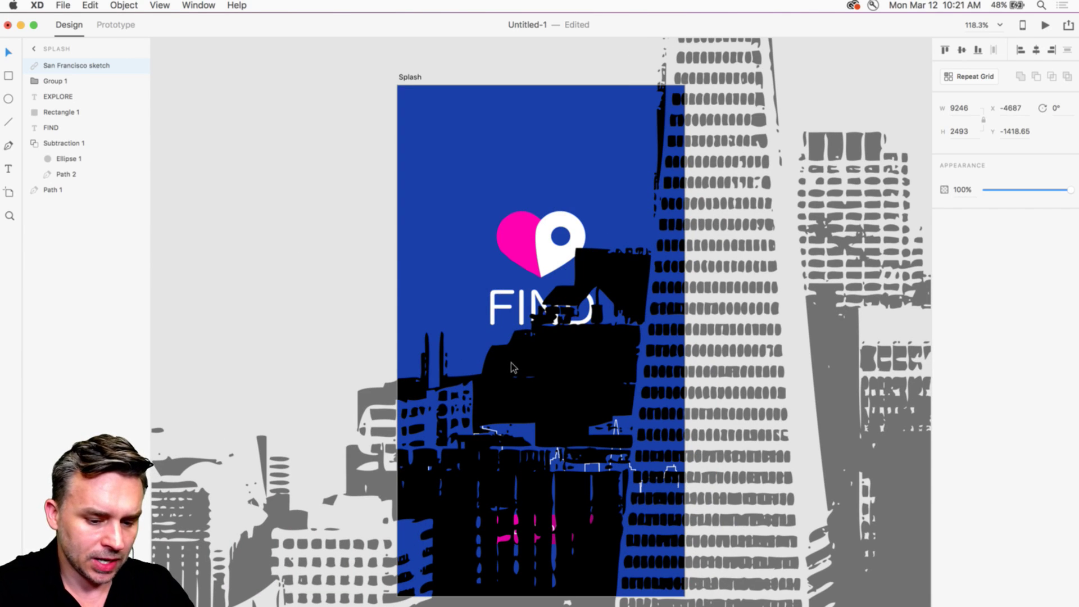
pyautogui.press('super+0')
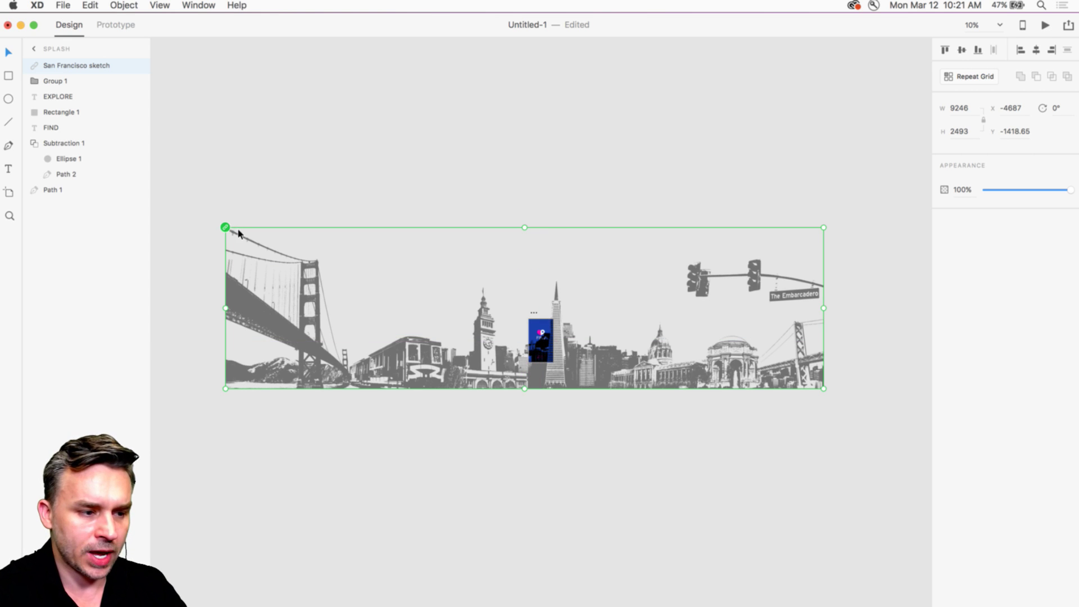
# Step: Switch to Illustrator, show the Misc library and look through its graphics
pyautogui.press('super+Tab')
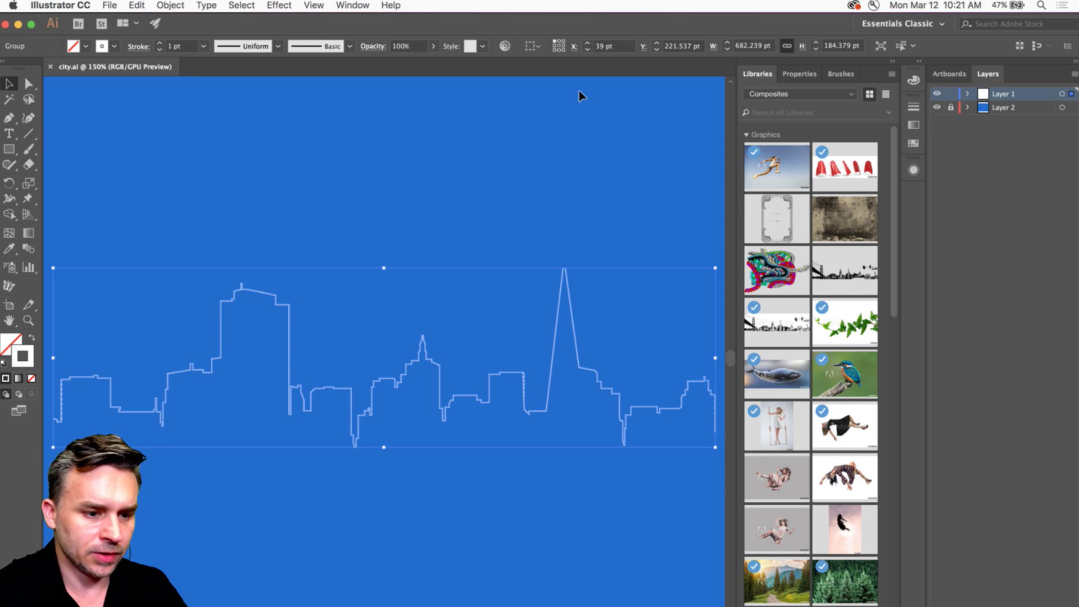
pyautogui.click(807, 95)
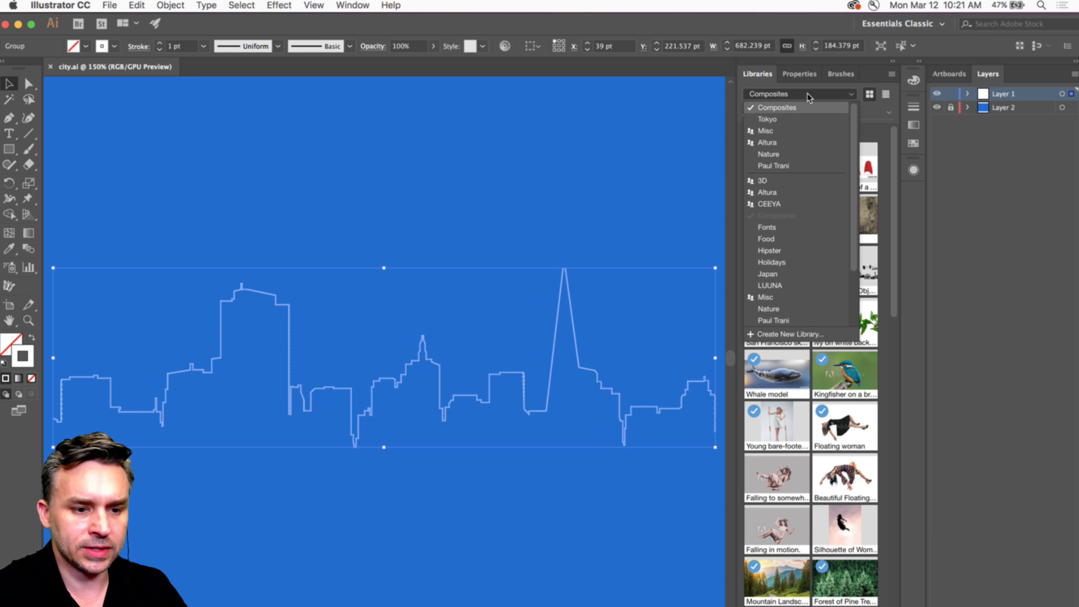
pyautogui.click(800, 130)
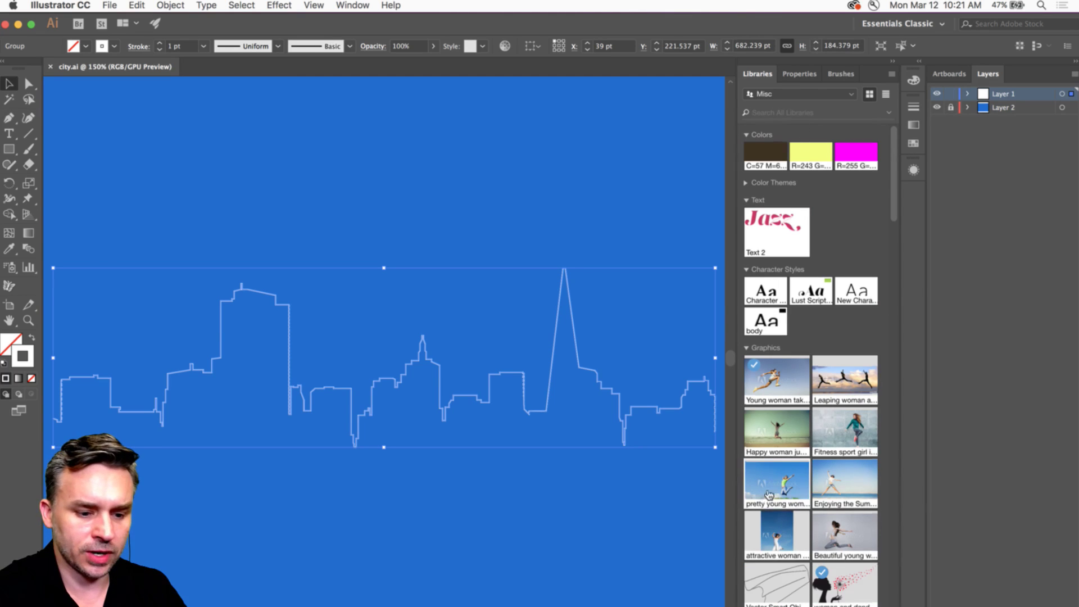
pyautogui.scroll(-10, 768, 494)
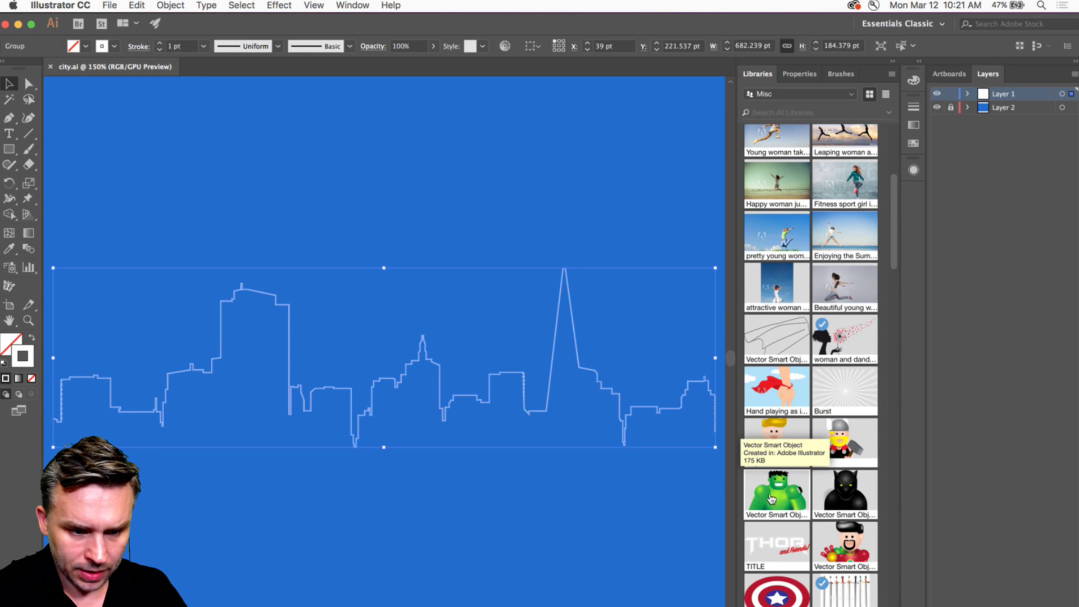
pyautogui.scroll(-3, 768, 494)
pyautogui.scroll(12, 771, 498)
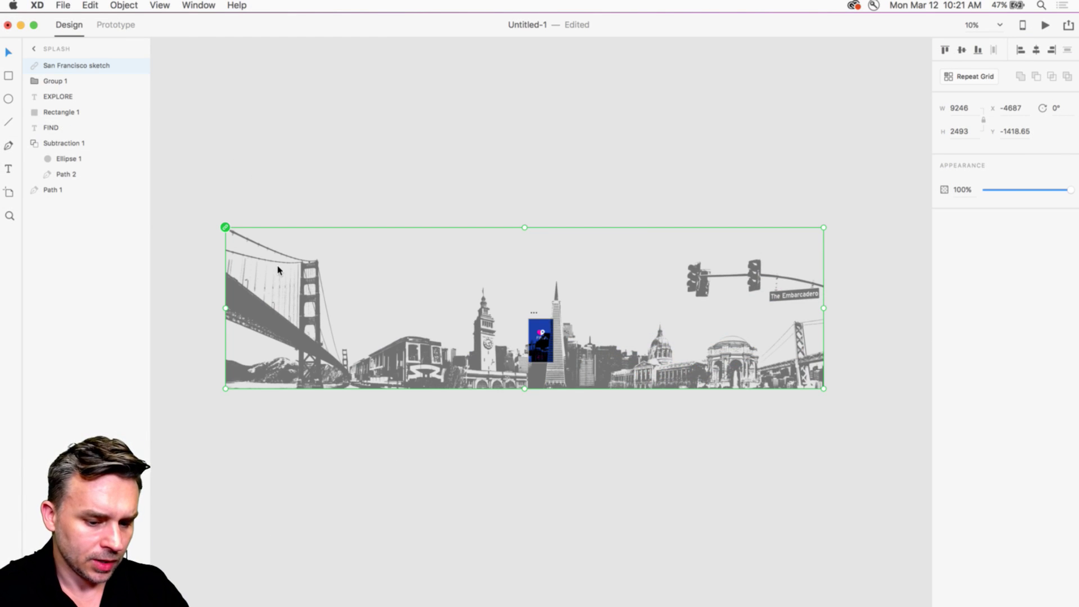
# Step: Switch to XD, delete the San Francisco sketch from the Splash artboard and leave nothing selected
pyautogui.scroll(2, 277, 271)
pyautogui.press('Delete')
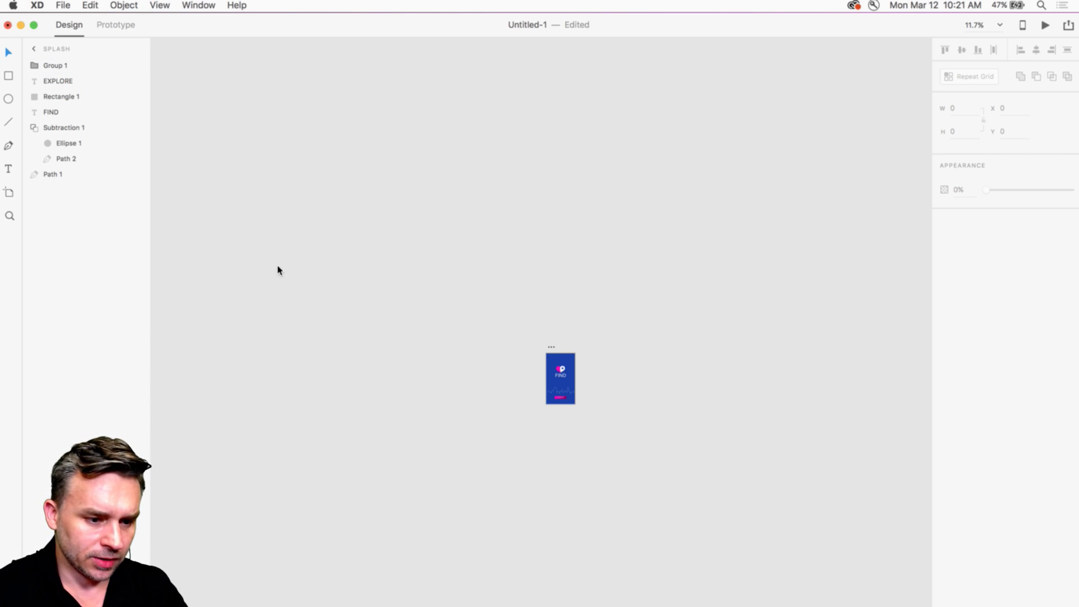
pyautogui.press('super+0')
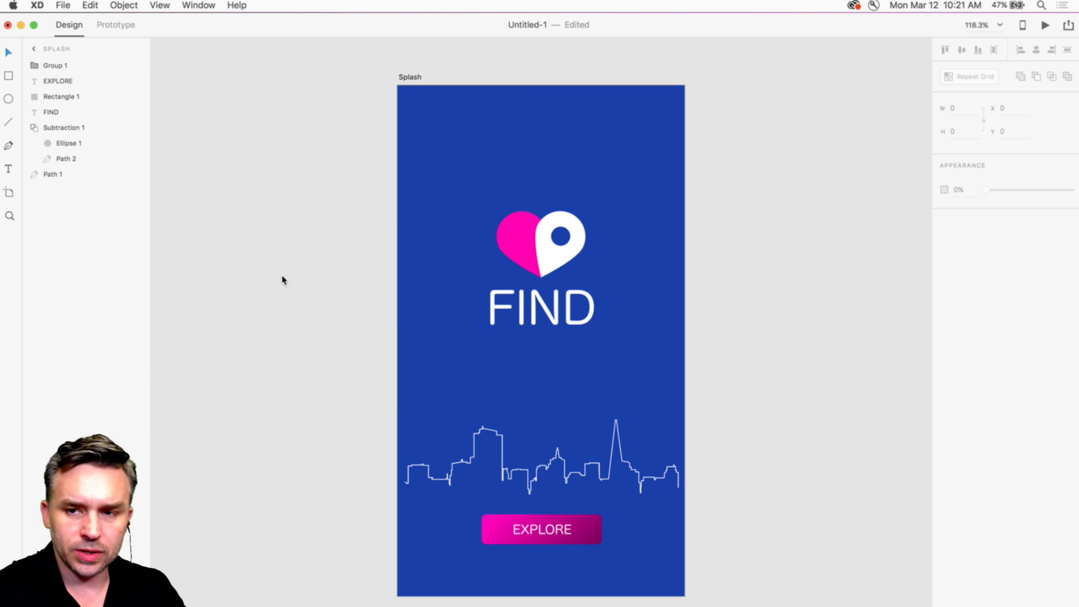
pyautogui.click(338, 100)
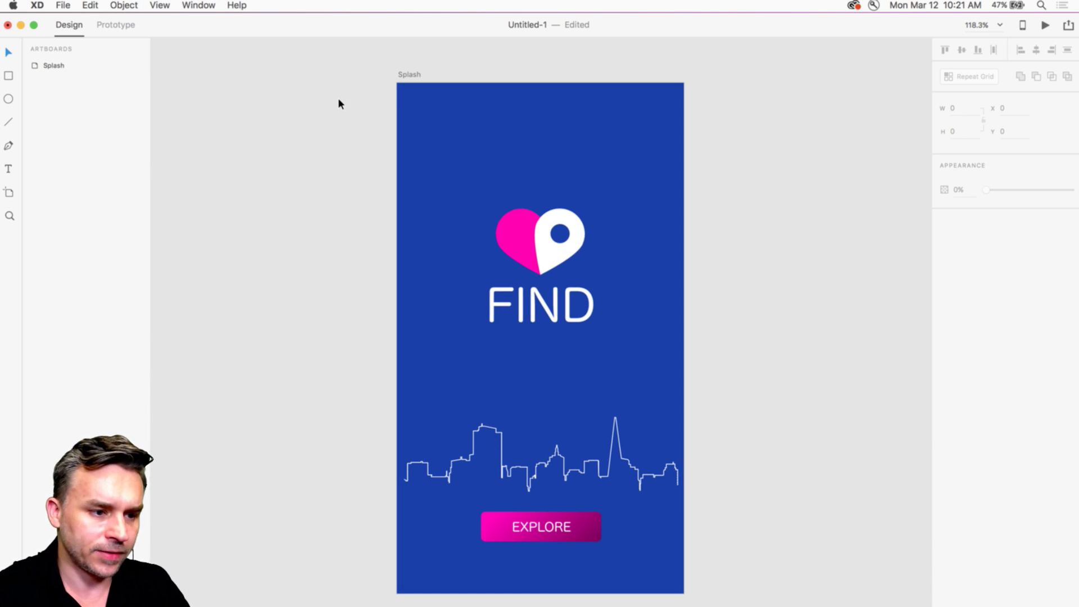
# Step: Switch to Finder, move the Assets window clear of the artboard's upper part and select 1TokyoTower.jpg
pyautogui.press('super+Tab')
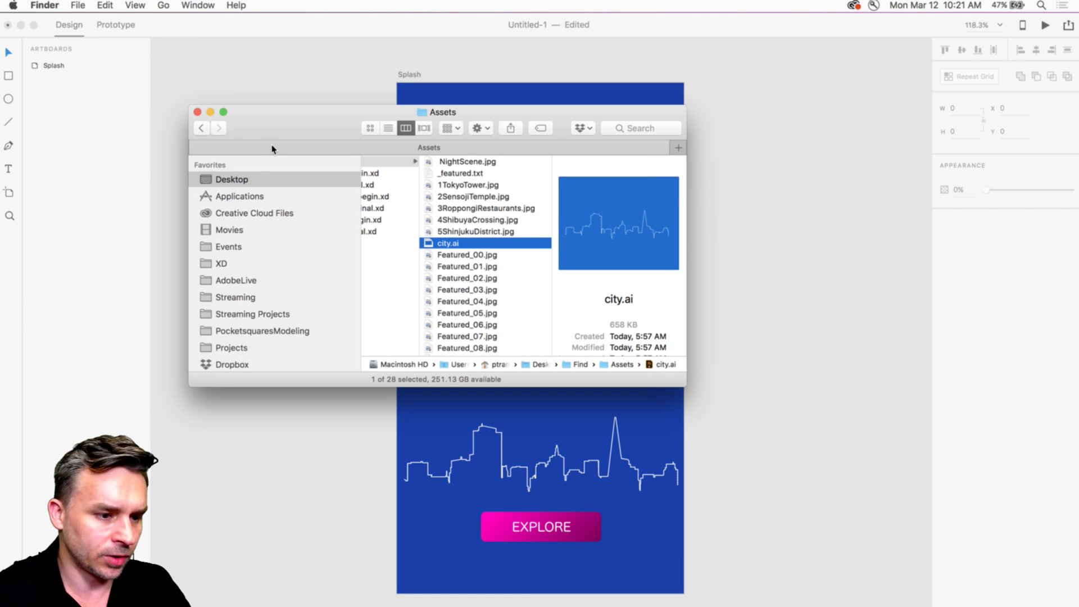
pyautogui.moveTo(272, 148); pyautogui.dragTo(691, 419)
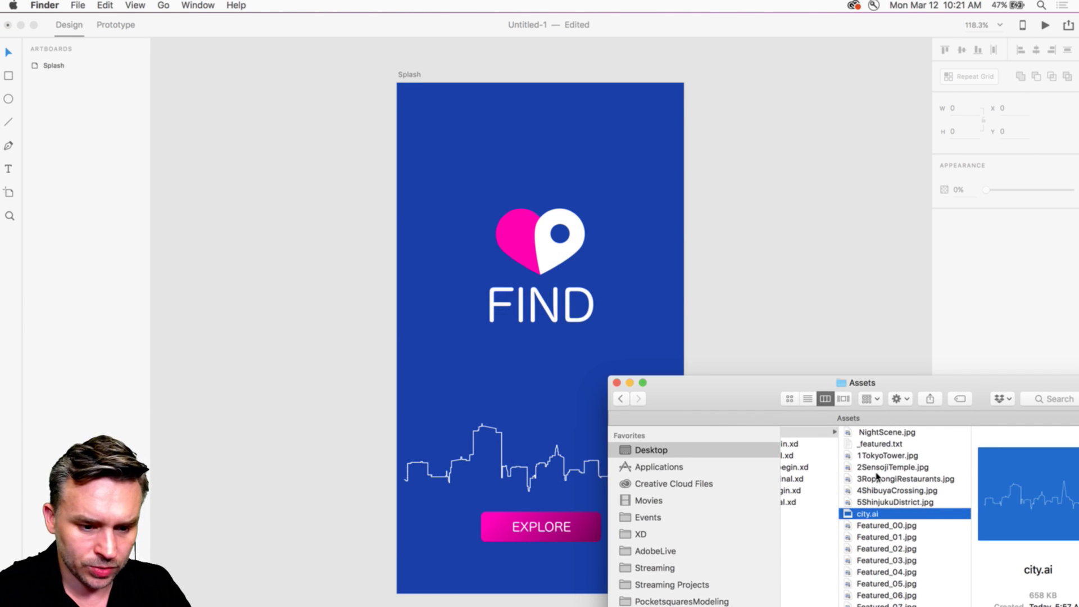
pyautogui.click(874, 456)
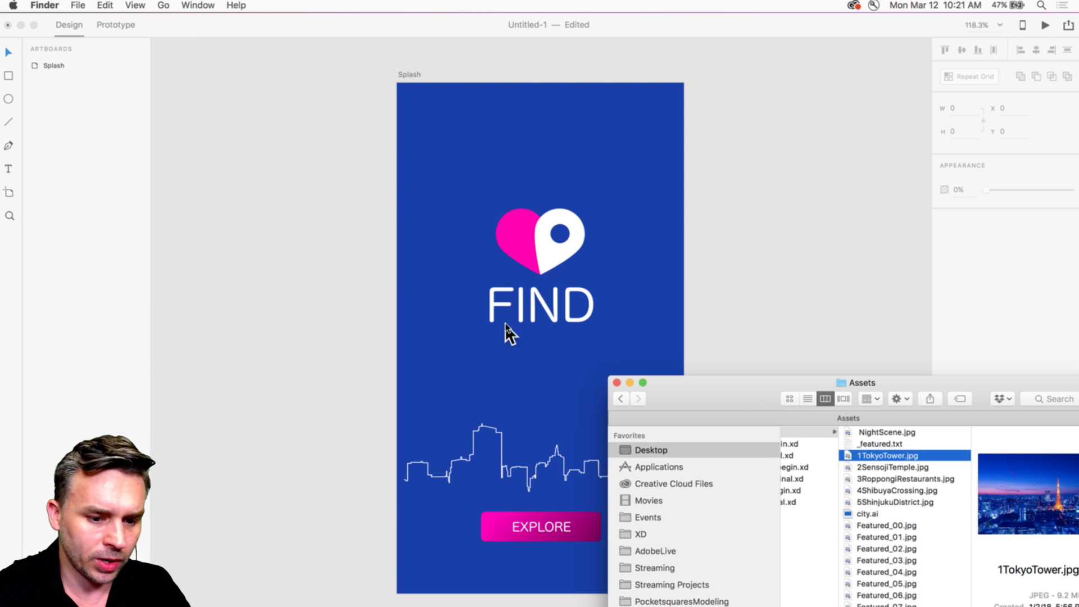
# Step: In XD, draw a rectangle about 159 × 365 on the Splash artboard and fill it with 1TokyoTower.jpg from Finder's Assets folder
pyautogui.press('super+Tab')
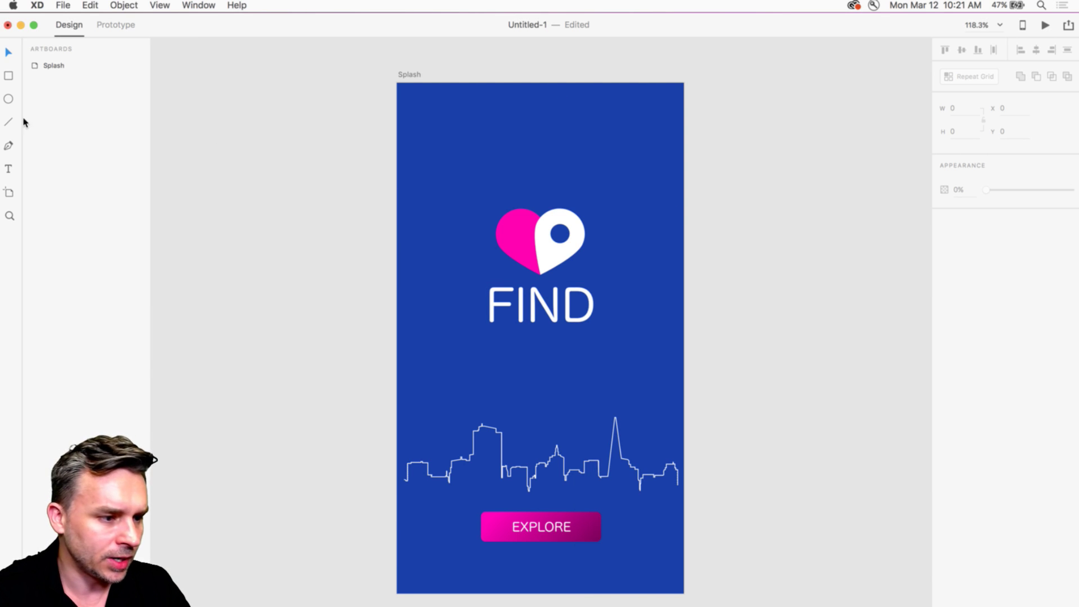
pyautogui.click(9, 76)
pyautogui.moveTo(404, 106)
pyautogui.mouseDown()
pyautogui.moveTo(486, 401)
pyautogui.moveTo(489, 306)
pyautogui.moveTo(525, 385)
pyautogui.mouseUp()
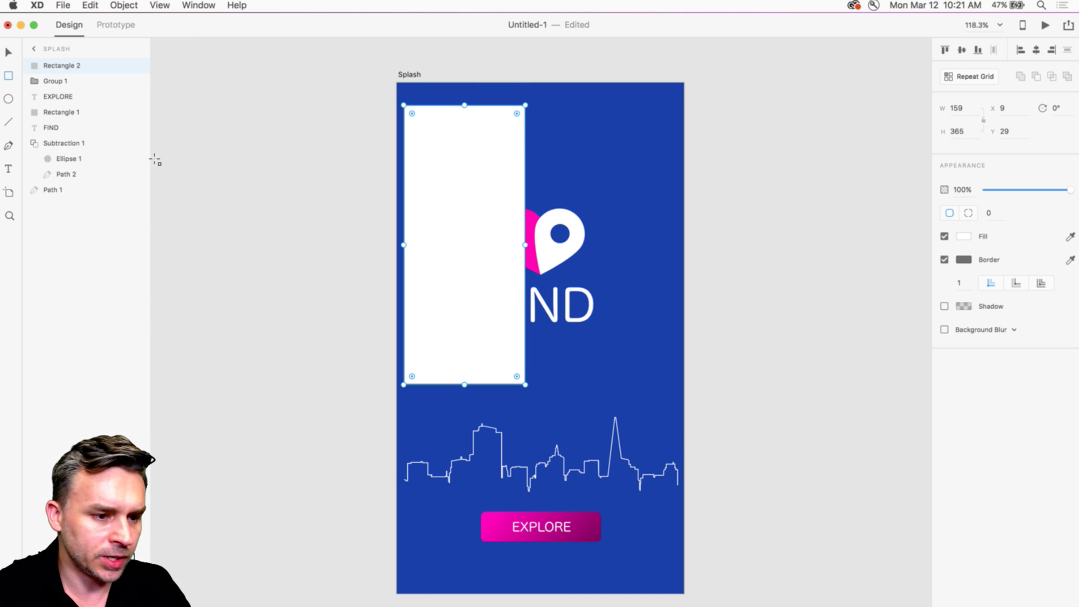
pyautogui.press('super+Tab')
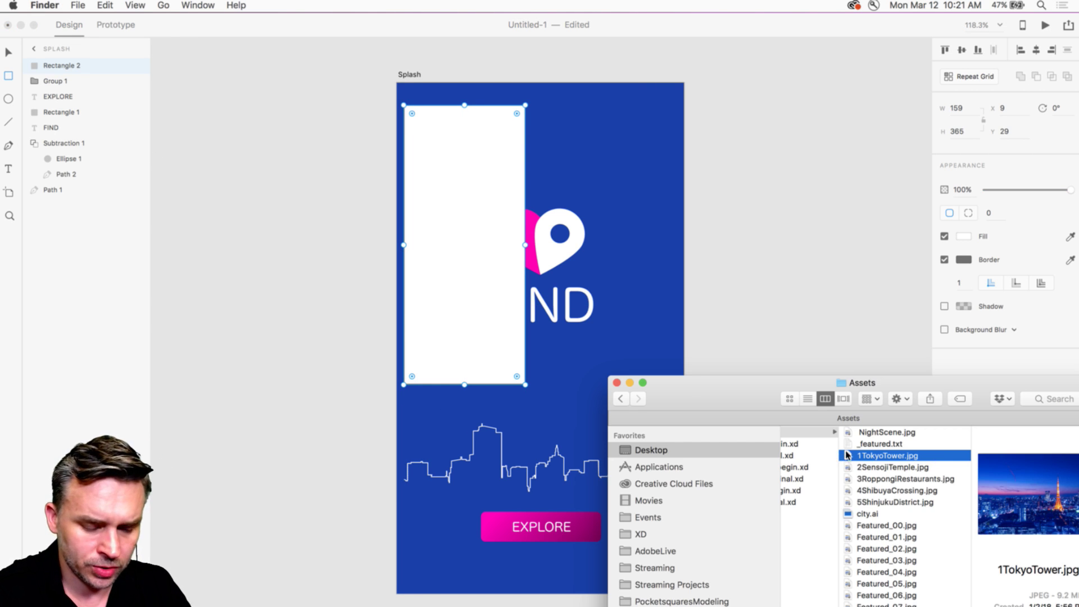
pyautogui.moveTo(849, 456); pyautogui.dragTo(471, 198)
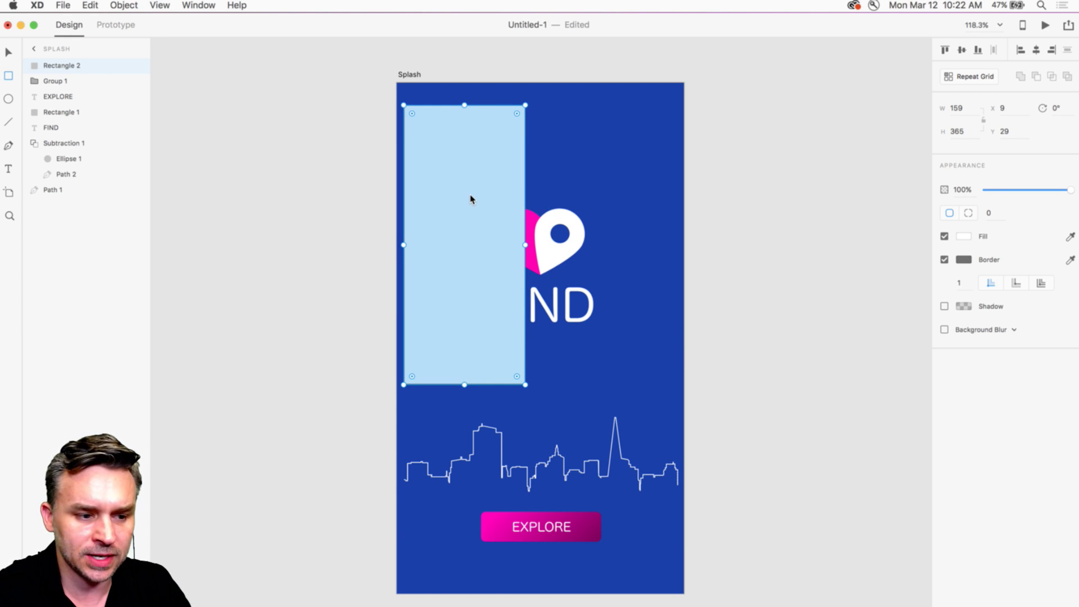
# Step: Move the Tokyo Tower photo rectangle to the artboard's corner at X 0, Y 0 and remove its border
pyautogui.click(8, 53)
pyautogui.moveTo(453, 169); pyautogui.dragTo(431, 126)
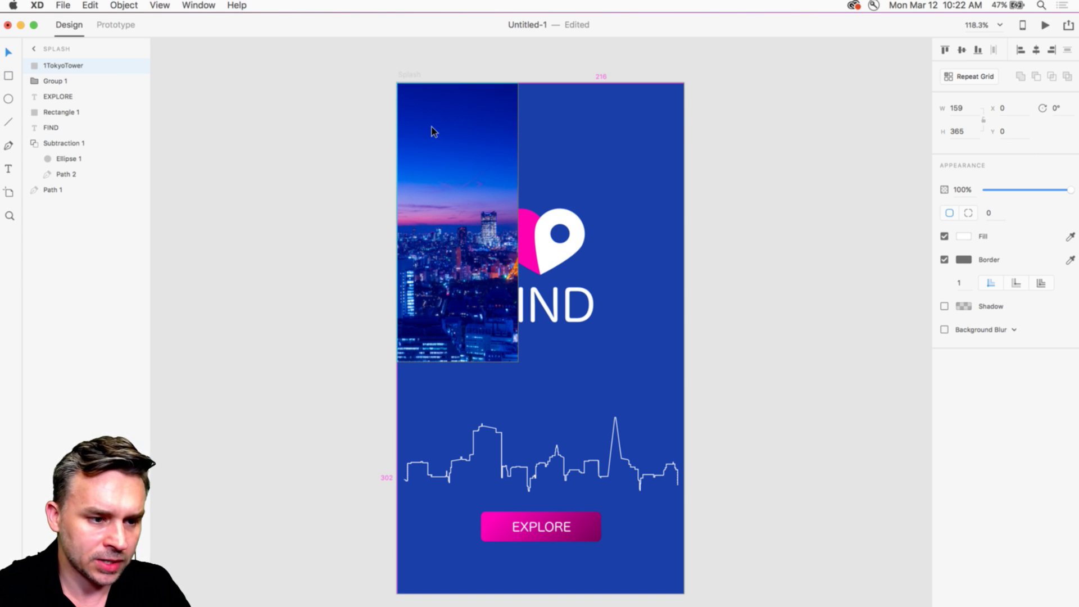
pyautogui.click(944, 260)
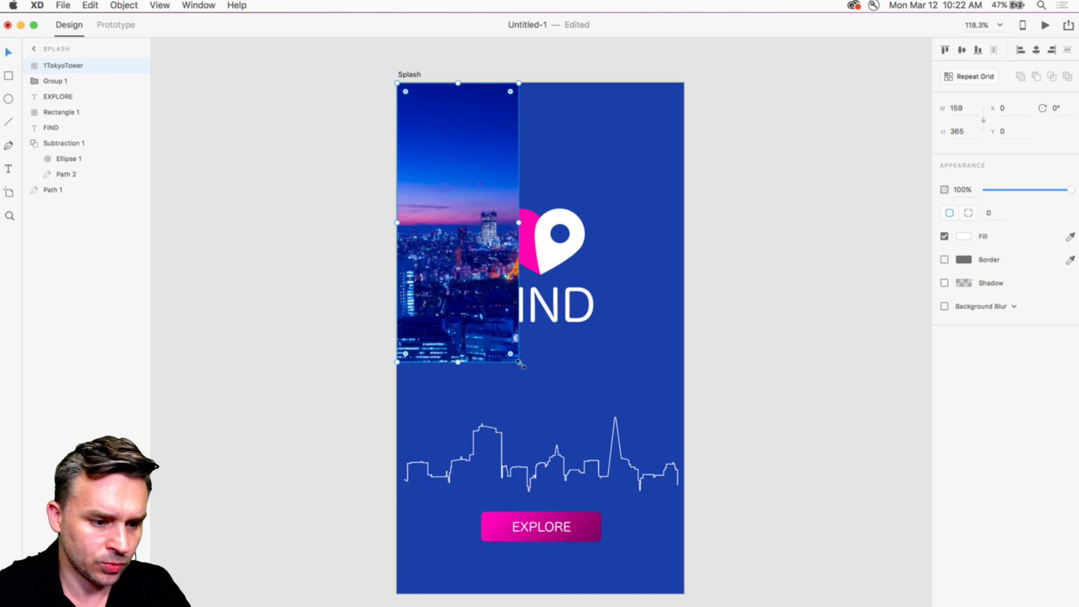
# Step: Enlarge the Tokyo Tower photo rectangle to about 375 × 662 to cover the Splash artboard, and deselect it
pyautogui.moveTo(518, 363); pyautogui.dragTo(683, 590)
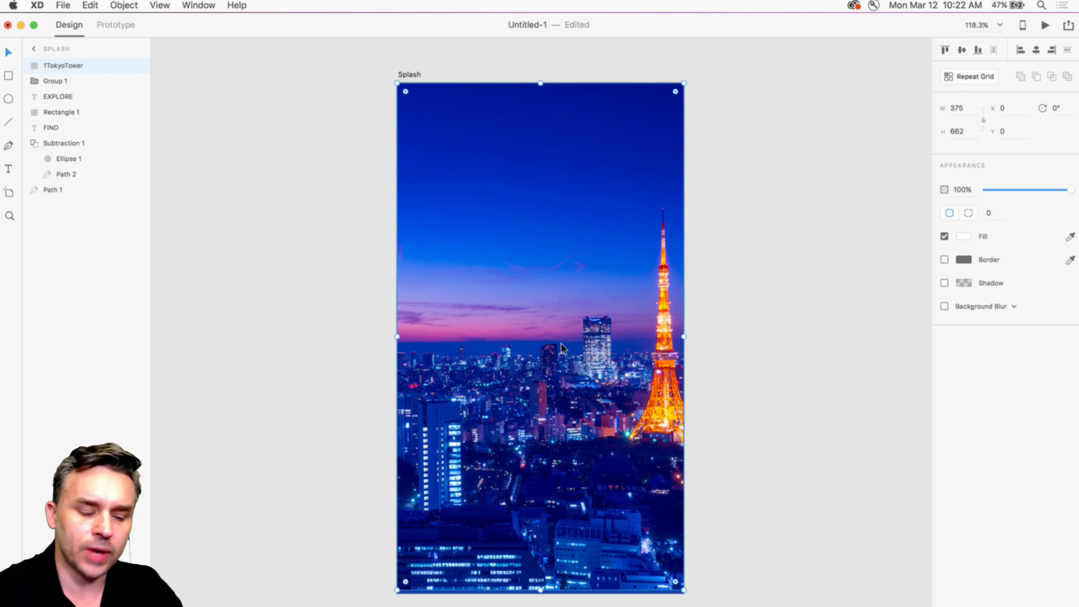
pyautogui.click(179, 160)
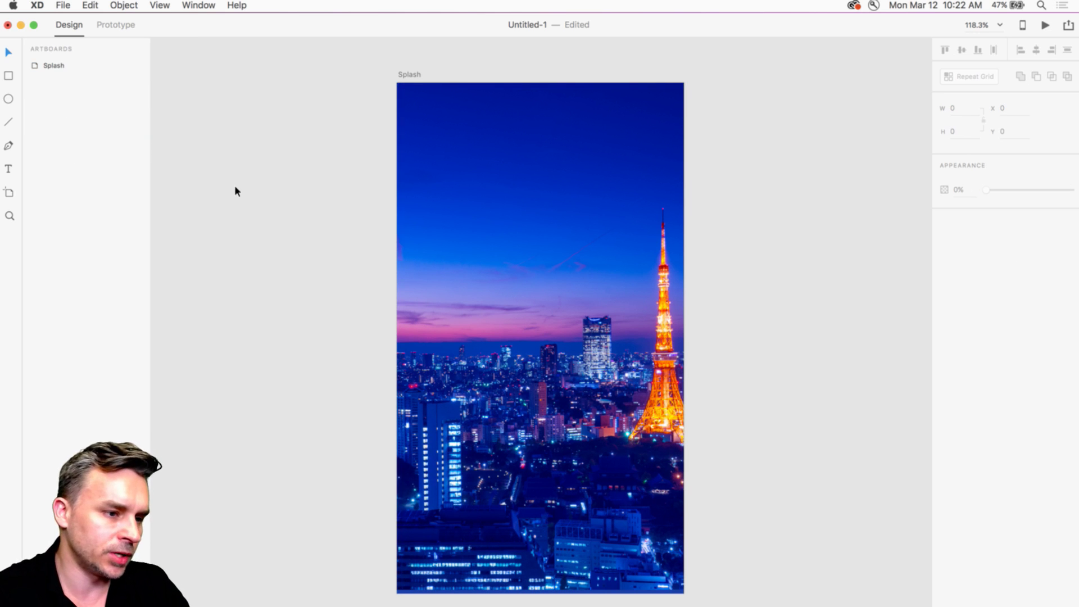
pyautogui.click(446, 137)
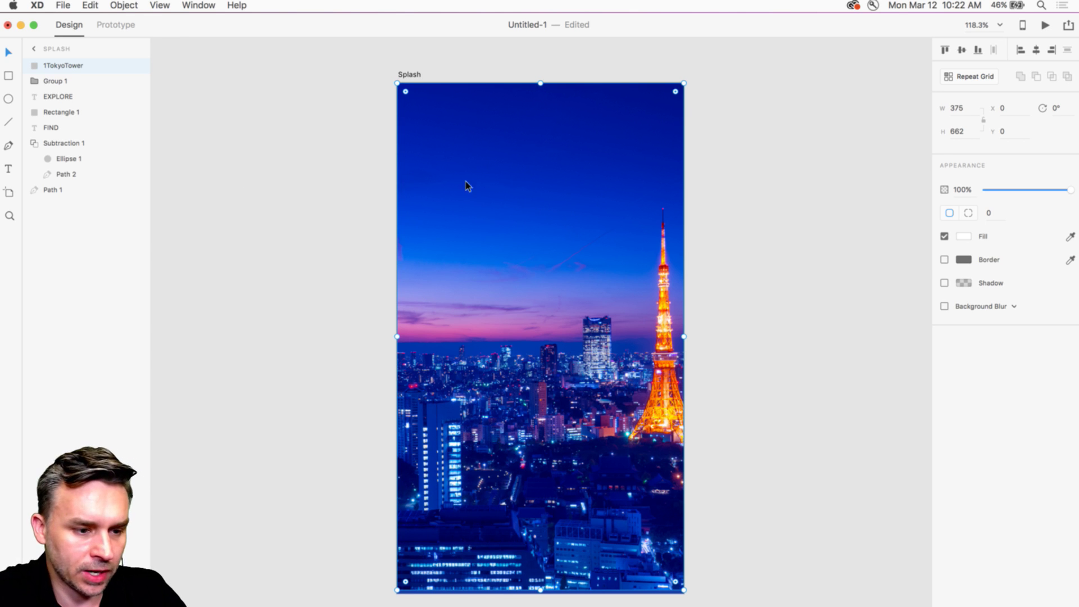
pyautogui.click(246, 132)
pyautogui.click(438, 133)
pyautogui.rightClick(446, 121)
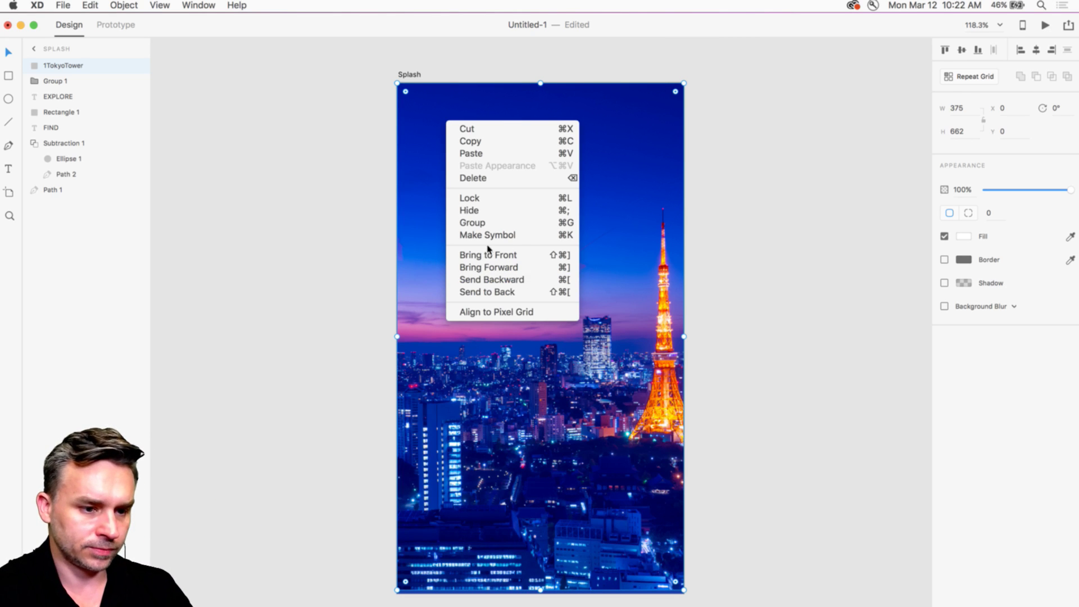
pyautogui.click(289, 212)
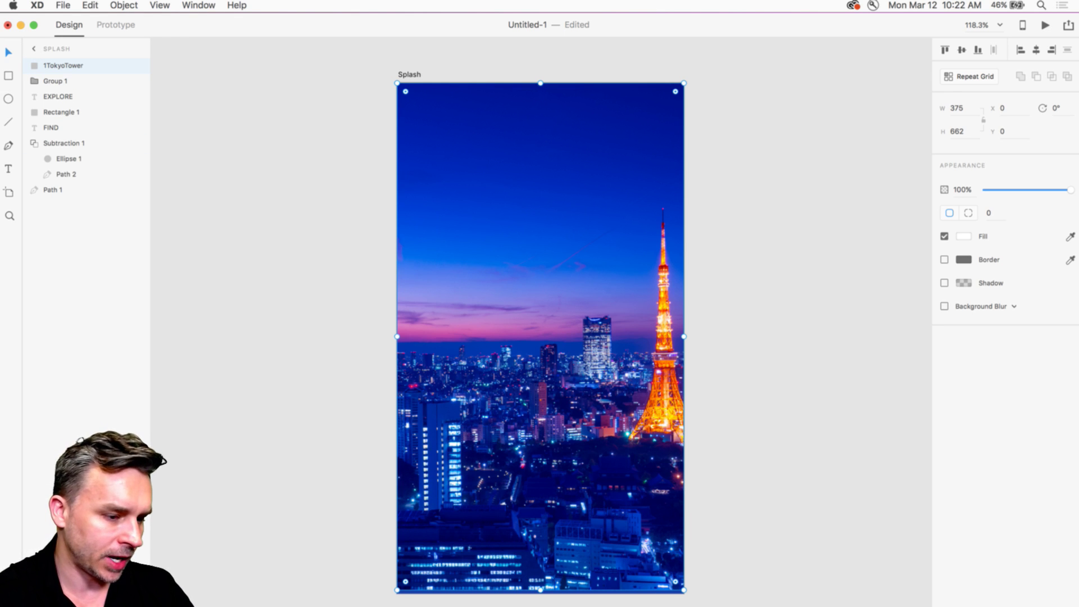
# Step: Shrink the XD window to reveal the control that toggles the layer list, and restore the window's size
pyautogui.moveTo(10, 599); pyautogui.dragTo(216, 490)
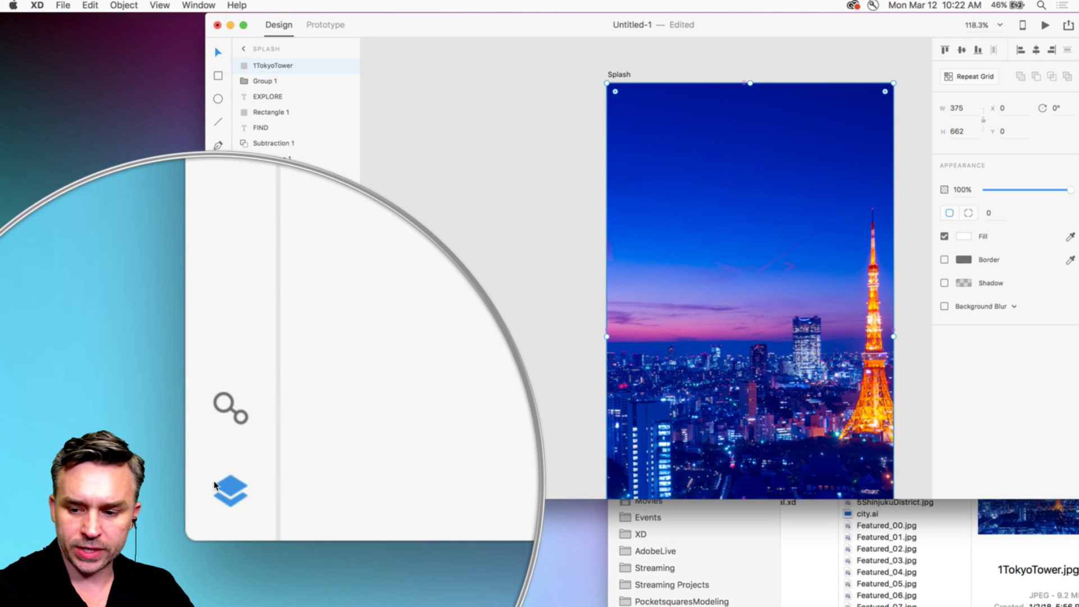
pyautogui.click(220, 488)
pyautogui.click(219, 489)
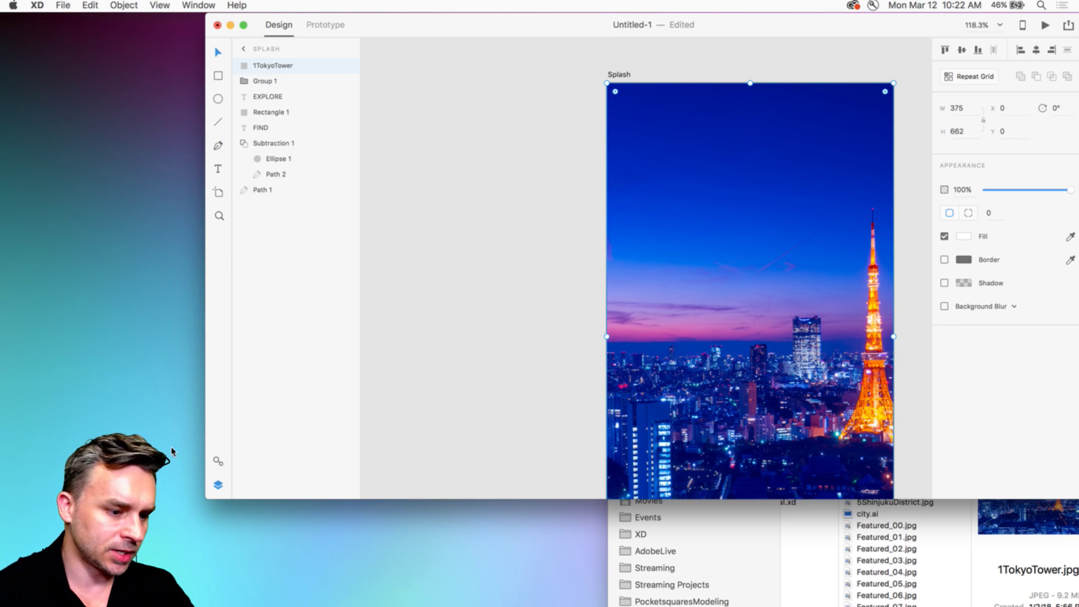
pyautogui.moveTo(215, 508); pyautogui.dragTo(8, 606)
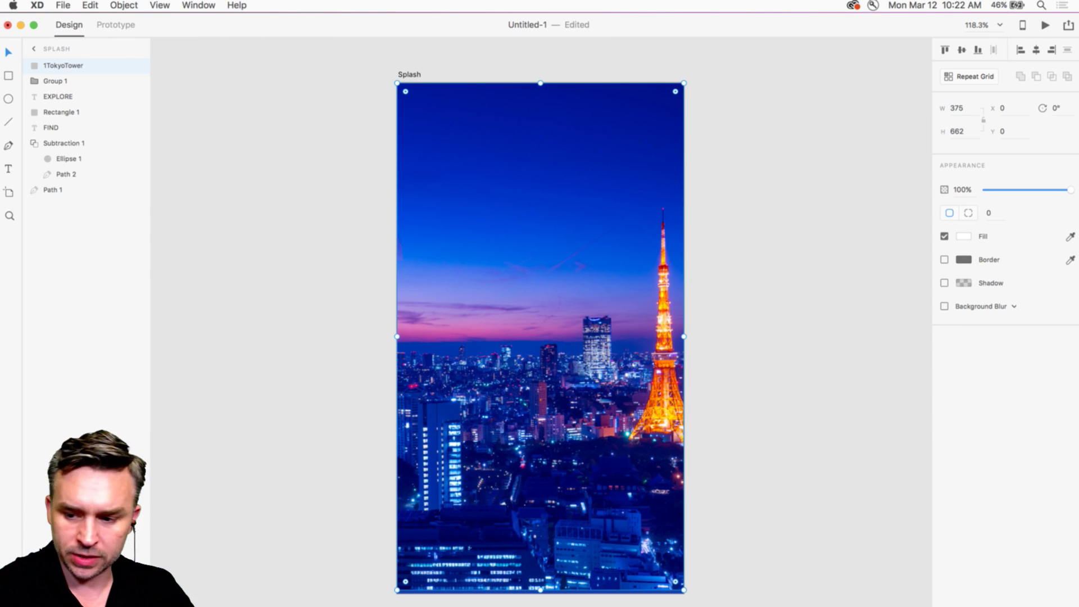
# Step: Place the 1TokyoTower layer beneath all other layers of the Splash artboard and deselect everything
pyautogui.moveTo(48, 66); pyautogui.dragTo(44, 213)
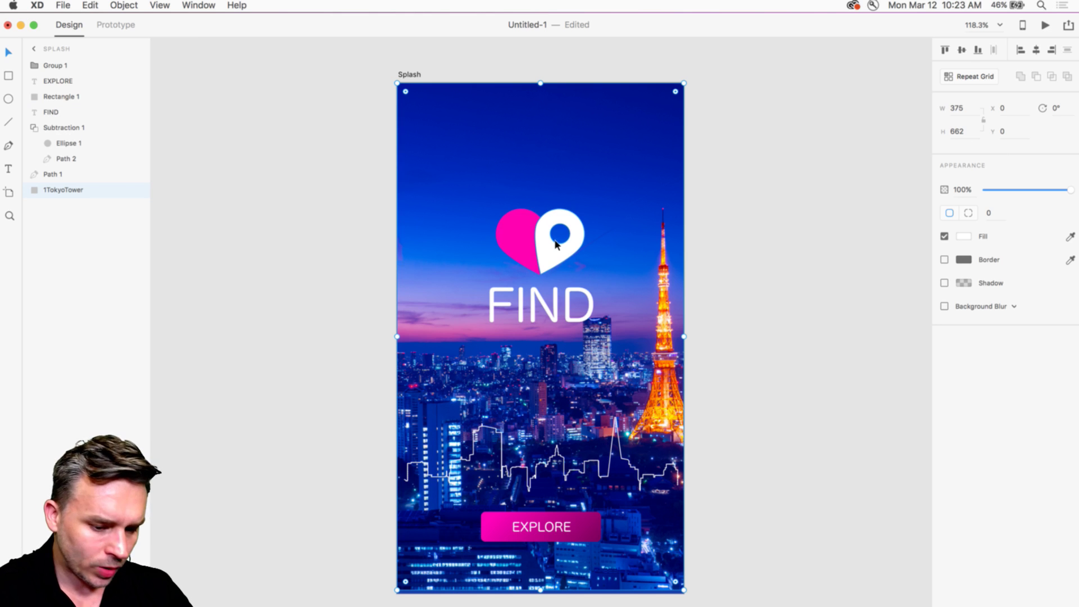
pyautogui.press('super+2')
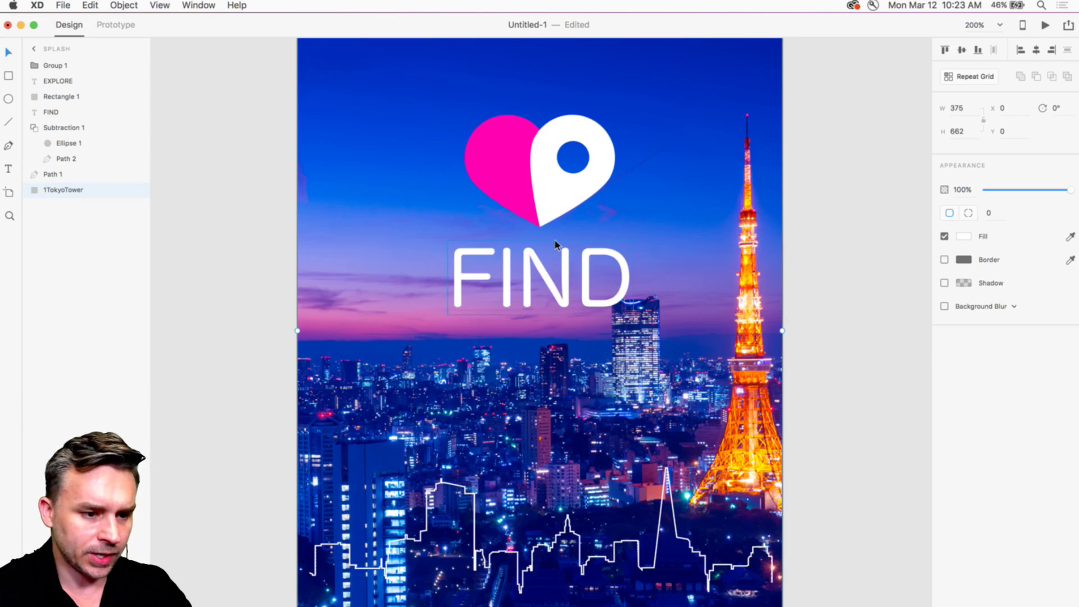
pyautogui.click(606, 184)
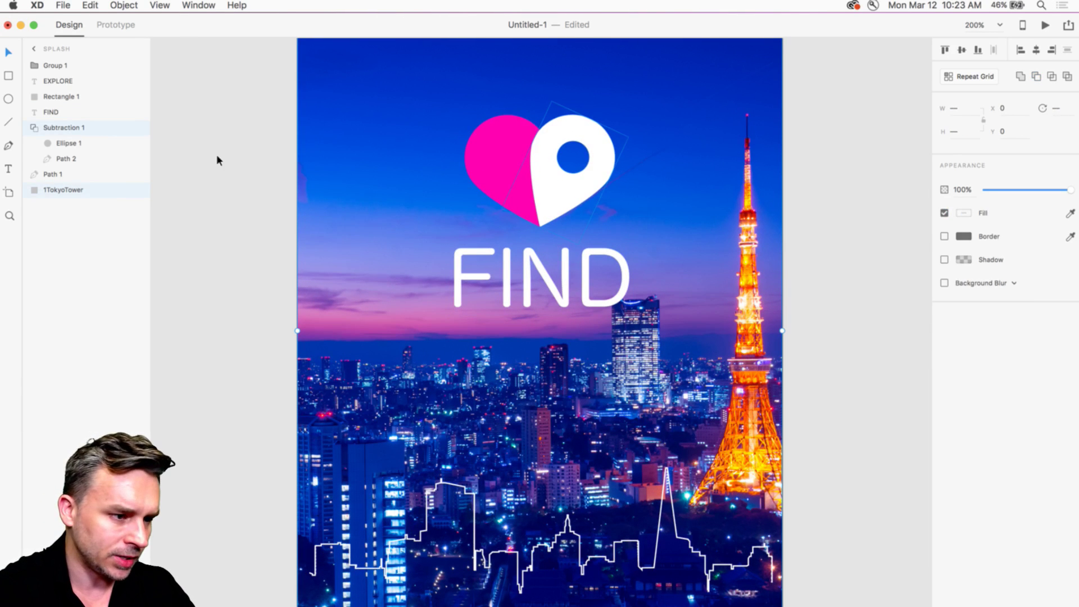
pyautogui.click(261, 149)
# Step: Group the pink and white halves of the heart logo and name the group HEART
pyautogui.click(510, 161)
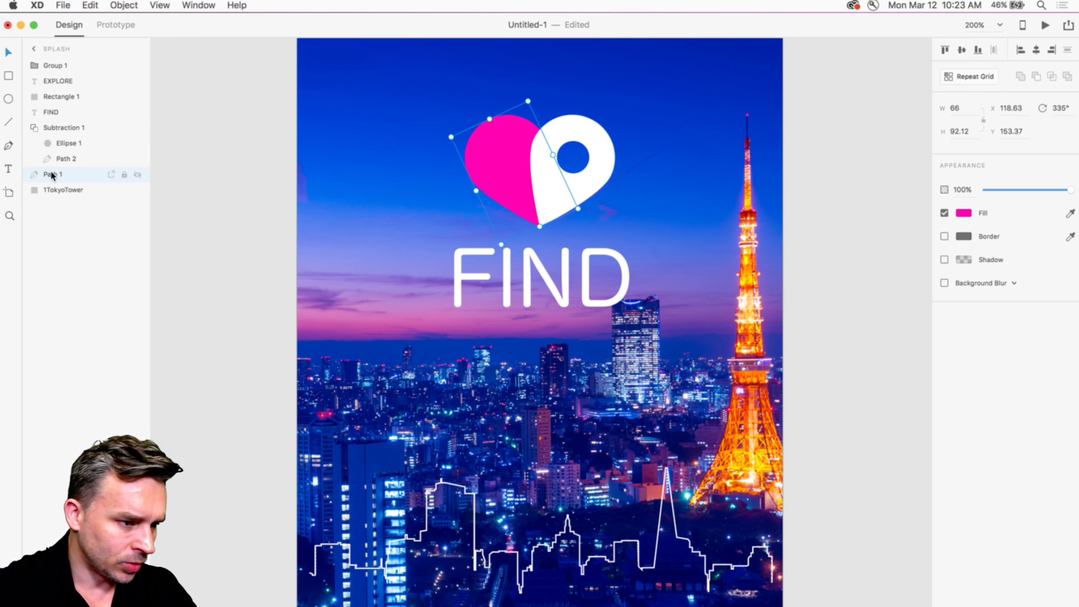
pyautogui.keyDown('shift'); pyautogui.click(583, 178); pyautogui.keyUp('shift')
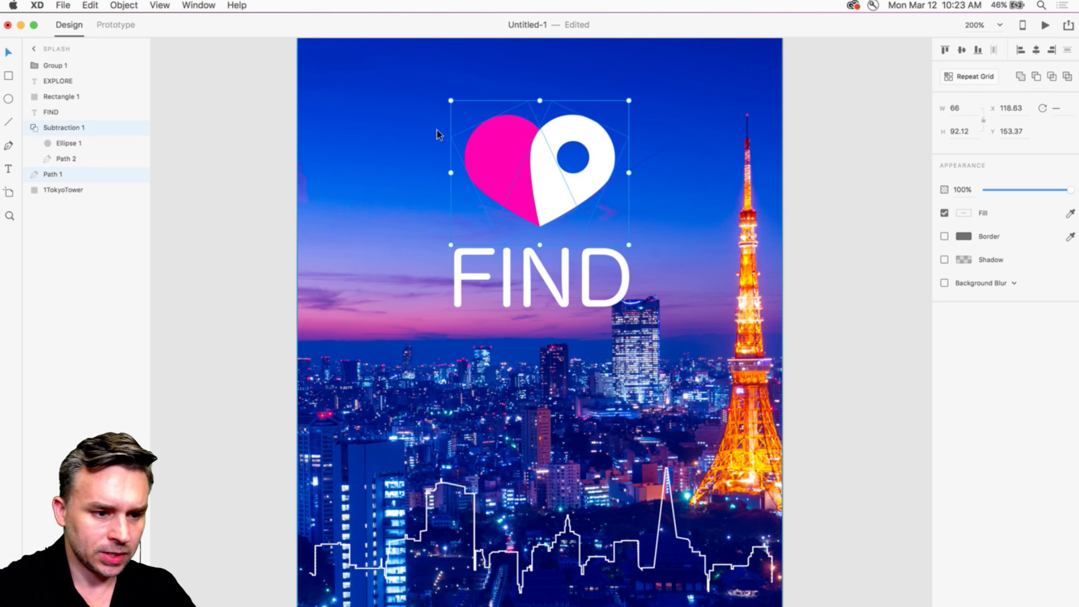
pyautogui.rightClick(516, 145)
pyautogui.click(555, 245)
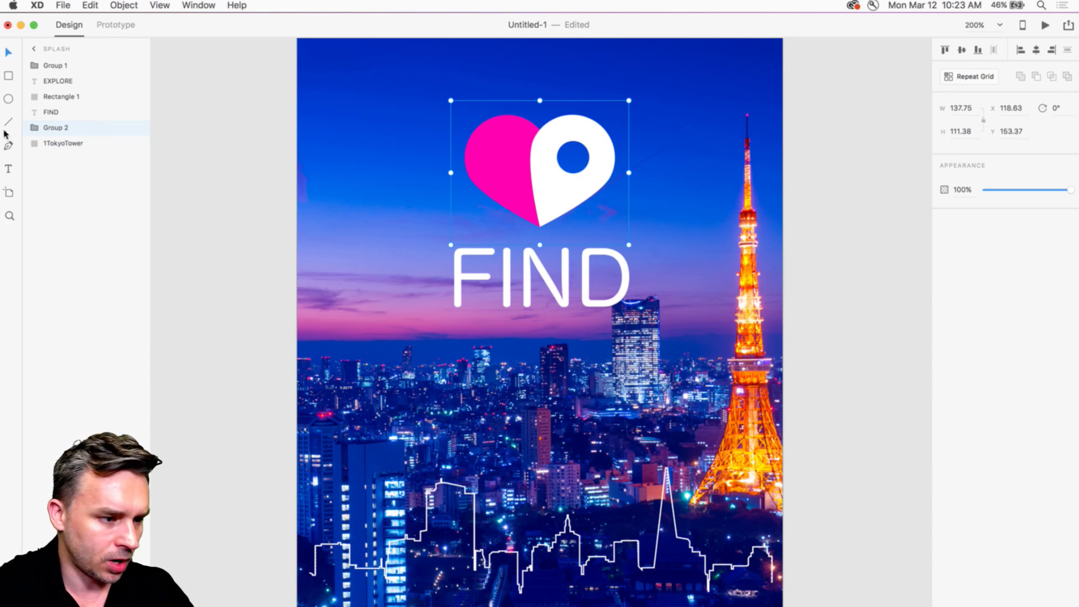
pyautogui.doubleClick(46, 128)
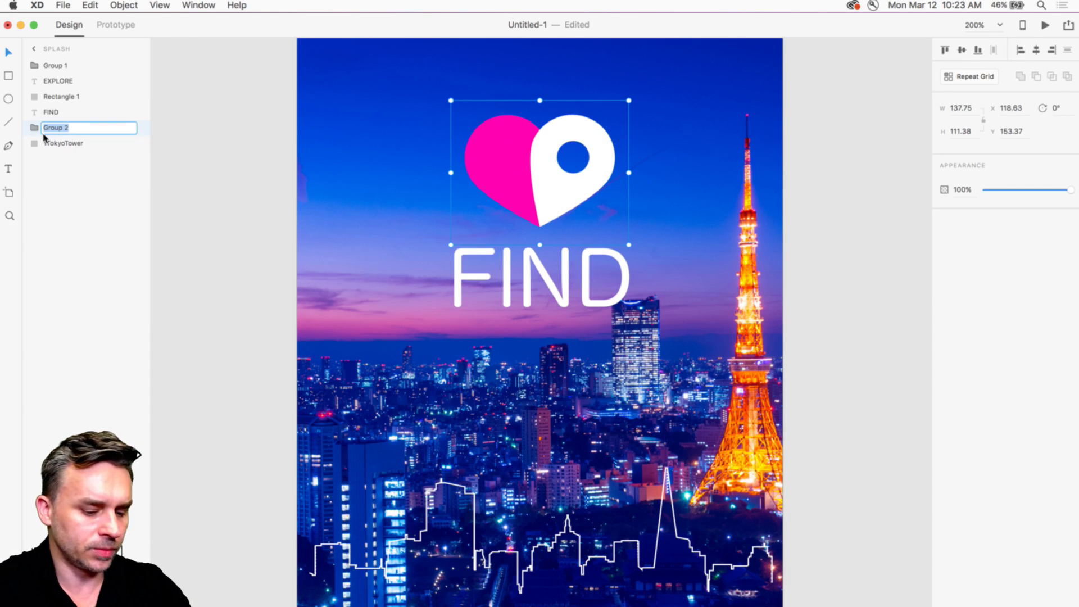
pyautogui.write('HEART')
pyautogui.press('Return')
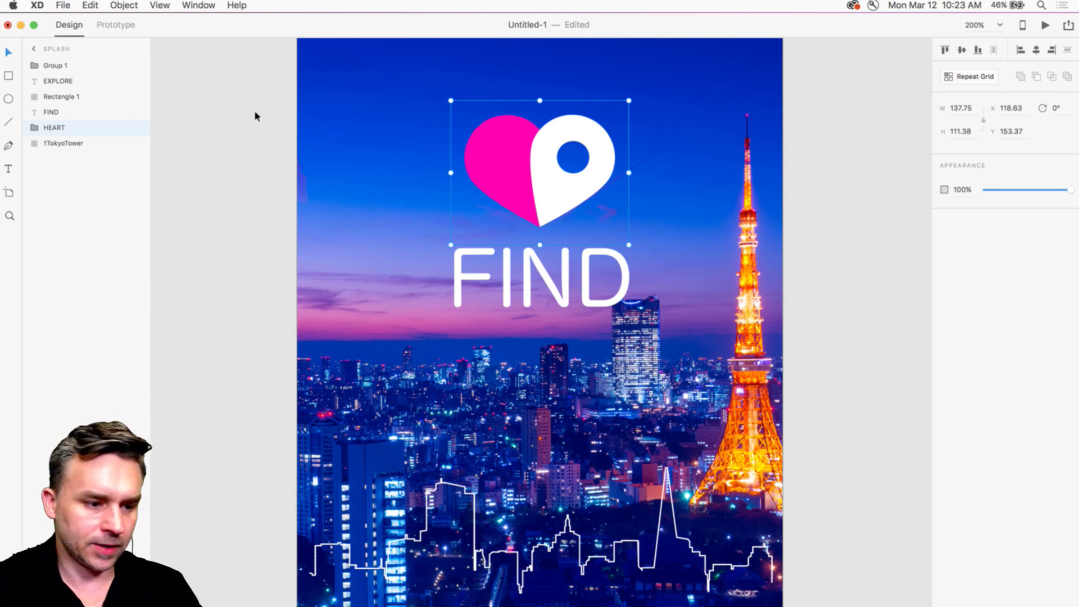
pyautogui.click(241, 127)
pyautogui.moveTo(311, 219); pyautogui.dragTo(305, 211)
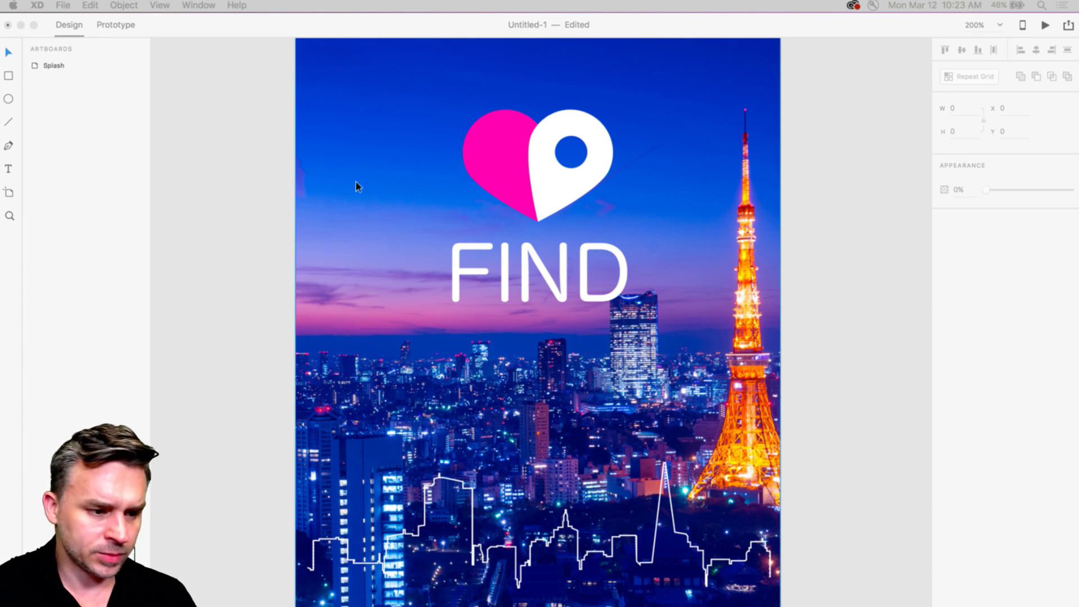
pyautogui.click(240, 147)
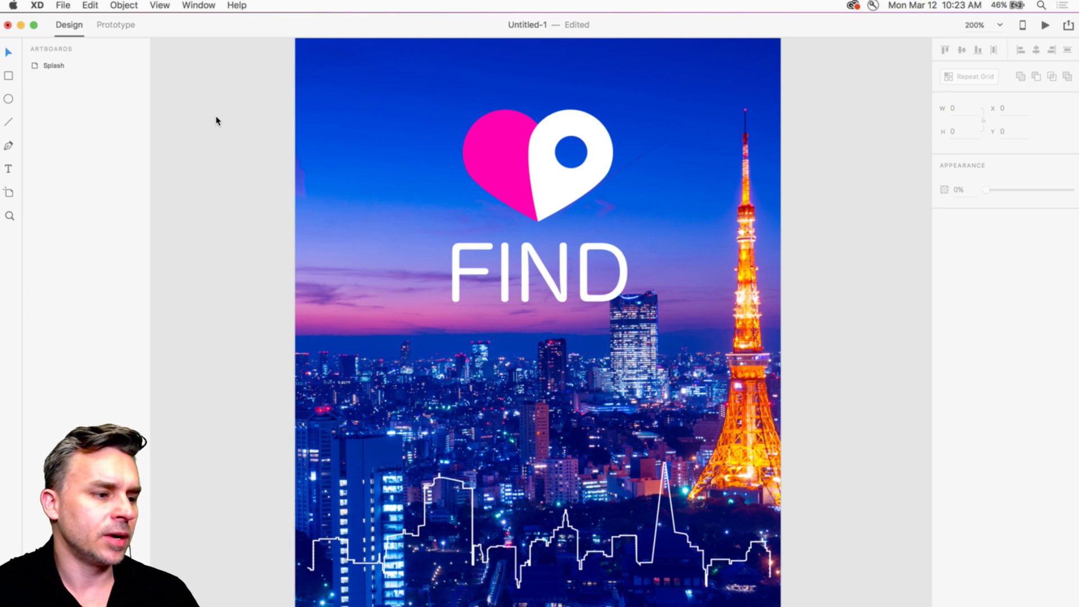
# Step: Open the Apple iOS UI kit's download page in the browser, and move and widen its window to show the full page layout
pyautogui.click(61, 5)
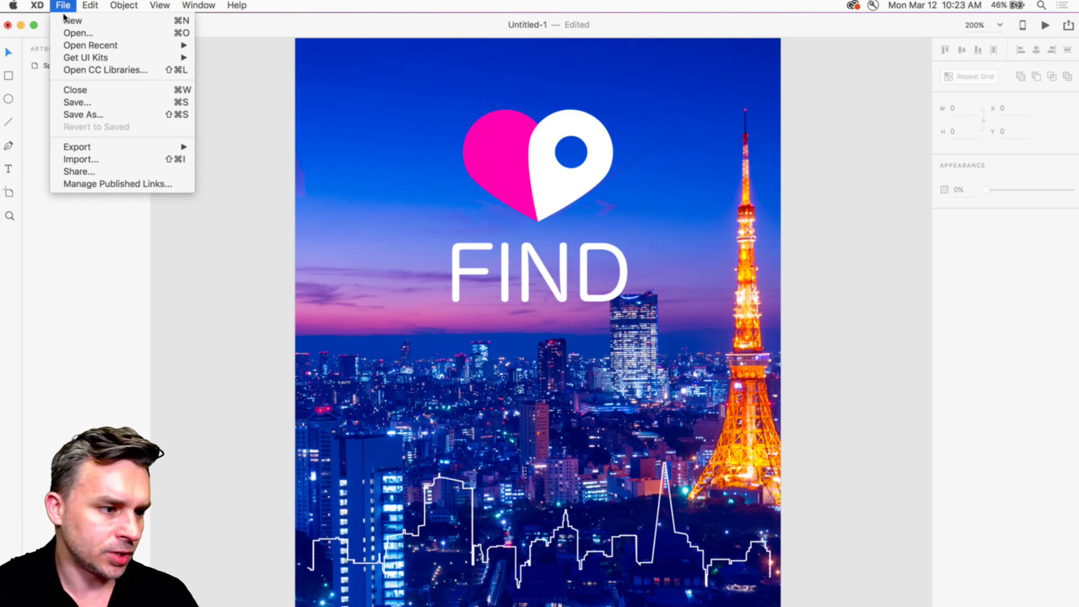
pyautogui.moveTo(58, 58)
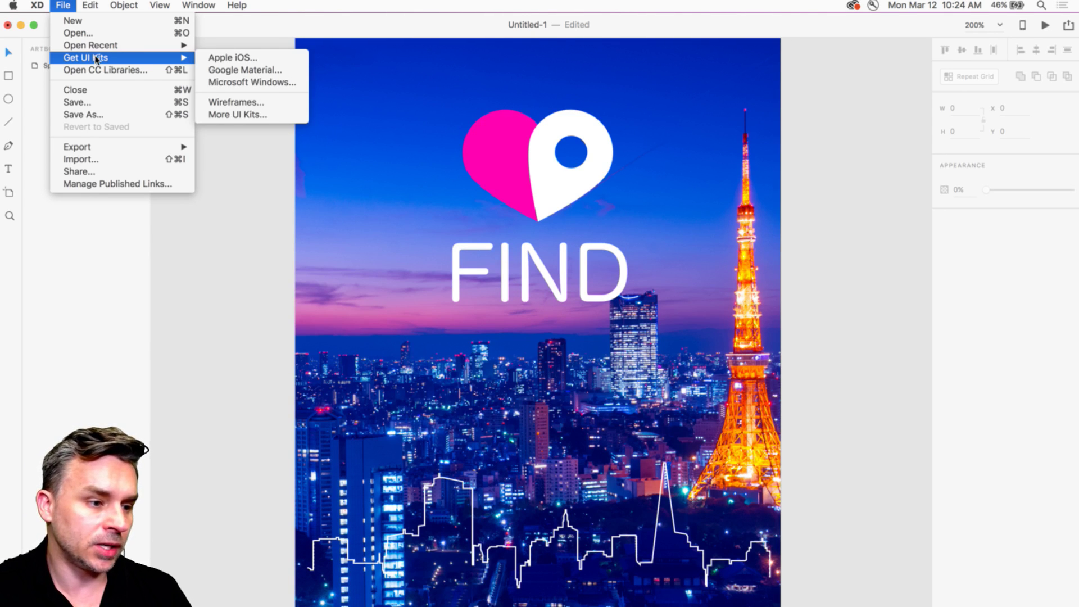
pyautogui.click(267, 58)
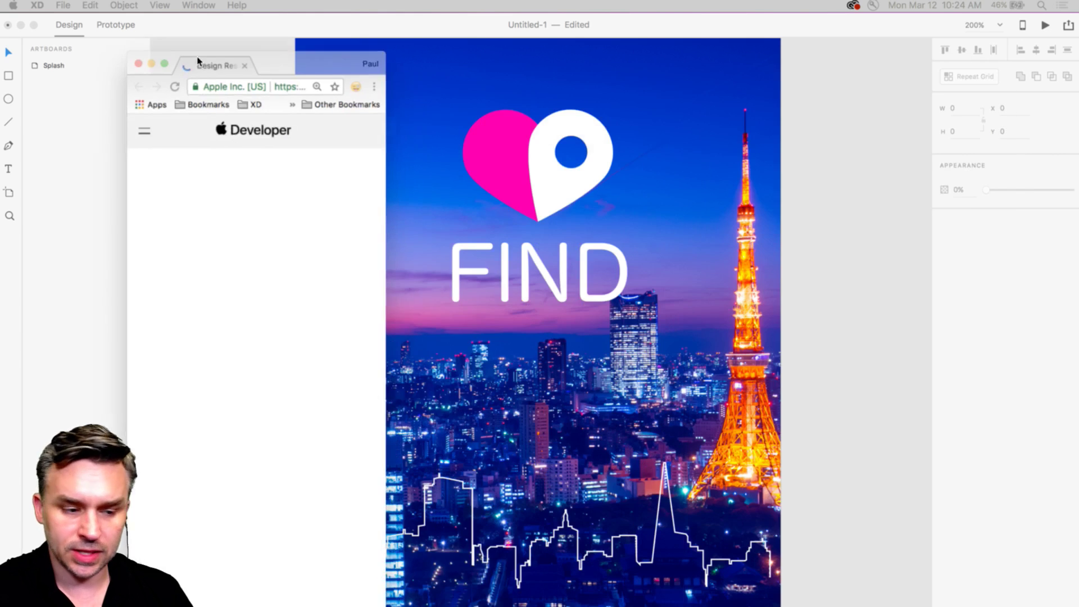
pyautogui.moveTo(188, 55); pyautogui.dragTo(320, 23)
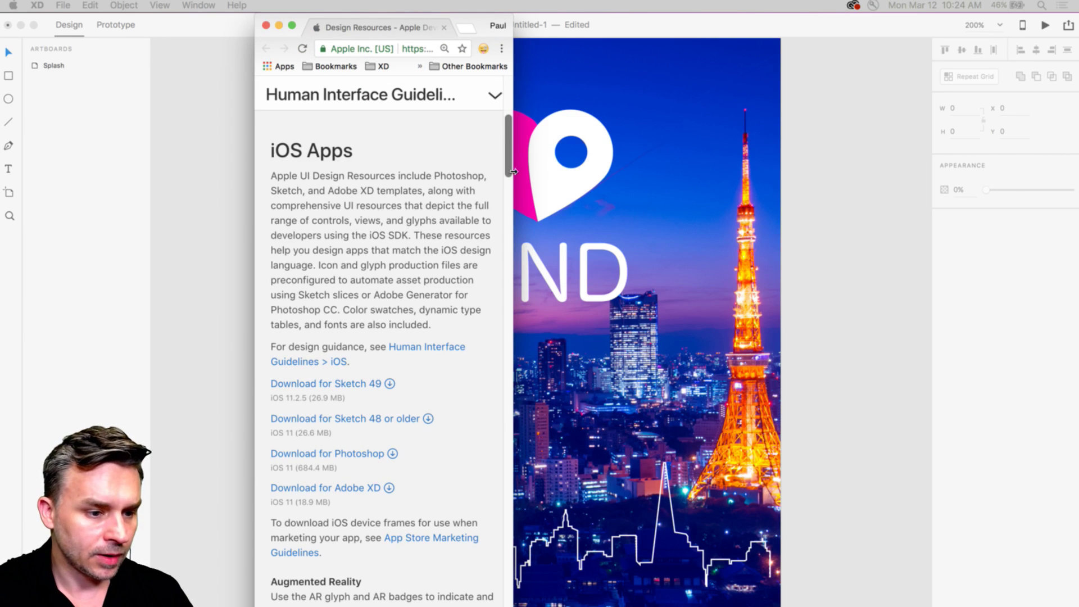
pyautogui.moveTo(516, 172); pyautogui.dragTo(909, 161)
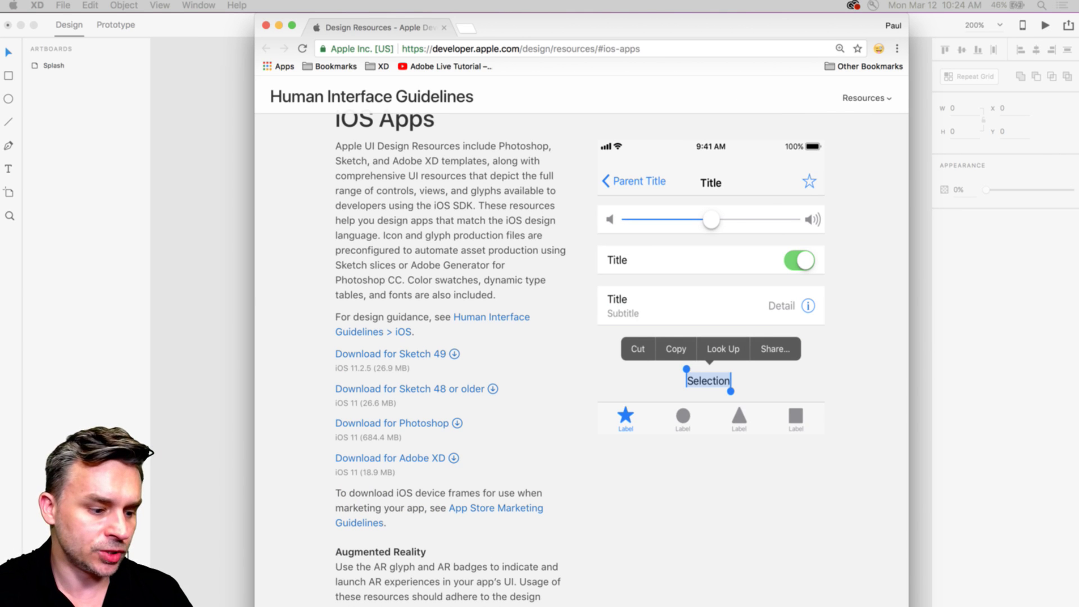
# Step: Switch to Finder, view the UI Kits folder inside the XD folder, and close the Finder window
pyautogui.press('super+Tab')
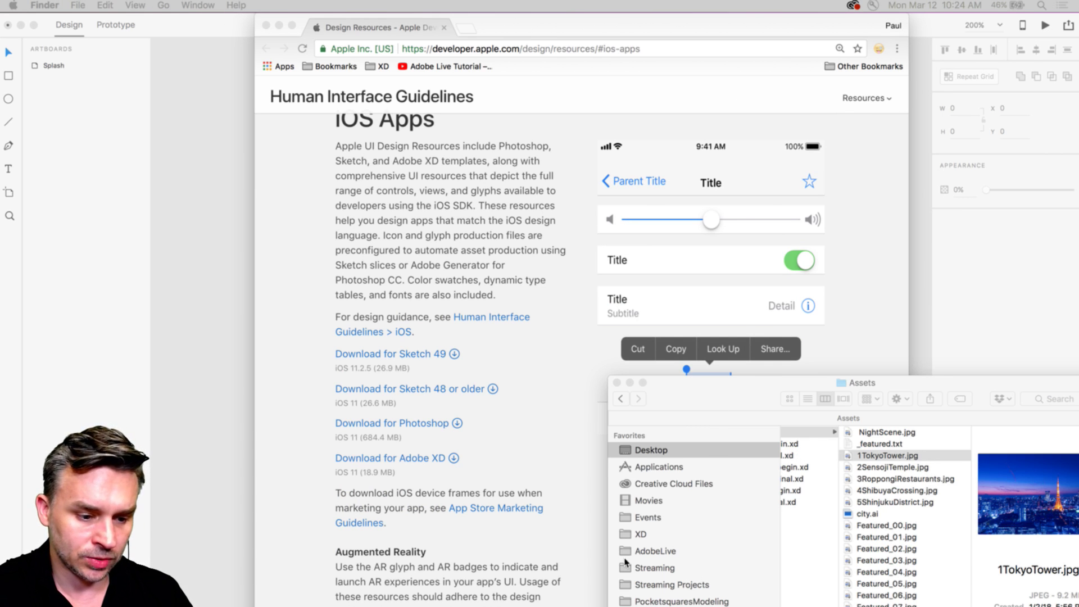
pyautogui.click(632, 534)
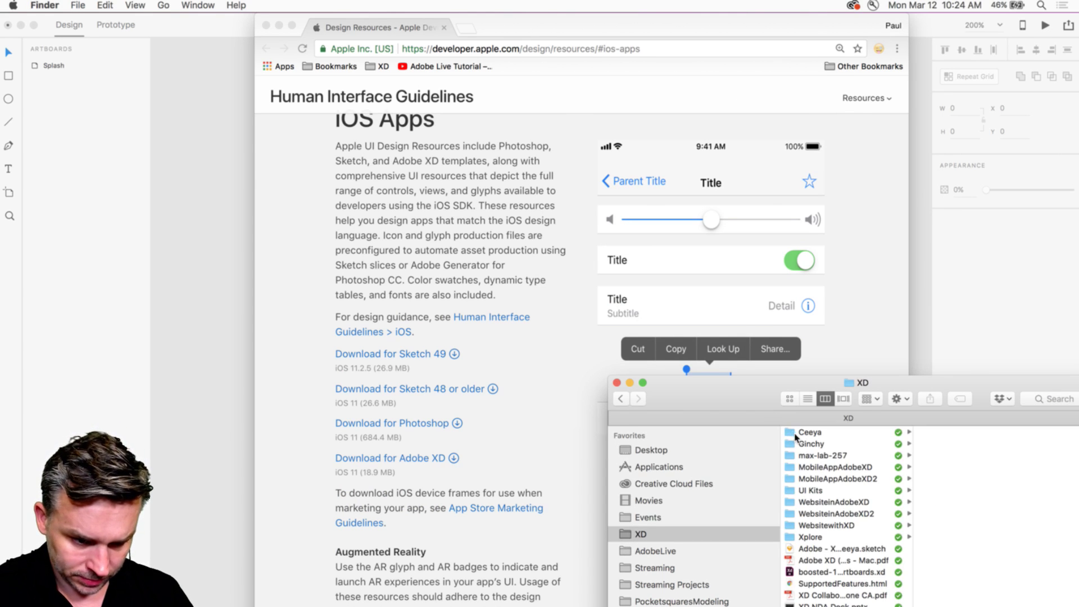
pyautogui.click(807, 490)
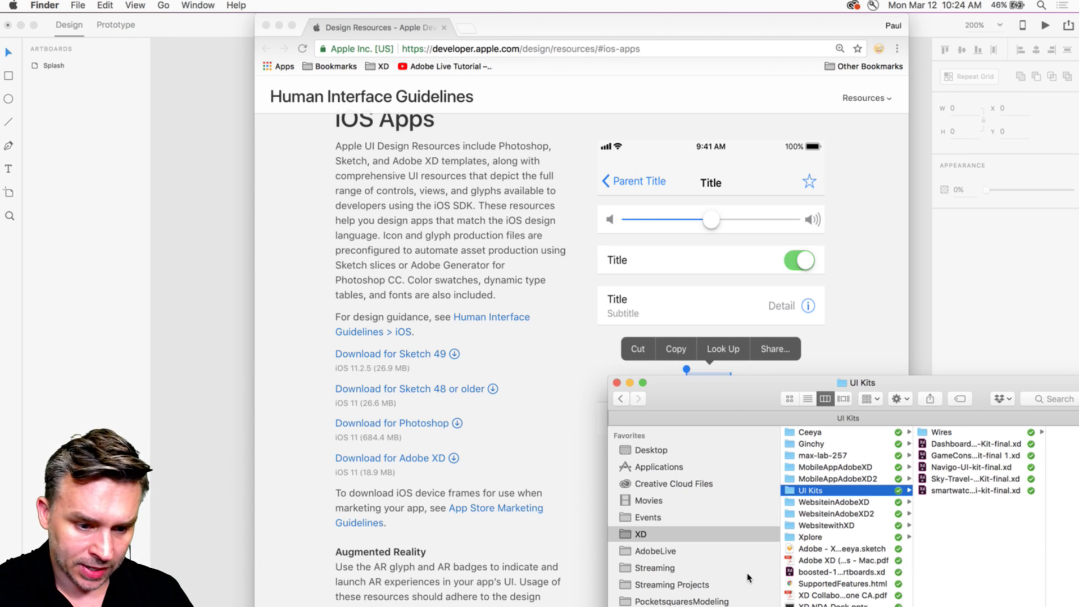
pyautogui.click(617, 383)
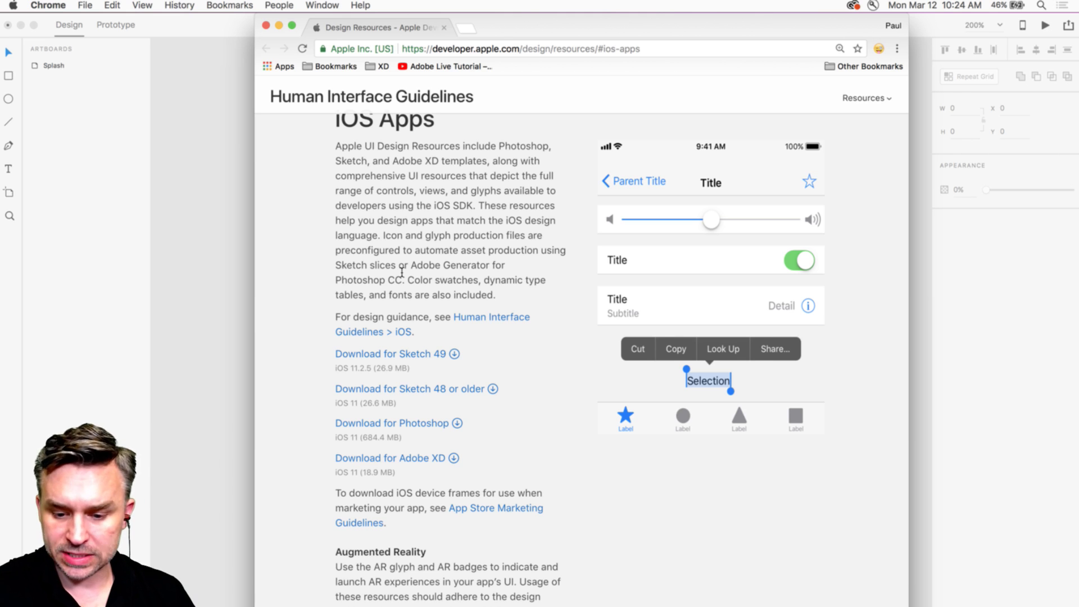
# Step: Look over the iOS Apps download links on the Apple design resources page and close the browser window
pyautogui.scroll(-1, 380, 218)
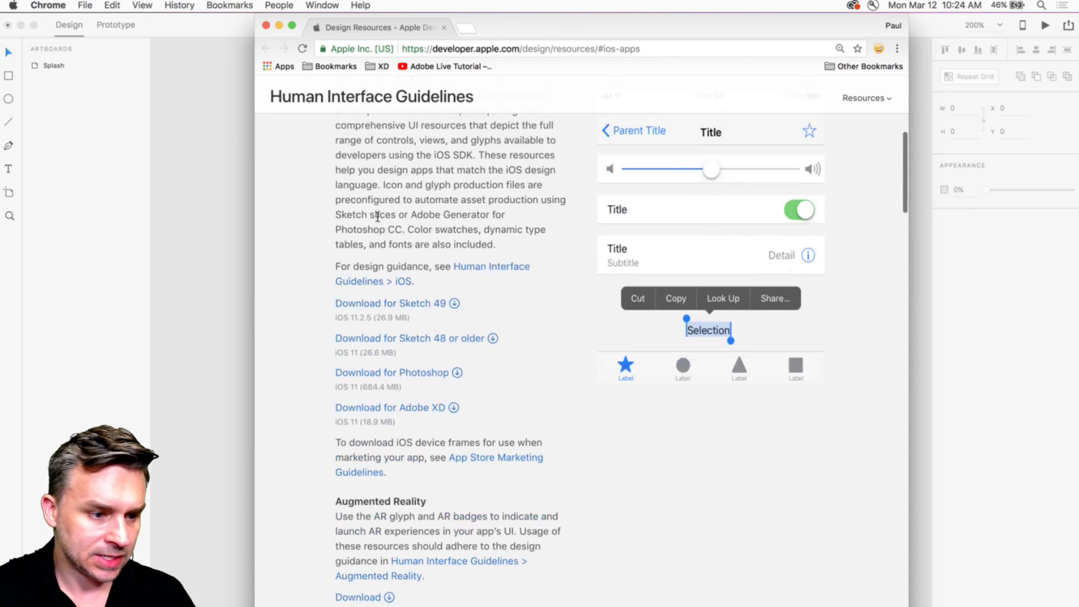
pyautogui.scroll(2, 378, 214)
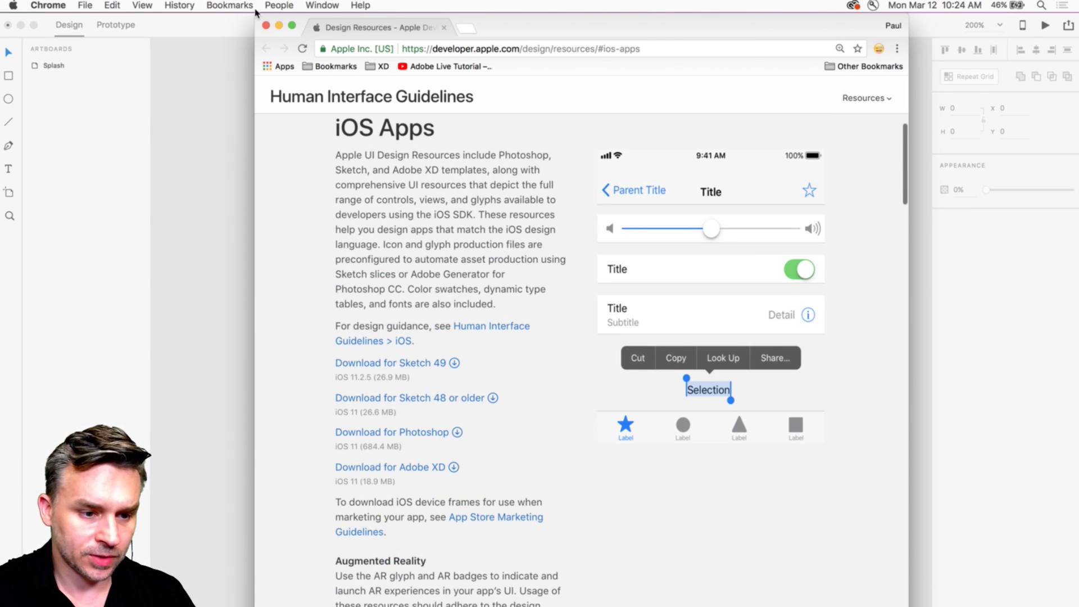
pyautogui.click(266, 25)
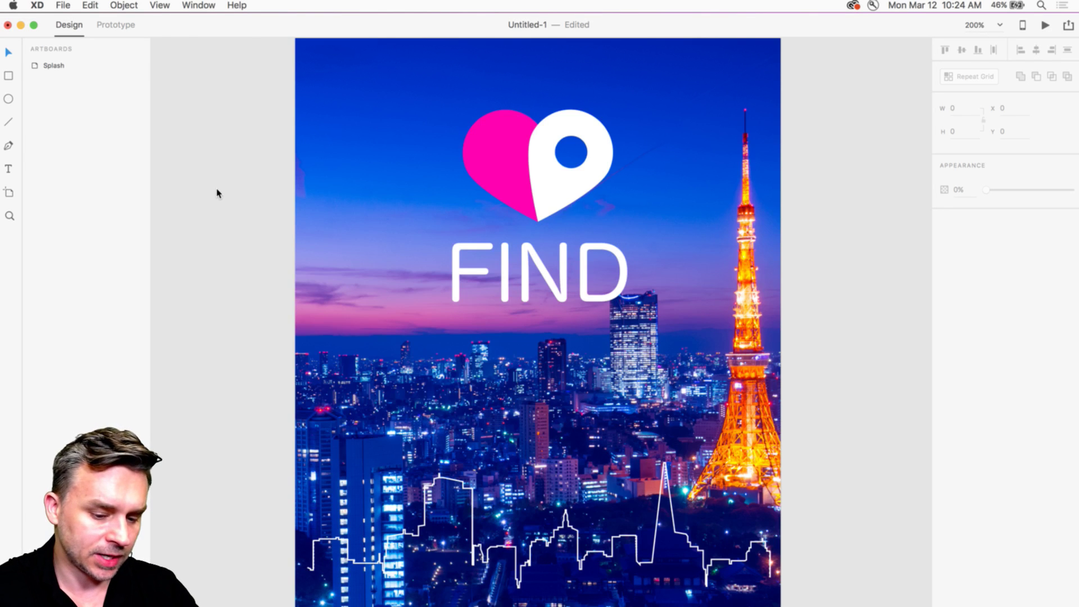
# Step: Show the whole Splash artboard, from sky to EXPLORE button, with free canvas around it
pyautogui.press('super+0')
pyautogui.hscroll(5, 231, 169)
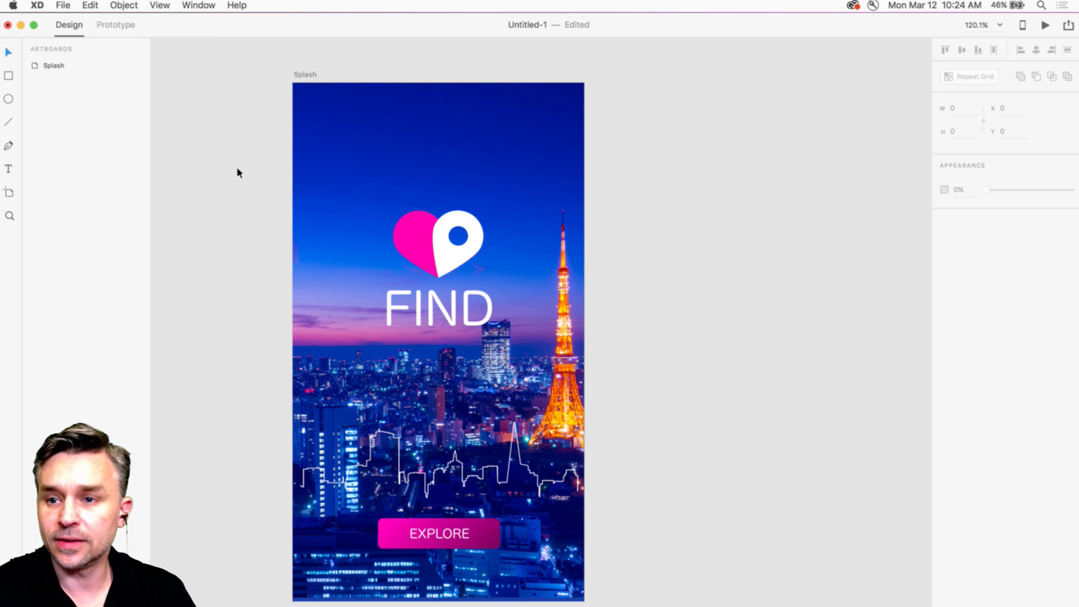
pyautogui.hscroll(-5, 237, 172)
pyautogui.hscroll(3, 352, 180)
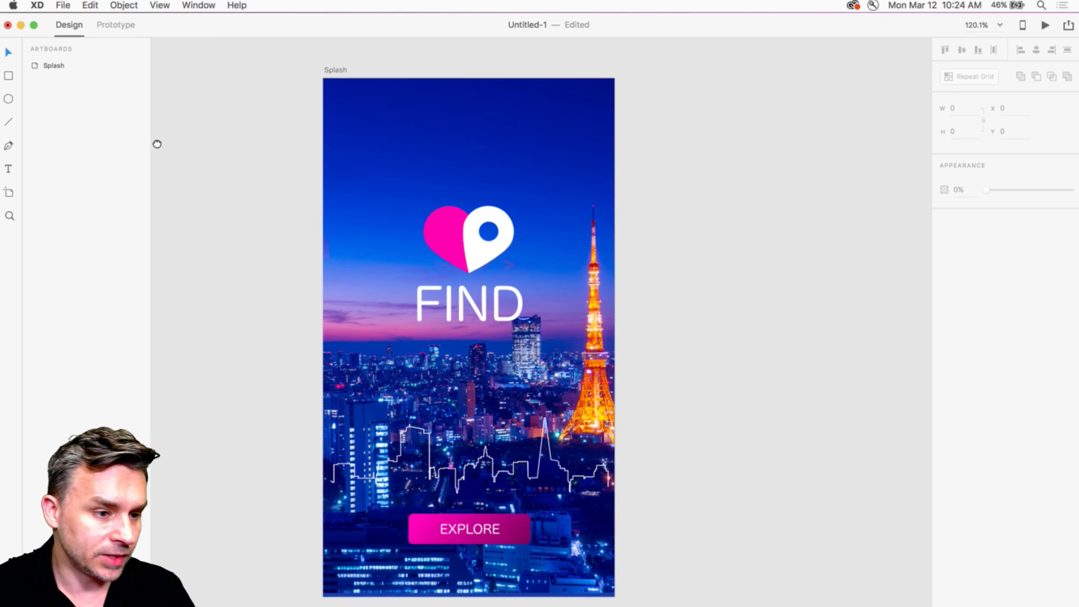
pyautogui.moveTo(156, 143); pyautogui.dragTo(113, 149)
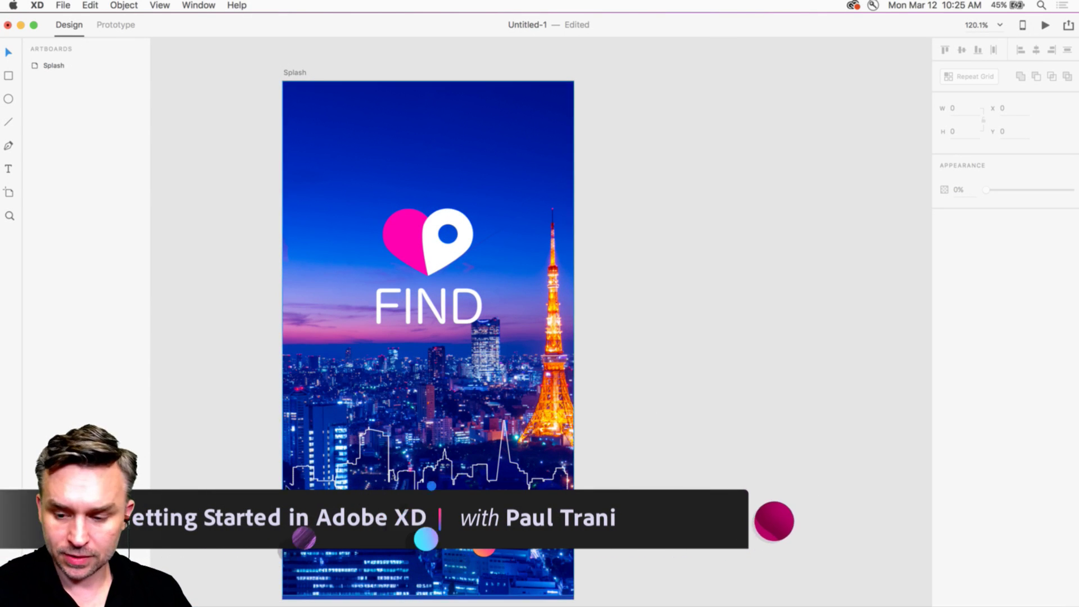
pyautogui.moveTo(209, 233); pyautogui.dragTo(269, 216)
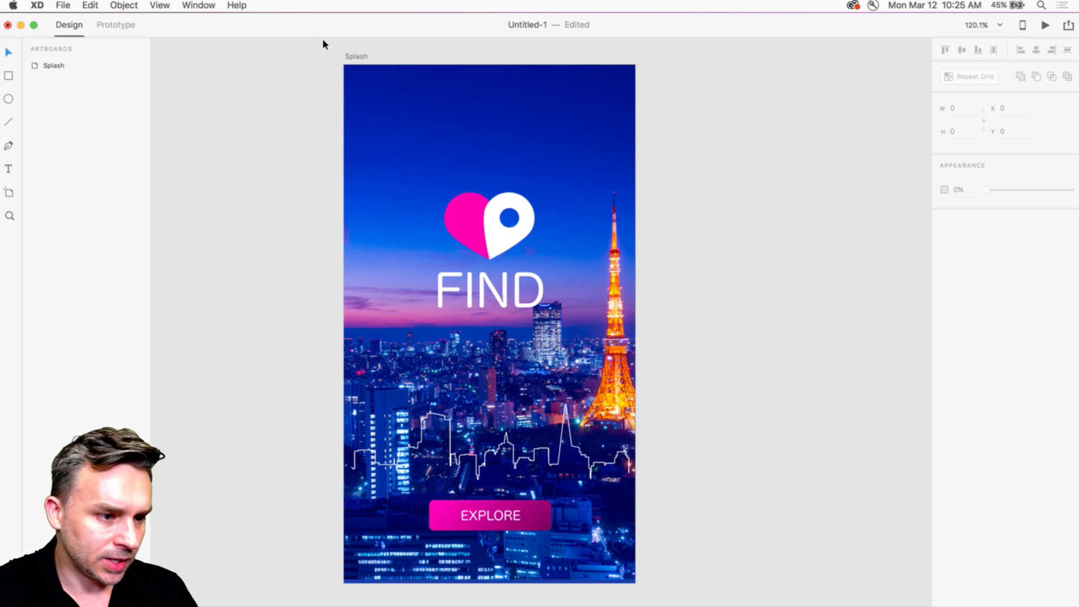
# Step: Save the document as FIND.xd on the Desktop
pyautogui.press('super+s')
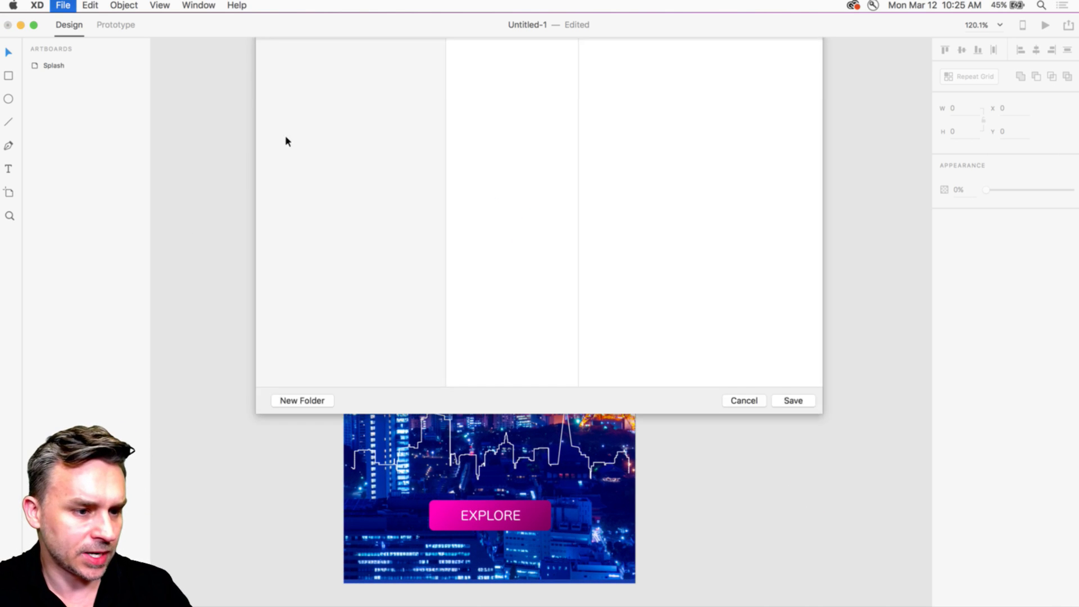
pyautogui.write('FIND.xd')
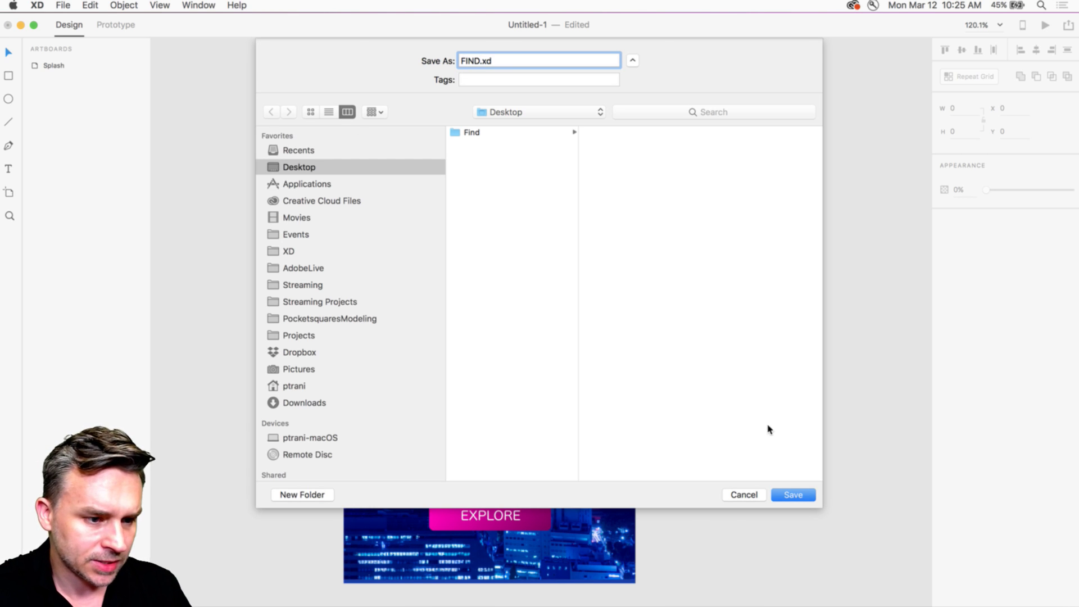
pyautogui.click(474, 135)
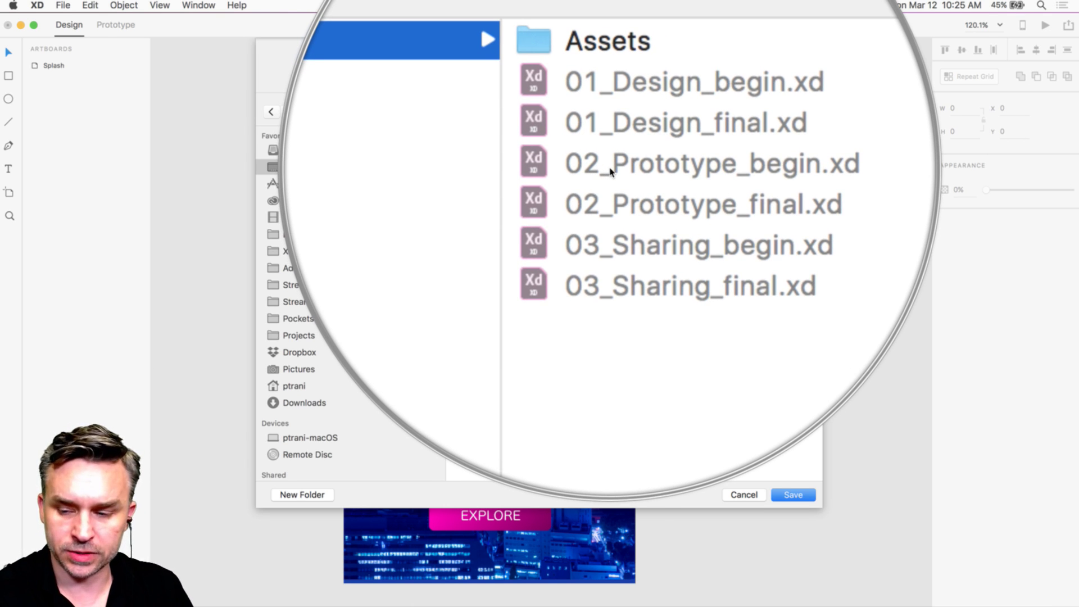
pyautogui.click(498, 172)
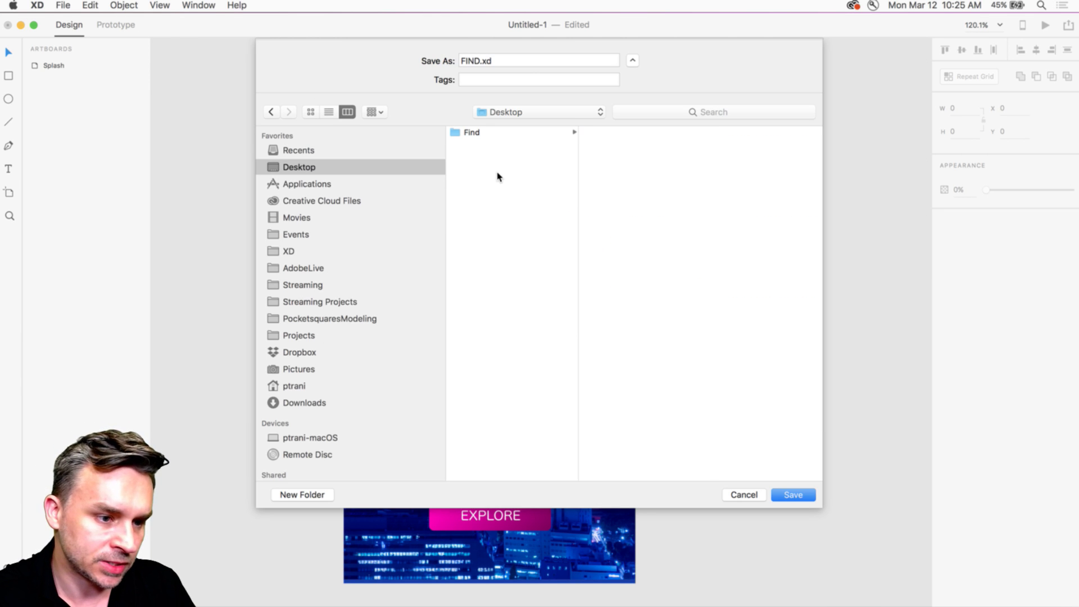
pyautogui.click(798, 496)
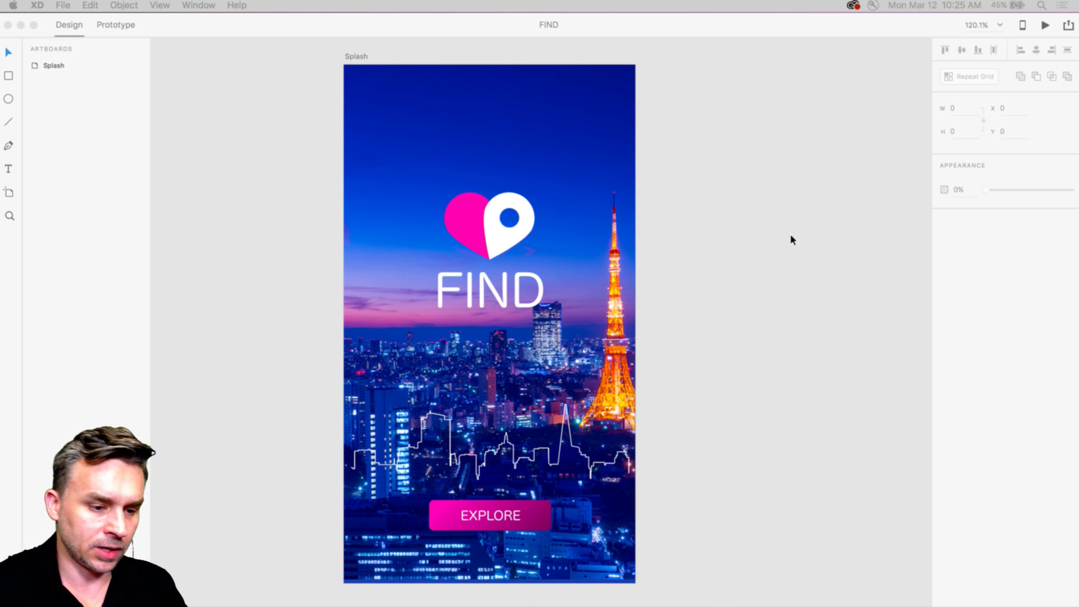
pyautogui.click(245, 206)
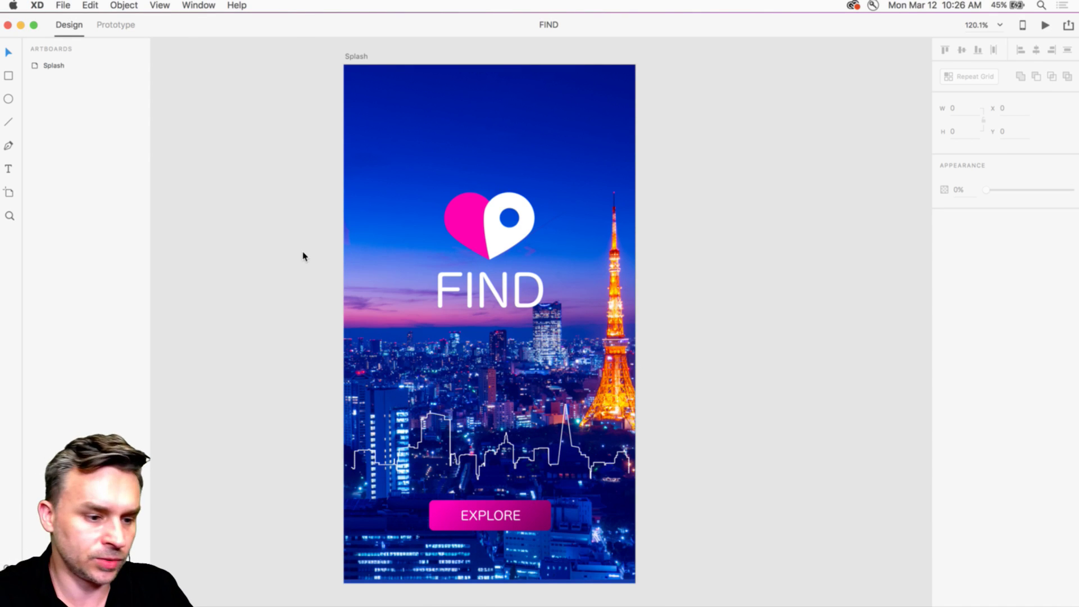
# Step: Duplicate the Splash artboard so the copy sits beside the original
pyautogui.click(350, 57)
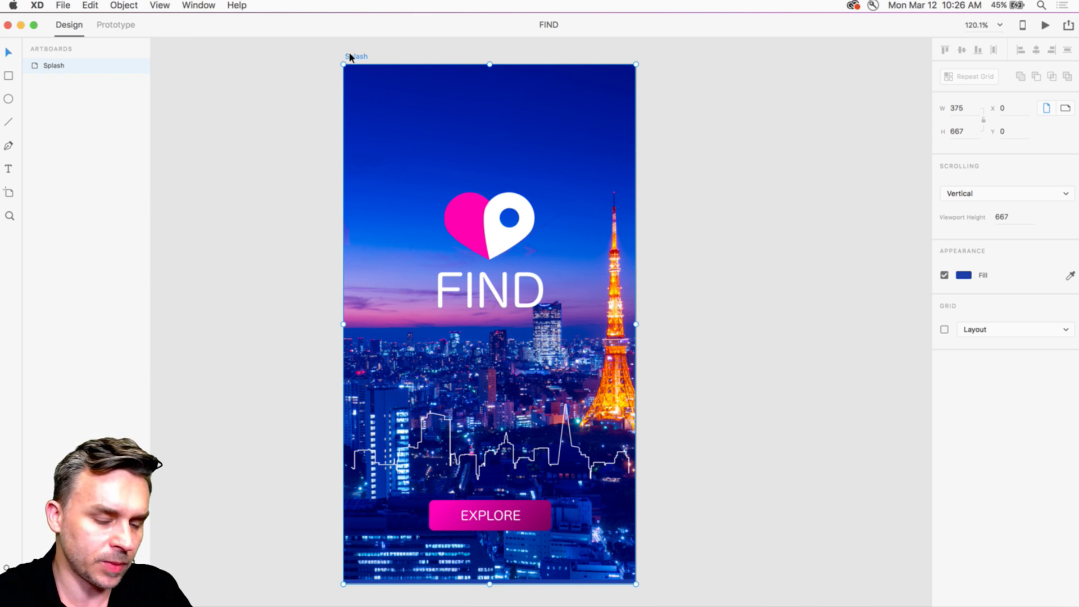
pyautogui.press('super+d')
pyautogui.moveTo(350, 139); pyautogui.dragTo(473, 149)
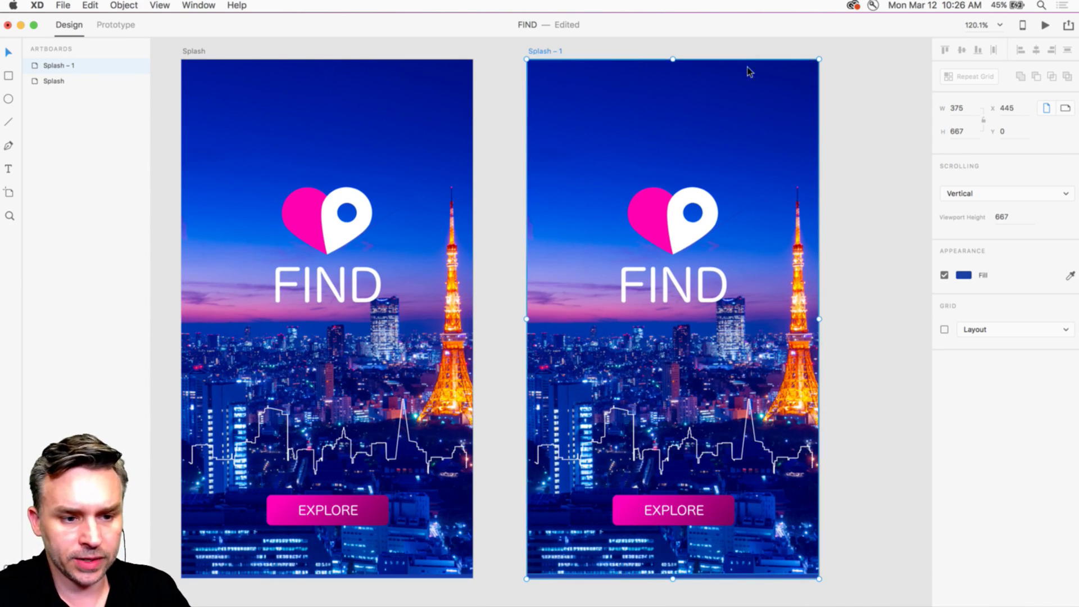
# Step: Delete the heart logo, FIND text, EXPLORE label, button rectangle and skyline from the duplicated artboard, keeping only the Tokyo Tower photo
pyautogui.click(655, 219)
pyautogui.press('Delete')
pyautogui.click(663, 287)
pyautogui.press('Delete')
pyautogui.click(677, 511)
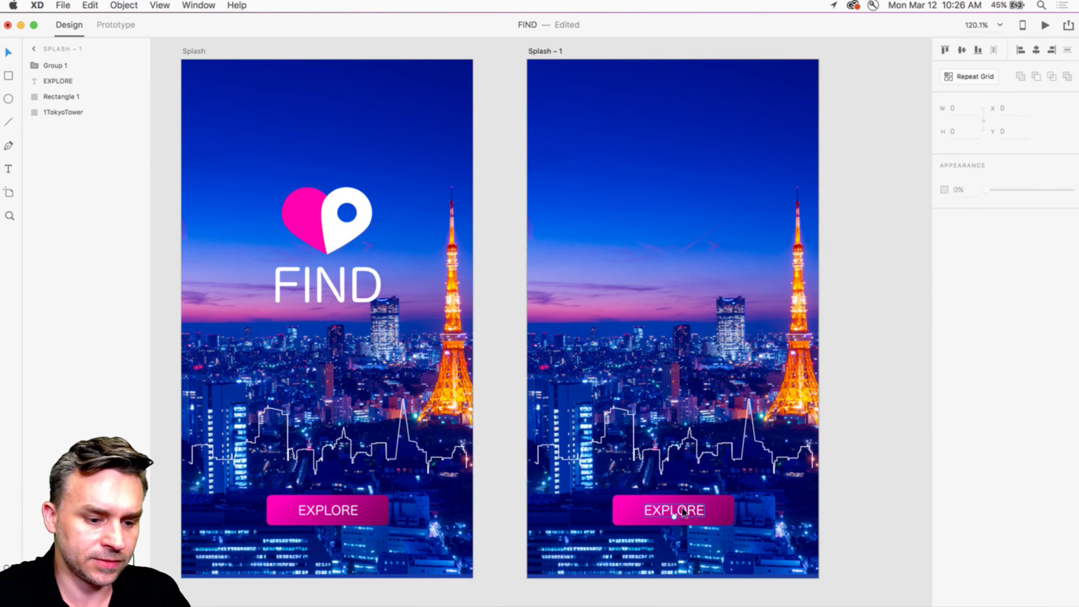
pyautogui.press('Delete')
pyautogui.click(635, 513)
pyautogui.press('Delete')
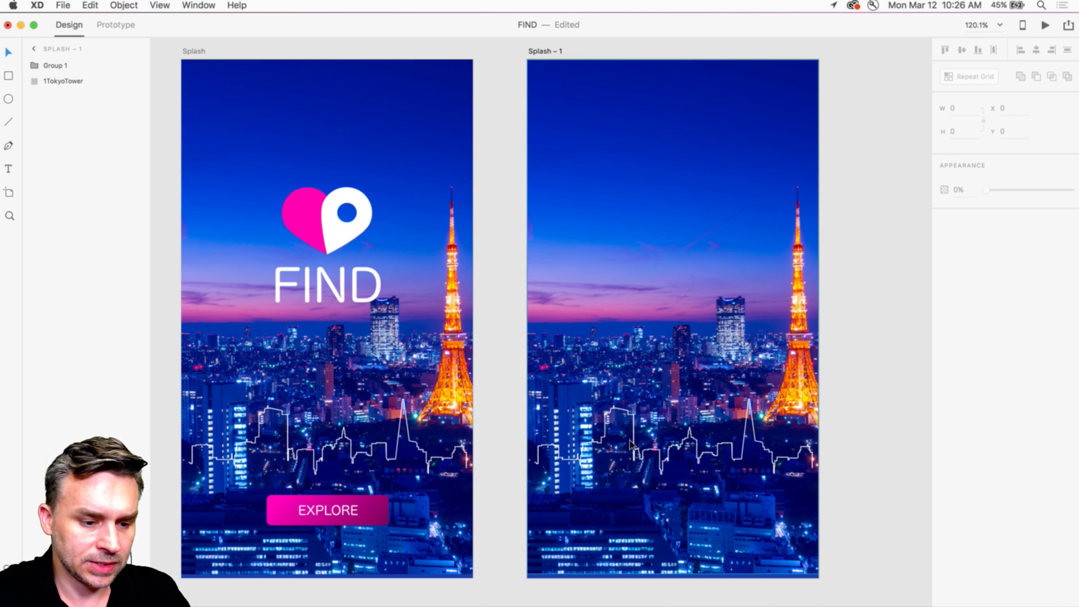
pyautogui.click(630, 444)
pyautogui.press('Delete')
pyautogui.click(622, 321)
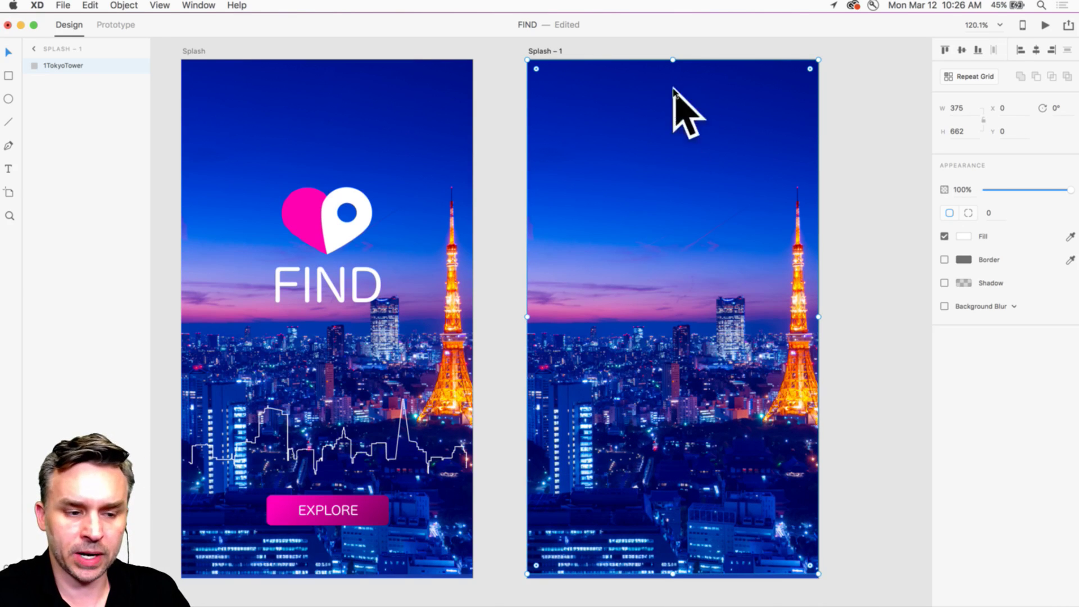
pyautogui.moveTo(672, 60)
pyautogui.mouseDown()
pyautogui.moveTo(691, 320)
pyautogui.moveTo(679, 57)
pyautogui.mouseUp()
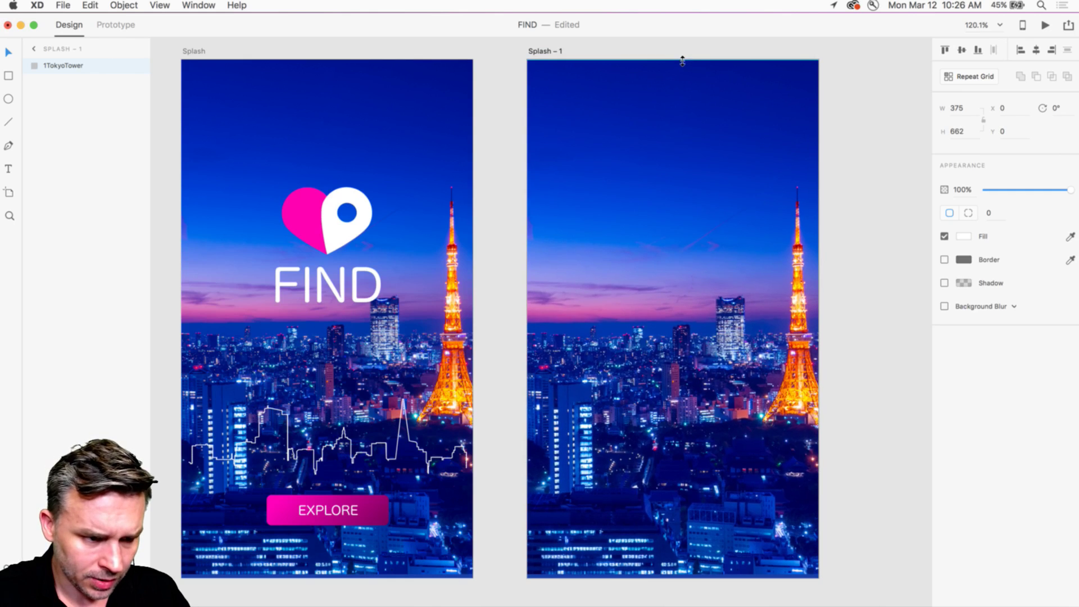
# Step: Rename the duplicated Splash artboard as Menu and deselect it
pyautogui.doubleClick(551, 51)
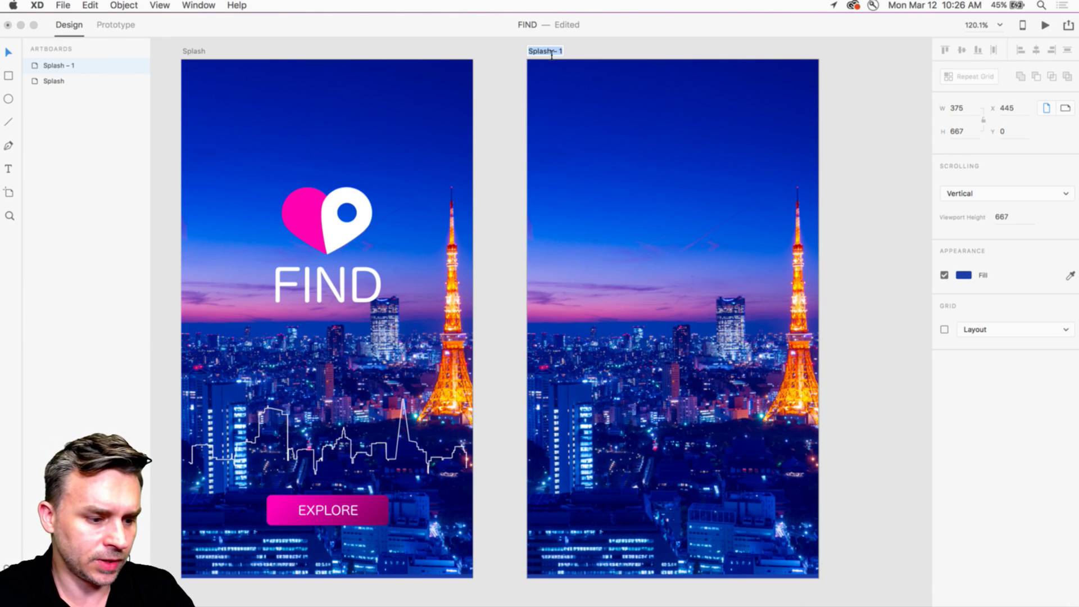
pyautogui.write('E')
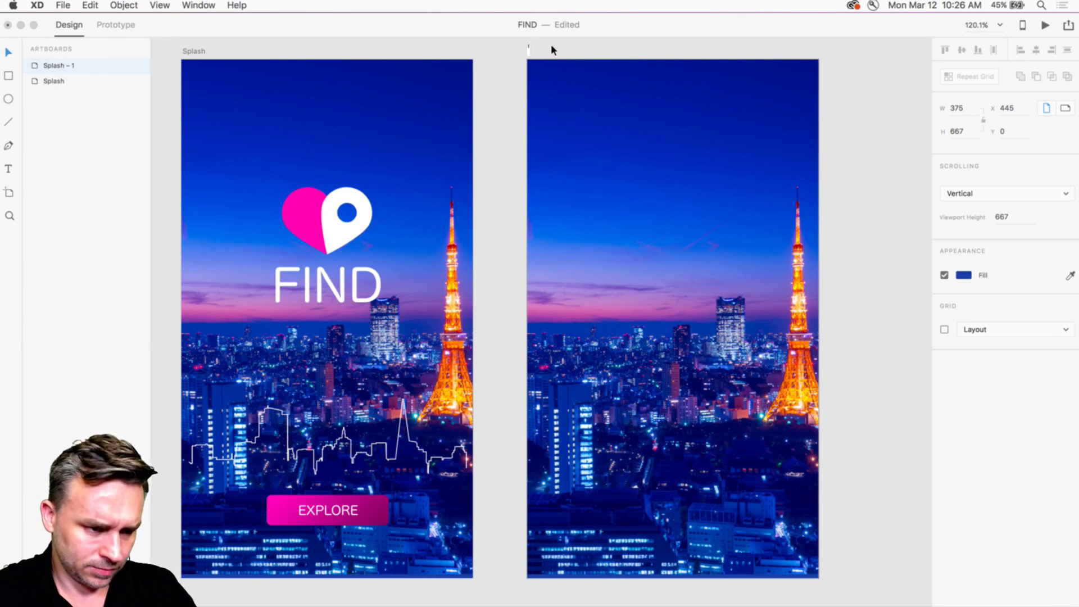
pyautogui.write('enu')
pyautogui.press('Return')
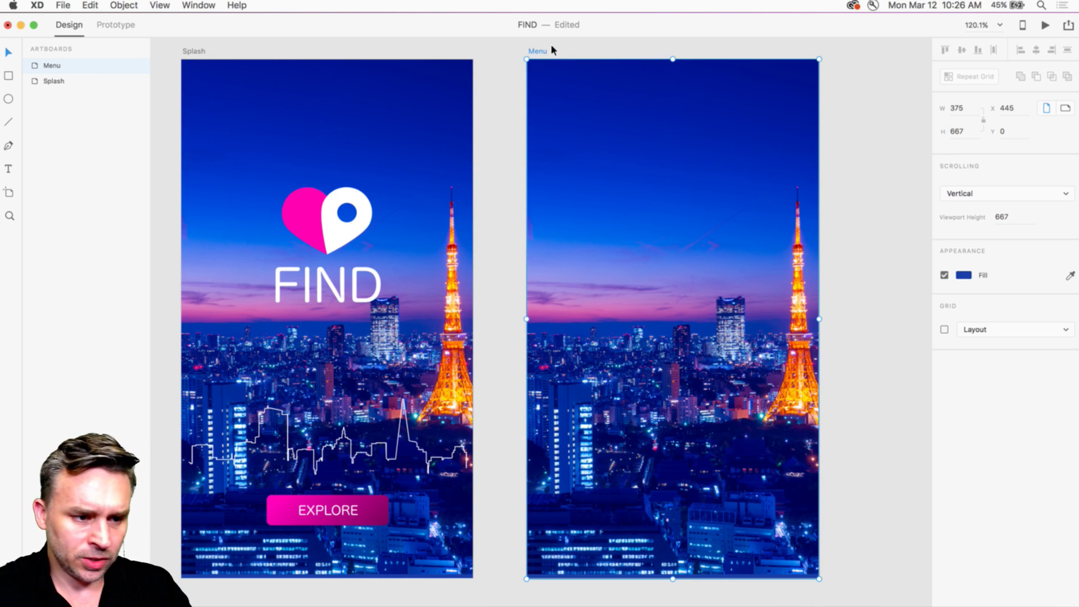
pyautogui.click(551, 51)
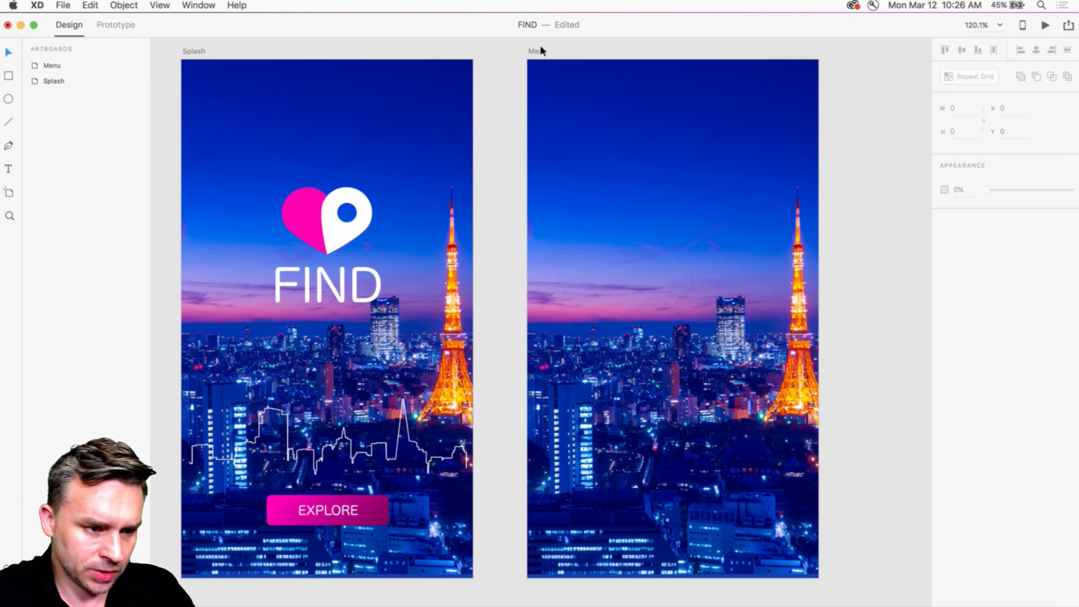
# Step: Try shortening the Menu artboard to a height of about 318, undo the resize and deselect the artboard
pyautogui.click(541, 51)
pyautogui.moveTo(581, 133)
pyautogui.mouseDown()
pyautogui.moveTo(545, 150)
pyautogui.moveTo(587, 149)
pyautogui.mouseUp()
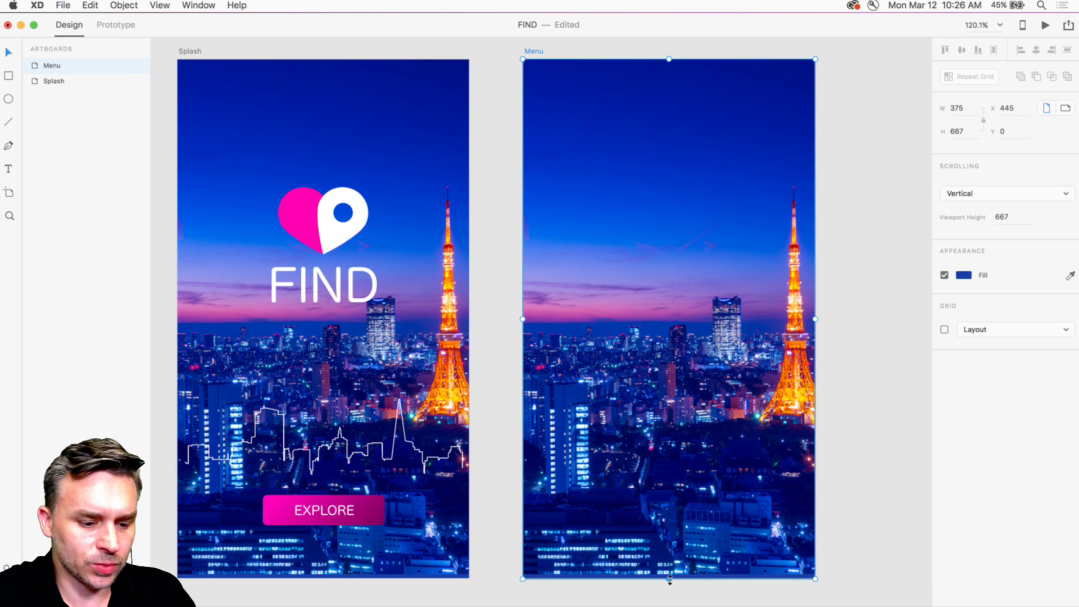
pyautogui.moveTo(669, 581); pyautogui.dragTo(645, 305)
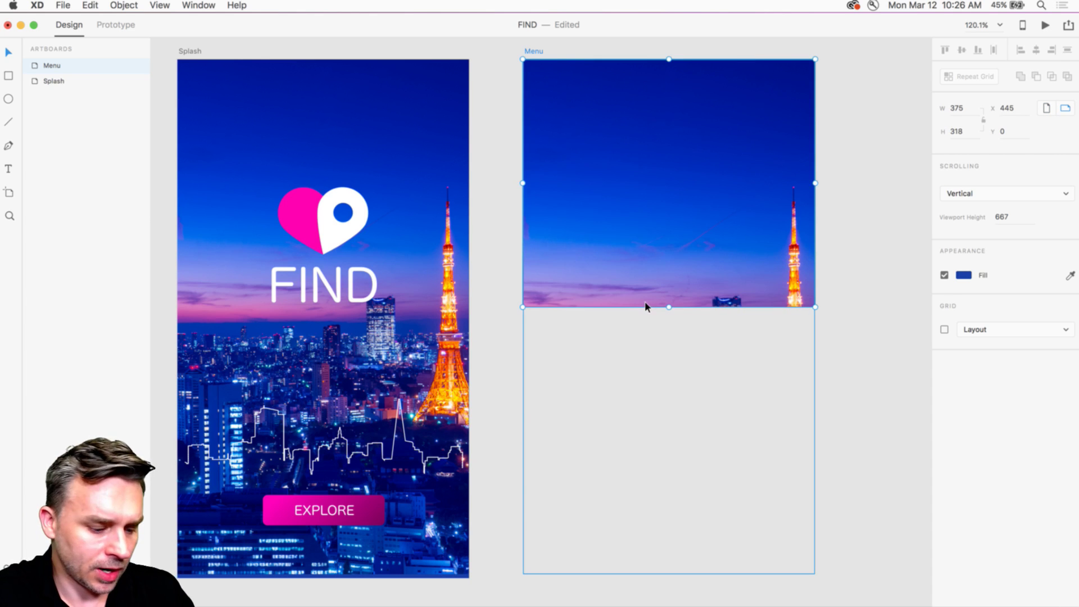
pyautogui.press('super+z')
pyautogui.click(575, 125)
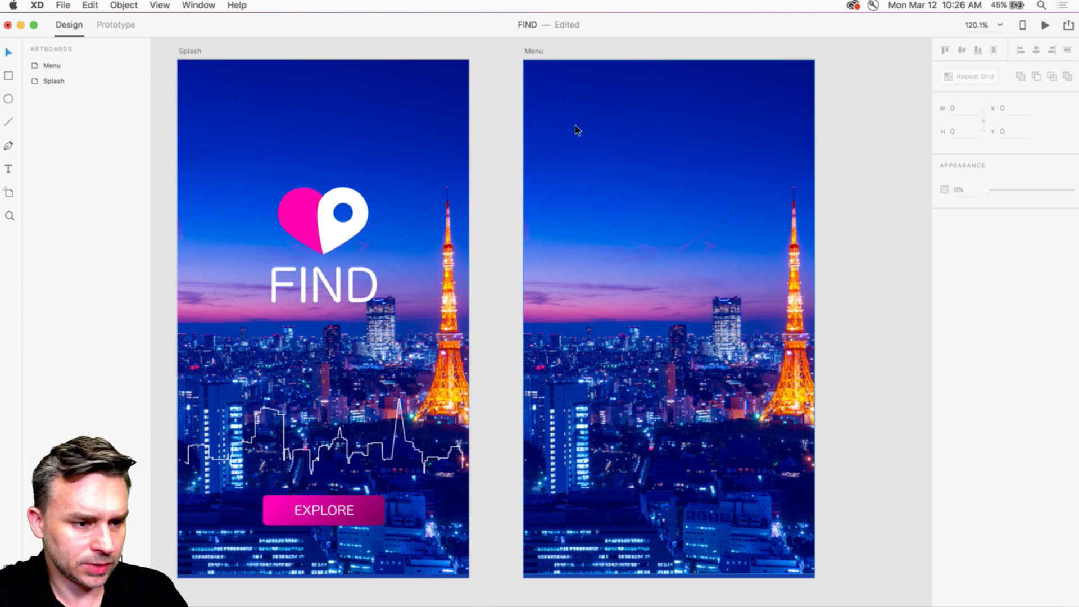
# Step: Crop the Menu artboard's Tokyo Tower photo to a full-width banner 89 high, starting at Y 90
pyautogui.moveTo(669, 576); pyautogui.dragTo(646, 198)
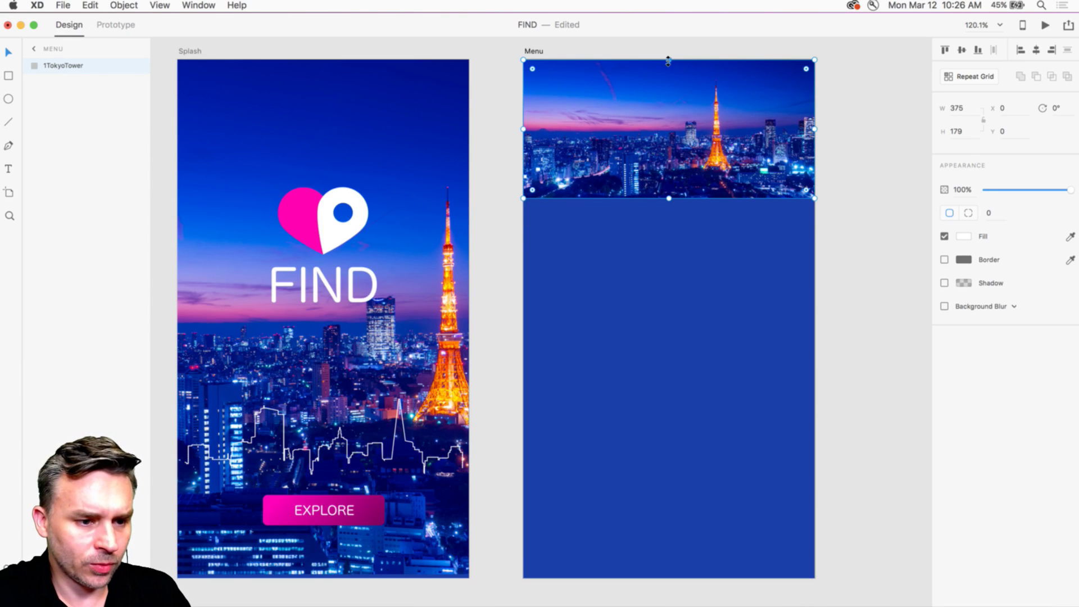
pyautogui.moveTo(668, 61); pyautogui.dragTo(668, 130)
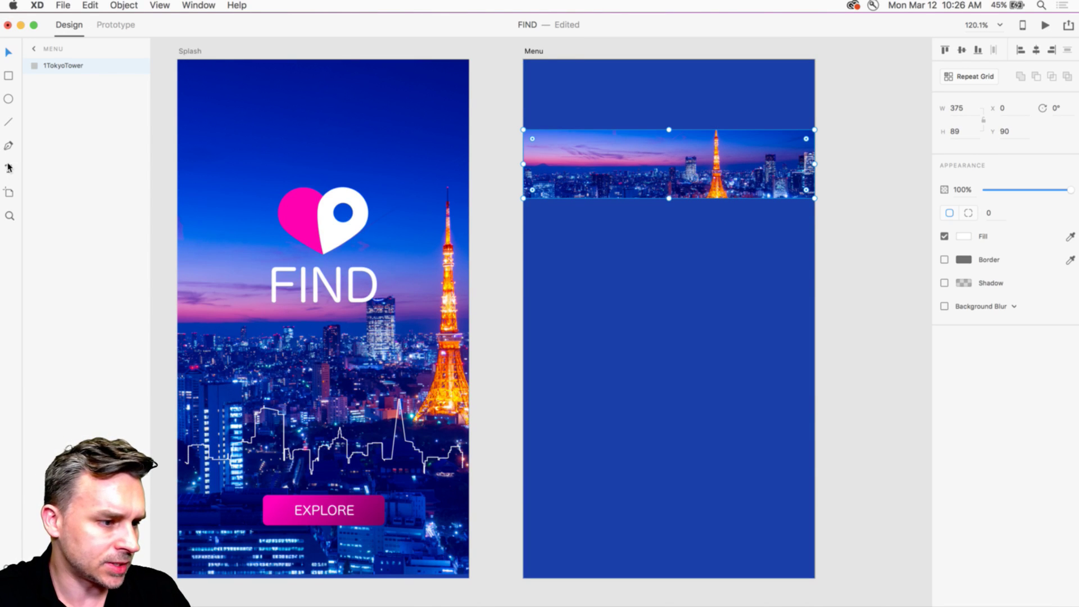
pyautogui.click(9, 167)
pyautogui.click(9, 54)
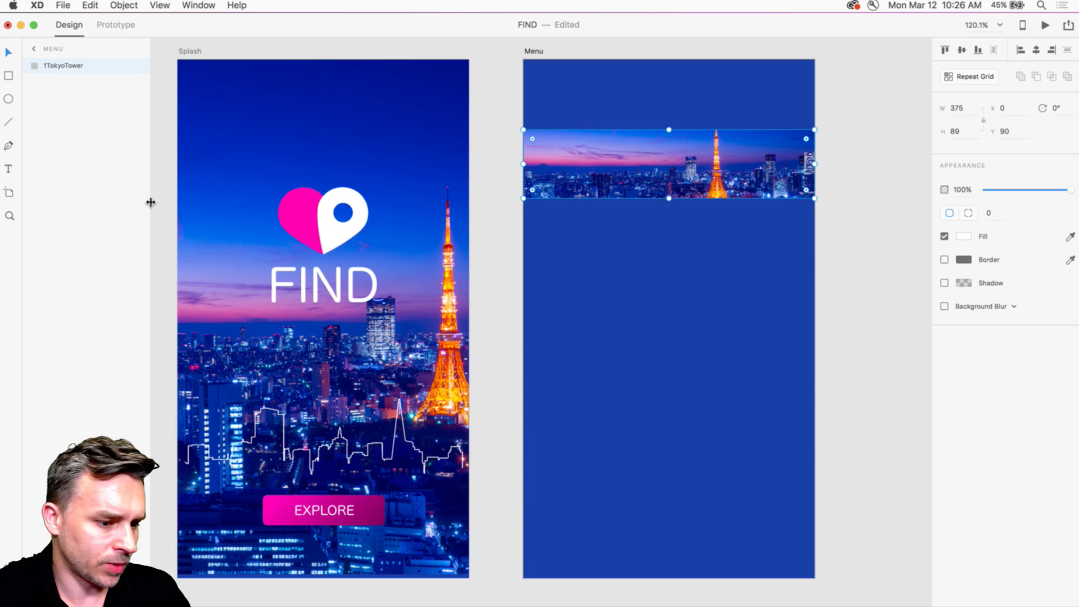
# Step: Copy the EXPLORE label from the Splash artboard and center it on the Menu artboard's Tokyo Tower banner
pyautogui.click(324, 511)
pyautogui.click(612, 166)
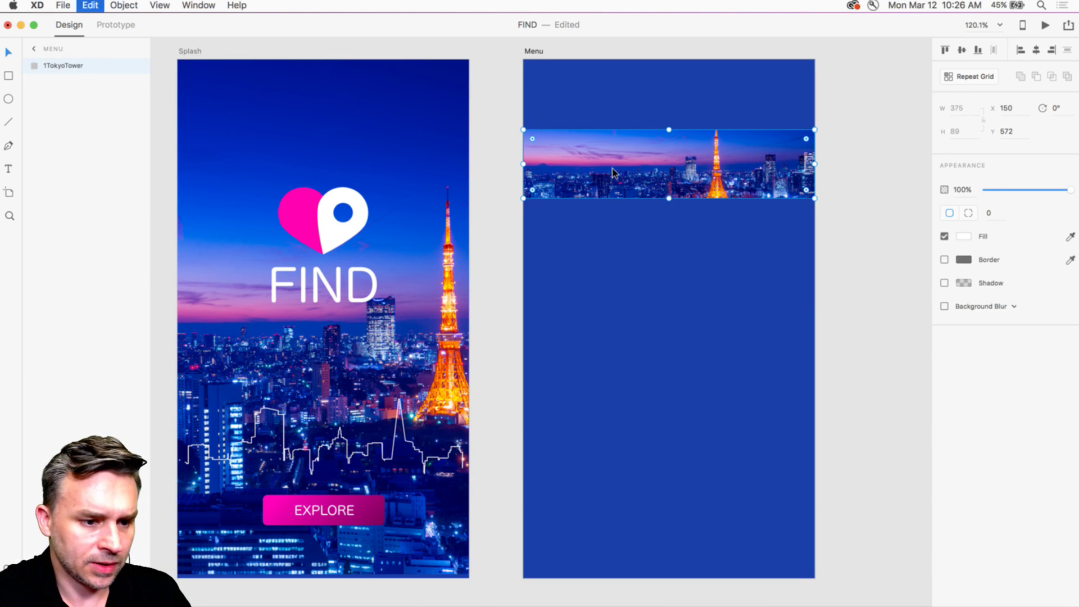
pyautogui.press('super+v')
pyautogui.moveTo(660, 510); pyautogui.dragTo(658, 161)
pyautogui.click(616, 153)
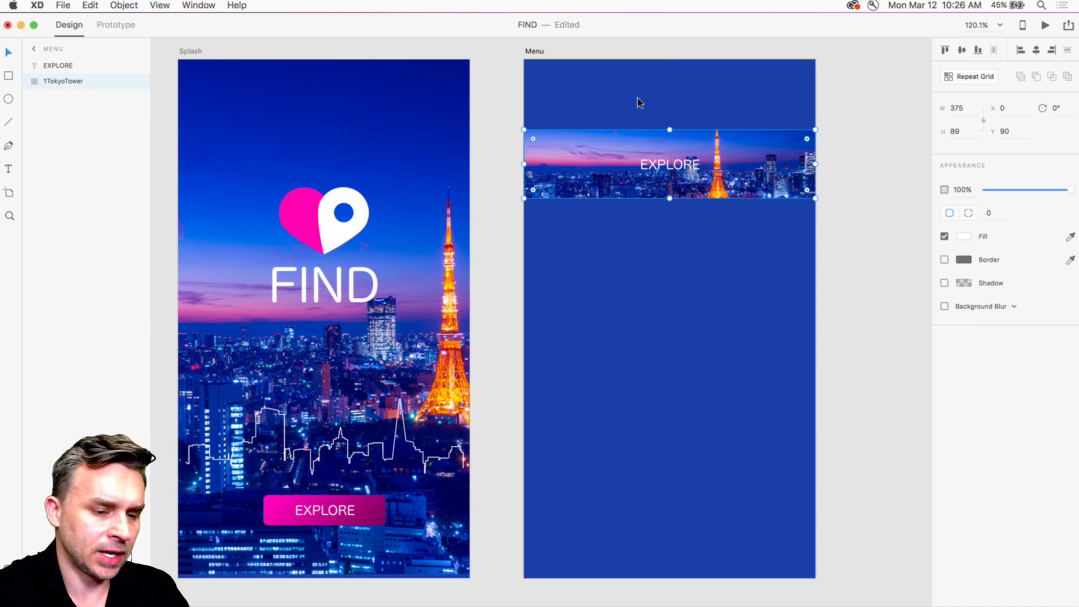
# Step: Duplicate the Tokyo Tower banner with its EXPLORE label and place the copy directly below at Y 179
pyautogui.moveTo(637, 98); pyautogui.dragTo(699, 213)
pyautogui.press('super+c')
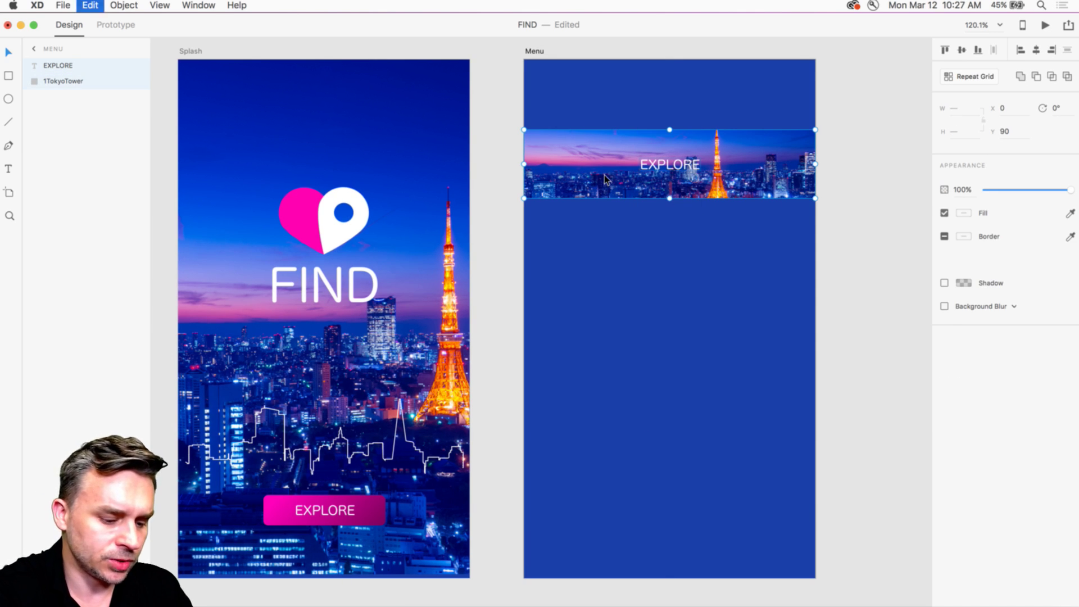
pyautogui.press('super+v')
pyautogui.moveTo(579, 150); pyautogui.dragTo(585, 225)
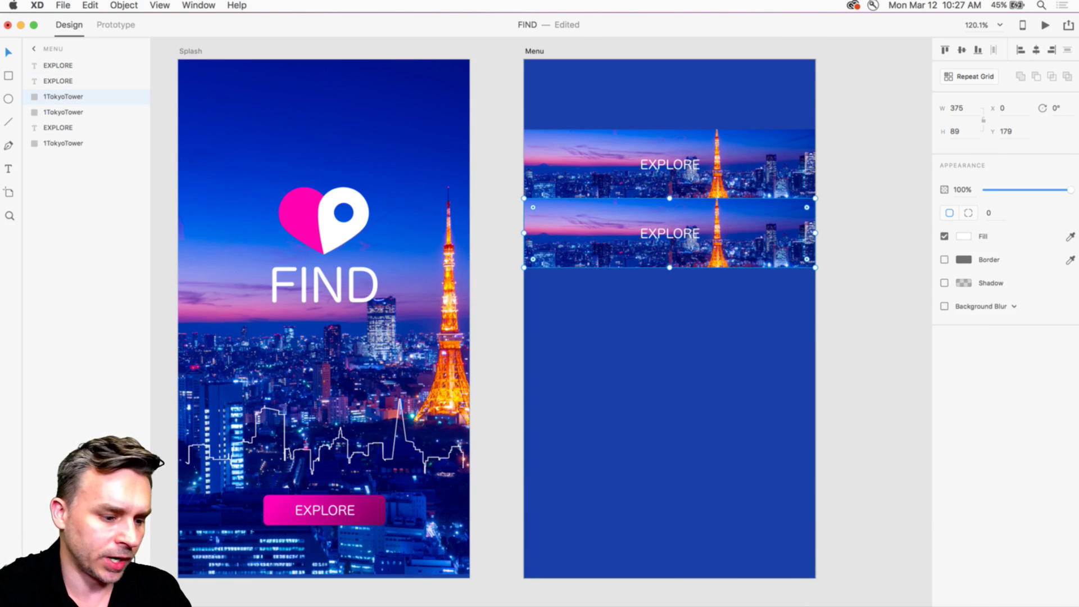
# Step: Switch to Finder and fill the lower banner with 2SensojiTemple.jpg from the Find project's Assets folder on the Desktop
pyautogui.press('super+Tab')
pyautogui.press('super+n')
pyautogui.moveTo(288, 117); pyautogui.dragTo(685, 384)
pyautogui.click(646, 444)
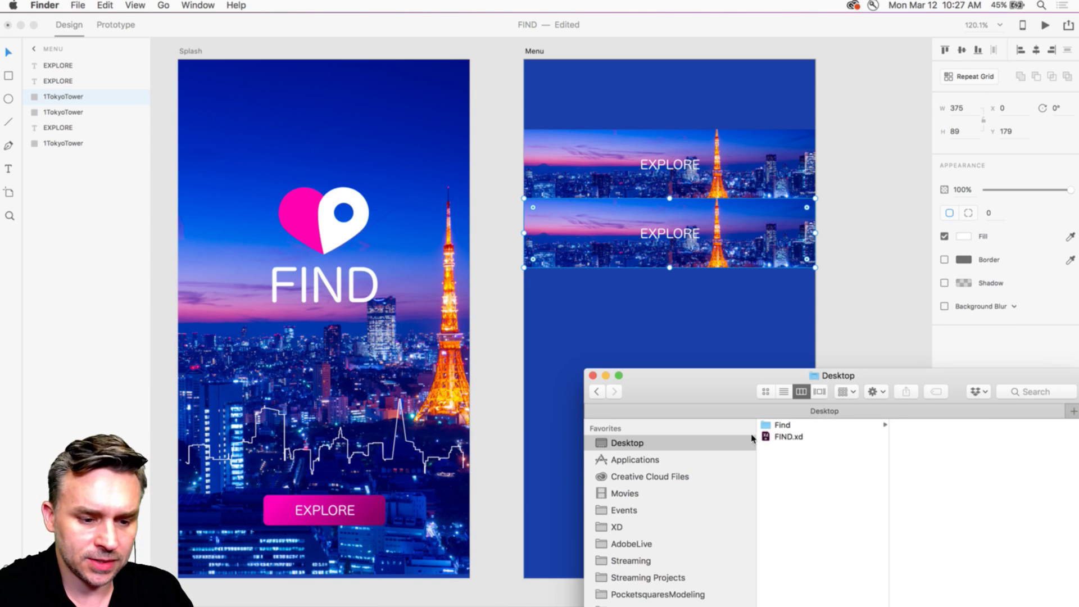
pyautogui.click(798, 425)
pyautogui.click(940, 425)
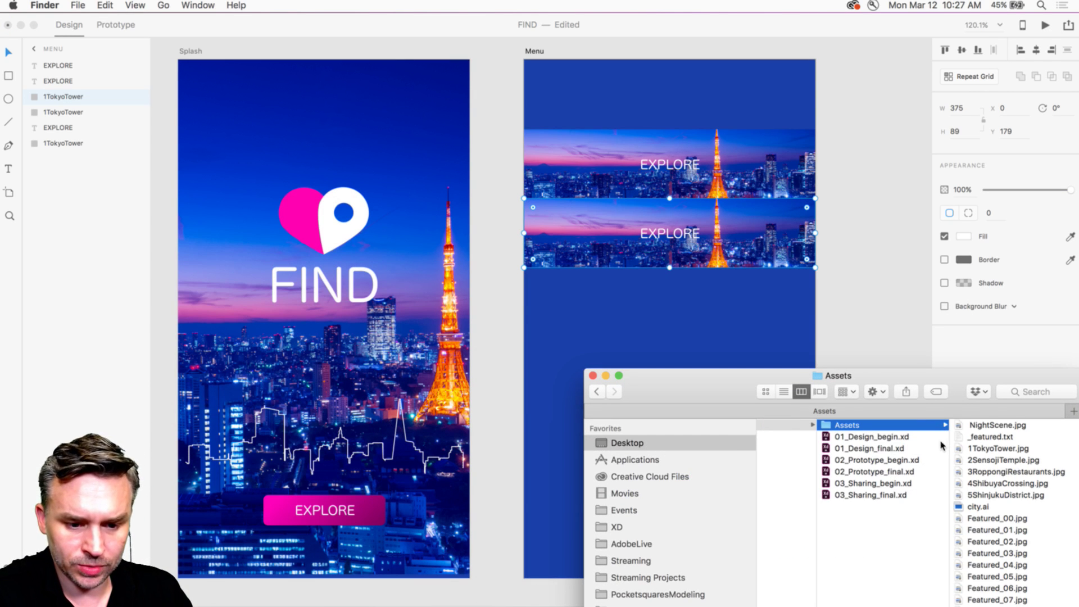
pyautogui.click(997, 459)
pyautogui.moveTo(881, 460); pyautogui.dragTo(576, 228)
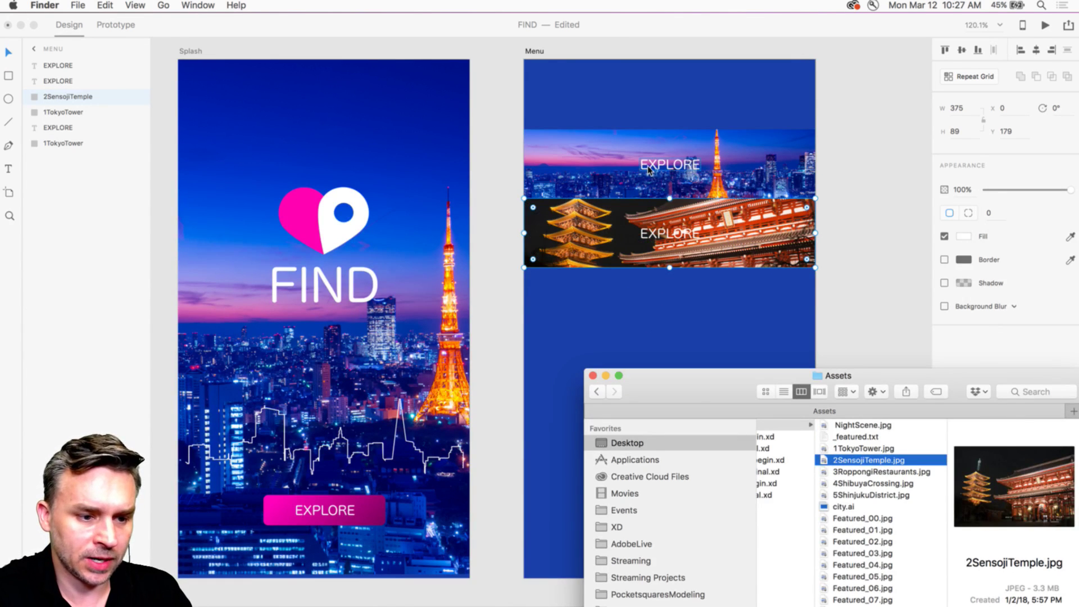
# Step: Change the upper banner's EXPLORE label to Tokyo
pyautogui.doubleClick(647, 165)
pyautogui.write('to')
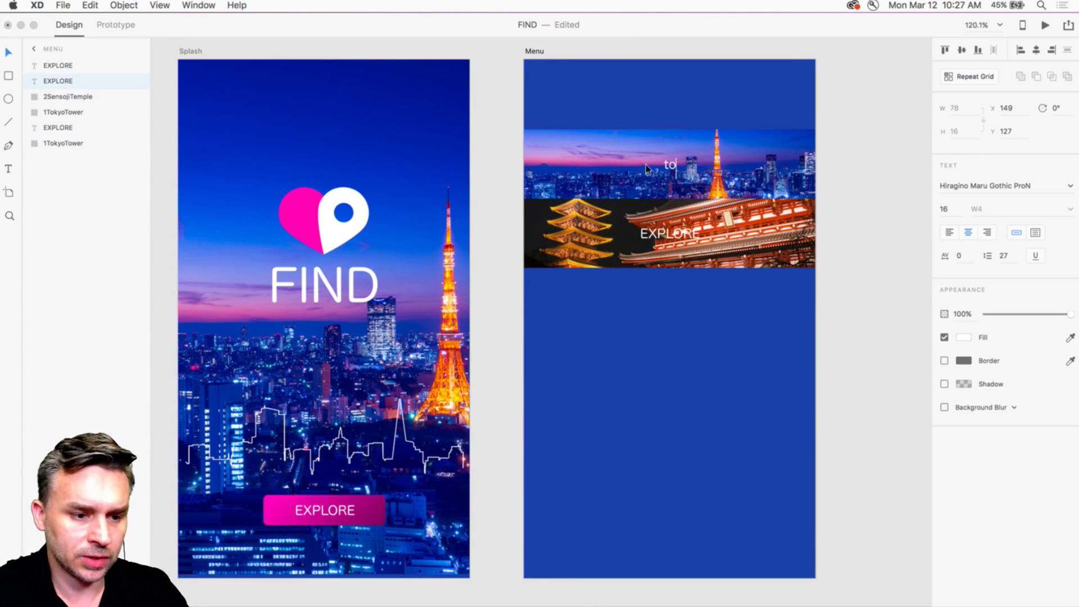
pyautogui.write('kyo')
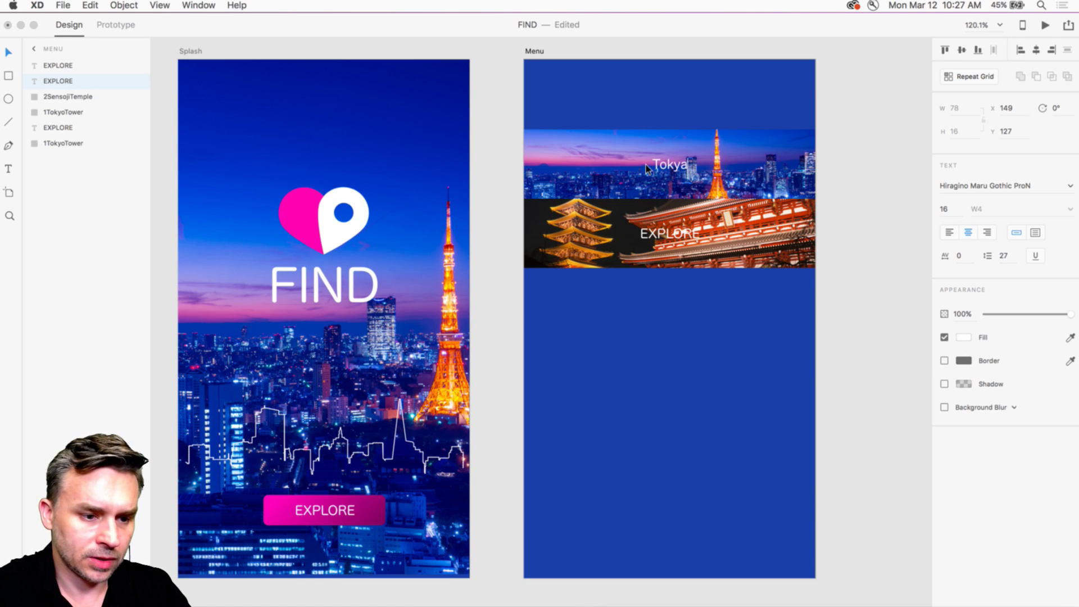
# Step: Delete the temple banner and its EXPLORE label from the Menu artboard
pyautogui.doubleClick(671, 231)
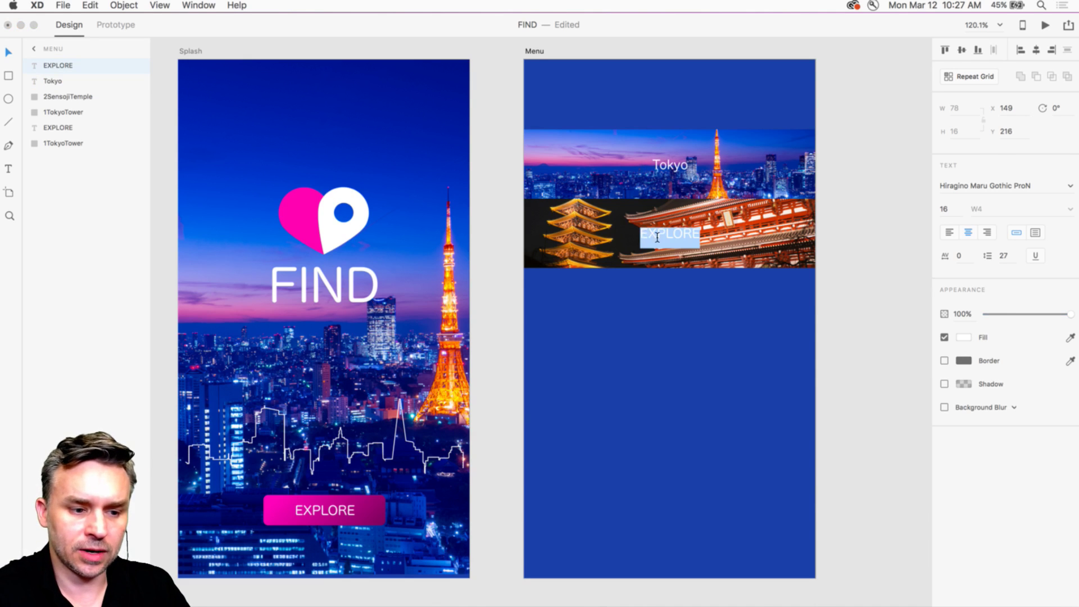
pyautogui.click(474, 205)
pyautogui.doubleClick(524, 224)
pyautogui.press('Delete')
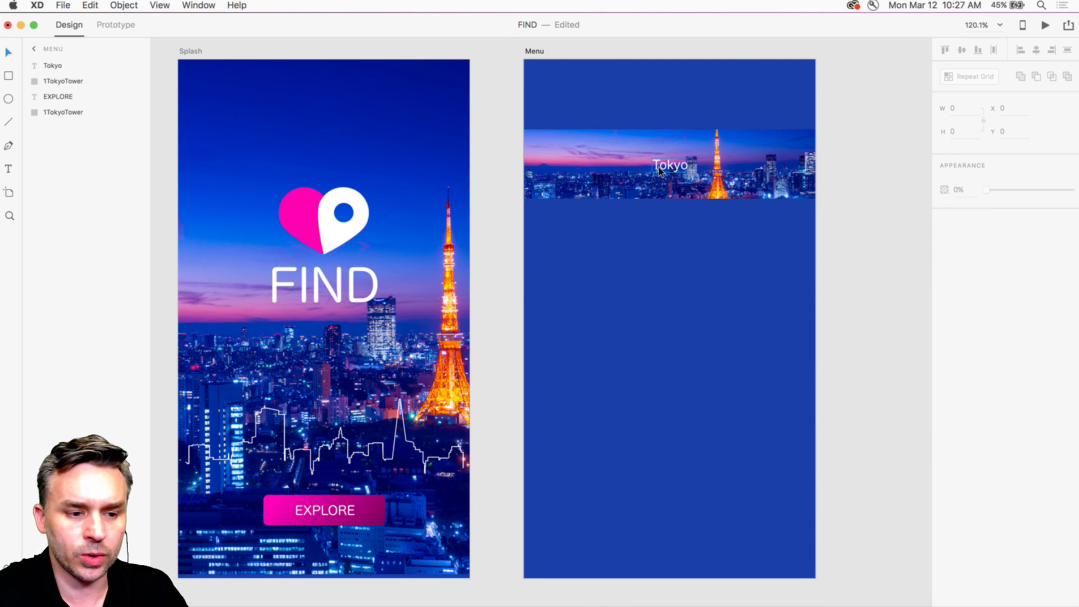
# Step: Turn the Tokyo label and its banner into a vertical Repeat Grid with 0 spacing, extended to a height of 577
pyautogui.click(659, 167)
pyautogui.keyDown('shift'); pyautogui.click(626, 169); pyautogui.keyUp('shift')
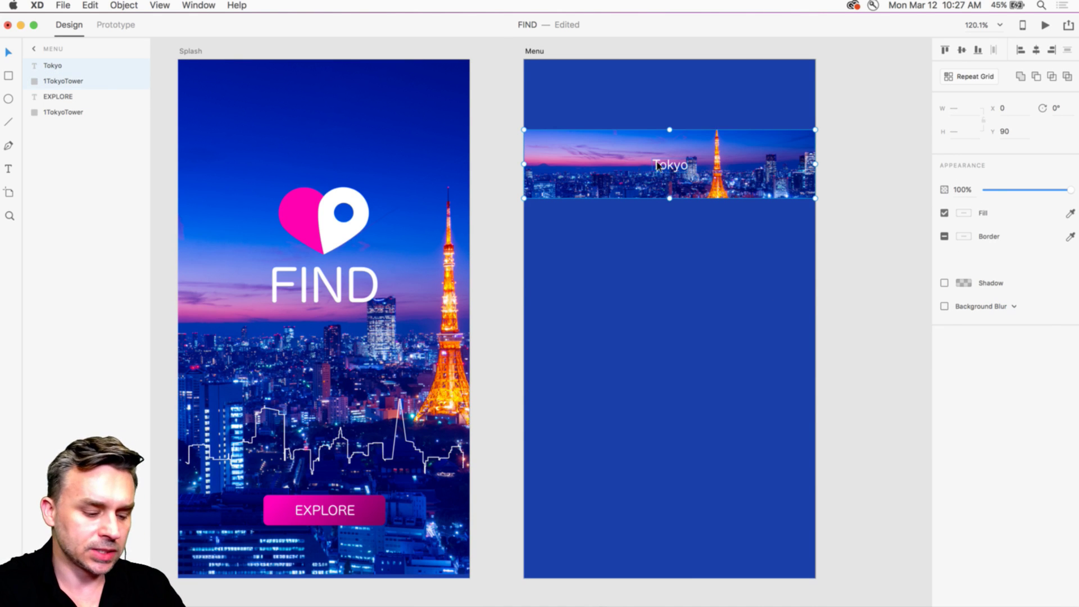
pyautogui.press('alt')
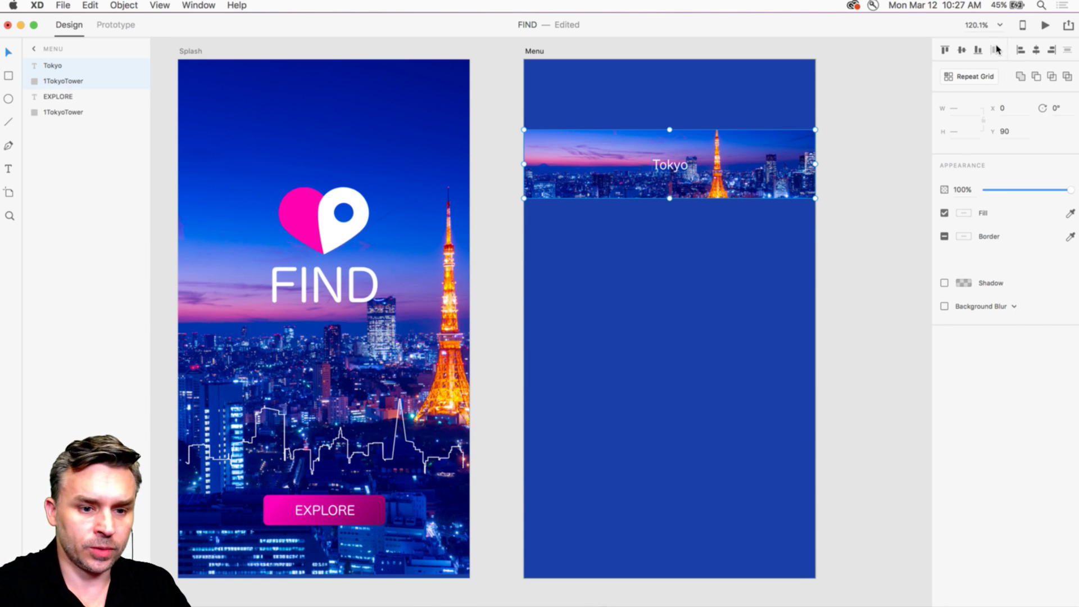
pyautogui.press('alt')
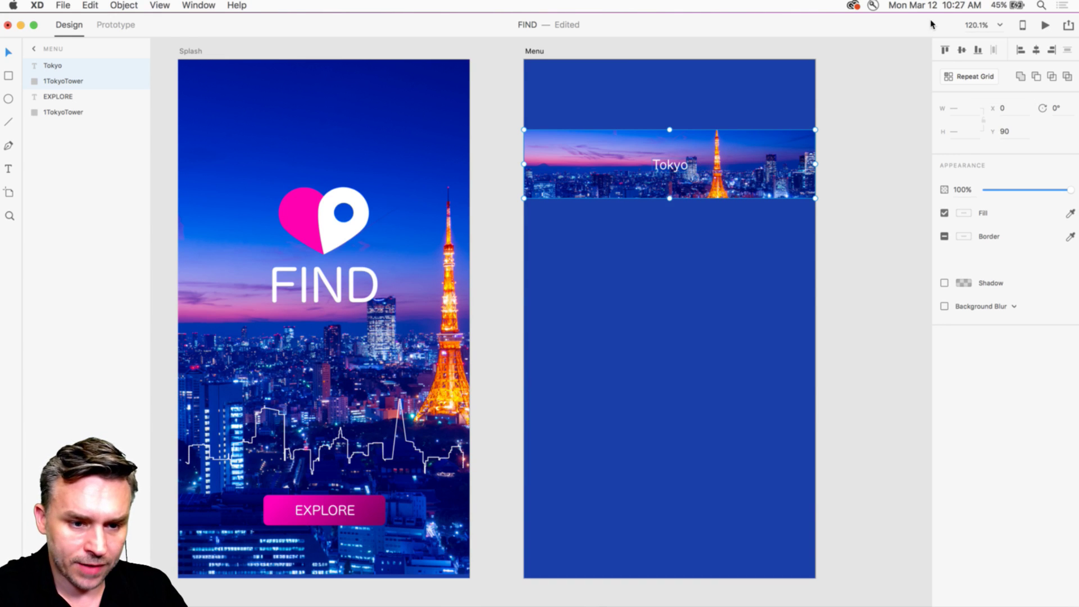
pyautogui.click(966, 77)
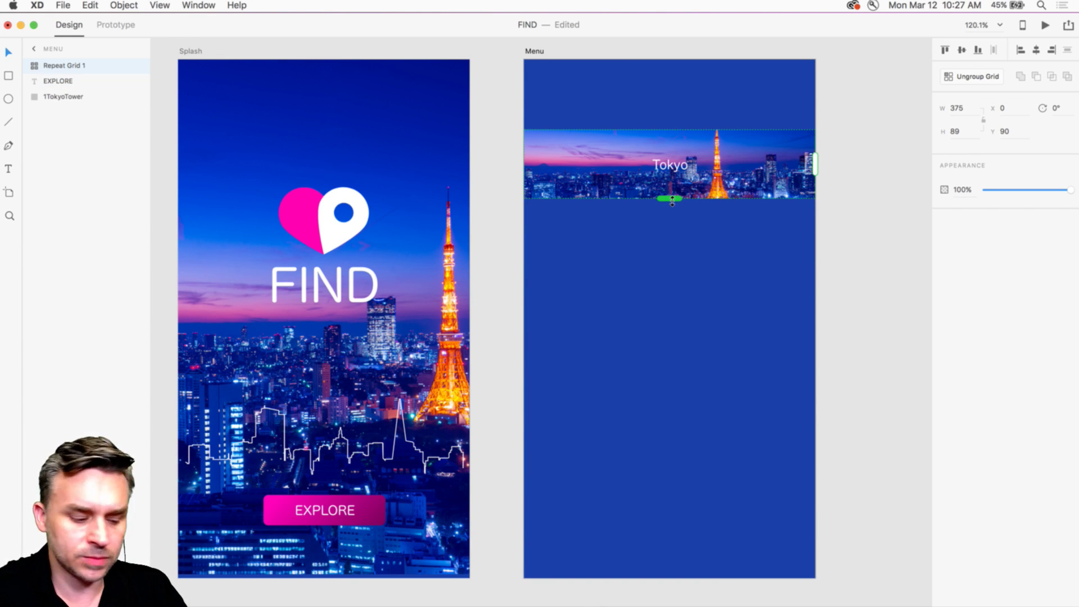
pyautogui.moveTo(672, 201); pyautogui.dragTo(667, 576)
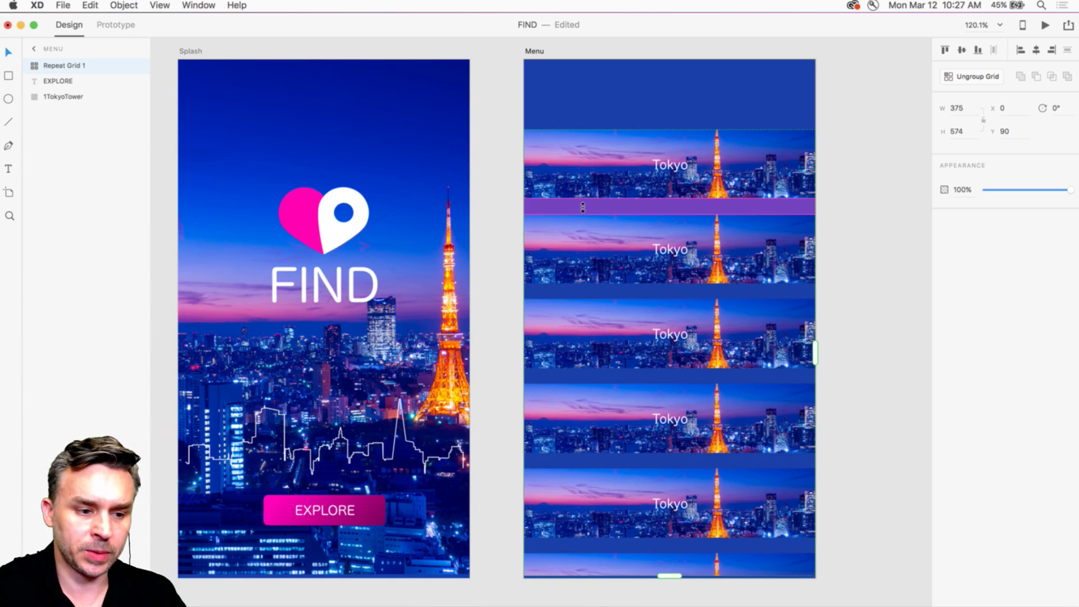
pyautogui.moveTo(582, 207); pyautogui.dragTo(582, 191)
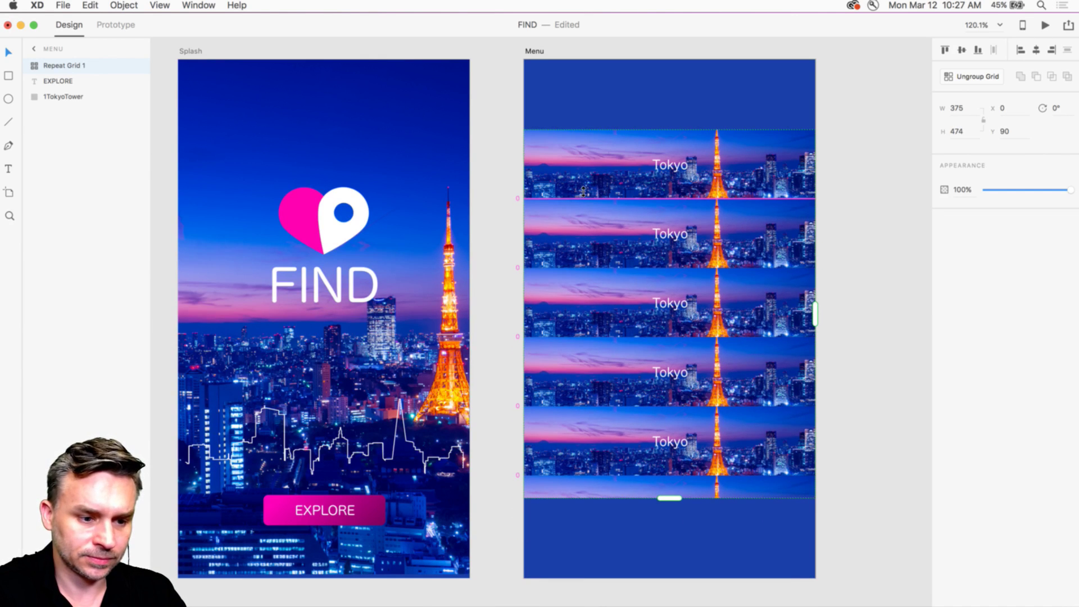
pyautogui.moveTo(669, 498); pyautogui.dragTo(668, 581)
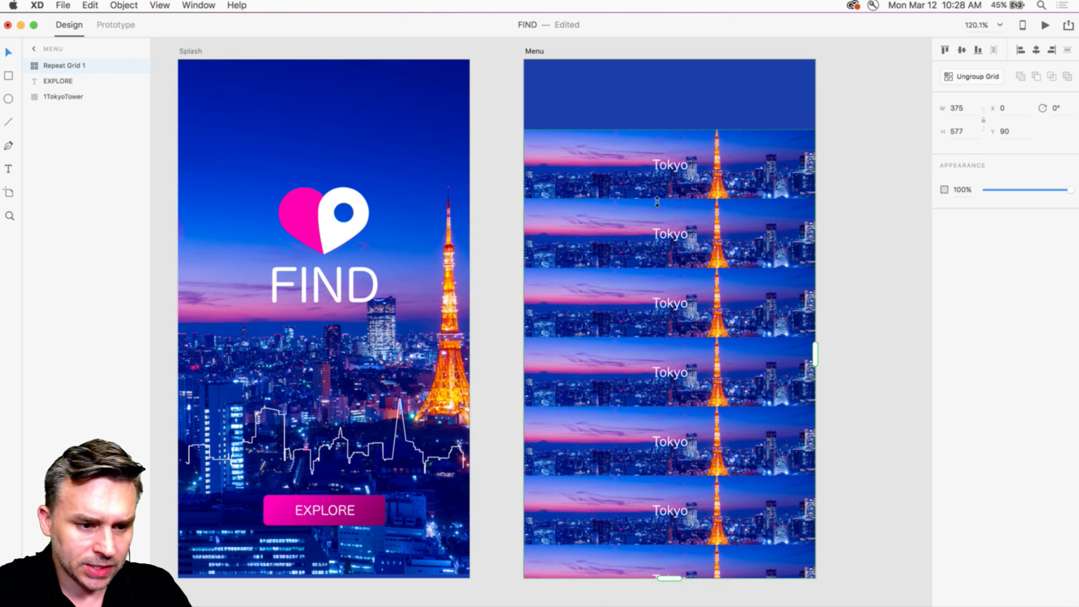
# Step: Nudge the Tokyo label in the grid's first row to Y 126 and lower the banner photo's opacity to 59%
pyautogui.press('super+equal')
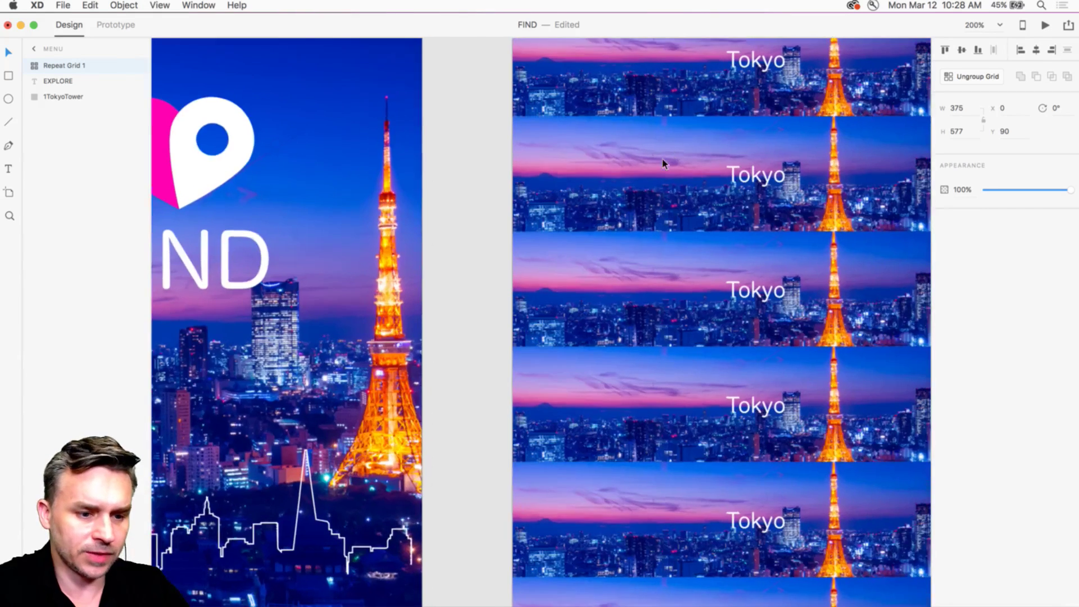
pyautogui.press('super+equal')
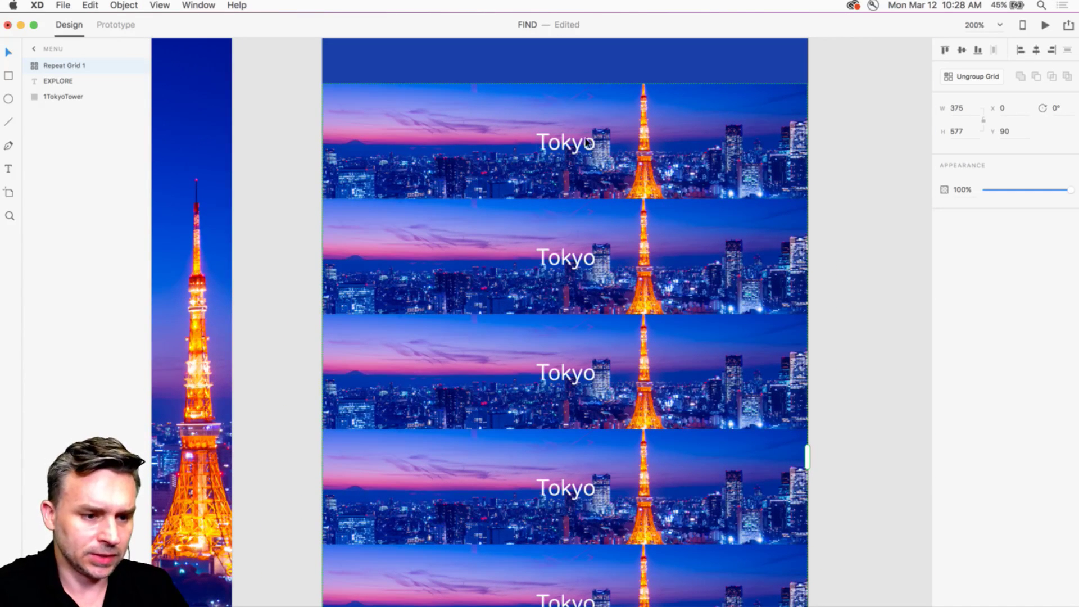
pyautogui.moveTo(575, 145)
pyautogui.mouseDown()
pyautogui.moveTo(357, 152)
pyautogui.moveTo(361, 131)
pyautogui.moveTo(434, 164)
pyautogui.moveTo(497, 145)
pyautogui.moveTo(349, 141)
pyautogui.moveTo(582, 138)
pyautogui.moveTo(560, 142)
pyautogui.mouseUp()
pyautogui.doubleClick(565, 149)
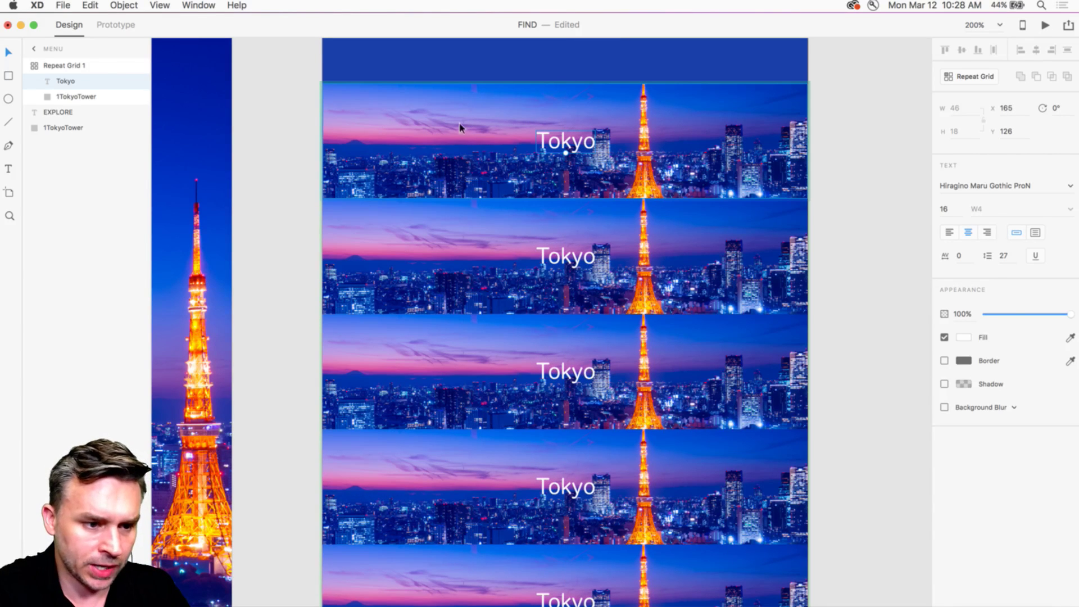
pyautogui.click(457, 139)
pyautogui.moveTo(1071, 189); pyautogui.dragTo(1036, 190)
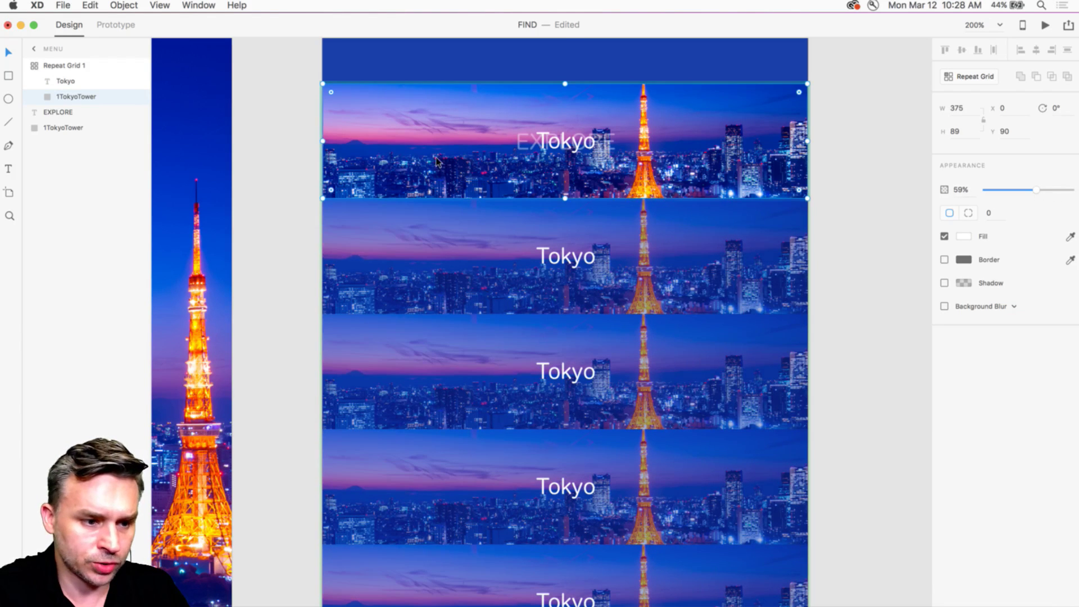
# Step: Delete the grid's Tokyo label, the stray EXPLORE label and the leftover photo behind it, and move the grid up to about Y 5
pyautogui.click(439, 272)
pyautogui.click(578, 145)
pyautogui.press('Delete')
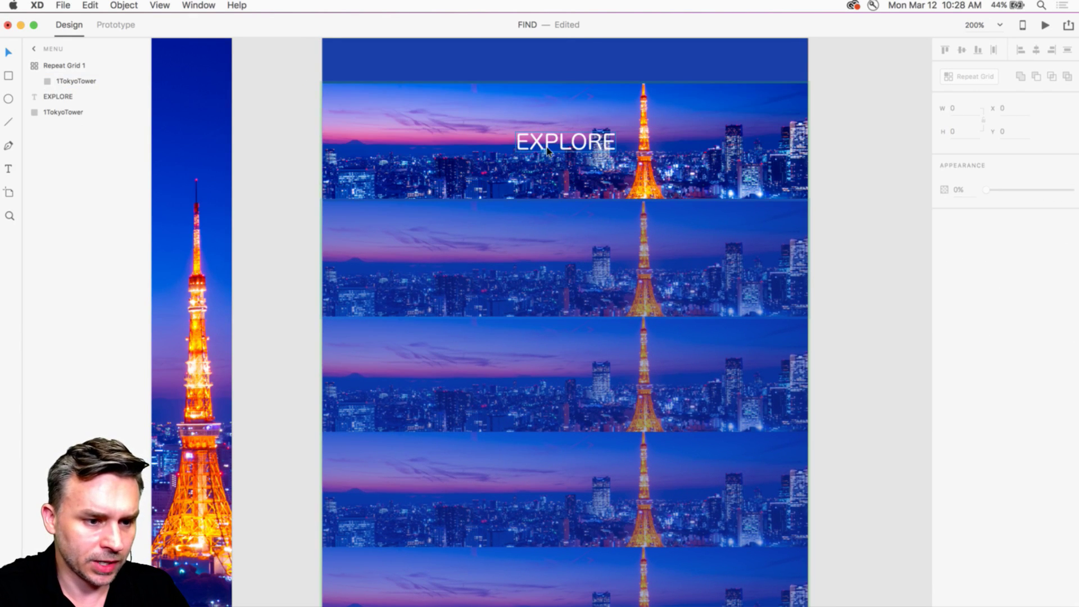
pyautogui.click(544, 148)
pyautogui.press('Delete')
pyautogui.click(477, 131)
pyautogui.press('Delete')
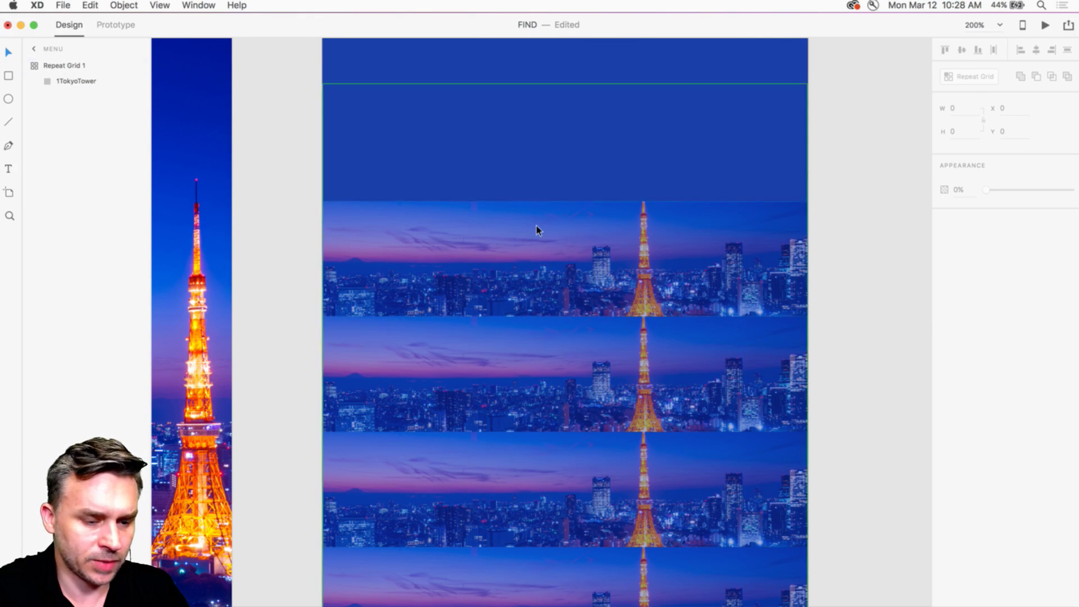
pyautogui.moveTo(534, 228); pyautogui.dragTo(530, 121)
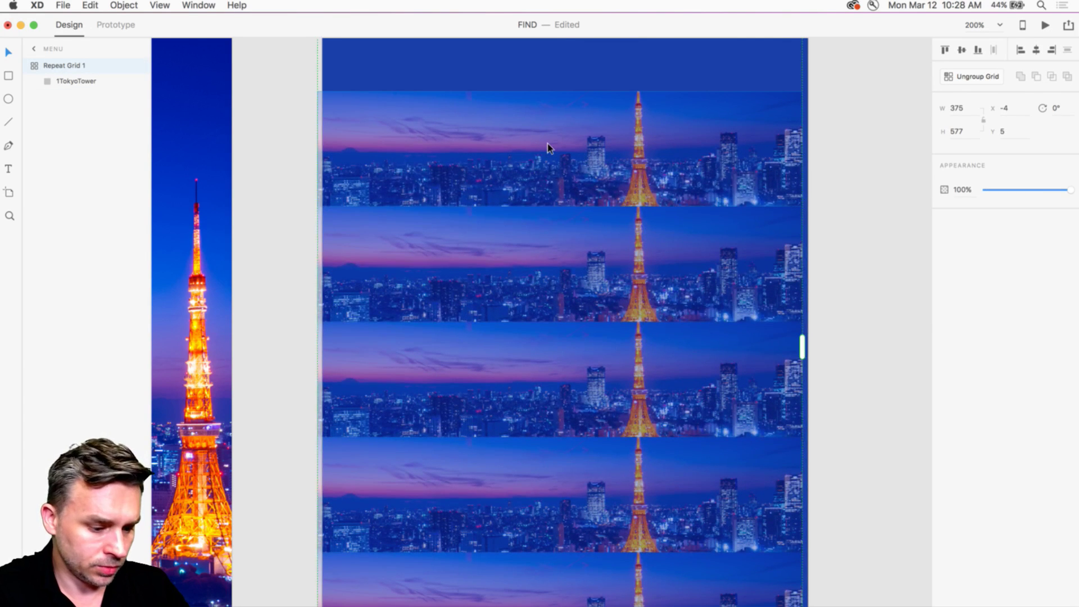
# Step: Undo the grid move and the deletions of the labels and the leftover photo
pyautogui.press('super+z')
pyautogui.press('super+z')
pyautogui.press('super+z')
pyautogui.press('super+z')
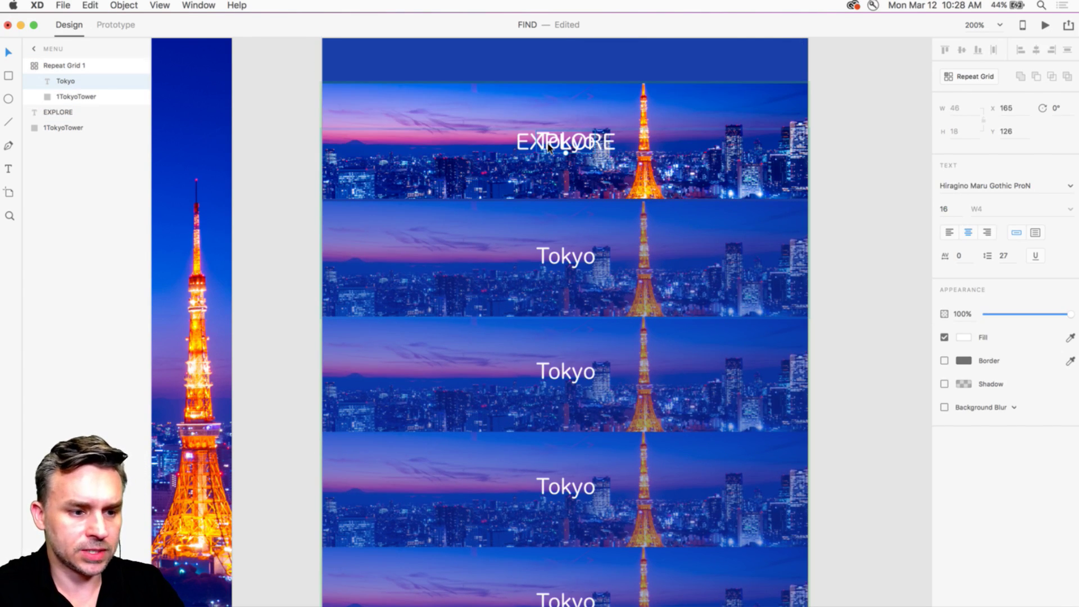
# Step: Delete only the stray EXPLORE label and the leftover Tokyo Tower photo behind the grid's first row
pyautogui.press('super+z')
pyautogui.press('super+z')
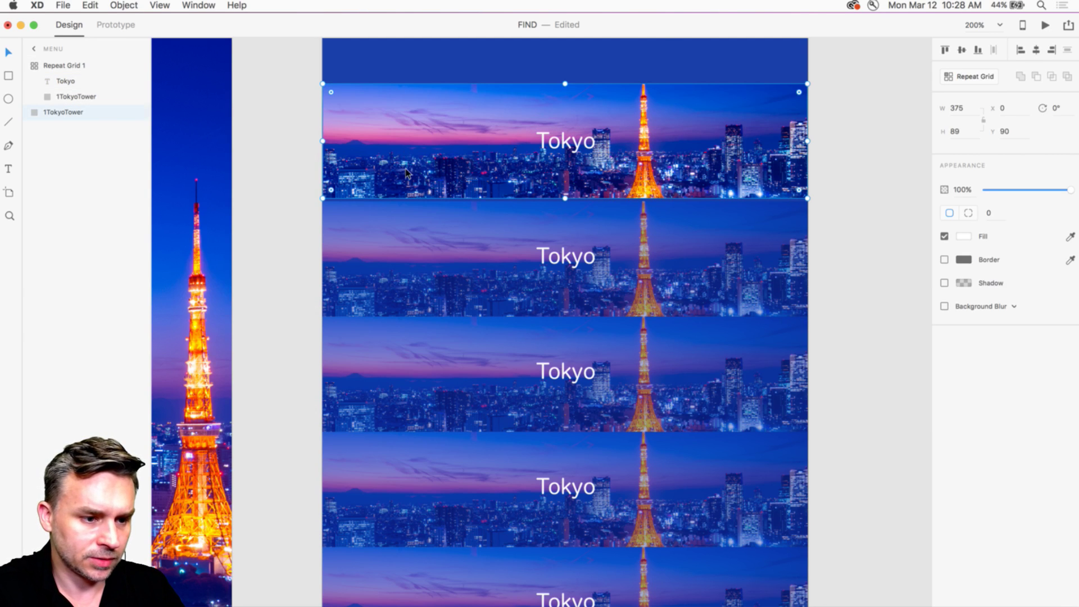
pyautogui.press('super+z')
pyautogui.click(481, 255)
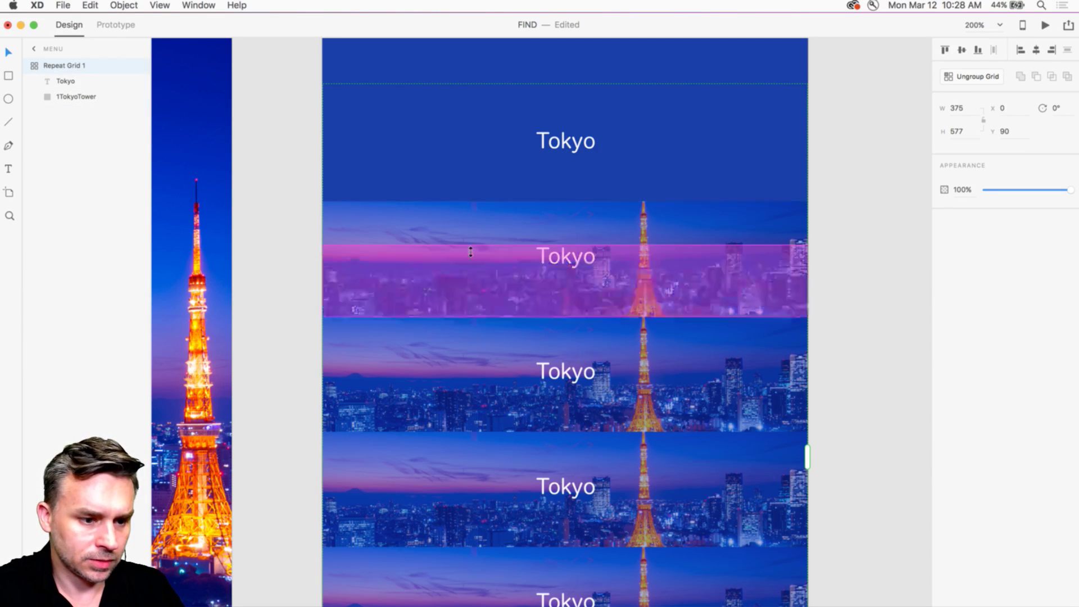
pyautogui.click(414, 108)
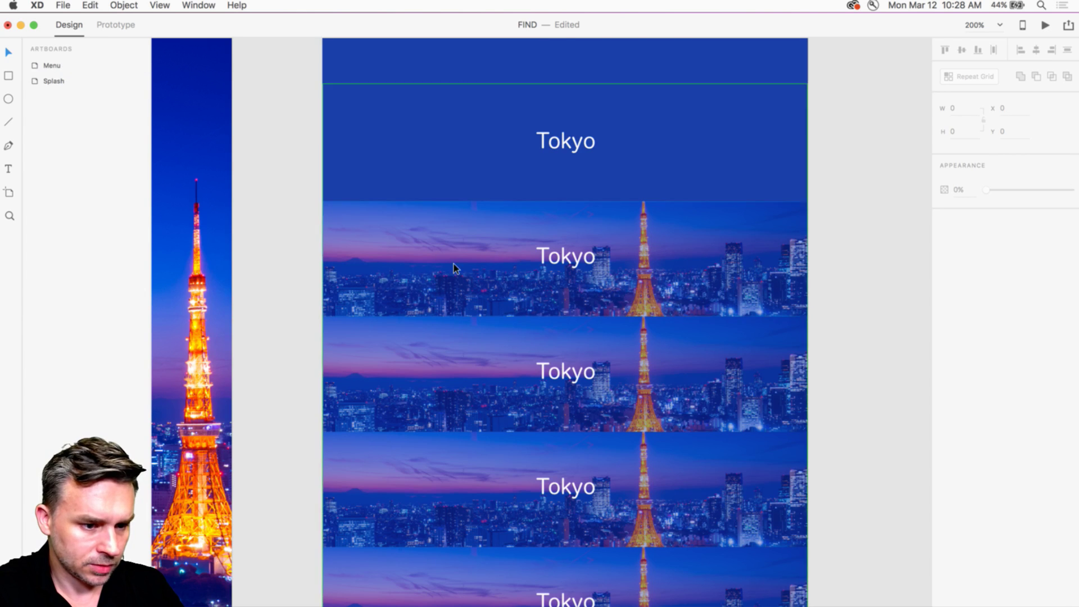
# Step: Undo the deletion of the stray EXPLORE label and the leftover photo
pyautogui.moveTo(453, 265)
pyautogui.mouseDown()
pyautogui.moveTo(456, 197)
pyautogui.moveTo(454, 254)
pyautogui.mouseUp()
pyautogui.press('super+z')
pyautogui.press('super+z')
pyautogui.press('super+z')
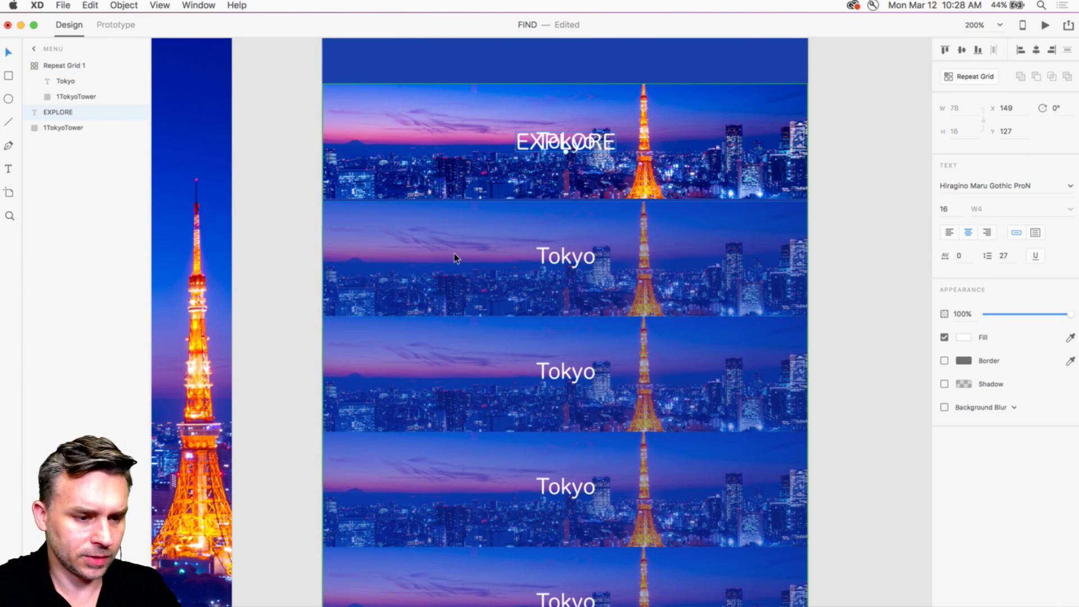
# Step: Try moving the Repeat Grid to about X 103, Y 146, and undo back past the opacity change and the label nudge
pyautogui.click(318, 306)
pyautogui.click(369, 258)
pyautogui.moveTo(369, 258); pyautogui.dragTo(503, 330)
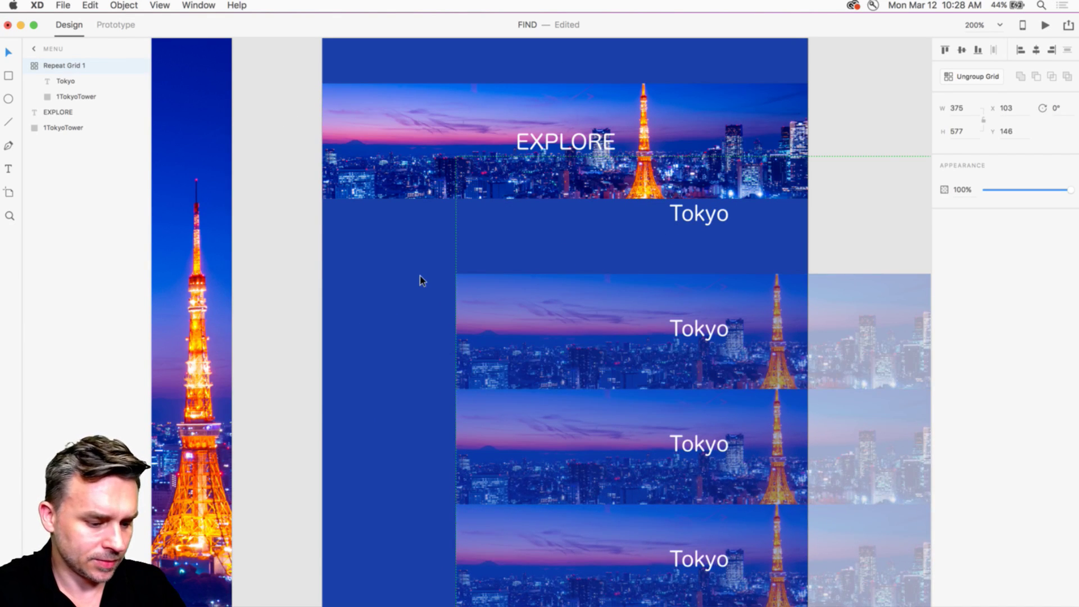
pyautogui.press('super+z')
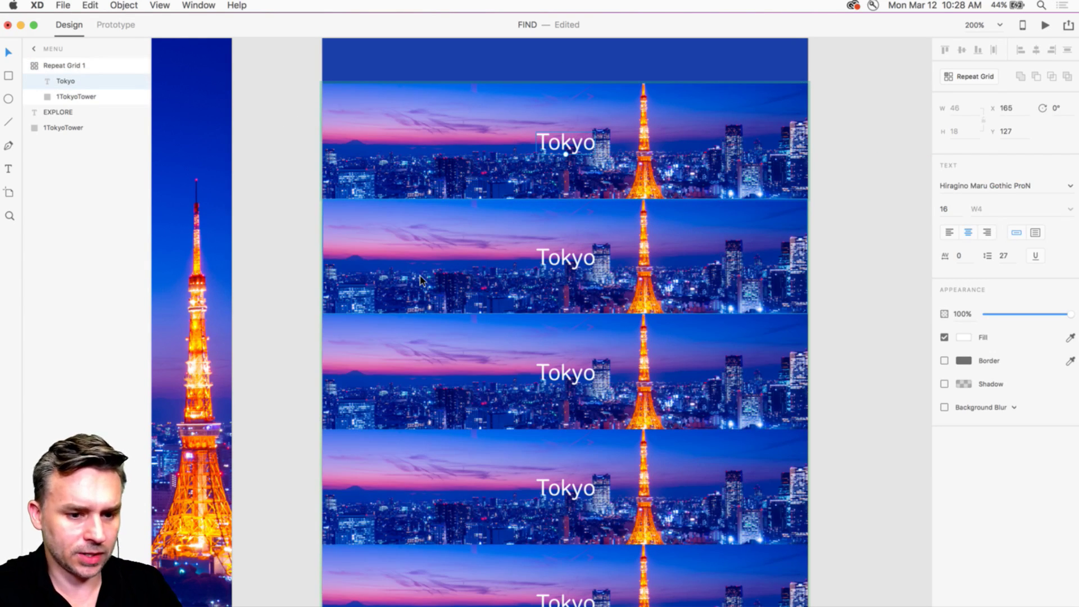
# Step: Delete the stray EXPLORE label and Tokyo Tower photo hidden beneath the Repeat Grid, and reposition the grid at X 0, Y 74
pyautogui.moveTo(455, 111); pyautogui.dragTo(558, 291)
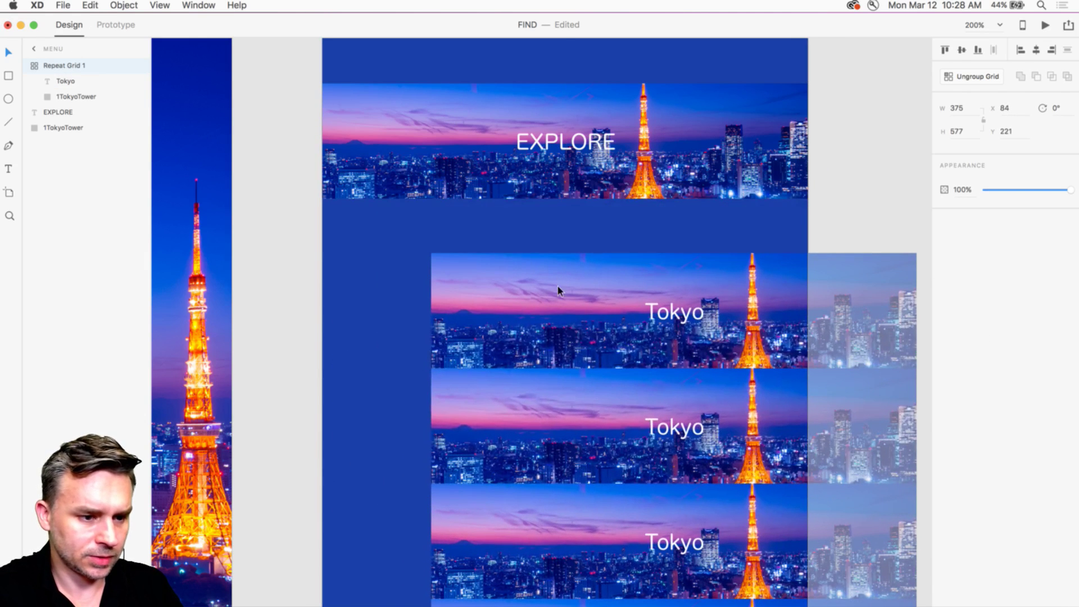
pyautogui.moveTo(521, 76); pyautogui.dragTo(633, 209)
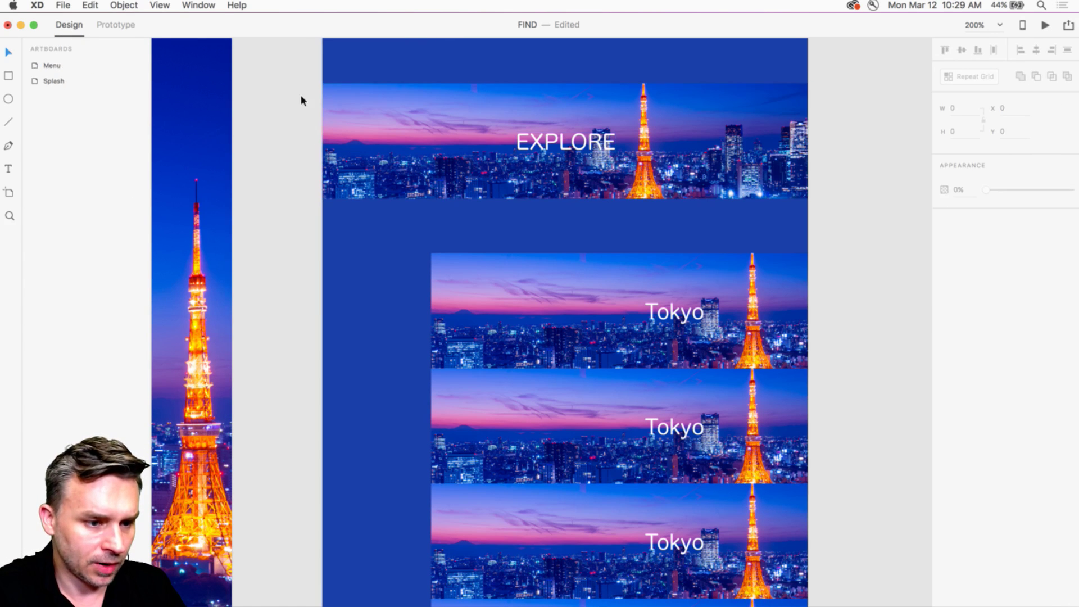
pyautogui.moveTo(301, 99); pyautogui.dragTo(597, 169)
pyautogui.press('Delete')
pyautogui.moveTo(516, 278); pyautogui.dragTo(428, 86)
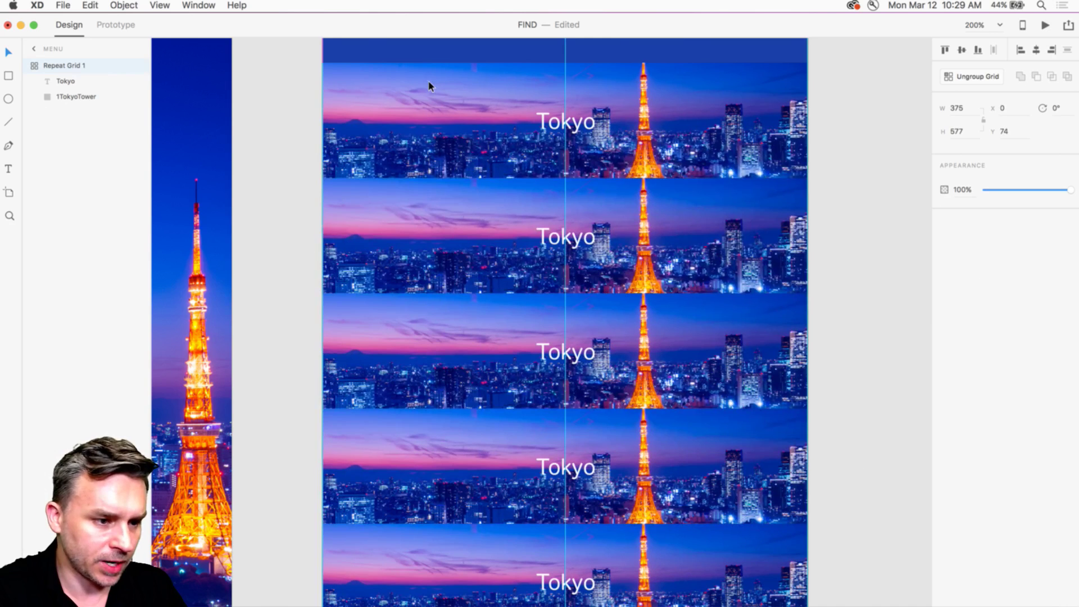
# Step: Change the label in the grid's second row to China and the one in the third row to Australia
pyautogui.doubleClick(564, 238)
pyautogui.doubleClick(564, 240)
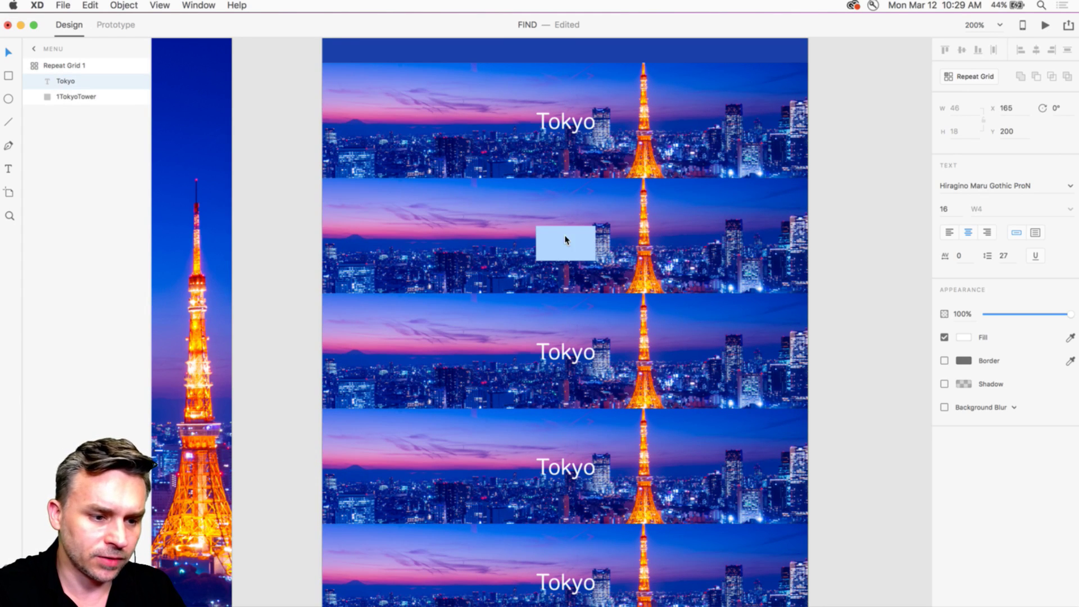
pyautogui.press('BackSpace')
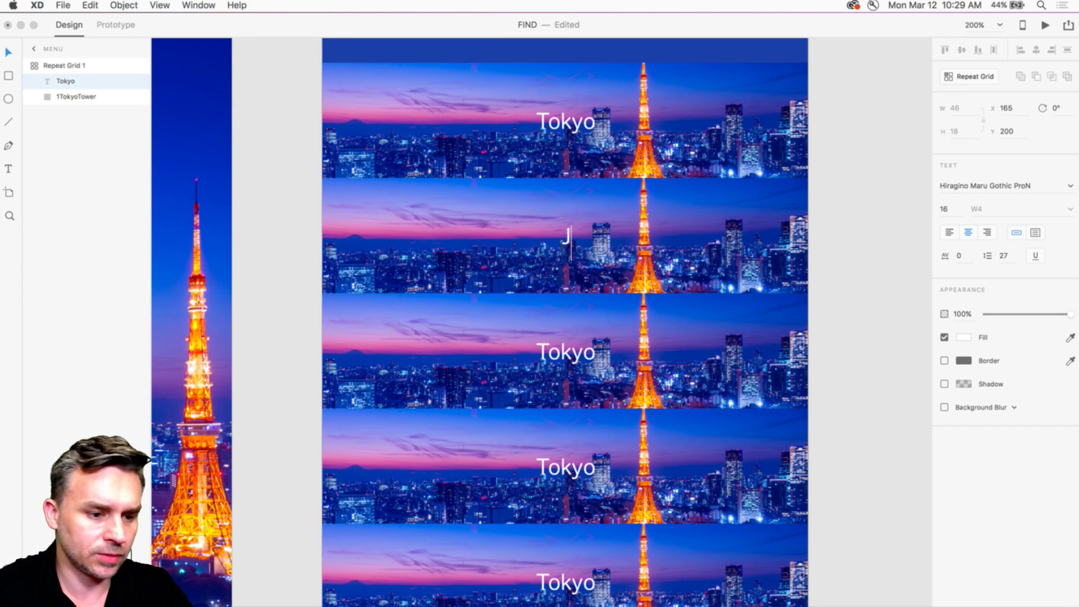
pyautogui.write('China')
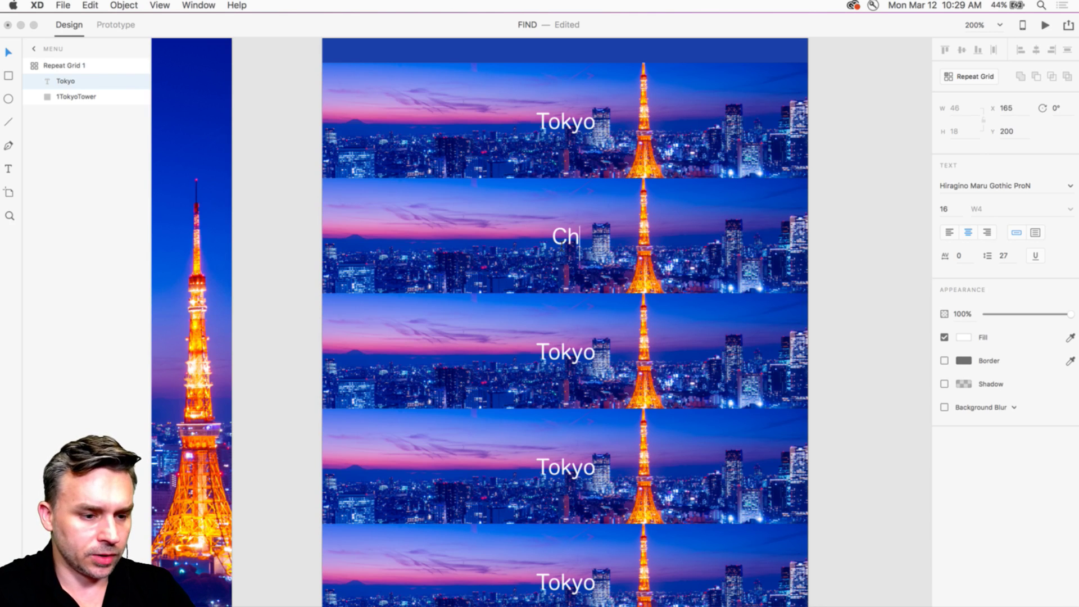
pyautogui.doubleClick(538, 356)
pyautogui.write('Austra')
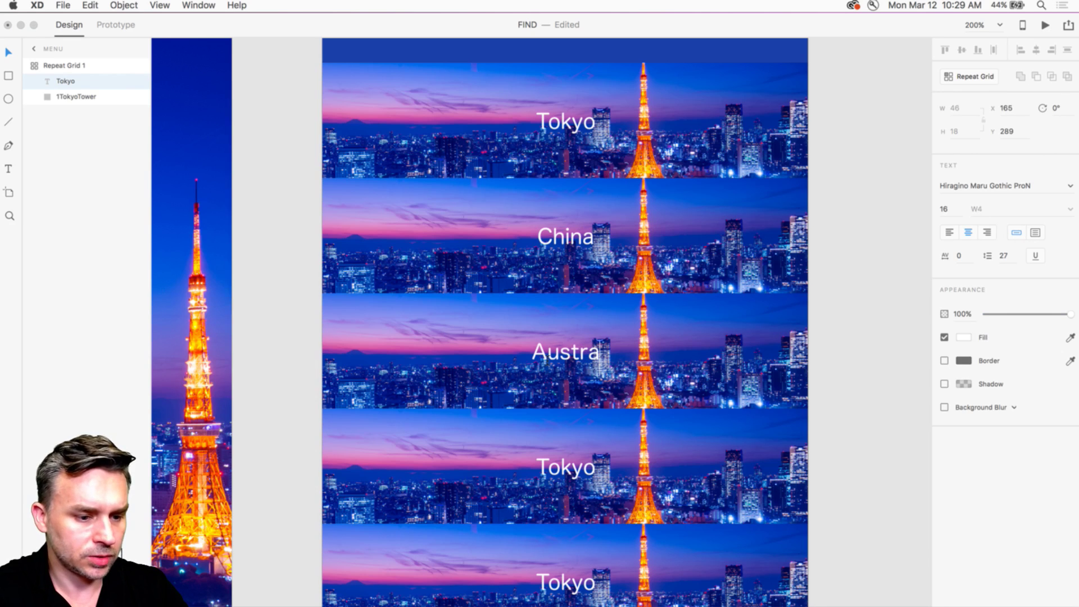
pyautogui.write('lia')
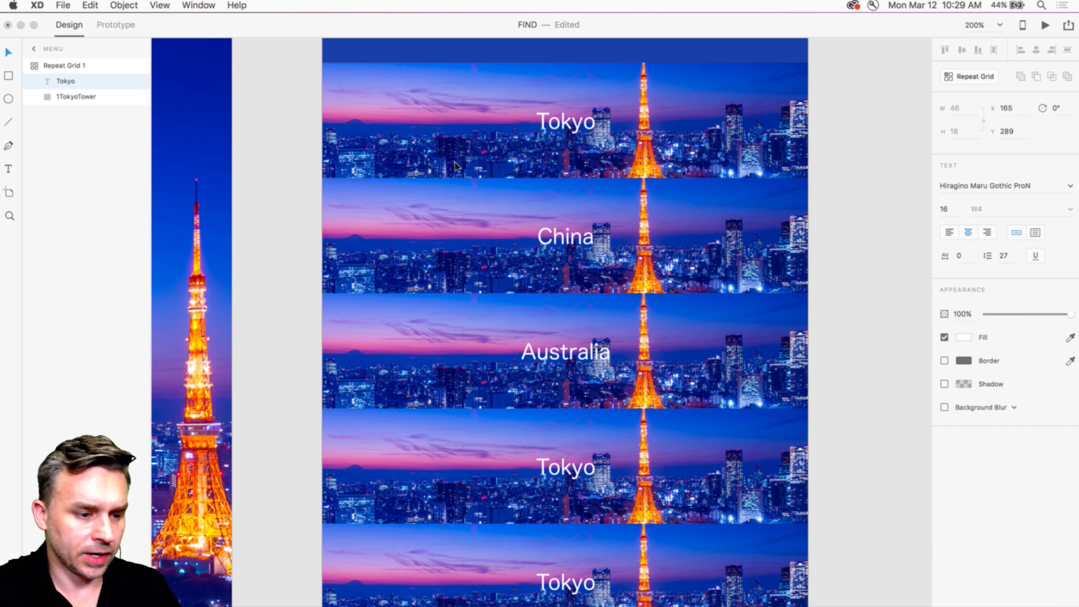
# Step: Replace the grid's photos with Featured_00.jpg through Featured_09.jpg from the Assets folder in Finder
pyautogui.click(328, 181)
pyautogui.click(324, 212)
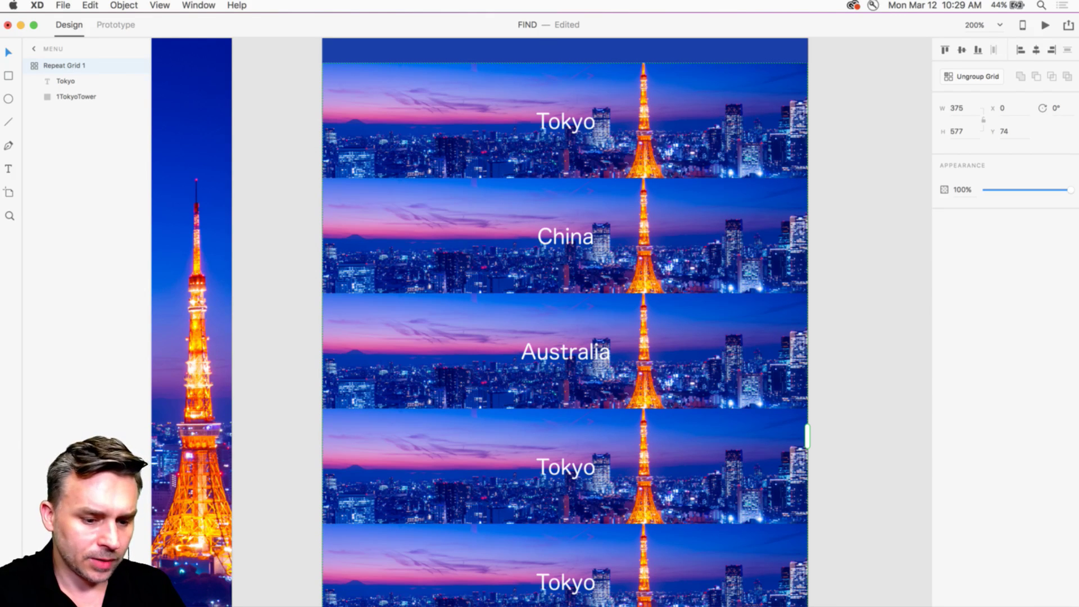
pyautogui.press('super+Tab')
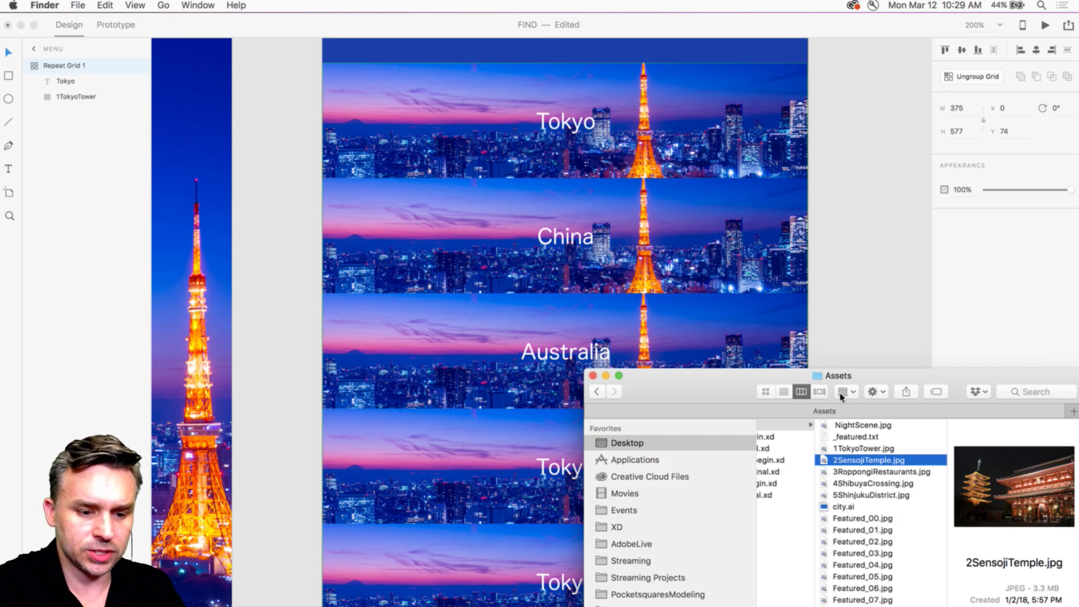
pyautogui.moveTo(688, 390); pyautogui.dragTo(687, 74)
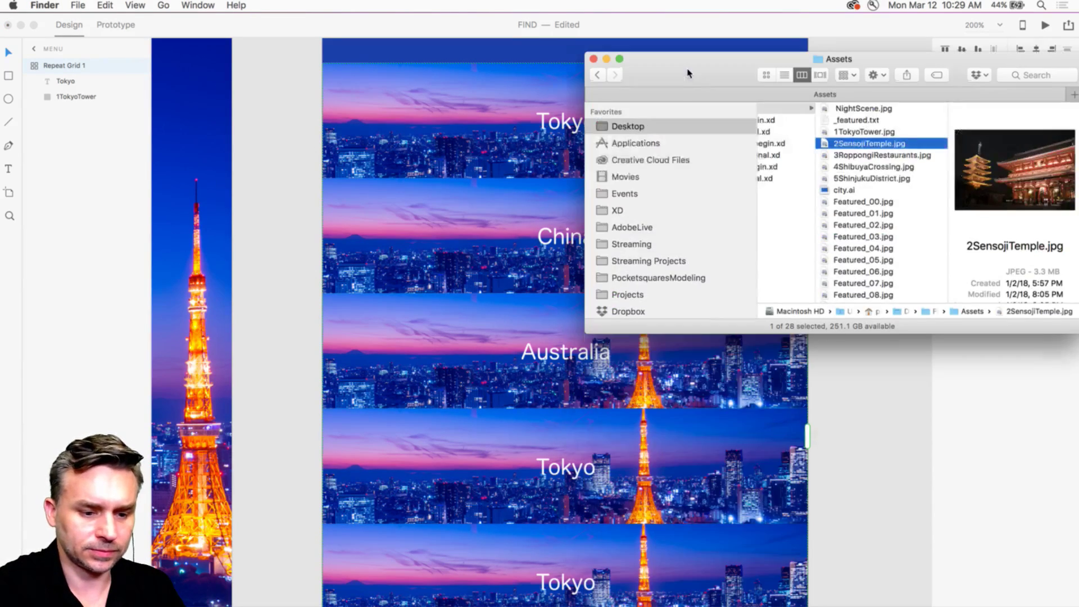
pyautogui.click(843, 202)
pyautogui.scroll(-2, 841, 297)
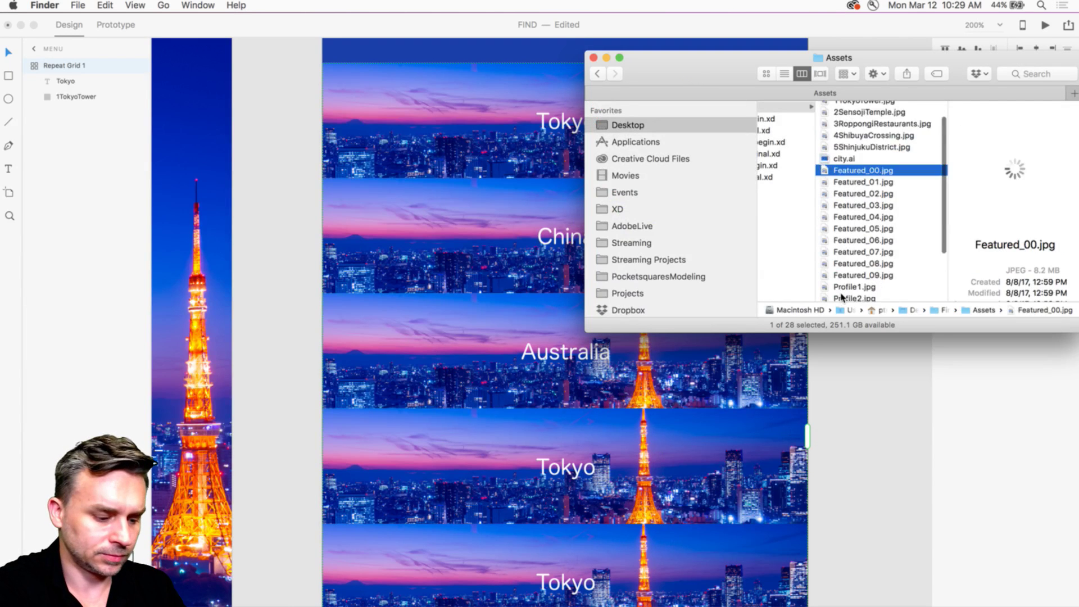
pyautogui.scroll(-2, 841, 296)
pyautogui.keyDown('shift'); pyautogui.click(844, 210); pyautogui.keyUp('shift')
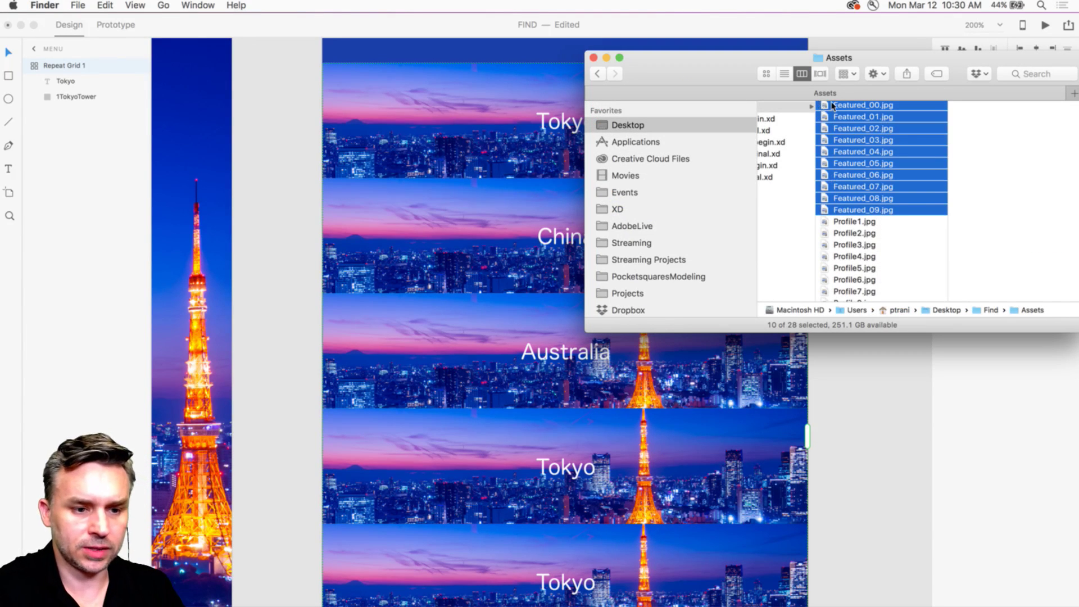
pyautogui.scroll(2, 831, 112)
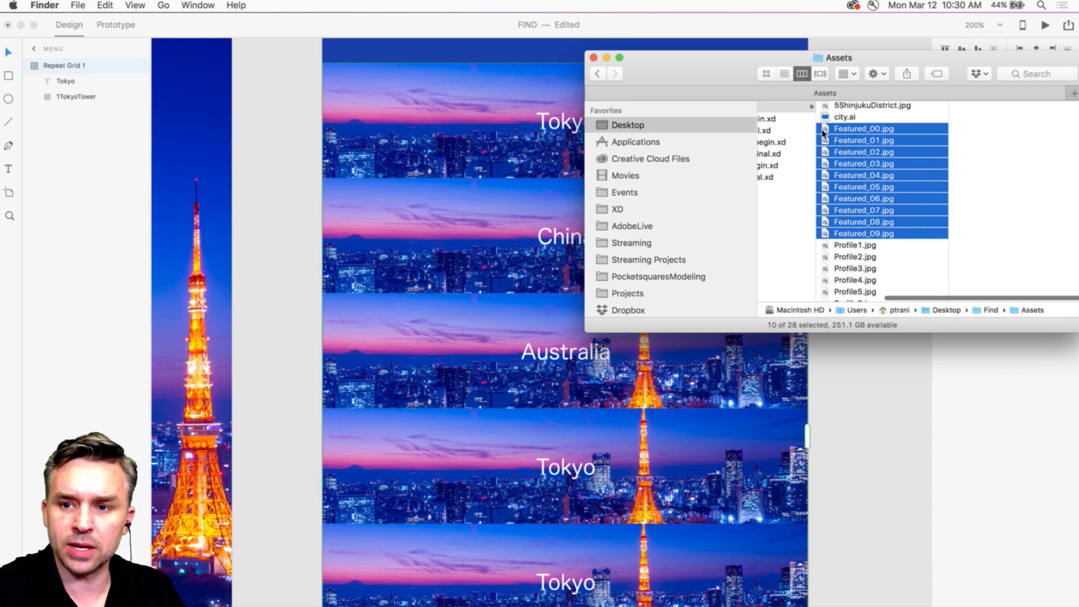
pyautogui.moveTo(822, 132); pyautogui.dragTo(456, 129)
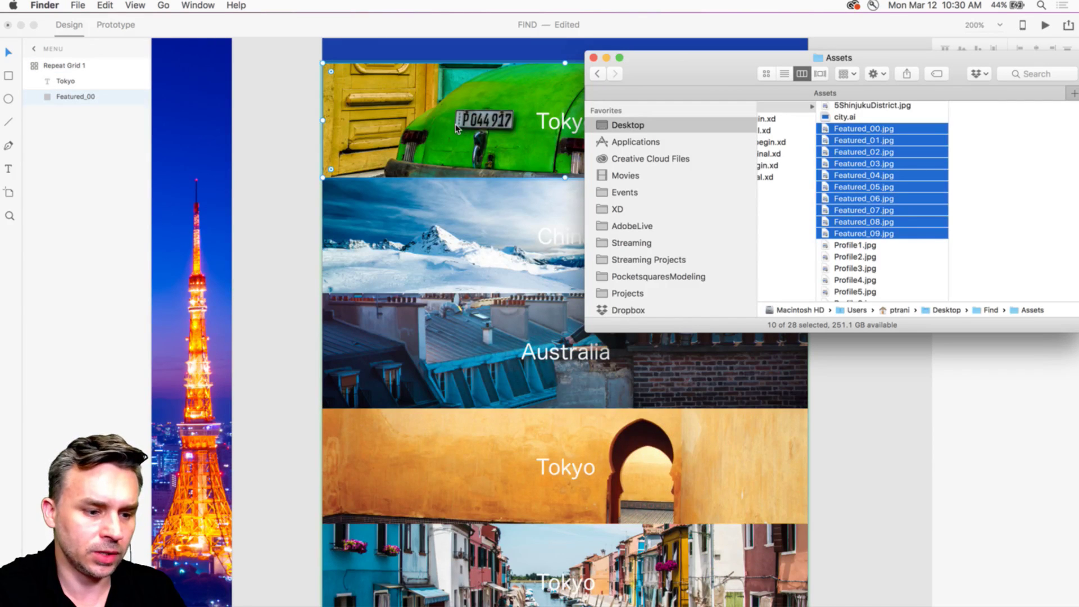
pyautogui.click(280, 154)
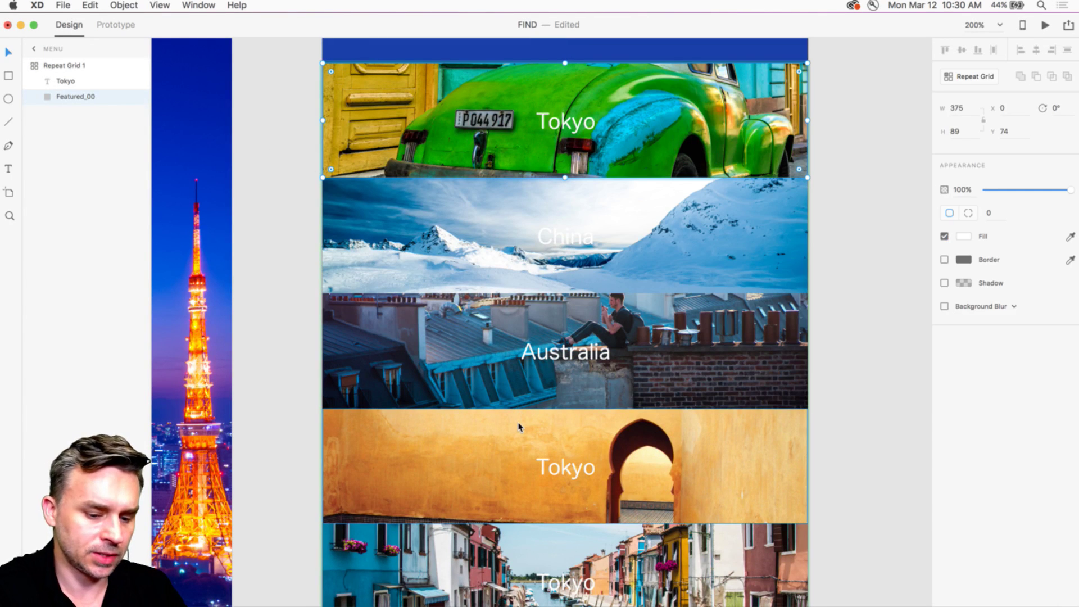
# Step: Extend the Repeat Grid down to the Menu artboard's lower edge, to a height of about 593
pyautogui.press('super+1')
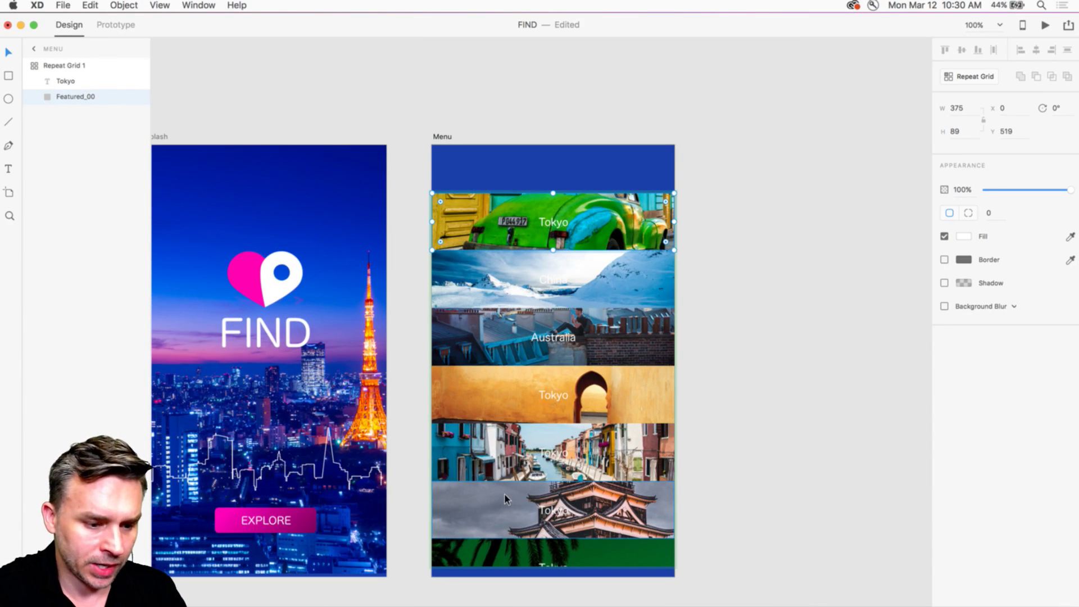
pyautogui.click(409, 529)
pyautogui.click(498, 525)
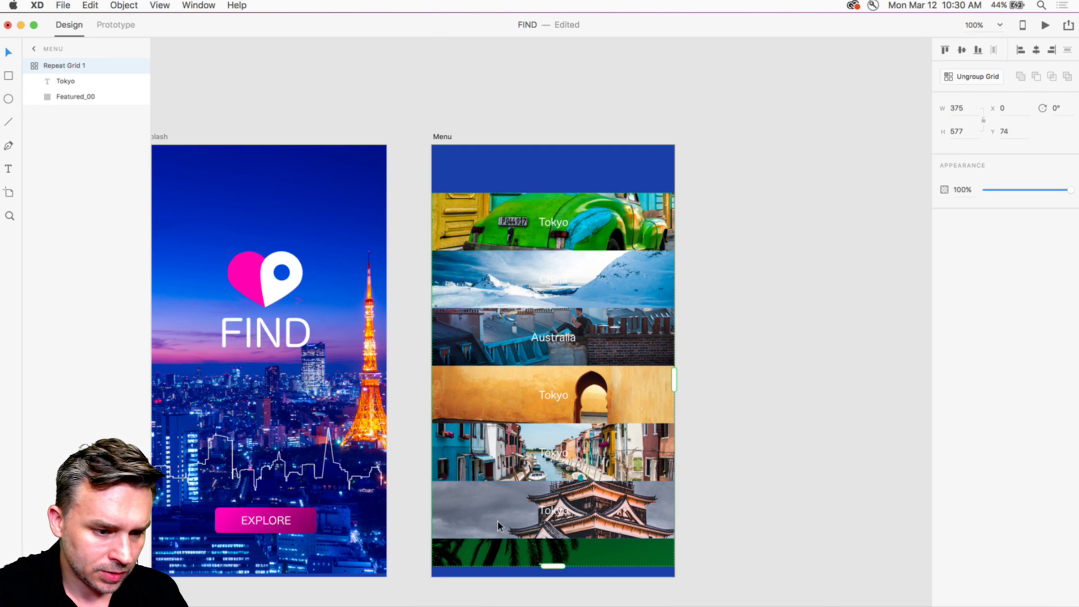
pyautogui.moveTo(553, 566)
pyautogui.mouseDown()
pyautogui.moveTo(551, 595)
pyautogui.moveTo(550, 580)
pyautogui.mouseUp()
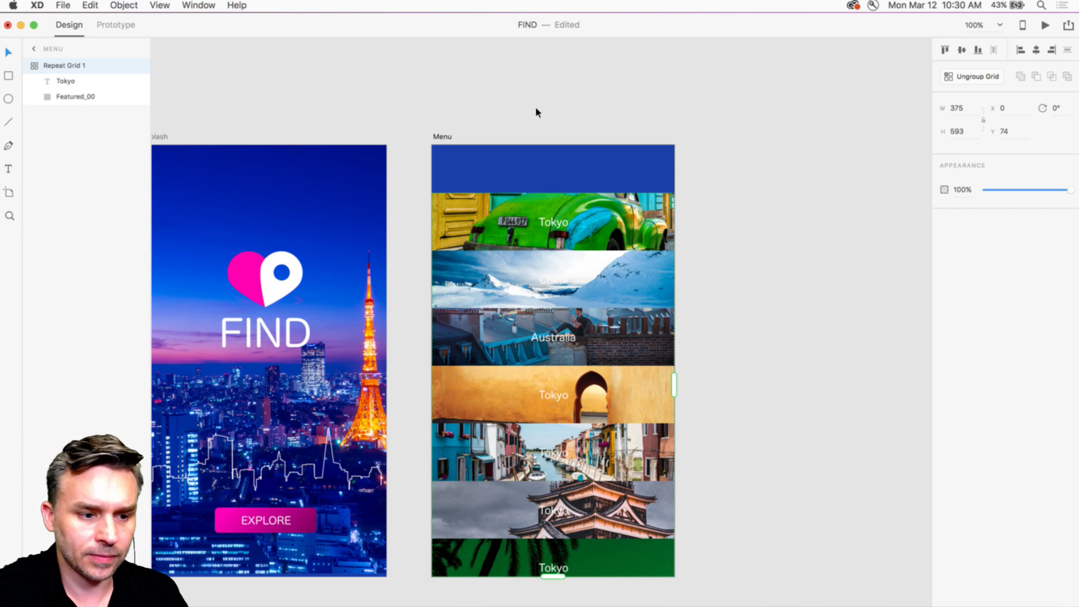
# Step: Lower the opacity of the Repeat Grid's photos to 50%
pyautogui.doubleClick(640, 206)
pyautogui.moveTo(1069, 190); pyautogui.dragTo(1025, 194)
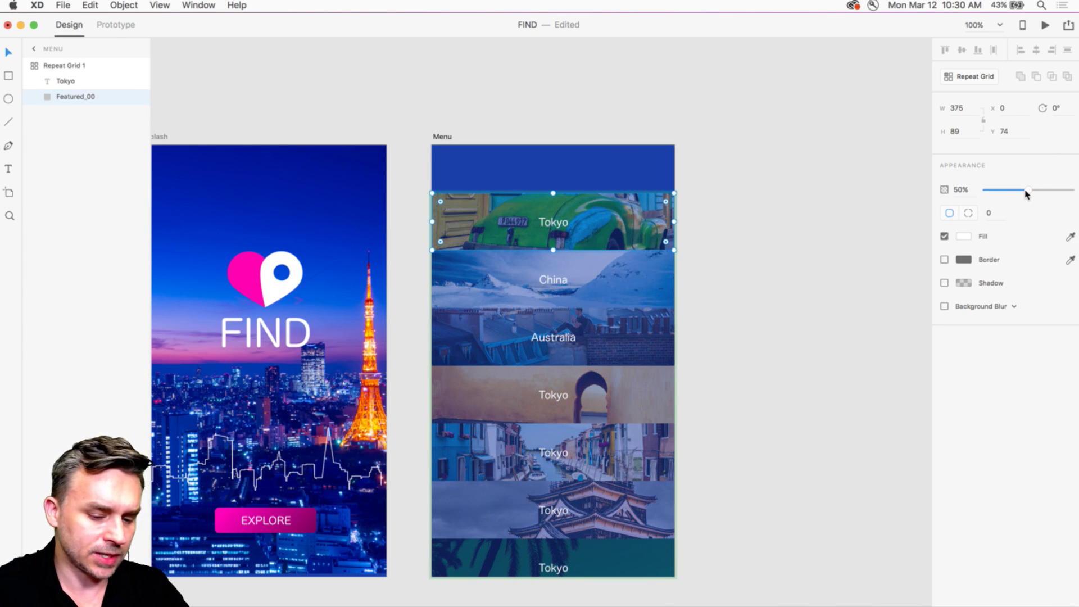
pyautogui.press('super+equal')
pyautogui.click(918, 86)
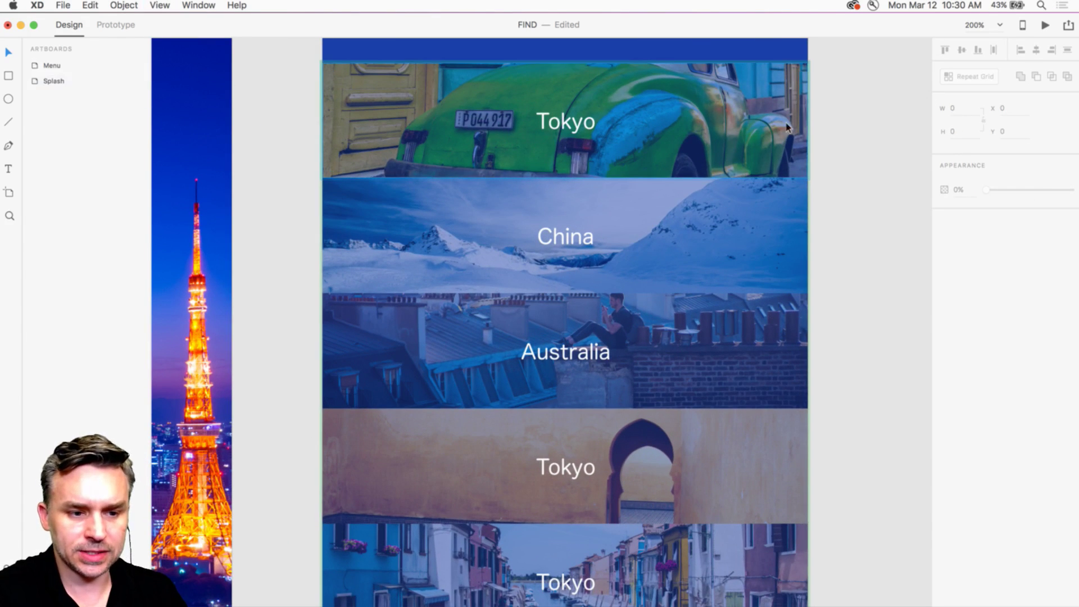
# Step: Fill the Repeat Grid's labels with the destination names from _featured.txt in Finder's Assets folder
pyautogui.click(649, 118)
pyautogui.doubleClick(567, 121)
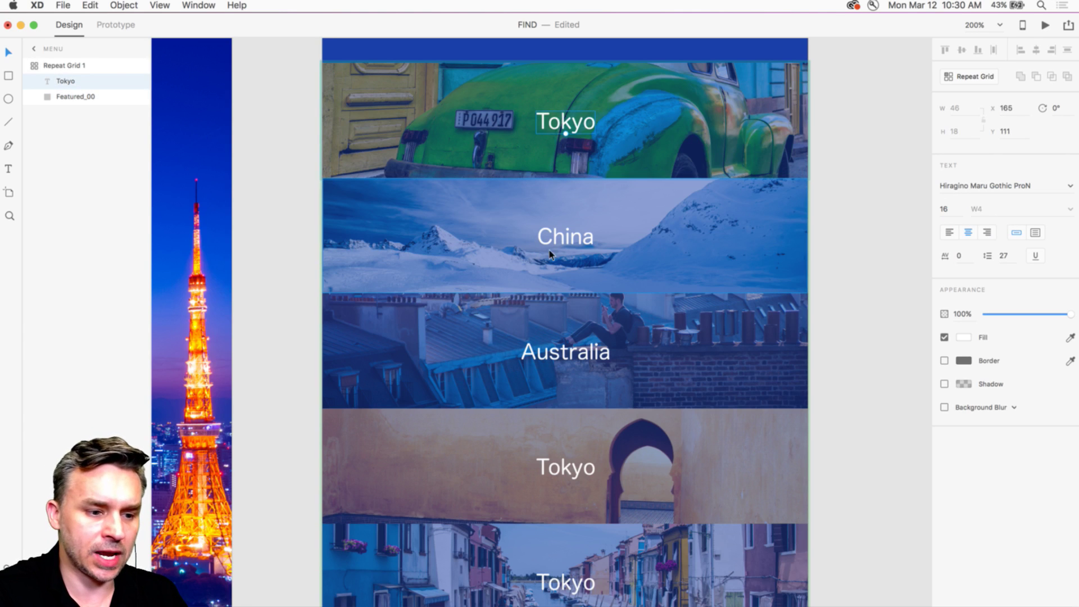
pyautogui.click(553, 236)
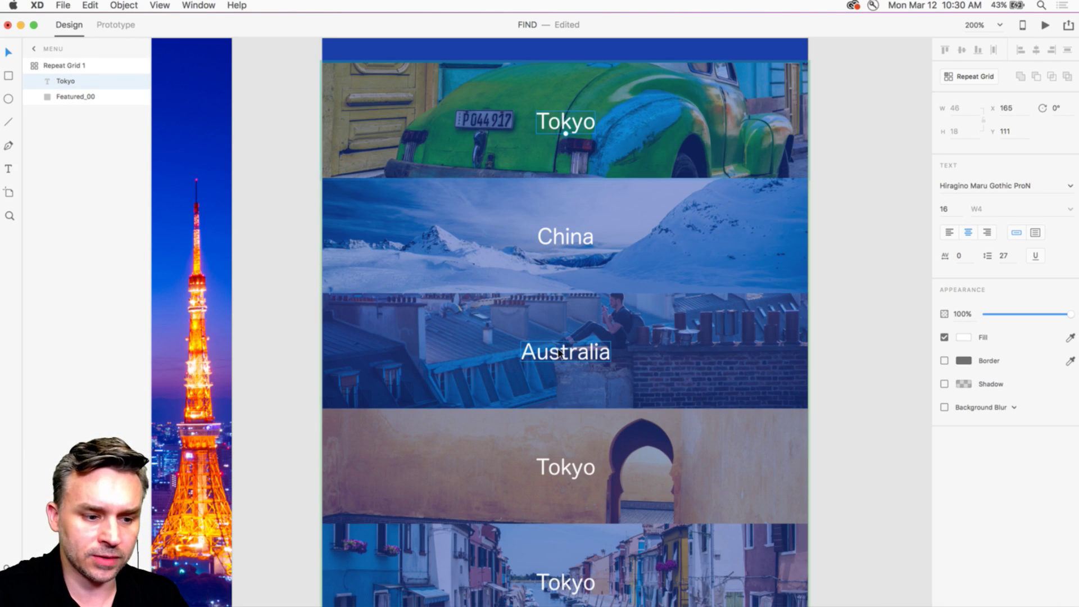
pyautogui.click(561, 351)
pyautogui.click(573, 119)
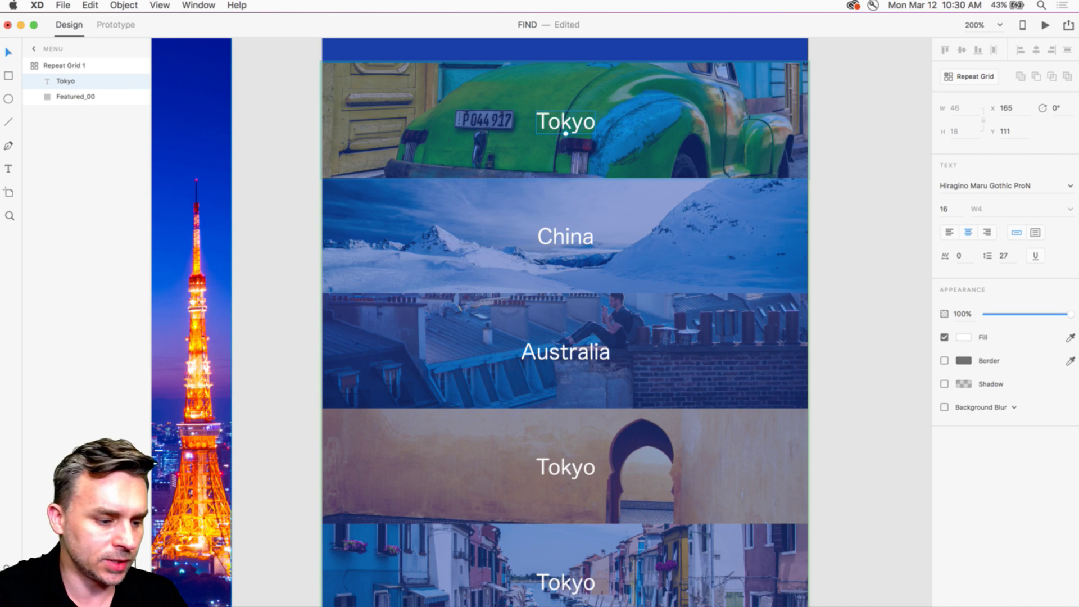
pyautogui.press('super+Tab')
pyautogui.moveTo(700, 106); pyautogui.dragTo(532, 176)
pyautogui.scroll(5, 841, 369)
pyautogui.click(840, 349)
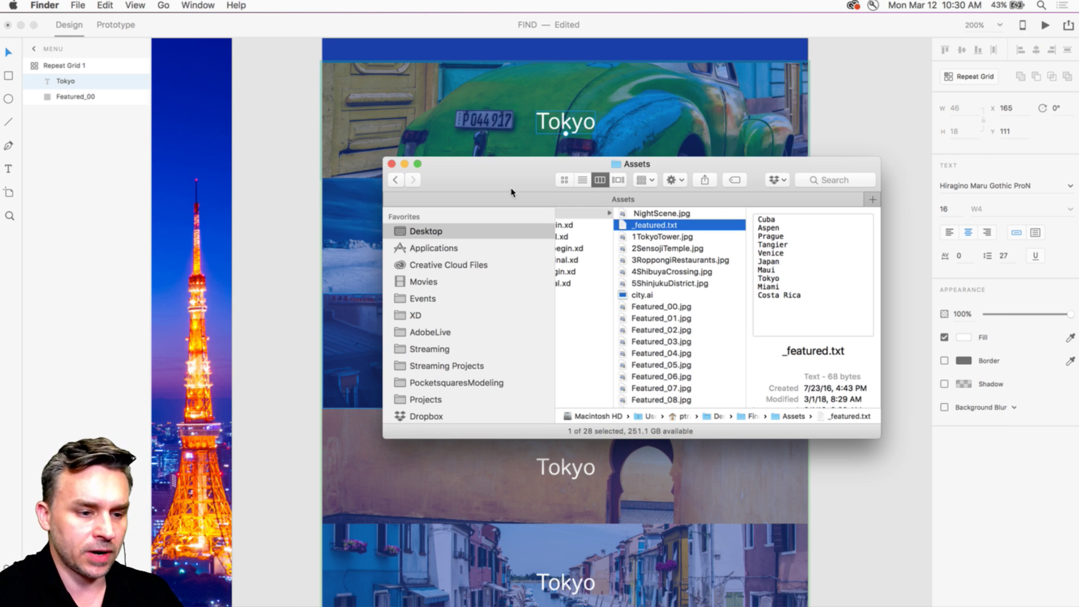
pyautogui.moveTo(497, 178); pyautogui.dragTo(650, 296)
pyautogui.moveTo(784, 344); pyautogui.dragTo(565, 125)
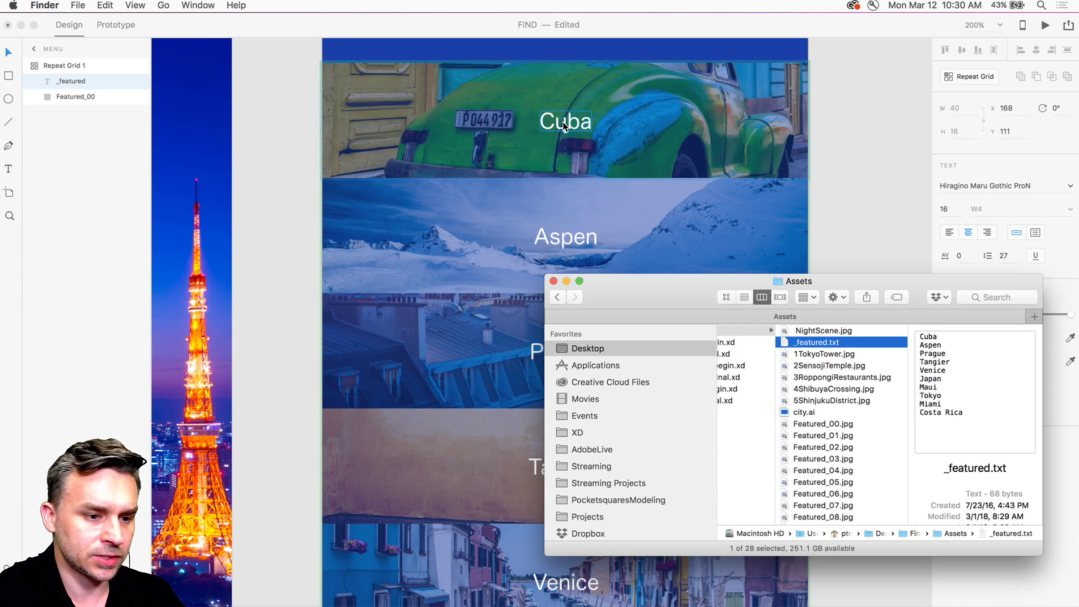
pyautogui.click(274, 191)
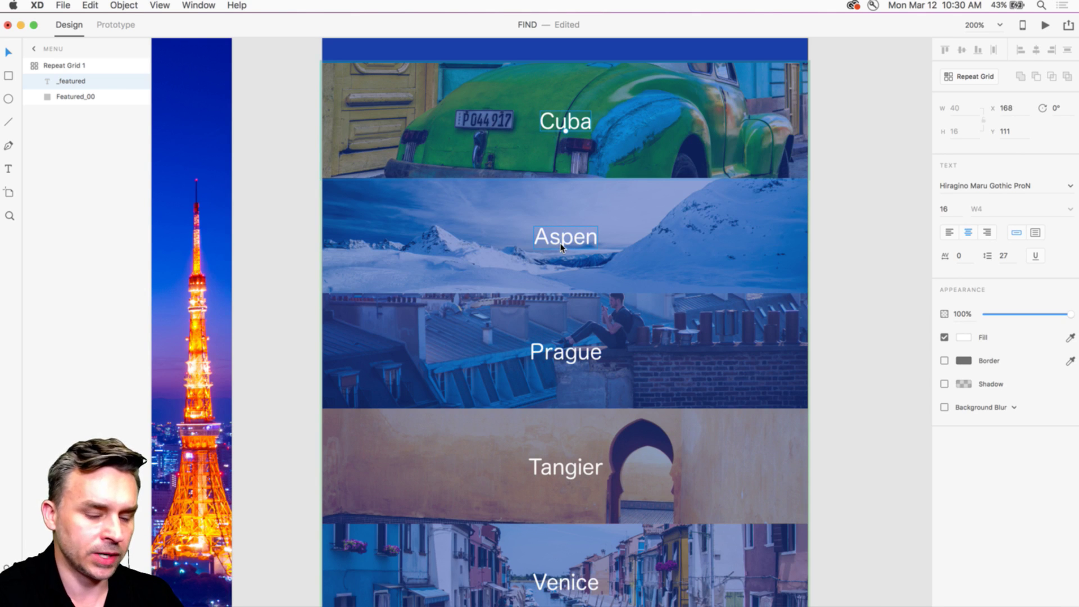
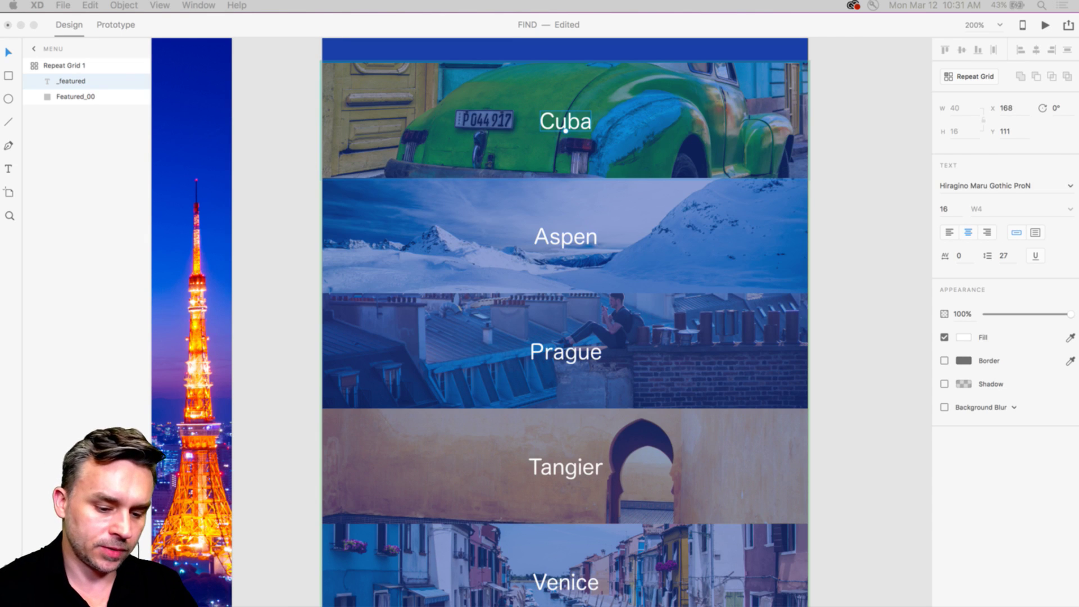
# Step: Duplicate the Splash and Menu artboards and align the copies directly above the originals at X 0, Y -778
pyautogui.click(290, 216)
pyautogui.press('super+0')
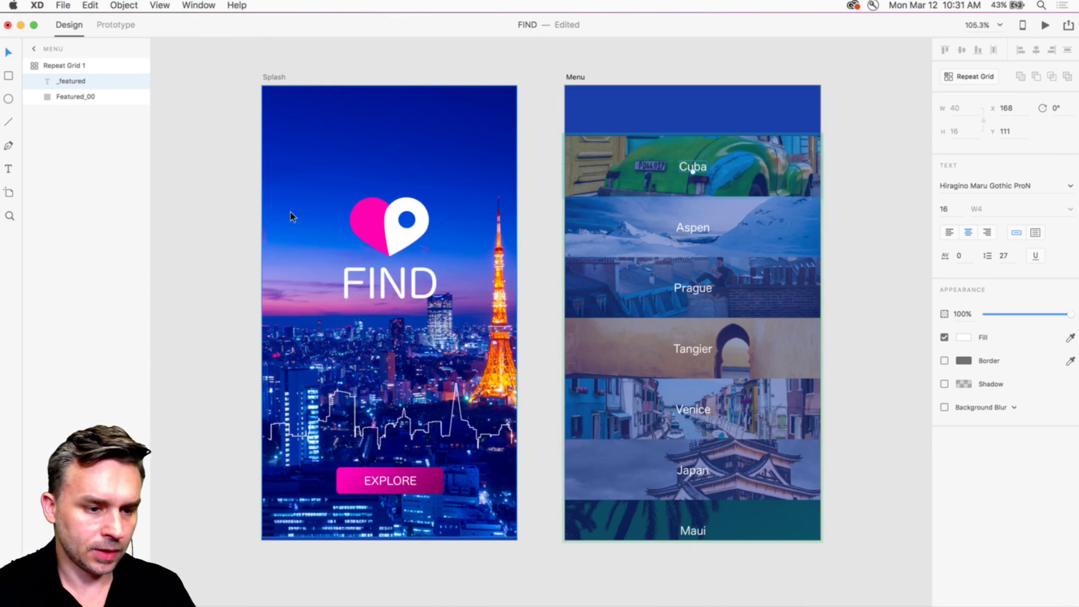
pyautogui.press('super+1')
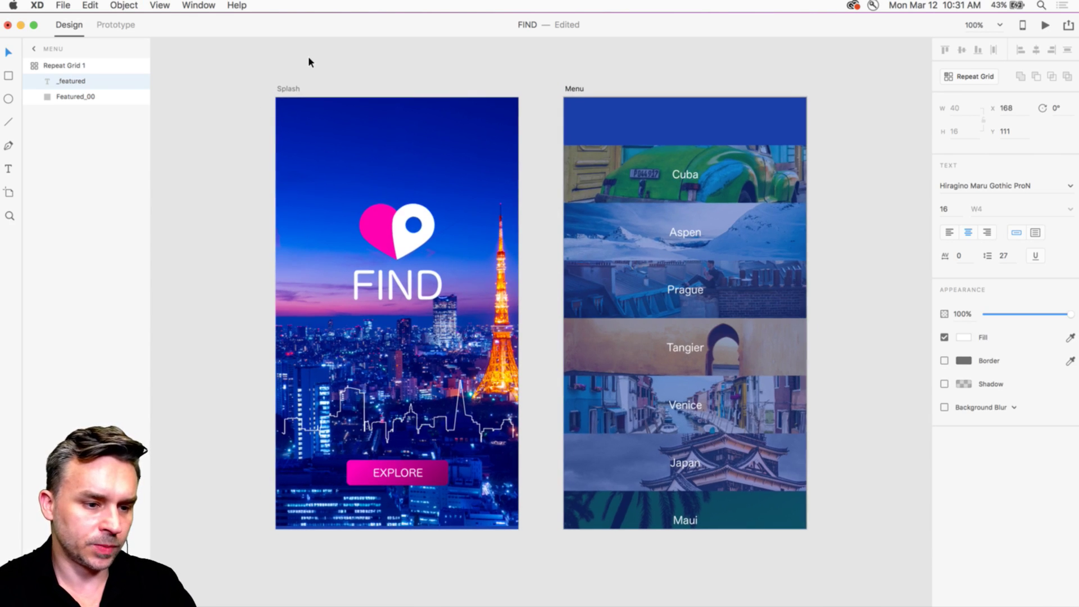
pyautogui.moveTo(426, 91); pyautogui.dragTo(703, 428)
pyautogui.press('super+minus')
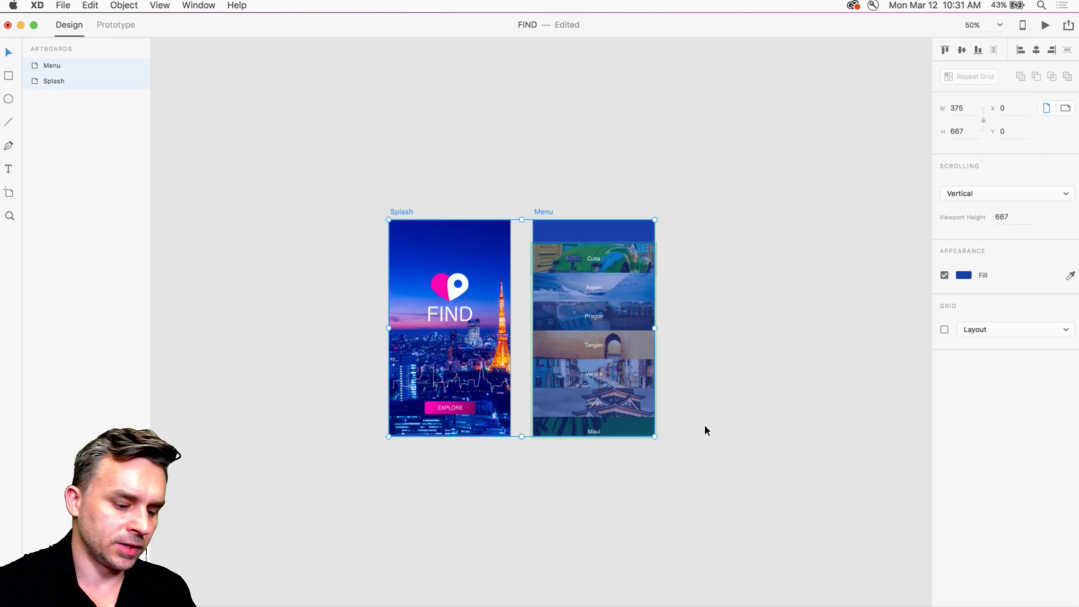
pyautogui.press('super+d')
pyautogui.moveTo(688, 212); pyautogui.dragTo(575, 57)
pyautogui.moveTo(563, 164); pyautogui.dragTo(488, 291)
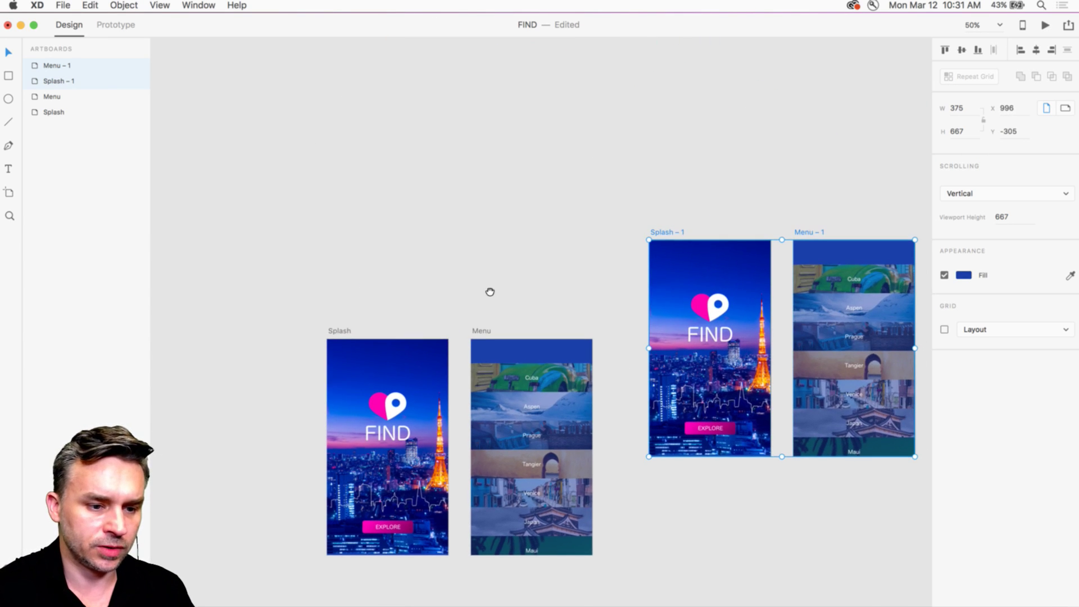
pyautogui.moveTo(668, 228); pyautogui.dragTo(341, 82)
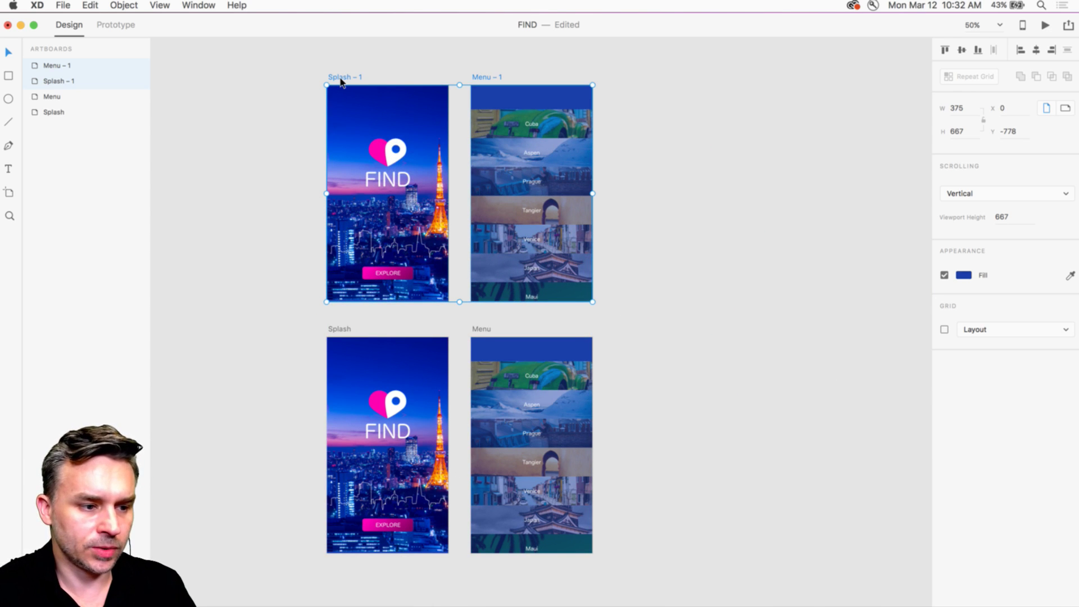
# Step: Delete the duplicated Splash and Menu artboards and fit the remaining artboards in view
pyautogui.press('Delete')
pyautogui.press('super+0')
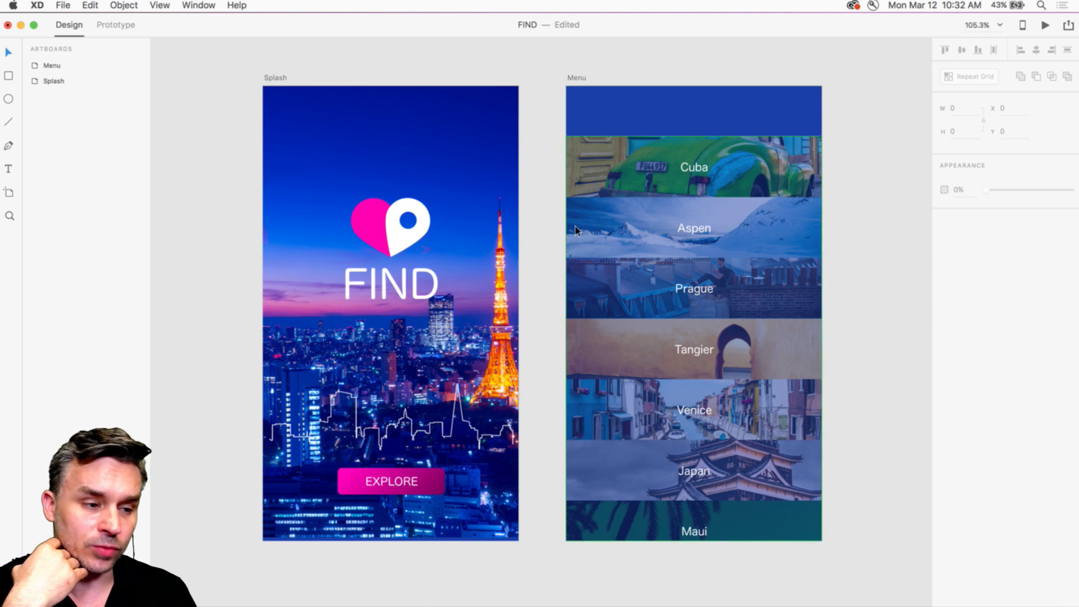
pyautogui.click(236, 5)
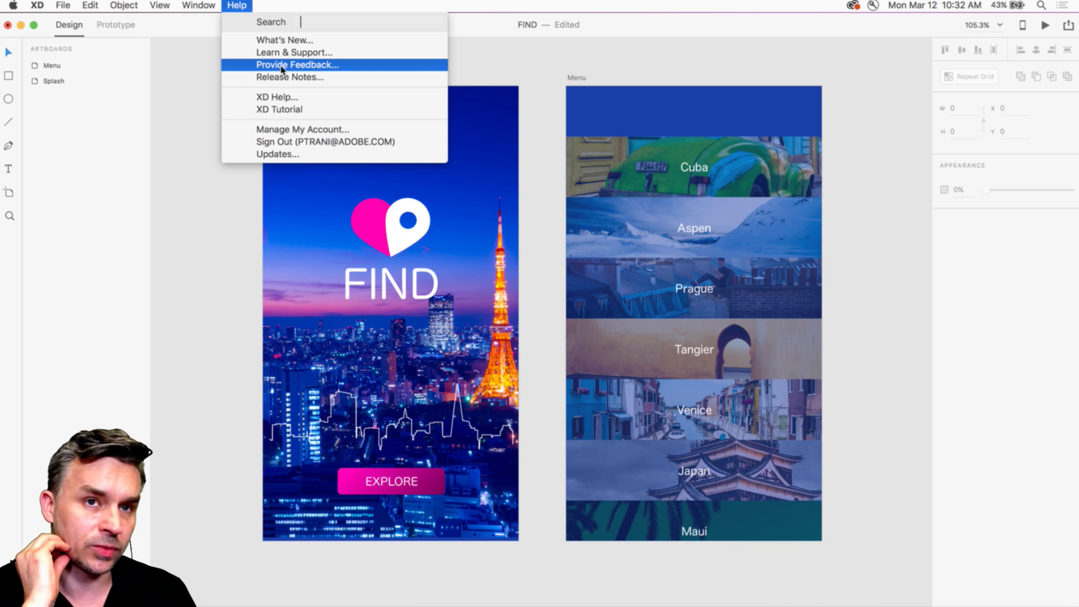
pyautogui.click(526, 84)
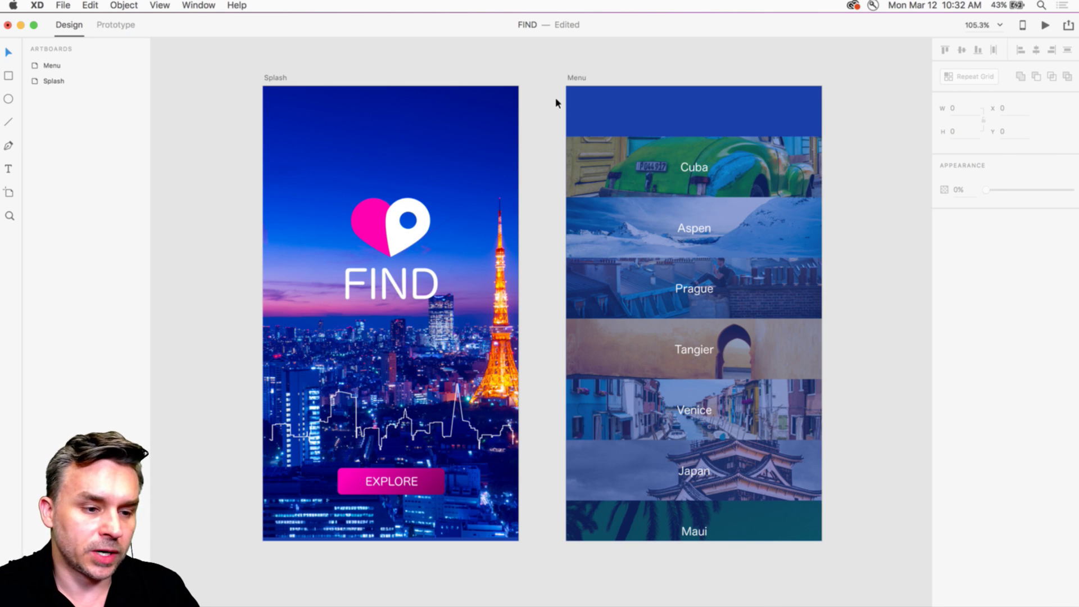
# Step: Paste the copied Splash and Menu artboards, and duplicate the Menu artboard beside the original at X 890, Y 0
pyautogui.moveTo(547, 128); pyautogui.dragTo(318, 127)
pyautogui.click(361, 78)
pyautogui.moveTo(609, 92); pyautogui.dragTo(540, 90)
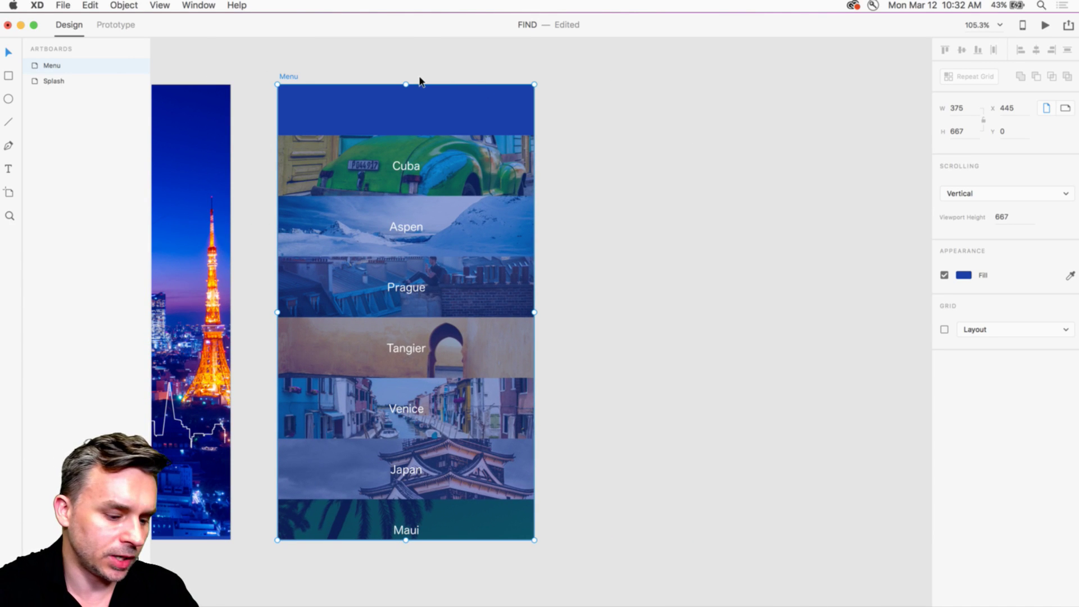
pyautogui.press('super+v')
pyautogui.click(285, 77)
pyautogui.press('super+d')
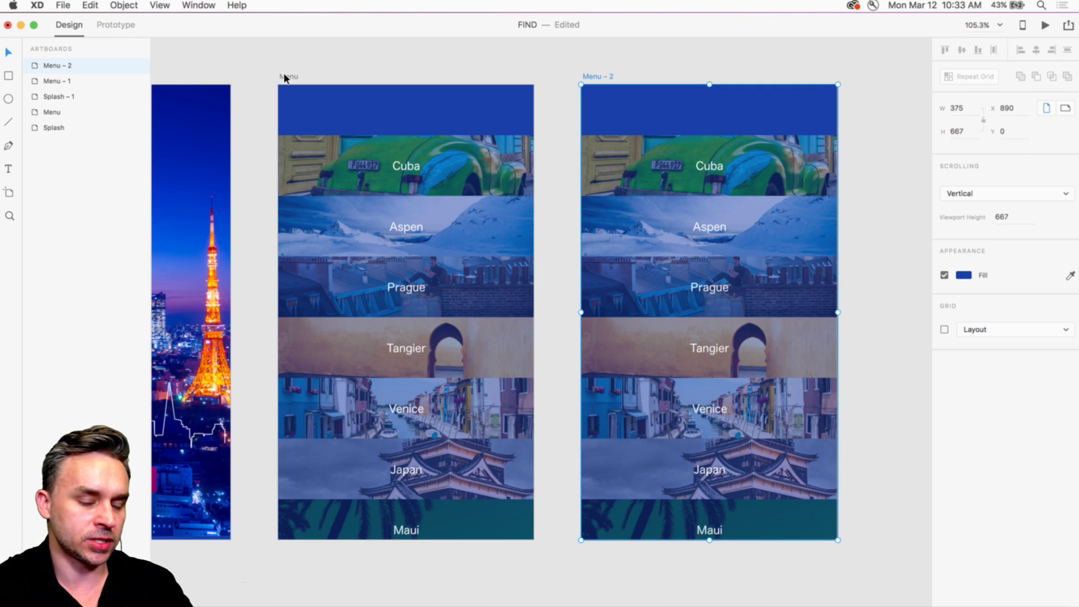
pyautogui.click(281, 53)
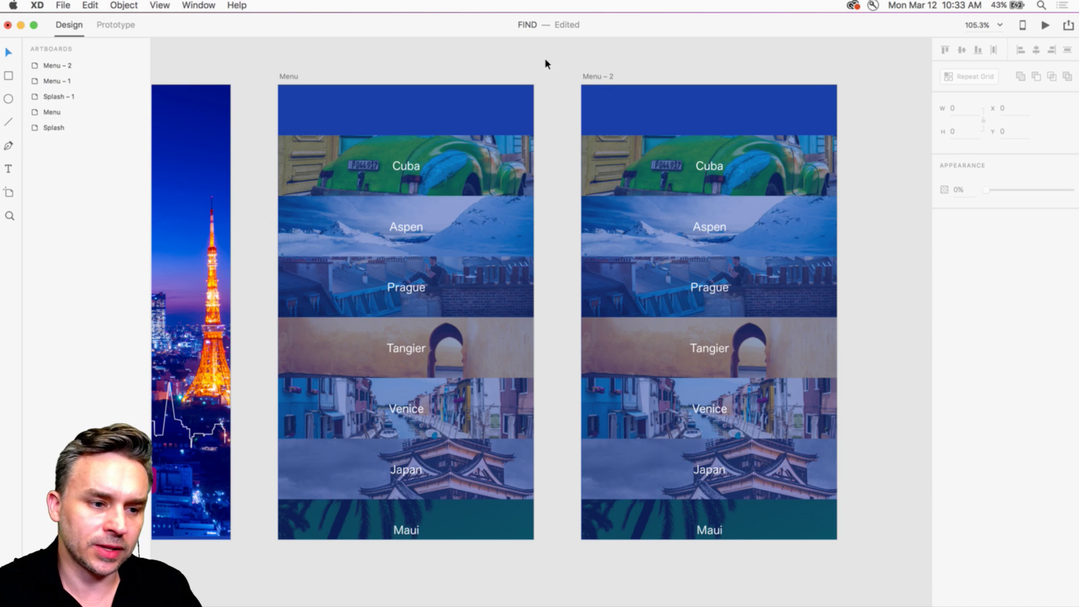
# Step: Shrink the duplicated artboard's Repeat Grid to just the Cuba cell, about 70 high, and ungroup the grid
pyautogui.hscroll(3, 506, 93)
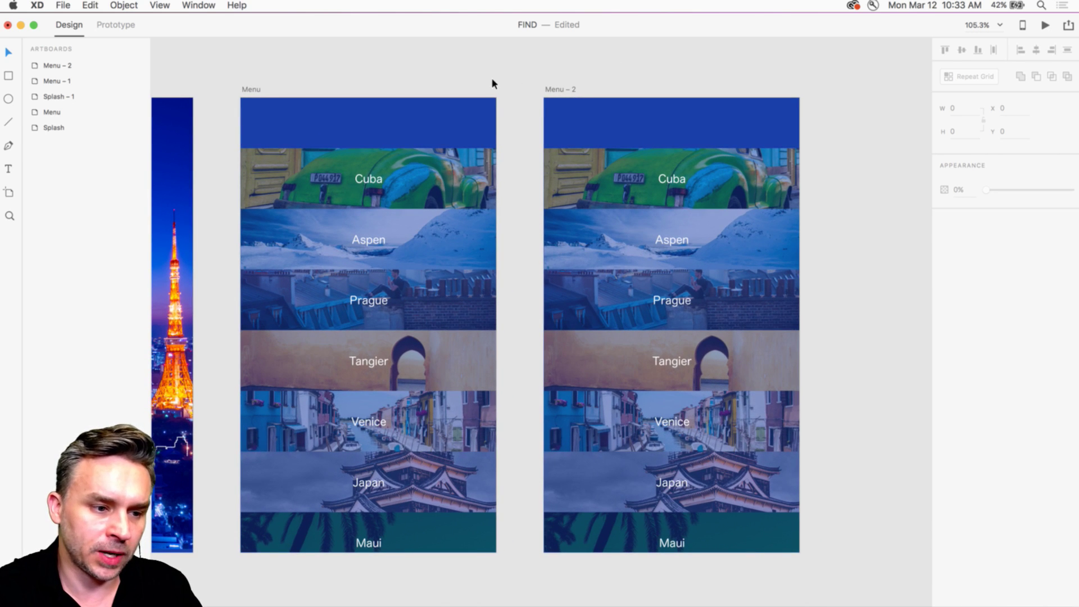
pyautogui.click(584, 153)
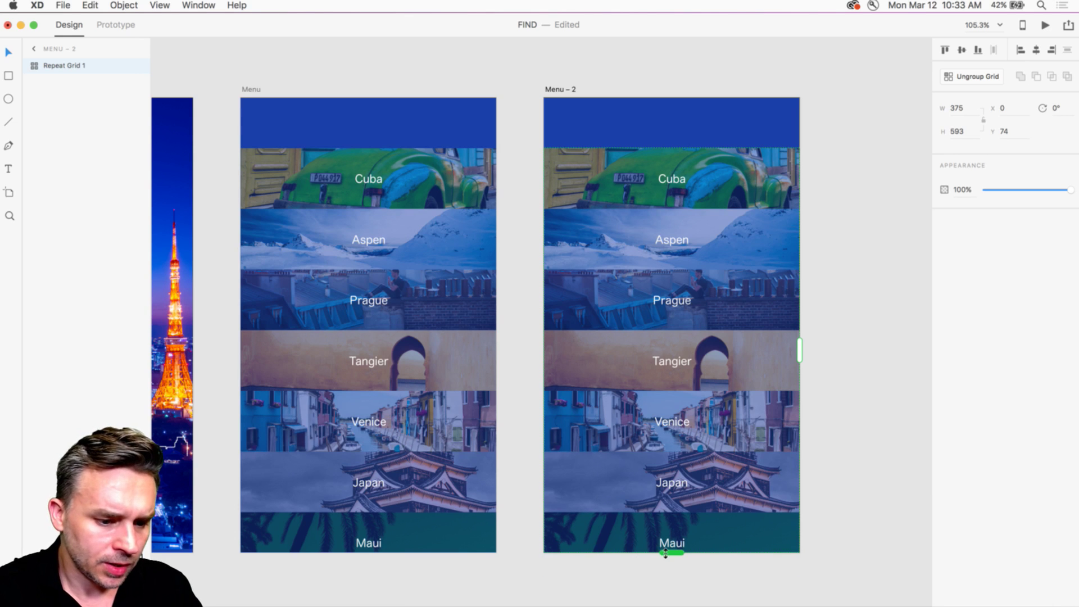
pyautogui.moveTo(644, 552); pyautogui.dragTo(643, 198)
pyautogui.rightClick(598, 165)
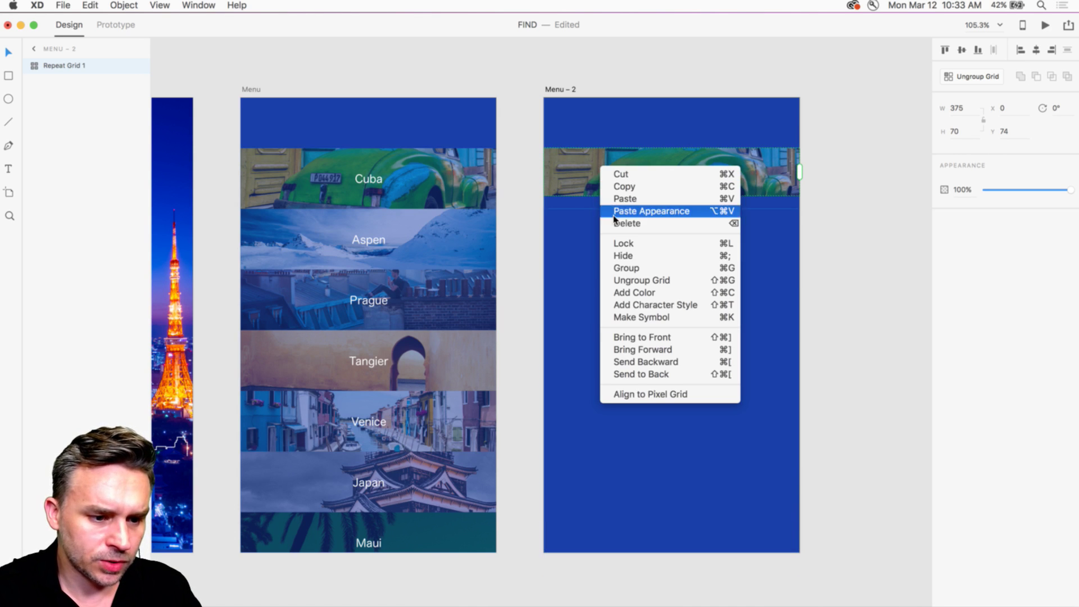
pyautogui.press('Escape')
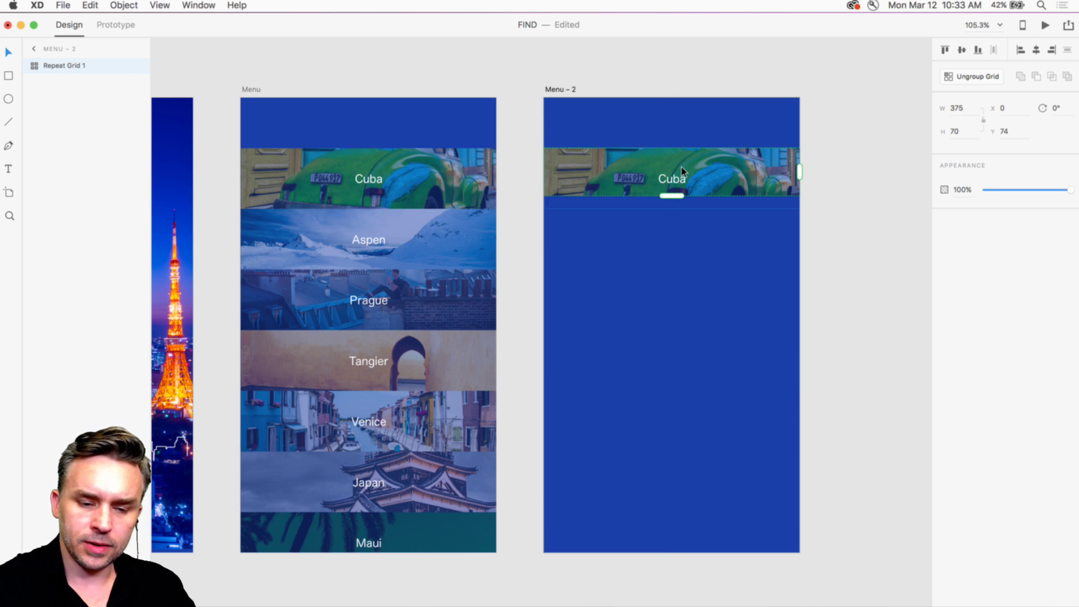
pyautogui.click(981, 80)
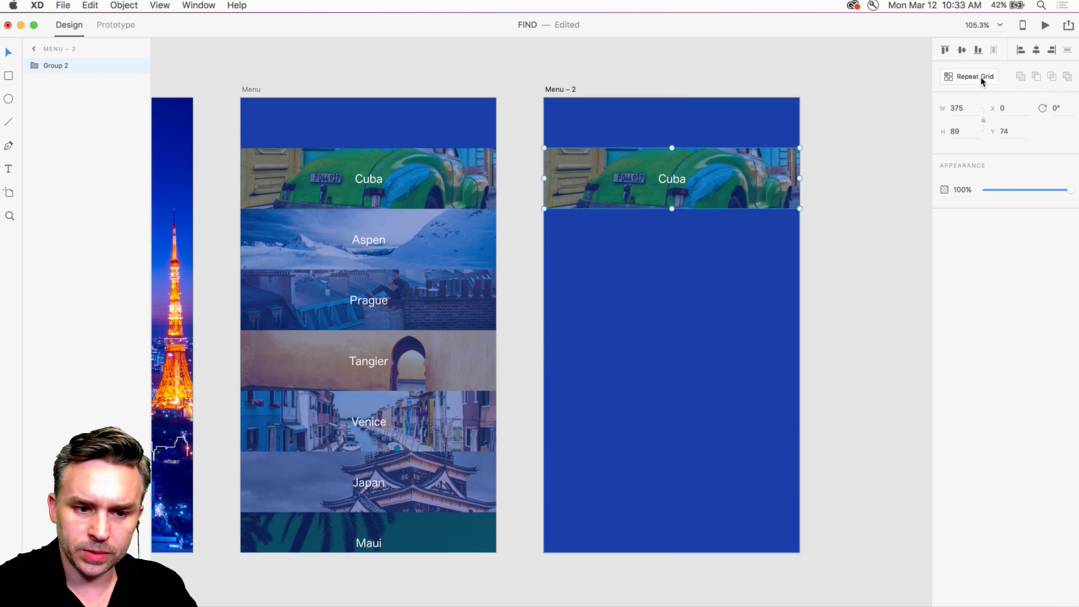
# Step: Stretch the Cuba group down to the bottom edge of the duplicated artboard, making it 593 high
pyautogui.moveTo(672, 209); pyautogui.dragTo(670, 554)
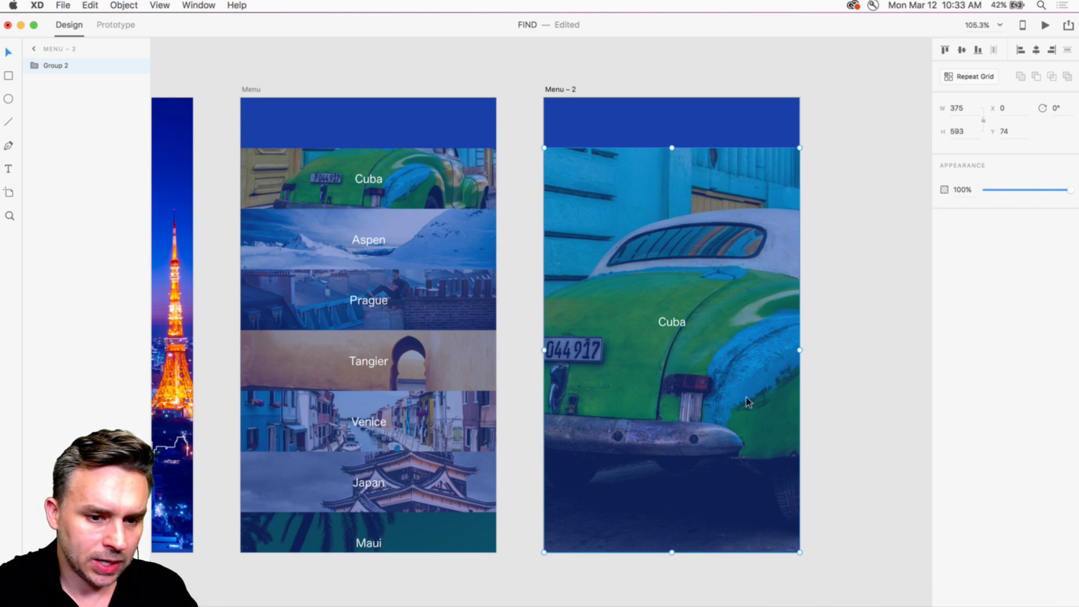
pyautogui.click(726, 94)
pyautogui.click(667, 221)
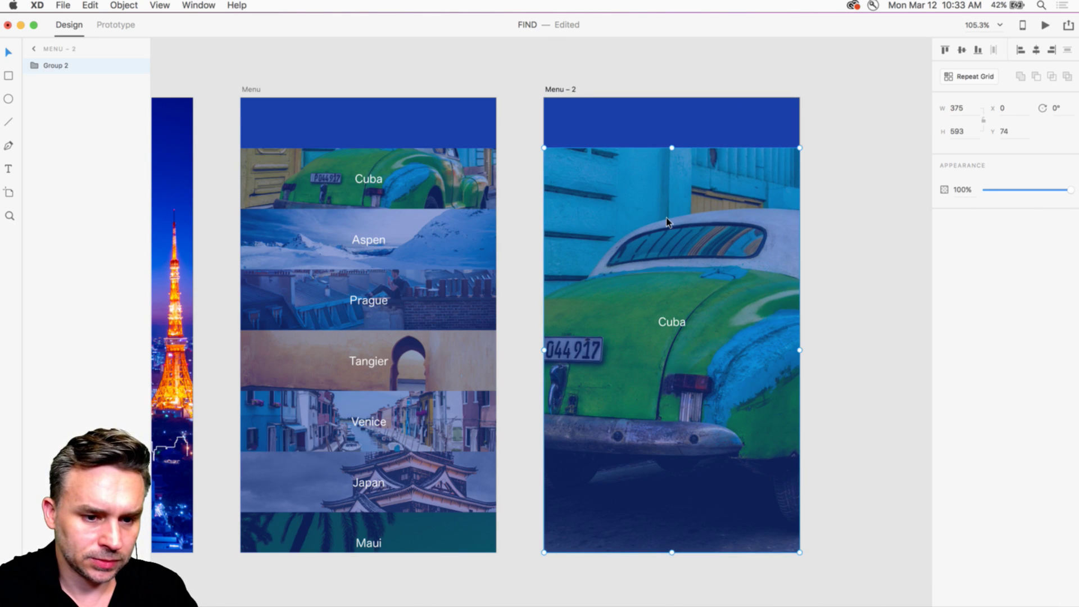
# Step: Raise the opacity of the Cuba photo inside the group to 100%
pyautogui.click(987, 191)
pyautogui.press('super+z')
pyautogui.doubleClick(777, 279)
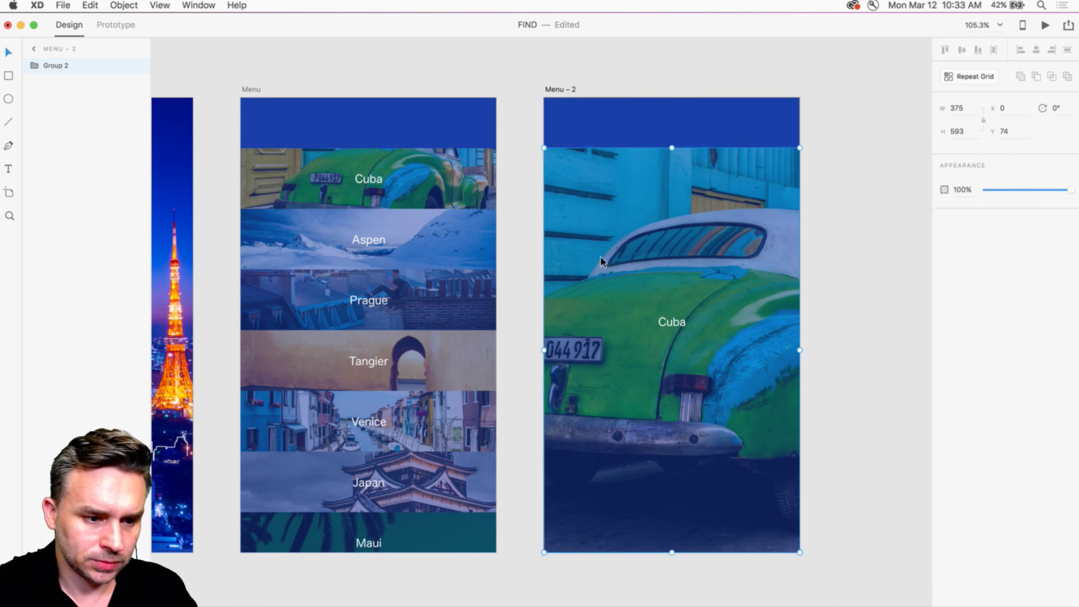
pyautogui.click(1031, 192)
pyautogui.moveTo(1031, 193); pyautogui.dragTo(1072, 191)
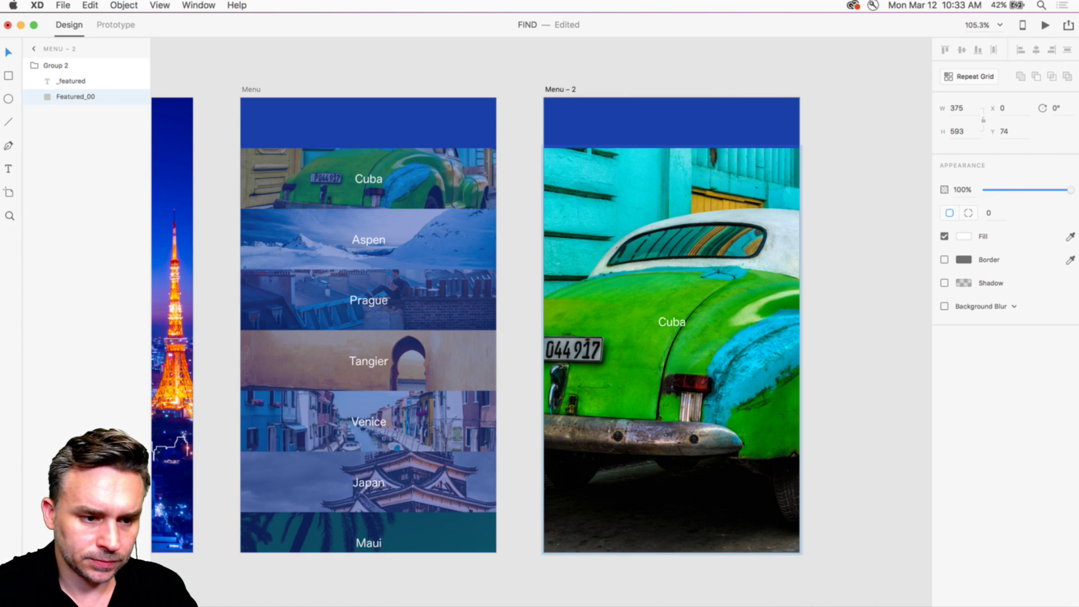
pyautogui.press('Escape')
# Step: Extend the Cuba group up to the artboard's top edge so it fills the full 375 x 667 screen at Y 0
pyautogui.click(632, 159)
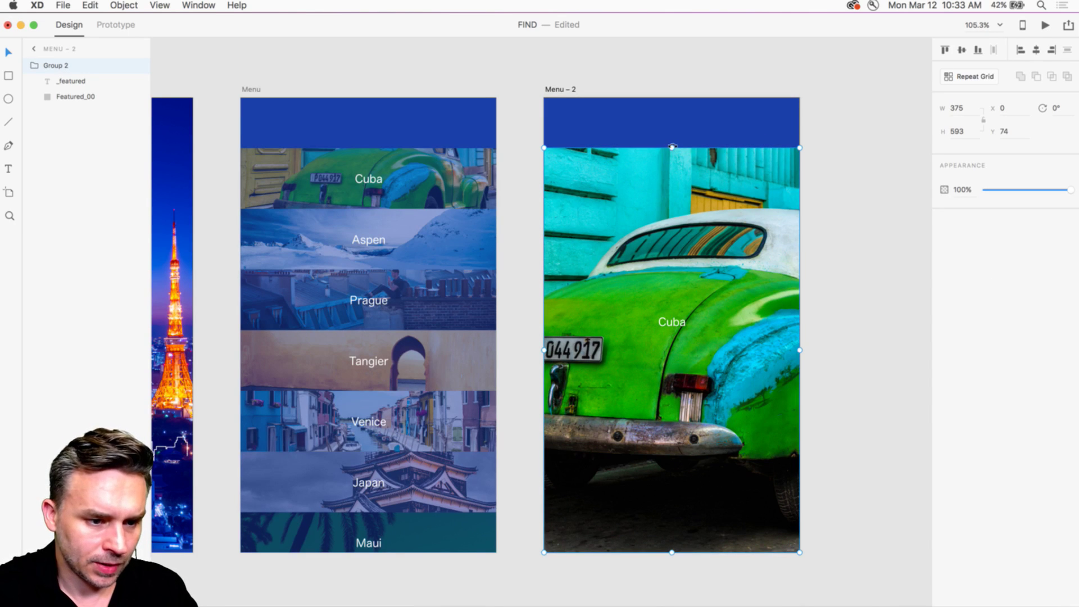
pyautogui.moveTo(672, 148); pyautogui.dragTo(671, 98)
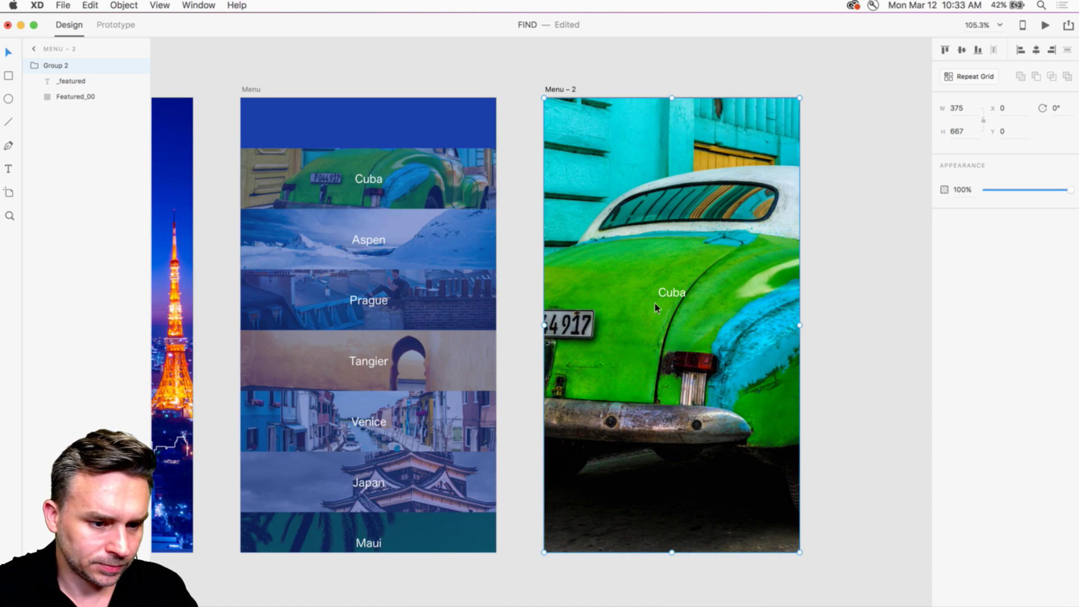
pyautogui.click(841, 147)
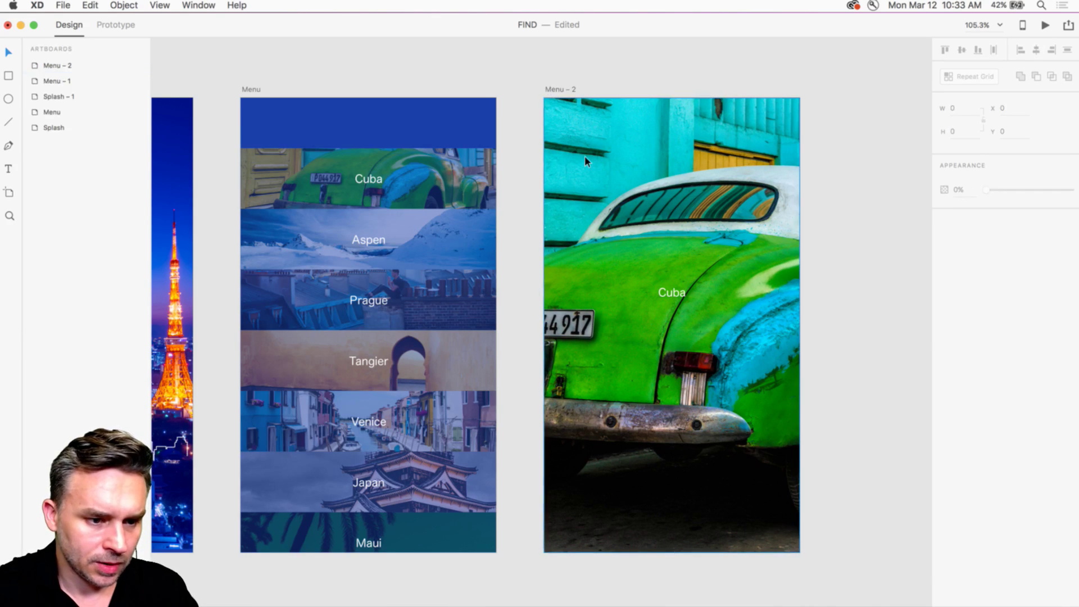
# Step: Ungroup the car photo and its label on the Menu – 2 artboard, and enlarge the Cuba text to font size 136
pyautogui.click(649, 161)
pyautogui.rightClick(649, 161)
pyautogui.click(582, 61)
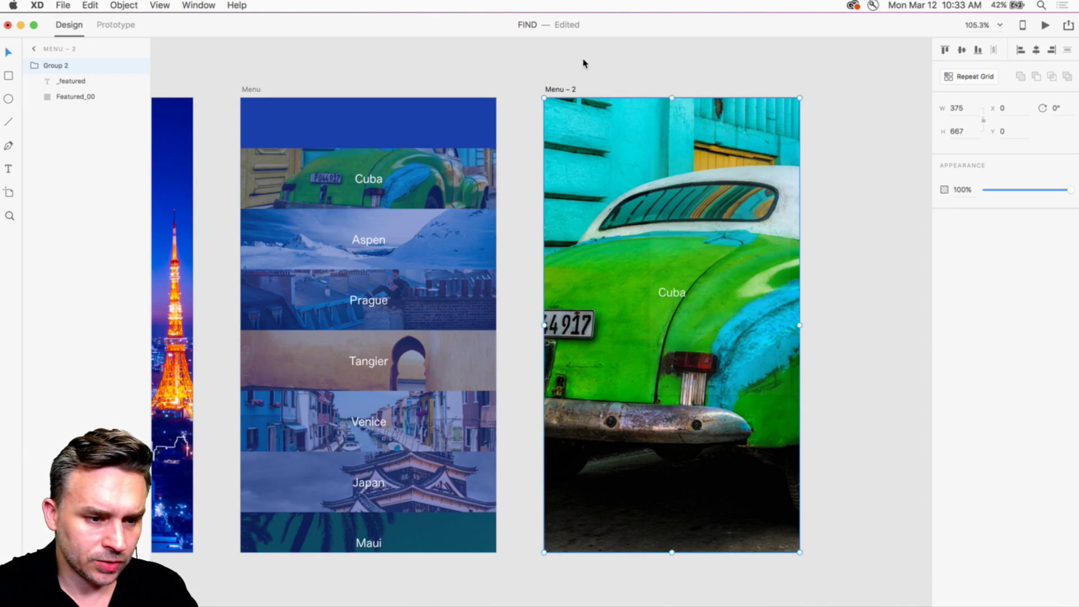
pyautogui.click(670, 292)
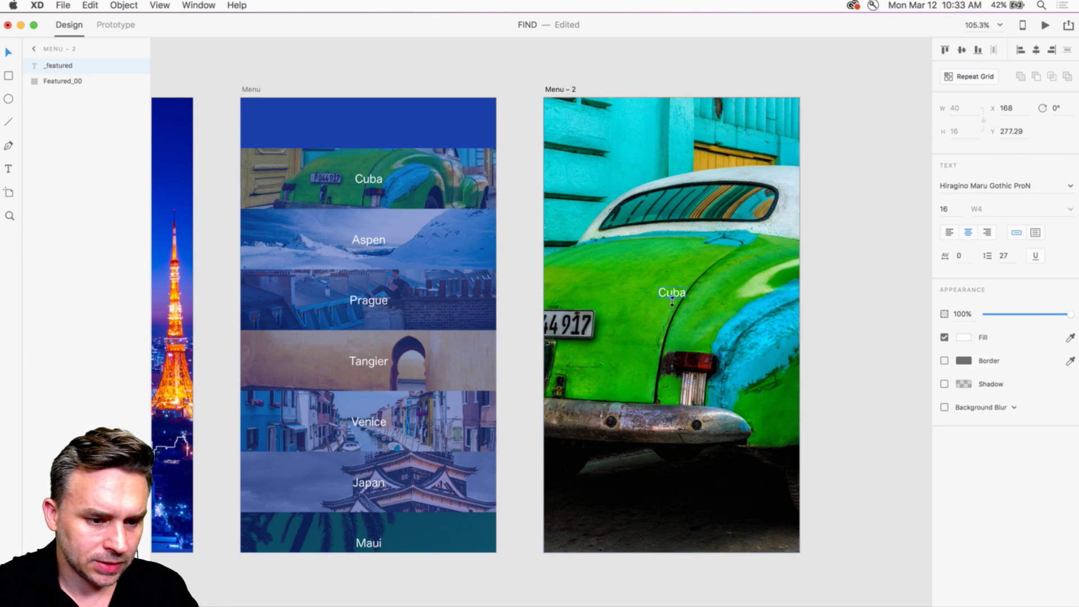
pyautogui.moveTo(672, 300); pyautogui.dragTo(671, 352)
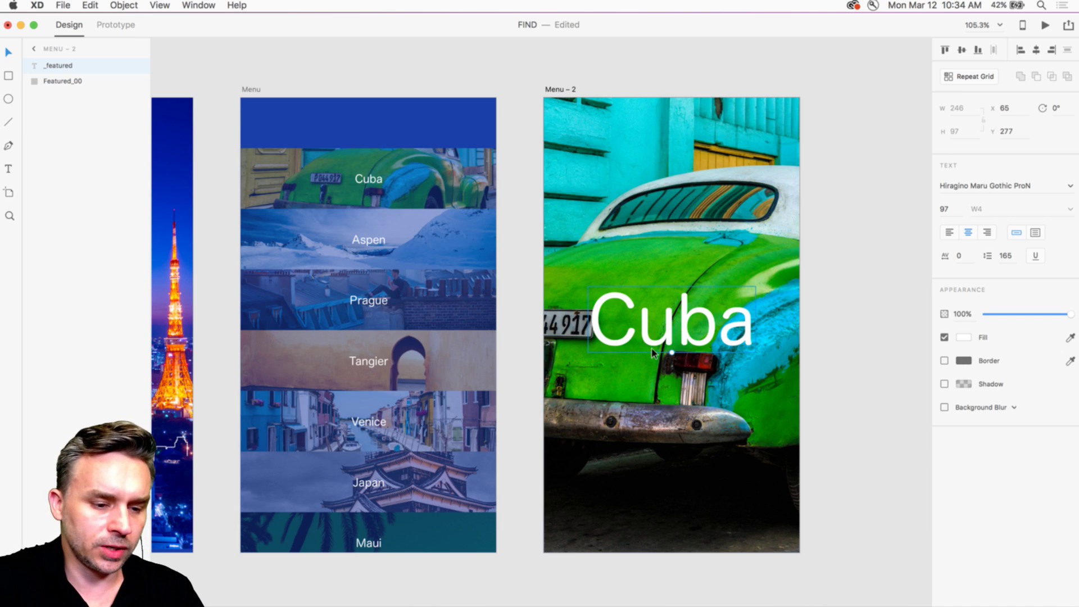
pyautogui.moveTo(659, 350); pyautogui.dragTo(645, 330)
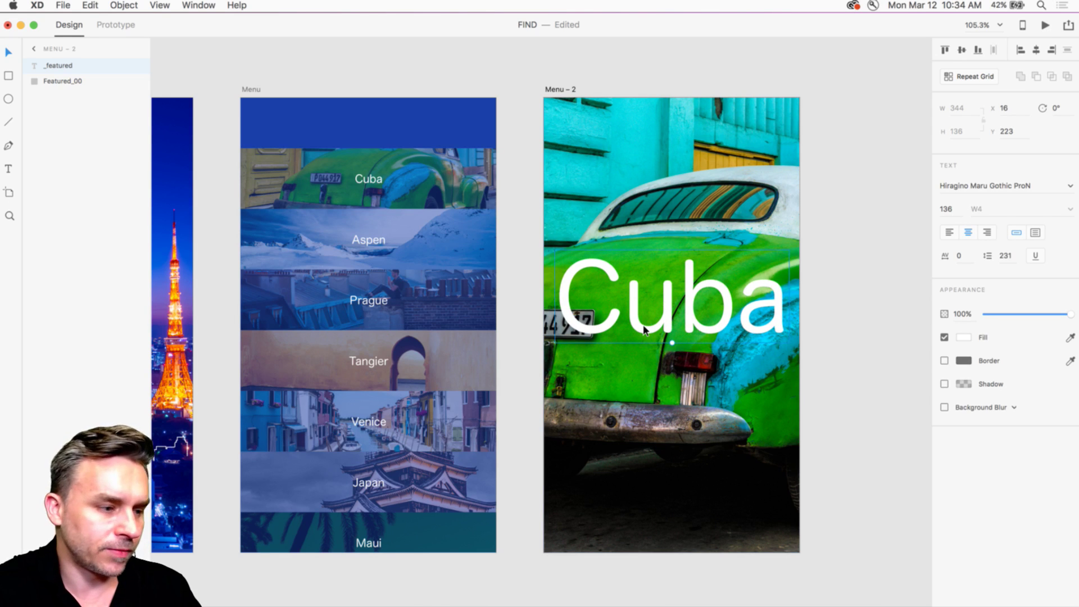
# Step: Retype the large label in capitals as CUBA and scale it down to font size 130
pyautogui.doubleClick(644, 331)
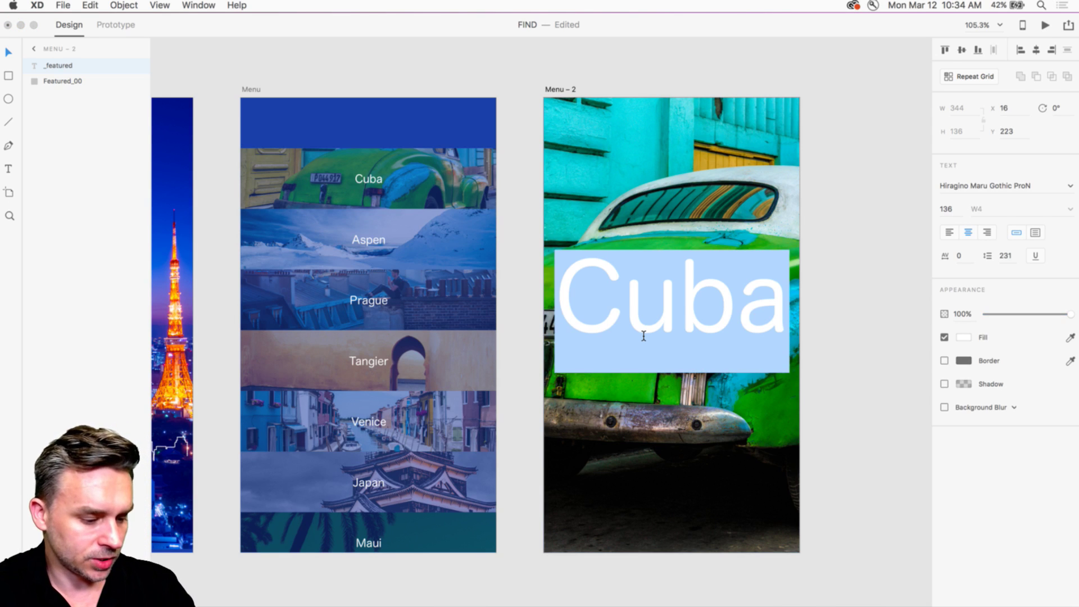
pyautogui.write('CUBA')
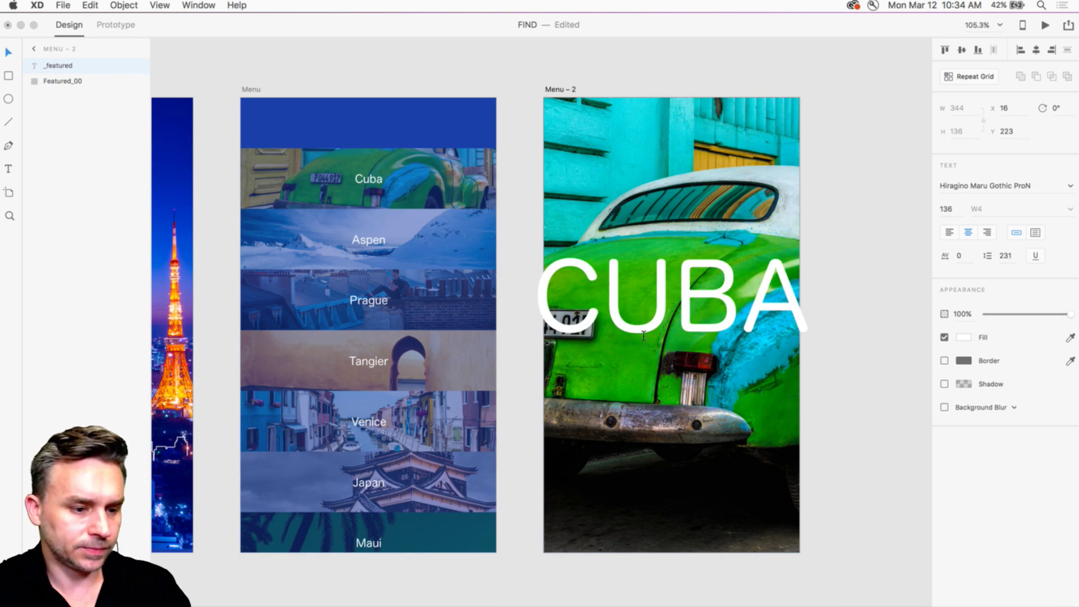
pyautogui.click(7, 50)
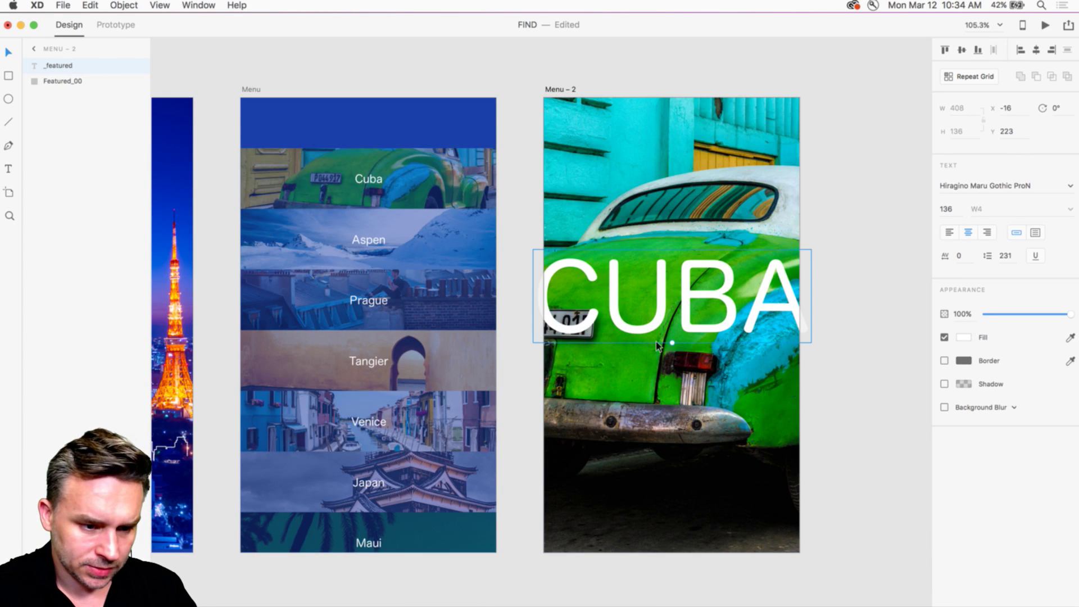
pyautogui.moveTo(670, 345); pyautogui.dragTo(670, 340)
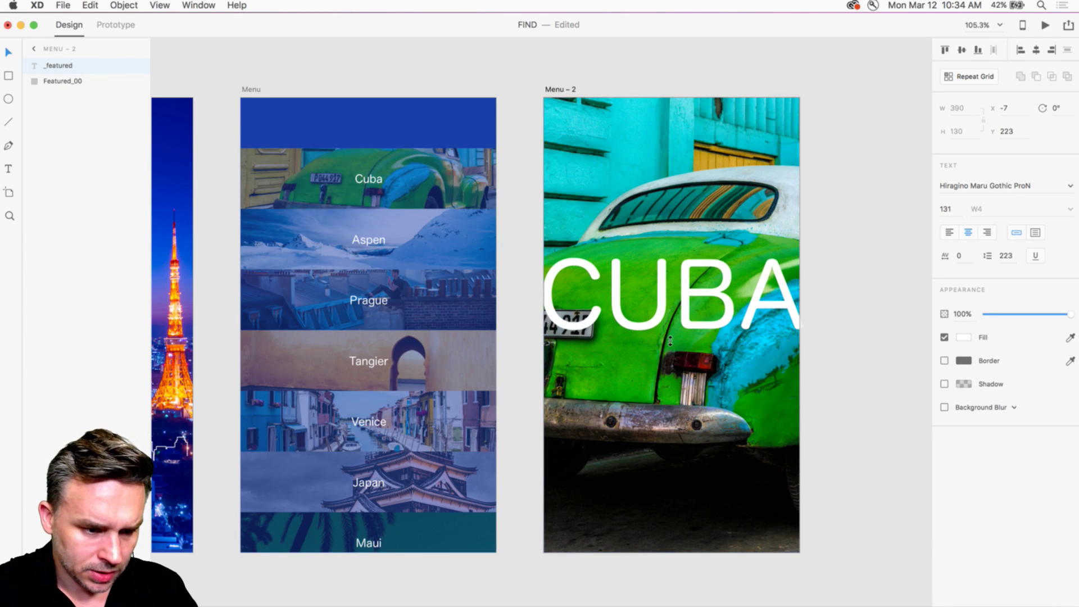
pyautogui.click(347, 80)
# Step: Add a shadow to the city names in the Menu artboard's repeat grid, coloured blue #002CA5 at 100% opacity
pyautogui.hscroll(-5, 465, 101)
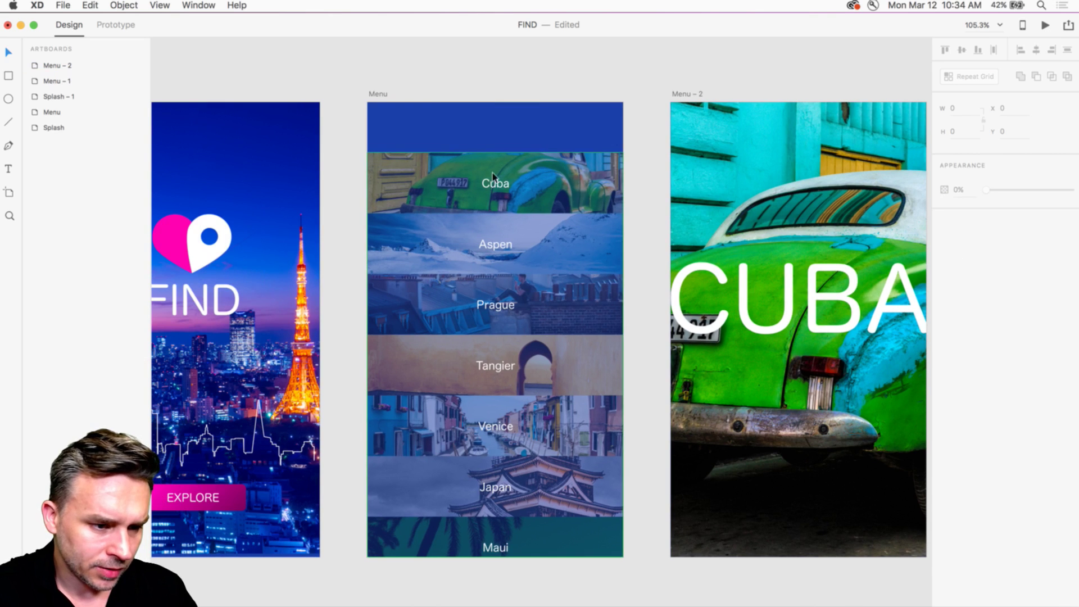
pyautogui.doubleClick(496, 185)
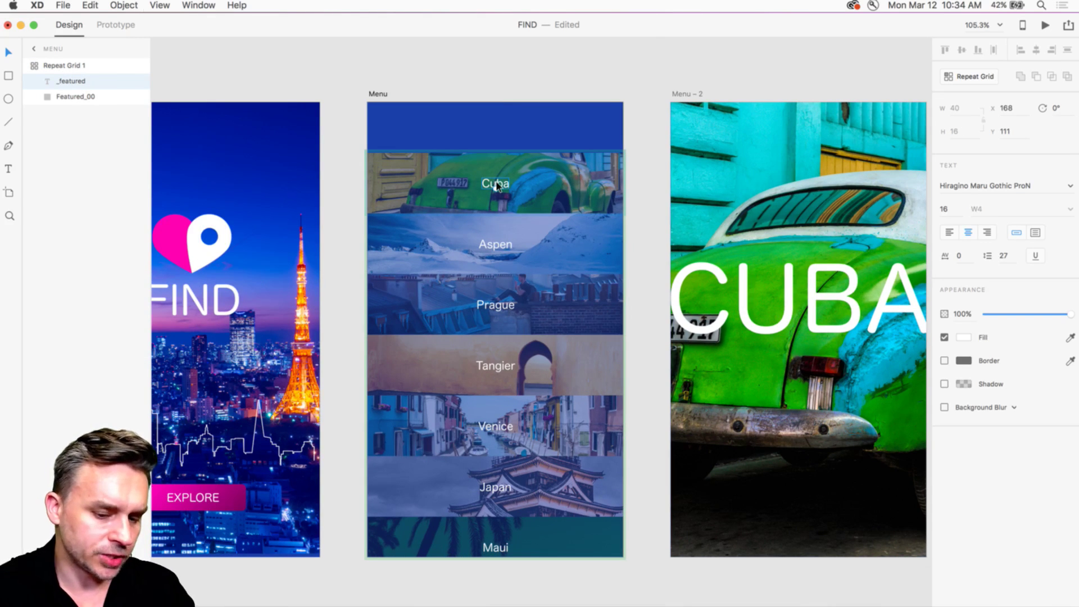
pyautogui.scroll(10, 497, 183)
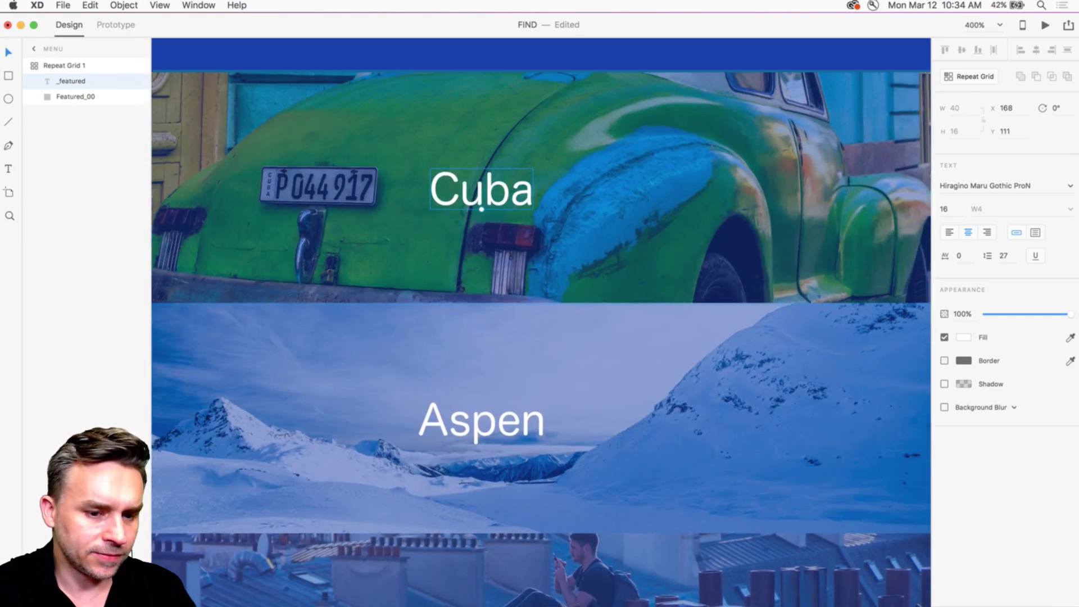
pyautogui.click(944, 385)
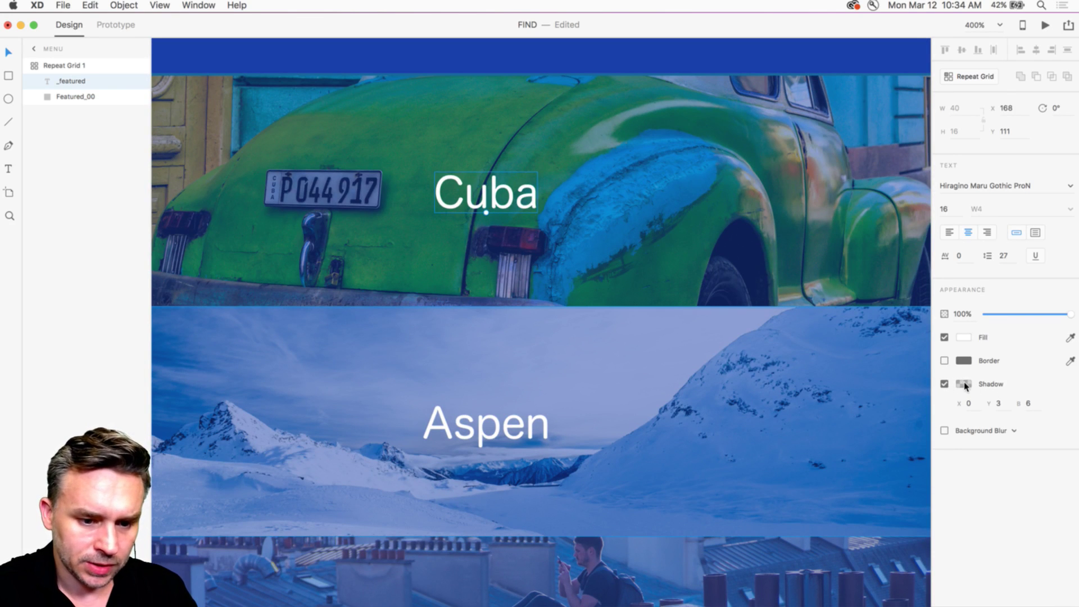
pyautogui.click(964, 386)
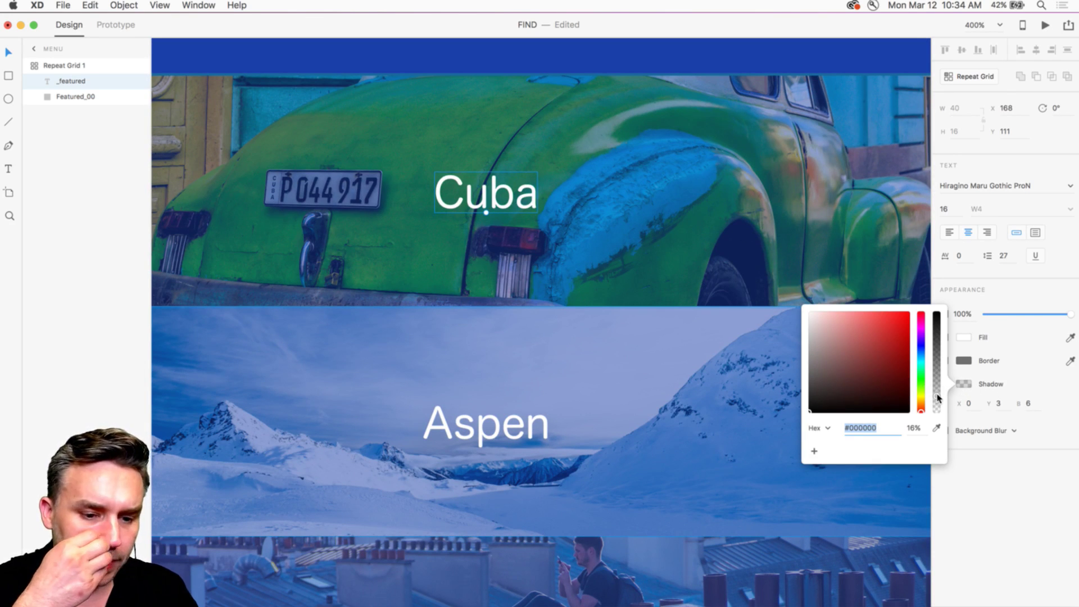
pyautogui.moveTo(936, 396); pyautogui.dragTo(936, 314)
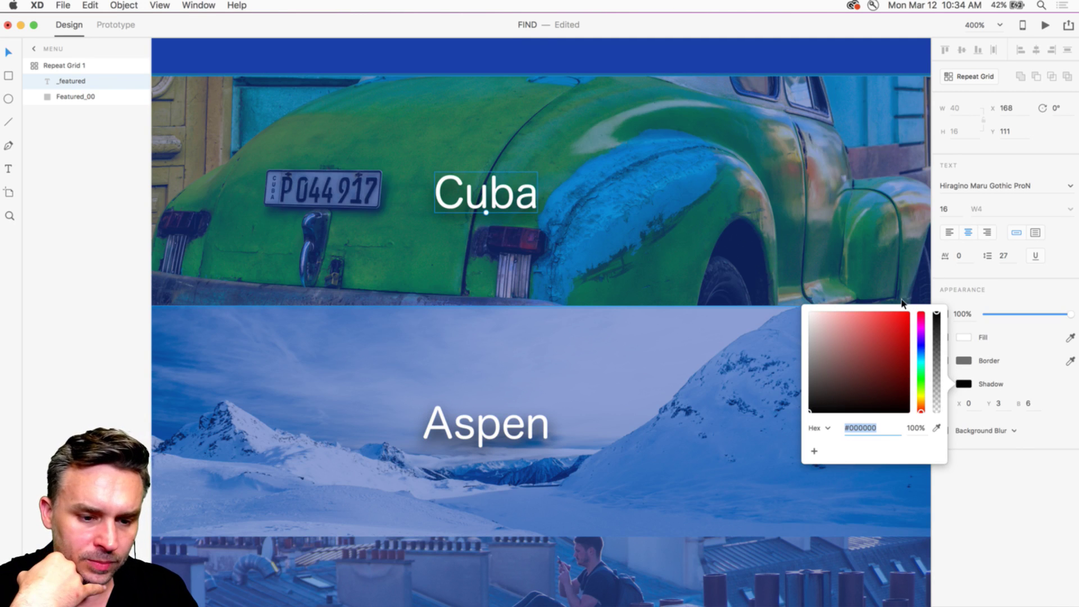
pyautogui.moveTo(866, 354); pyautogui.dragTo(921, 347)
pyautogui.click(922, 347)
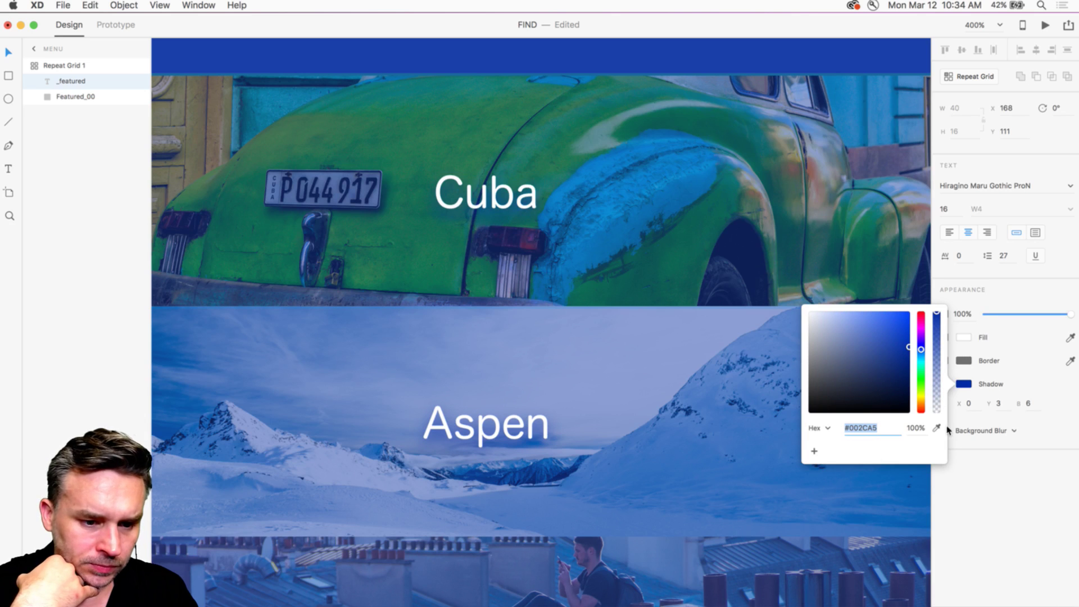
pyautogui.click(966, 496)
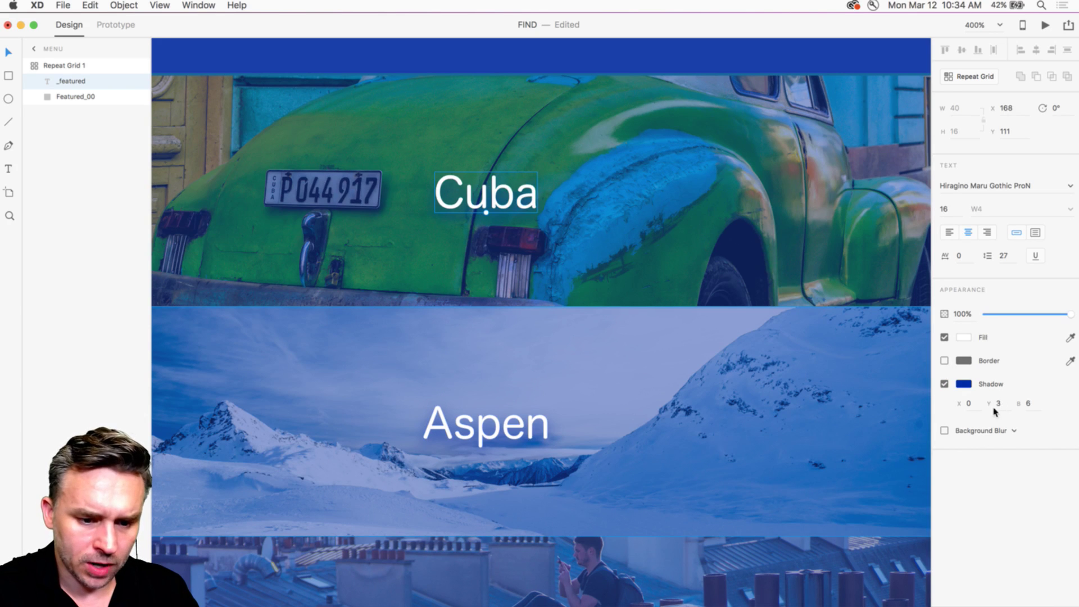
# Step: Set the vertical offset of the city names' shadow to 0
pyautogui.click(991, 403)
pyautogui.write('0')
pyautogui.press('Return')
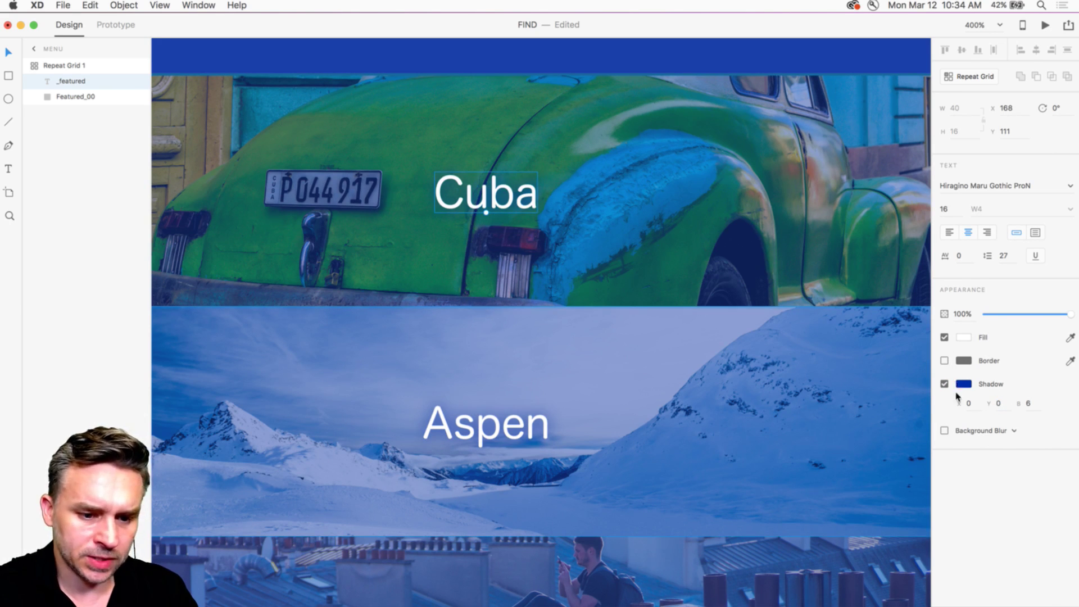
# Step: Apply a background blur to the large CUBA title on the Menu – 2 artboard
pyautogui.press('super+1')
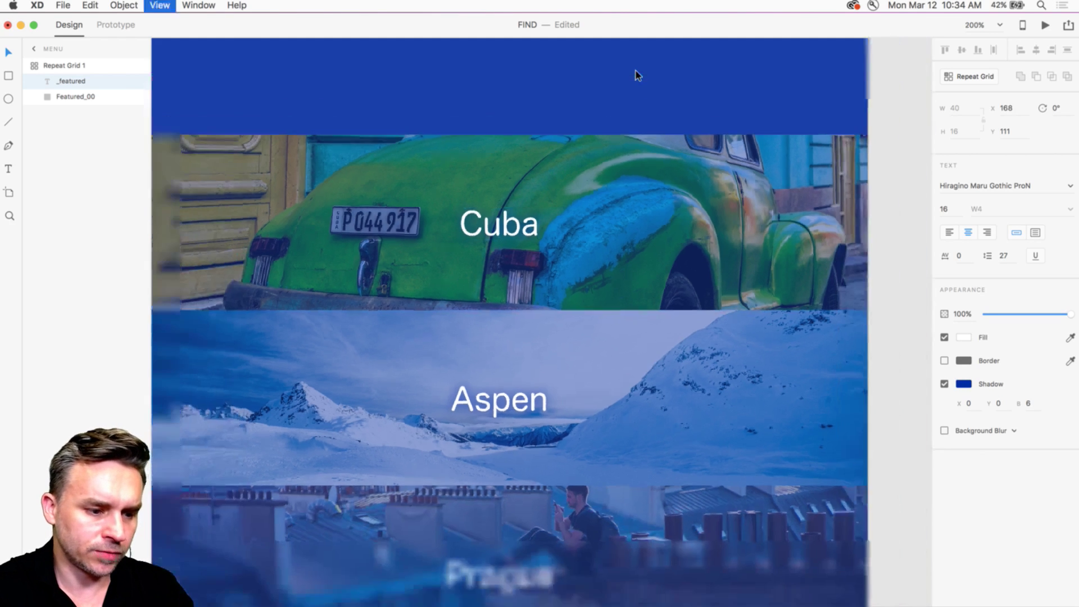
pyautogui.hscroll(8, 618, 145)
pyautogui.scroll(-2, 618, 145)
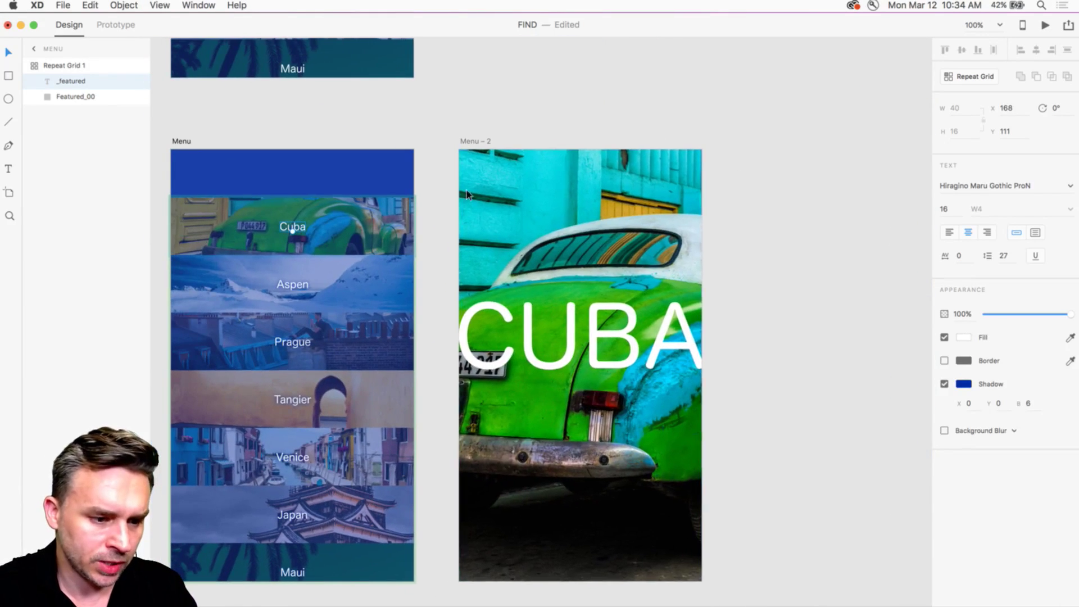
pyautogui.click(528, 328)
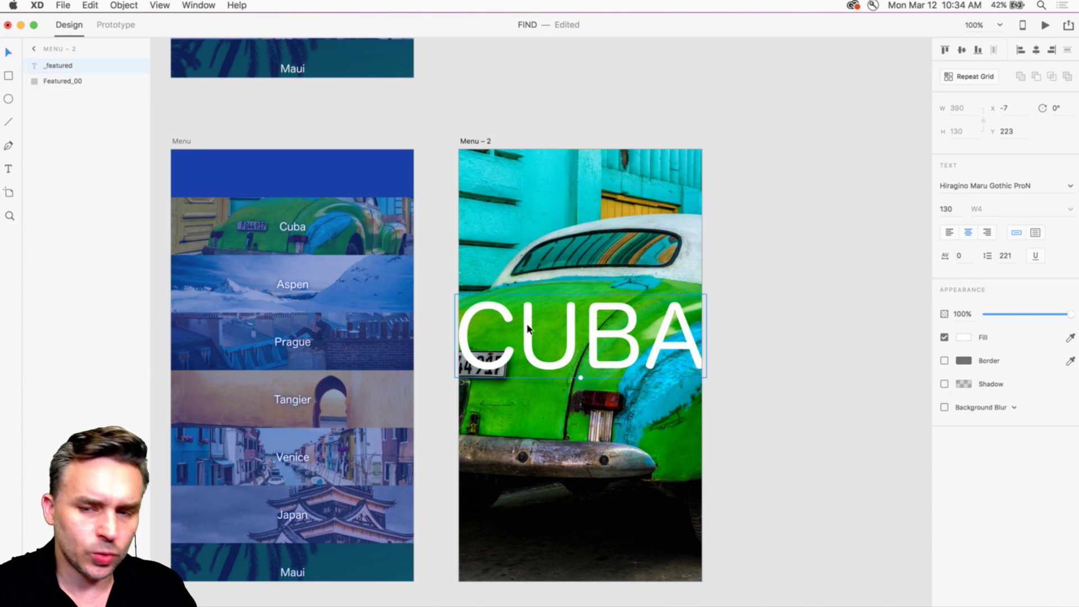
pyautogui.press('super+equal')
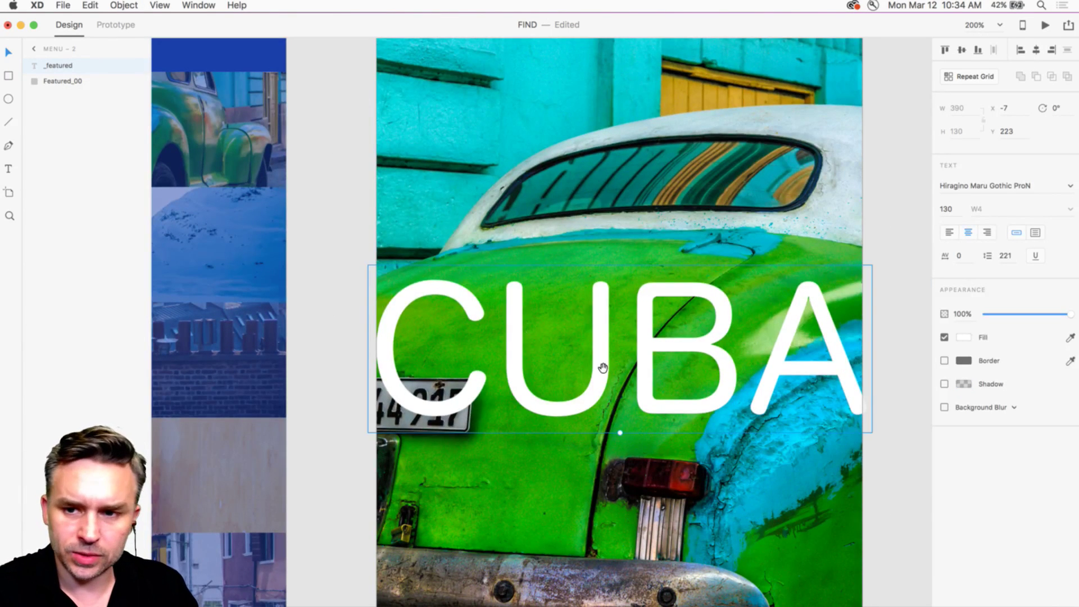
pyautogui.moveTo(602, 368); pyautogui.dragTo(483, 344)
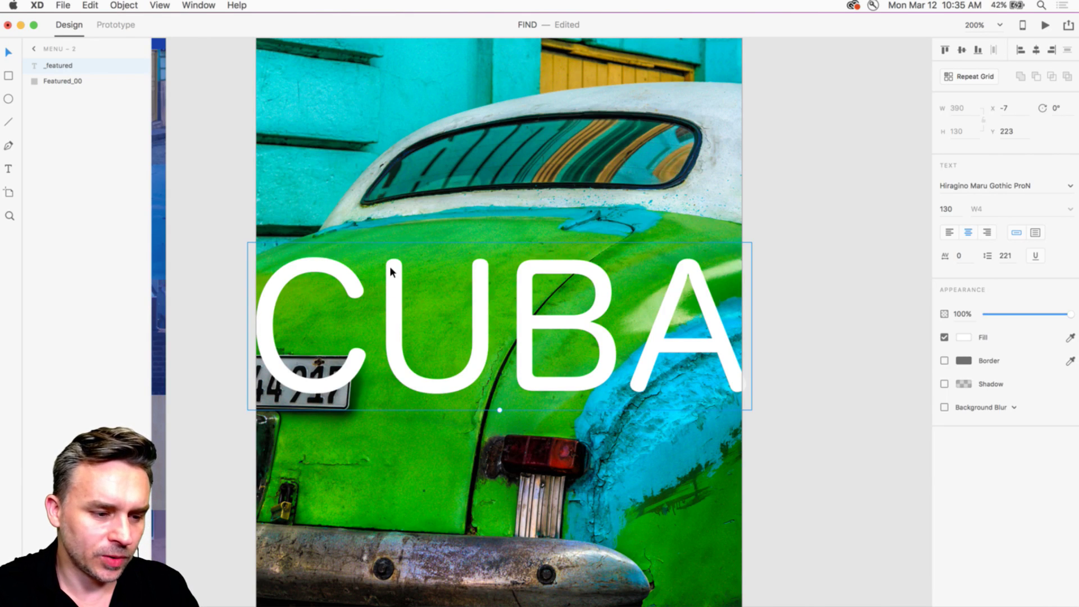
pyautogui.click(944, 408)
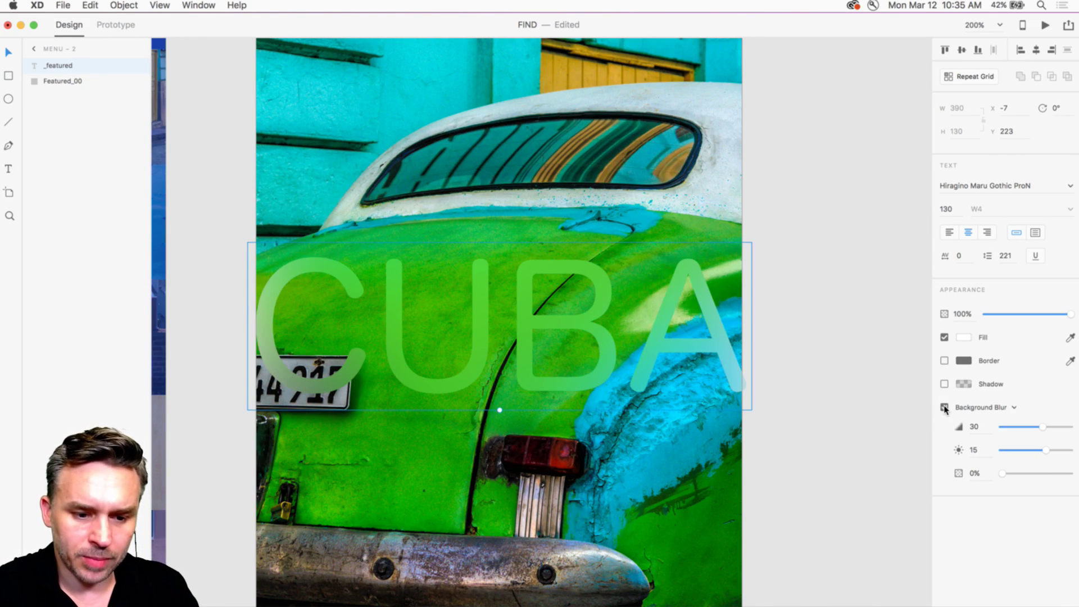
# Step: Move the blurred CUBA title up over the car's trunk to X -7, Y 199
pyautogui.scroll(5, 506, 224)
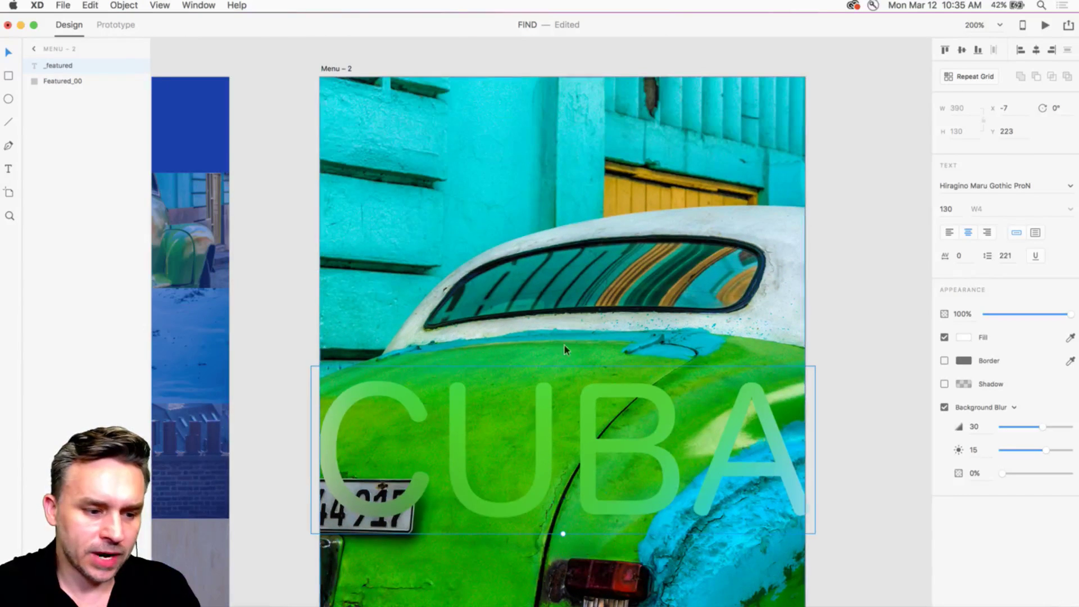
pyautogui.moveTo(545, 425)
pyautogui.mouseDown()
pyautogui.moveTo(536, 108)
pyautogui.moveTo(529, 367)
pyautogui.moveTo(538, 416)
pyautogui.mouseUp()
pyautogui.scroll(-5, 538, 416)
pyautogui.hscroll(1, 537, 416)
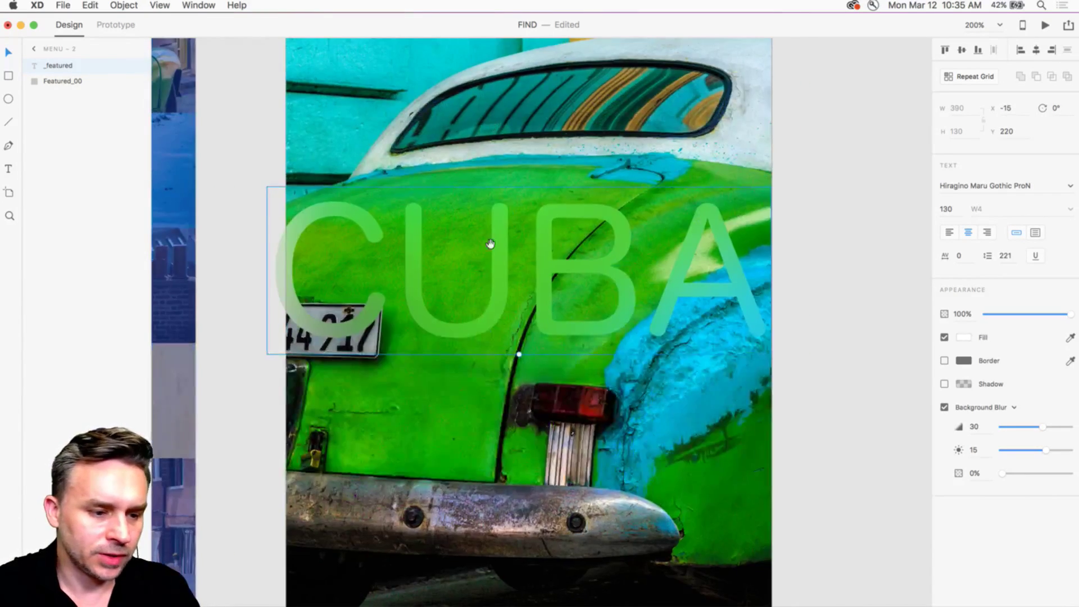
pyautogui.moveTo(453, 335); pyautogui.dragTo(464, 306)
pyautogui.scroll(-5, 467, 286)
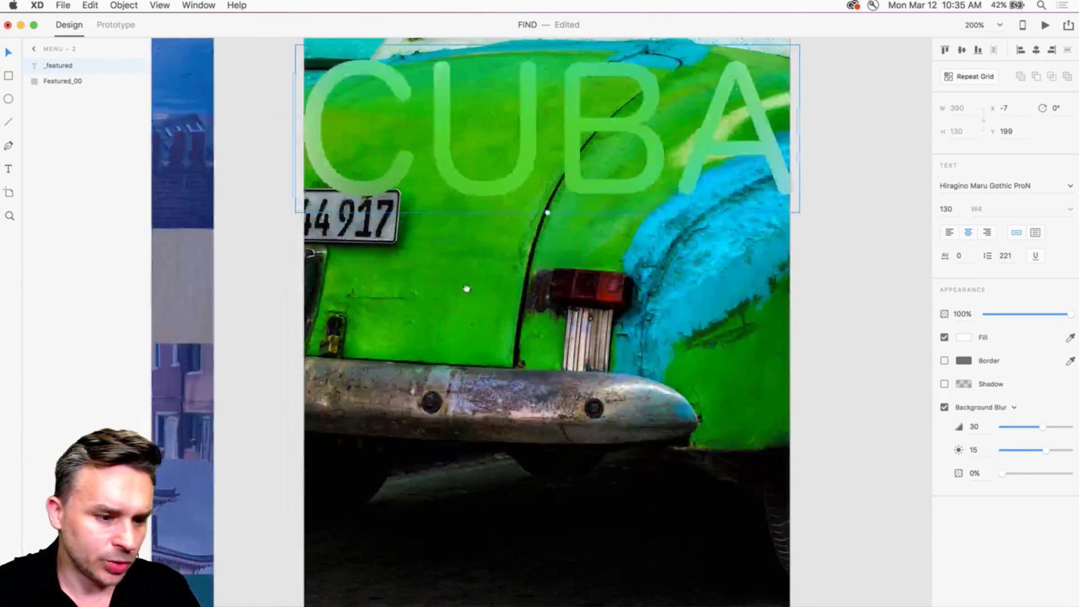
# Step: Draw a 375 by 338 rectangle directly below the CUBA title, covering the lower part of the artboard
pyautogui.scroll(2, 483, 204)
pyautogui.hscroll(-1, 483, 204)
pyautogui.press('r')
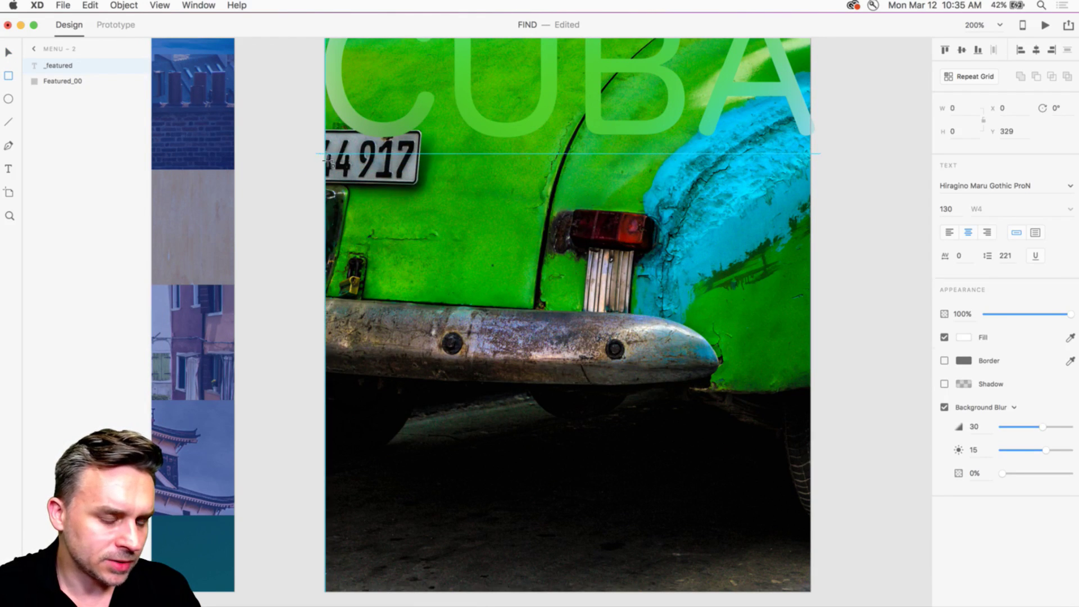
pyautogui.moveTo(325, 155)
pyautogui.mouseDown()
pyautogui.moveTo(706, 503)
pyautogui.moveTo(817, 585)
pyautogui.moveTo(809, 591)
pyautogui.mouseUp()
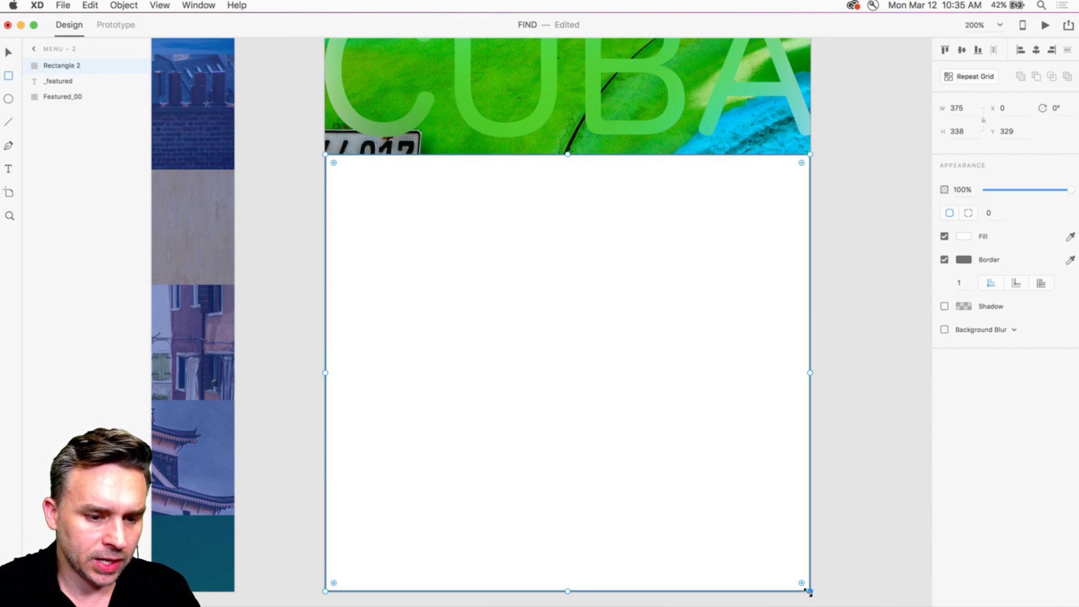
# Step: Give the rectangle a background blur with amount 31 and brightness 17, and remove its border
pyautogui.click(944, 330)
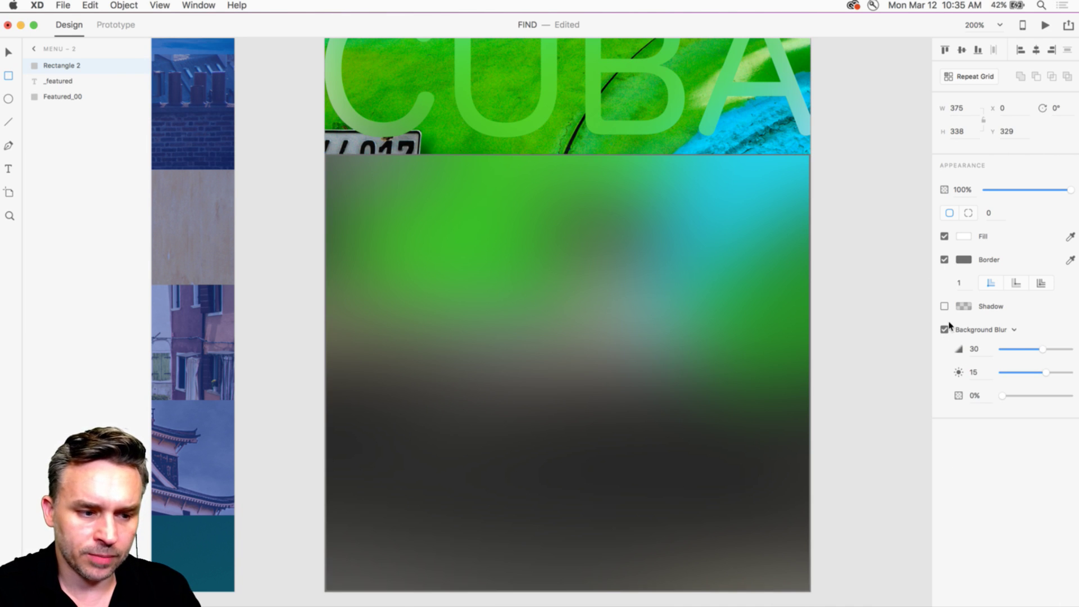
pyautogui.click(944, 260)
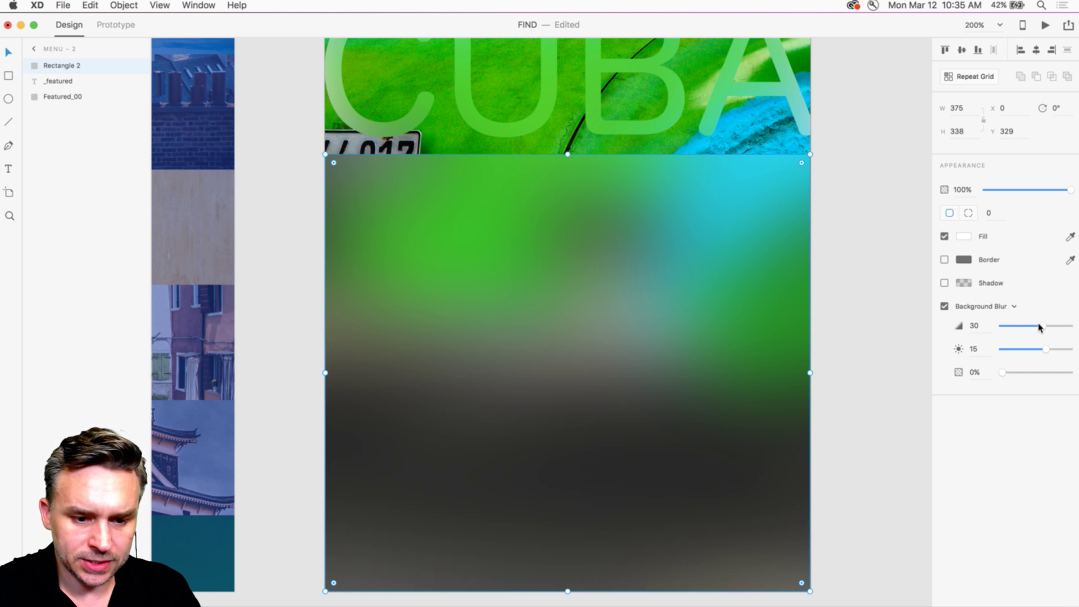
pyautogui.moveTo(1041, 326); pyautogui.dragTo(1047, 350)
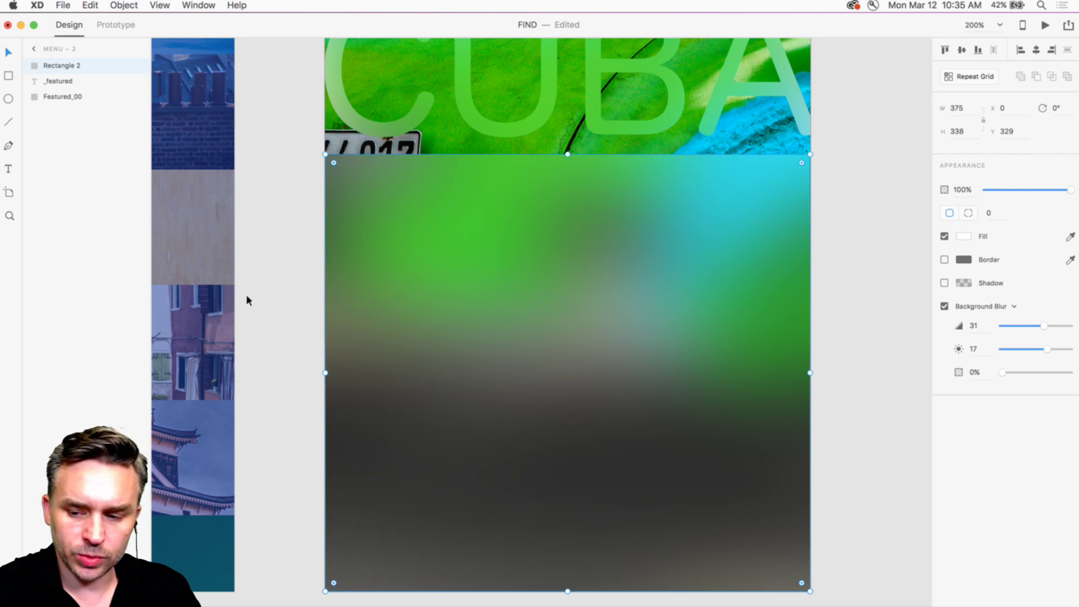
# Step: Add a text area about 323 by 177 on the blurred panel below the CUBA title and enter IPSUMM
pyautogui.scroll(4, 457, 231)
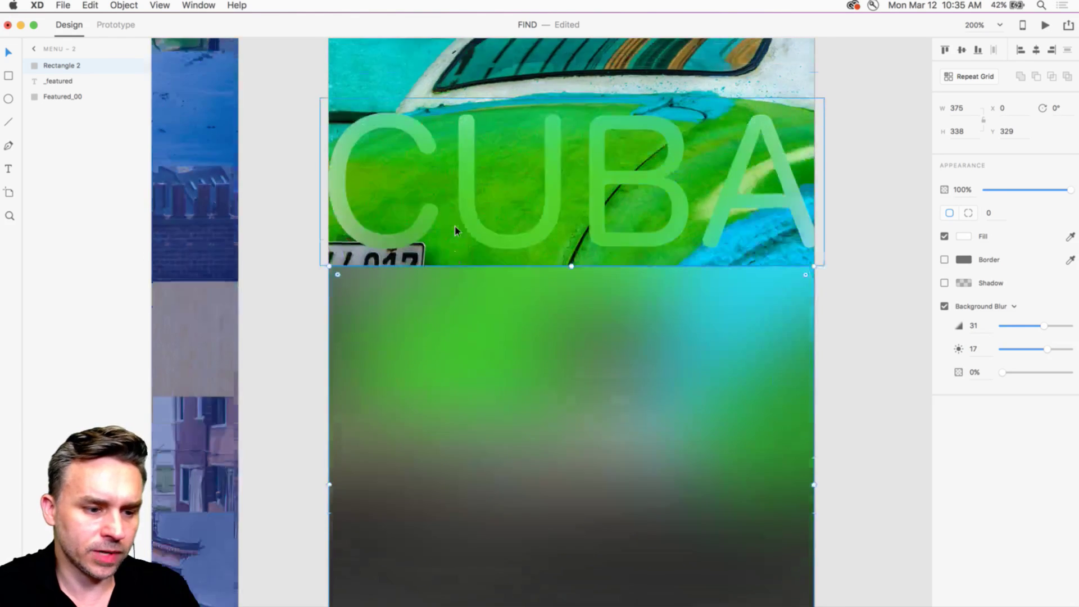
pyautogui.scroll(-2, 455, 229)
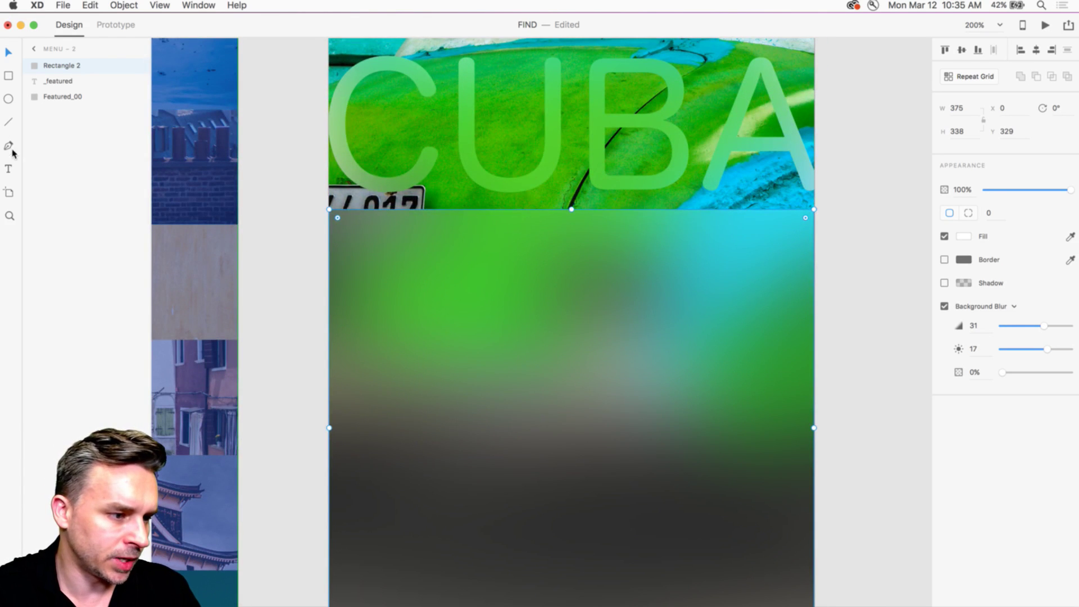
pyautogui.click(9, 169)
pyautogui.moveTo(360, 253); pyautogui.dragTo(777, 482)
pyautogui.write('IPSUMM')
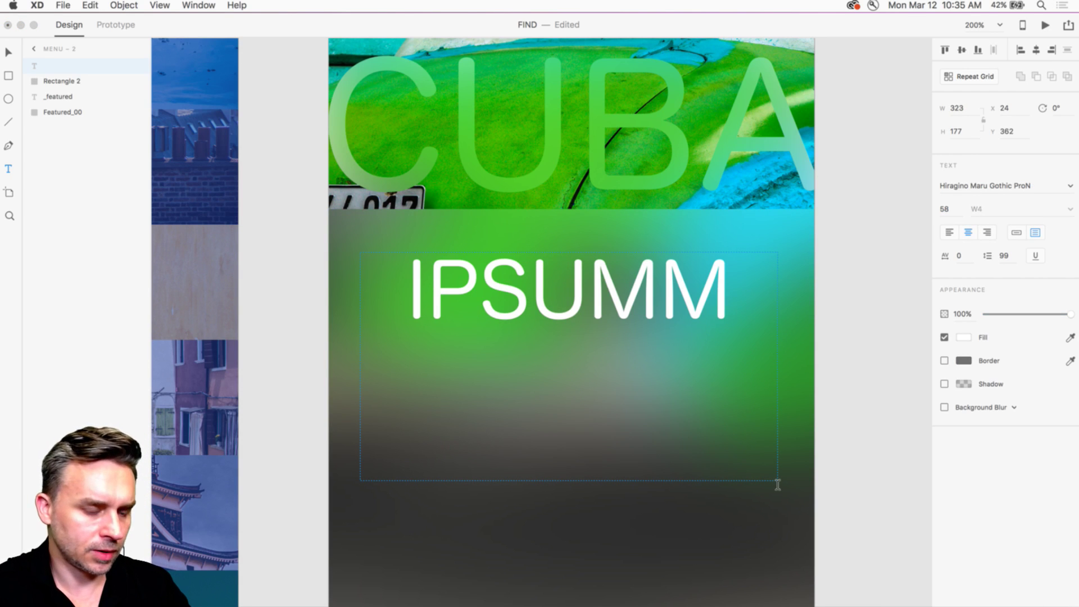
pyautogui.press('super+a')
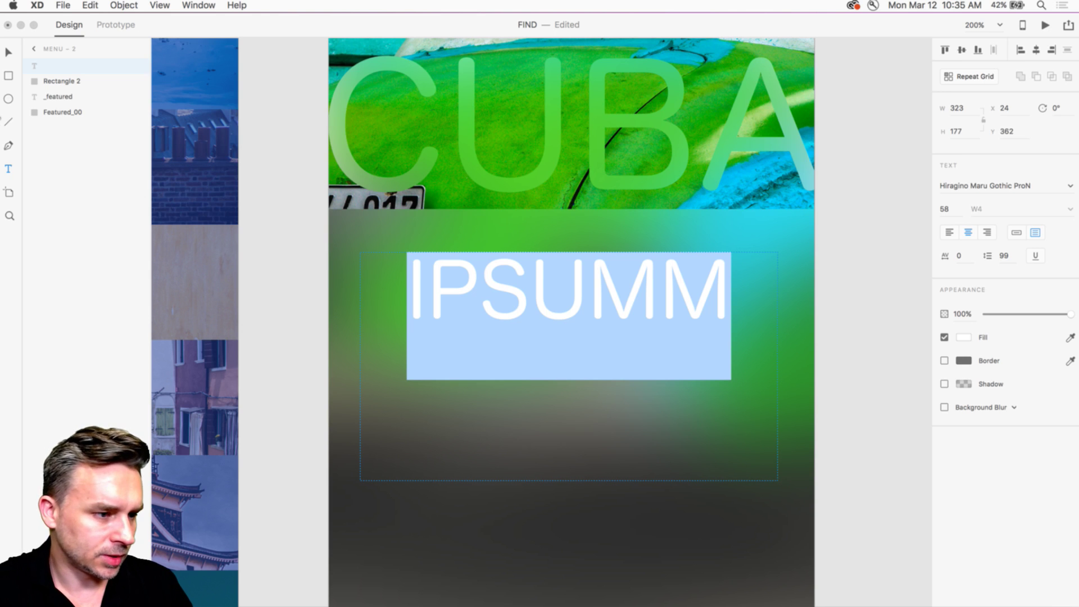
pyautogui.press('Escape')
# Step: Open TextExpander to check the available text snippets and move its window away from the canvas
pyautogui.click(290, 156)
pyautogui.hotkey('alt', 'space')
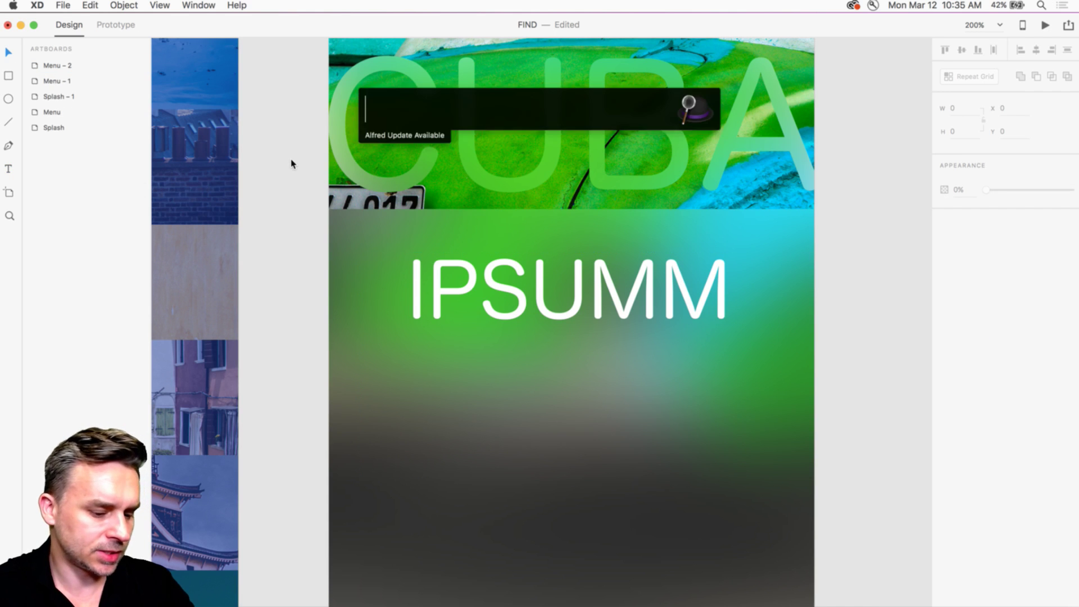
pyautogui.write('TEXT')
pyautogui.press('Return')
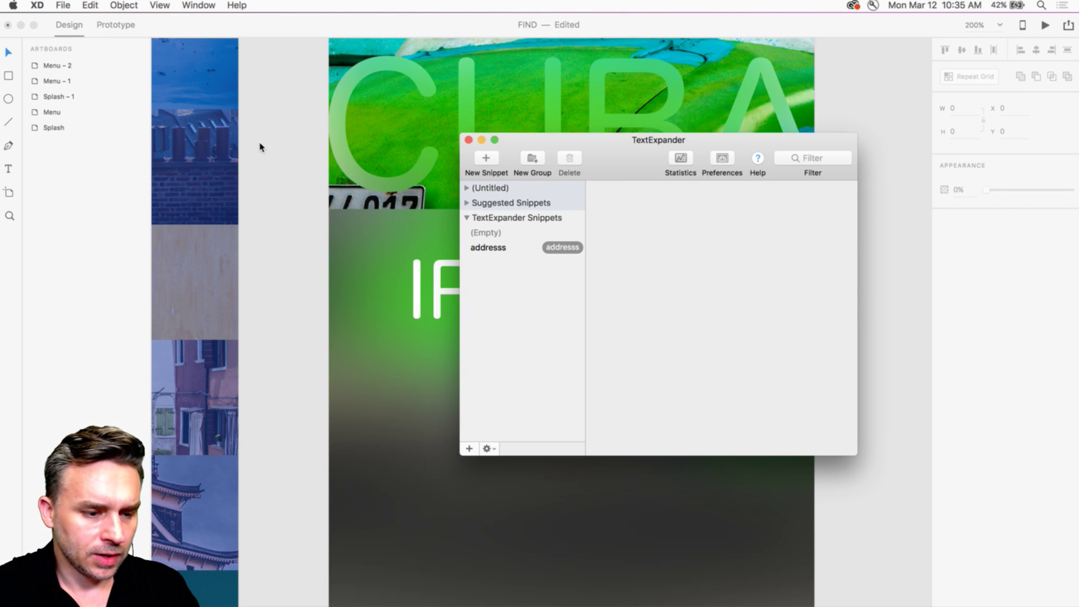
pyautogui.moveTo(620, 154); pyautogui.dragTo(752, 332)
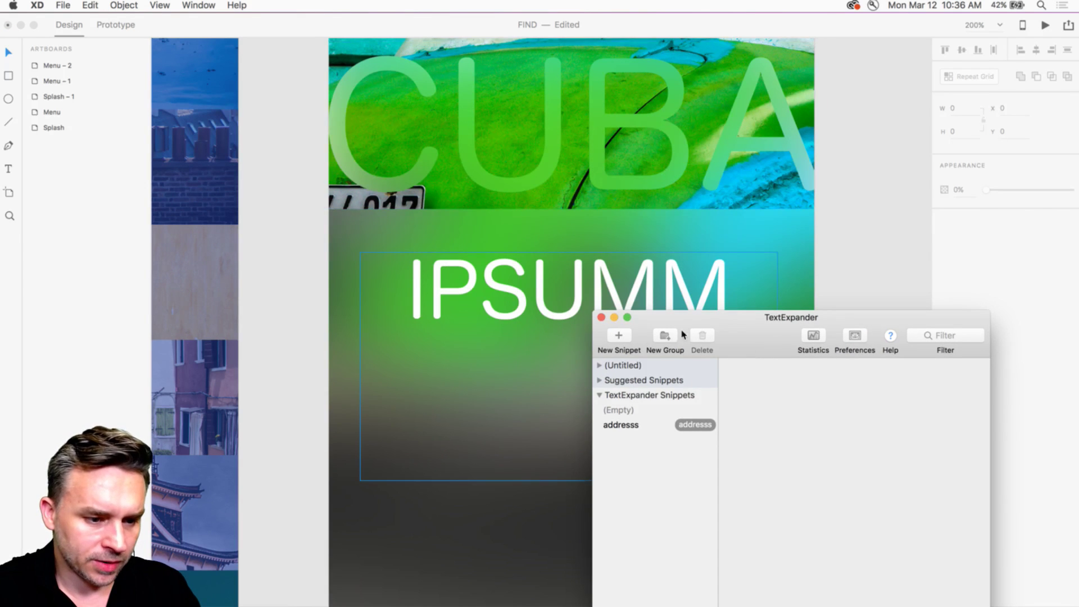
pyautogui.moveTo(683, 335); pyautogui.dragTo(1075, 416)
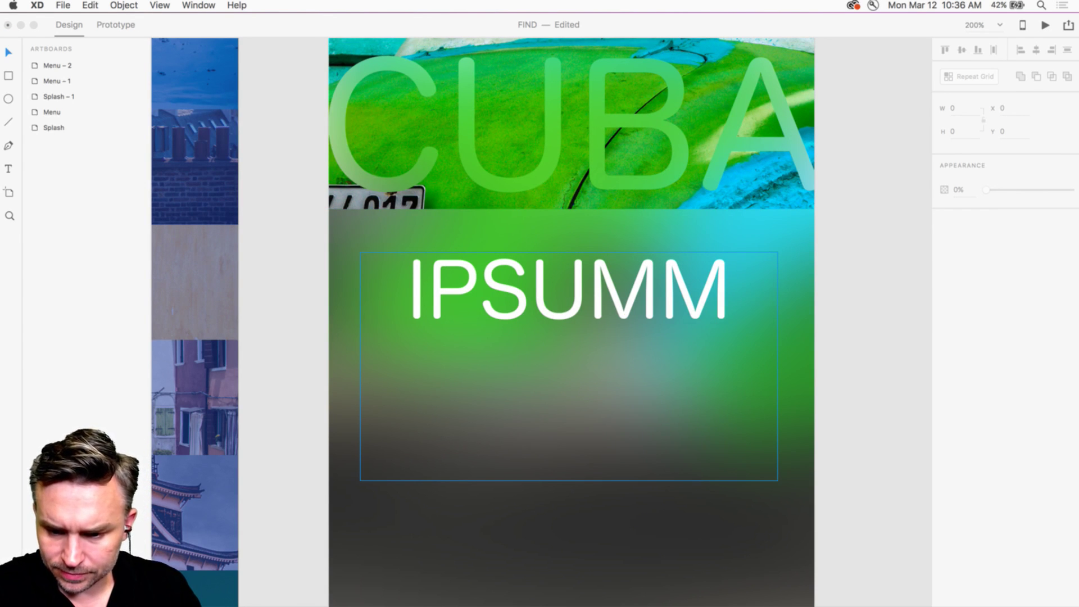
# Step: Left-align the IPSUMM text on the blurred panel and set its font size to 12
pyautogui.click(434, 287)
pyautogui.doubleClick(434, 287)
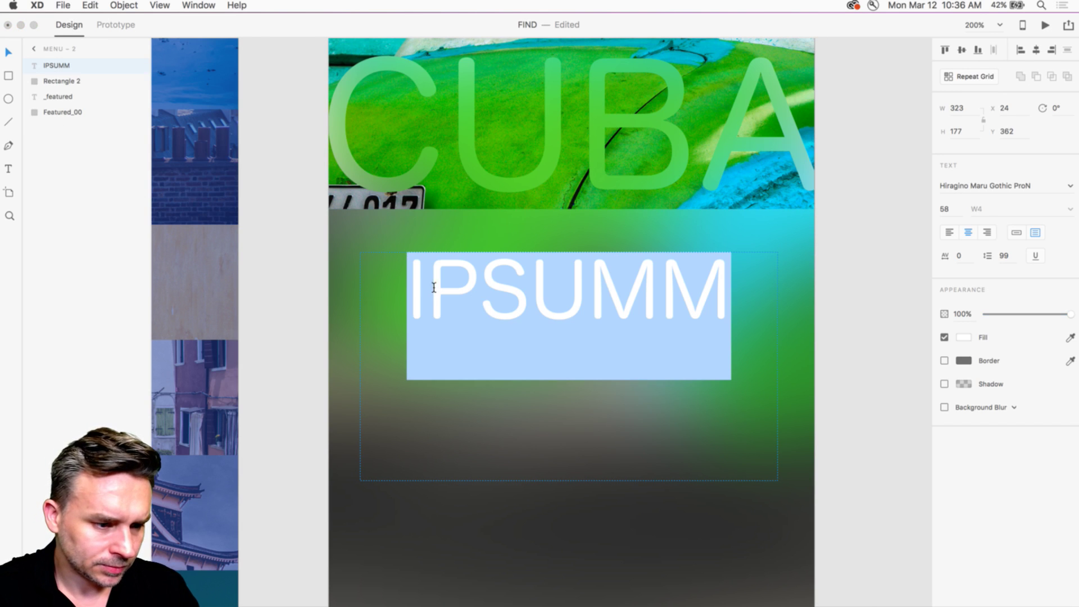
pyautogui.click(949, 212)
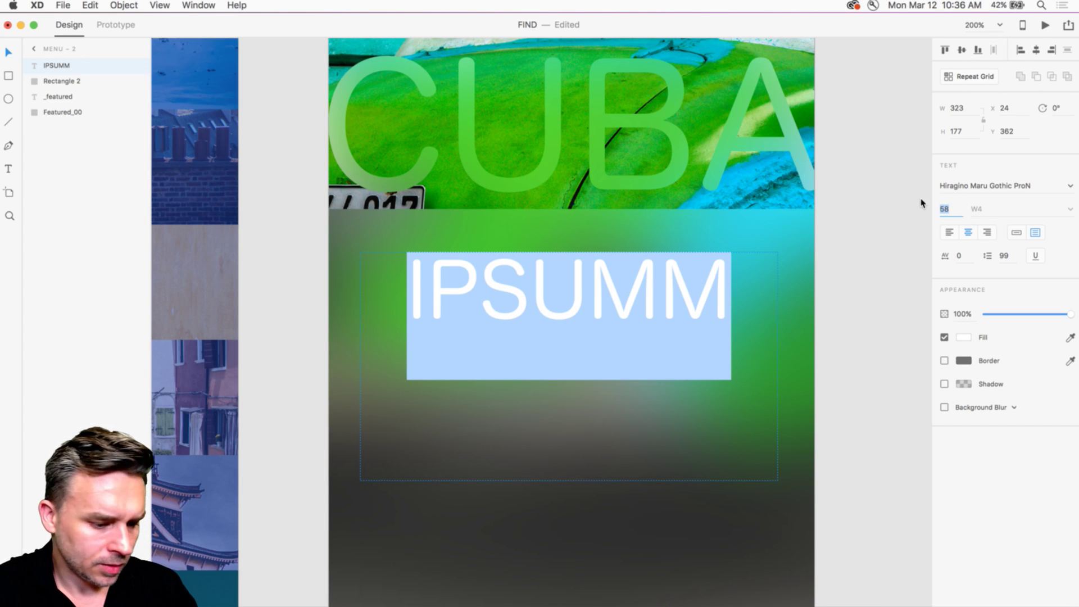
pyautogui.write('112')
pyautogui.press('Return')
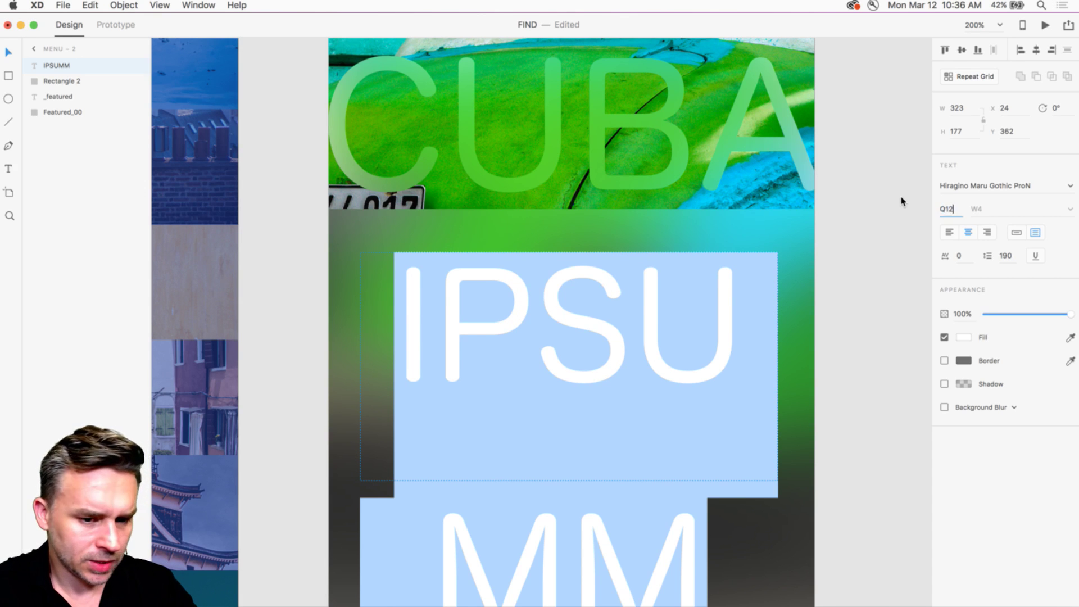
pyautogui.click(949, 232)
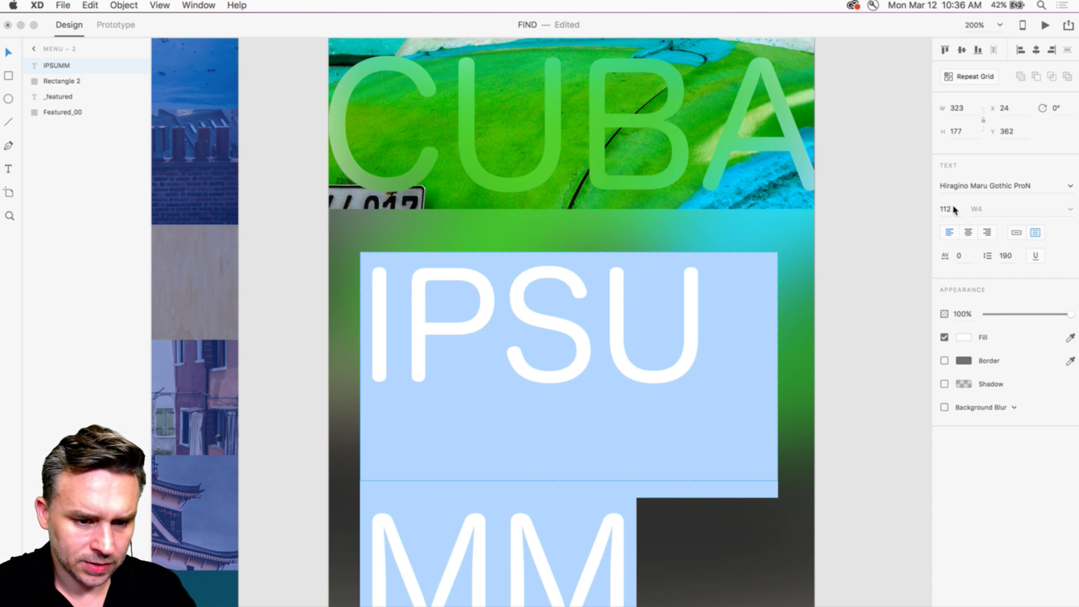
pyautogui.click(953, 210)
pyautogui.write('12')
pyautogui.press('Return')
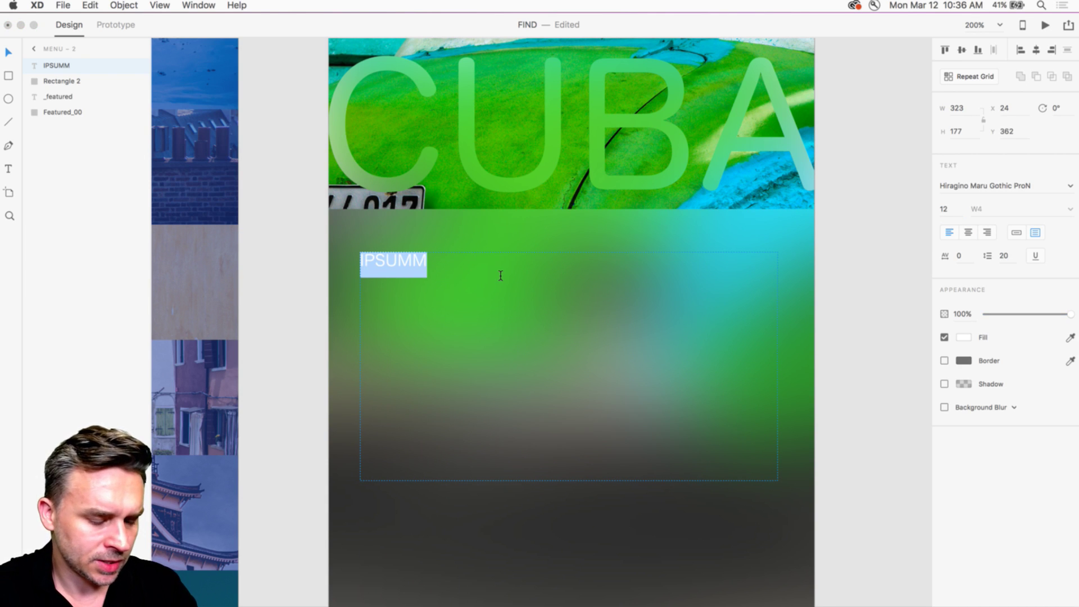
# Step: Replace the text on the blurred panel with a Lorem ipsum paragraph ending in "non proident, sunt in."
pyautogui.press('BackSpace')
pyautogui.write('4')
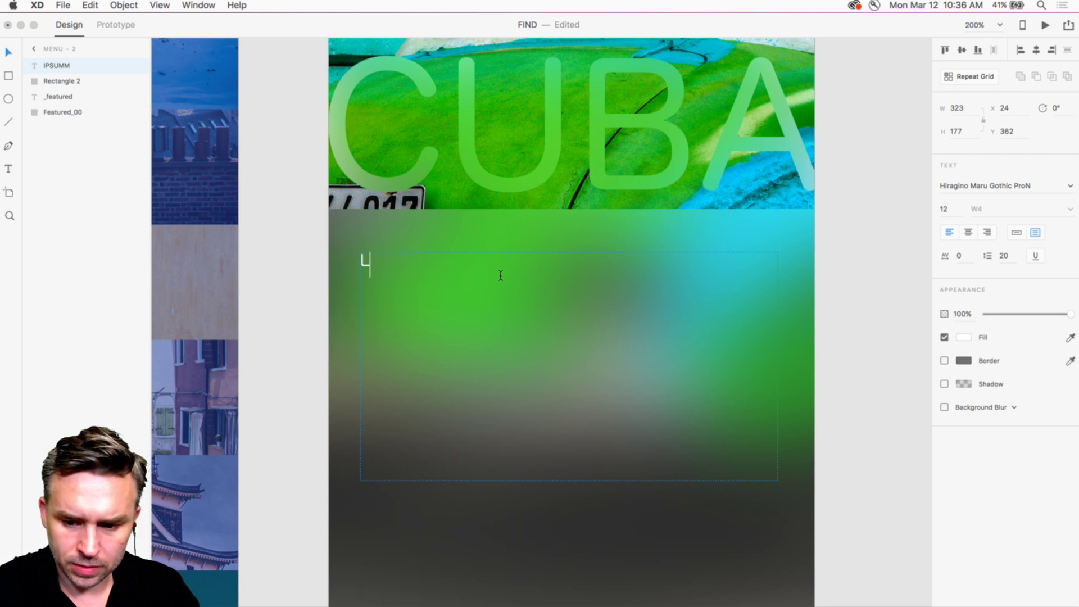
pyautogui.write('OREMM')
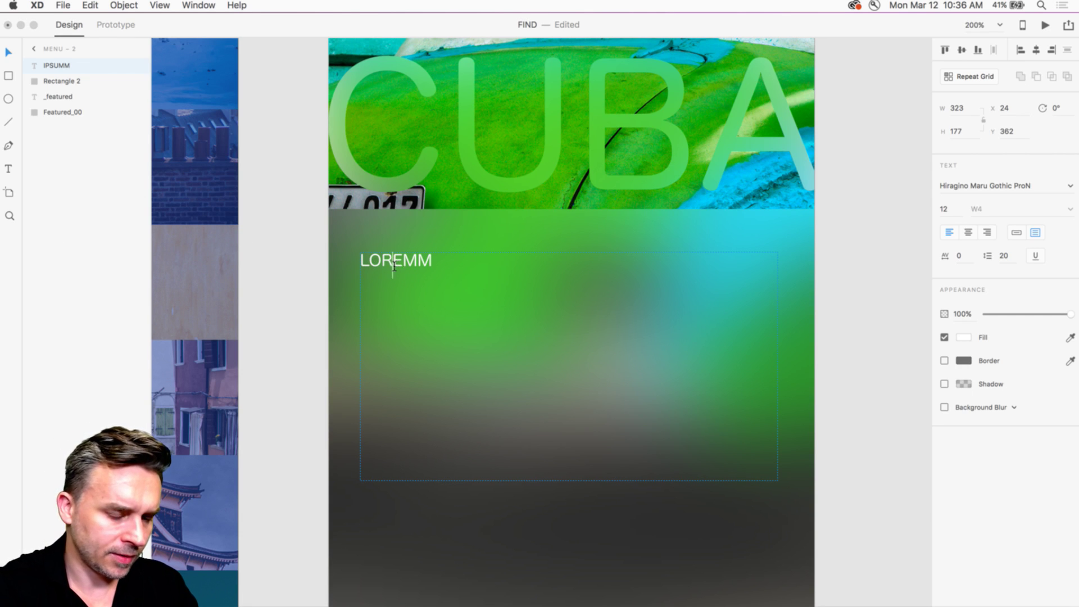
pyautogui.press('super+a')
pyautogui.write('Lorem ipsum dolor sit amet, consectetur adipisicing elit, sed do eiusmod tempor incididunt ut labore et dolore magna aliqua. Ut enim ad minim veniam, quis nostrud exercitation ullamco laboris nisi ut aliquip ex ea commodo consequat. Duis aute irure dolor in reprehenderit in voluptate velit esse cillum dolore eu fugiat nulla pariatur. Excepteur sint occaecat cupidatat non proident, sunt in.')
pyautogui.press('Escape')
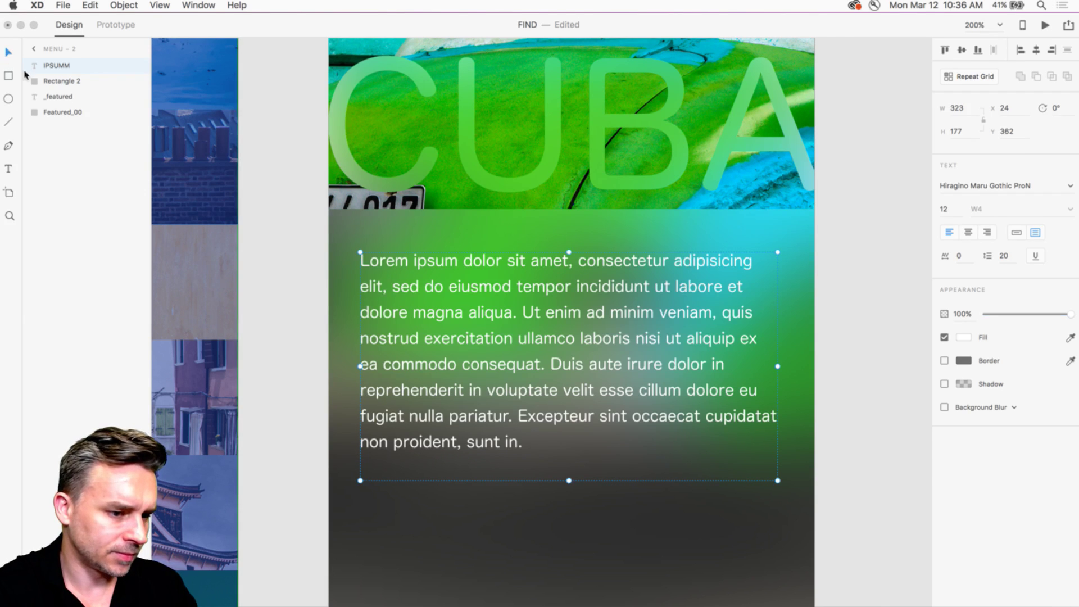
pyautogui.click(296, 244)
# Step: Move the CUBA title on the Menu – 2 artboard down to Y 216, overlapping the blurred panel's upper edge
pyautogui.press('super+0')
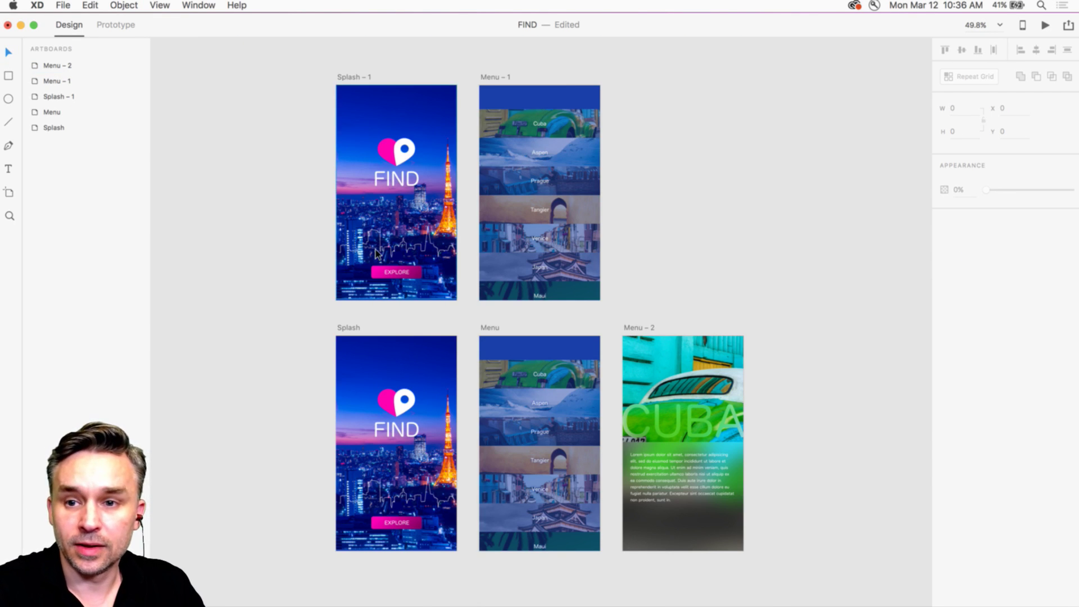
pyautogui.moveTo(655, 419); pyautogui.dragTo(656, 429)
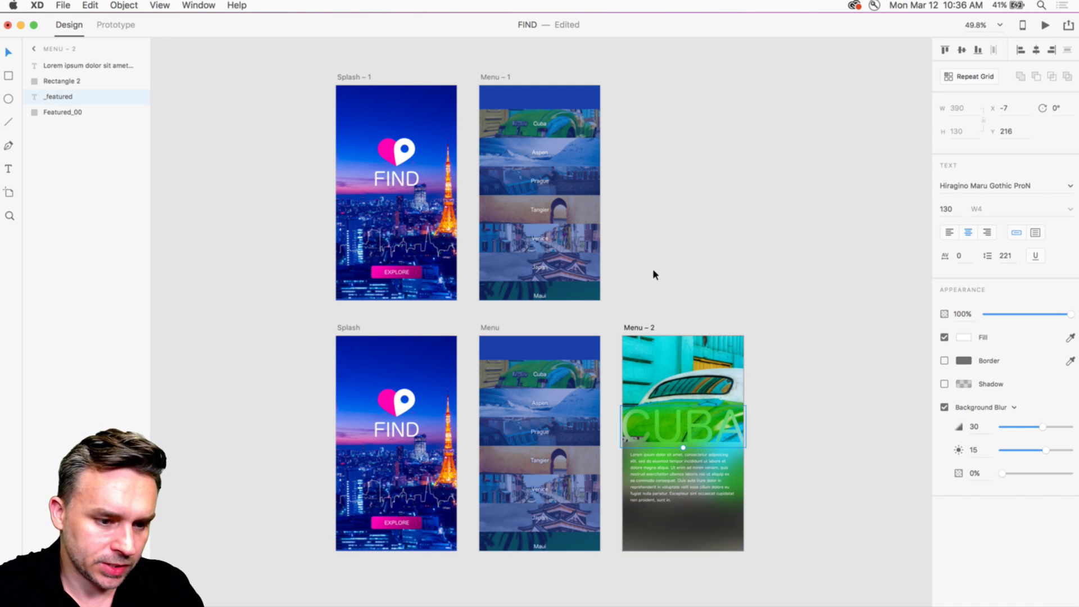
pyautogui.click(652, 269)
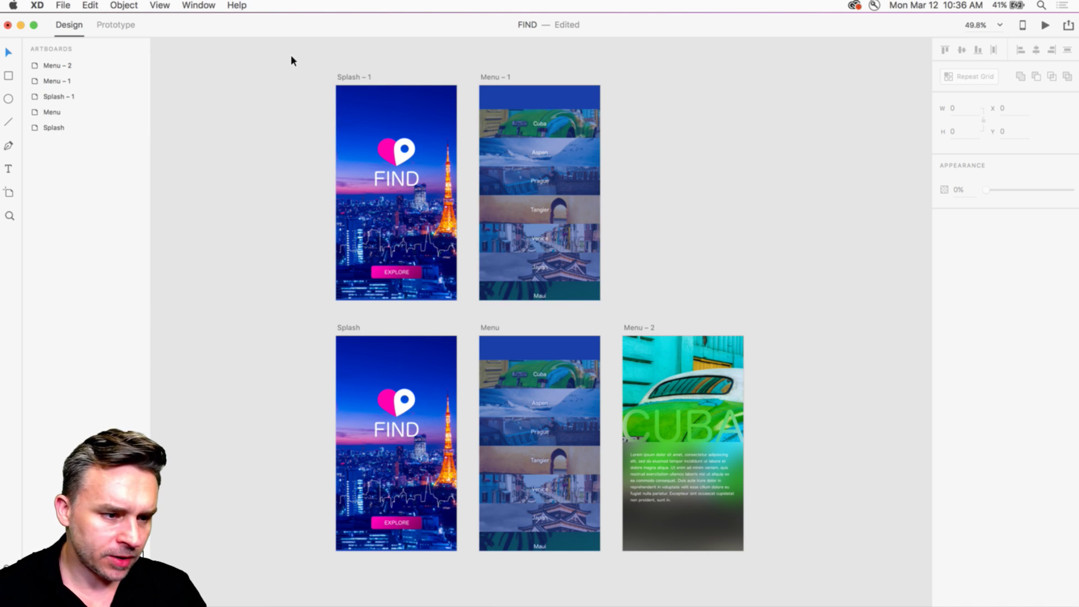
# Step: Delete the duplicate Splash – 1 and Menu – 1 artboards together with their contents
pyautogui.moveTo(292, 60); pyautogui.dragTo(653, 299)
pyautogui.press('Delete')
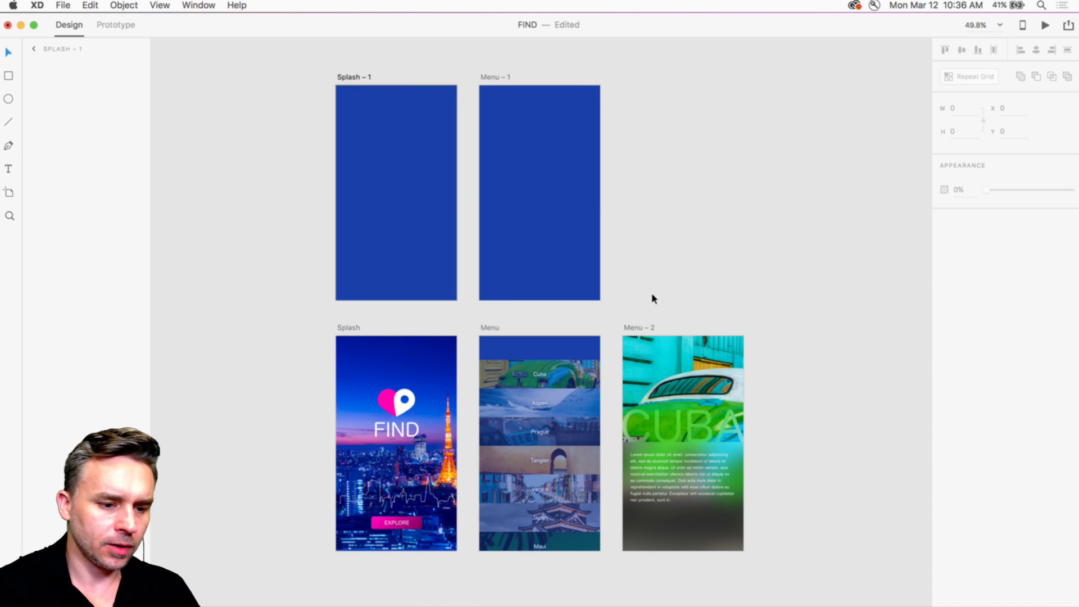
pyautogui.click(360, 78)
pyautogui.press('Delete')
pyautogui.click(494, 77)
pyautogui.press('Delete')
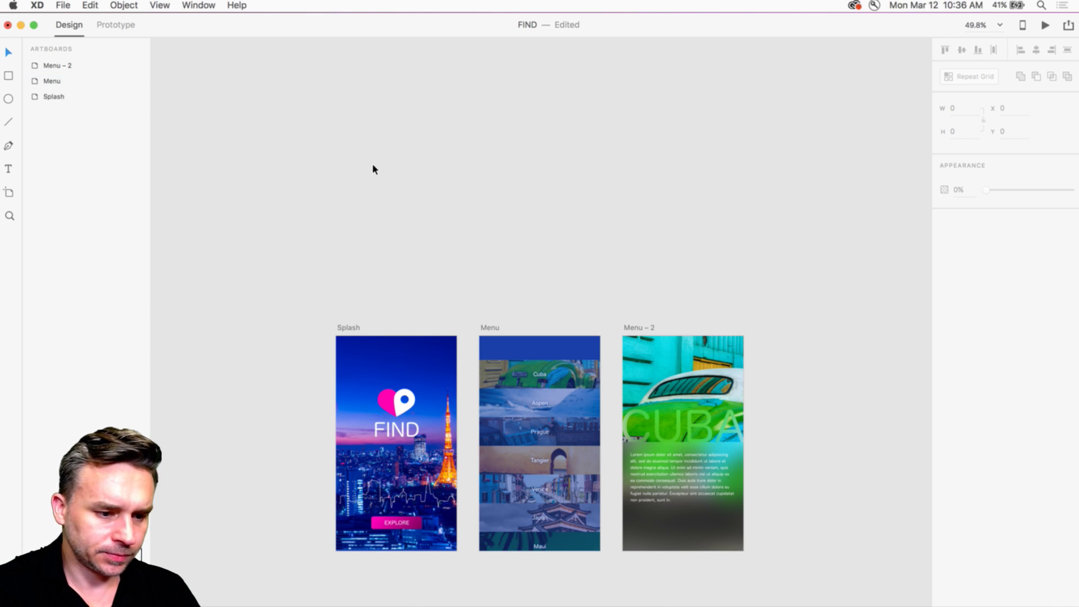
pyautogui.press('super+0')
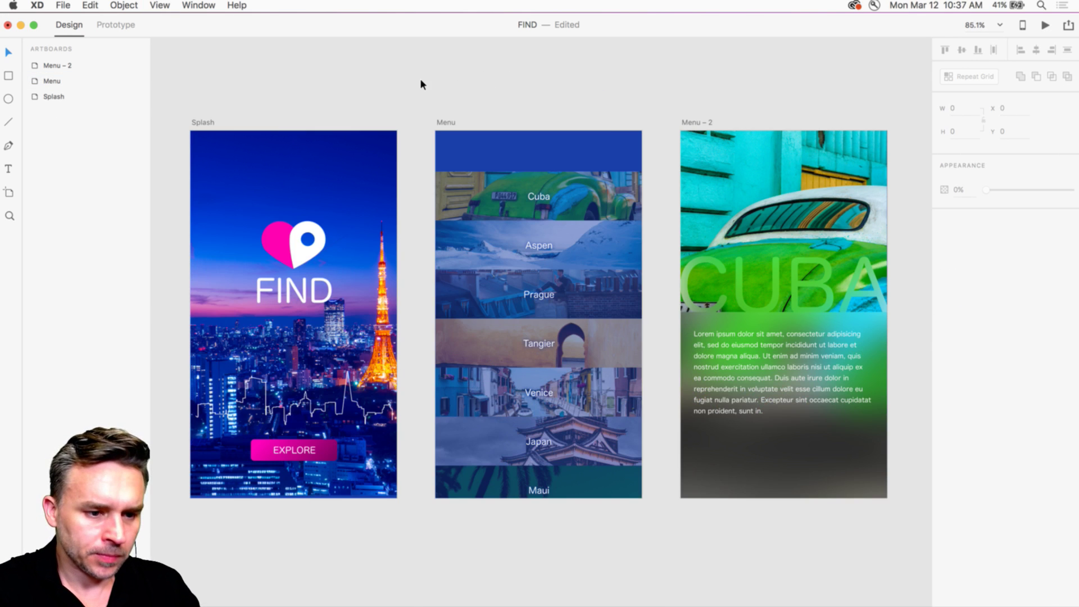
pyautogui.click(742, 288)
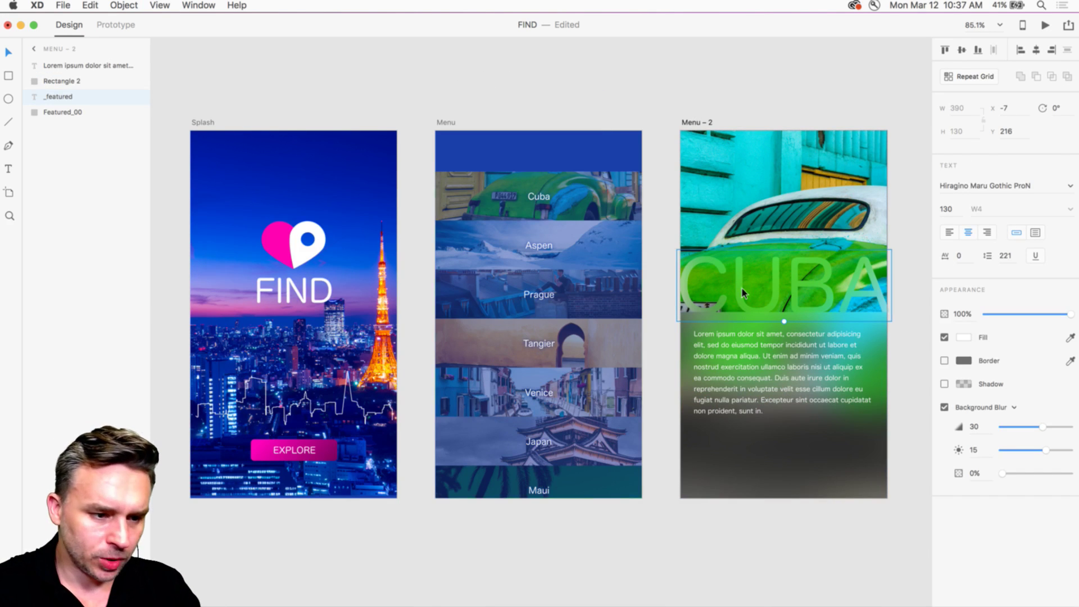
pyautogui.click(325, 103)
pyautogui.press('super+1')
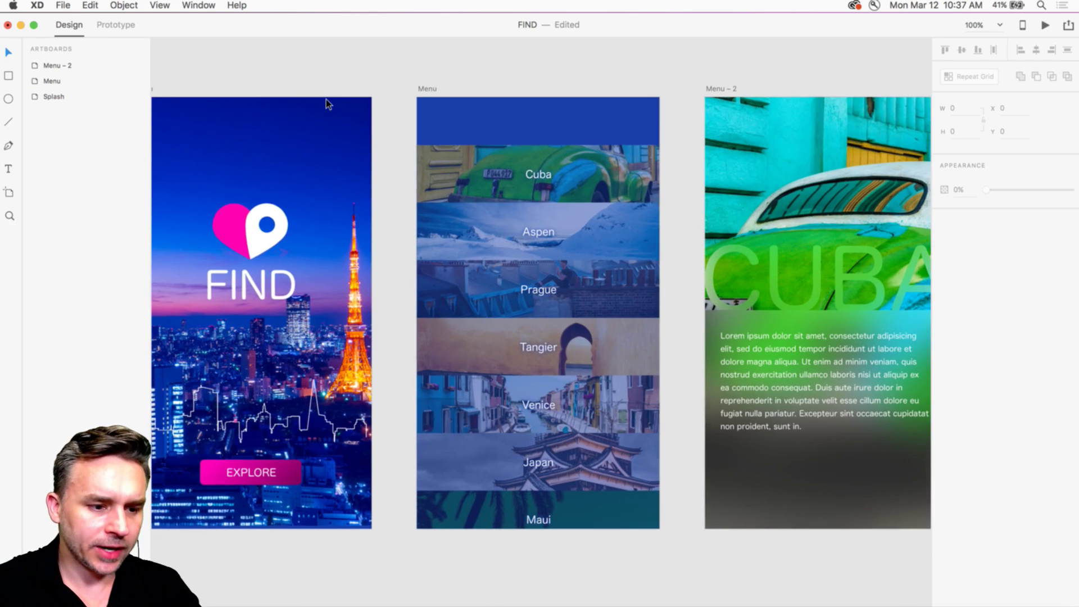
pyautogui.press('super+2')
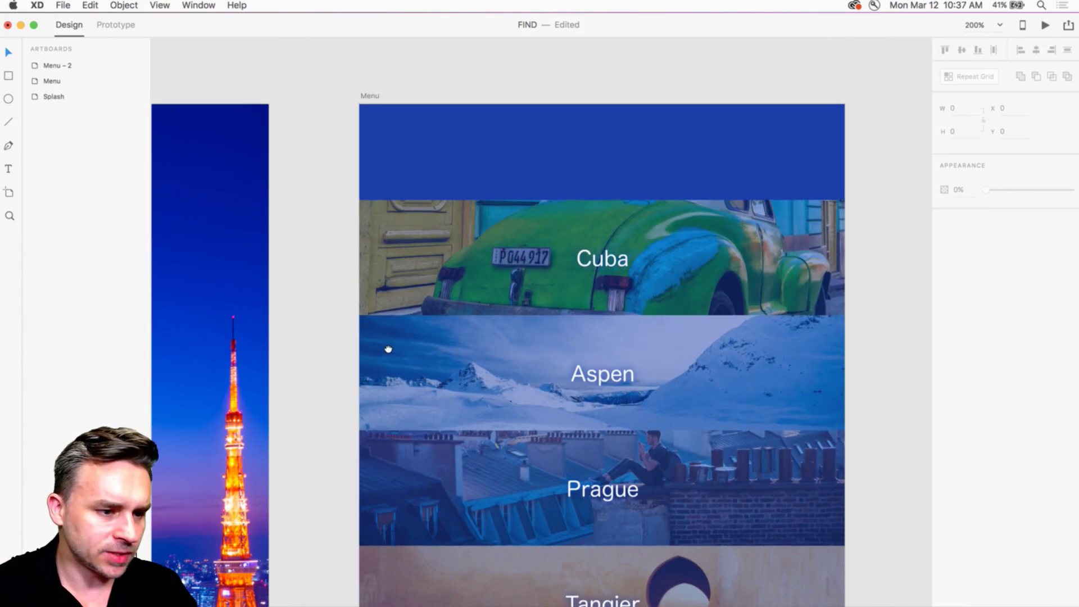
pyautogui.click(63, 5)
pyautogui.click(236, 57)
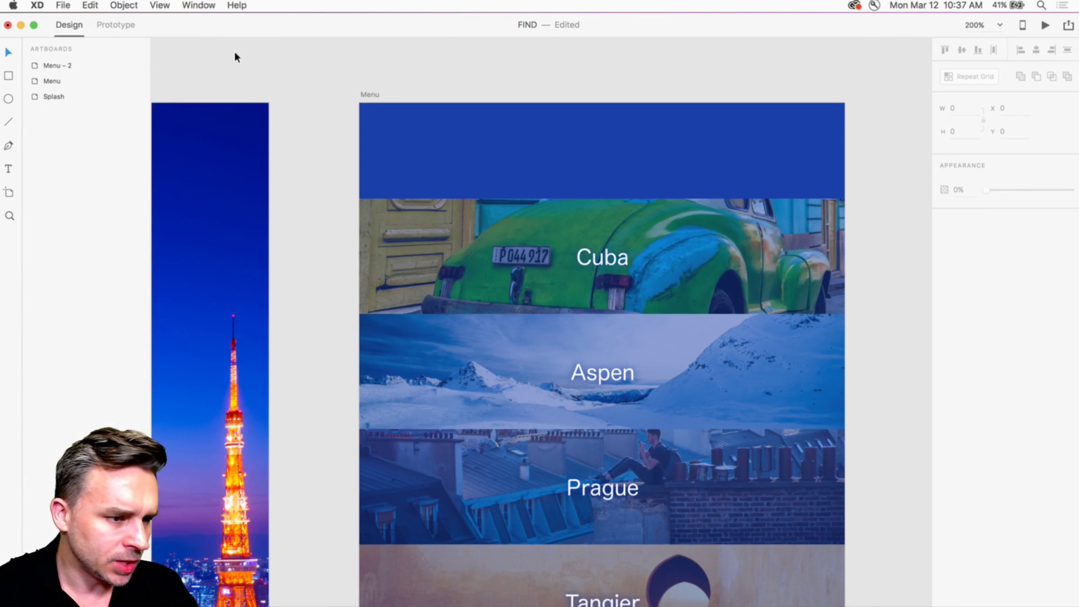
# Step: Try moving the heart logo on the Splash artboard up and to the left of its centered position
pyautogui.moveTo(282, 221); pyautogui.dragTo(770, 74)
pyautogui.click(504, 228)
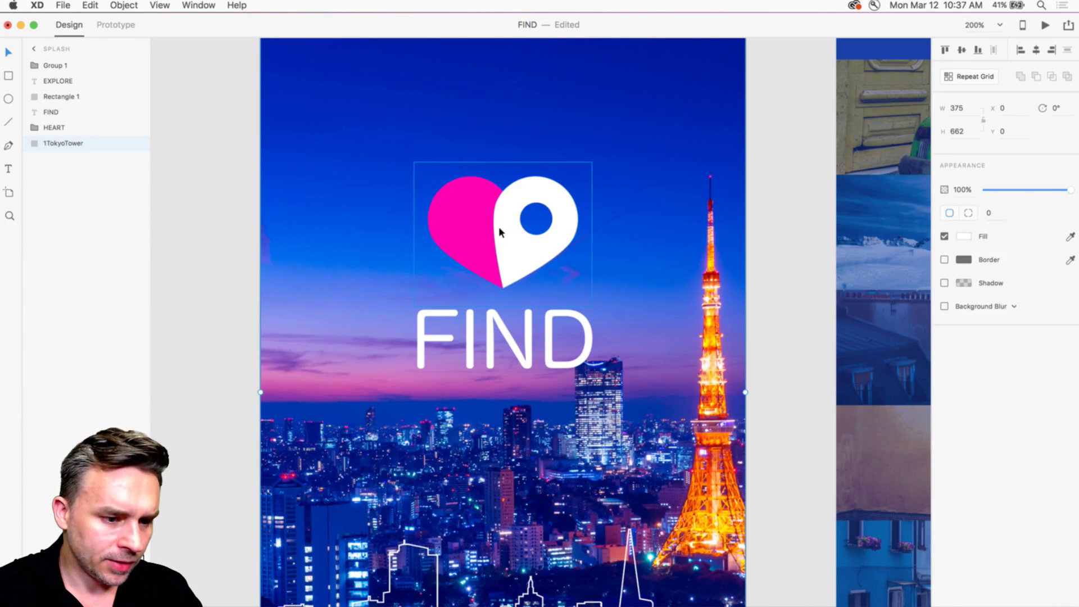
pyautogui.moveTo(498, 226); pyautogui.dragTo(384, 177)
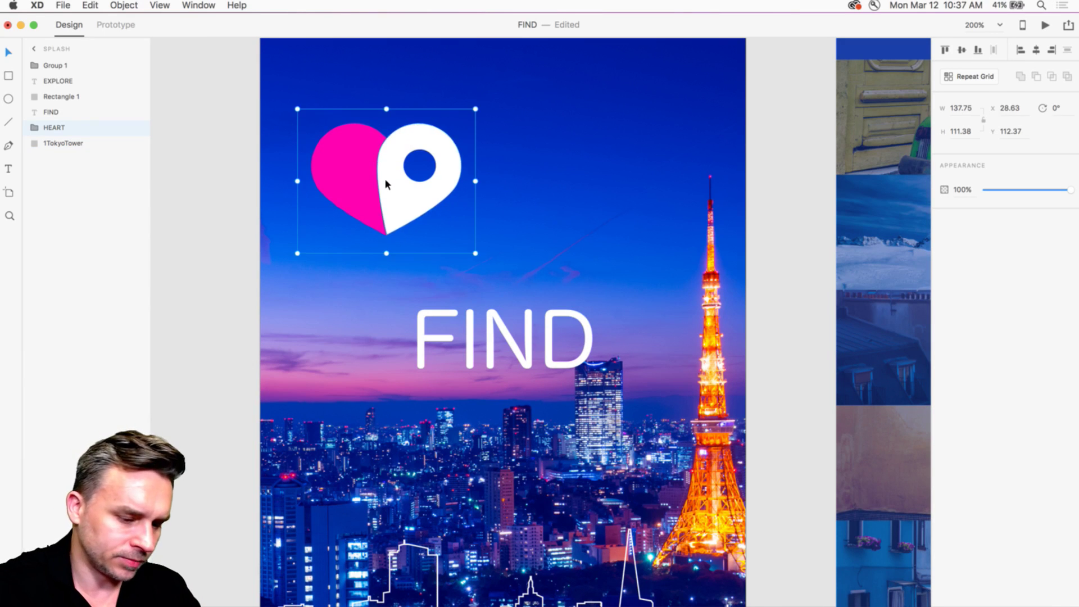
pyautogui.press('super+z')
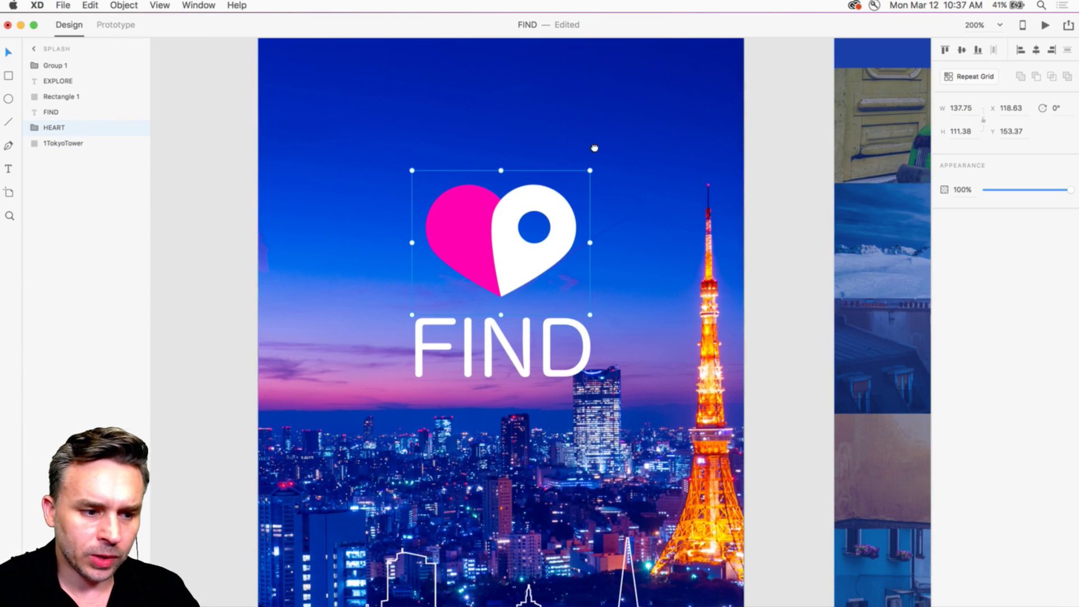
# Step: Shrink the heart logo on the Splash artboard to about 97 by 78 and move it to X 148, Y 166.85
pyautogui.moveTo(593, 144); pyautogui.dragTo(450, 303)
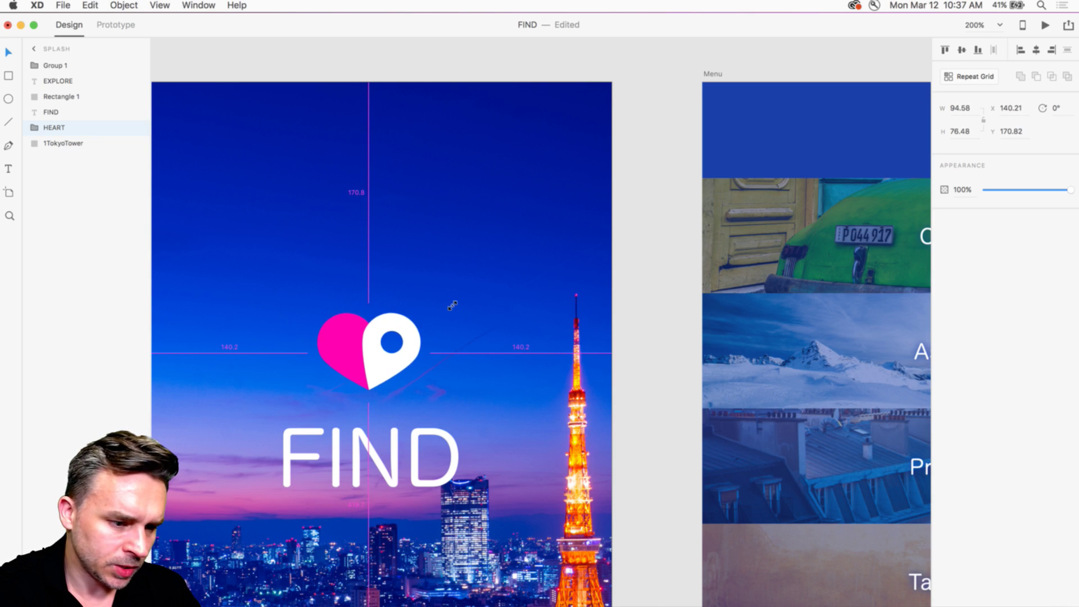
pyautogui.moveTo(319, 364); pyautogui.dragTo(330, 345)
pyautogui.moveTo(291, 245); pyautogui.dragTo(332, 212)
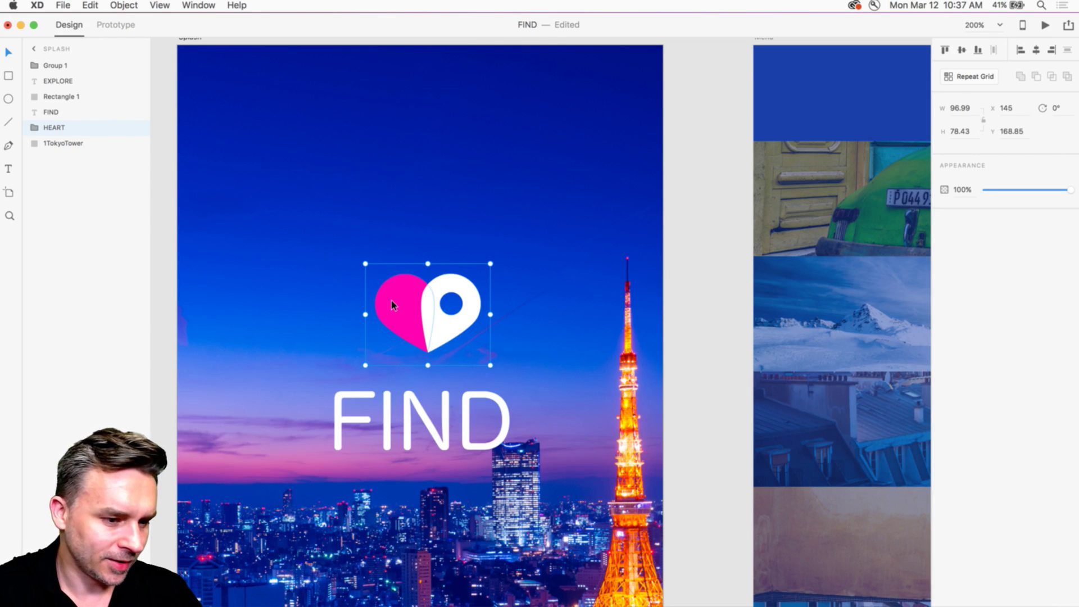
pyautogui.moveTo(391, 300); pyautogui.dragTo(392, 292)
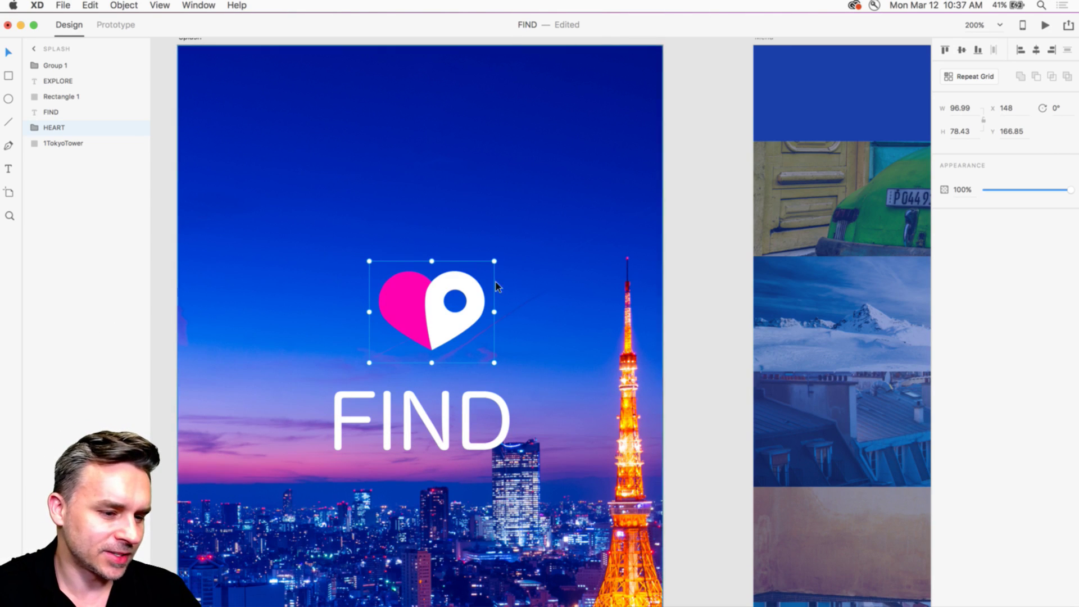
# Step: Show the document's assets and shrink the design window so that the desktop and file browser are exposed
pyautogui.press('super+shift+y')
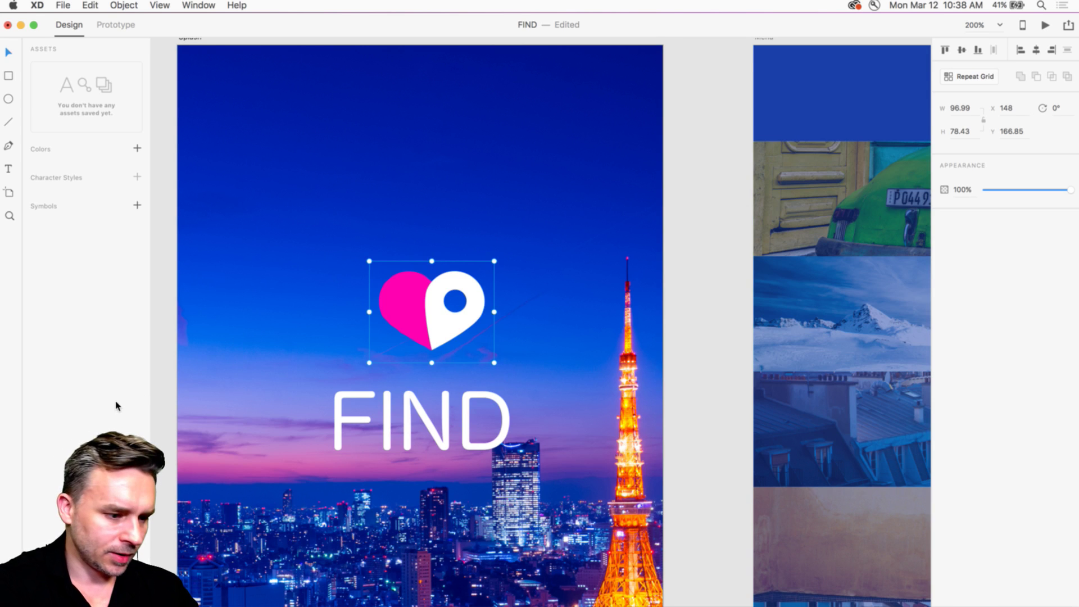
pyautogui.moveTo(1, 605); pyautogui.dragTo(229, 449)
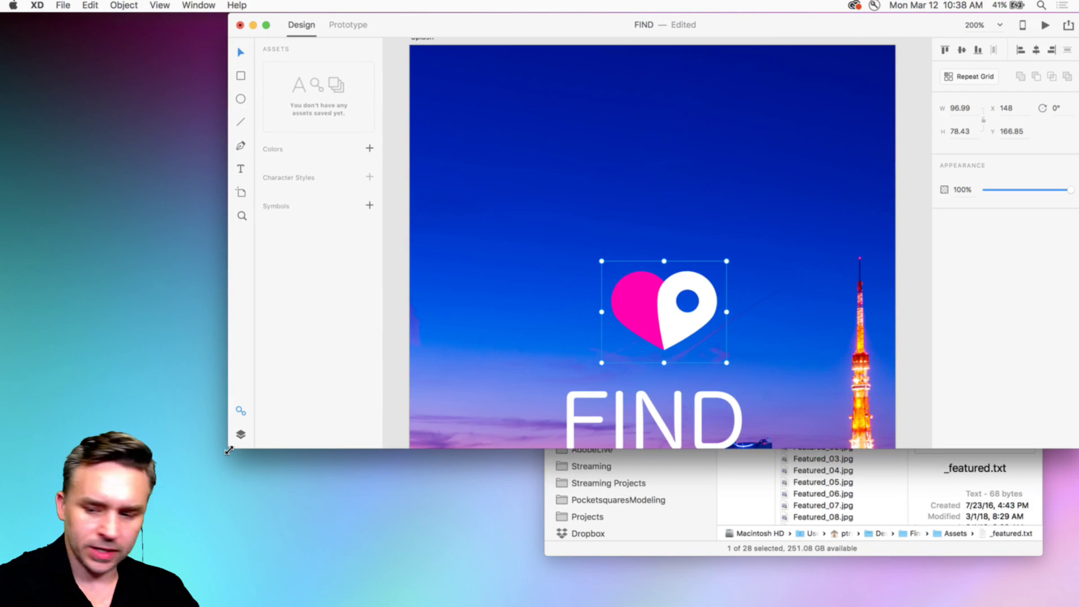
pyautogui.press('alt')
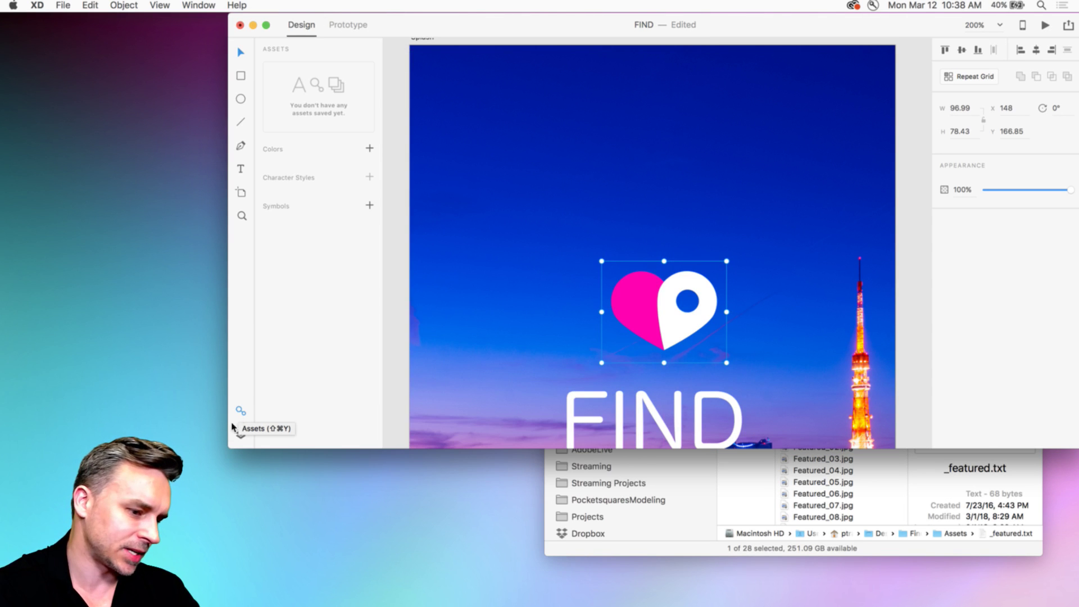
# Step: Expand the design window to the full screen and save the Splash heart logo as a symbol
pyautogui.press('super+alt+f')
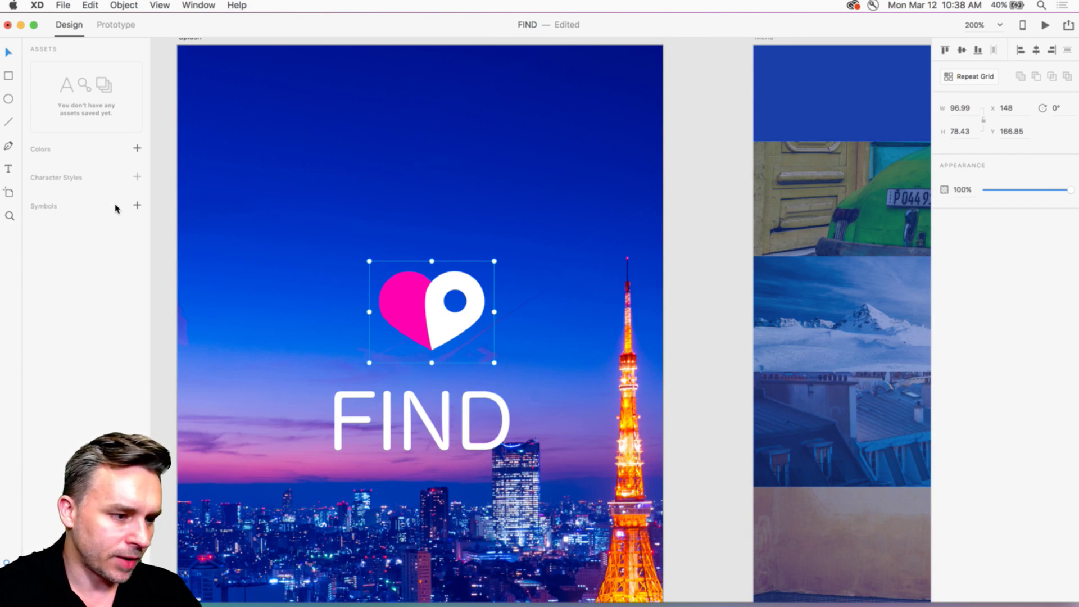
pyautogui.press('alt')
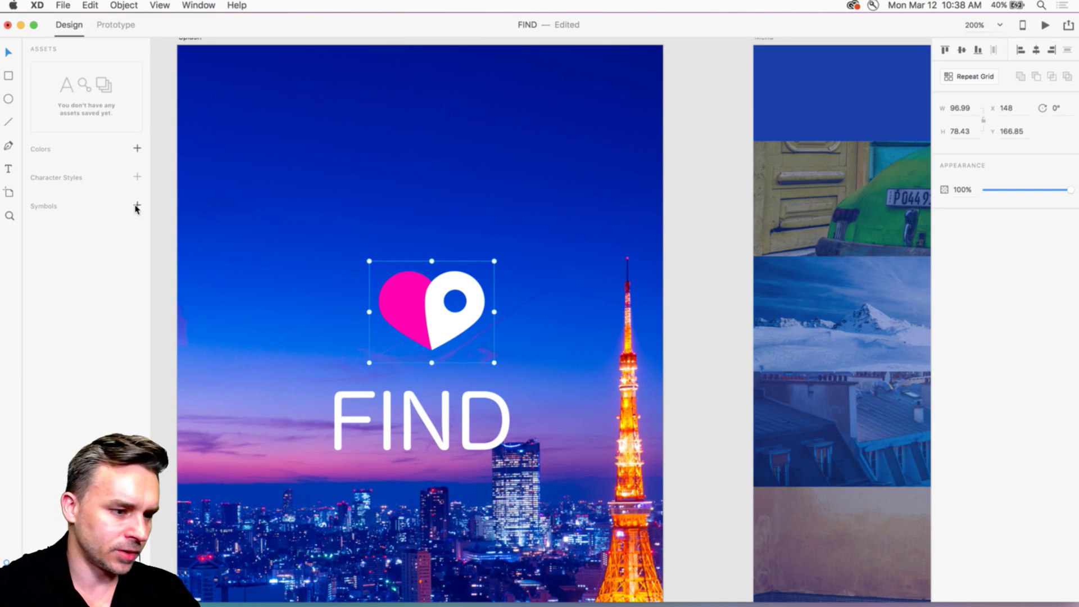
pyautogui.click(136, 206)
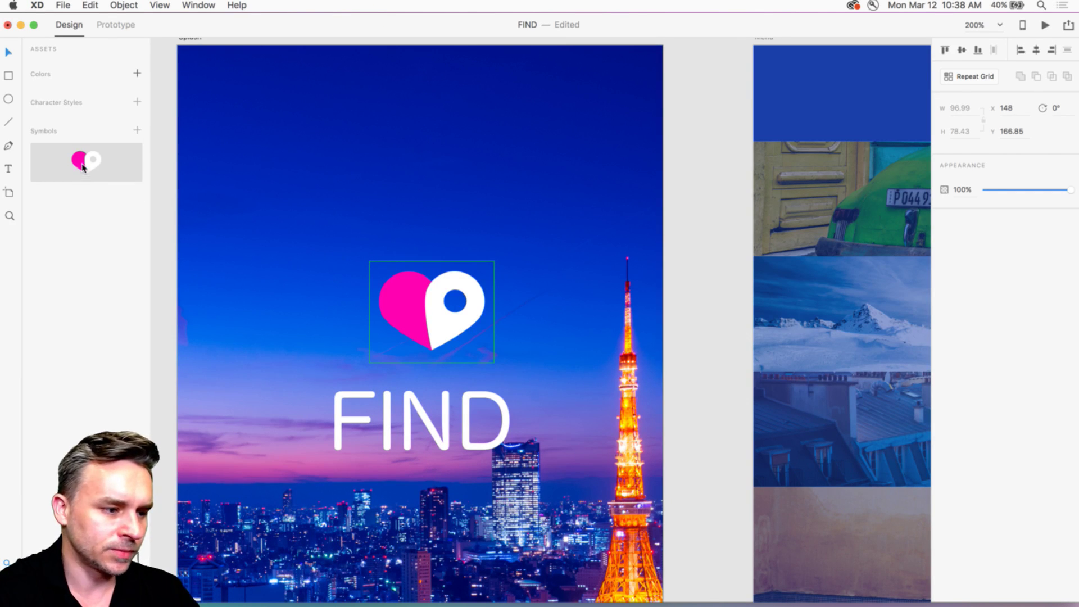
# Step: Place an instance of the heart symbol in the blue header of the Menu artboard at X -2, Y 0
pyautogui.moveTo(520, 176); pyautogui.dragTo(382, 229)
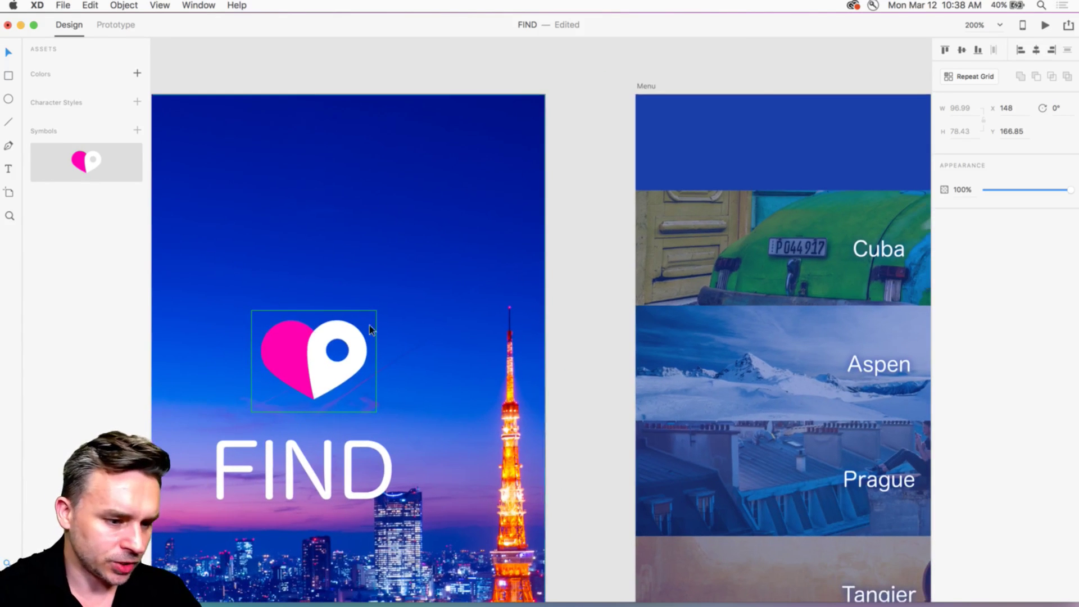
pyautogui.press('alt')
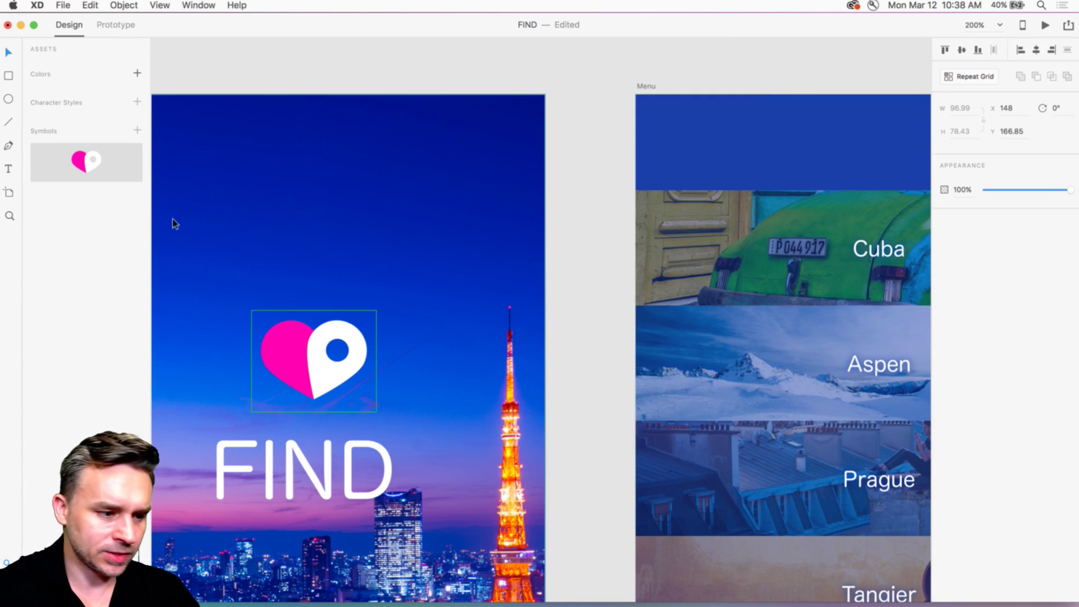
pyautogui.moveTo(89, 158); pyautogui.dragTo(694, 134)
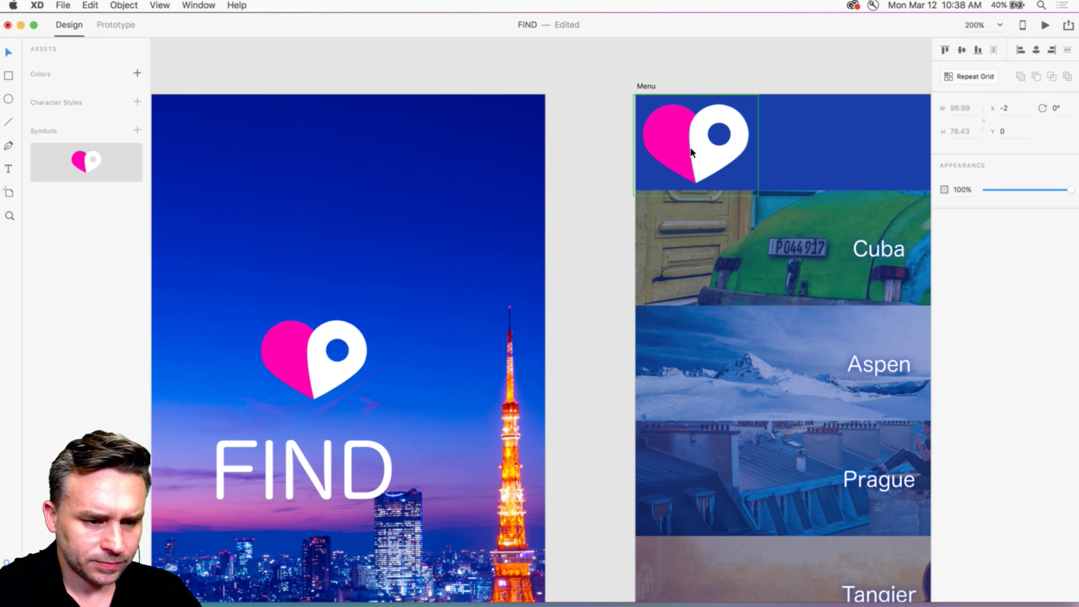
# Step: Nudge the pink half of the Menu artboard's heart symbol to the right and back again, and deselect it
pyautogui.doubleClick(692, 146)
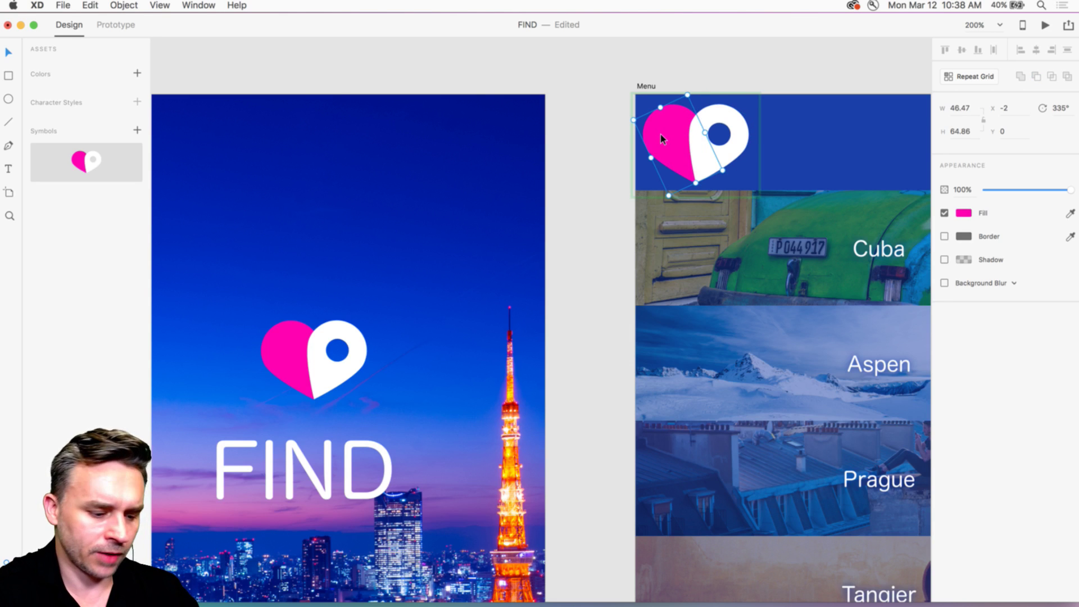
pyautogui.hotkey('shift', 'Right')
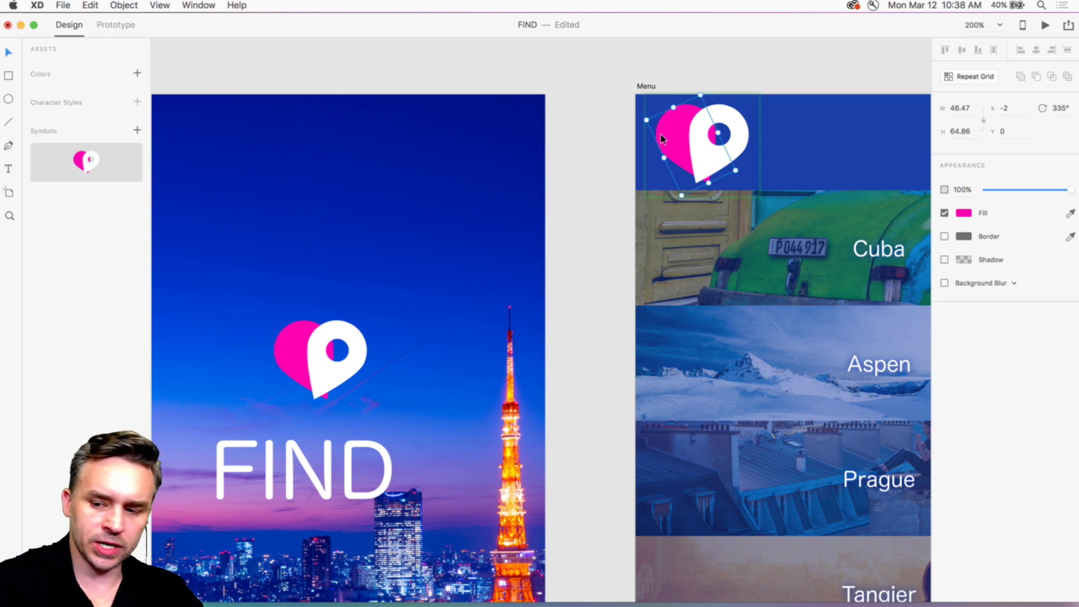
pyautogui.hotkey('shift', 'Left')
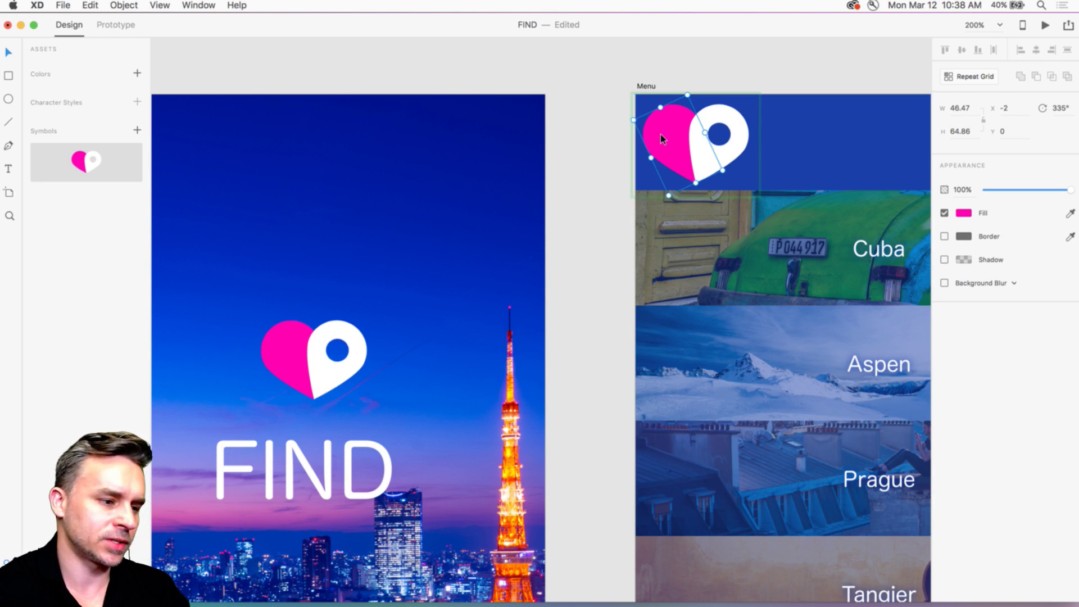
pyautogui.click(332, 72)
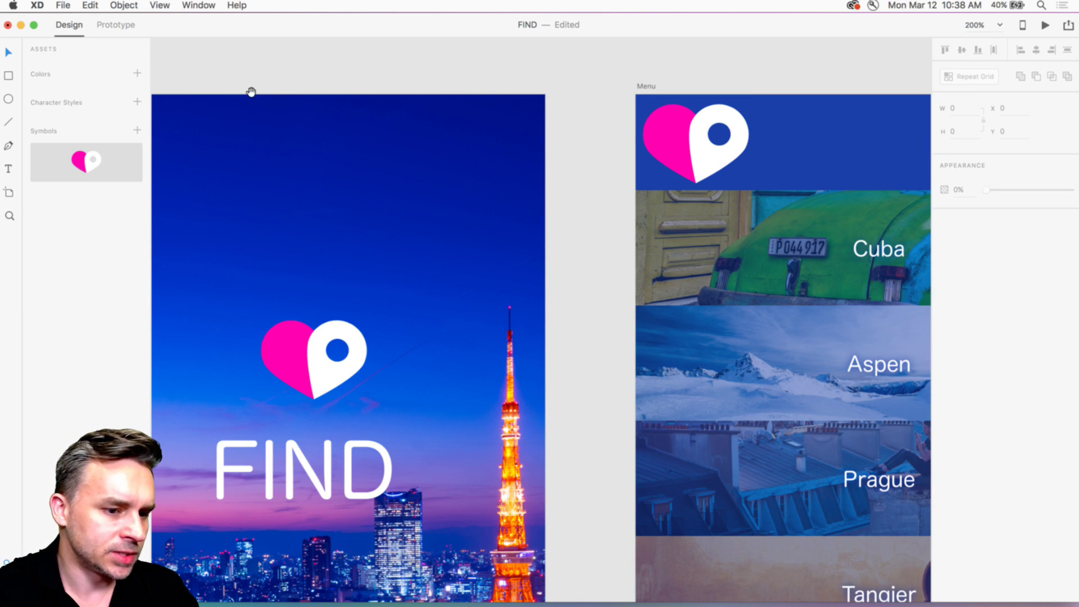
# Step: Select everything on all artboards and save the colors in use as color assets
pyautogui.moveTo(251, 92); pyautogui.dragTo(275, 91)
pyautogui.press('super+minus')
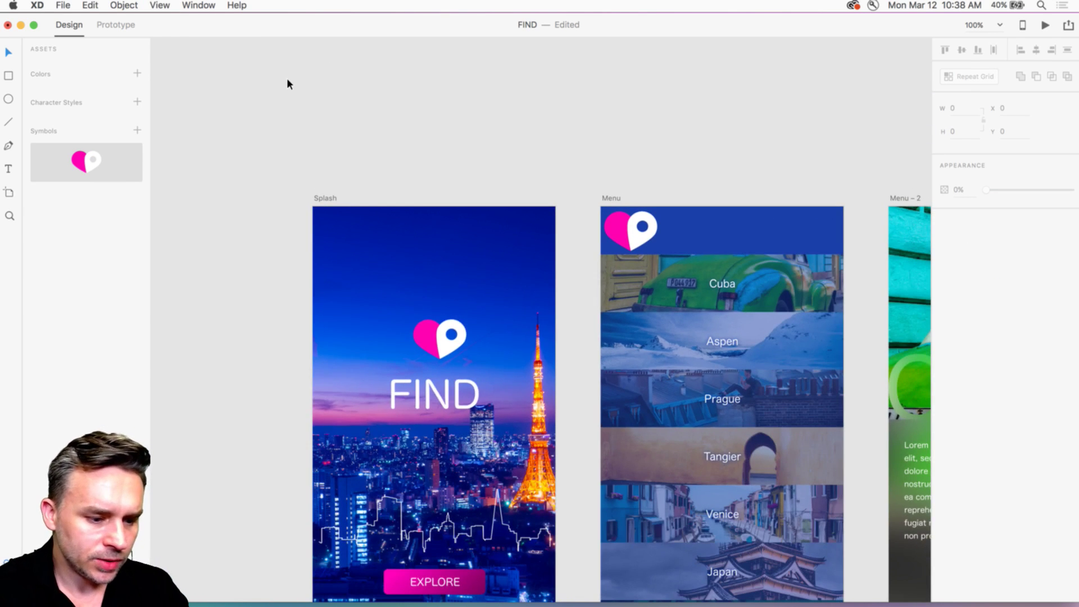
pyautogui.hscroll(5, 470, 82)
pyautogui.scroll(-2, 470, 82)
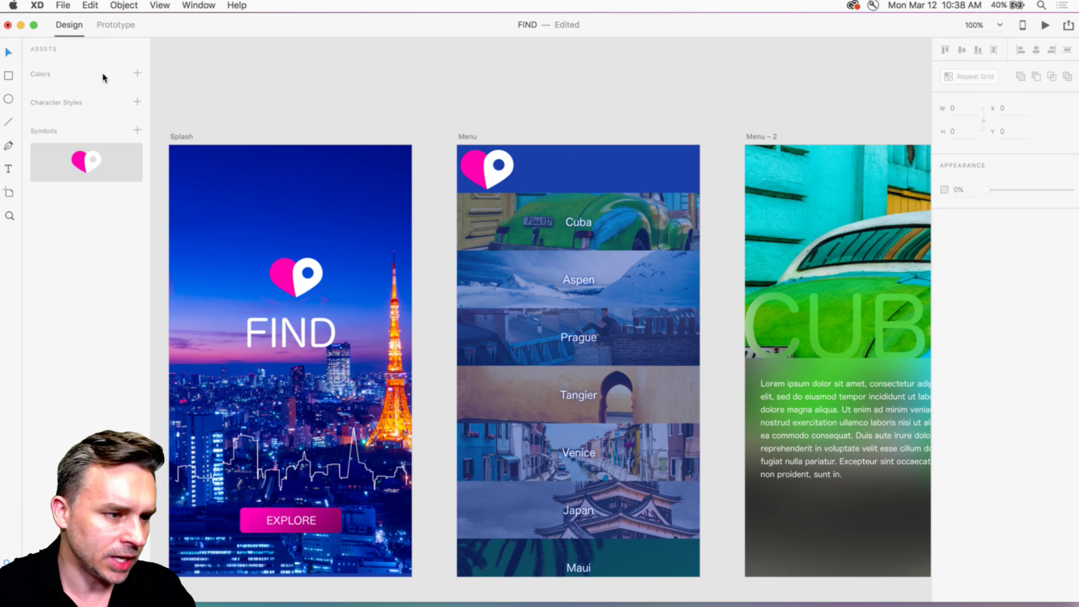
pyautogui.press('super+a')
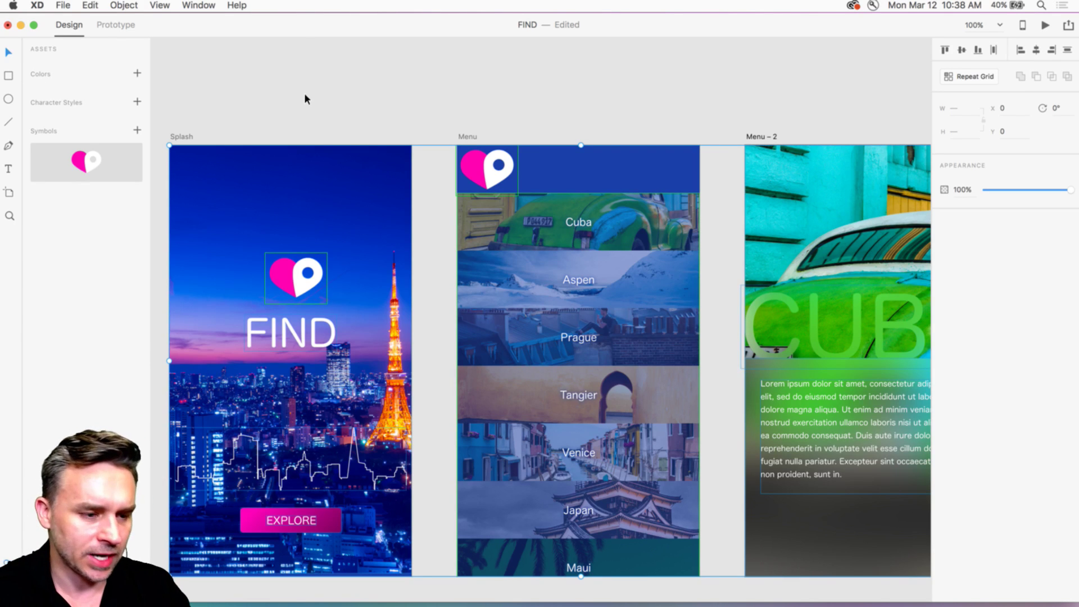
pyautogui.click(137, 74)
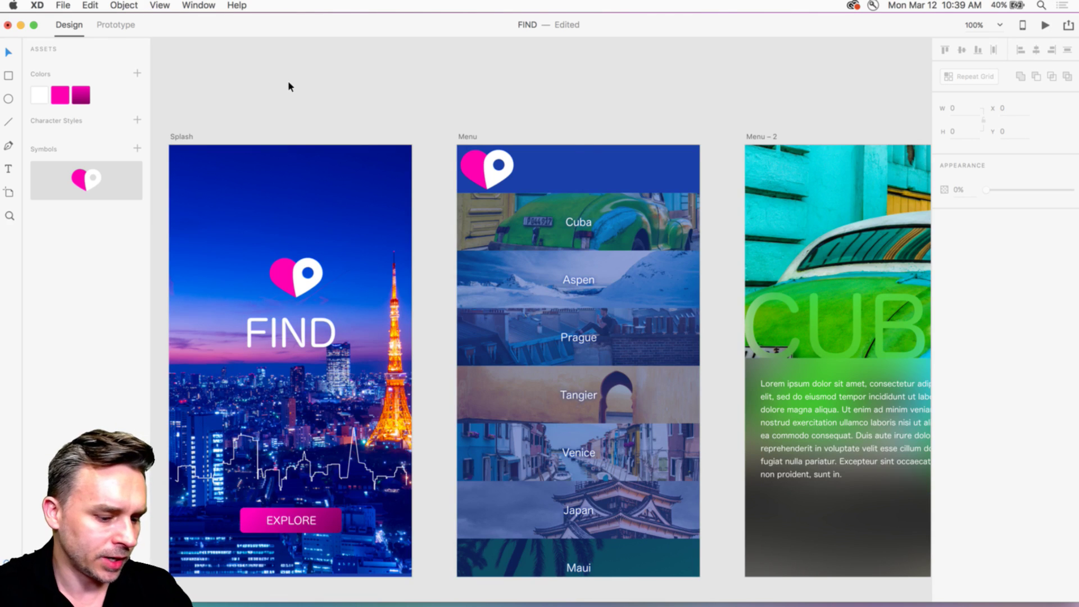
# Step: Save the character styles used across all artboards as assets and clear the selection
pyautogui.press('super+a')
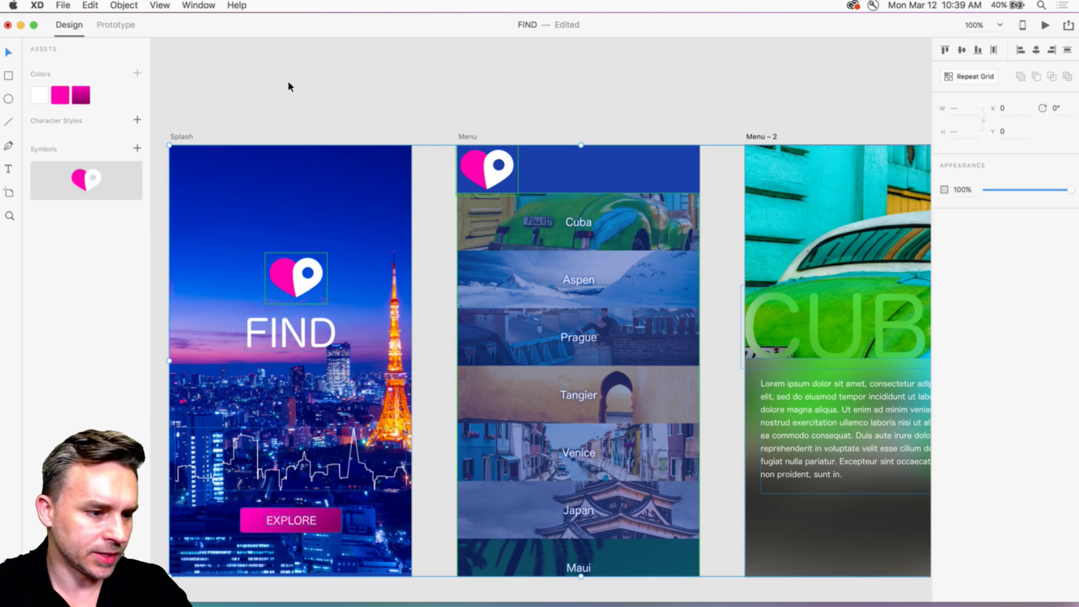
pyautogui.click(137, 120)
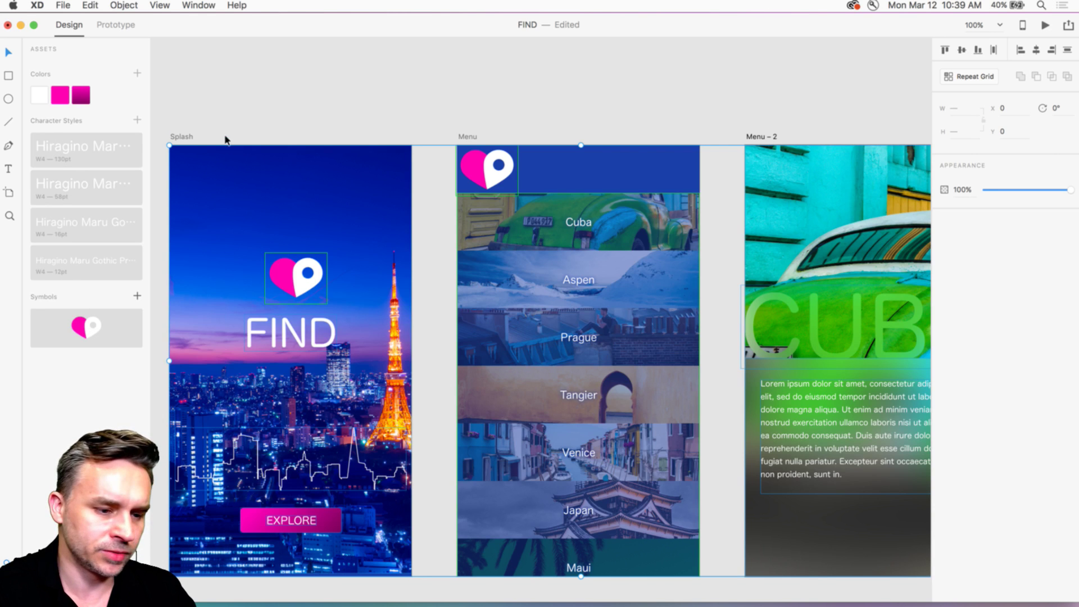
pyautogui.click(281, 90)
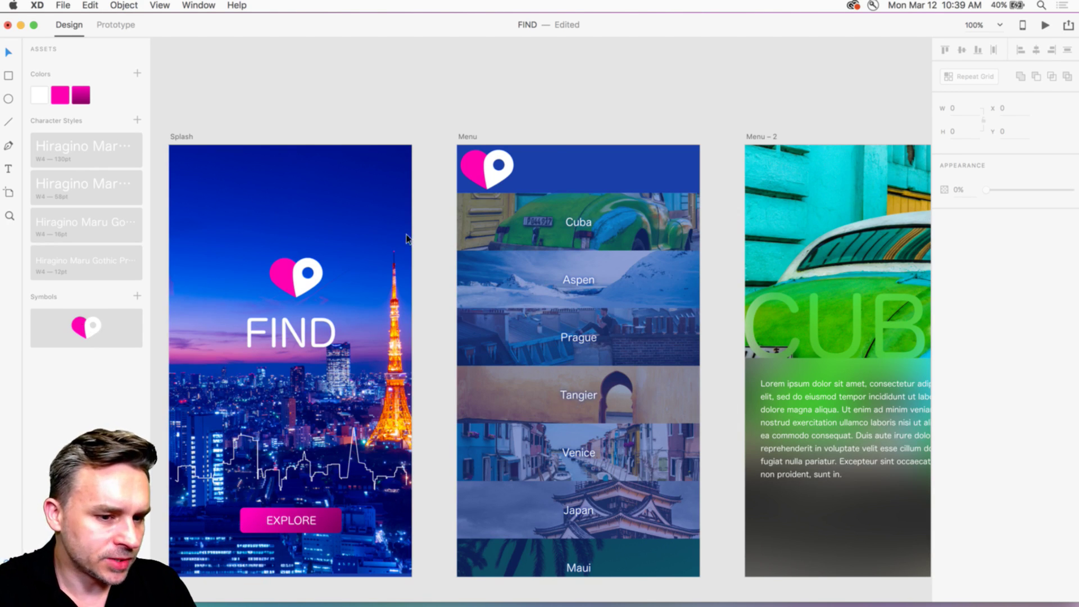
# Step: Save the EXPLORE button on the Splash artboard as a symbol
pyautogui.moveTo(530, 157); pyautogui.dragTo(372, 157)
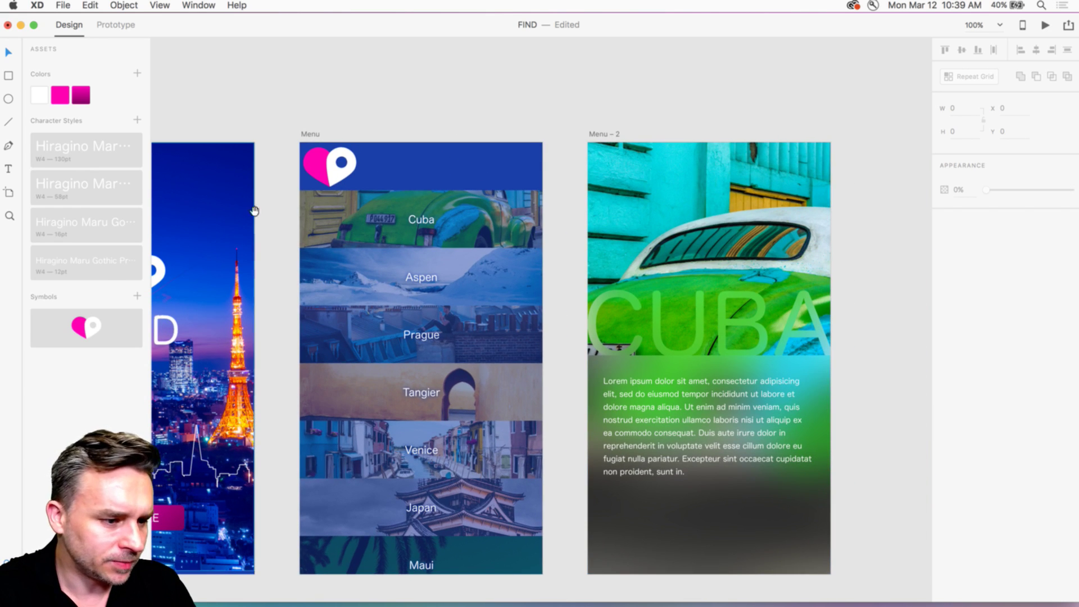
pyautogui.moveTo(325, 111); pyautogui.dragTo(449, 107)
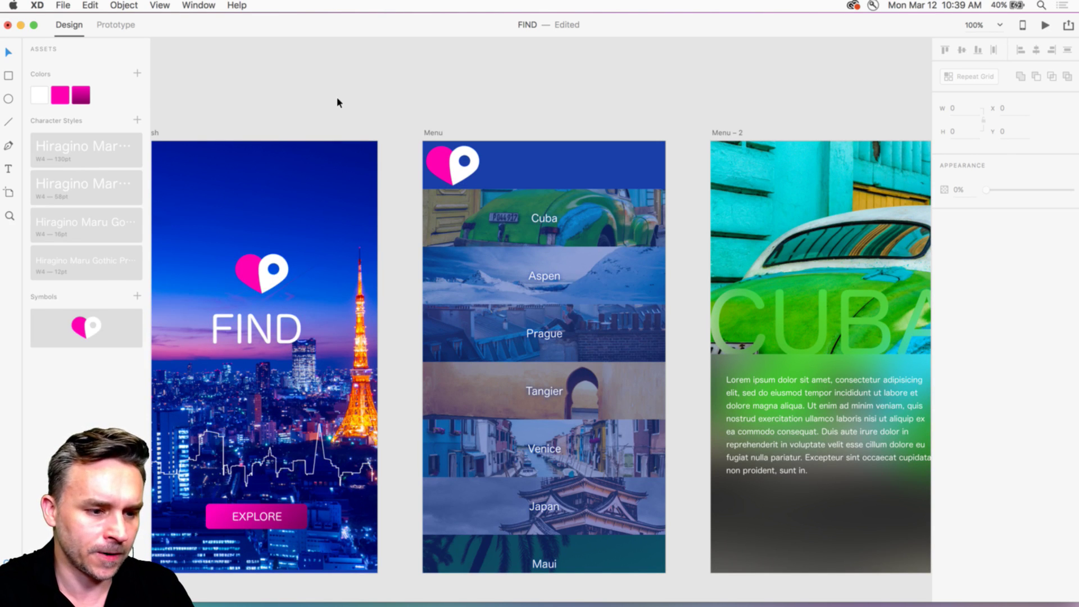
pyautogui.hscroll(-3, 351, 83)
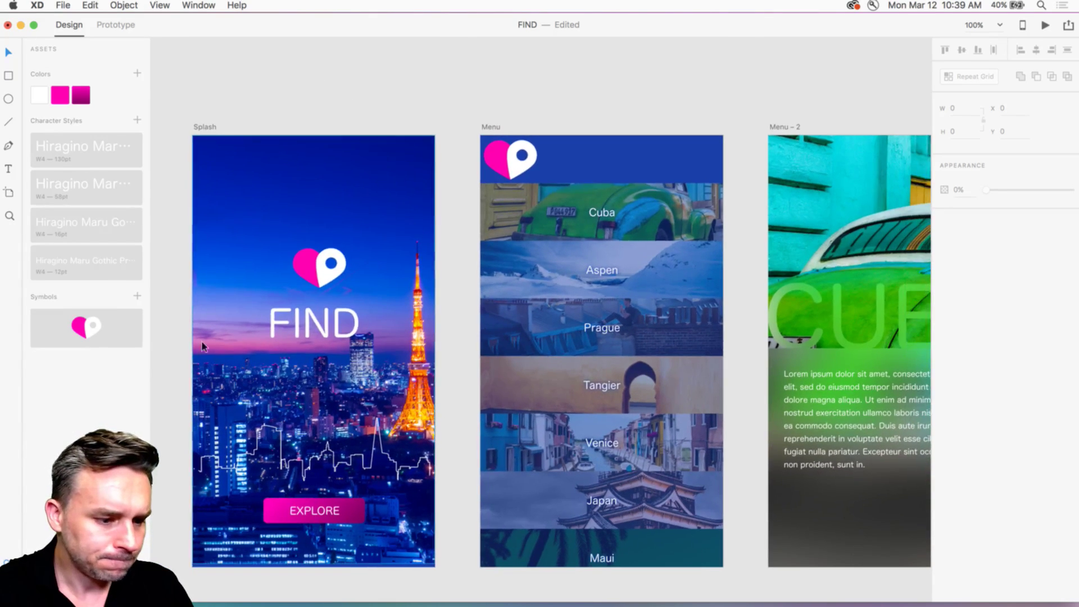
pyautogui.click(293, 510)
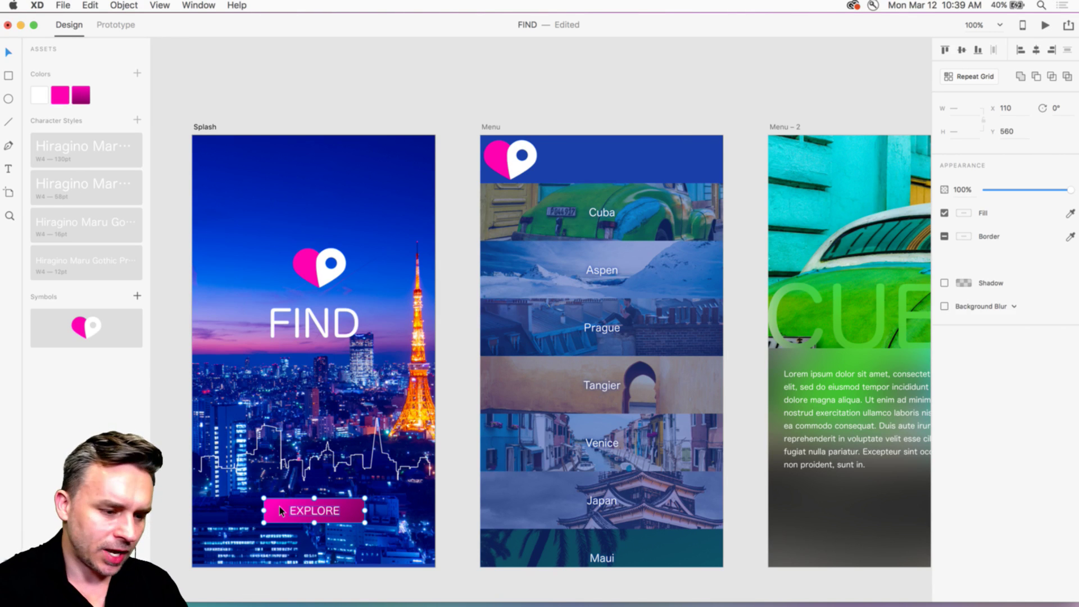
pyautogui.scroll(-5, 279, 510)
pyautogui.press('alt')
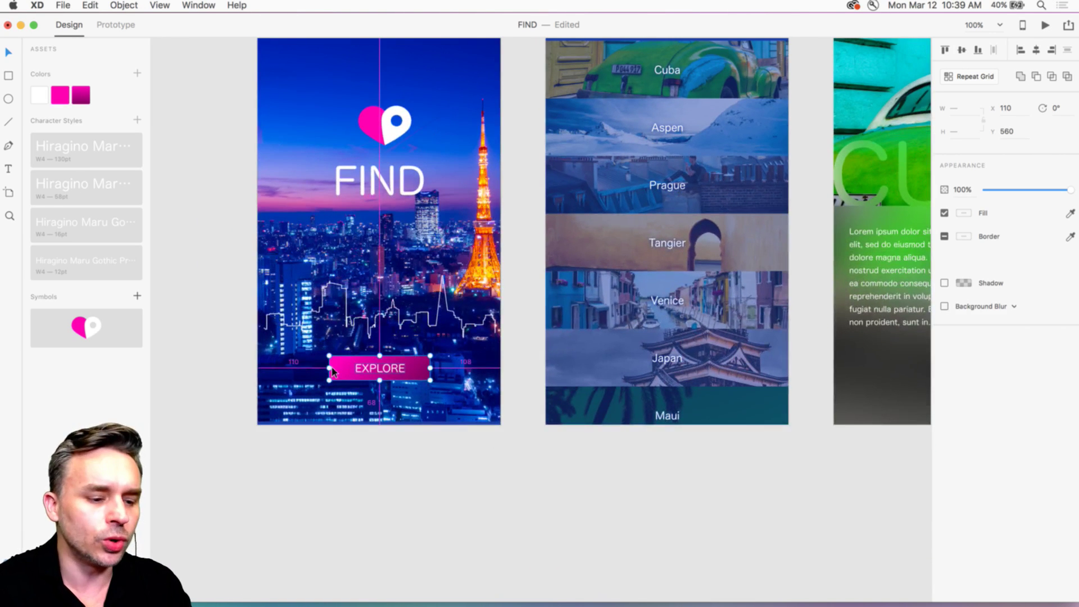
pyautogui.scroll(5, 332, 368)
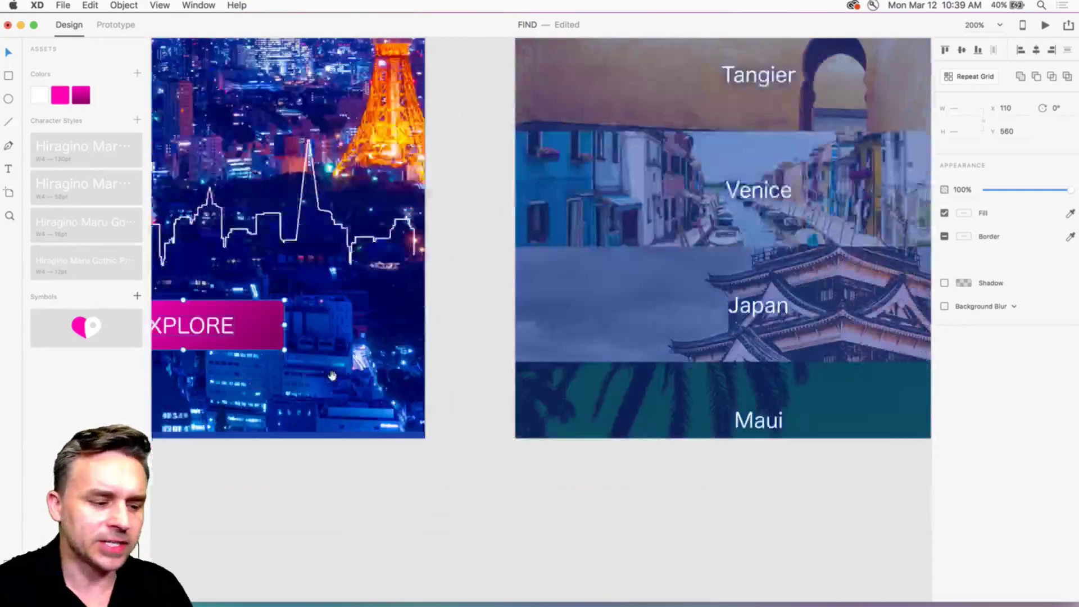
pyautogui.hscroll(-5, 332, 375)
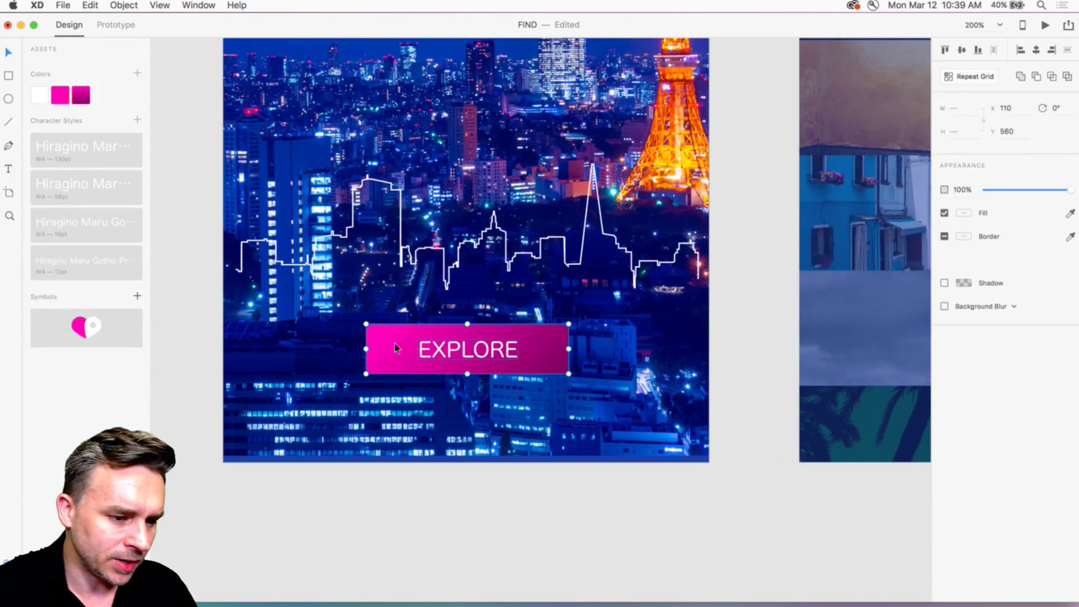
pyautogui.click(137, 296)
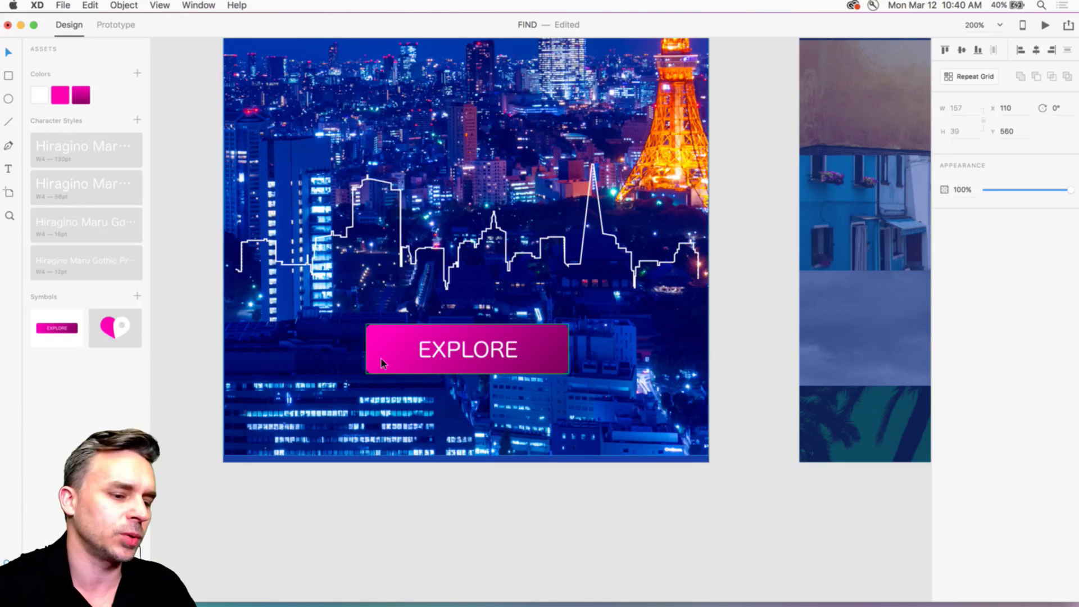
# Step: Place a second EXPLORE button symbol below the first at X 109, Y 609 and change its label to SIGN UP
pyautogui.moveTo(57, 327); pyautogui.dragTo(425, 414)
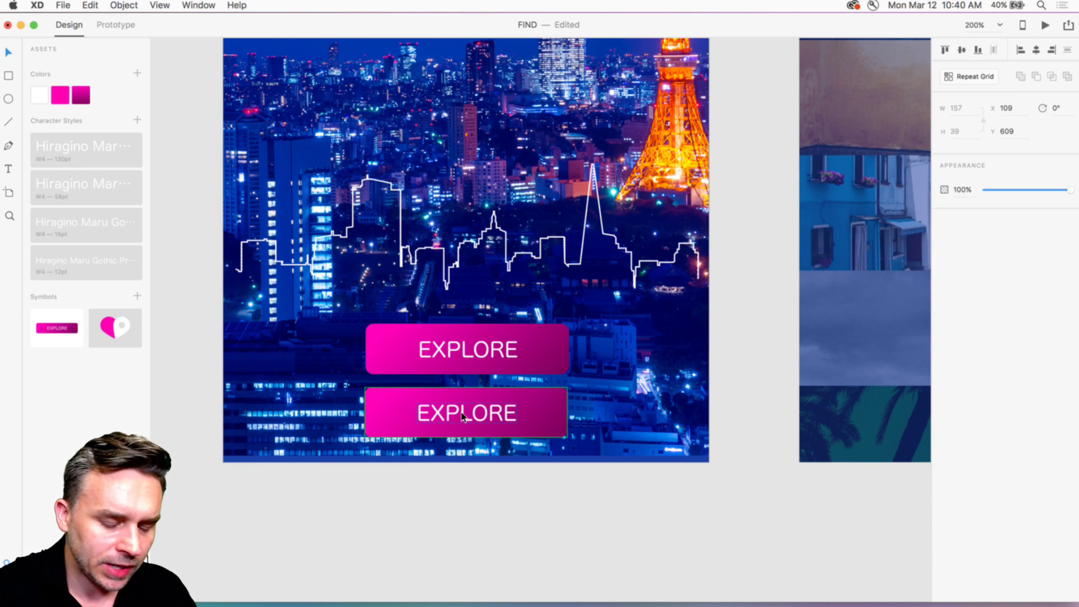
pyautogui.click(386, 345)
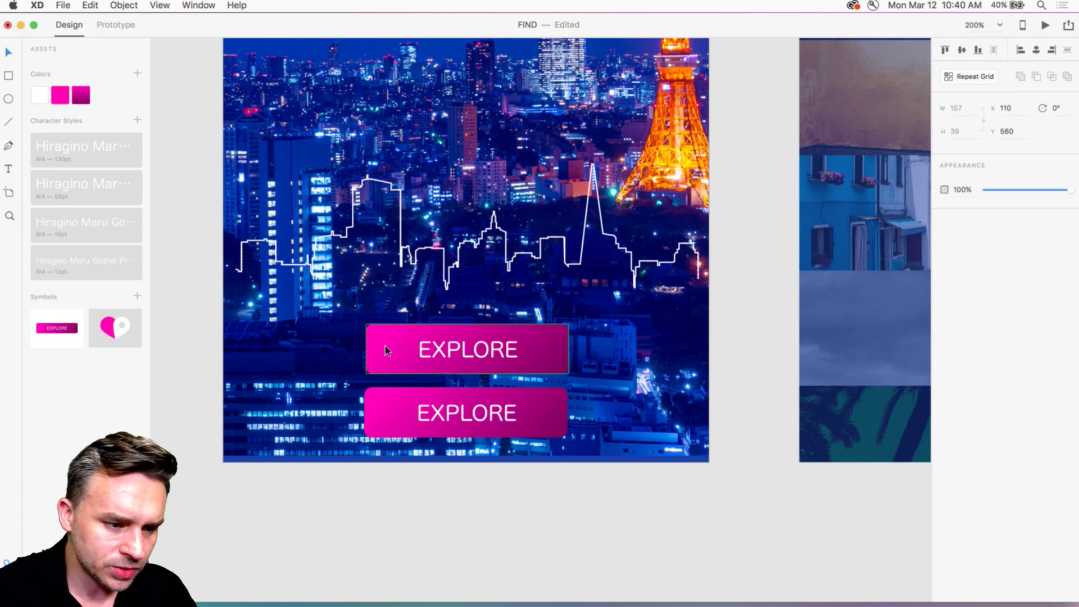
pyautogui.doubleClick(450, 413)
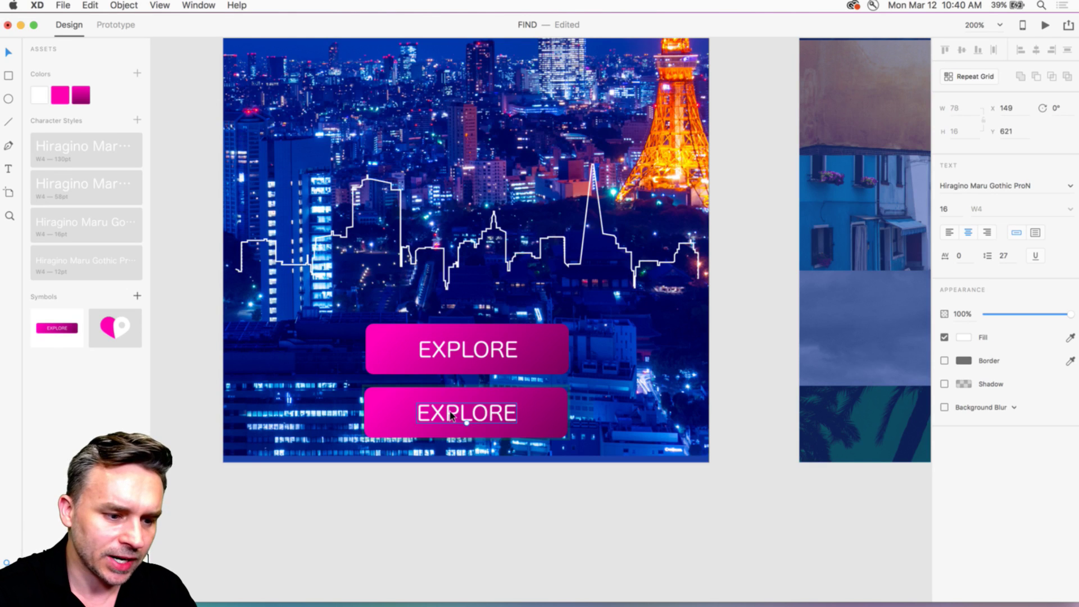
pyautogui.doubleClick(450, 414)
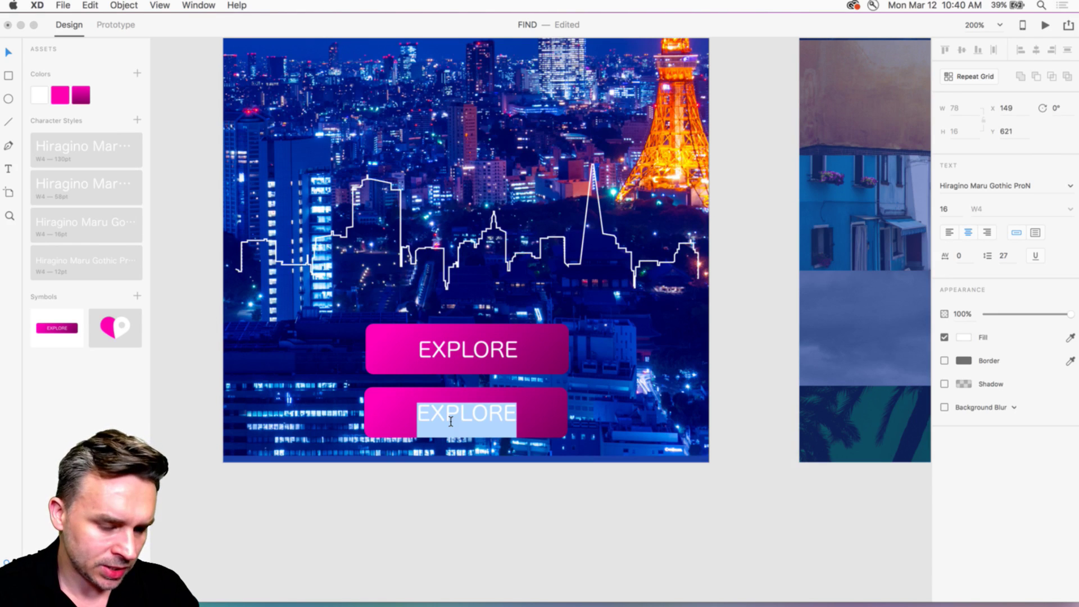
pyautogui.write('SIGN UP')
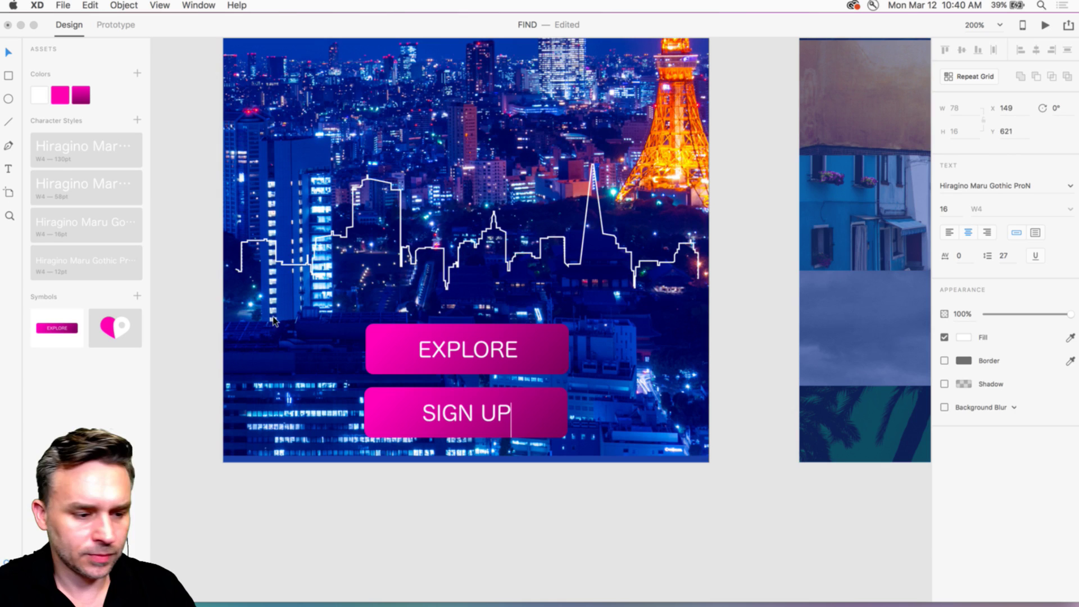
pyautogui.press('Escape')
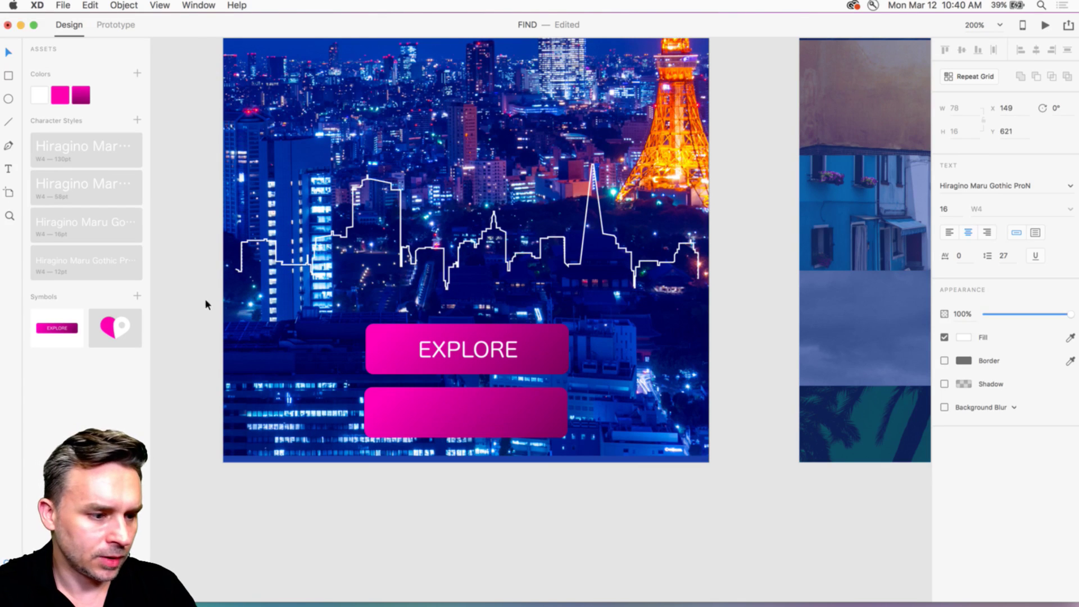
# Step: Try a red #FF0000 border on the SIGN UP button's background, and turn the border off again
pyautogui.click(556, 407)
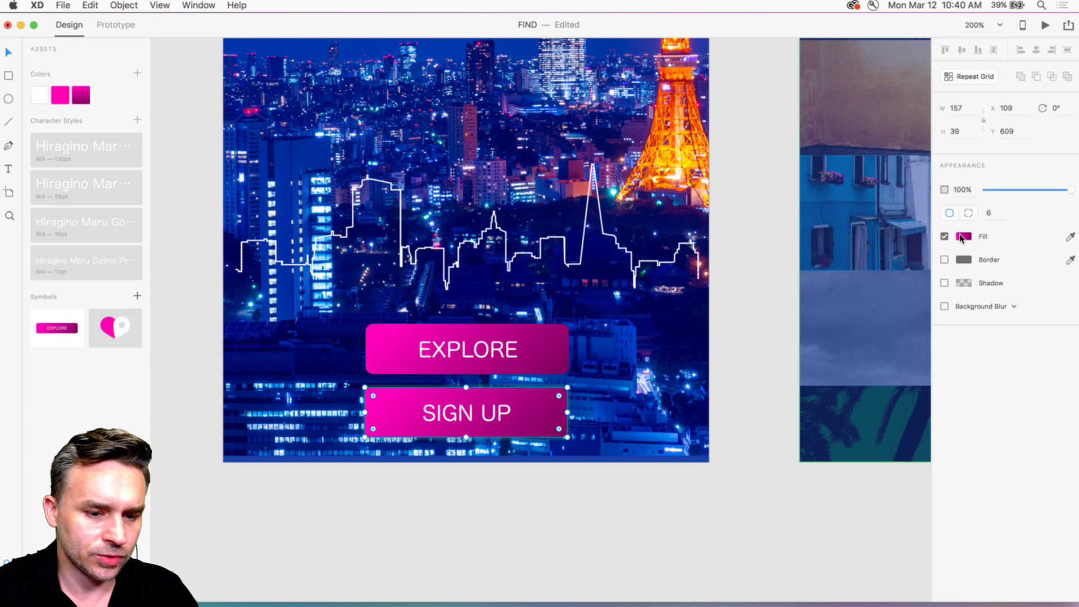
pyautogui.click(944, 259)
pyautogui.click(963, 259)
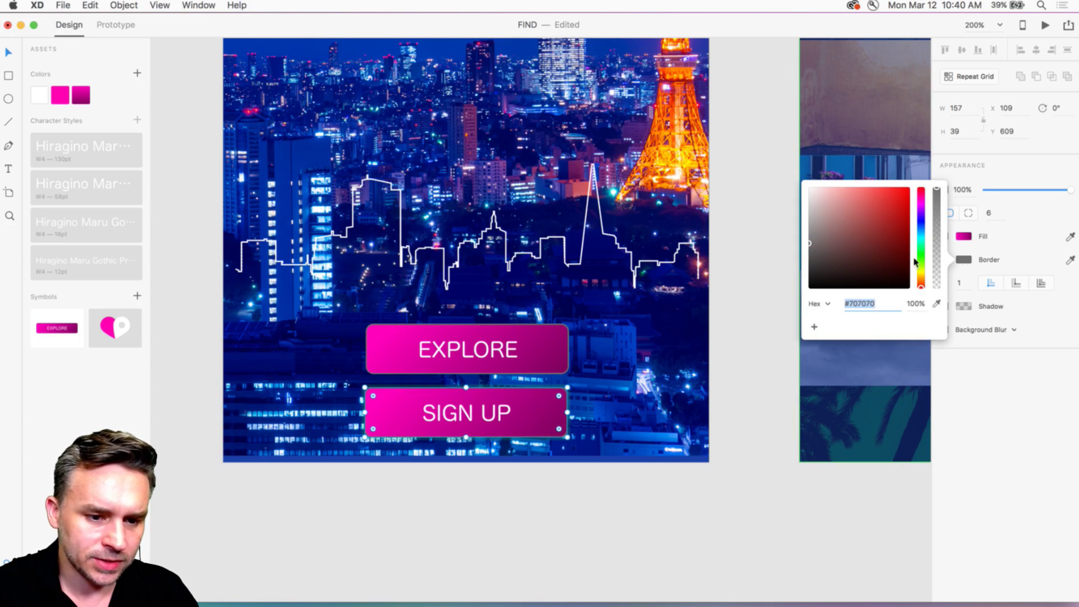
pyautogui.moveTo(878, 200); pyautogui.dragTo(912, 181)
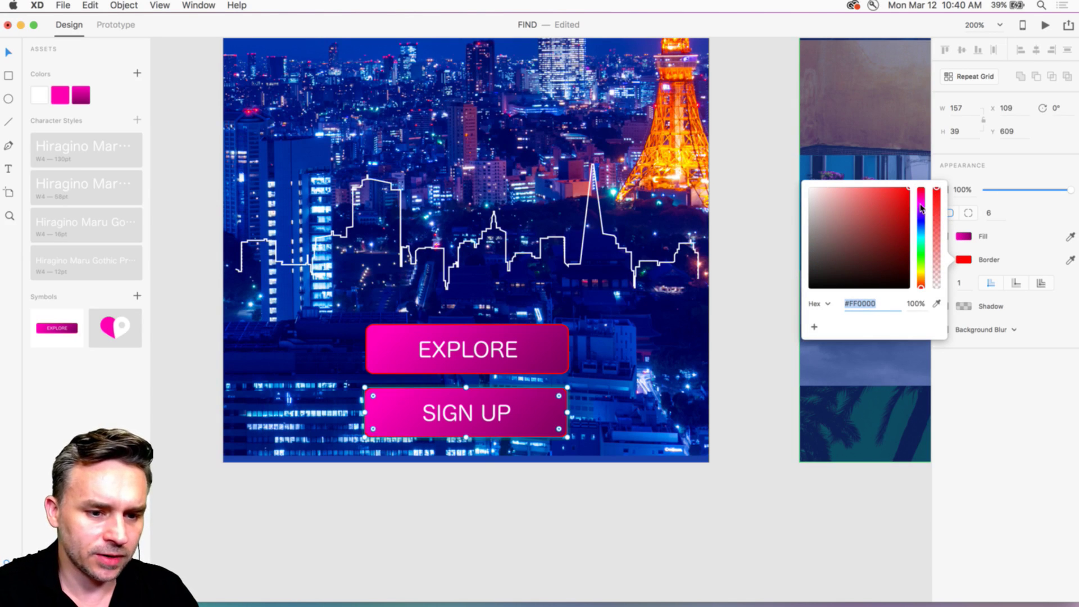
pyautogui.click(1008, 262)
pyautogui.click(972, 287)
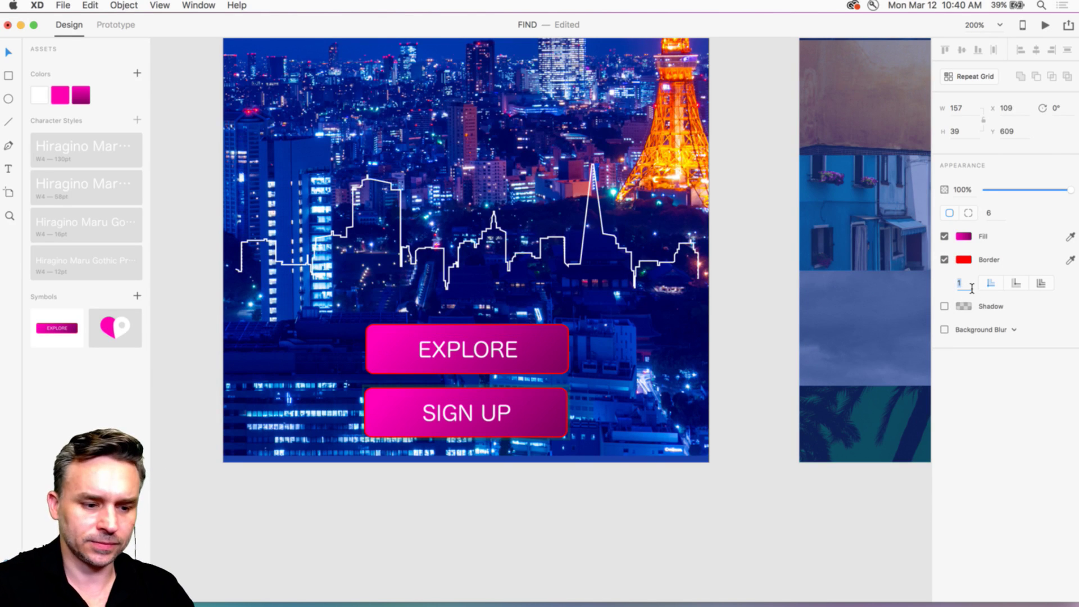
pyautogui.click(944, 260)
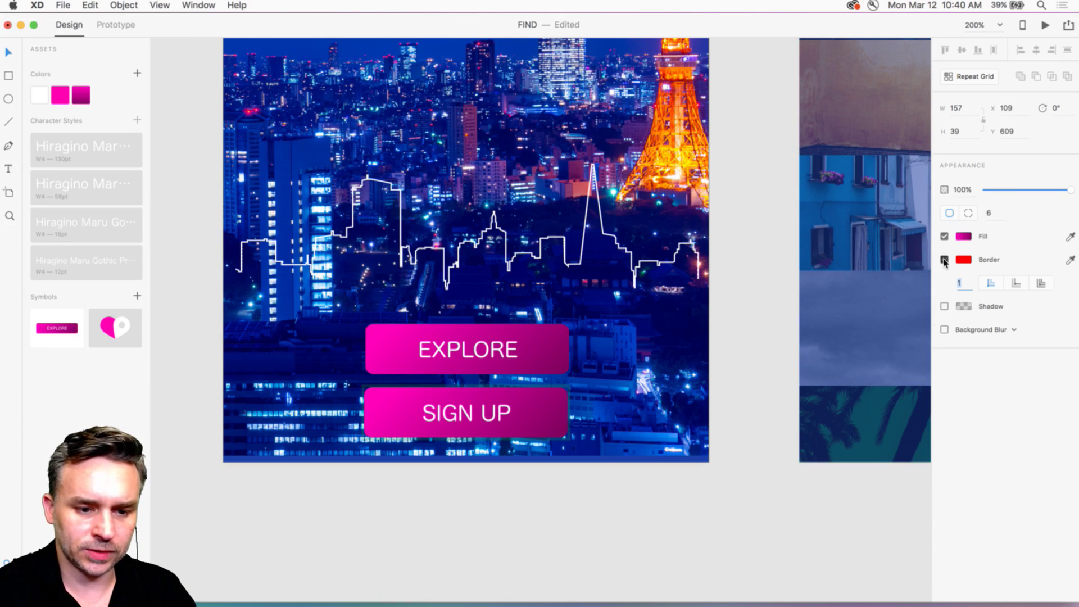
pyautogui.click(742, 311)
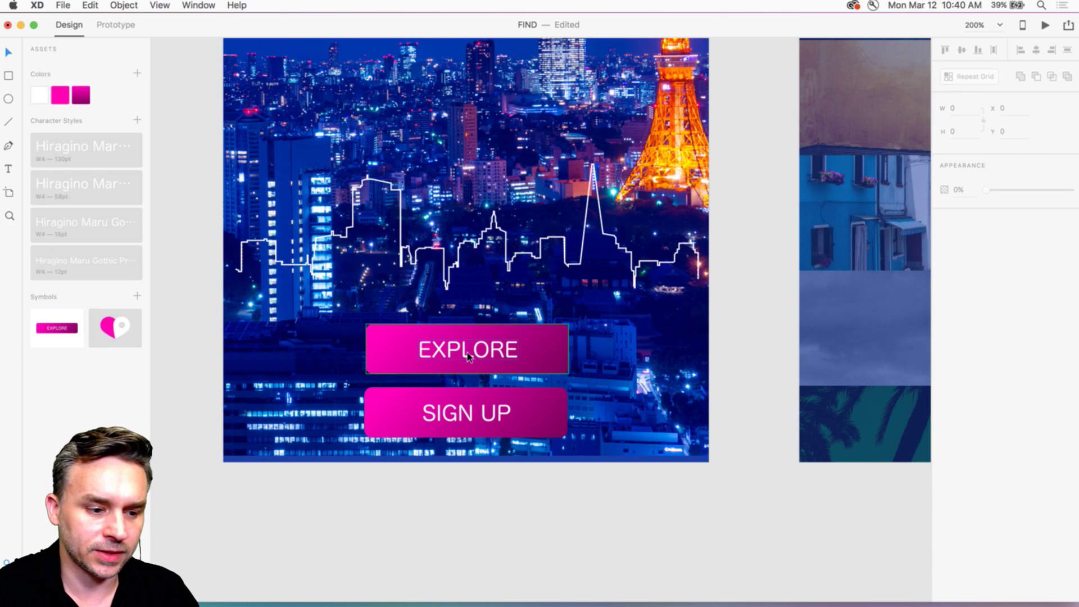
# Step: Update all instances of the button symbol to match the SIGN UP button
pyautogui.click(461, 414)
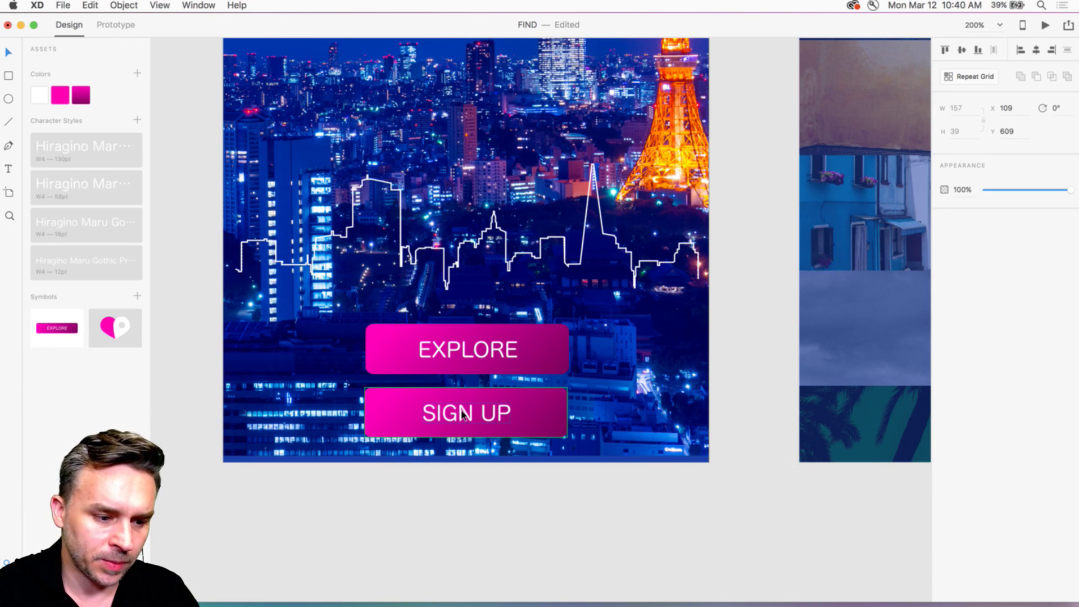
pyautogui.rightClick(462, 414)
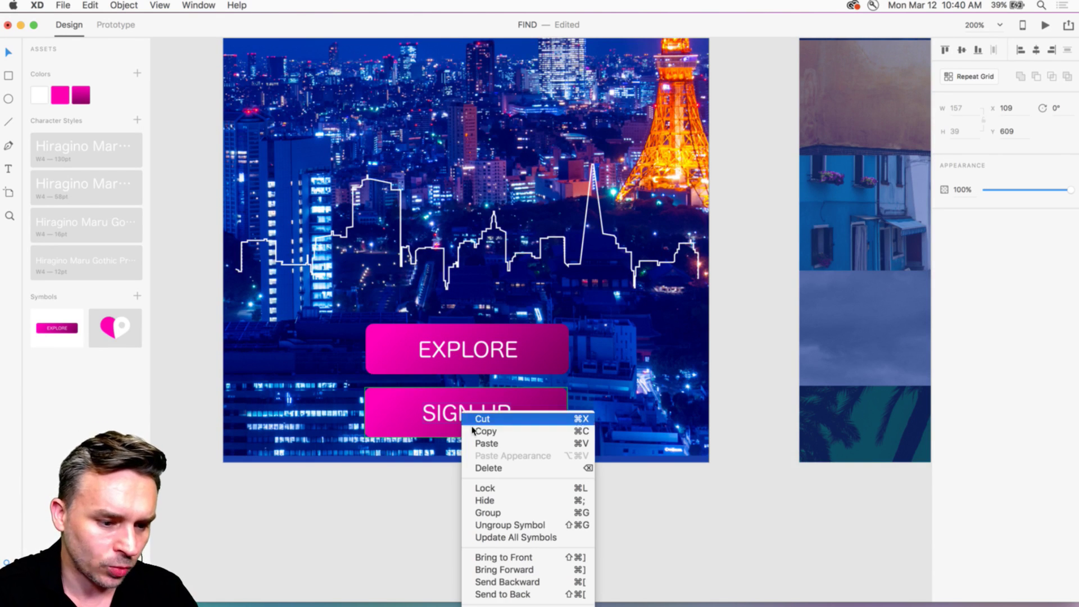
pyautogui.click(575, 540)
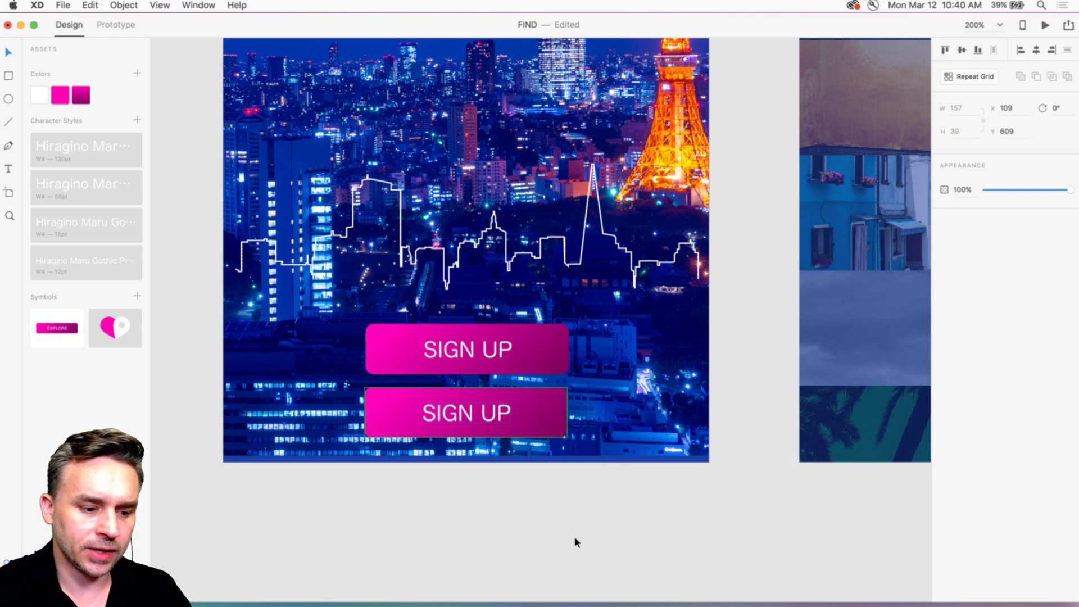
# Step: Change the upper button's label on the Splash artboard back to EXPLORE and clear the selection
pyautogui.doubleClick(469, 347)
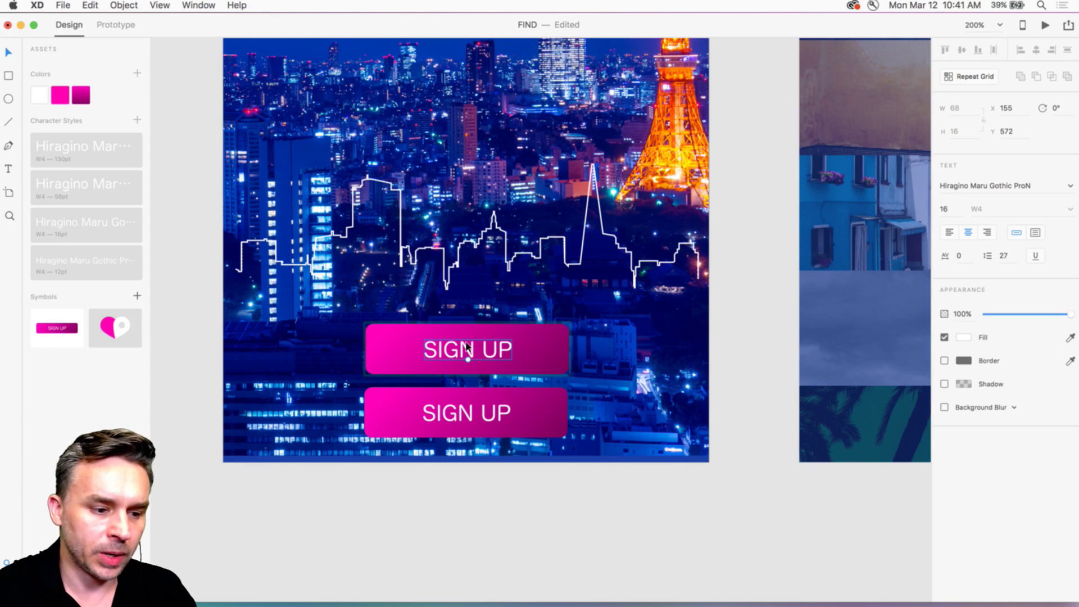
pyautogui.doubleClick(464, 349)
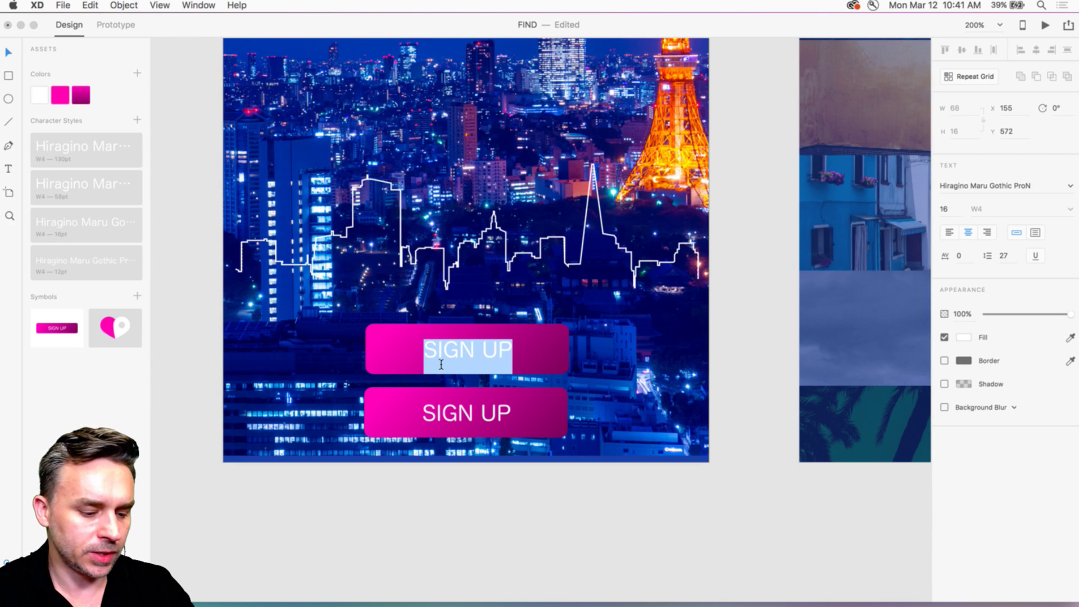
pyautogui.write('EX')
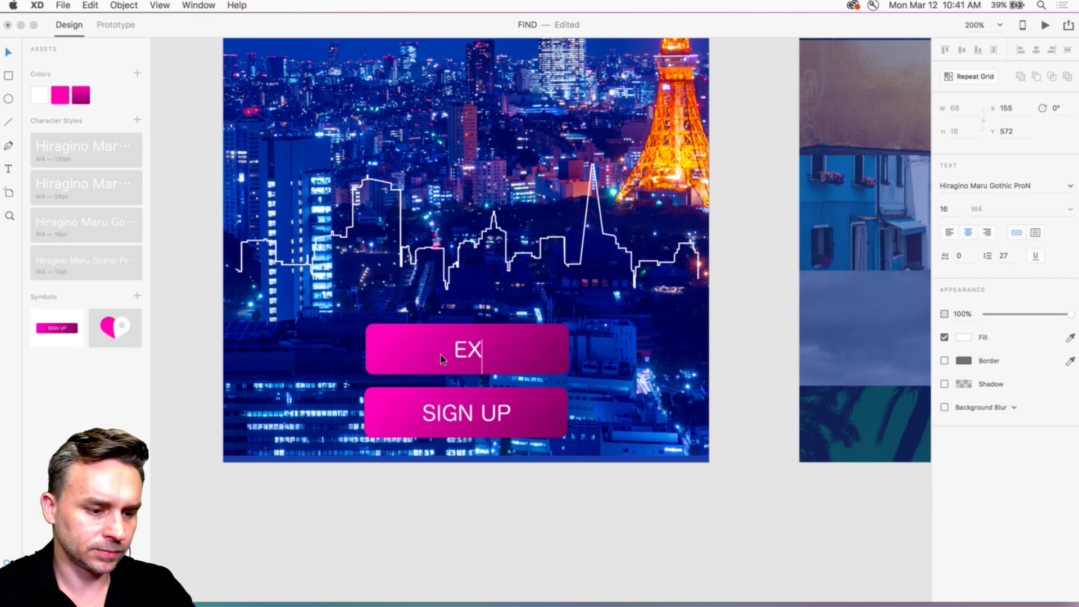
pyautogui.write('PLORE')
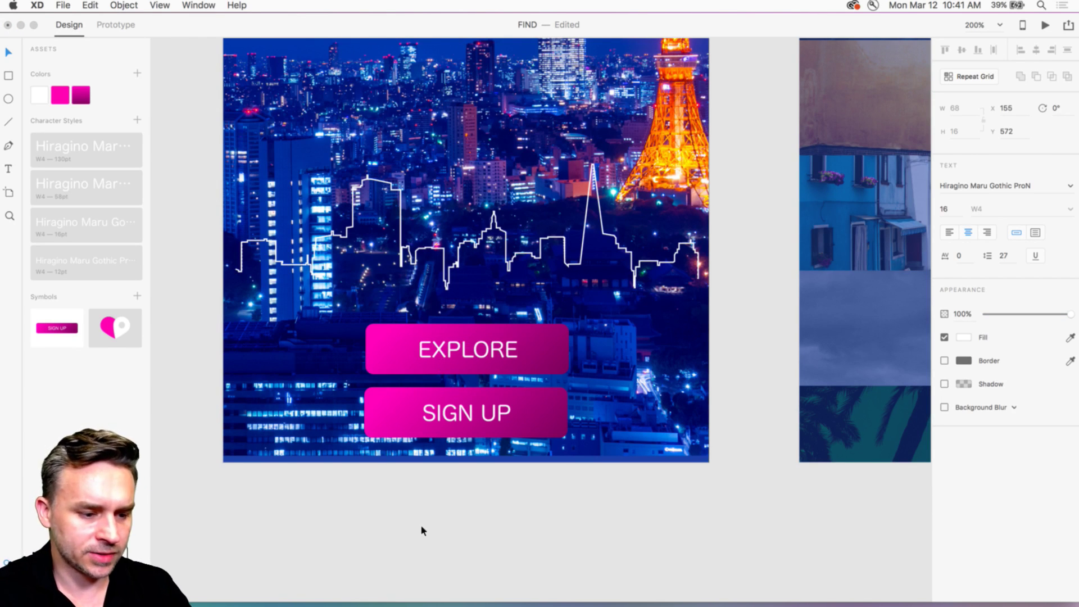
pyautogui.click(389, 361)
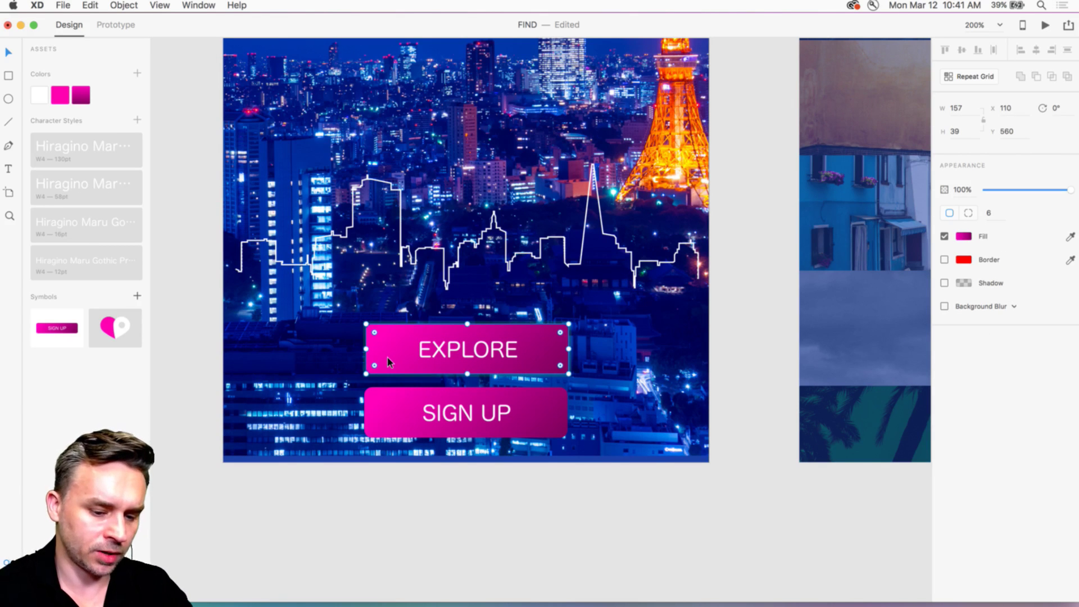
pyautogui.press('super+1')
pyautogui.hscroll(5, 358, 370)
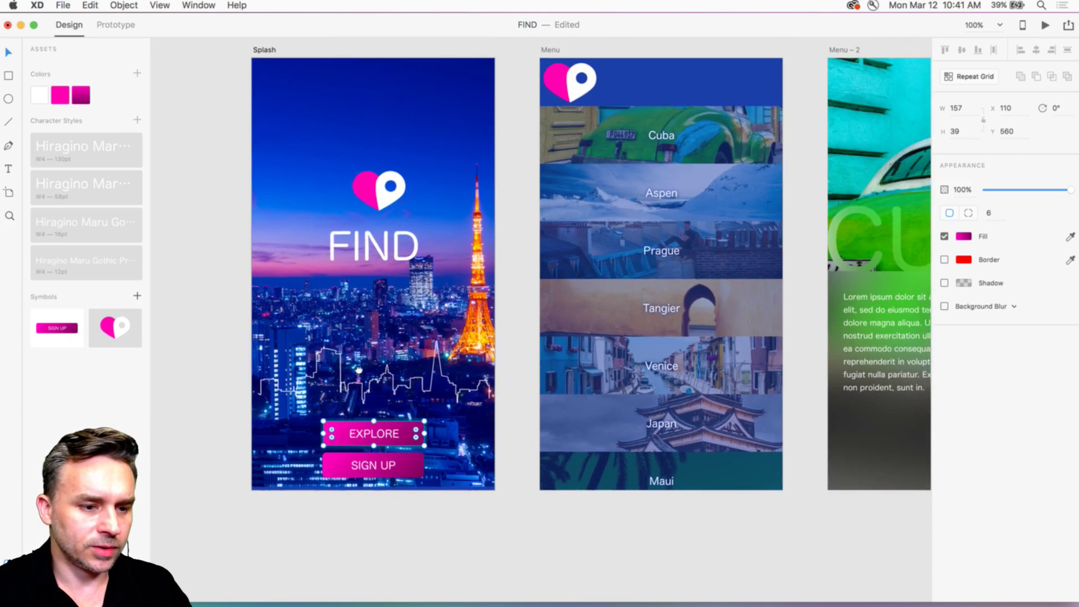
pyautogui.scroll(3, 358, 370)
pyautogui.click(504, 70)
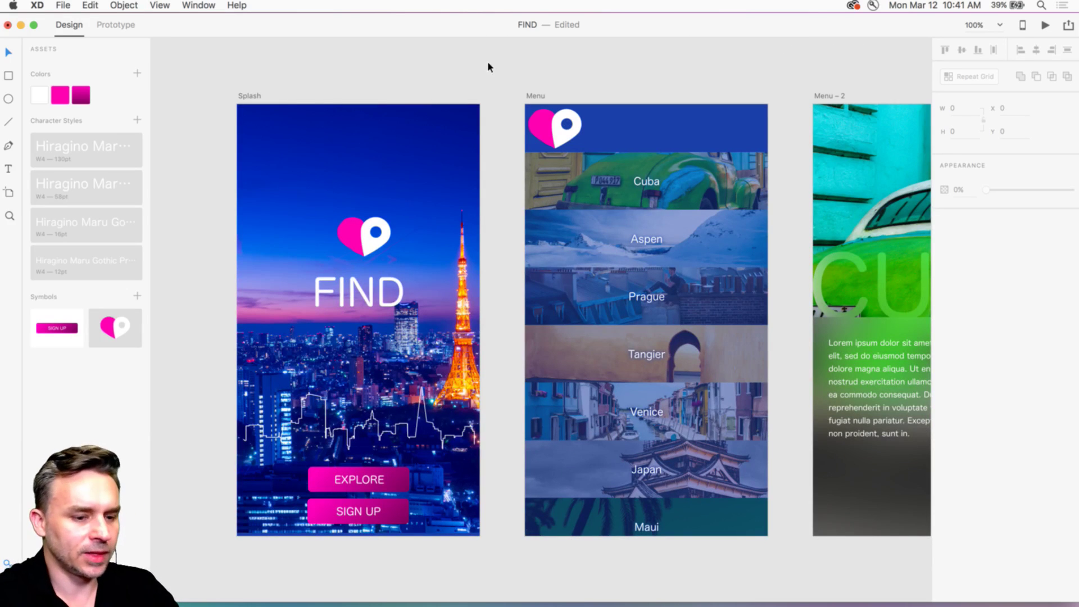
# Step: Duplicate the Menu – 2 artboard and delete all the content from the copy
pyautogui.hscroll(2, 497, 67)
pyautogui.scroll(-1, 497, 66)
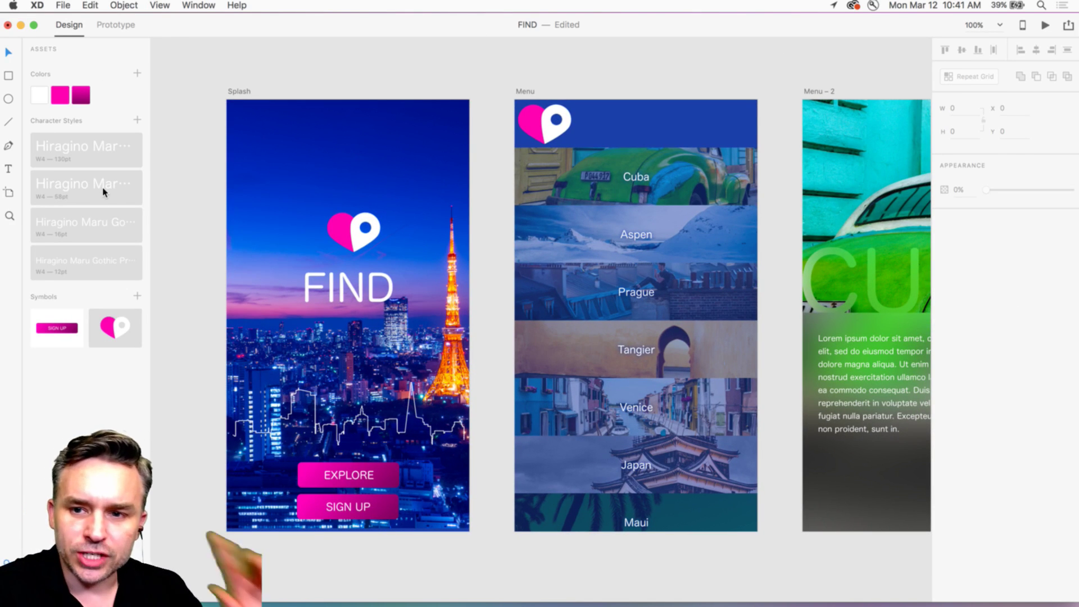
pyautogui.moveTo(102, 189)
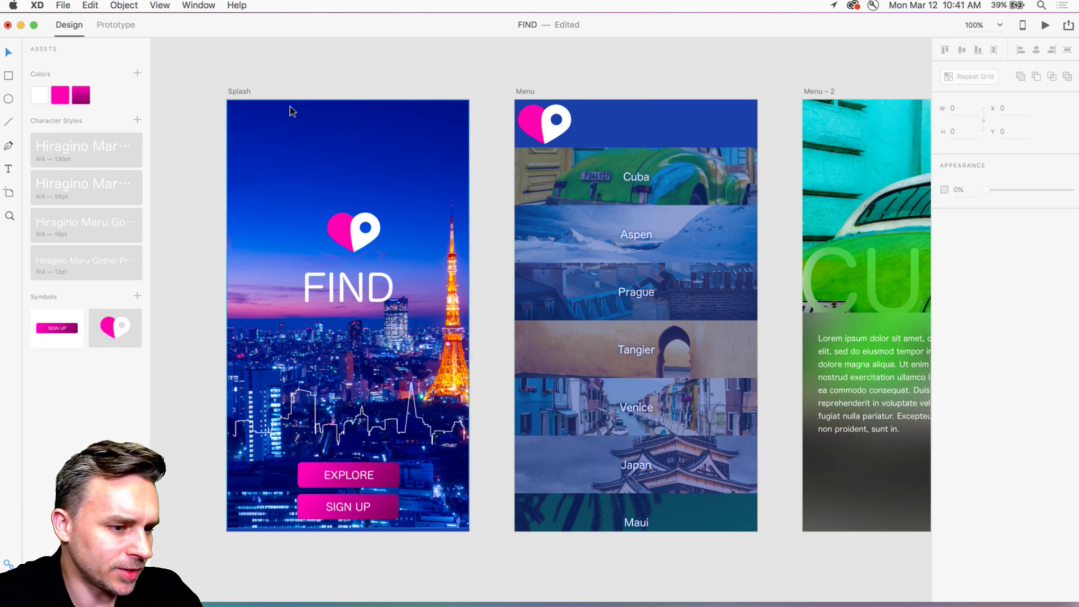
pyautogui.hscroll(10, 298, 79)
pyautogui.click(349, 90)
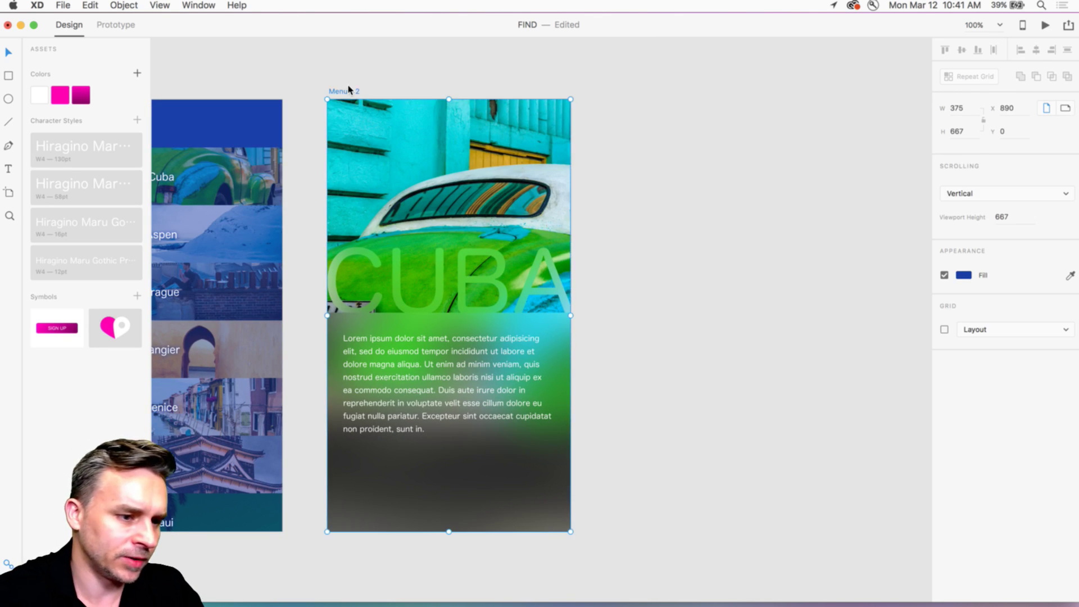
pyautogui.press('cmd+d')
pyautogui.click(754, 412)
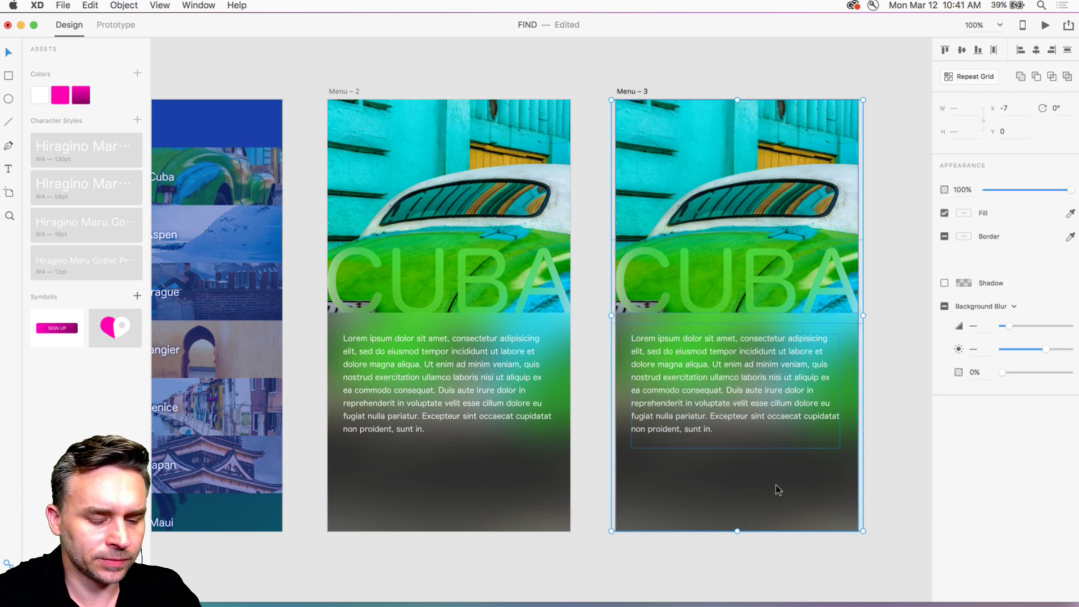
pyautogui.press('Delete')
# Step: Fill the emptied duplicate artboard with the saved #FF00BA - #80005D gradient color asset
pyautogui.click(624, 90)
pyautogui.click(82, 97)
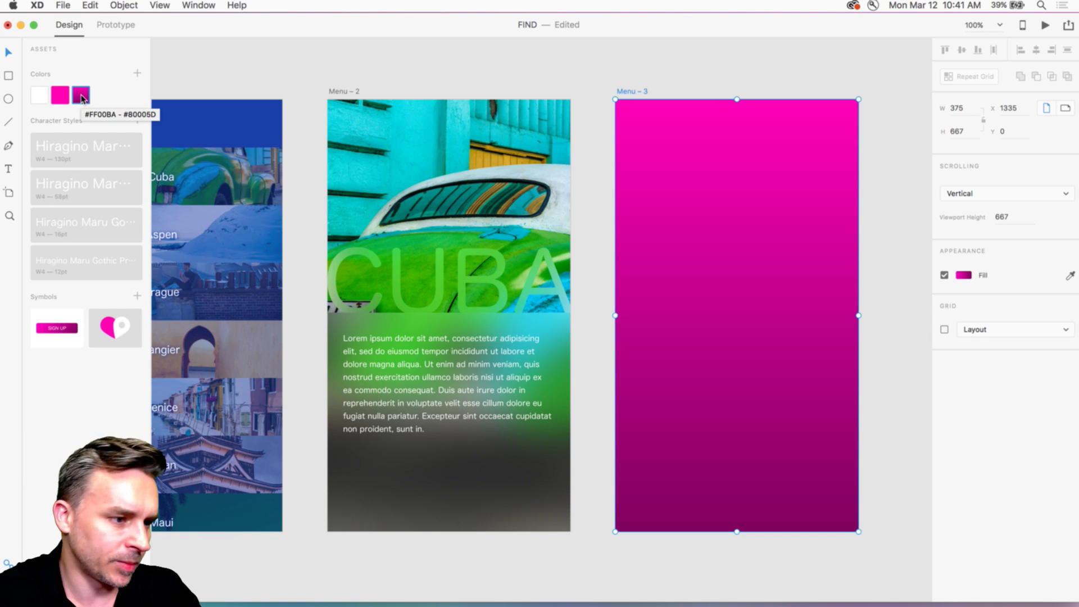
pyautogui.click(605, 207)
# Step: Edit the gradient color asset so that its bright pink start color becomes #FF00E2
pyautogui.hscroll(-6, 605, 207)
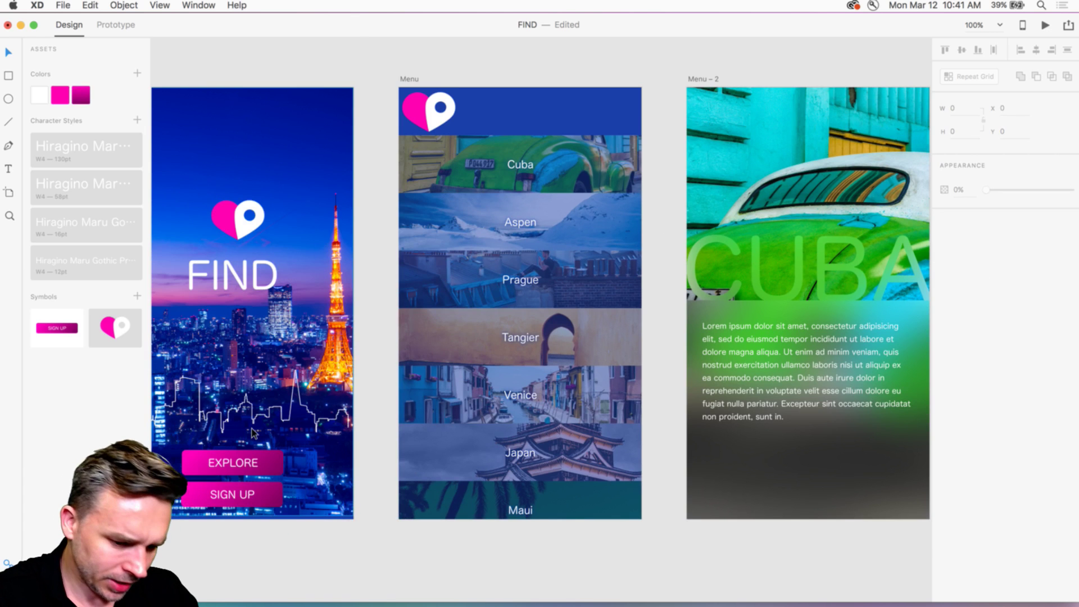
pyautogui.press('super+minus')
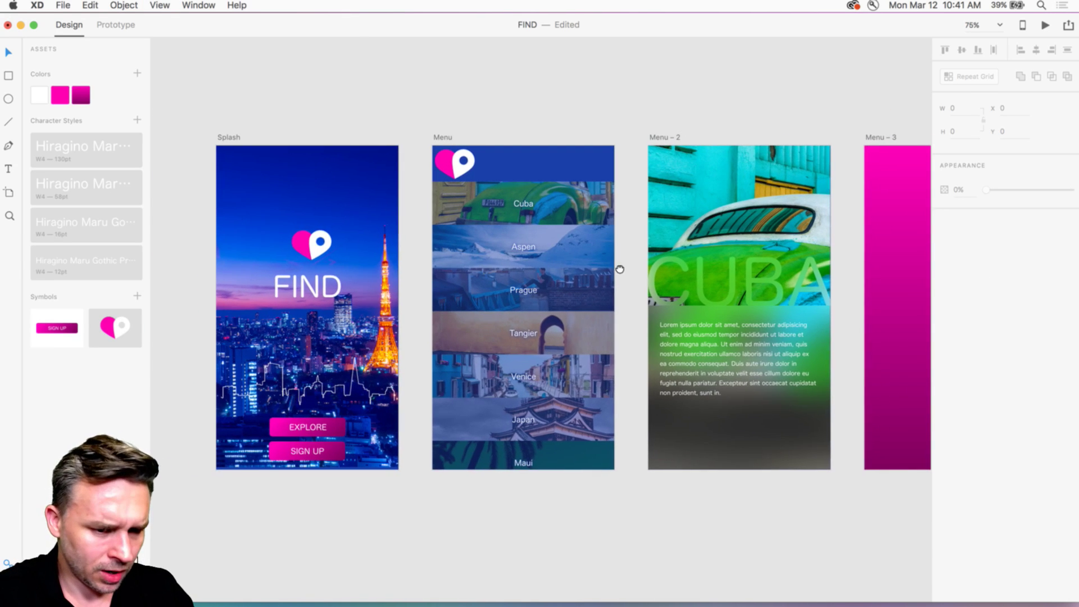
pyautogui.moveTo(619, 269); pyautogui.dragTo(552, 270)
pyautogui.rightClick(82, 95)
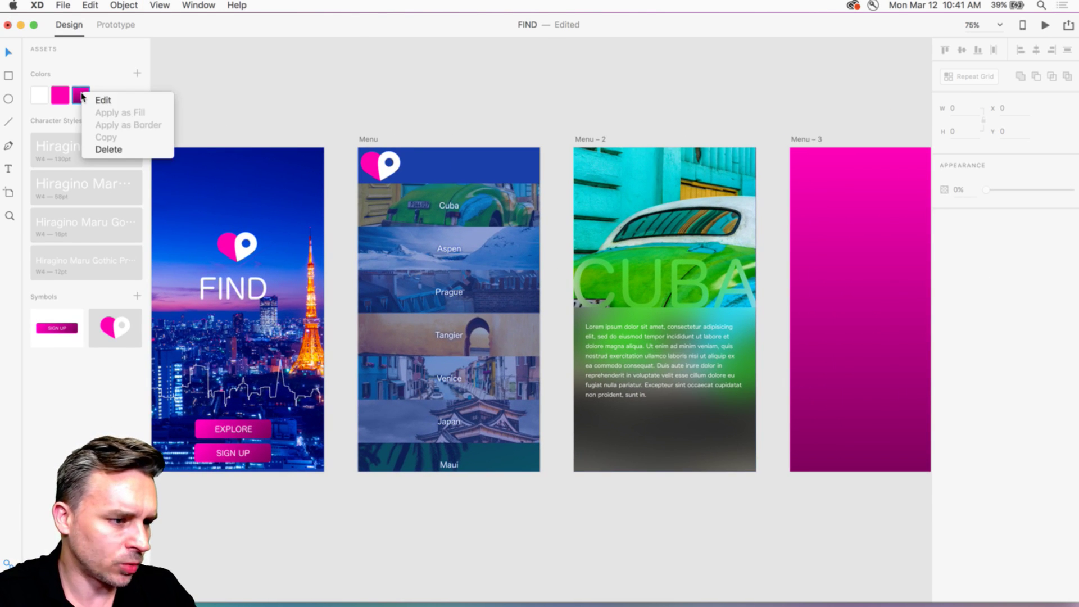
pyautogui.click(101, 100)
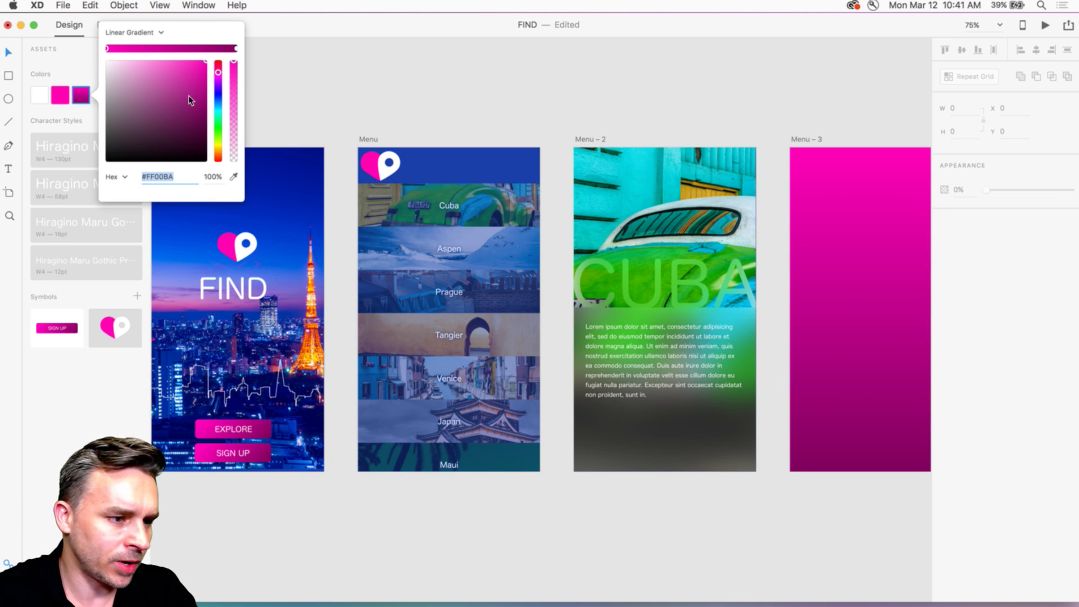
pyautogui.moveTo(218, 72)
pyautogui.mouseDown()
pyautogui.moveTo(218, 152)
pyautogui.moveTo(217, 65)
pyautogui.moveTo(210, 108)
pyautogui.moveTo(209, 70)
pyautogui.moveTo(209, 83)
pyautogui.mouseUp()
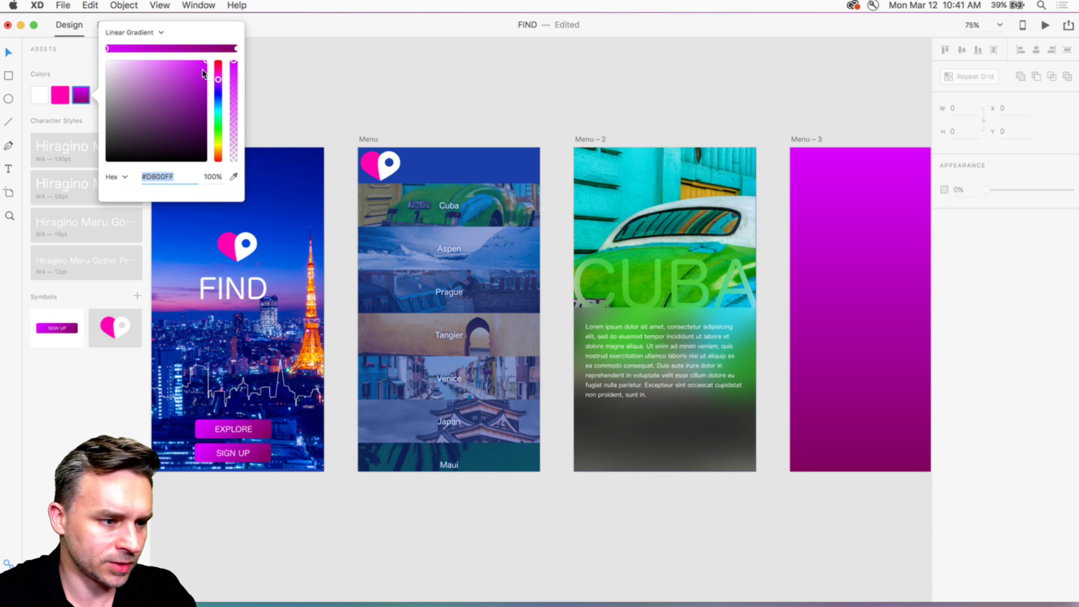
pyautogui.moveTo(222, 79); pyautogui.dragTo(220, 76)
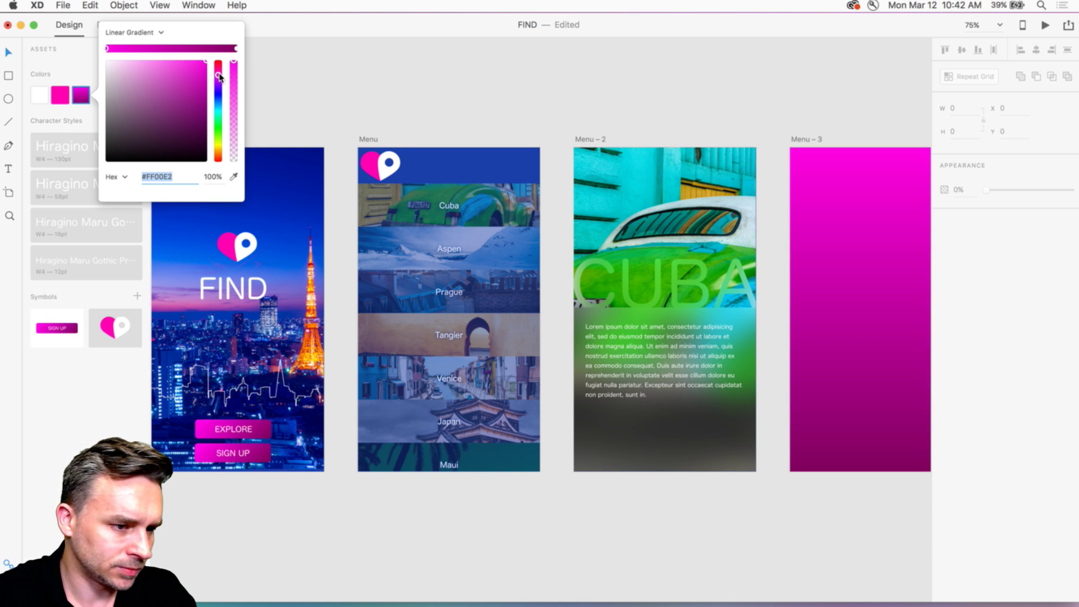
pyautogui.click(320, 77)
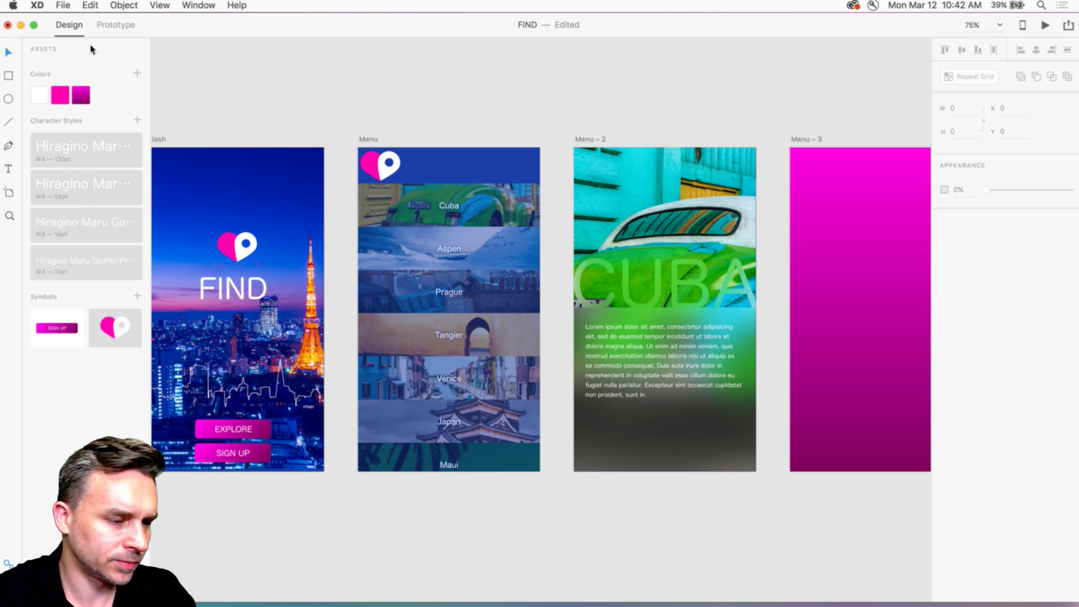
pyautogui.click(62, 4)
pyautogui.click(352, 91)
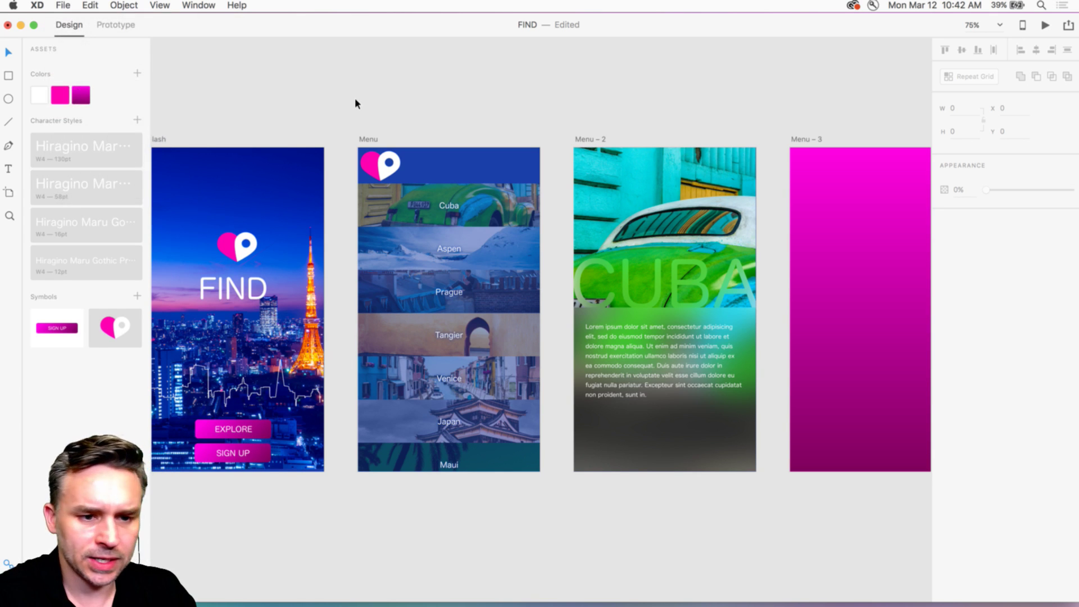
pyautogui.click(66, 5)
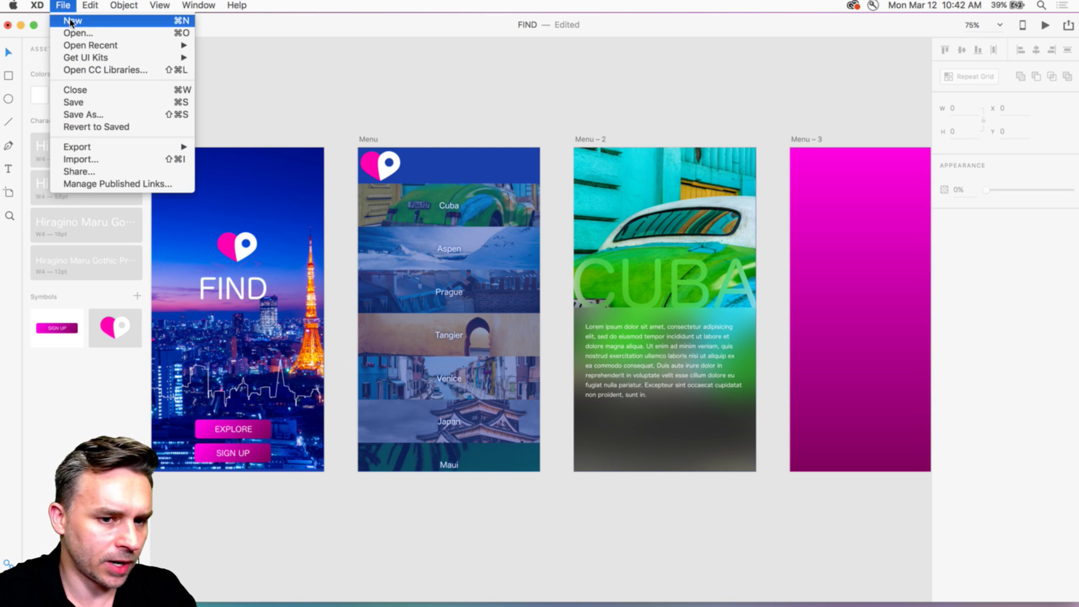
pyautogui.moveTo(65, 62)
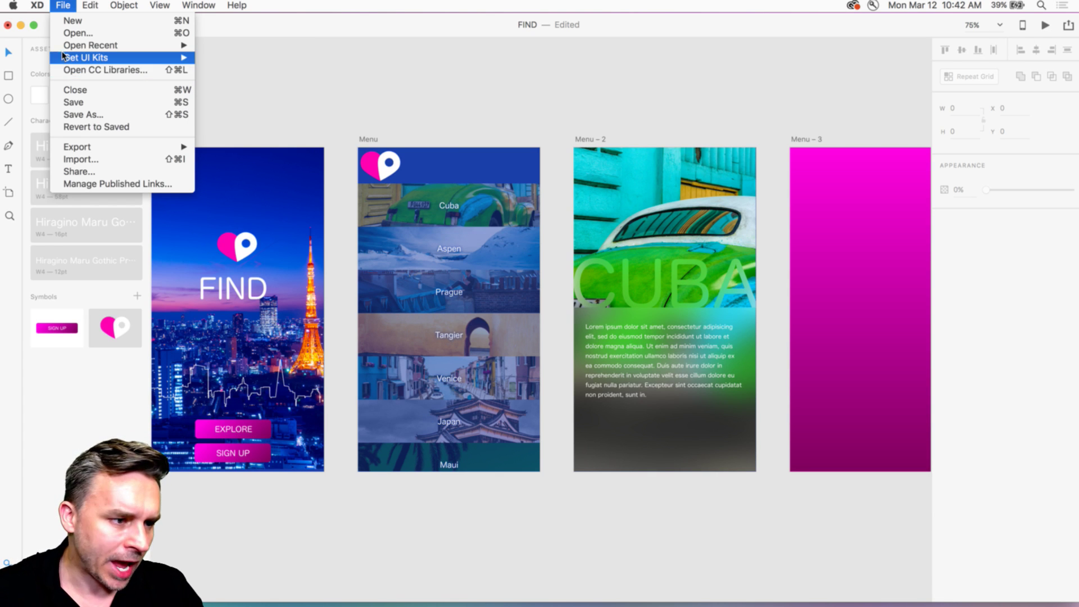
pyautogui.click(459, 92)
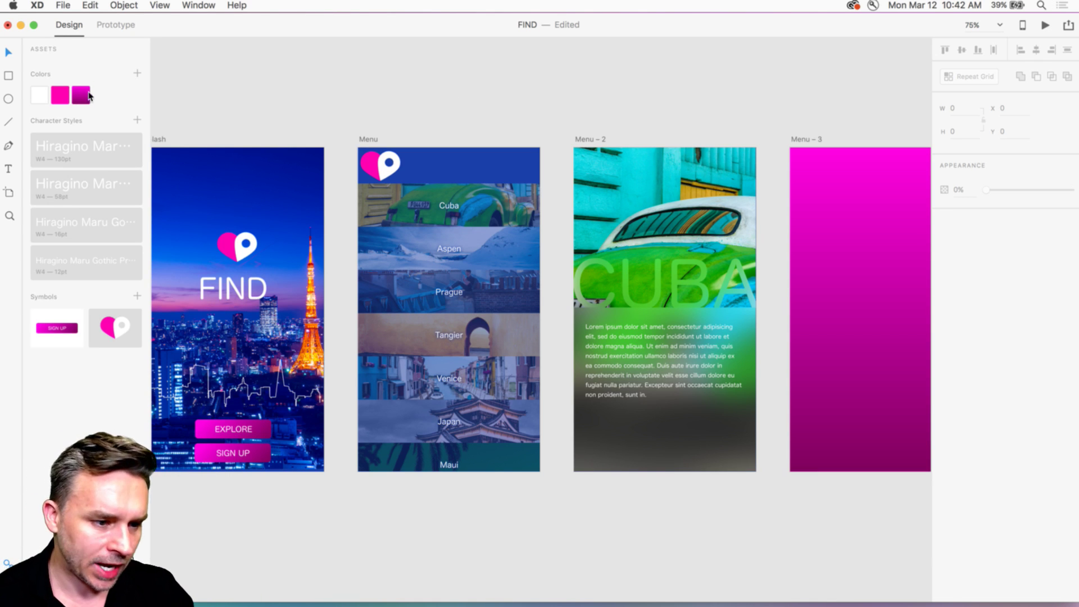
# Step: Open the online collection of more UI kits
pyautogui.click(60, 6)
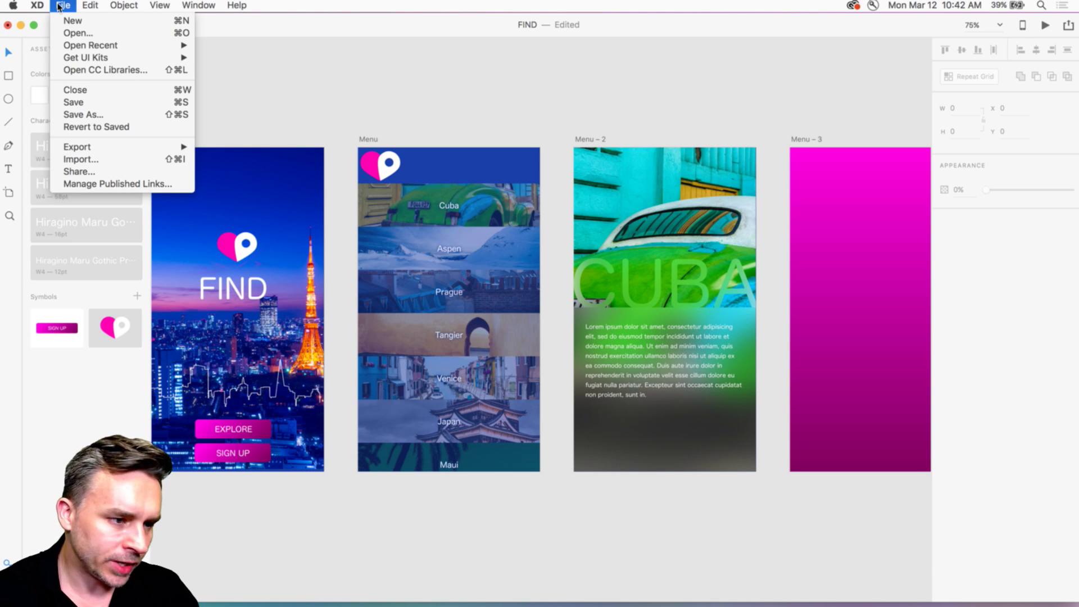
pyautogui.moveTo(63, 59)
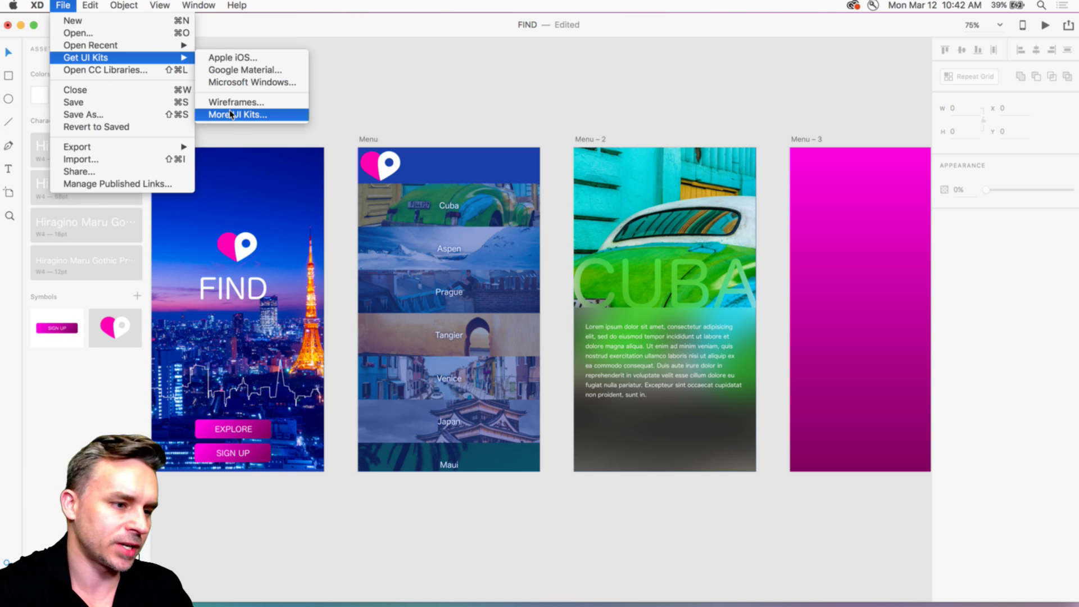
pyautogui.click(230, 112)
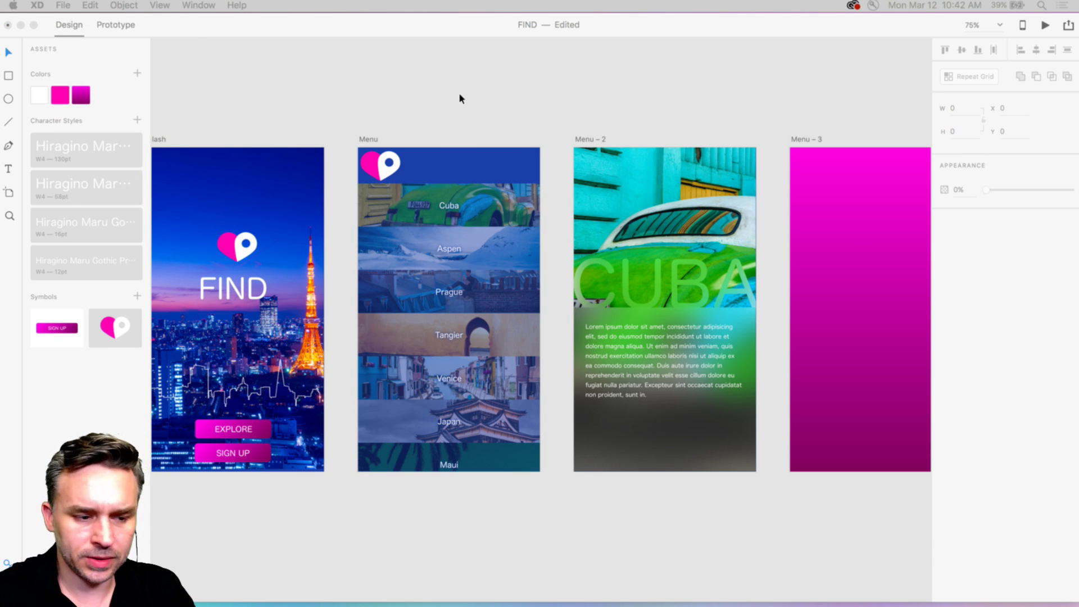
# Step: Widen the browser window to view the More UI kits for Adobe XD page, and return to the FIND document
pyautogui.moveTo(726, 62); pyautogui.dragTo(209, 46)
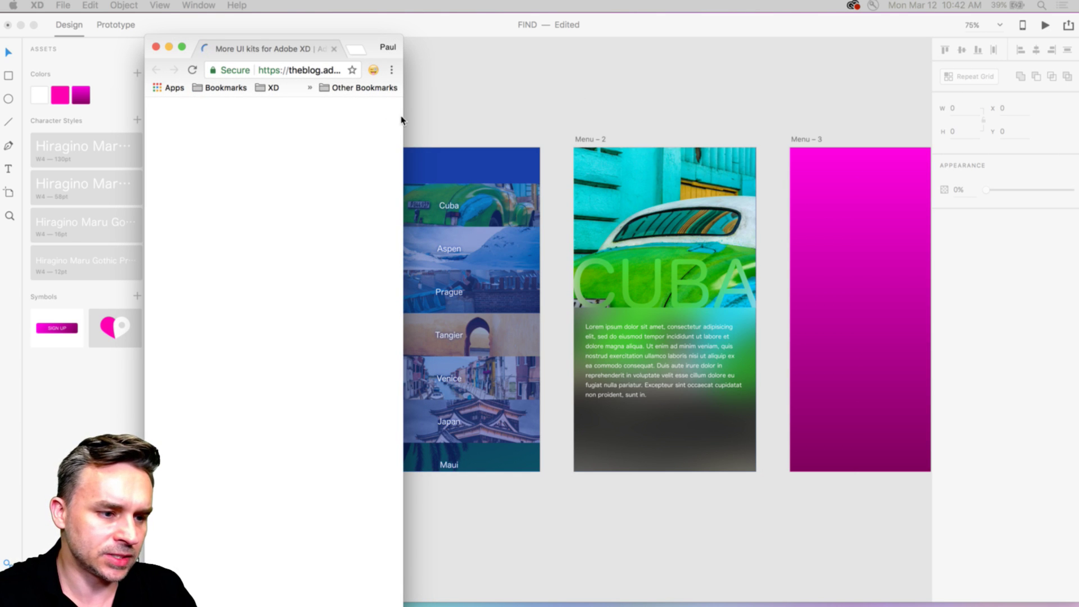
pyautogui.moveTo(403, 135); pyautogui.dragTo(910, 136)
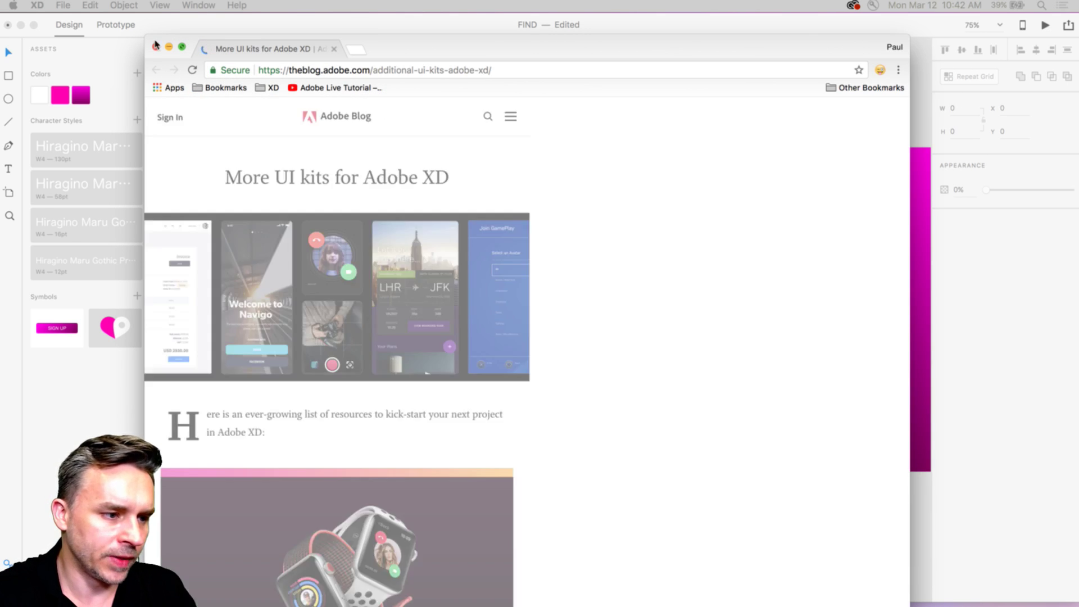
pyautogui.press('super+Tab')
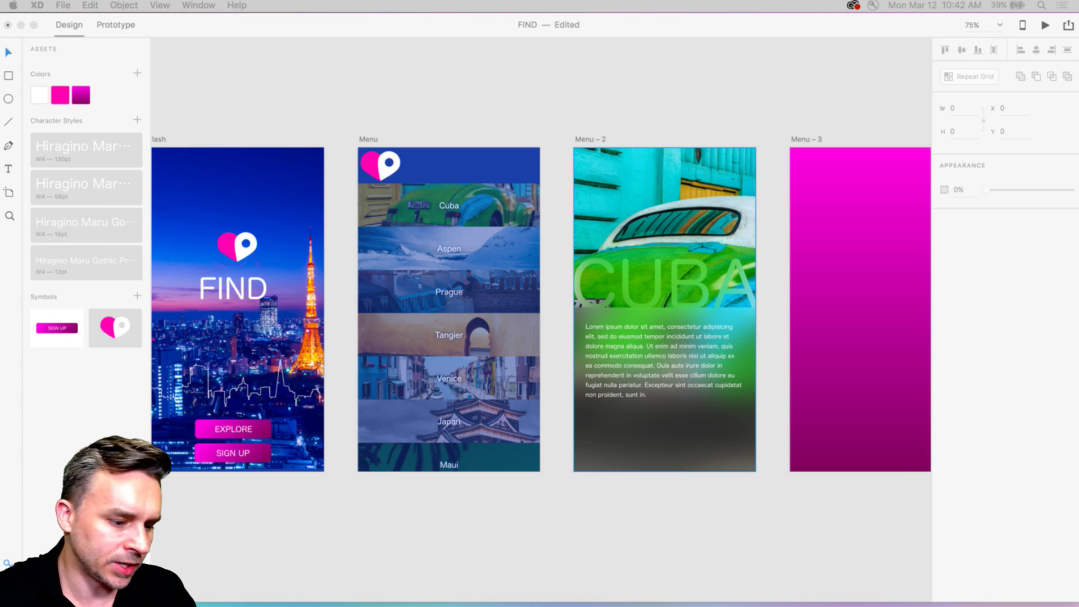
pyautogui.press('super+Tab')
pyautogui.moveTo(642, 302); pyautogui.dragTo(446, 102)
pyautogui.scroll(-5, 362, 303)
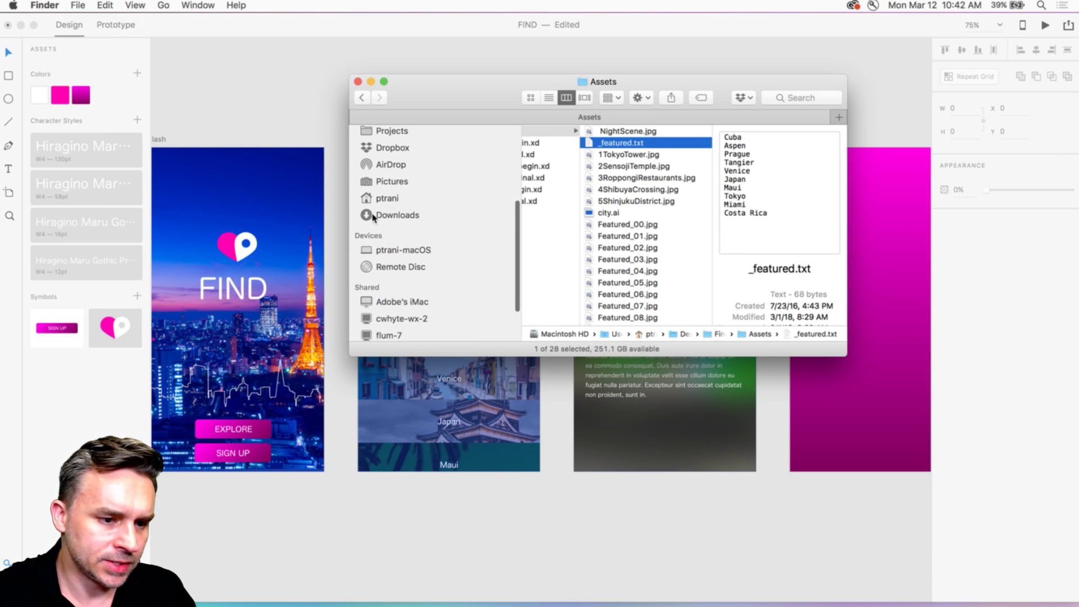
pyautogui.click(376, 217)
pyautogui.click(181, 67)
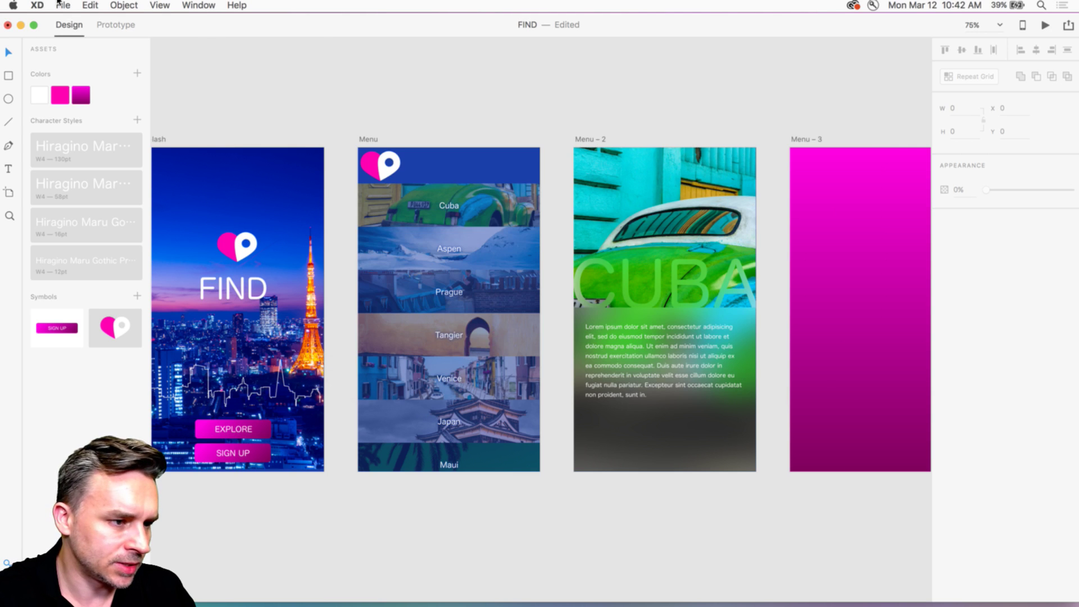
# Step: Open the recent file Navigo-UI-kit-final.xd and examine its map screens
pyautogui.click(63, 6)
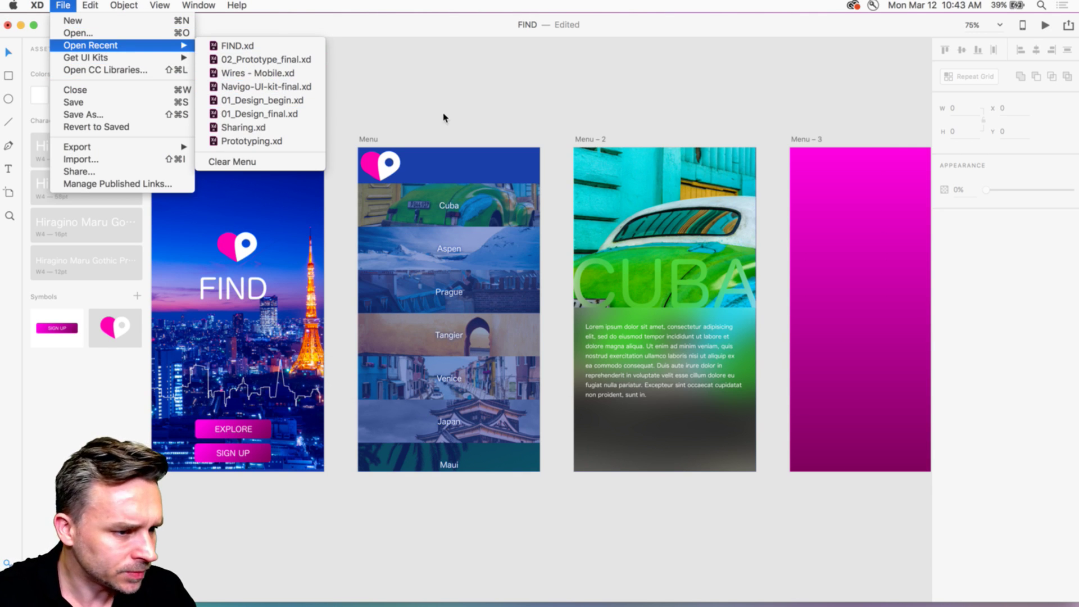
pyautogui.click(233, 89)
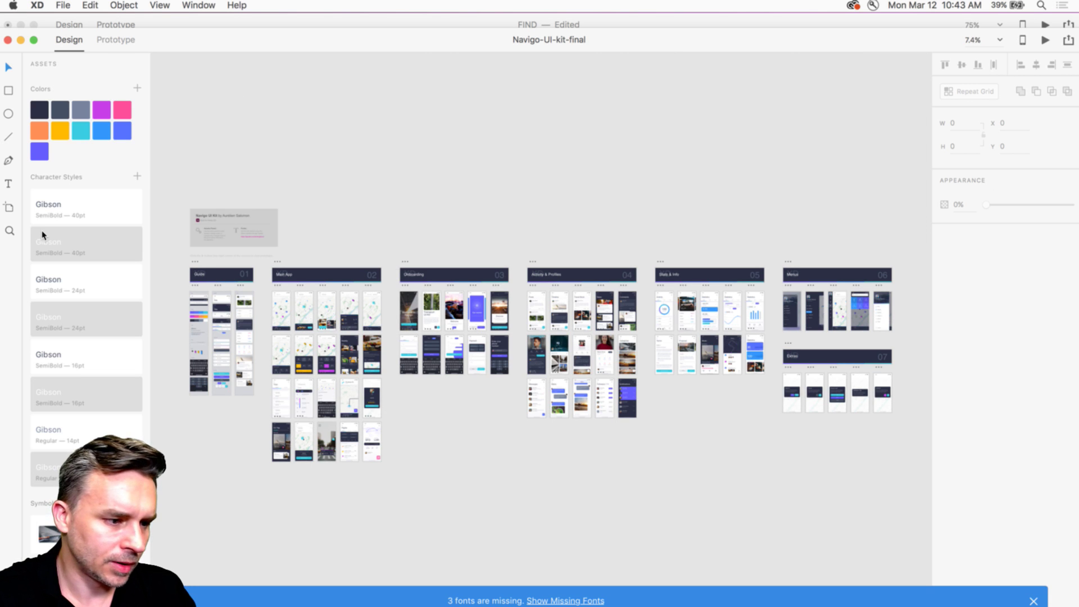
pyautogui.scroll(10, 238, 377)
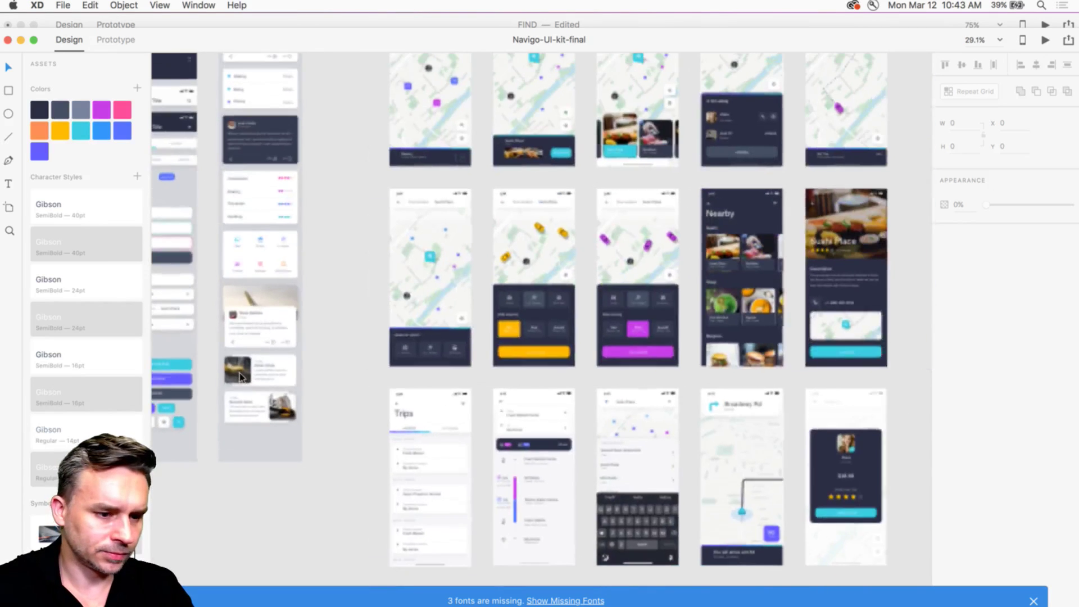
pyautogui.scroll(3, 357, 306)
pyautogui.scroll(6, 357, 309)
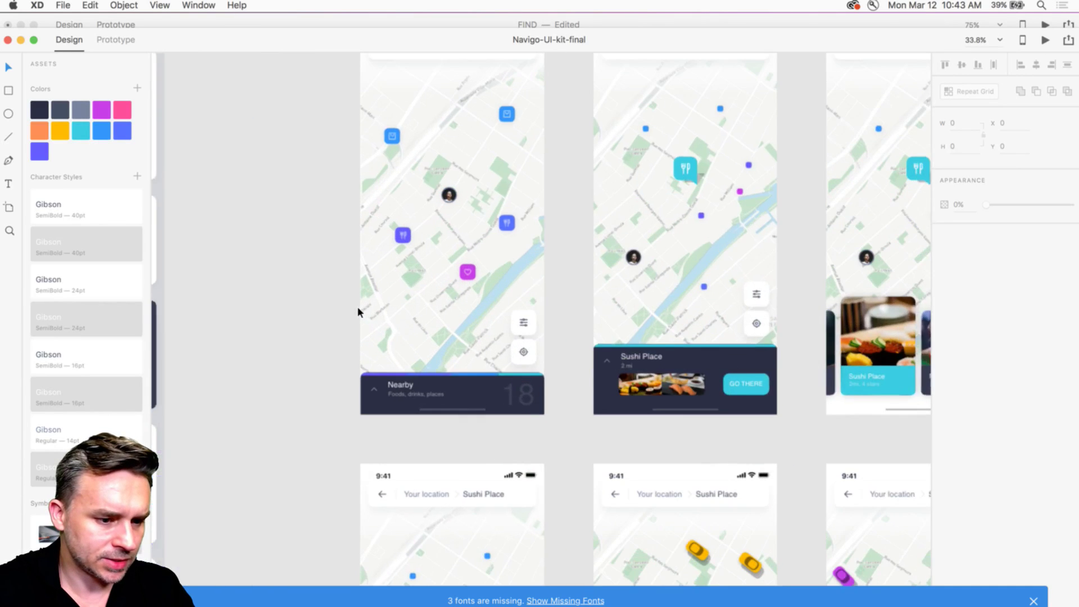
pyautogui.scroll(-3, 357, 306)
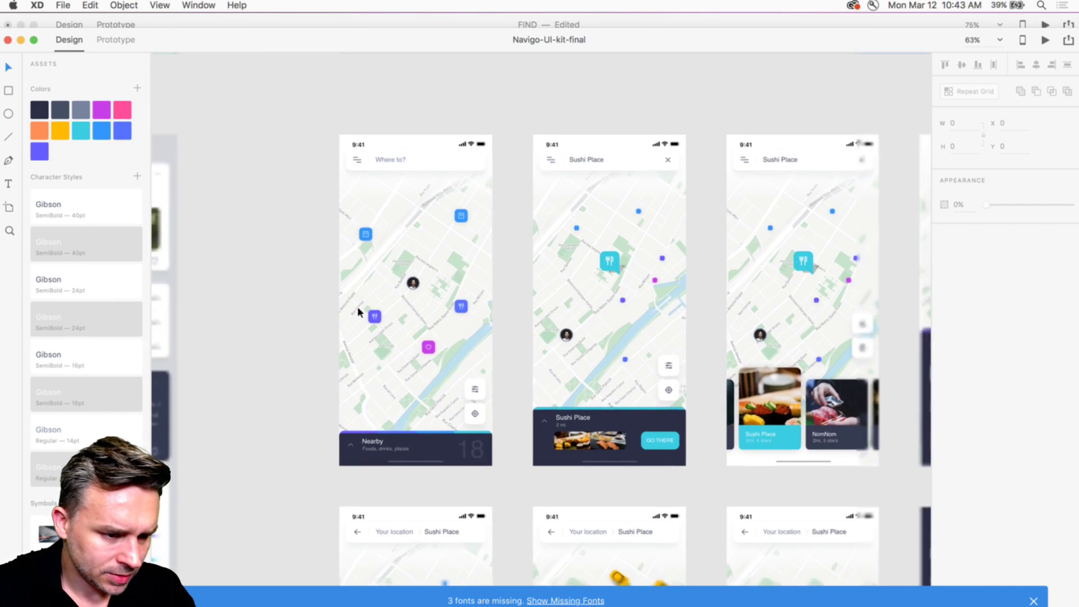
pyautogui.scroll(3, 358, 305)
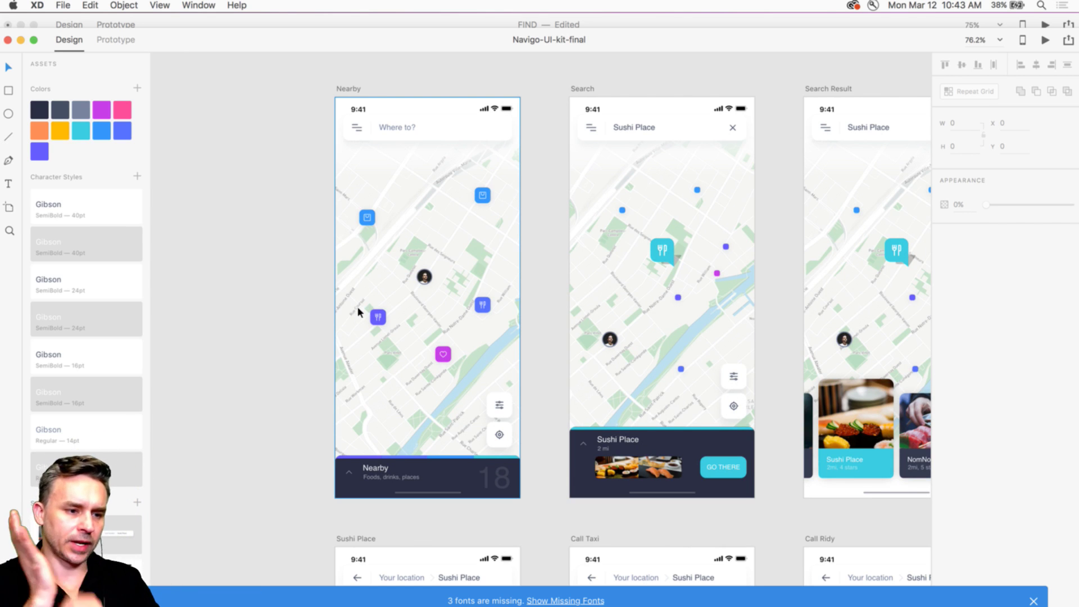
# Step: Copy the Nearby artboard from the Navigo kit into the FIND document, beside Menu – 3
pyautogui.click(347, 89)
pyautogui.press('super+c')
pyautogui.moveTo(257, 45); pyautogui.dragTo(256, 248)
pyautogui.click(271, 125)
pyautogui.press('super+v')
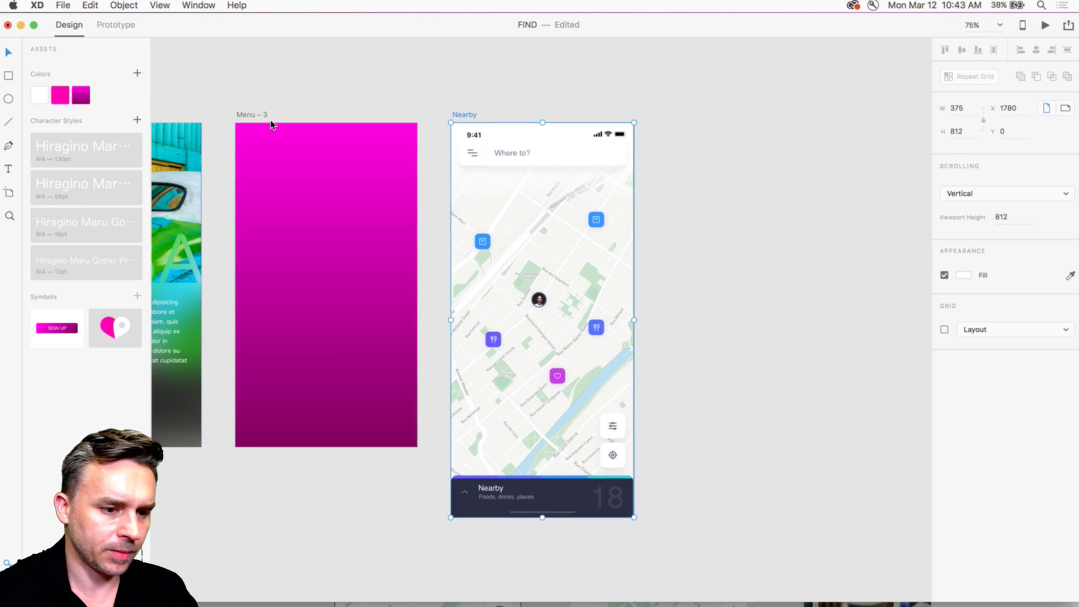
pyautogui.press('super+minus')
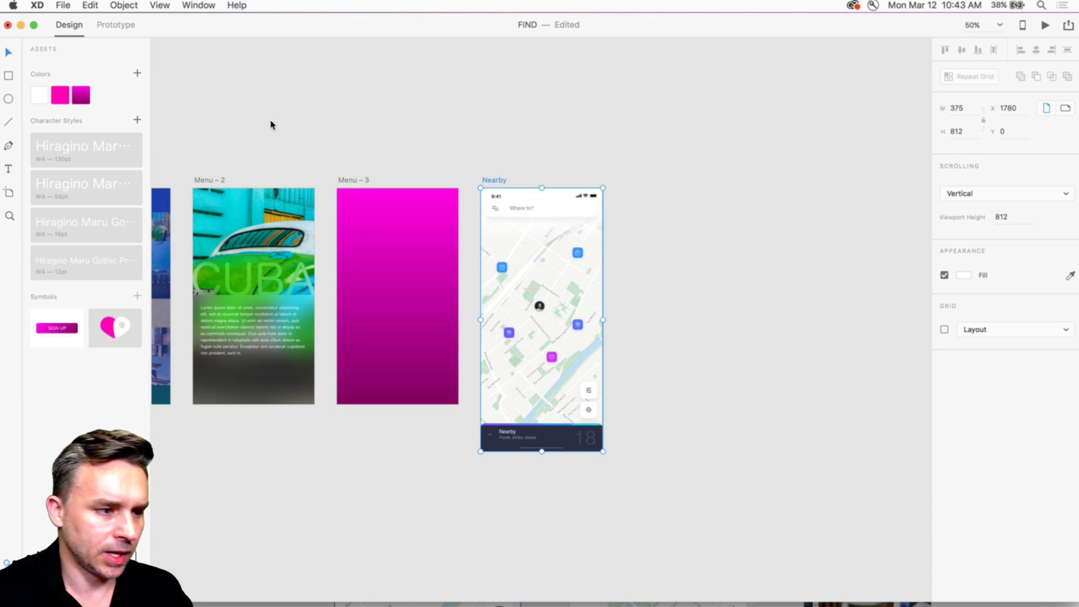
# Step: Open the recent file Wires - Mobile.xd and examine its Location & Maps artboards
pyautogui.click(92, 5)
pyautogui.moveTo(65, 5)
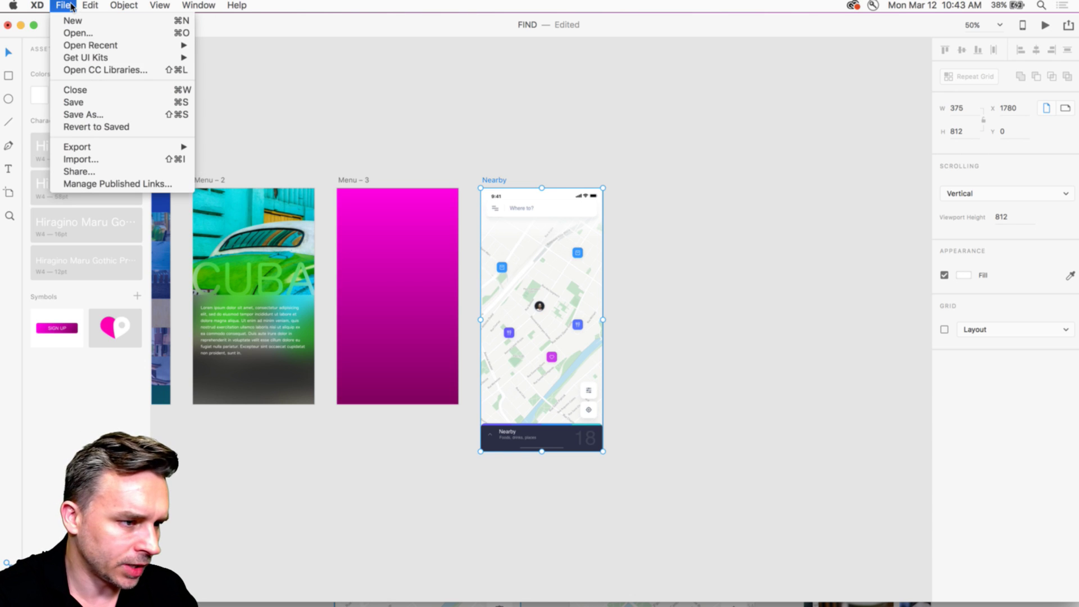
pyautogui.moveTo(78, 45)
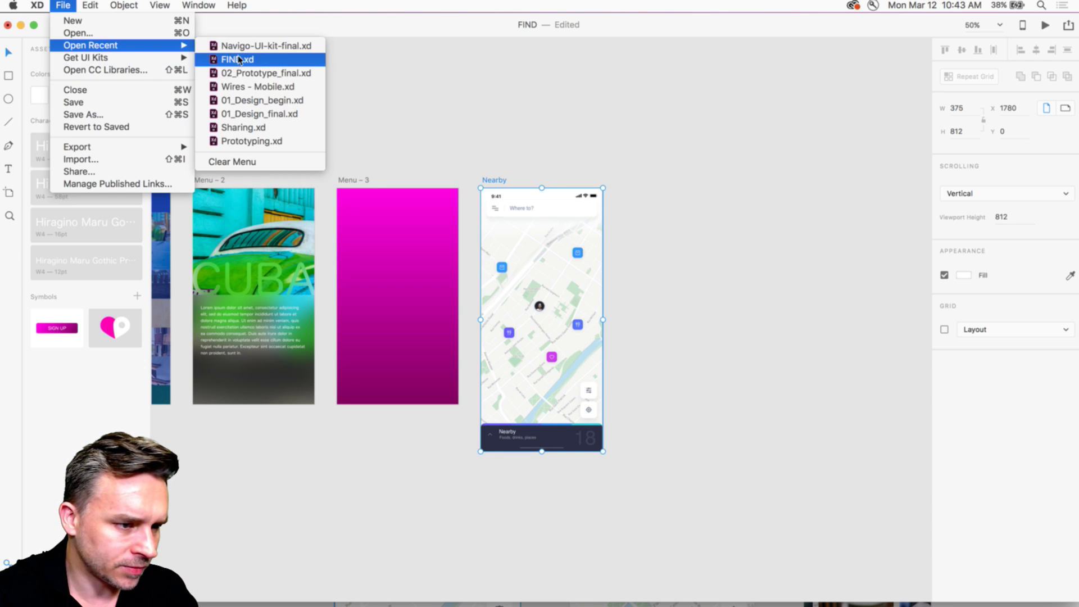
pyautogui.click(300, 90)
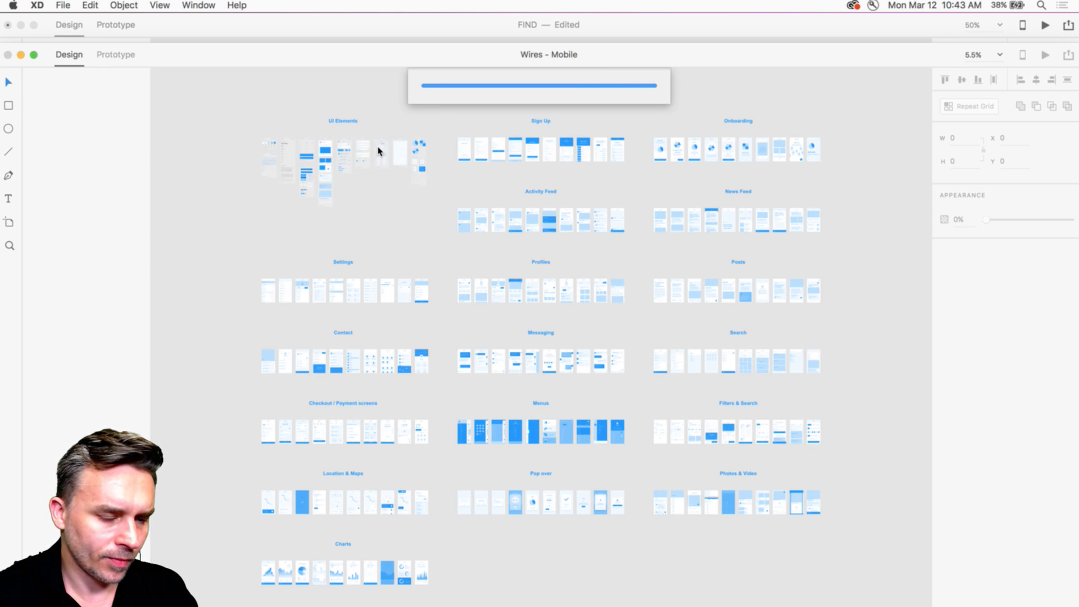
pyautogui.scroll(10, 331, 509)
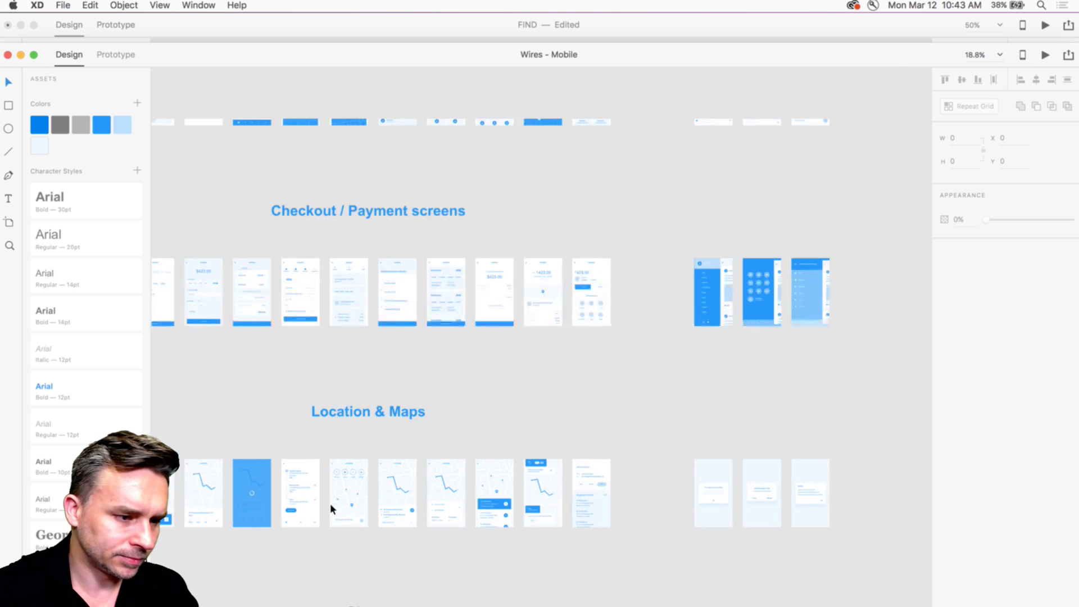
pyautogui.scroll(6, 329, 502)
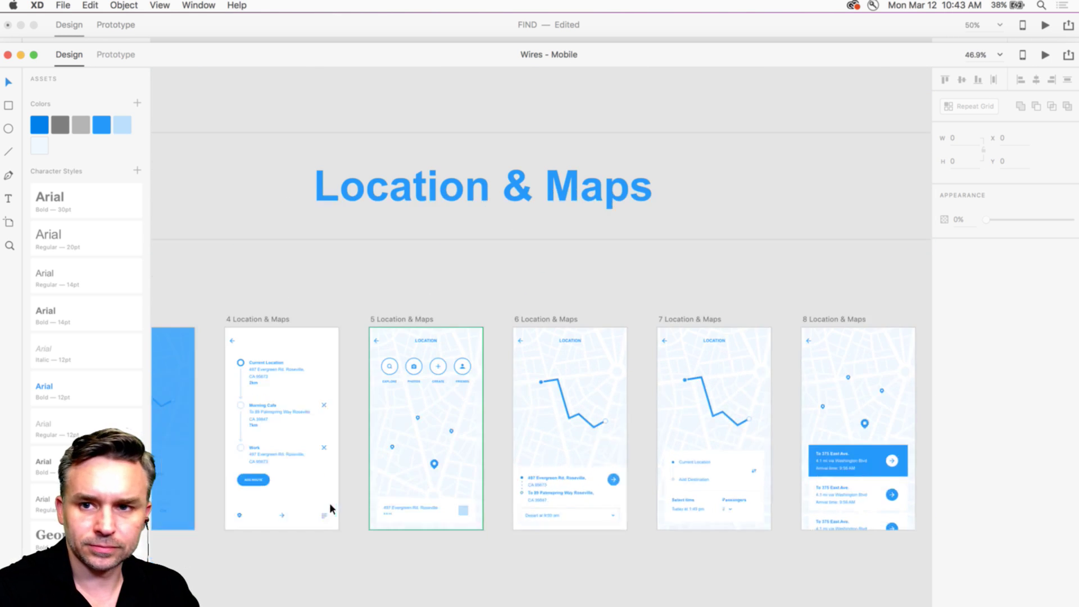
pyautogui.scroll(-2, 331, 501)
pyautogui.hscroll(-4, 331, 501)
pyautogui.scroll(3, 331, 501)
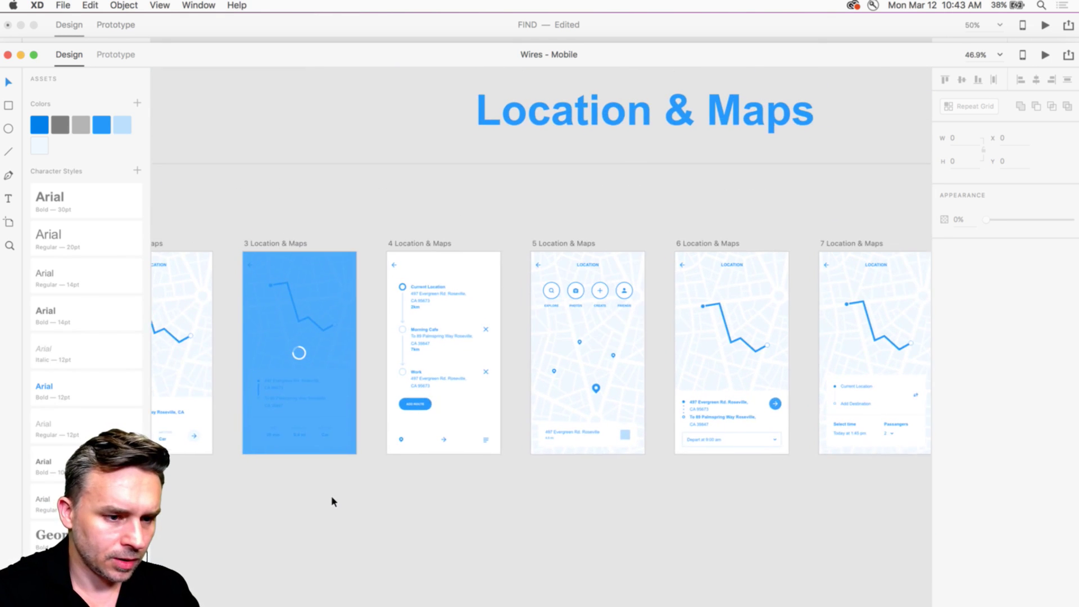
pyautogui.moveTo(214, 54); pyautogui.dragTo(212, 12)
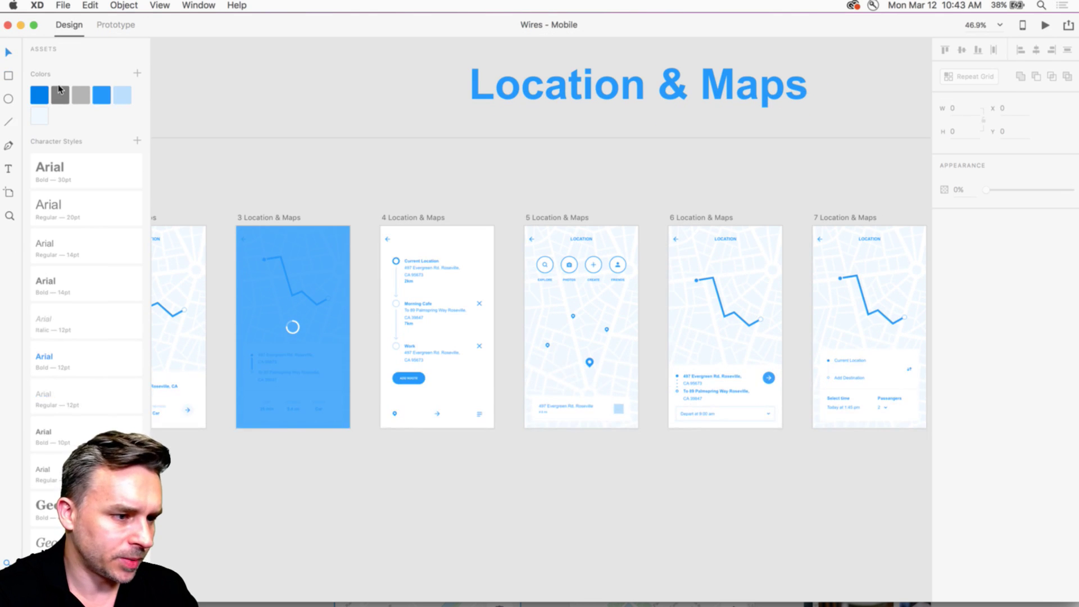
# Step: Edit the wireframe kit's bright blue color asset, used for headings and route lines, to magenta #FF07FF
pyautogui.rightClick(107, 96)
pyautogui.click(125, 99)
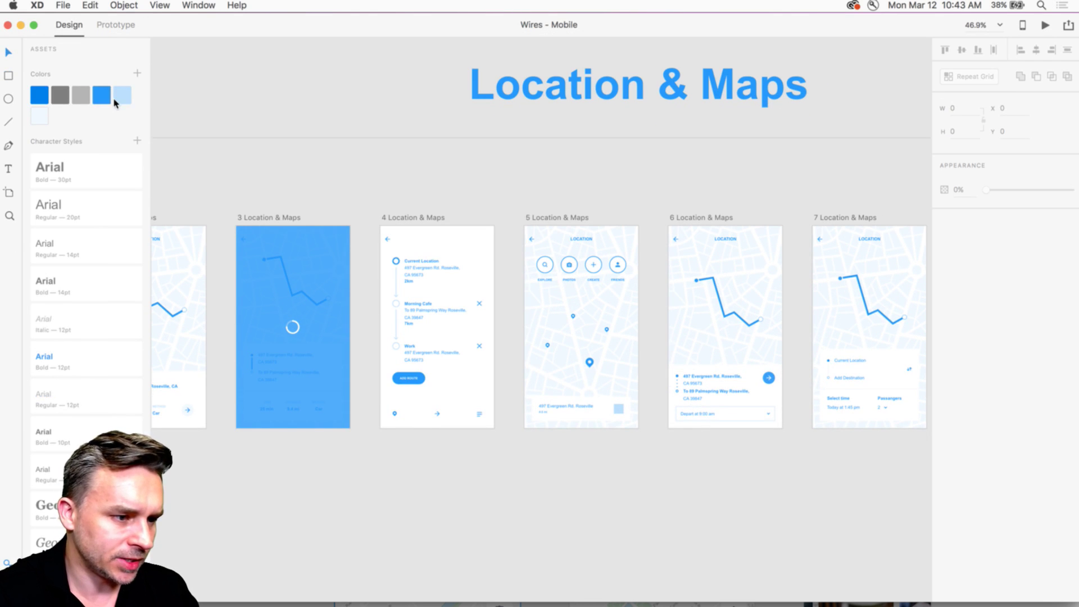
pyautogui.moveTo(240, 49); pyautogui.dragTo(240, 61)
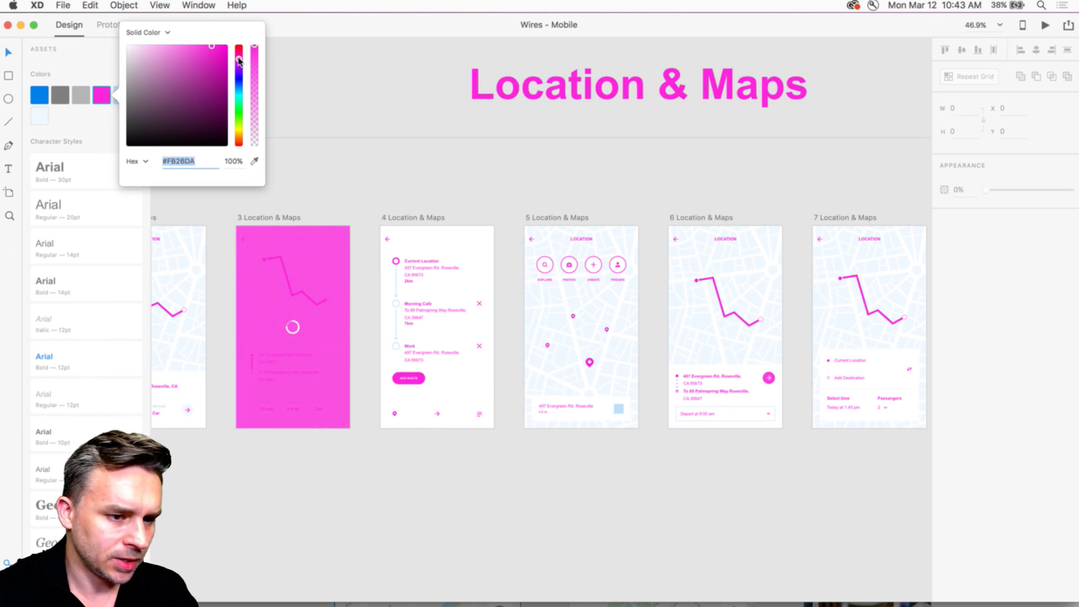
pyautogui.press('super+0')
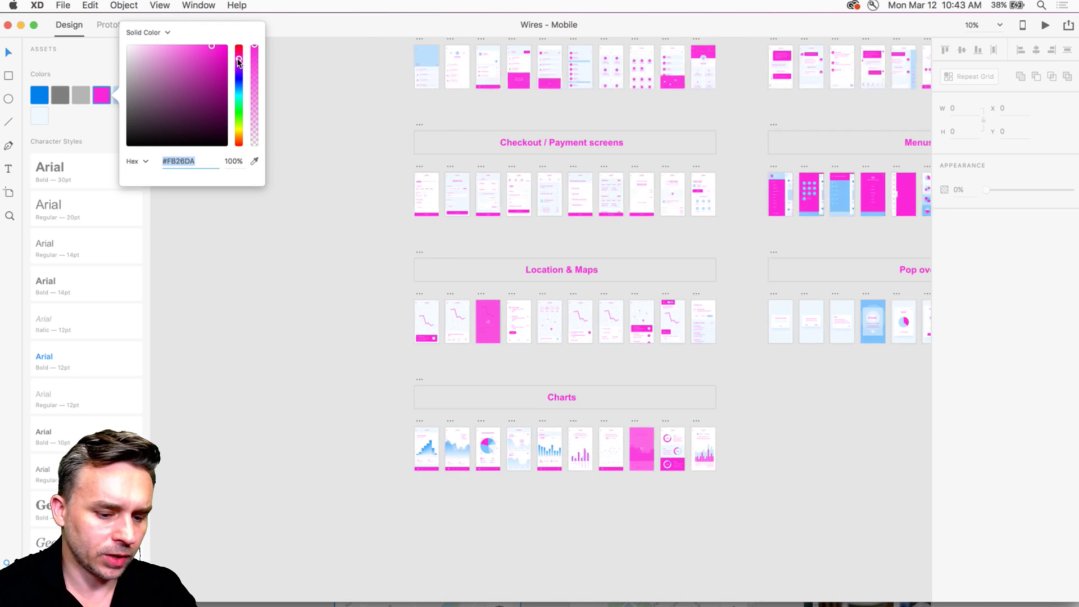
pyautogui.moveTo(216, 67); pyautogui.dragTo(239, 58)
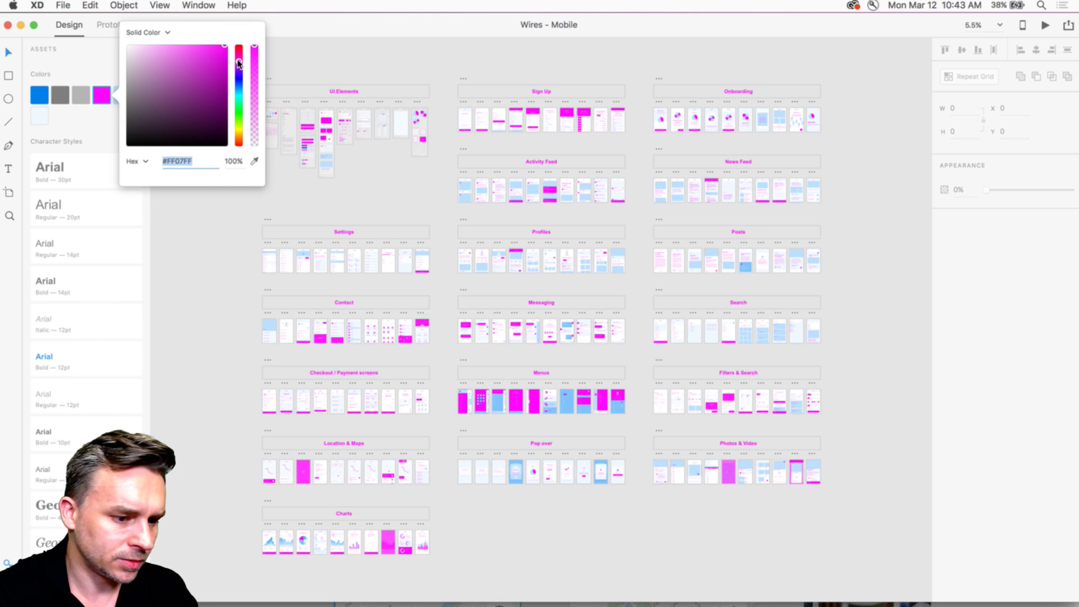
pyautogui.click(249, 389)
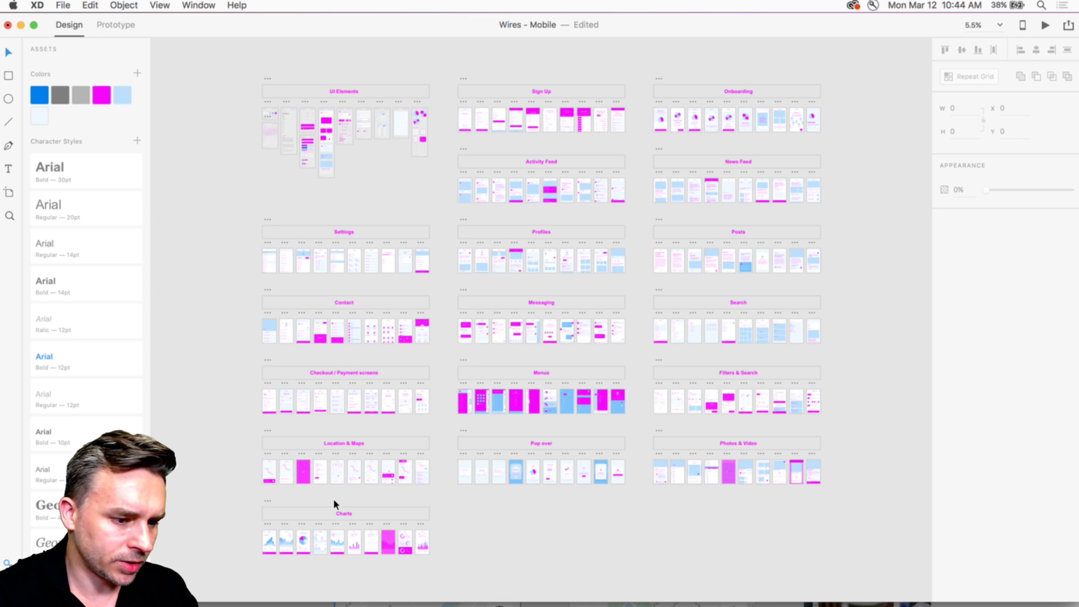
# Step: Examine the recolored Location & Maps artboards in the wireframe kit to find a suitable map screen
pyautogui.scroll(5, 326, 476)
pyautogui.scroll(5, 332, 475)
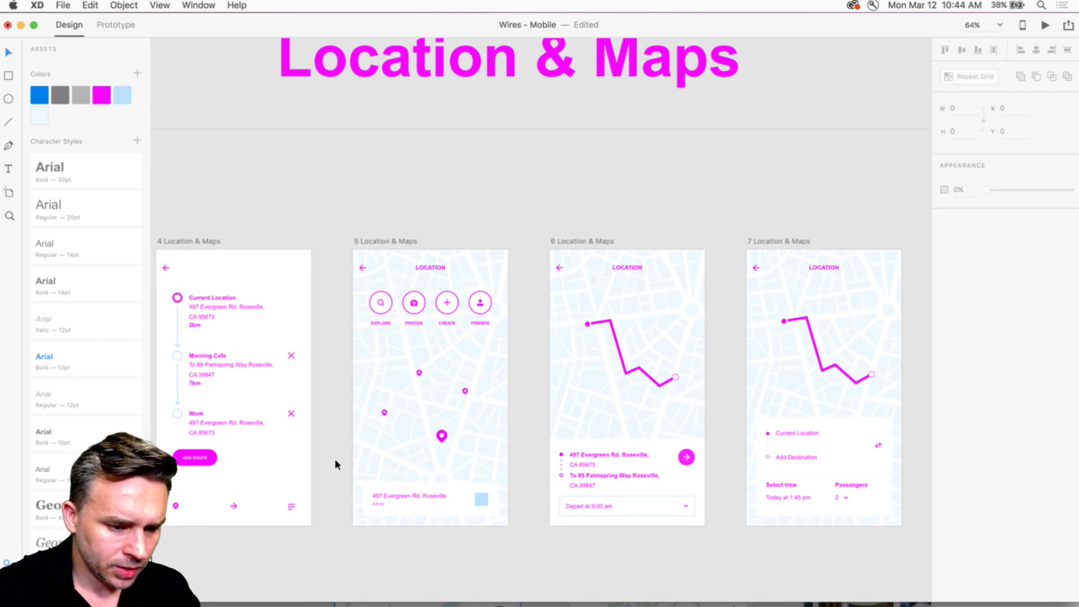
pyautogui.scroll(-3, 333, 464)
pyautogui.hscroll(-3, 333, 459)
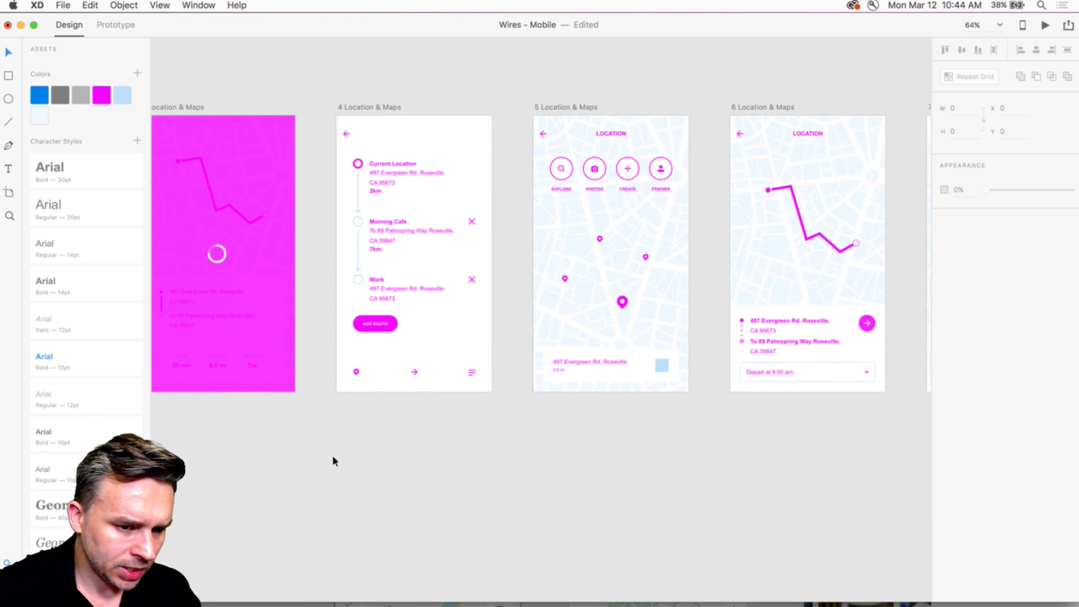
pyautogui.hscroll(6, 333, 459)
pyautogui.hscroll(-10, 334, 460)
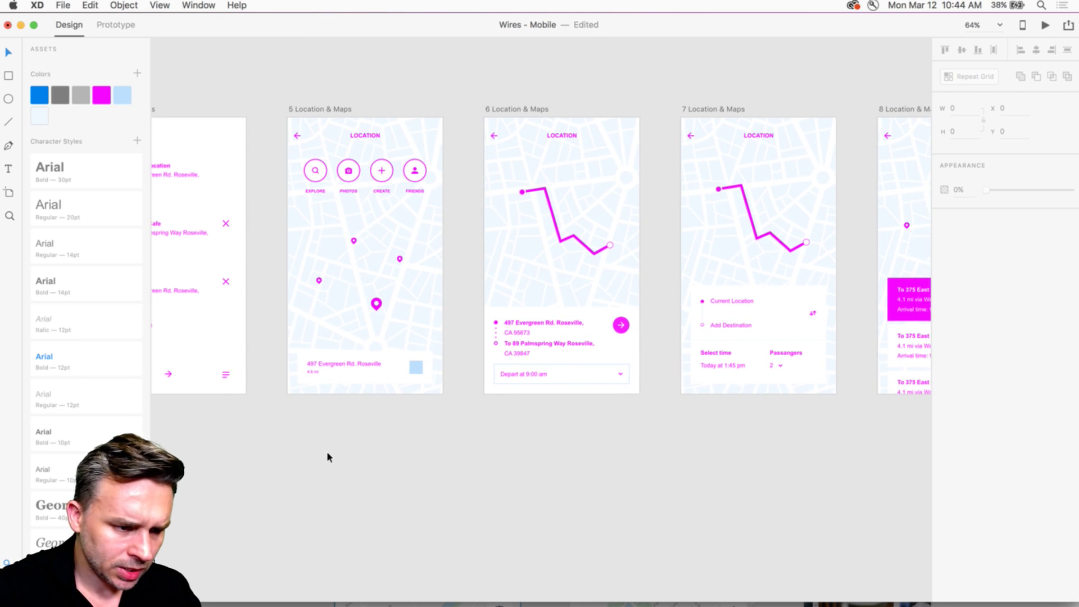
pyautogui.hscroll(-2, 332, 458)
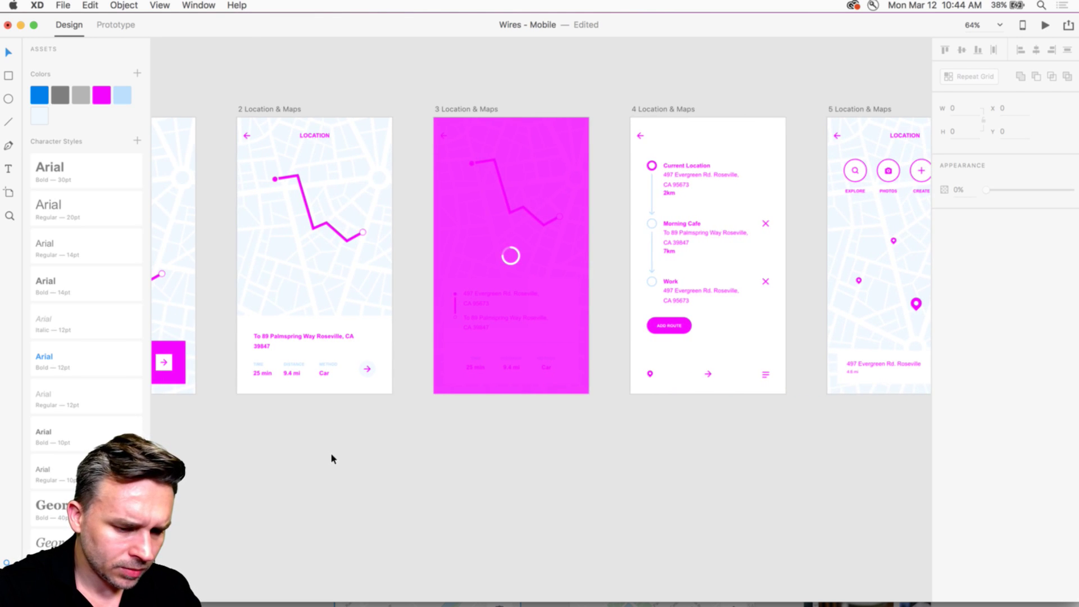
pyautogui.hscroll(-8, 332, 455)
pyautogui.rightClick(339, 461)
pyautogui.click(395, 467)
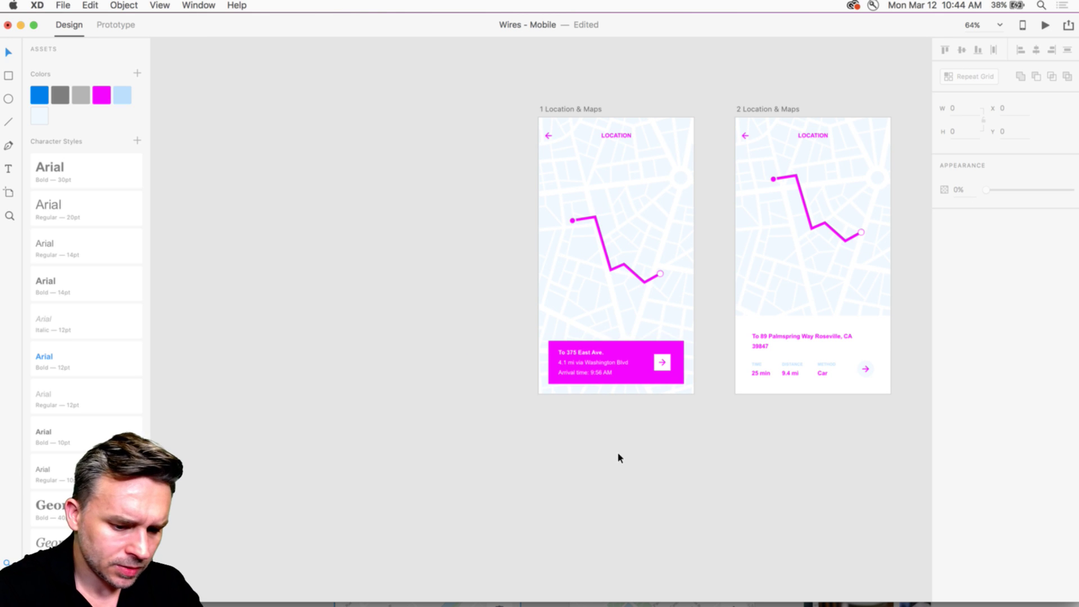
pyautogui.press('super+minus')
pyautogui.moveTo(677, 441); pyautogui.dragTo(92, 428)
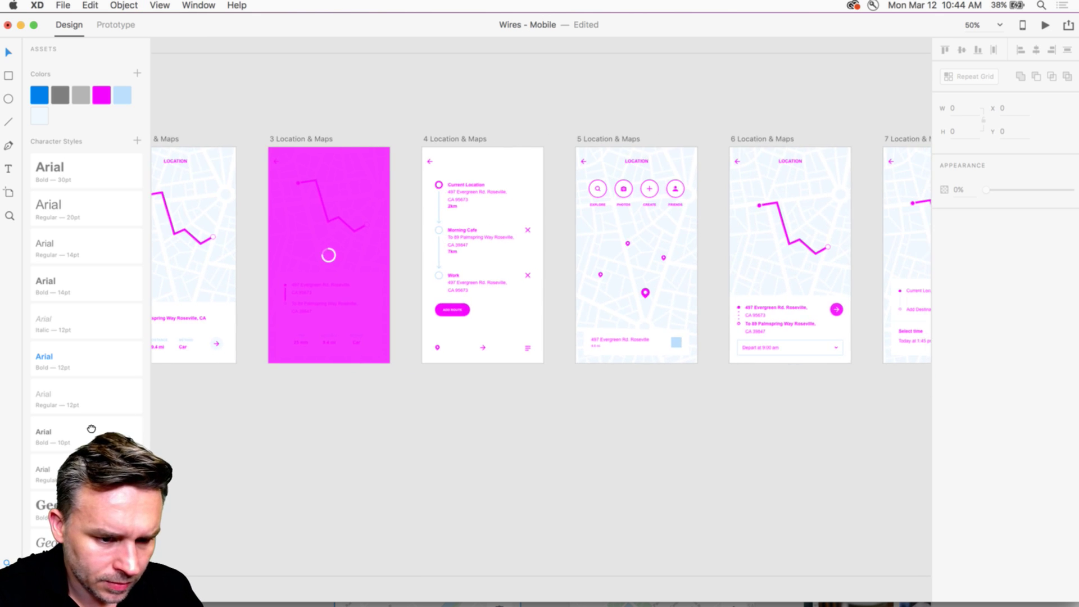
# Step: Replace the Nearby artboard in the FIND document with a copy of the kit's 2 Location & Maps artboard
pyautogui.hscroll(-5, 271, 294)
pyautogui.click(362, 140)
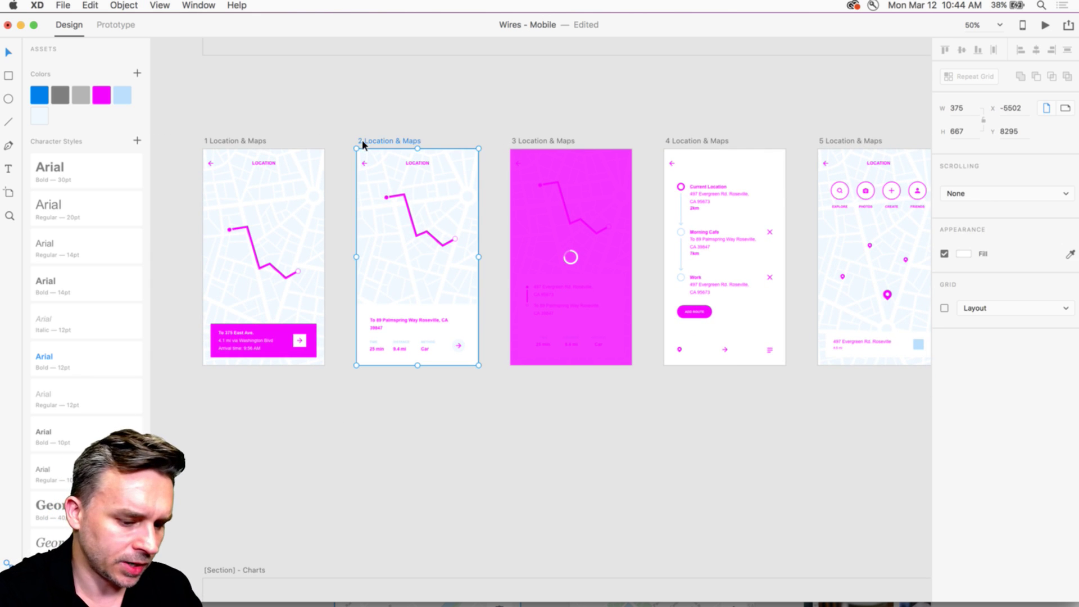
pyautogui.press('super+c')
pyautogui.moveTo(207, 19); pyautogui.dragTo(320, 91)
pyautogui.click(494, 180)
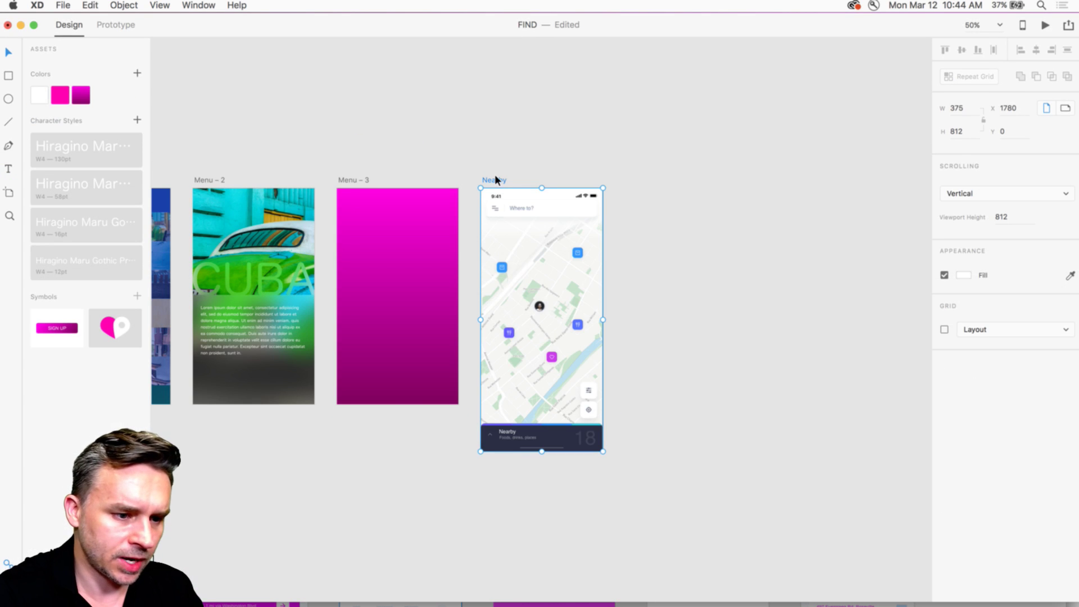
pyautogui.press('BackSpace')
pyautogui.press('super+v')
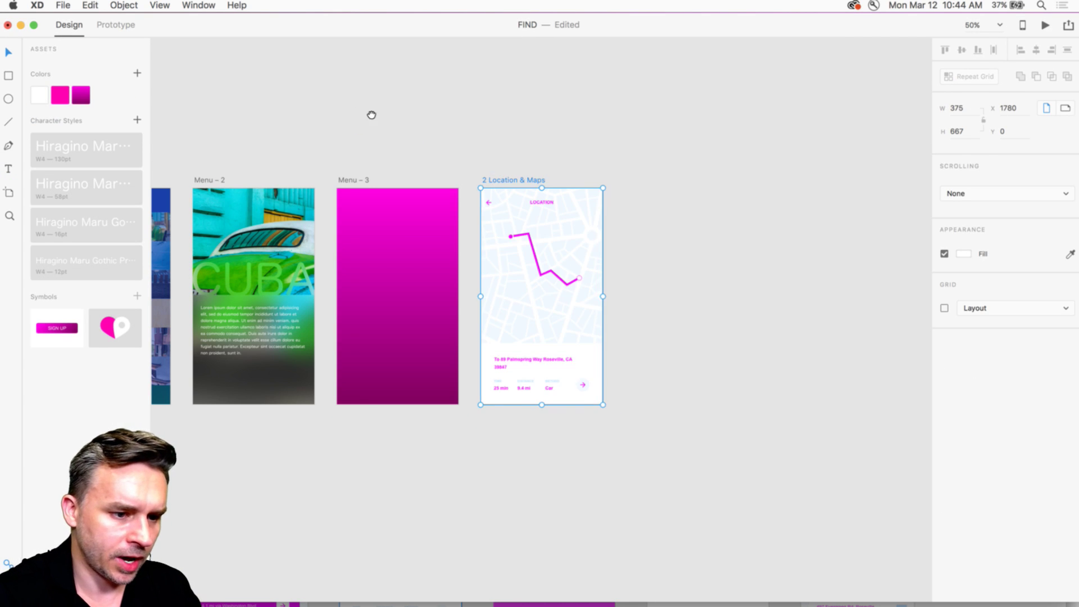
# Step: Move the 2 Location & Maps artboard directly below the Menu artboard, to X 445, Y 768
pyautogui.moveTo(371, 113); pyautogui.dragTo(618, 90)
pyautogui.moveTo(737, 155); pyautogui.dragTo(596, 253)
pyautogui.moveTo(520, 267); pyautogui.dragTo(315, 350)
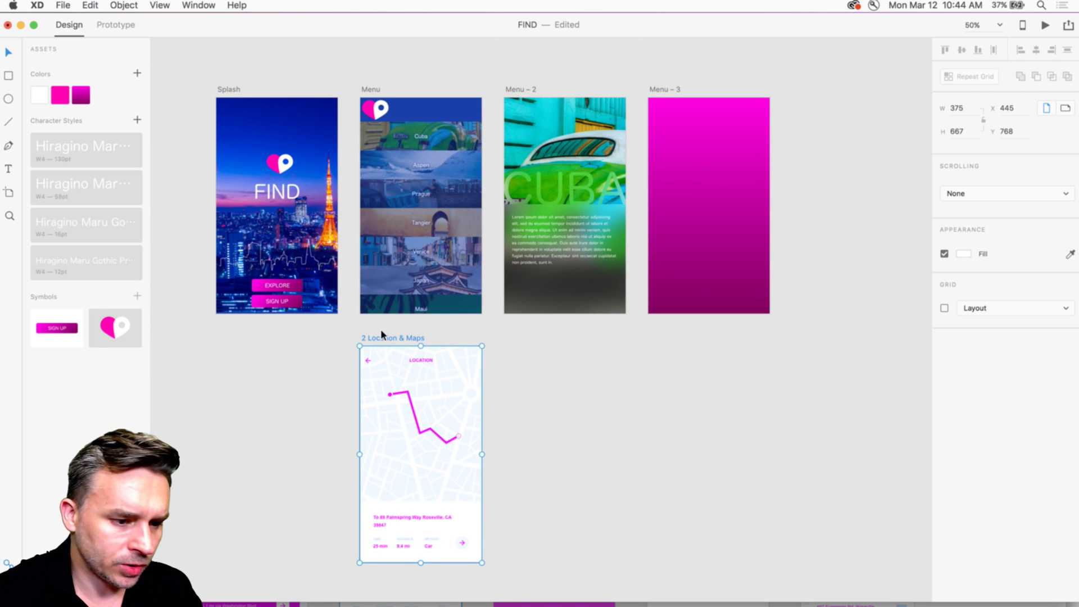
# Step: Move the 2 Location & Maps artboard directly below Menu – 2, to X 890, Y 761, and delete the empty Menu – 3 artboard
pyautogui.moveTo(405, 336); pyautogui.dragTo(528, 335)
pyautogui.click(669, 88)
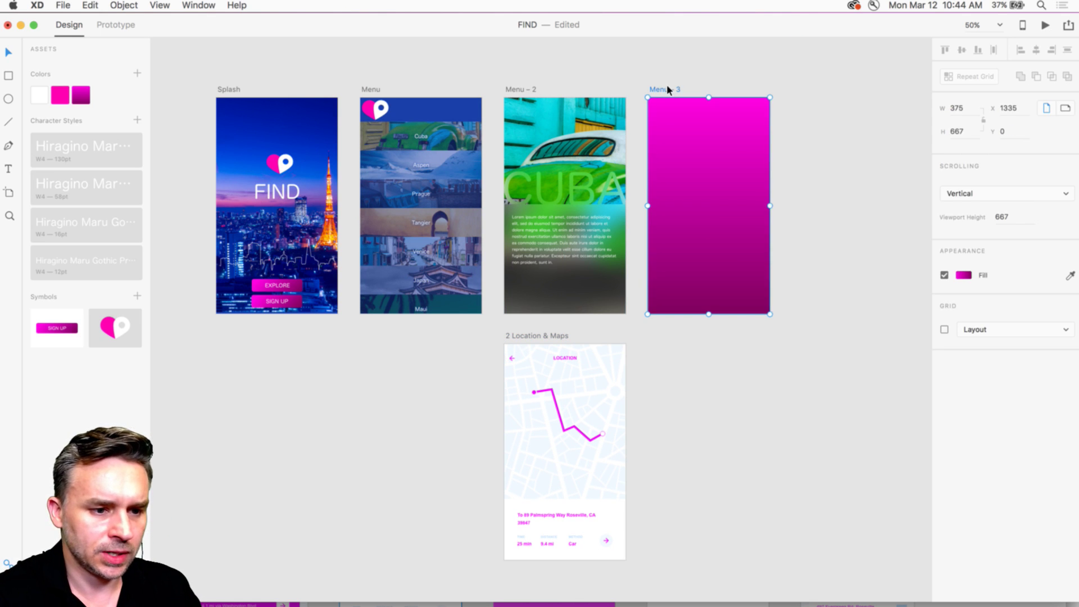
pyautogui.press('Delete')
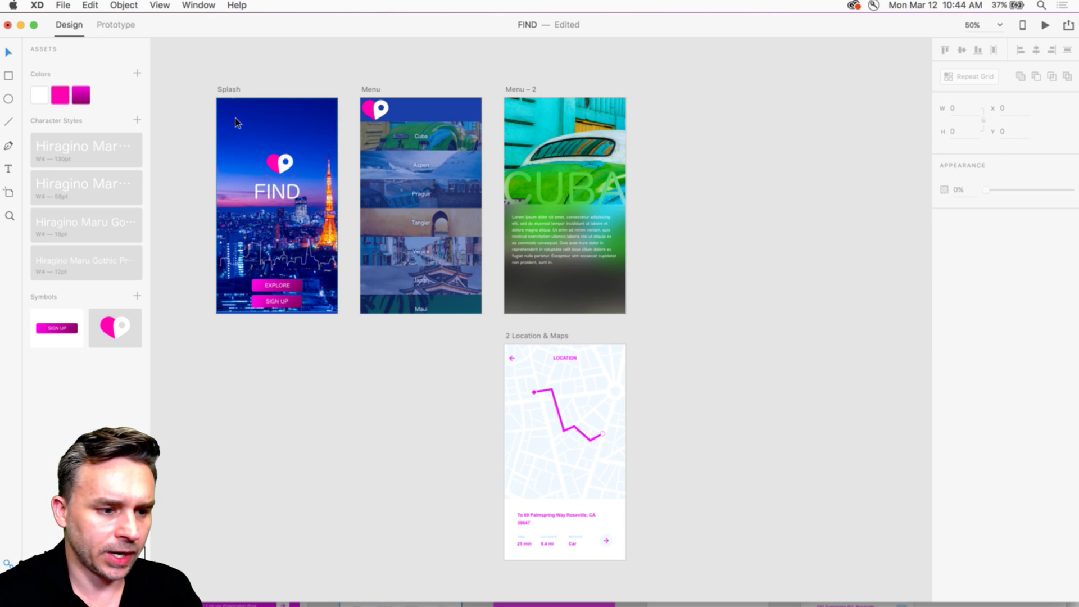
pyautogui.click(518, 336)
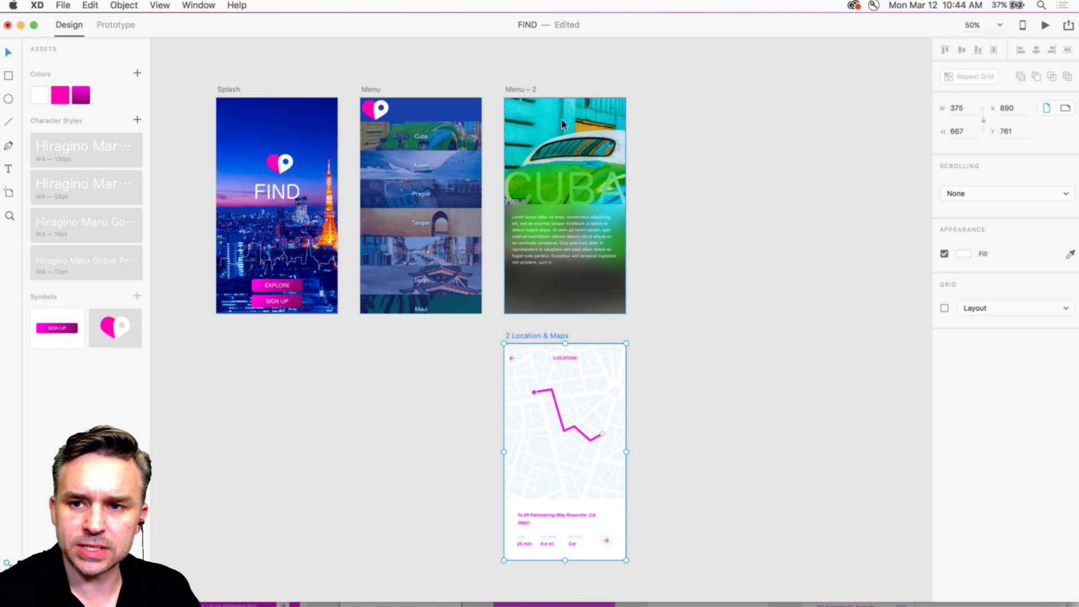
pyautogui.click(443, 385)
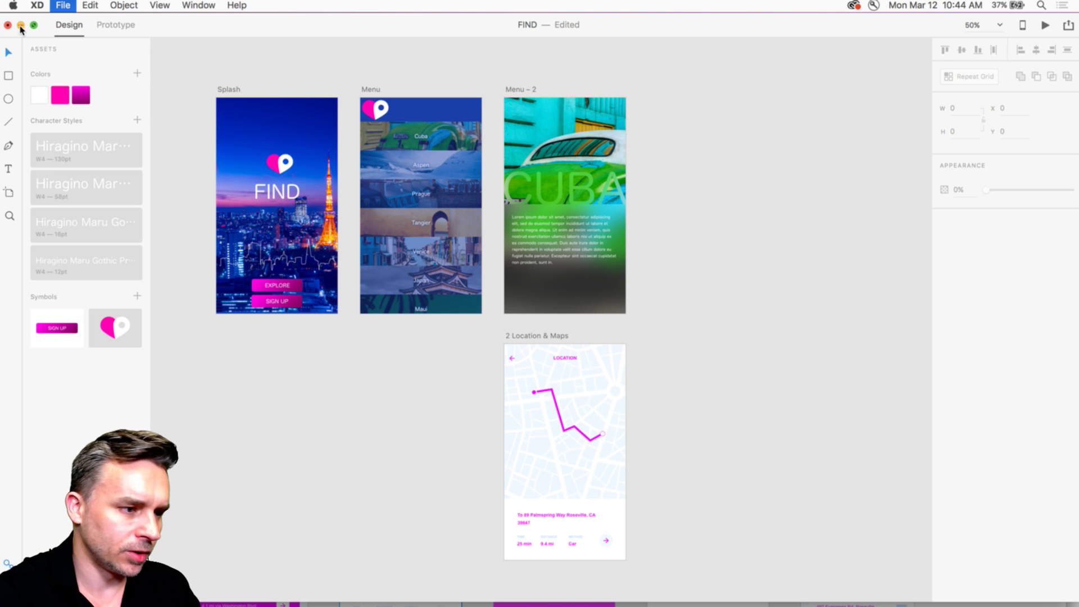
# Step: Leave the FIND document and open 02_Prototype_begin.xd from the Find folder on the desktop
pyautogui.click(8, 26)
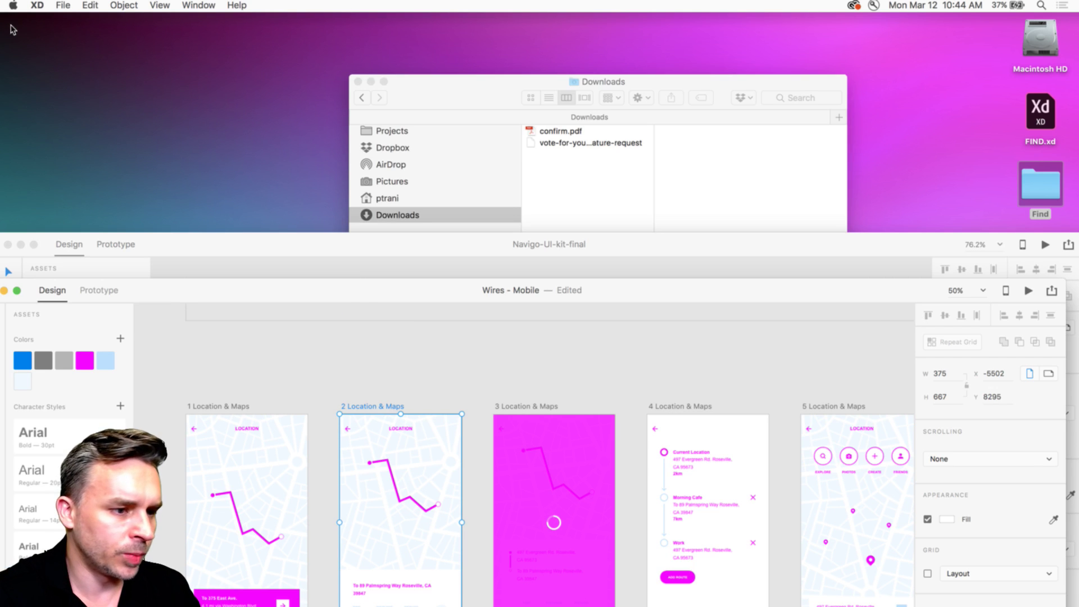
pyautogui.click(447, 94)
pyautogui.click(384, 148)
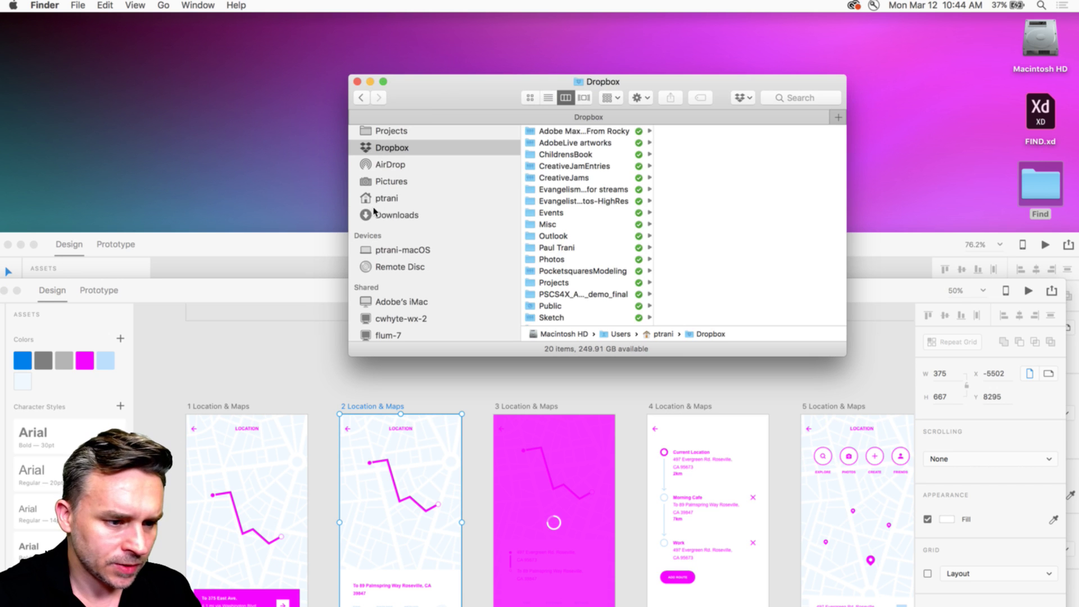
pyautogui.scroll(5, 374, 193)
pyautogui.click(388, 149)
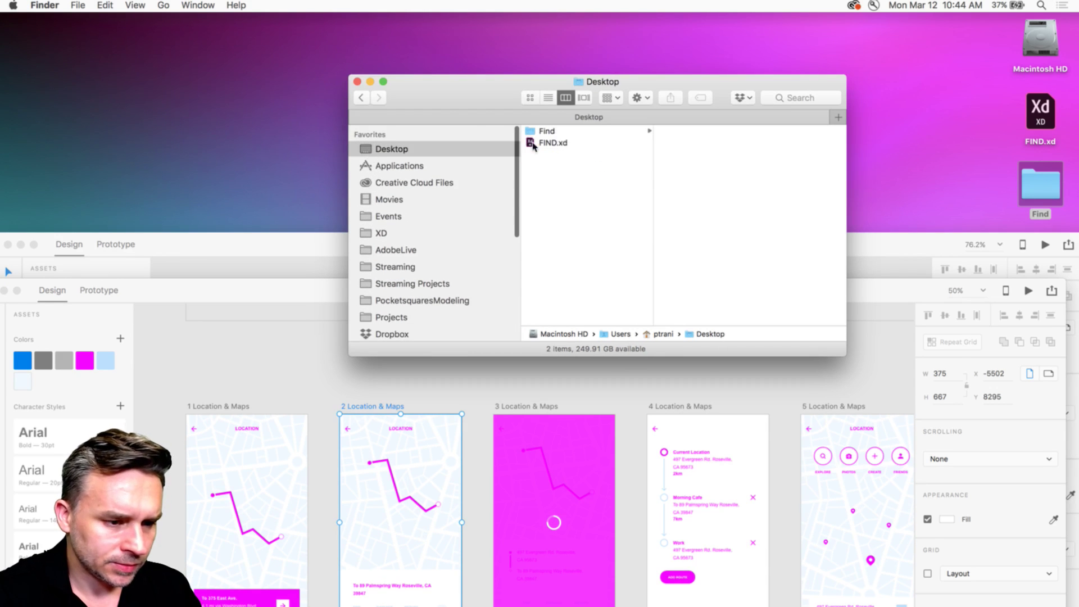
pyautogui.click(562, 132)
pyautogui.click(725, 166)
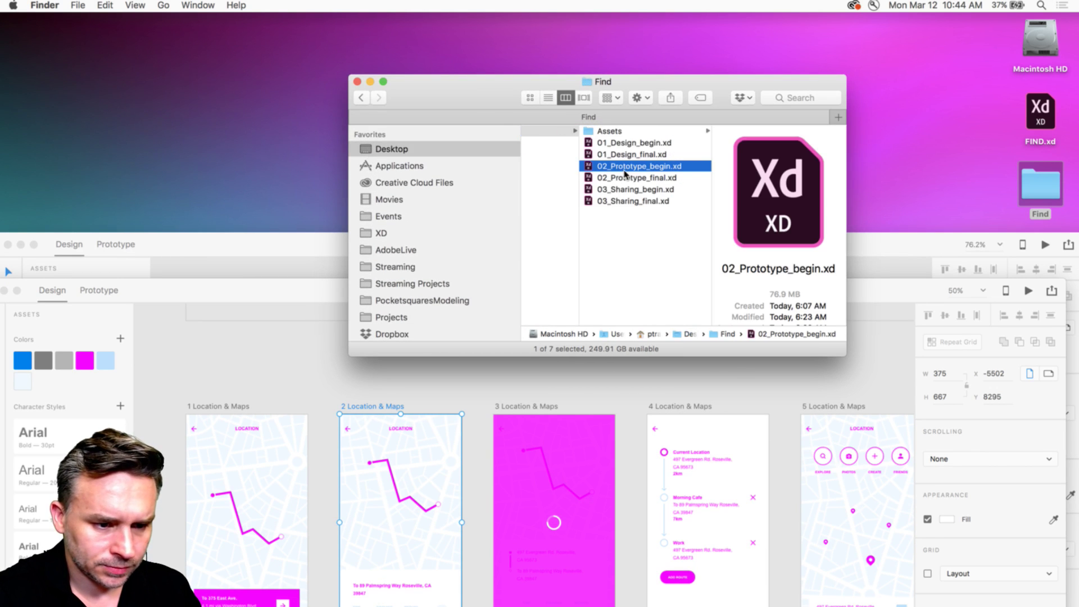
pyautogui.doubleClick(589, 165)
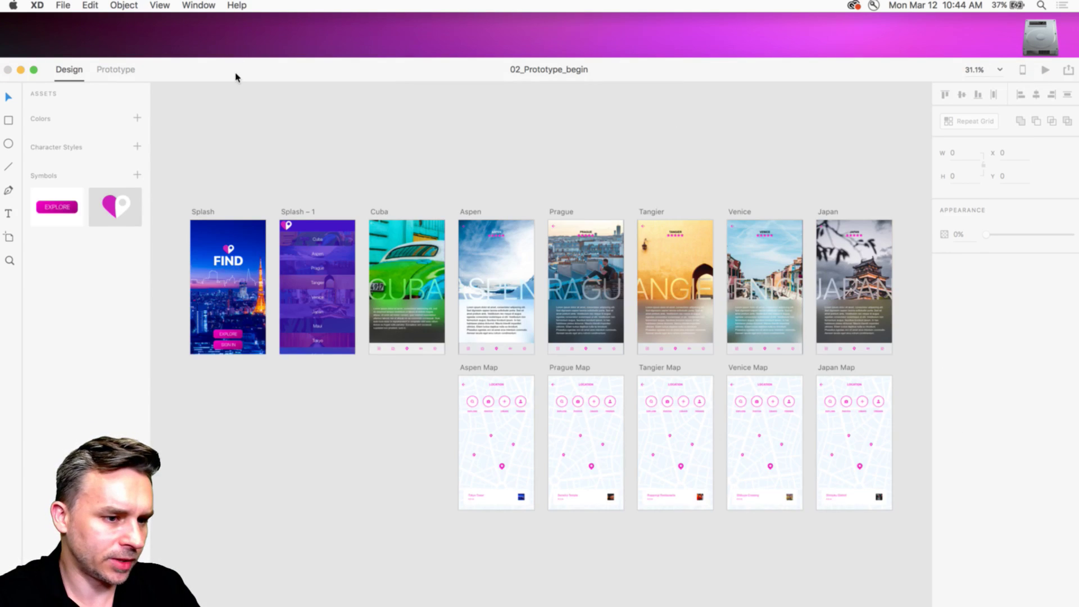
pyautogui.moveTo(235, 75); pyautogui.dragTo(234, 29)
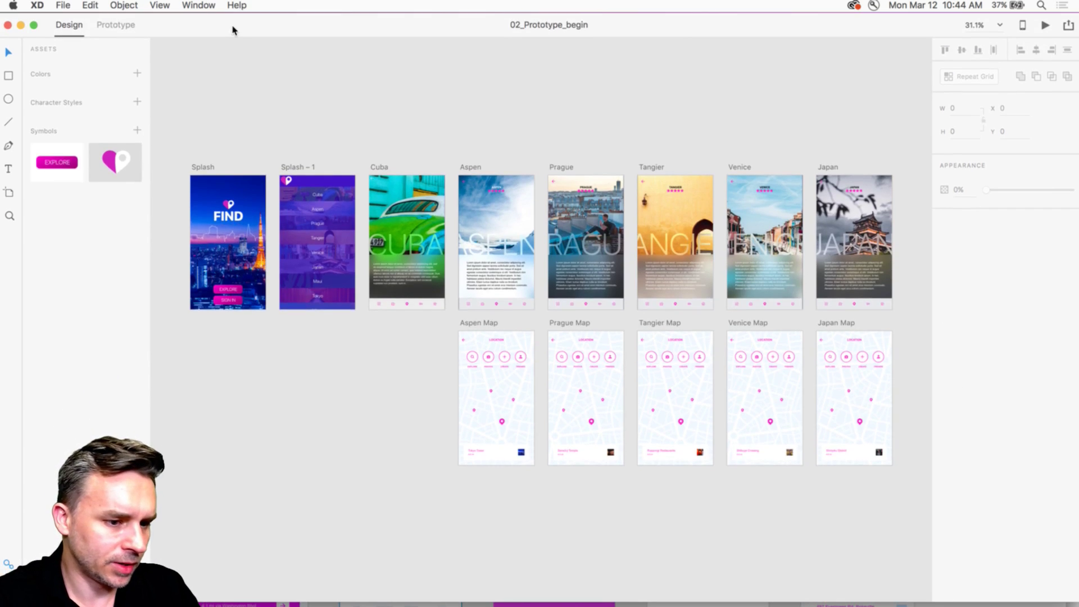
# Step: Examine the Splash, Splash – 1, Cuba and Aspen artboards of the prototype file up close
pyautogui.press('super+equal')
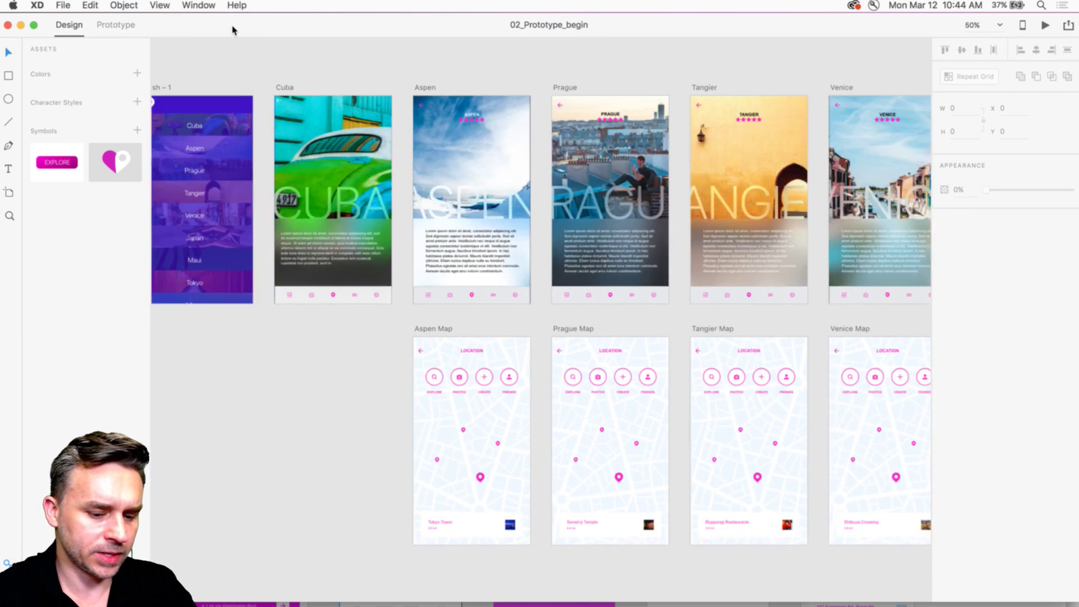
pyautogui.hscroll(-6, 627, 187)
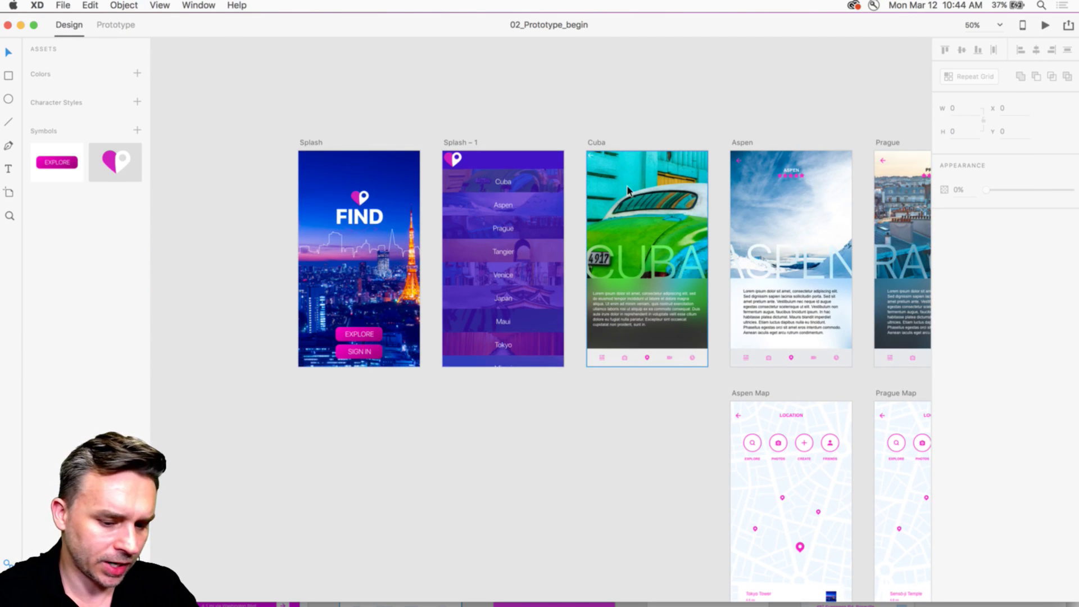
pyautogui.press('super+equal')
pyautogui.hscroll(-5, 627, 186)
pyautogui.scroll(4, 627, 186)
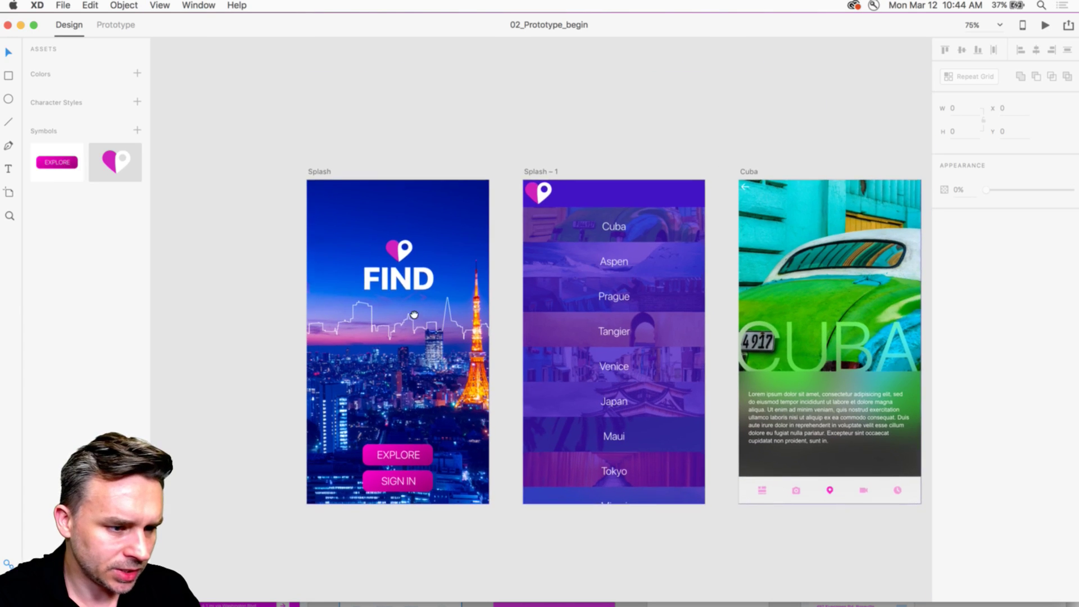
pyautogui.hscroll(4, 539, 281)
pyautogui.scroll(-2, 125, 258)
pyautogui.hscroll(-2, 126, 258)
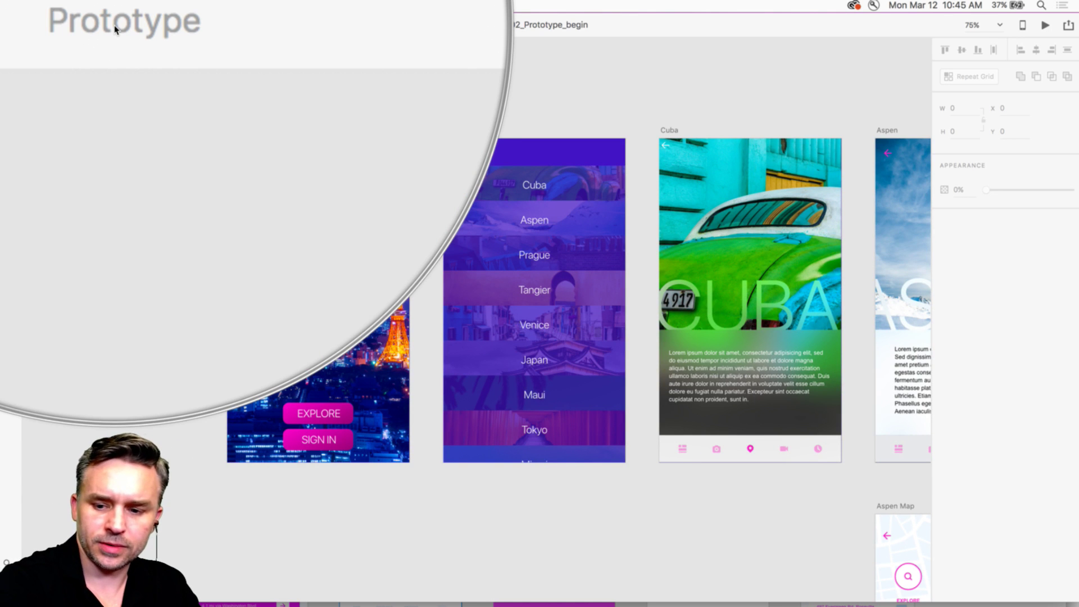
# Step: Switch to Prototype mode and inspect the linkable title, EXPLORE button and logo on the Splash artboard
pyautogui.click(115, 26)
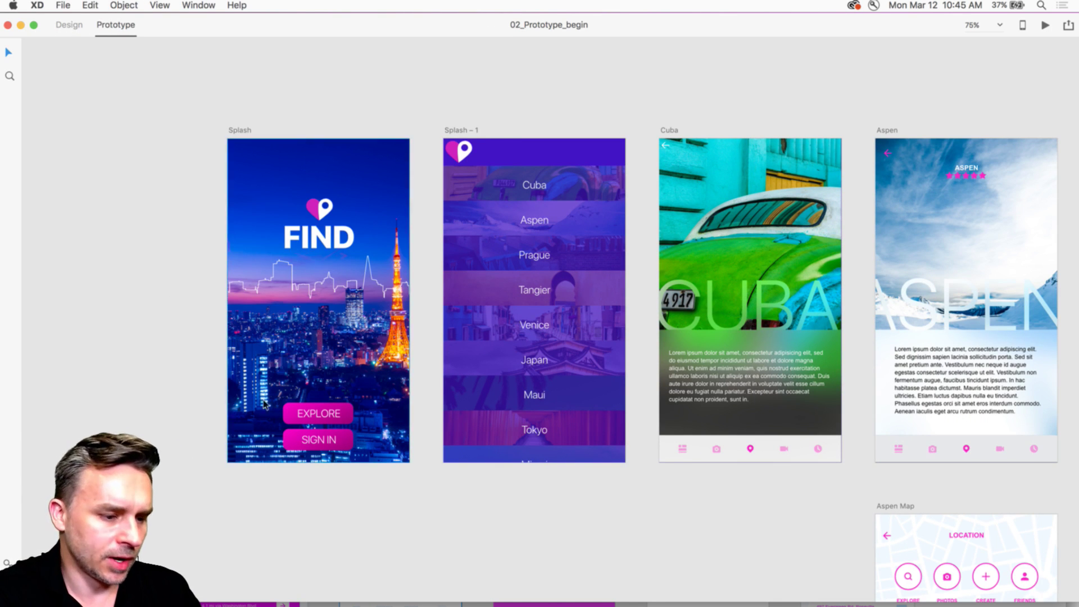
pyautogui.click(319, 237)
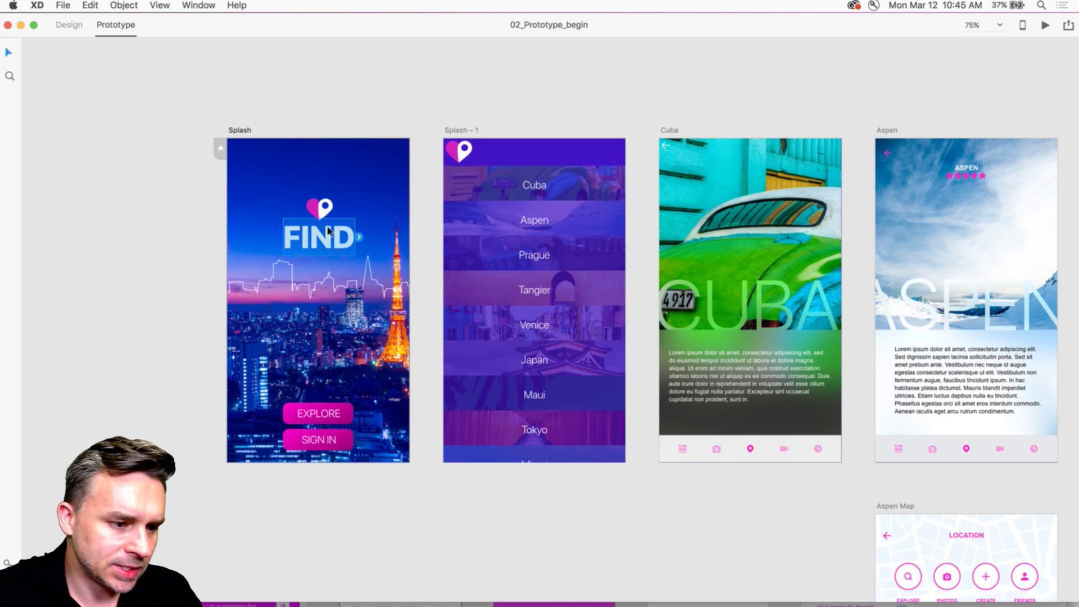
pyautogui.click(346, 407)
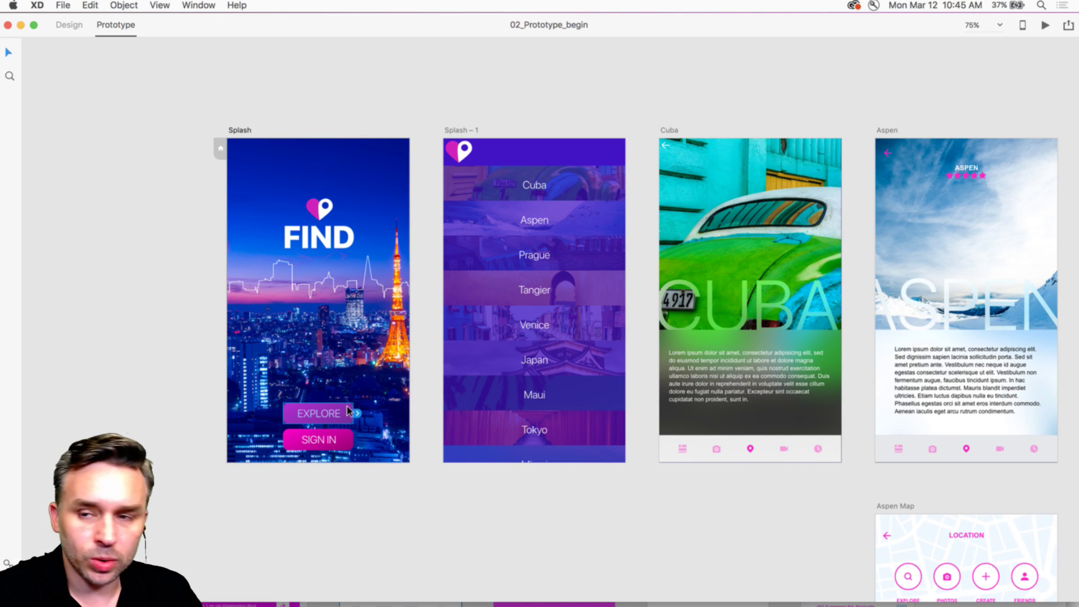
pyautogui.click(322, 206)
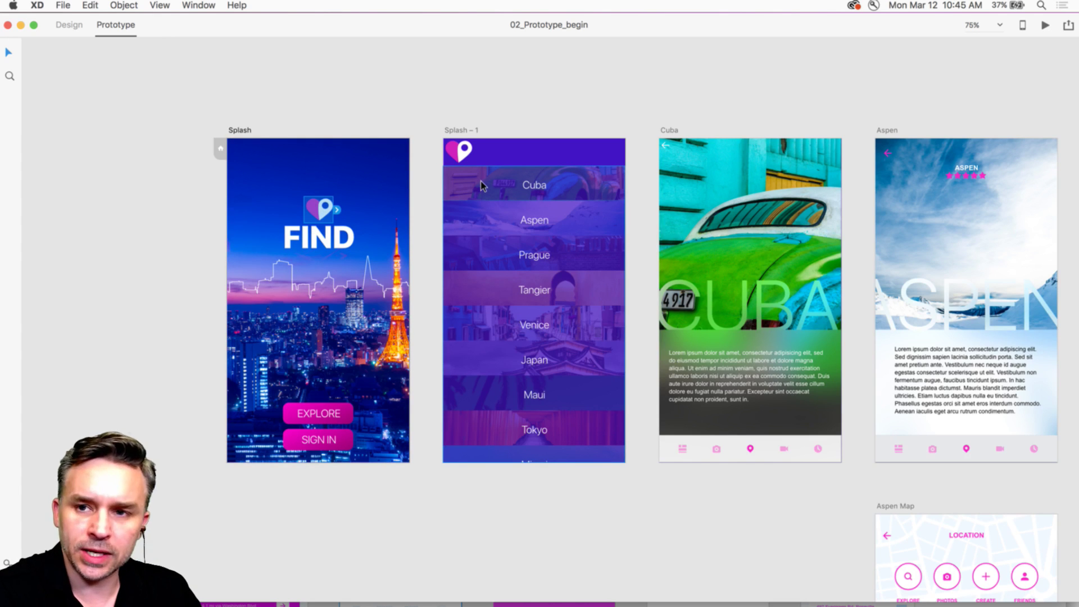
# Step: Link the EXPLORE button on the Splash artboard to the Splash – 1 artboard with a Dissolve transition
pyautogui.click(341, 414)
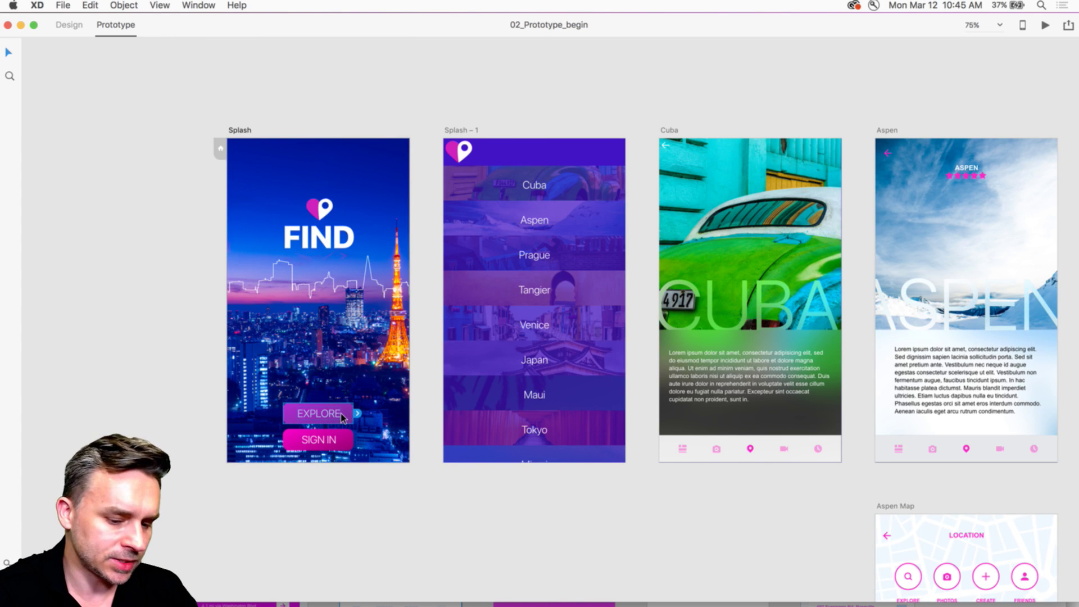
pyautogui.press('super+equal')
pyautogui.hscroll(-5, 371, 405)
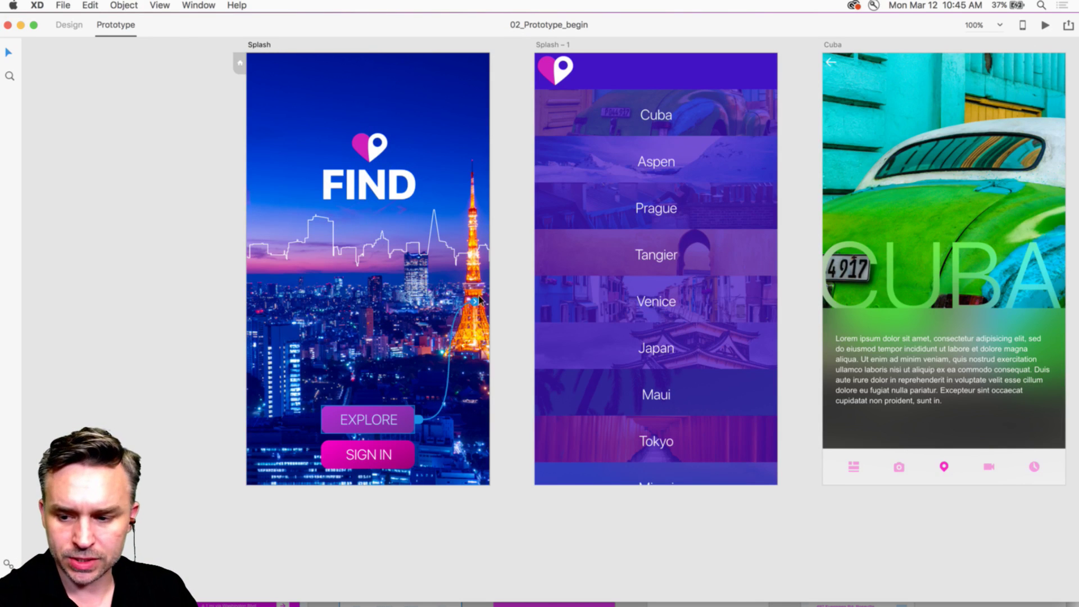
pyautogui.moveTo(479, 300); pyautogui.dragTo(543, 236)
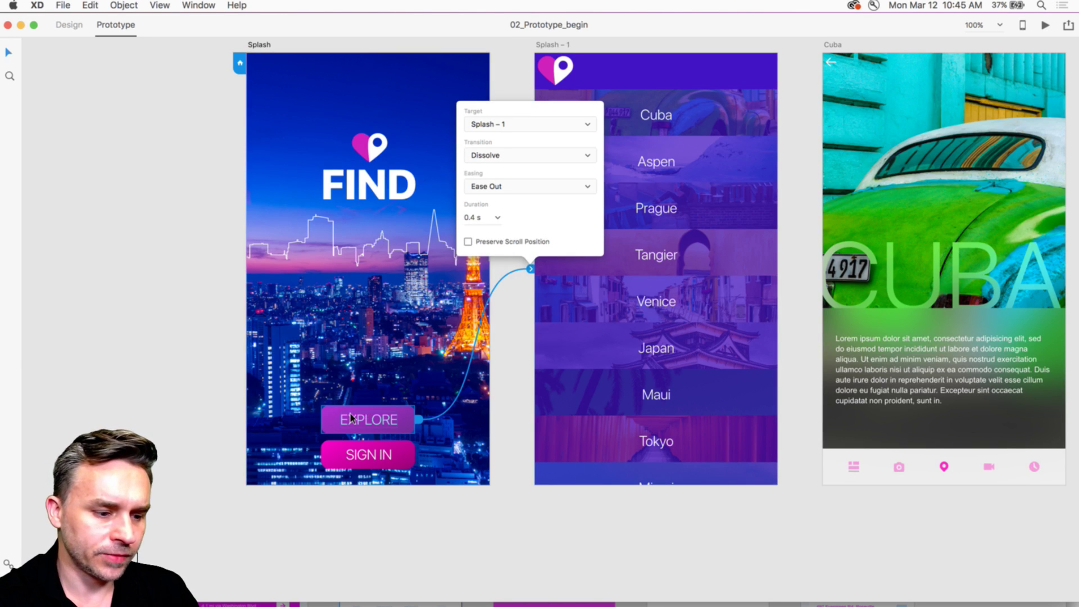
pyautogui.click(525, 72)
# Step: Rename the Splash – 1 artboard as Menu
pyautogui.doubleClick(553, 44)
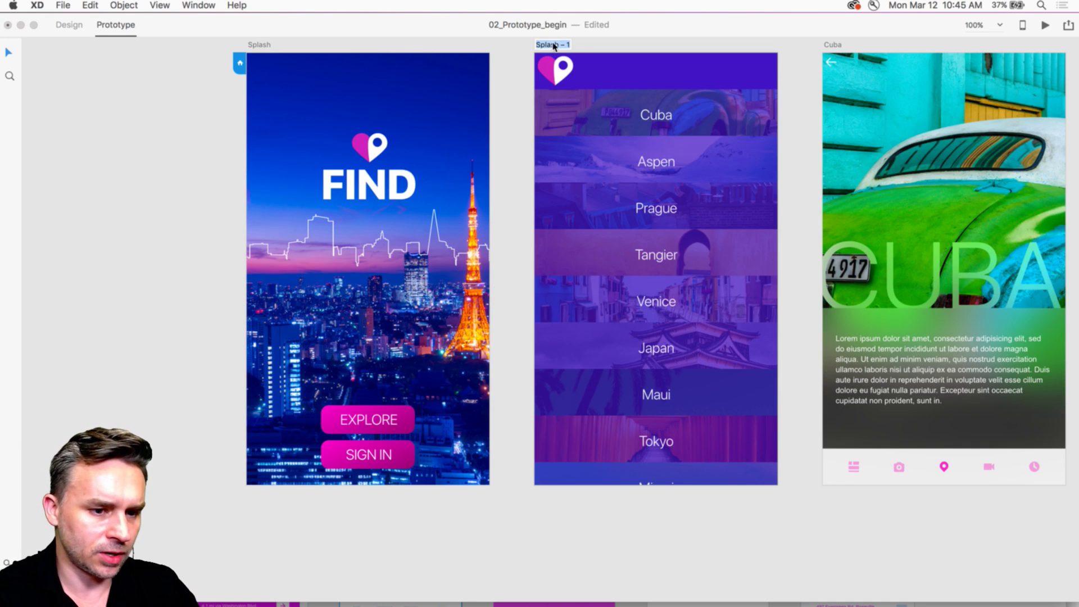
pyautogui.write('Menu')
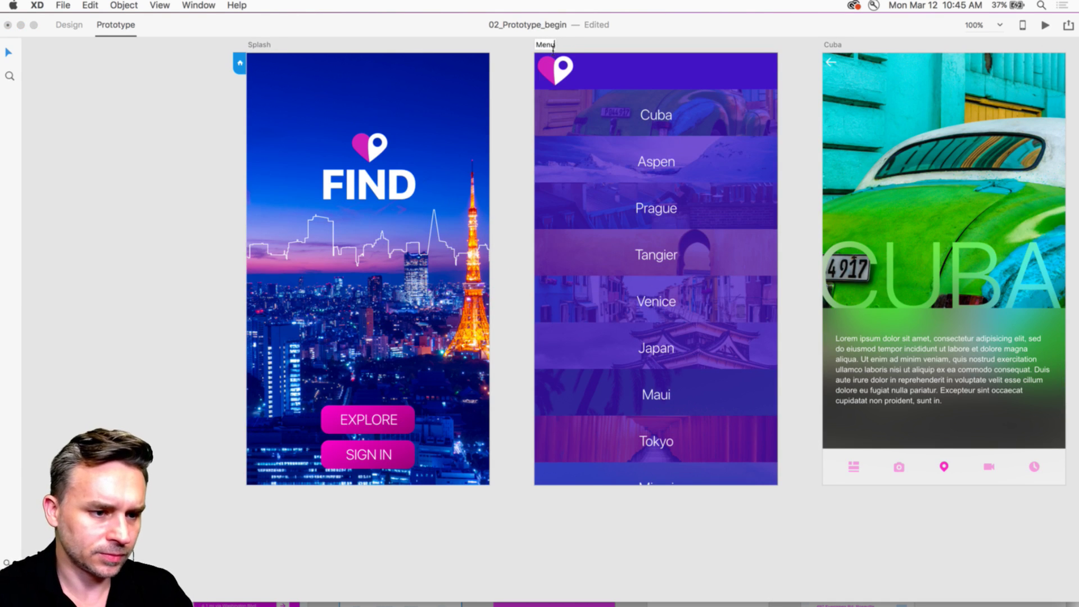
pyautogui.press('Return')
# Step: Review the target and available transition types of the link from the EXPLORE button to the Menu artboard
pyautogui.click(531, 268)
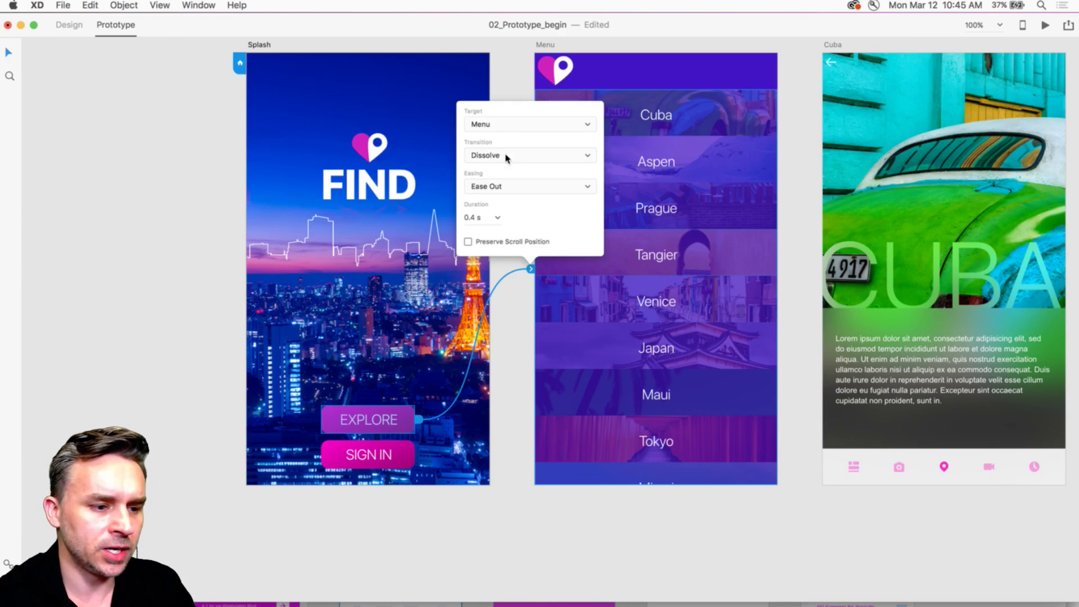
pyautogui.click(520, 160)
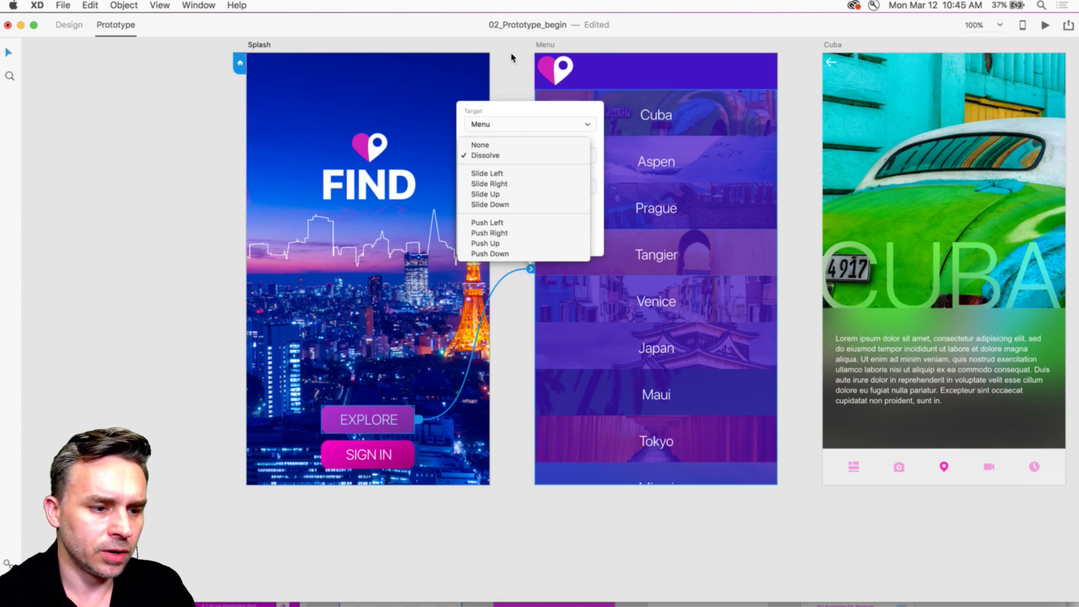
pyautogui.click(511, 56)
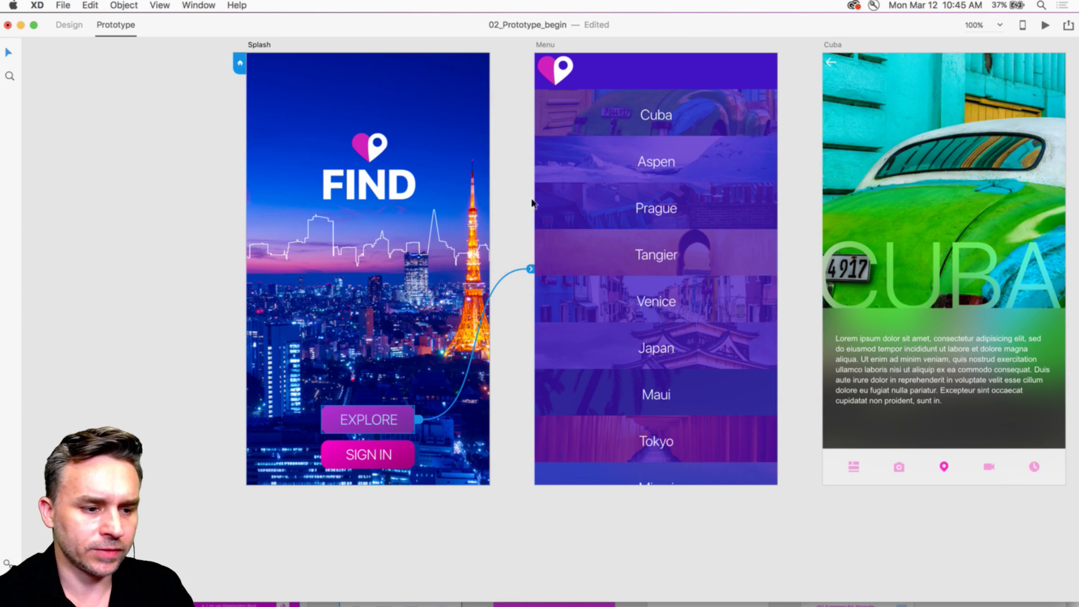
pyautogui.click(531, 269)
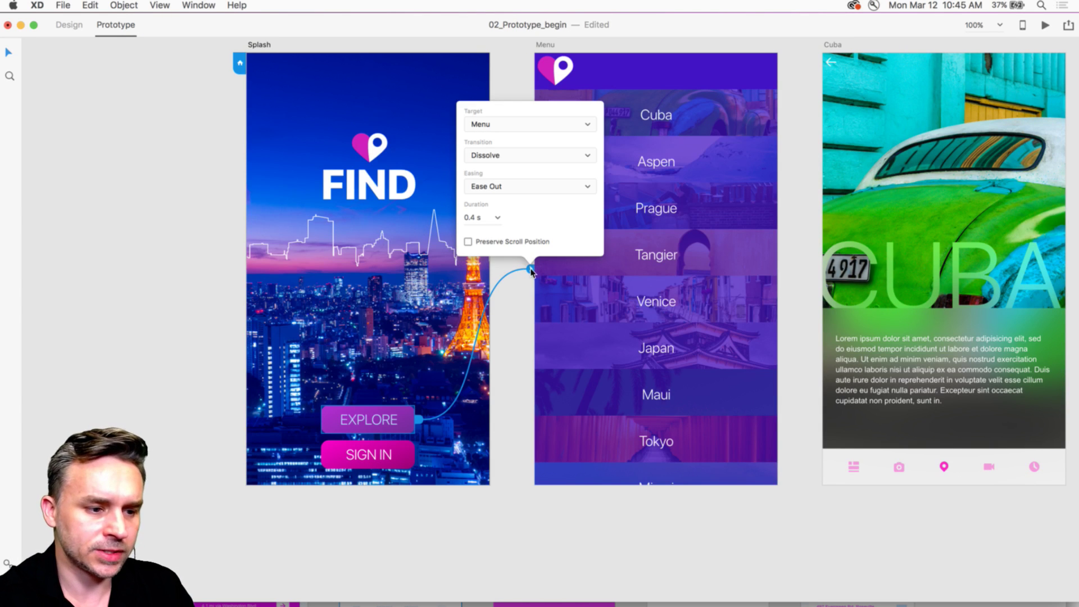
pyautogui.click(616, 78)
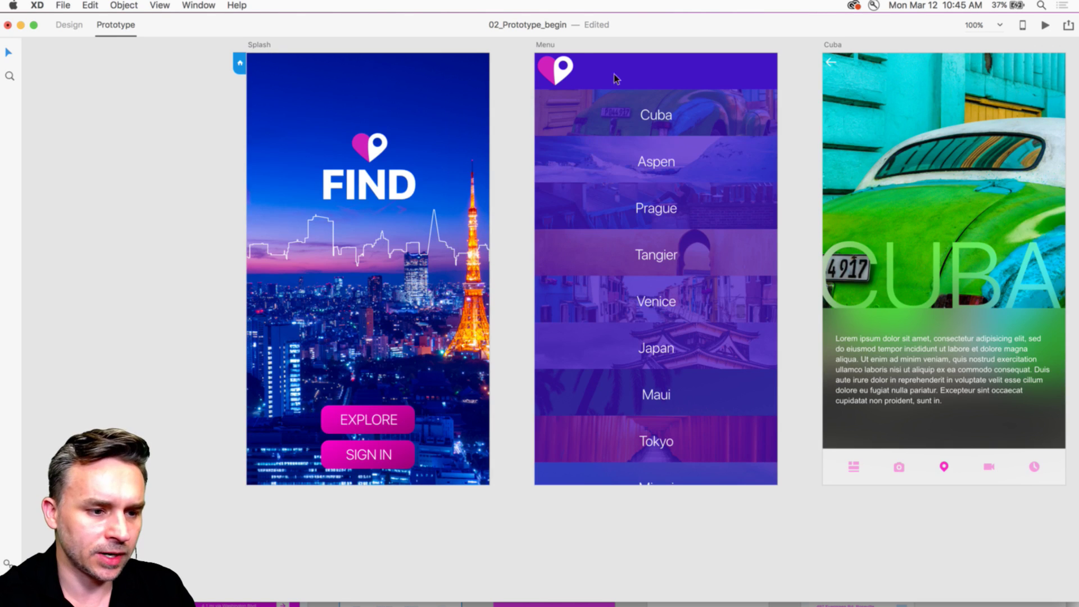
# Step: Link the heart logo on the Menu artboard back to the Splash artboard with a Dissolve transition
pyautogui.click(566, 72)
pyautogui.moveTo(576, 70); pyautogui.dragTo(469, 284)
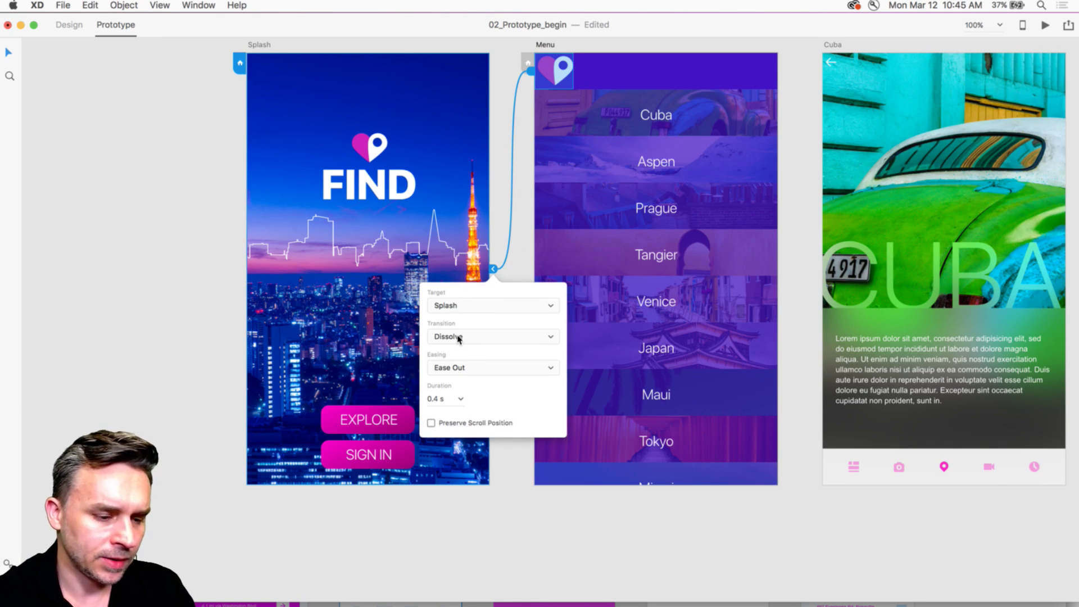
pyautogui.click(500, 79)
# Step: Link the Cuba row of the Menu artboard to the Cuba artboard and set its transition to Slide Left
pyautogui.hscroll(10, 672, 132)
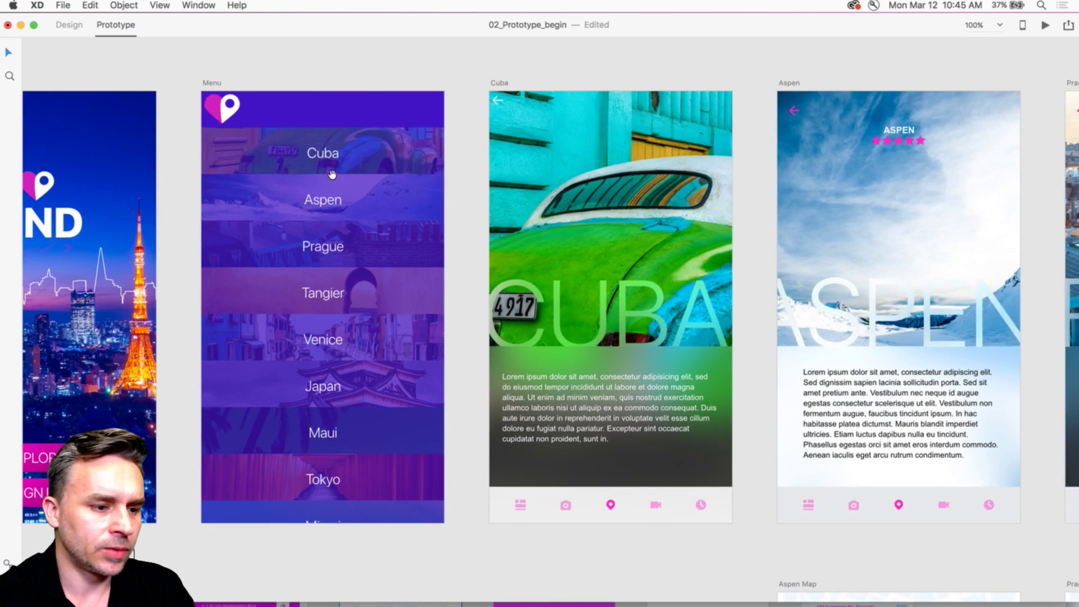
pyautogui.click(399, 153)
pyautogui.click(407, 153)
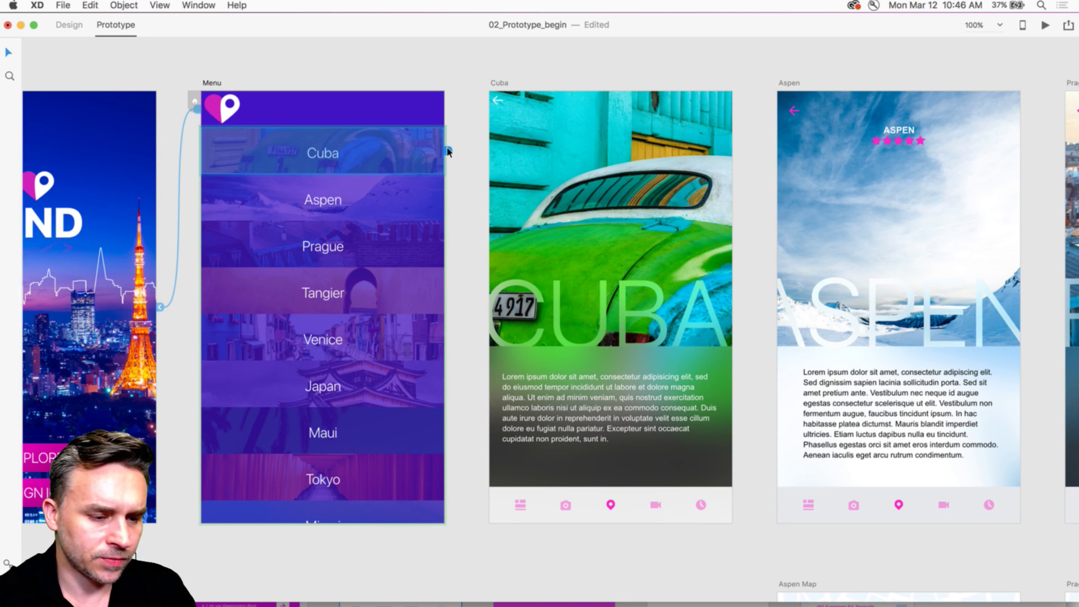
pyautogui.moveTo(448, 151); pyautogui.dragTo(501, 151)
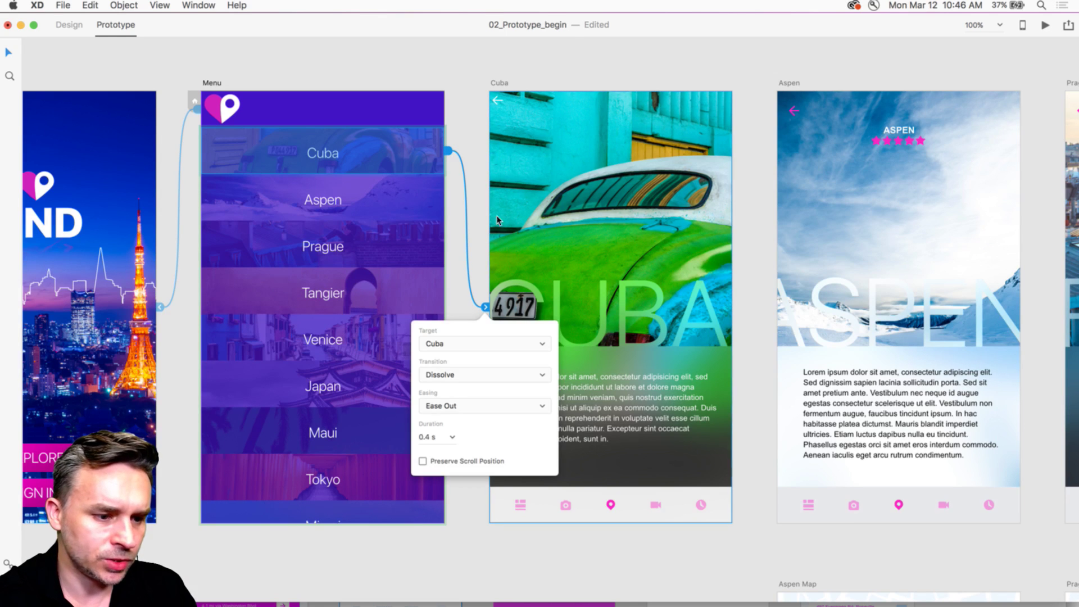
pyautogui.click(452, 375)
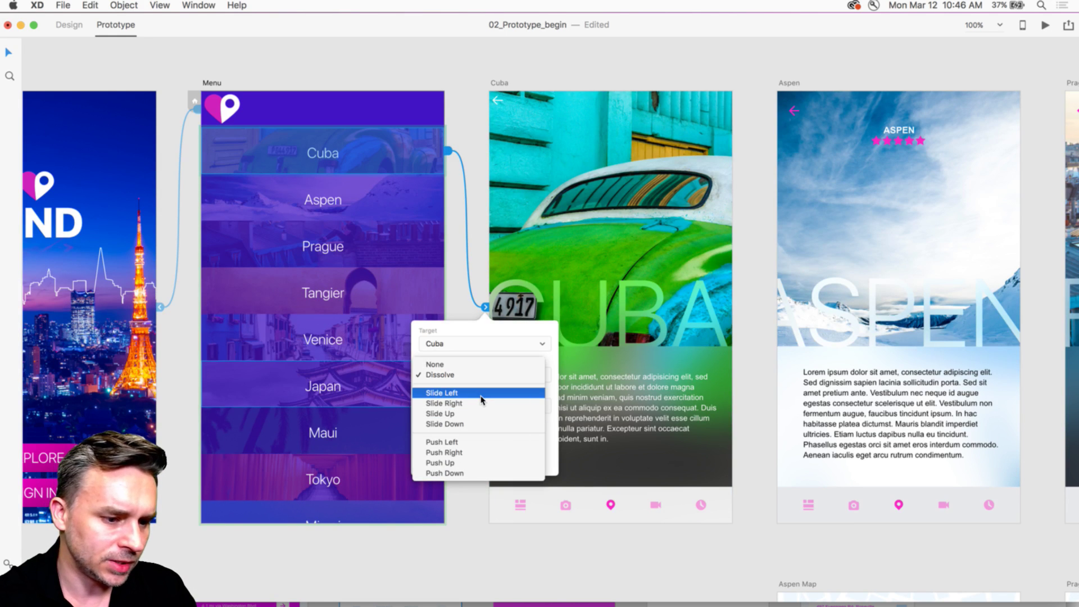
pyautogui.click(482, 393)
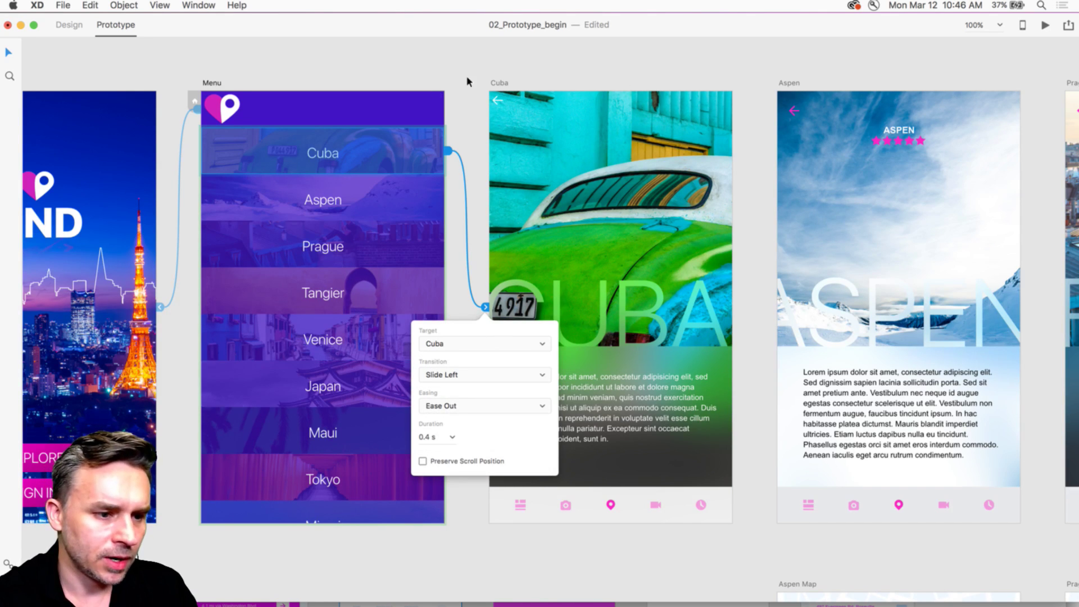
# Step: Link the back arrow on the Cuba artboard to Previous Artboard
pyautogui.click(493, 104)
pyautogui.click(496, 101)
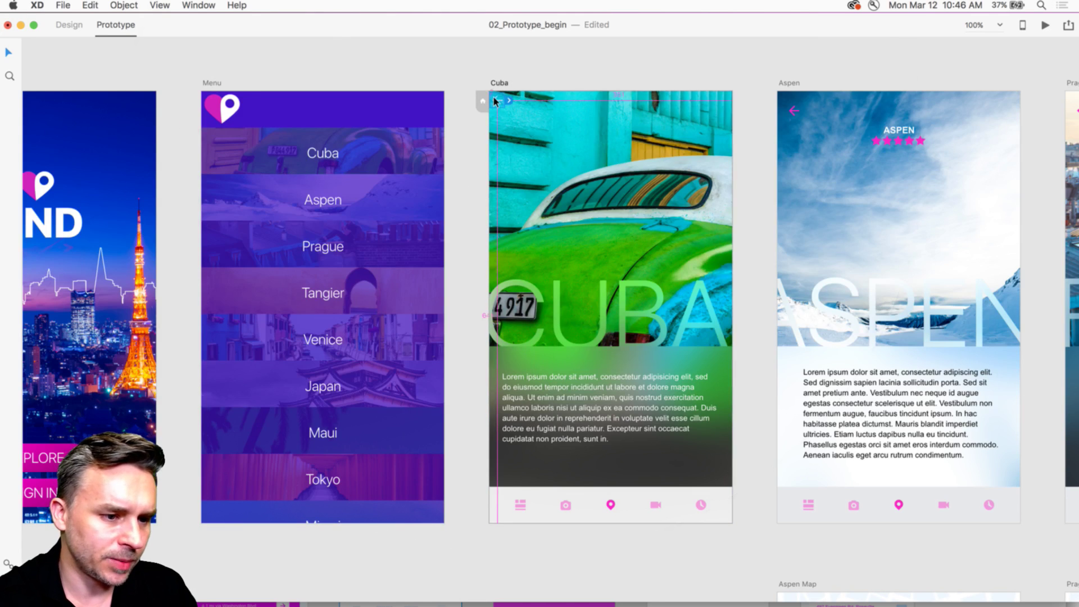
pyautogui.scroll(5, 493, 101)
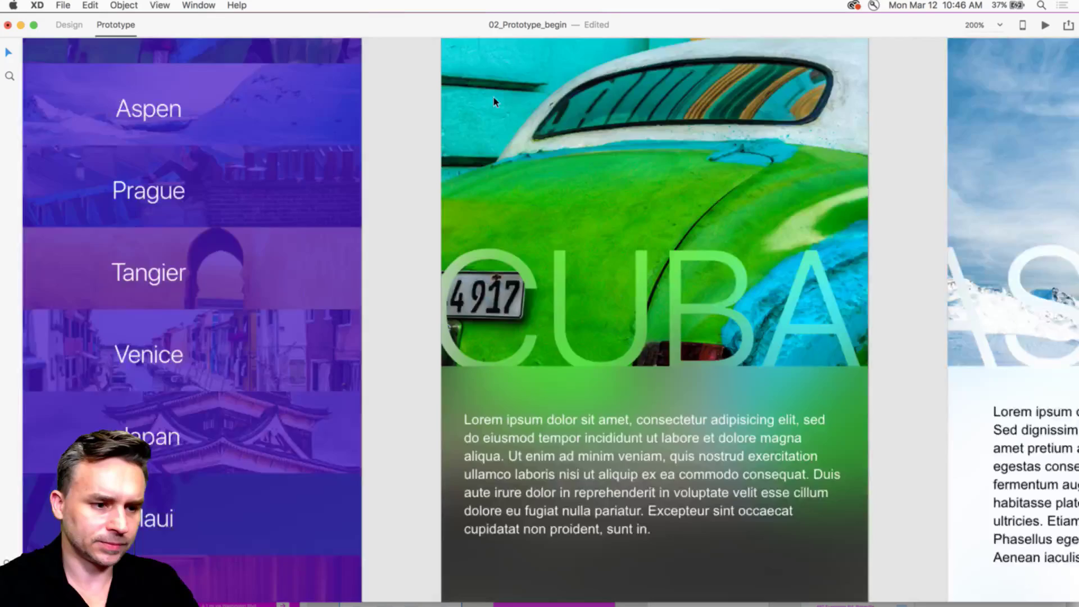
pyautogui.scroll(3, 344, 126)
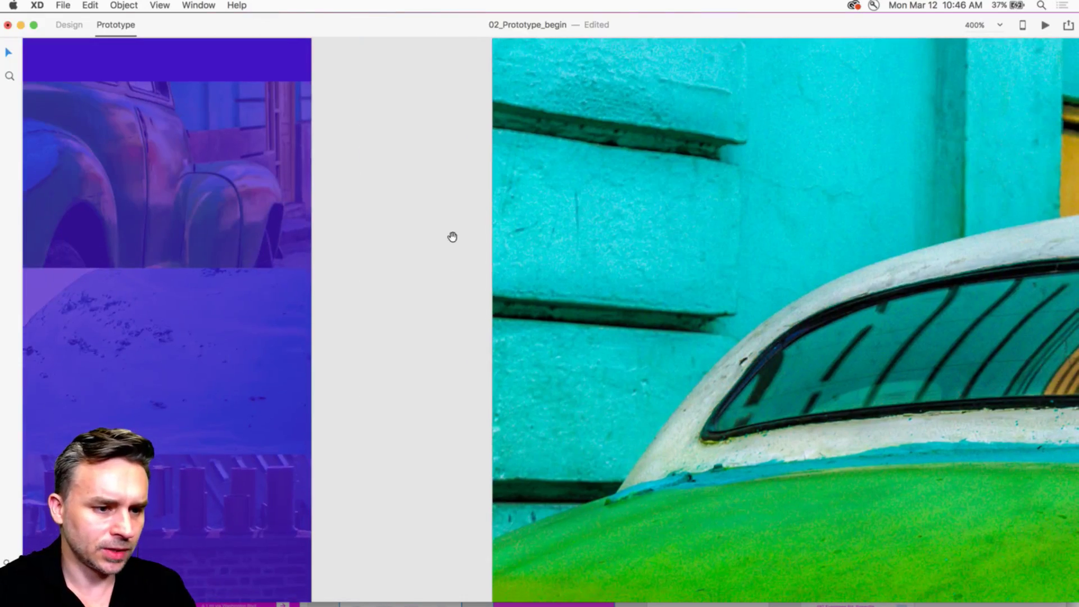
pyautogui.scroll(5, 450, 236)
pyautogui.scroll(-4, 421, 386)
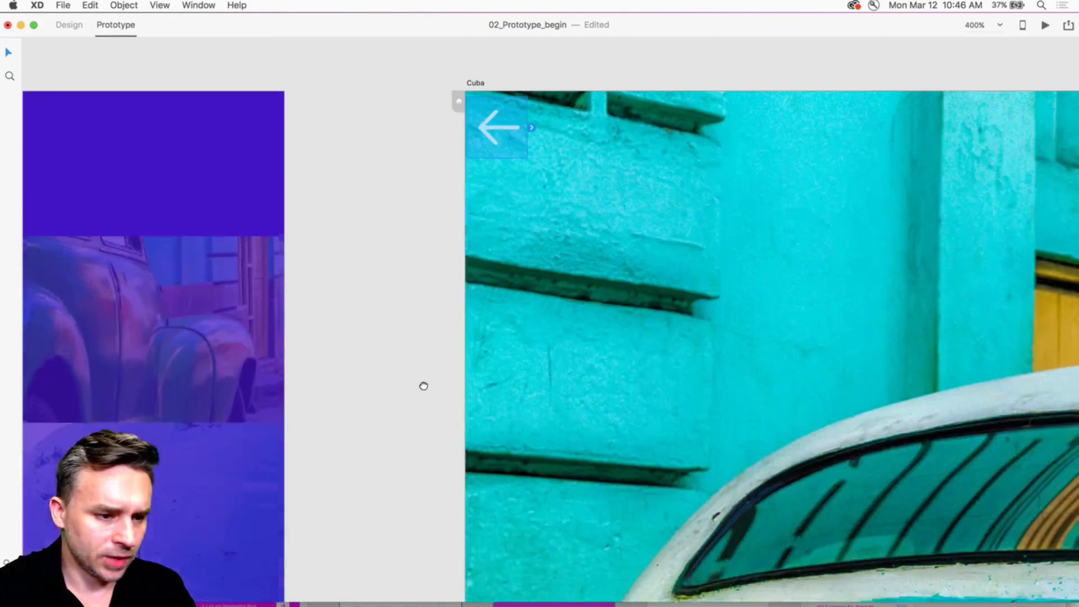
pyautogui.click(531, 124)
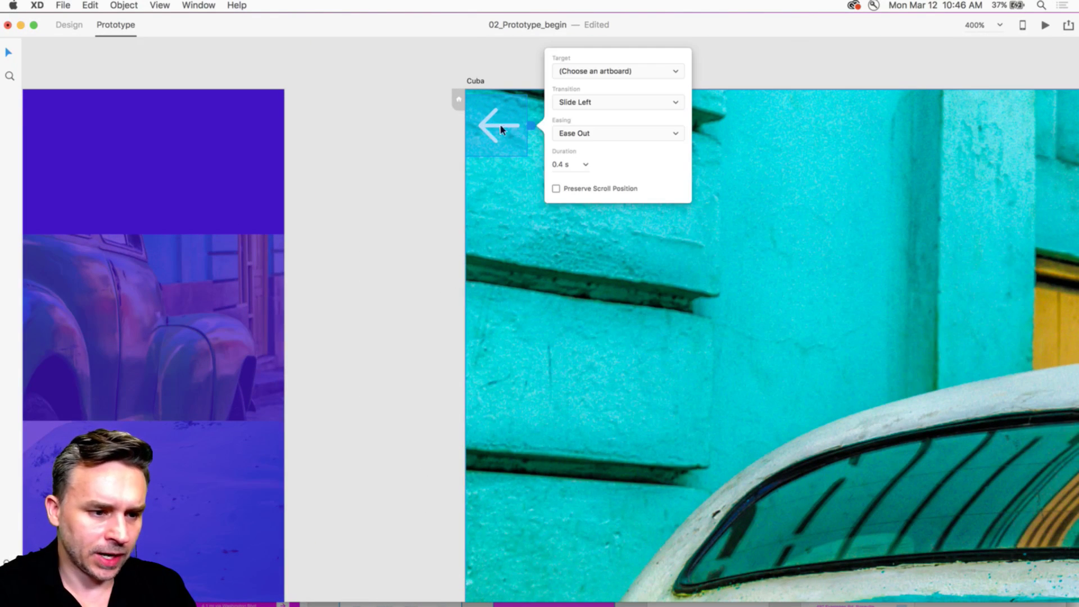
pyautogui.moveTo(530, 124); pyautogui.dragTo(286, 302)
pyautogui.click(530, 123)
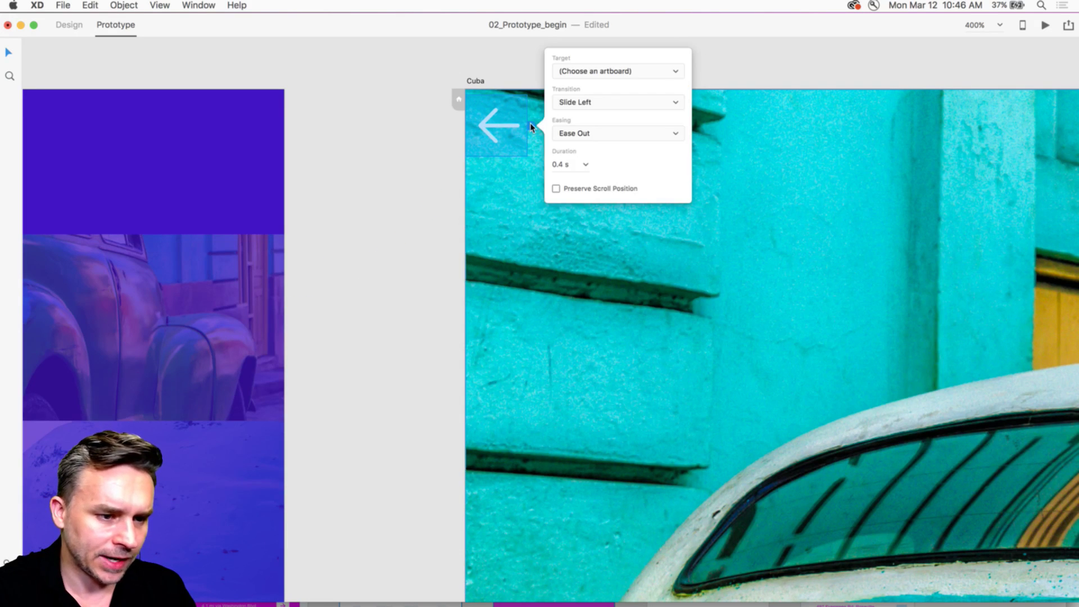
pyautogui.click(635, 72)
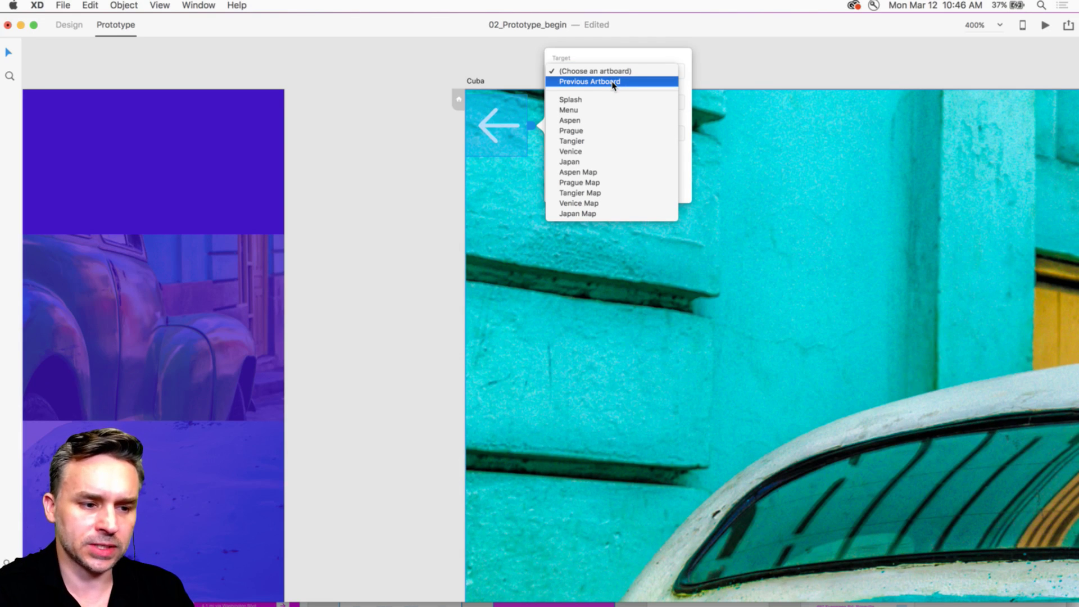
pyautogui.click(613, 83)
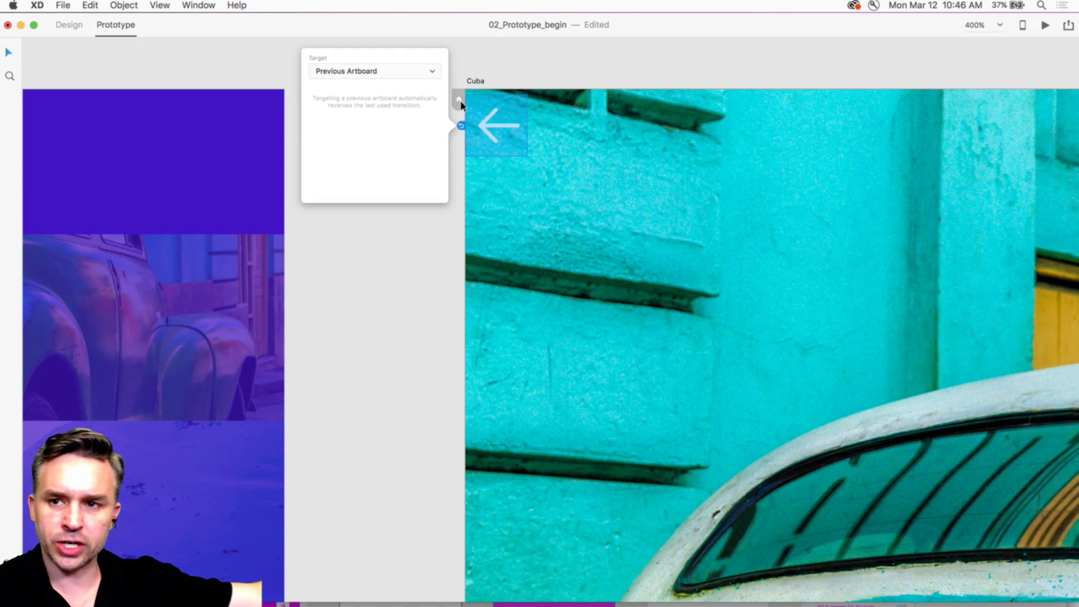
# Step: Link the Aspen row of the Menu artboard to the Aspen artboard with a Slide Left transition
pyautogui.press('super+minus')
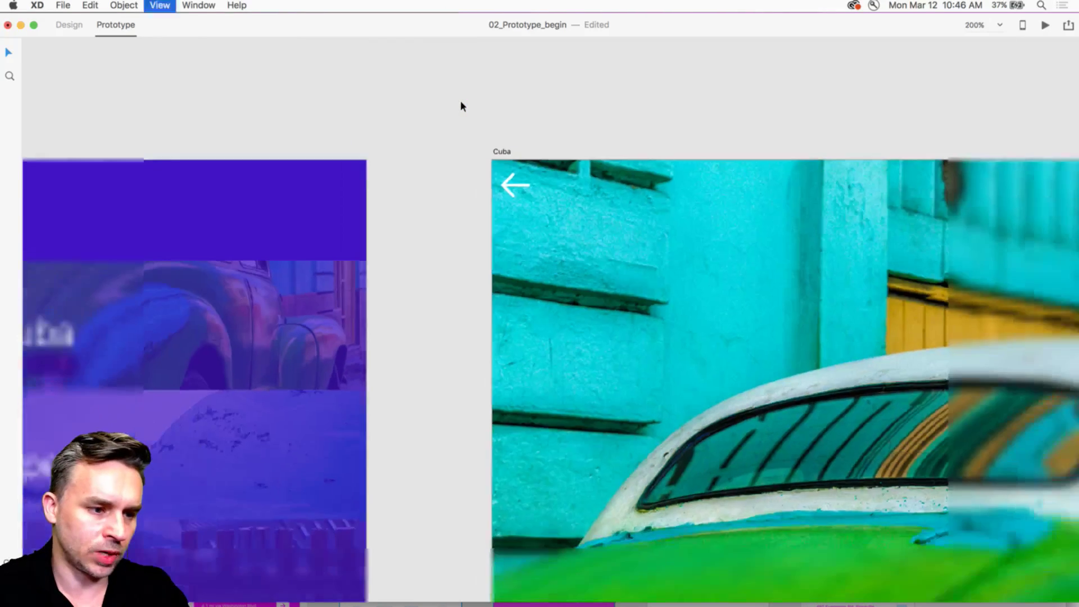
pyautogui.click(467, 209)
pyautogui.hscroll(5, 281, 74)
pyautogui.scroll(-5, 282, 75)
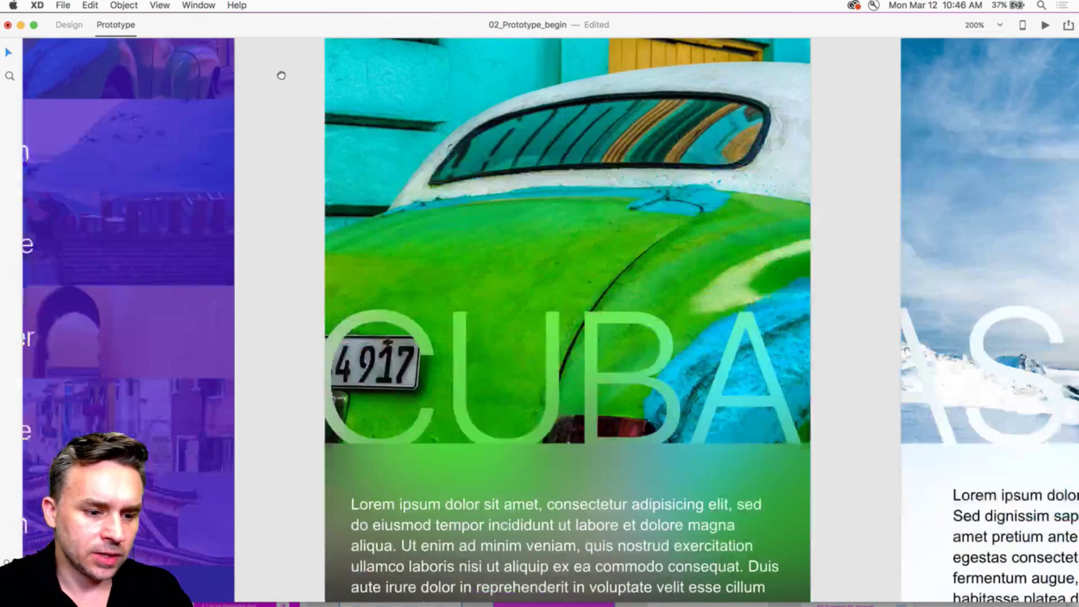
pyautogui.press('super+minus')
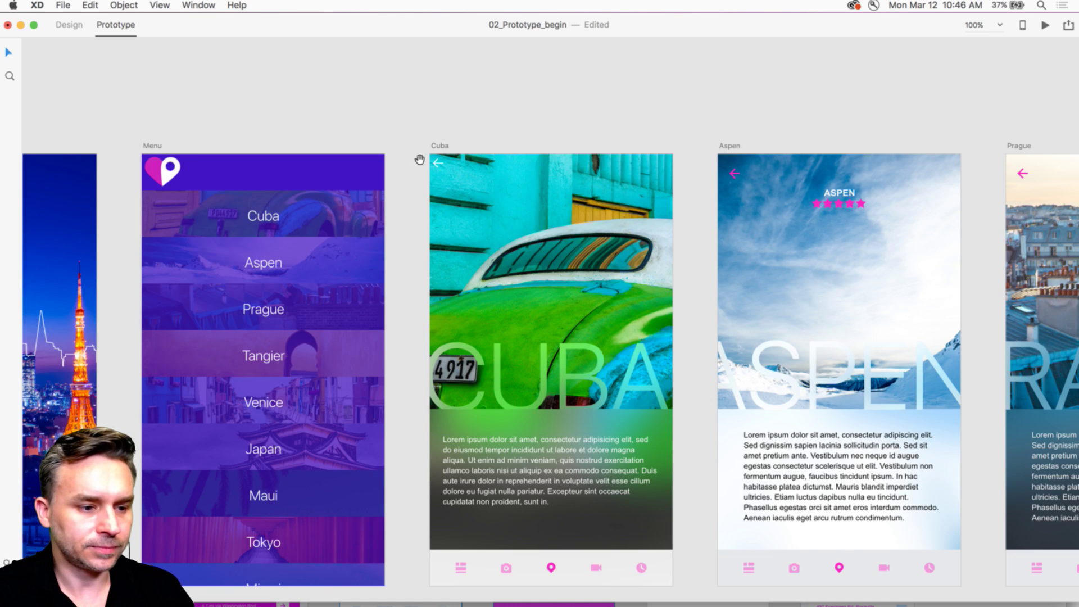
pyautogui.scroll(-2, 424, 115)
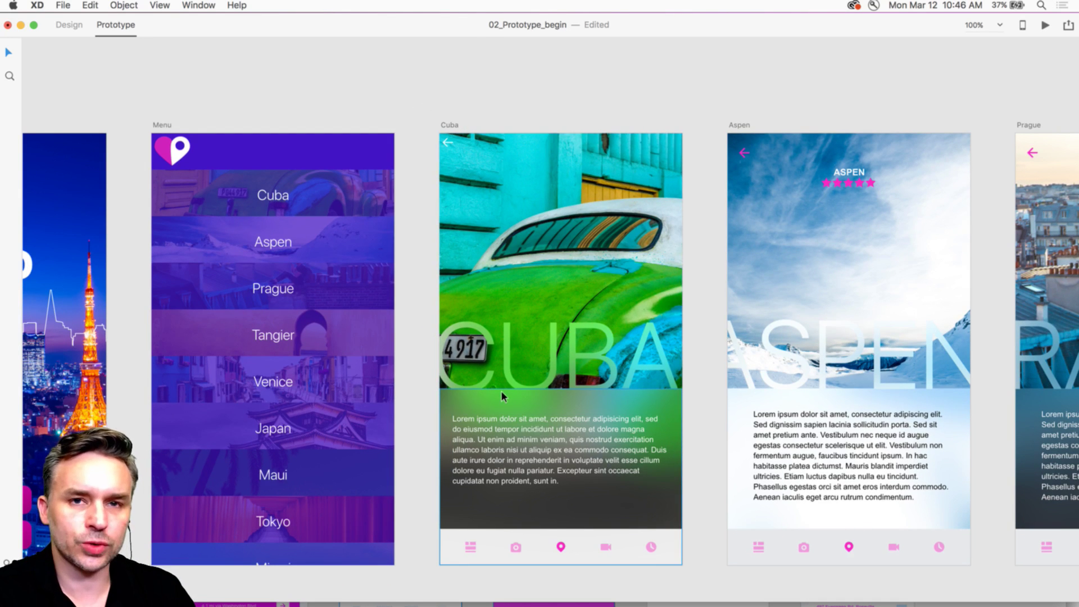
pyautogui.hscroll(3, 551, 137)
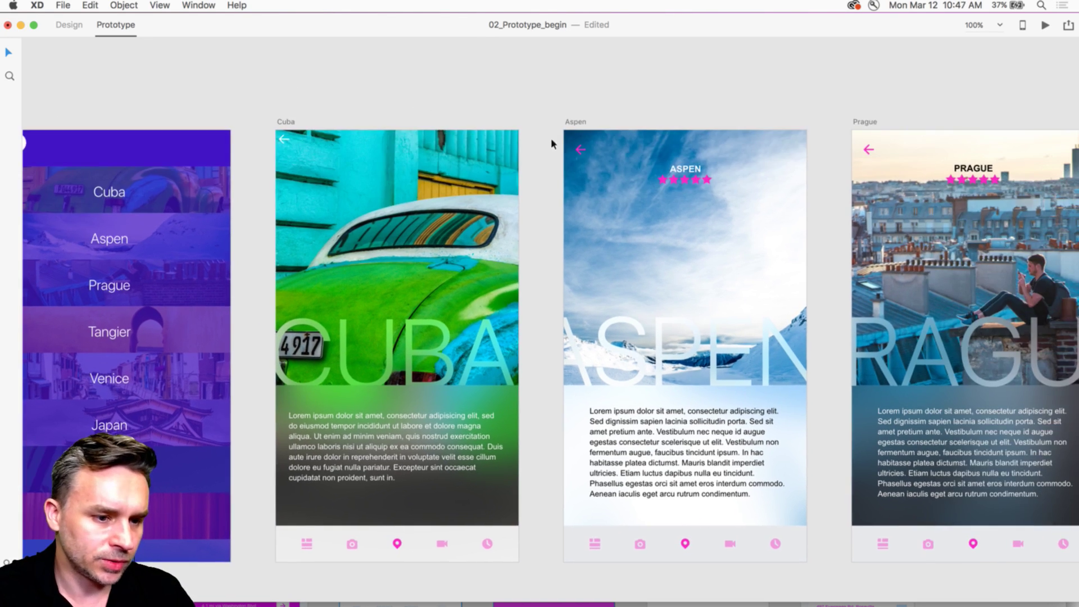
pyautogui.click(208, 227)
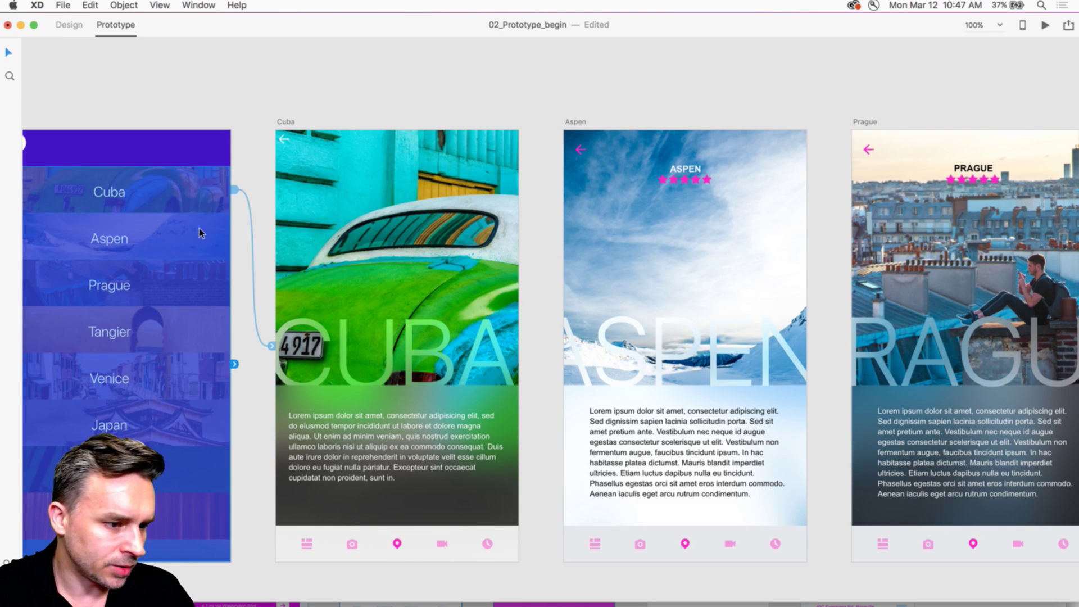
pyautogui.doubleClick(199, 228)
pyautogui.moveTo(234, 236); pyautogui.dragTo(655, 214)
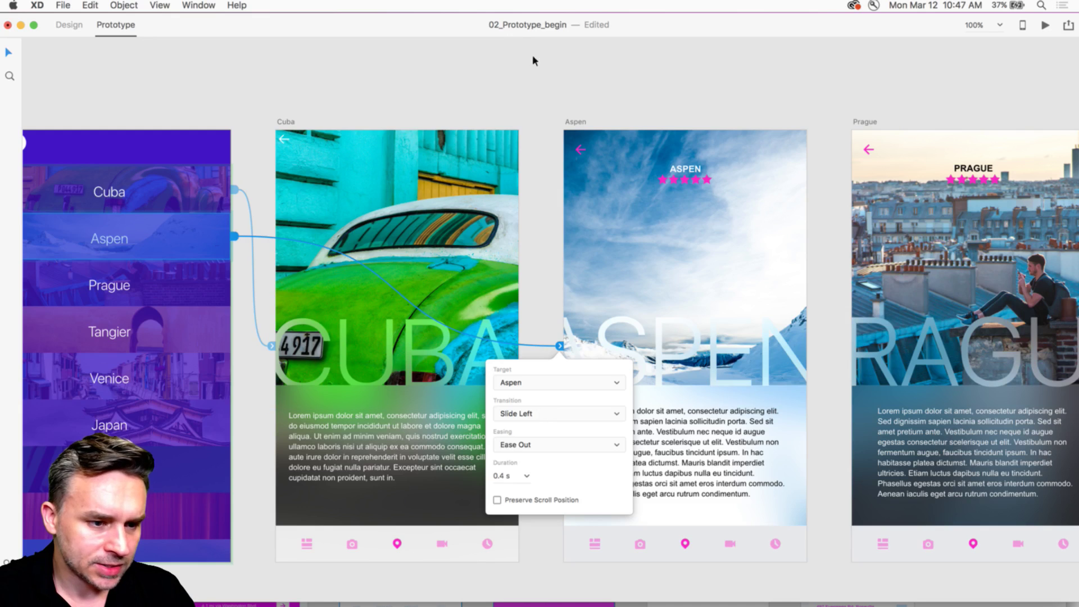
# Step: Link the back arrow on the Aspen artboard to Previous Artboard and clear the selection
pyautogui.click(580, 148)
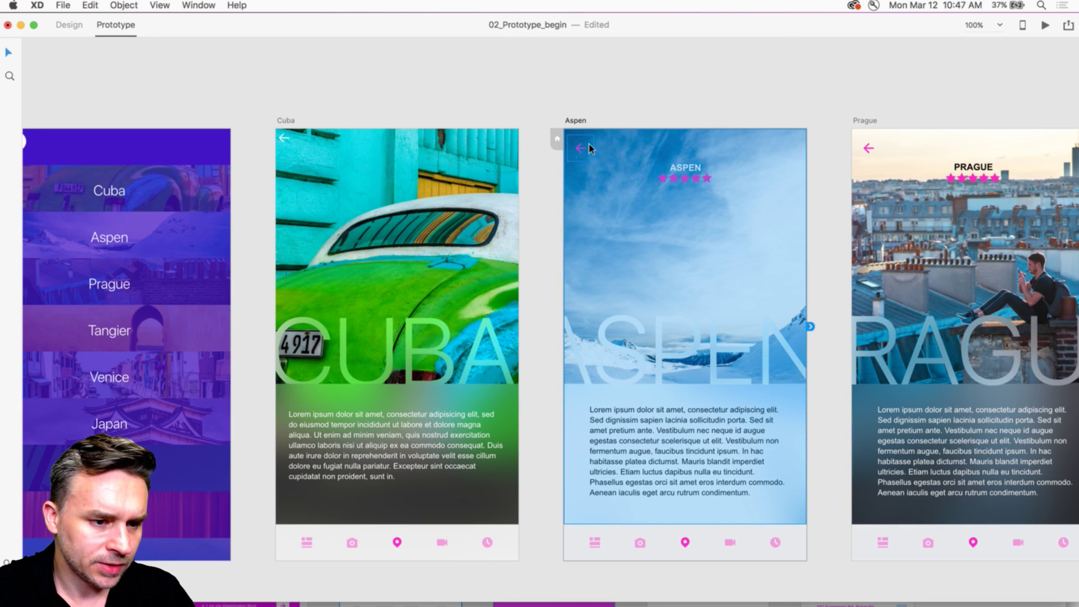
pyautogui.click(550, 123)
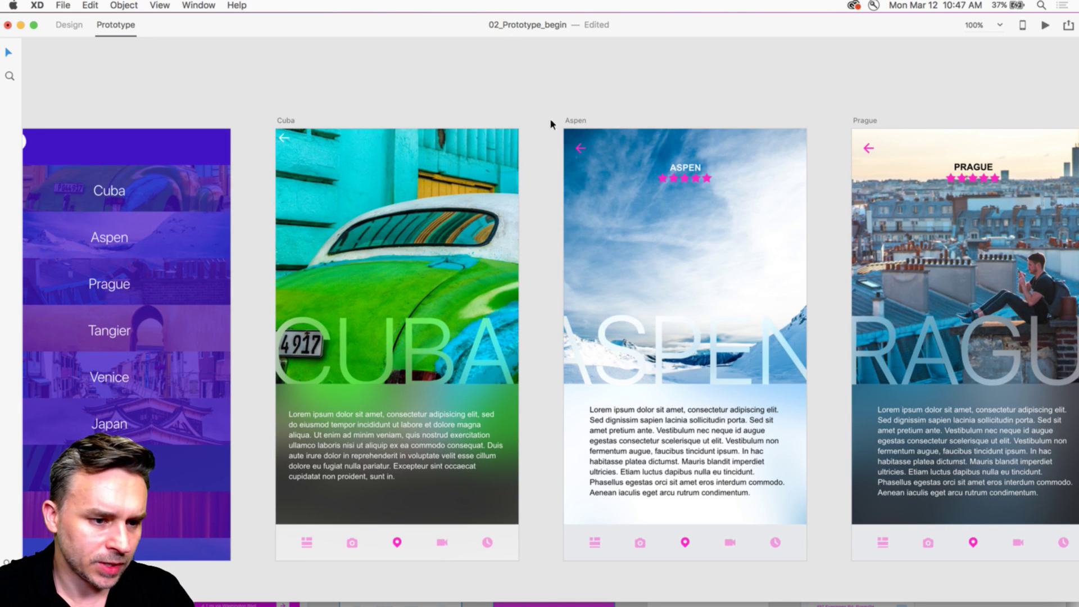
pyautogui.click(599, 149)
pyautogui.click(605, 149)
pyautogui.click(637, 93)
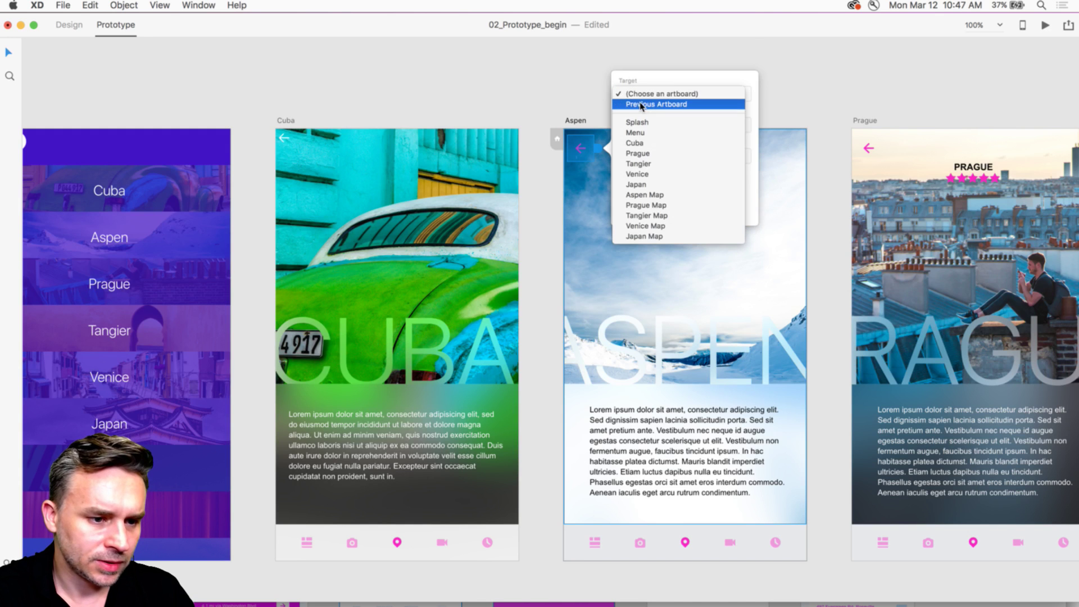
pyautogui.click(640, 104)
pyautogui.click(230, 89)
# Step: Look over the full set of artboards, including the location map screens below the destination screens
pyautogui.scroll(-5, 539, 304)
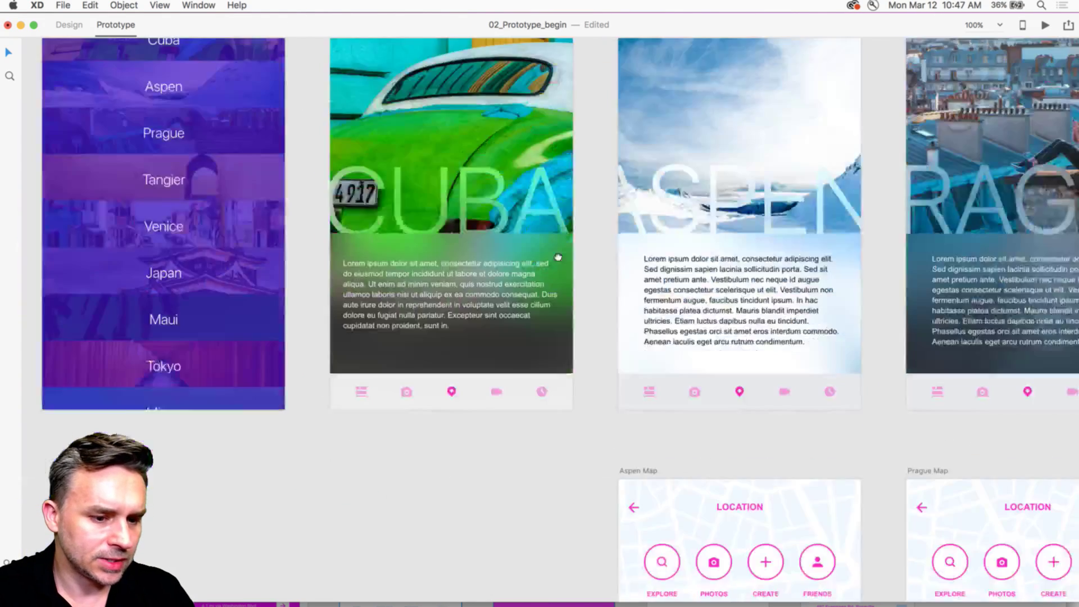
pyautogui.moveTo(558, 257); pyautogui.dragTo(555, 77)
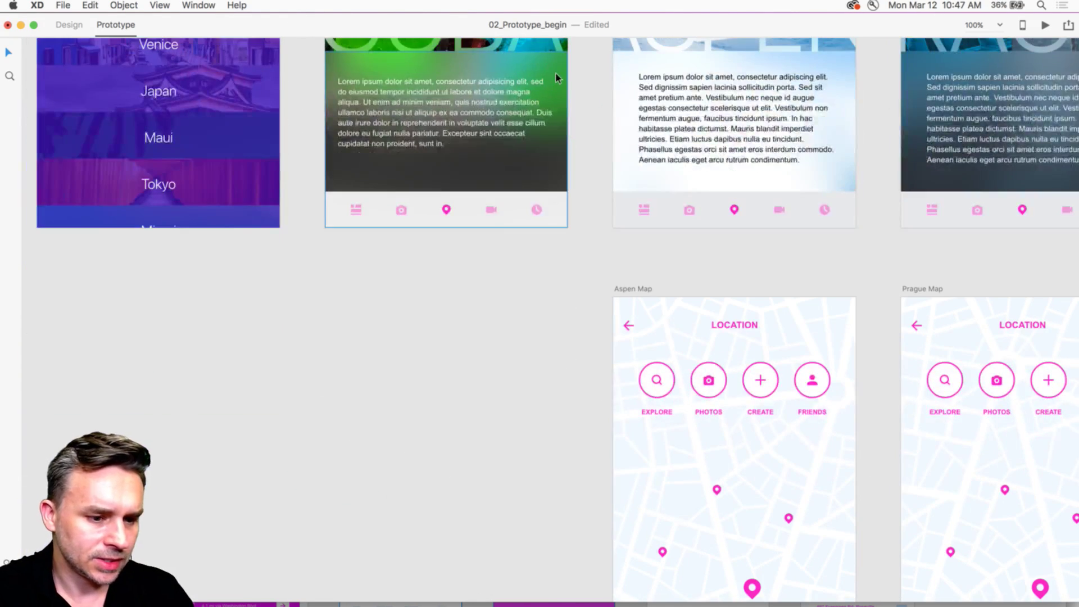
pyautogui.press('super+0')
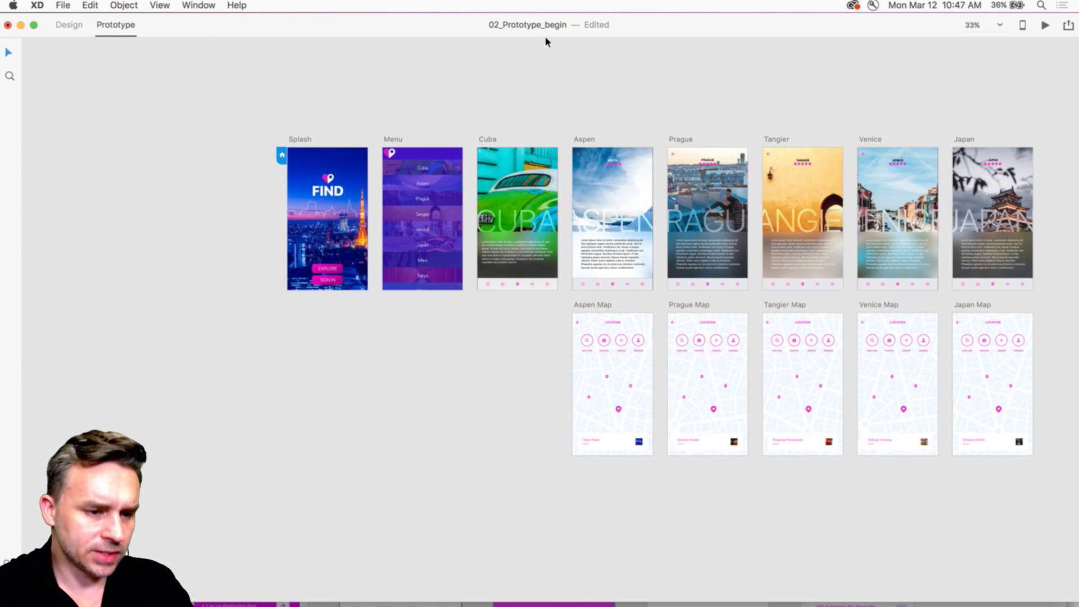
pyautogui.scroll(1, 479, 103)
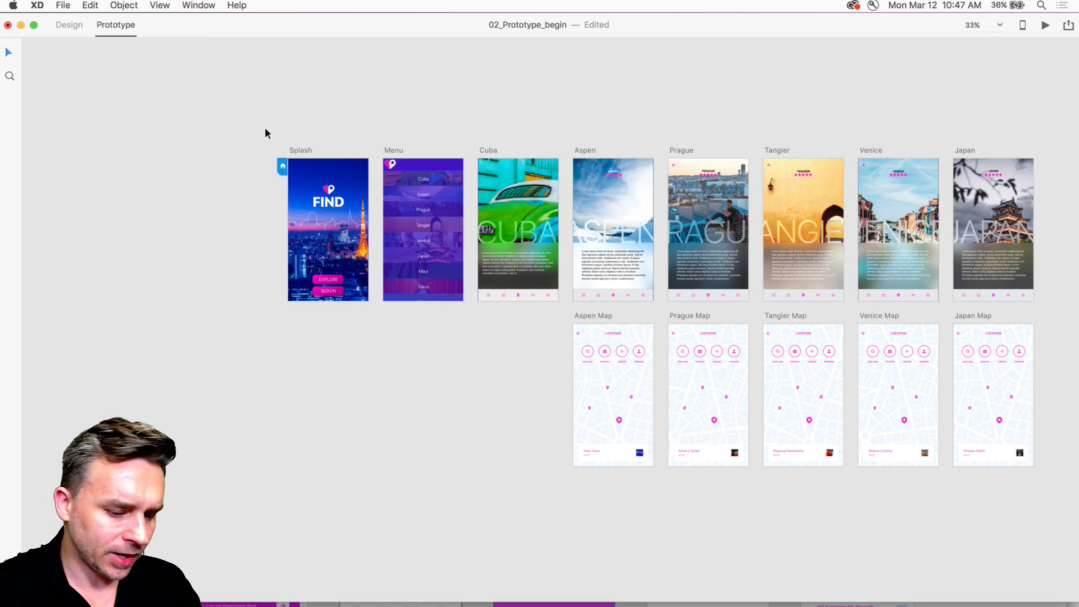
pyautogui.press('super+equal')
pyautogui.hscroll(-10, 272, 200)
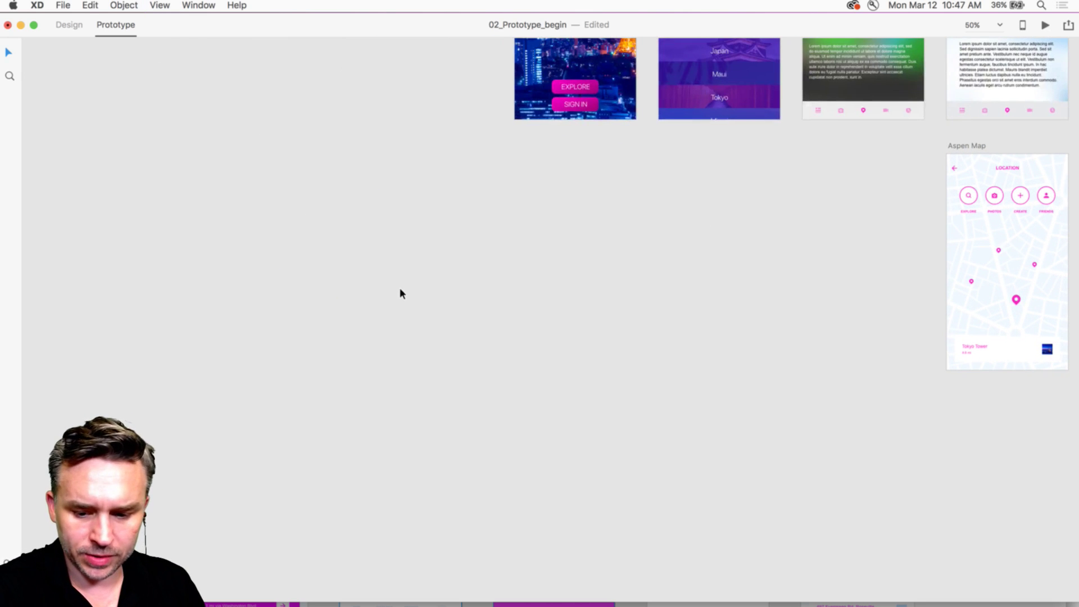
pyautogui.scroll(10, 400, 293)
pyautogui.hscroll(3, 400, 293)
pyautogui.moveTo(486, 424); pyautogui.dragTo(221, 402)
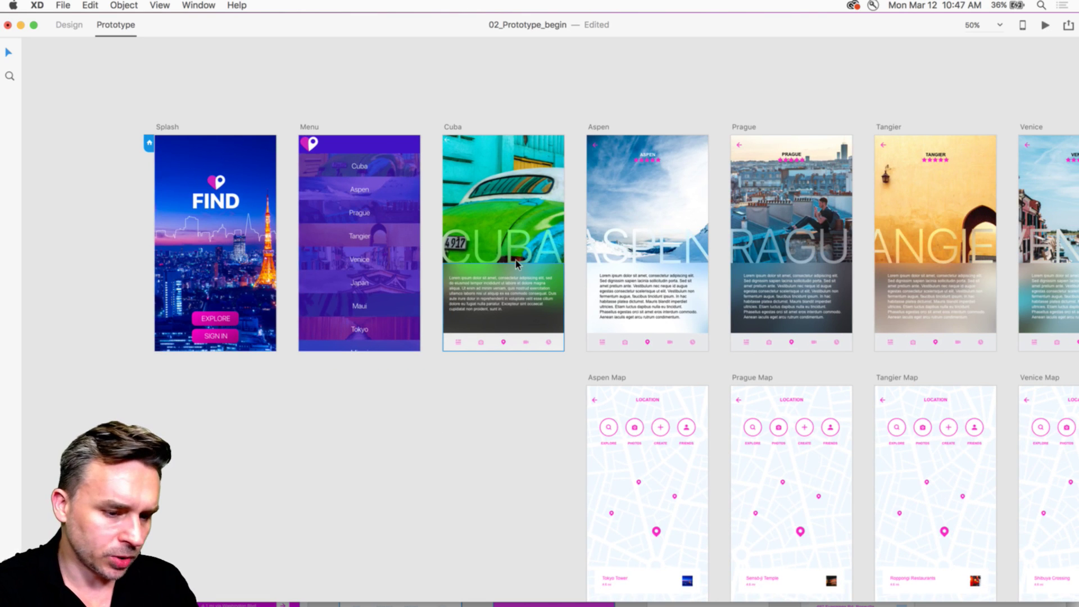
pyautogui.press('super+equal')
pyautogui.moveTo(526, 321); pyautogui.dragTo(572, 353)
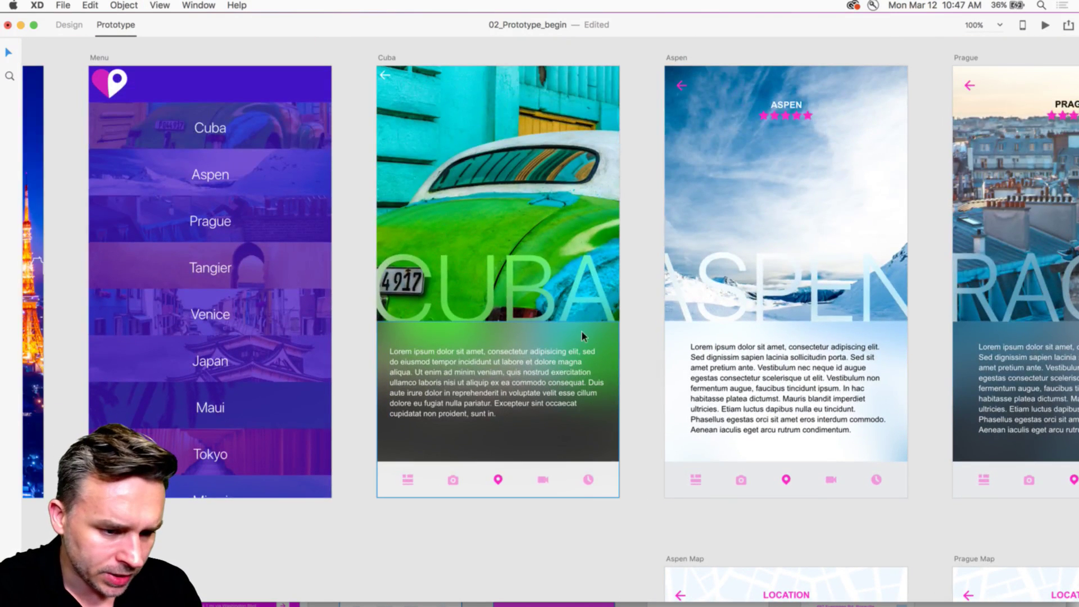
# Step: Inspect the Background Blur settings of the panel behind the Aspen artboard's description text in Design mode, then deselect it
pyautogui.click(734, 329)
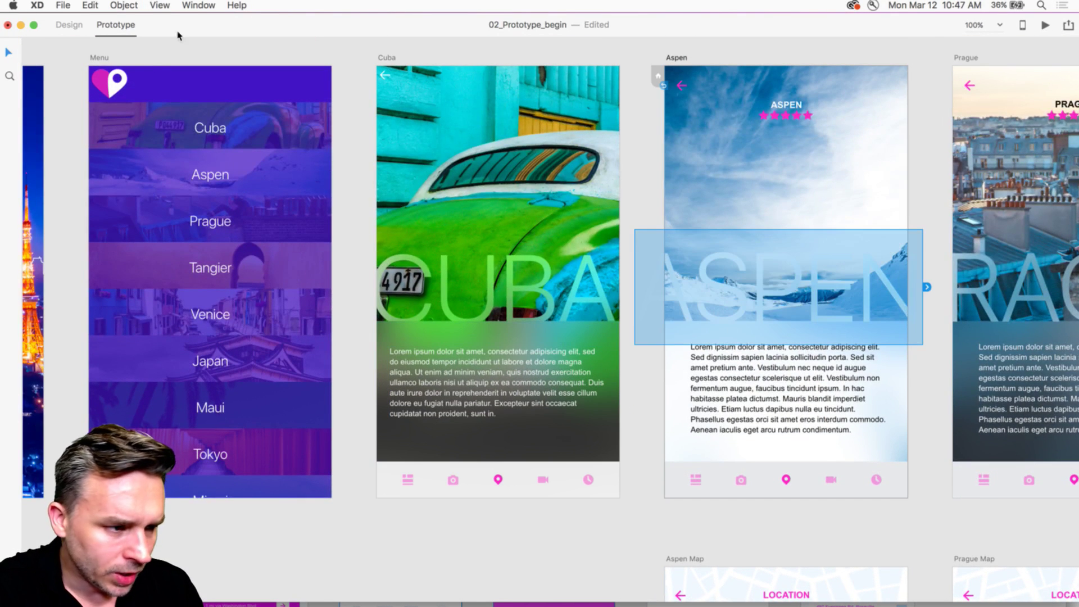
pyautogui.click(71, 29)
pyautogui.click(666, 350)
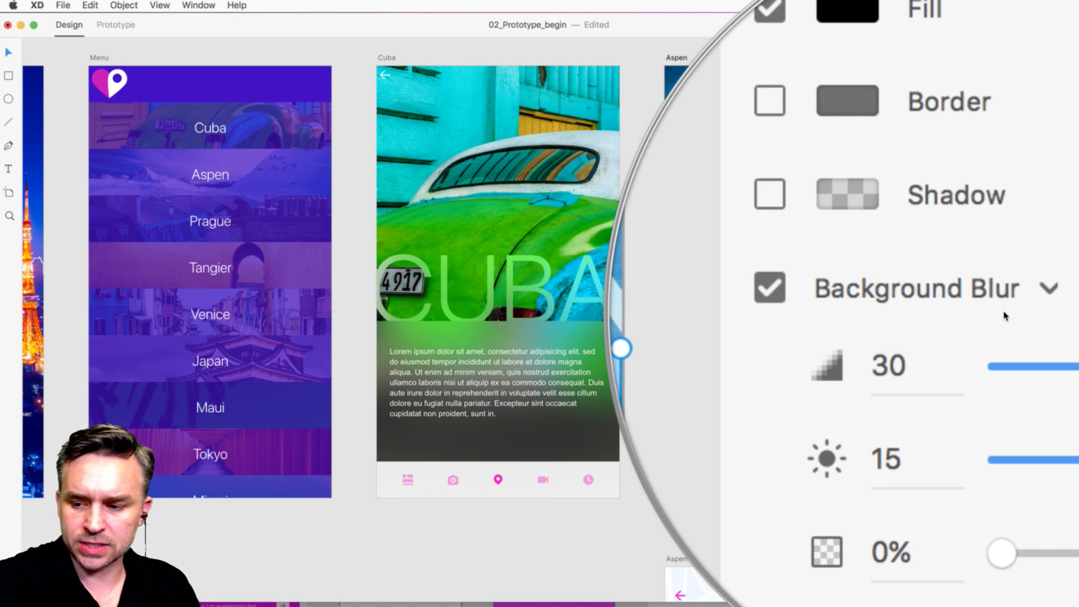
pyautogui.click(322, 44)
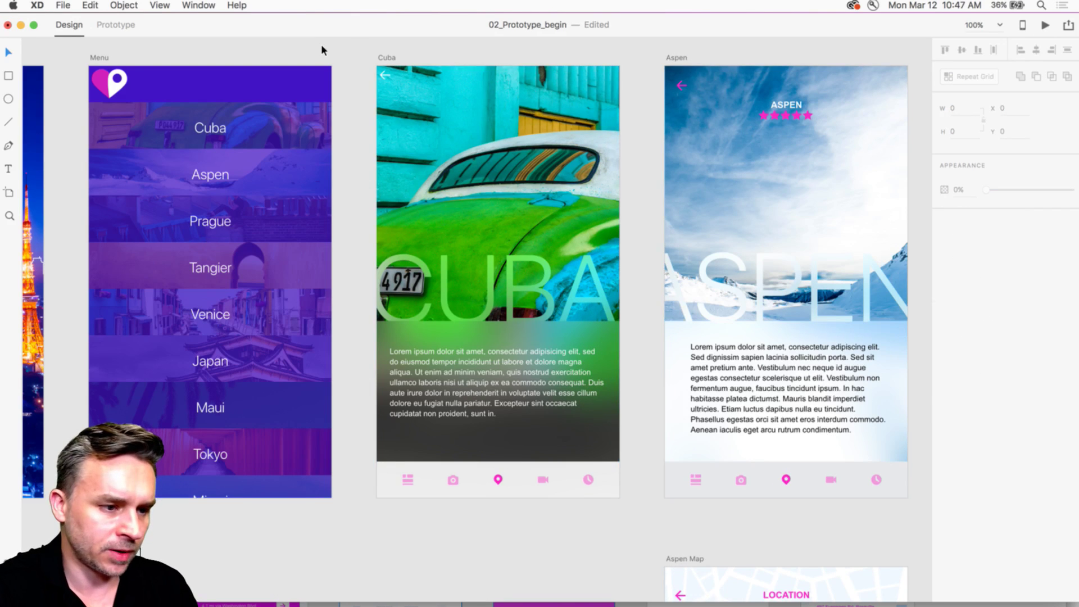
# Step: Return to Prototype mode, open the desktop preview from the Splash screen and place its window beside the Splash artboard
pyautogui.press('super+minus')
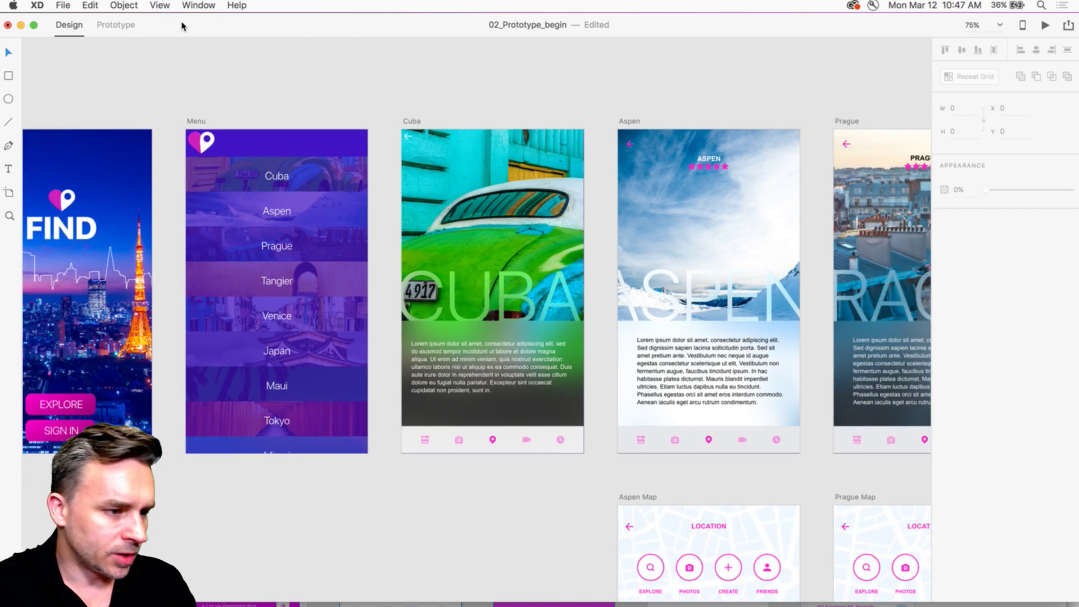
pyautogui.click(116, 25)
pyautogui.moveTo(386, 120); pyautogui.dragTo(554, 137)
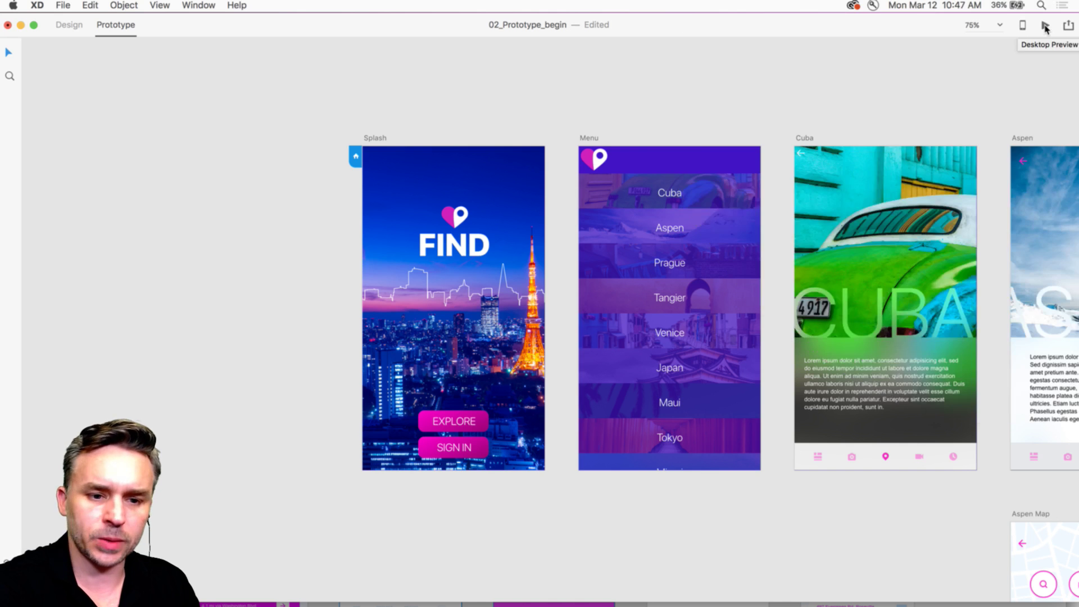
pyautogui.click(1045, 25)
pyautogui.moveTo(549, 70); pyautogui.dragTo(637, 69)
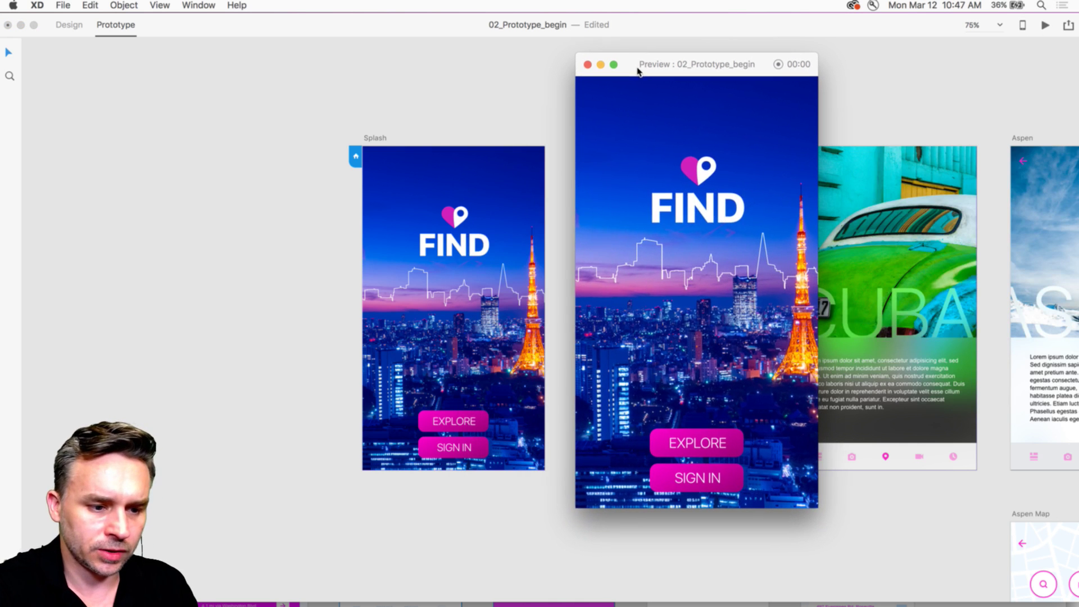
# Step: Test the EXPLORE button, the heart logo on the Menu screen and the Cuba row in the preview
pyautogui.click(701, 446)
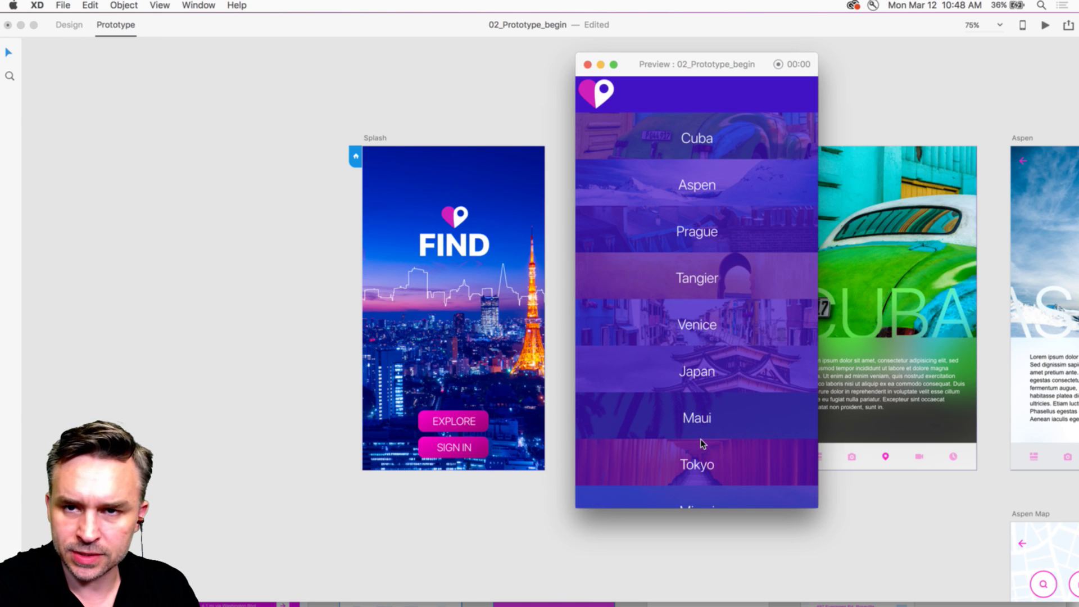
pyautogui.click(599, 94)
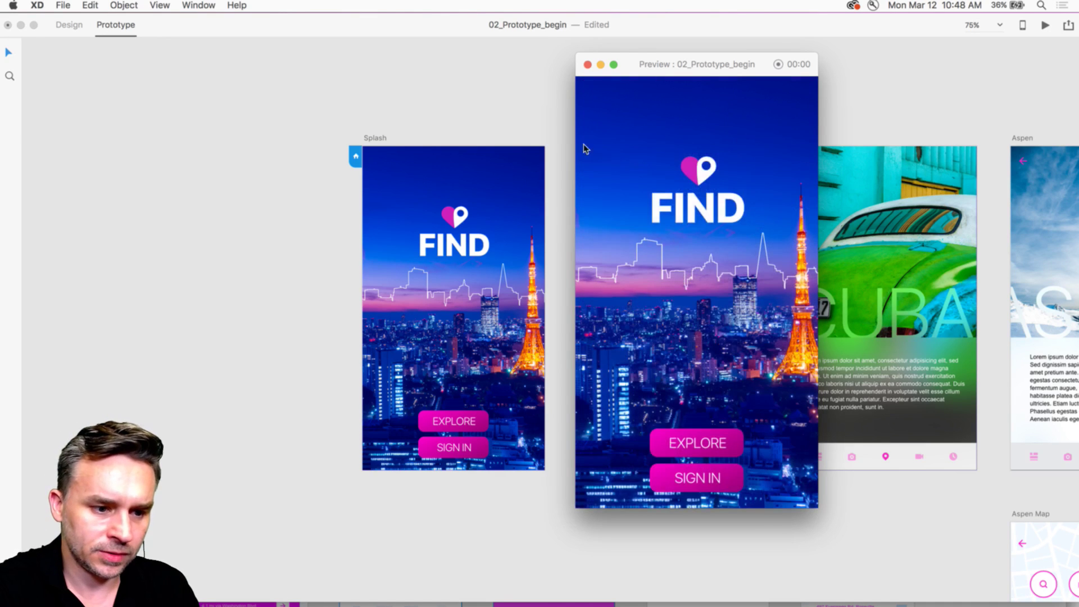
pyautogui.click(674, 454)
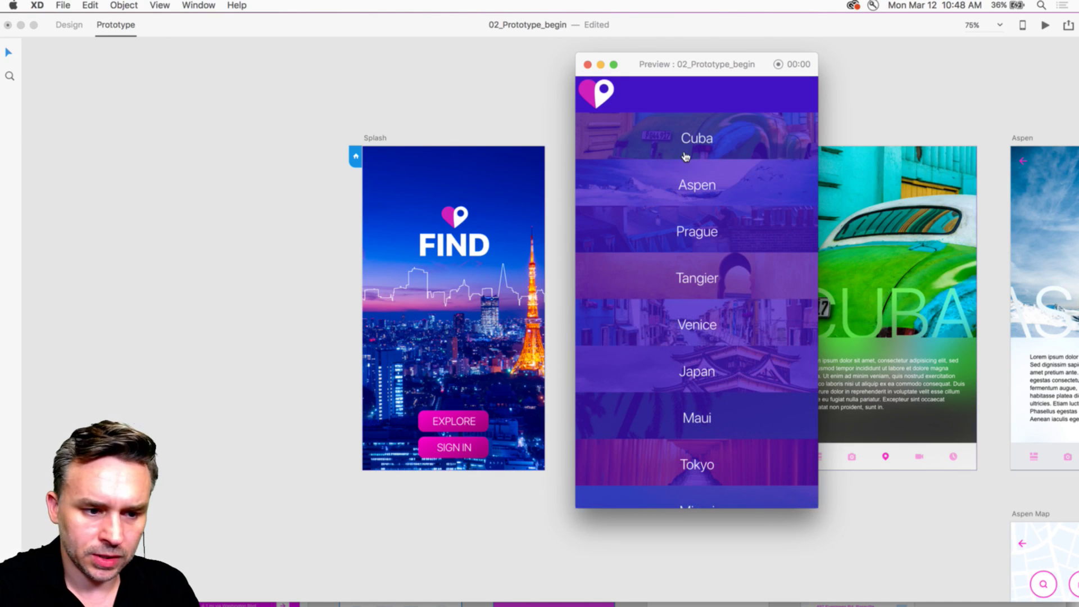
pyautogui.click(732, 140)
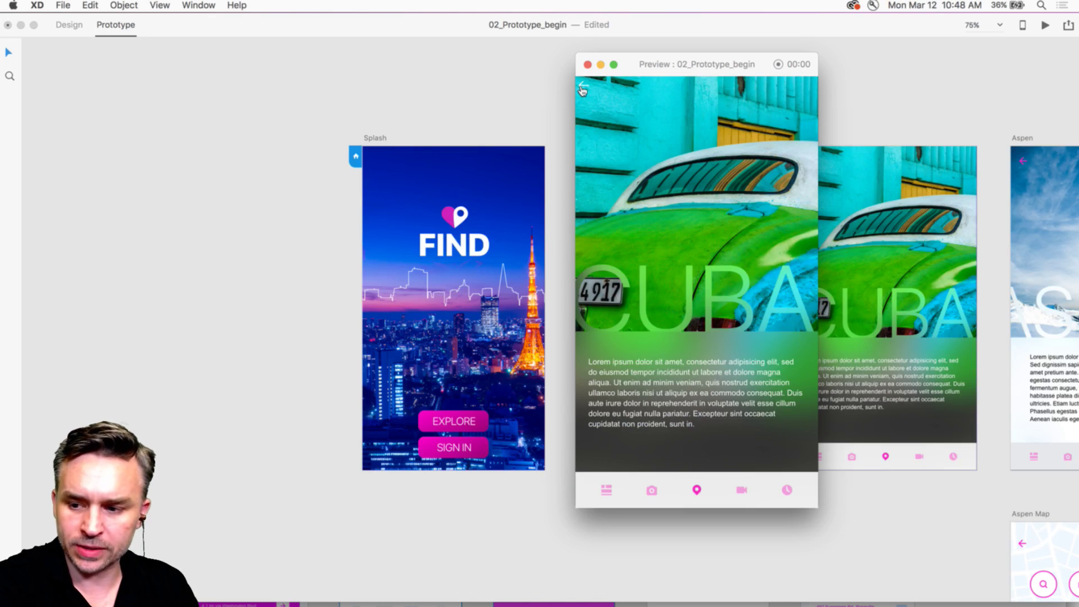
# Step: Test the Cuba screen's back arrow in the preview, then close the preview and the 02_Prototype_begin document
pyautogui.click(582, 88)
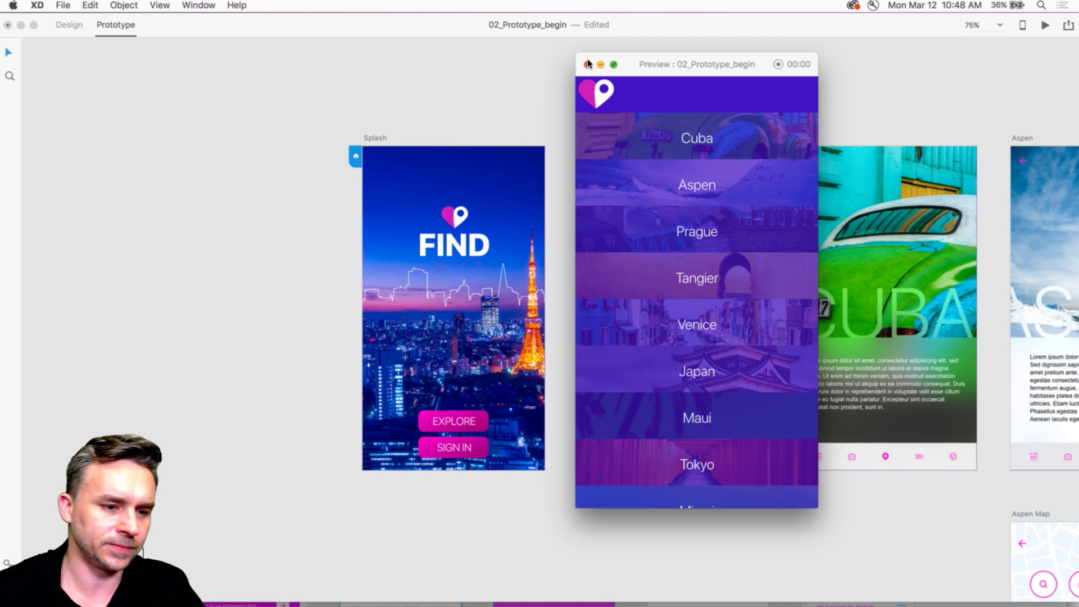
pyautogui.click(587, 64)
pyautogui.click(7, 25)
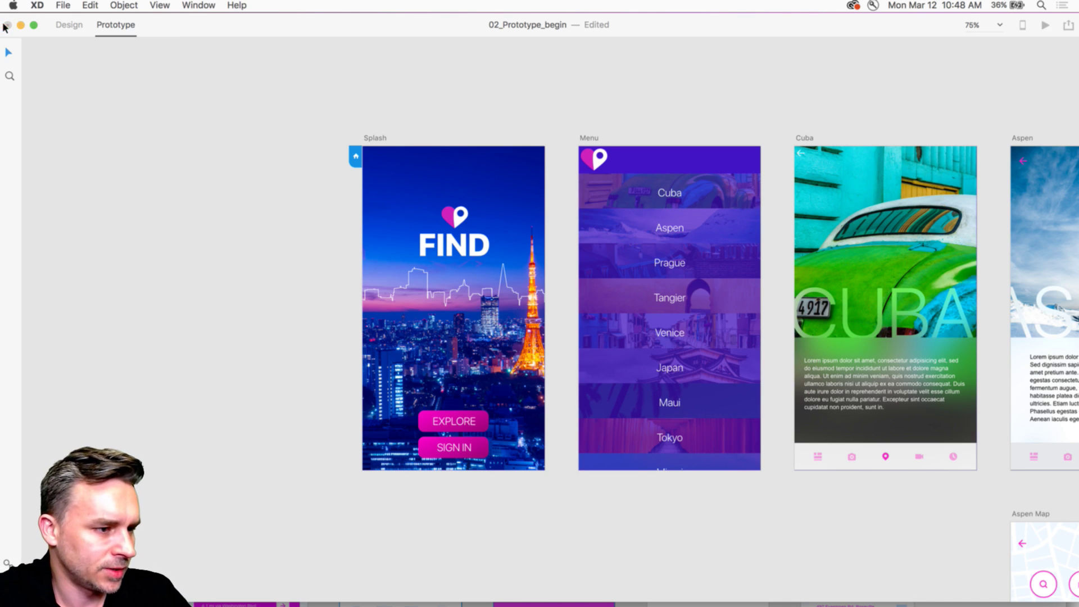
pyautogui.click(646, 104)
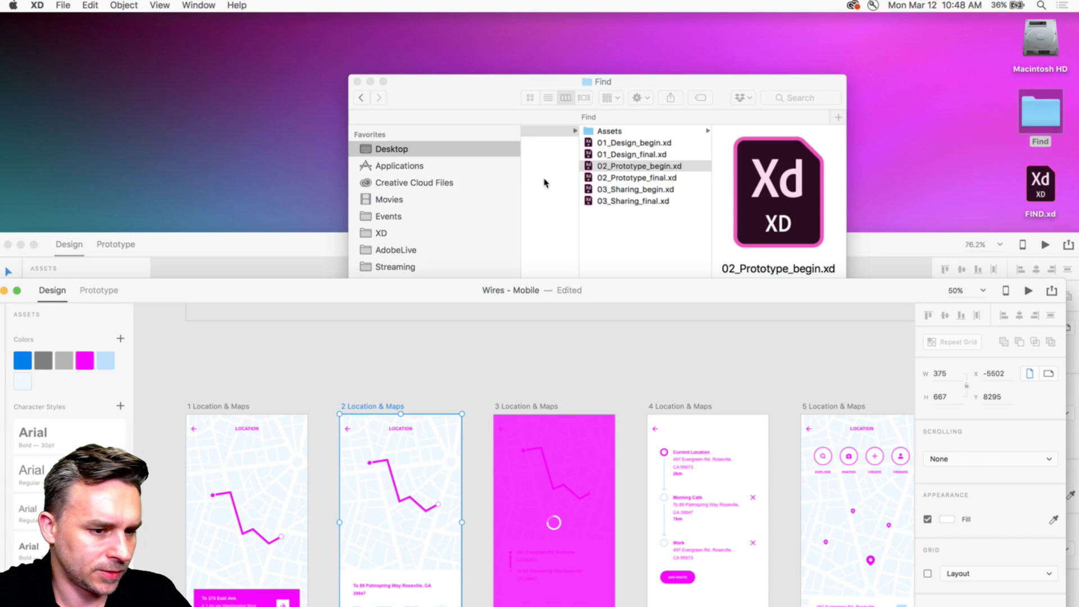
# Step: Open 03_Sharing_begin.xd from the Find folder in Finder and move its window up beneath the menu bar
pyautogui.click(544, 180)
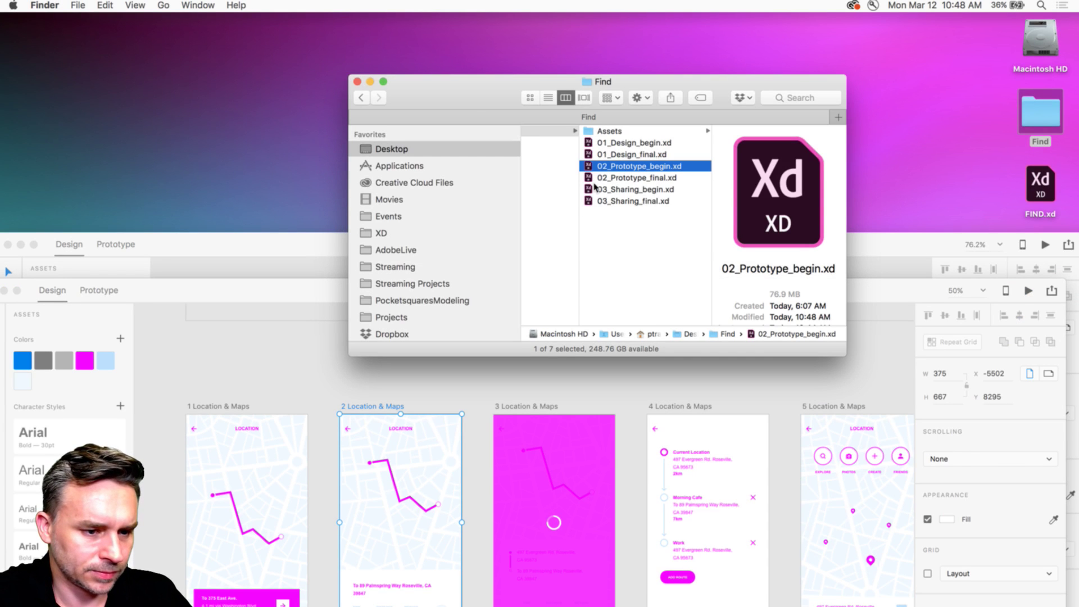
pyautogui.doubleClick(594, 191)
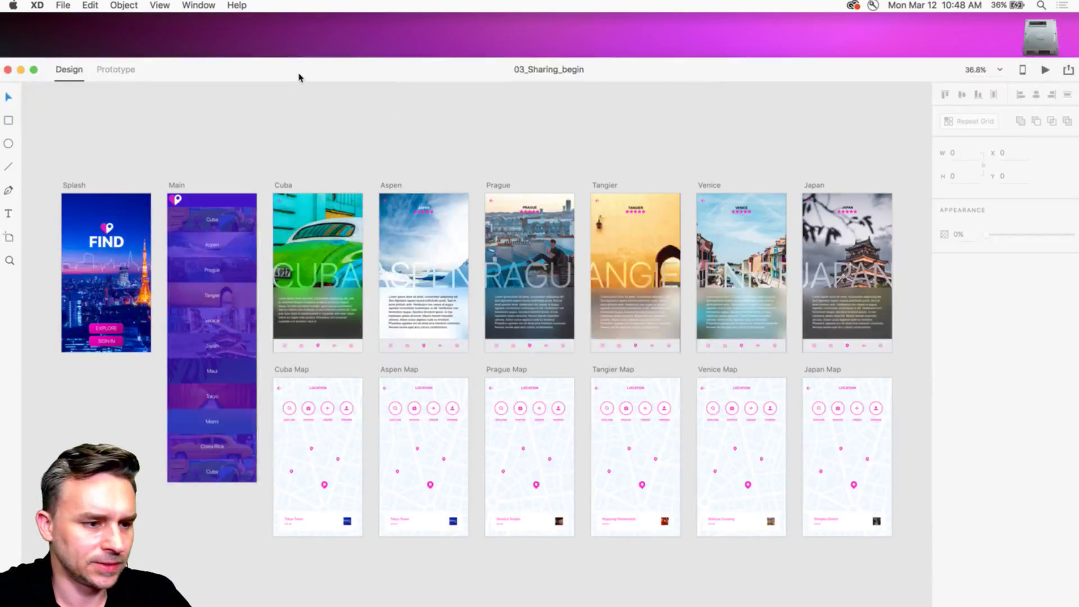
pyautogui.moveTo(298, 75); pyautogui.dragTo(298, 34)
# Step: Switch to Prototype mode and examine the existing links between the Splash, Main, destination and map artboards
pyautogui.click(115, 31)
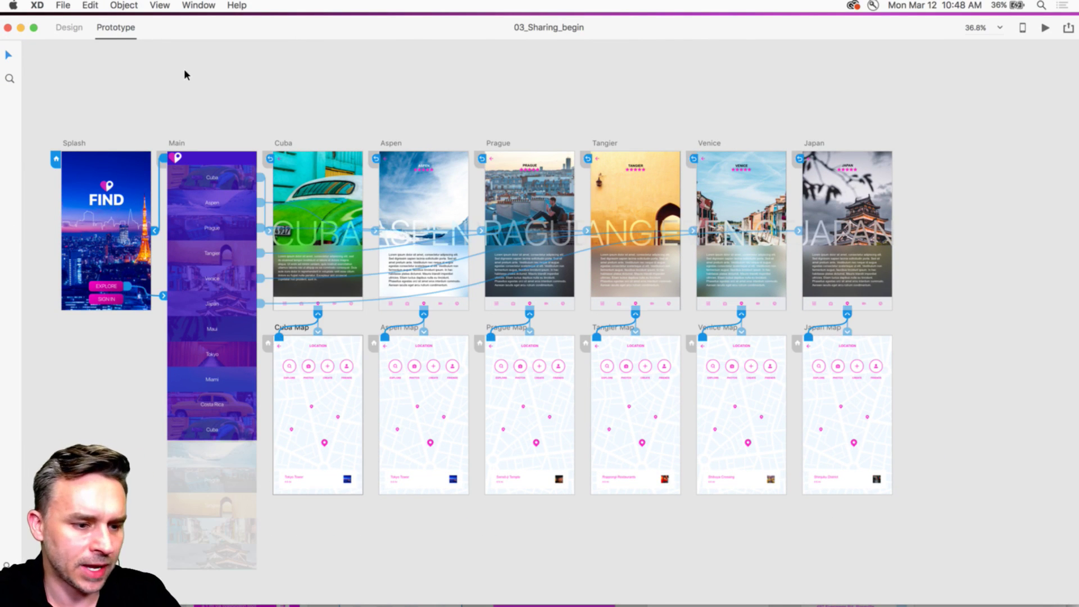
pyautogui.hscroll(-5, 248, 76)
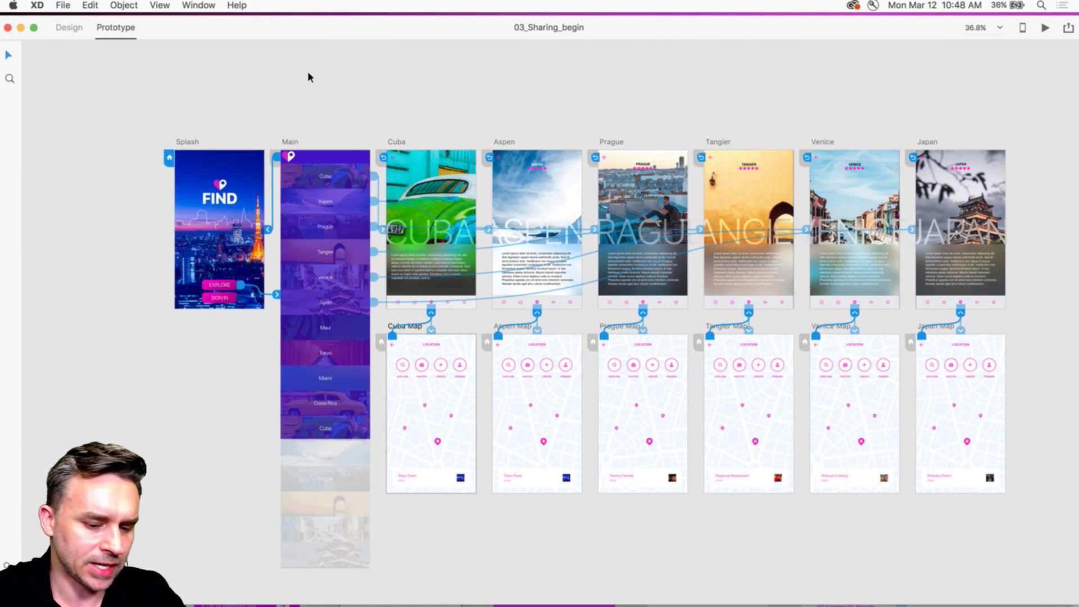
pyautogui.press('super+equal')
pyautogui.press('super+equal')
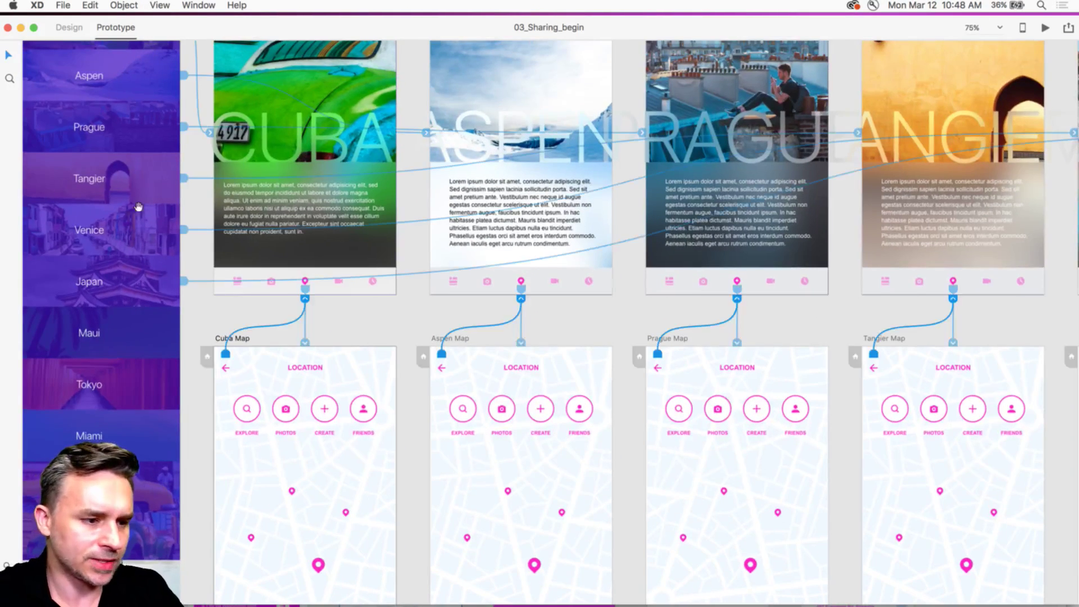
pyautogui.hscroll(-10, 365, 83)
pyautogui.scroll(5, 365, 83)
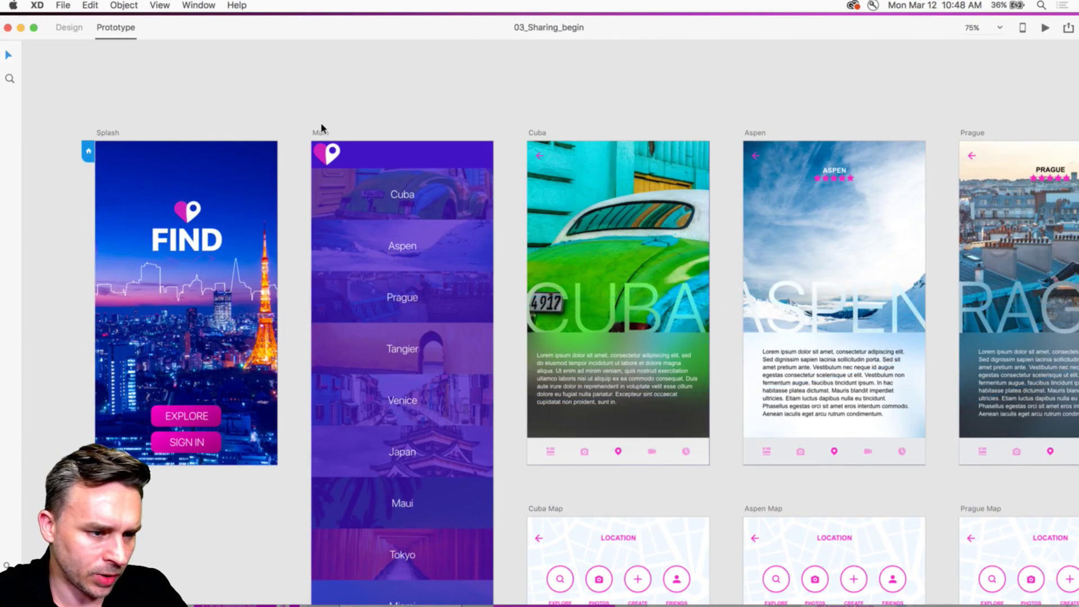
# Step: Extend the Main artboard downward to a height of 1223 in Design mode, then deselect it
pyautogui.click(321, 133)
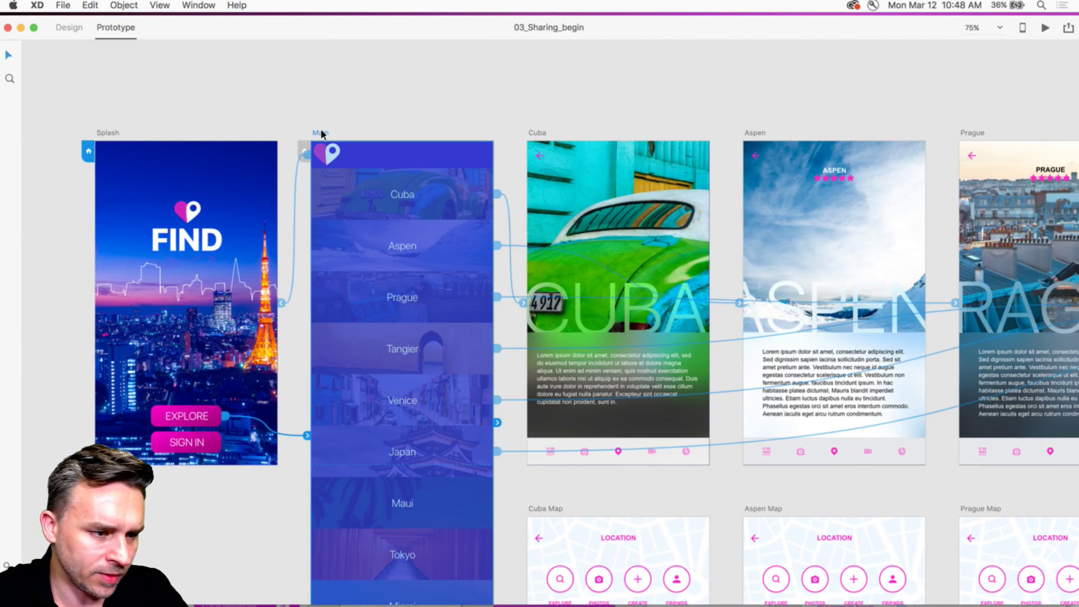
pyautogui.click(59, 29)
pyautogui.scroll(-5, 335, 496)
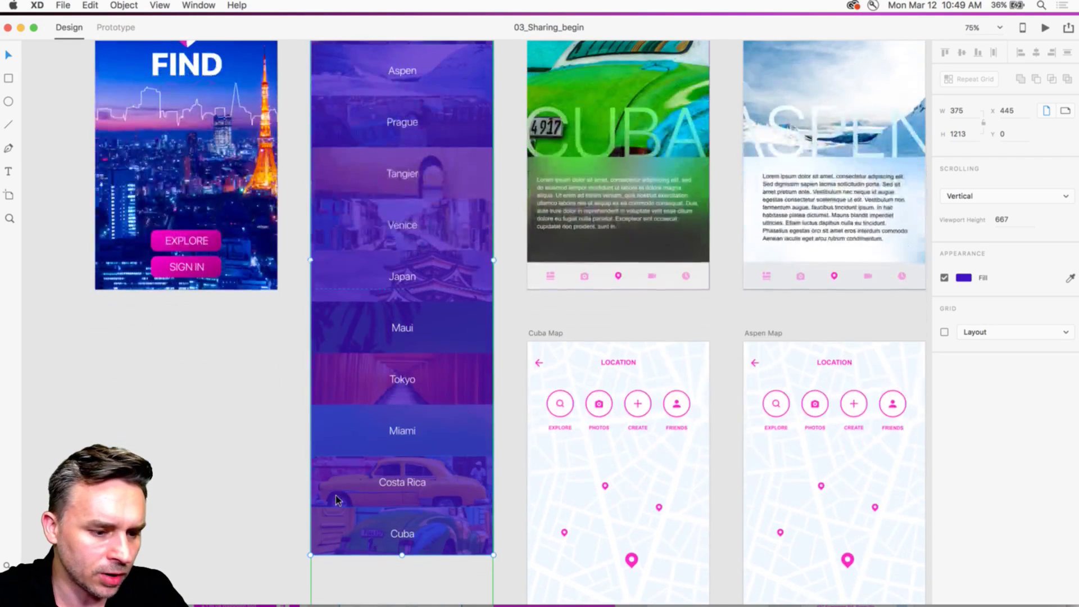
pyautogui.scroll(1, 335, 496)
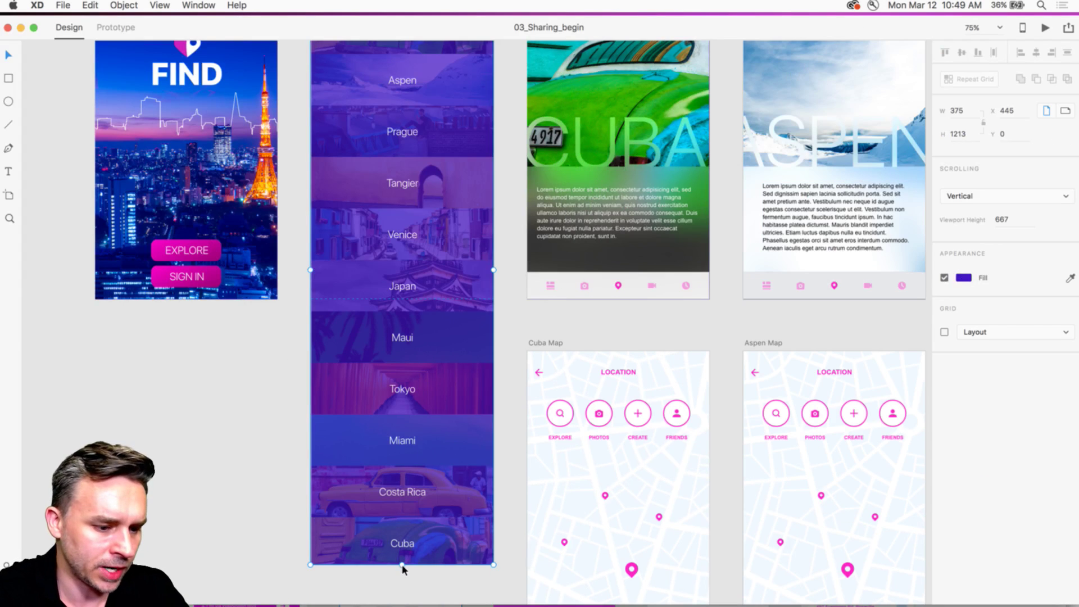
pyautogui.moveTo(401, 566); pyautogui.dragTo(415, 246)
pyautogui.moveTo(406, 533); pyautogui.dragTo(402, 569)
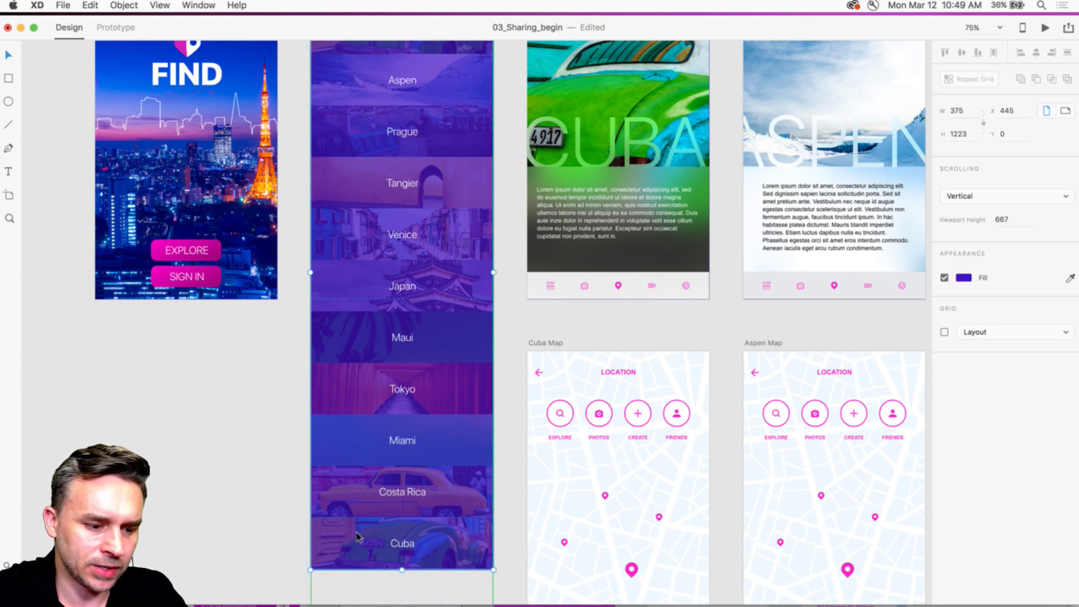
pyautogui.click(226, 471)
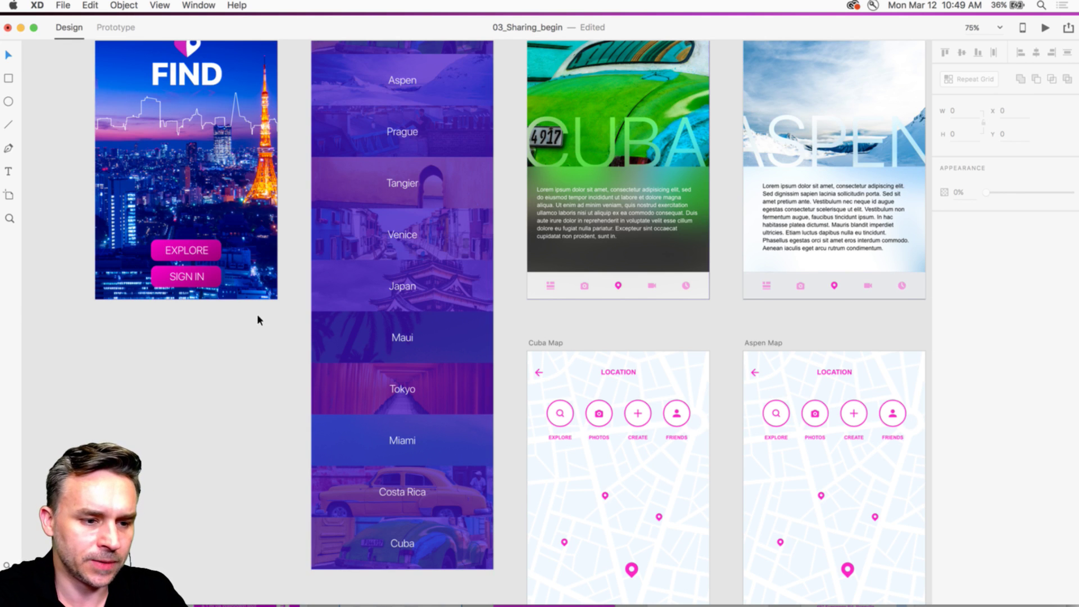
# Step: Open the desktop preview and test the Splash screen's EXPLORE button and the vertical scrolling of the Main screen
pyautogui.scroll(-10, 390, 102)
pyautogui.scroll(12, 390, 101)
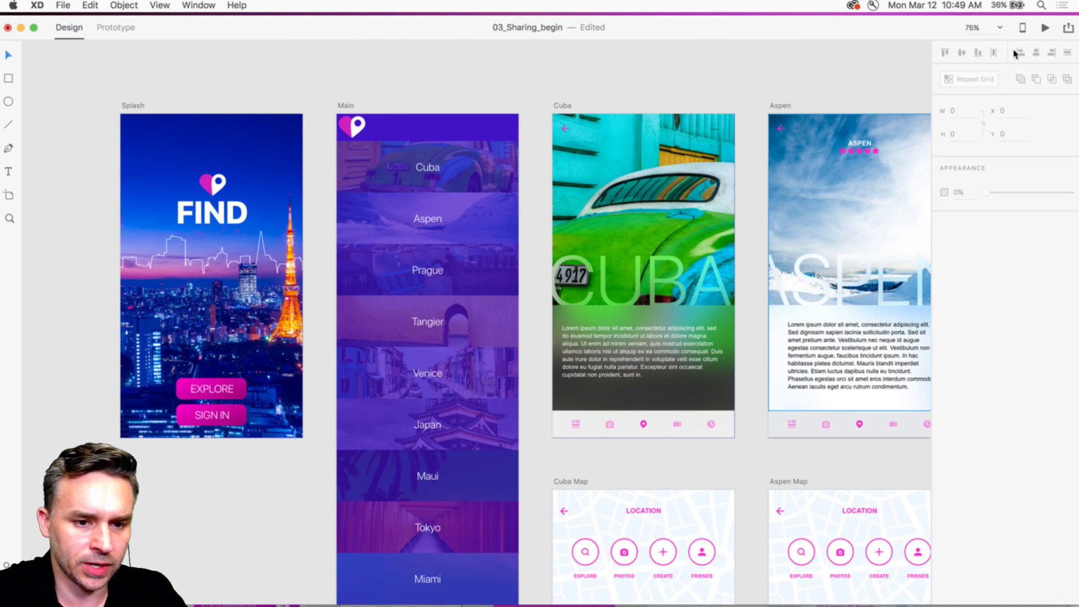
pyautogui.click(1045, 27)
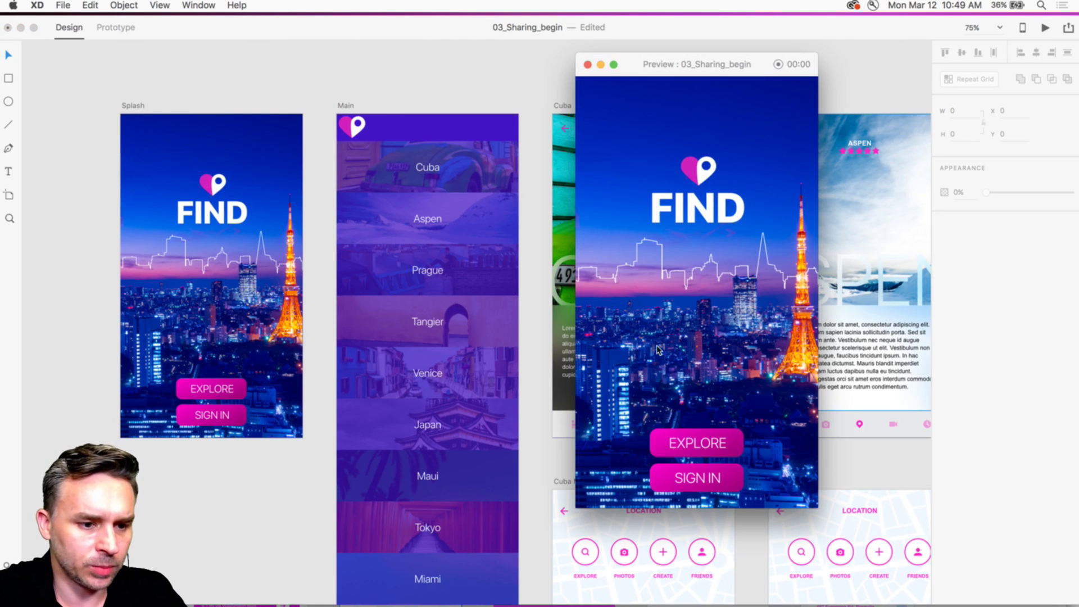
pyautogui.click(674, 444)
pyautogui.scroll(-6, 688, 197)
pyautogui.scroll(8, 685, 201)
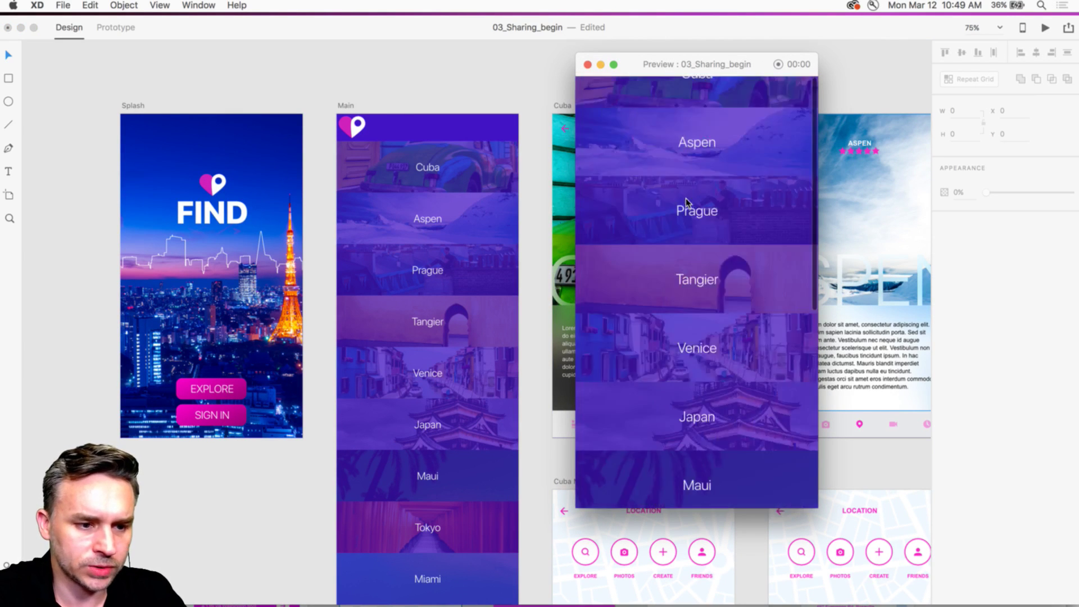
# Step: Test the Cuba row, its location pin and the back arrow in the preview, then close the preview window
pyautogui.click(686, 168)
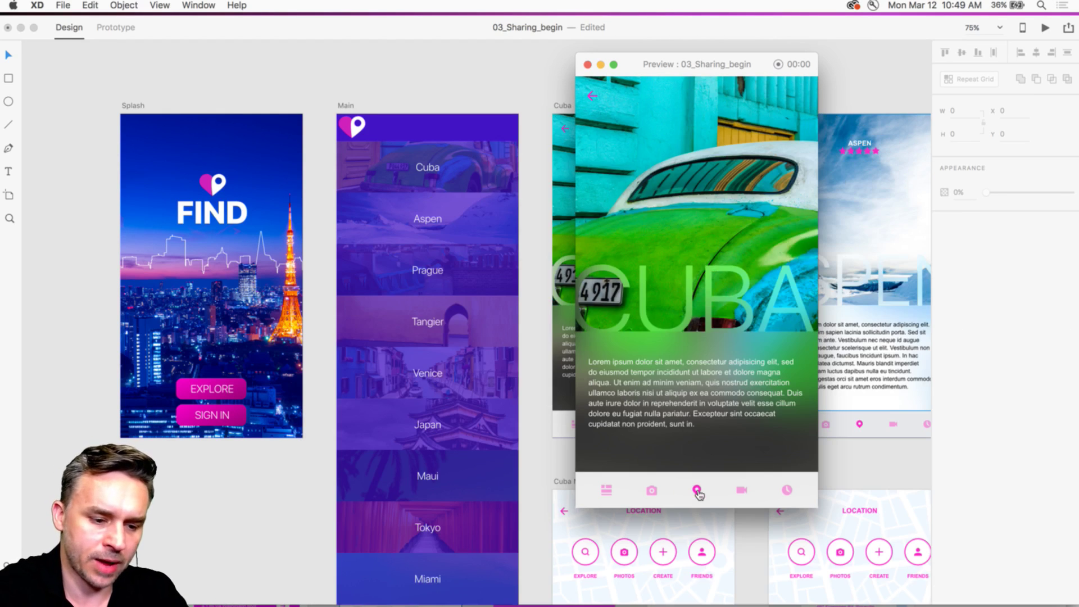
pyautogui.click(696, 491)
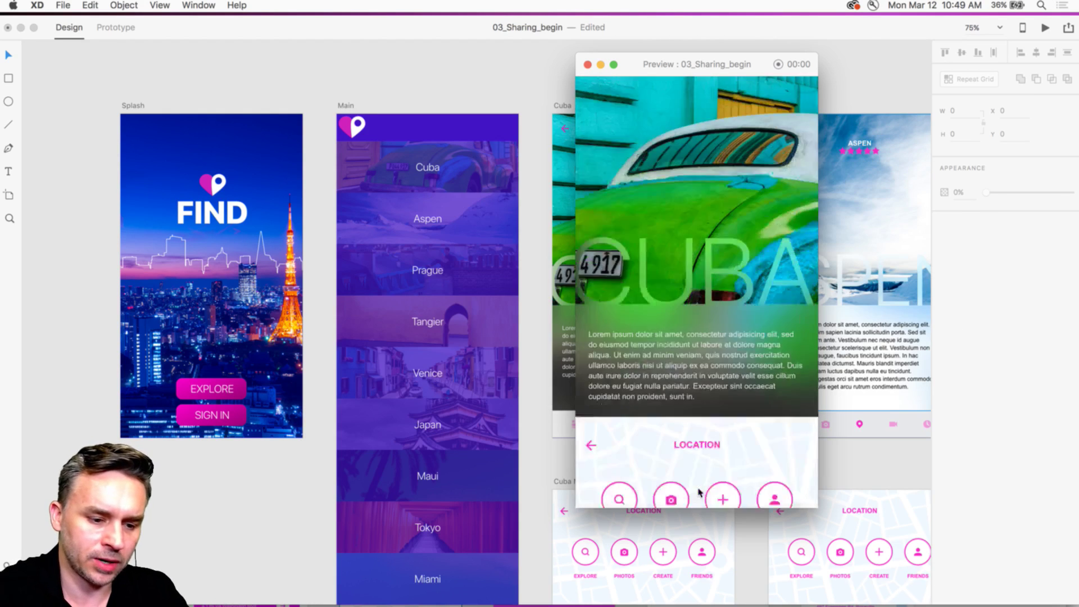
pyautogui.click(588, 110)
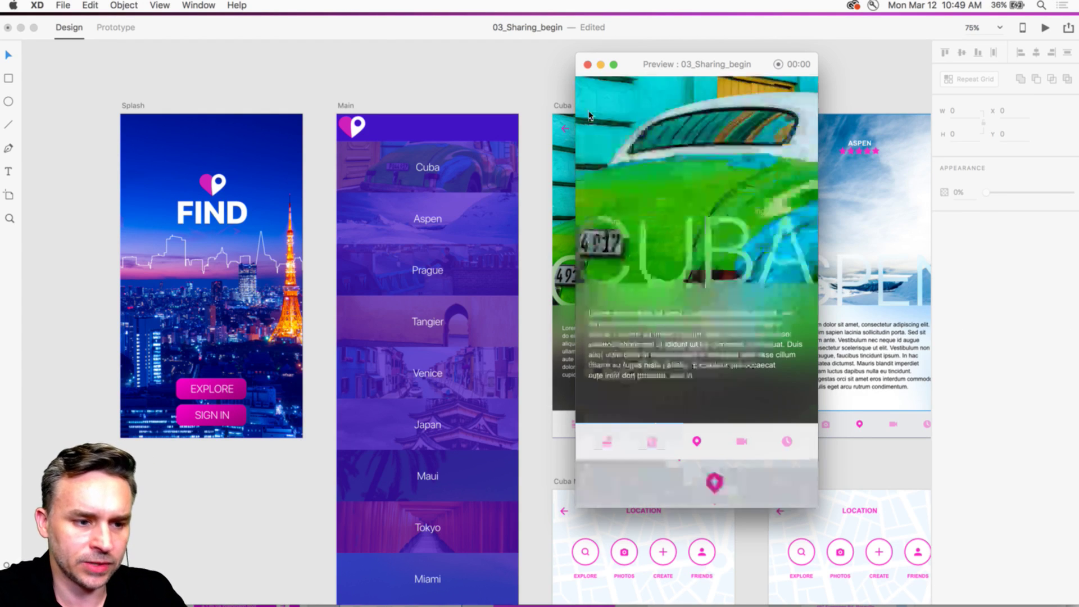
pyautogui.click(590, 100)
pyautogui.moveTo(643, 63); pyautogui.dragTo(572, 63)
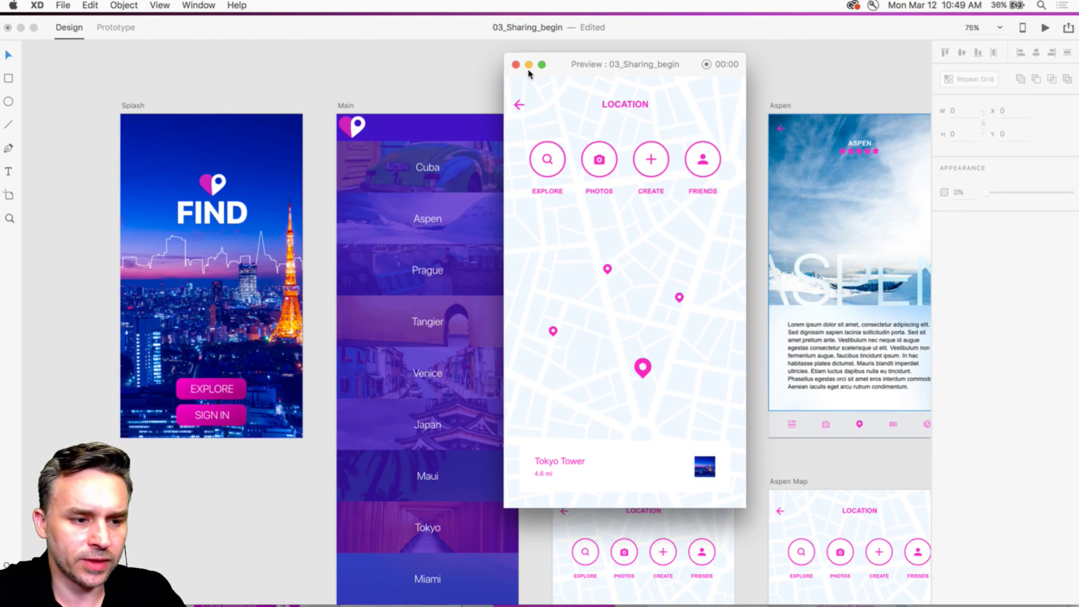
pyautogui.click(515, 65)
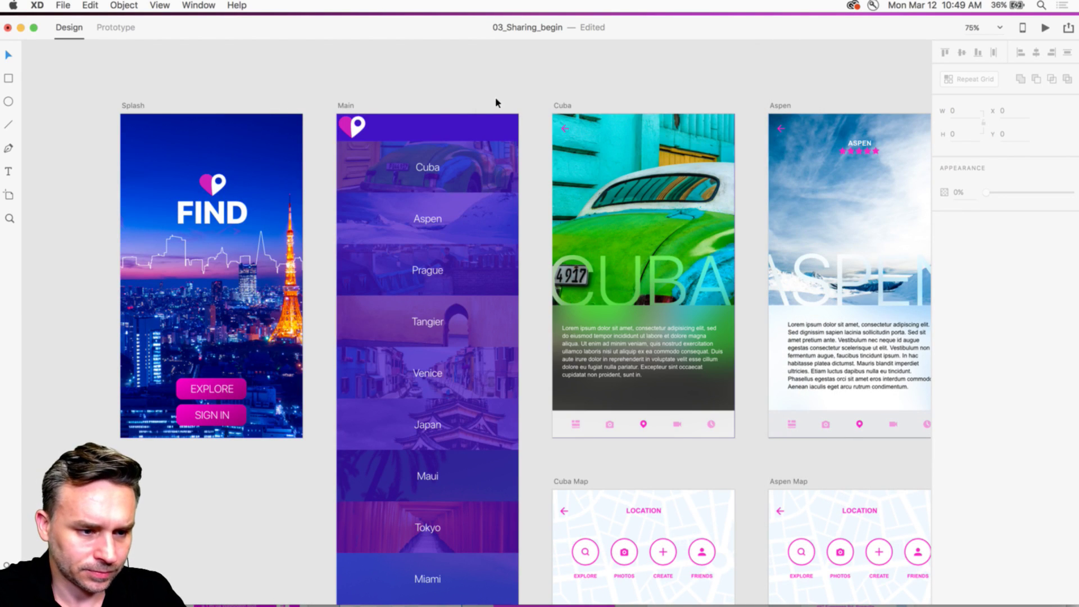
pyautogui.click(564, 128)
pyautogui.click(690, 50)
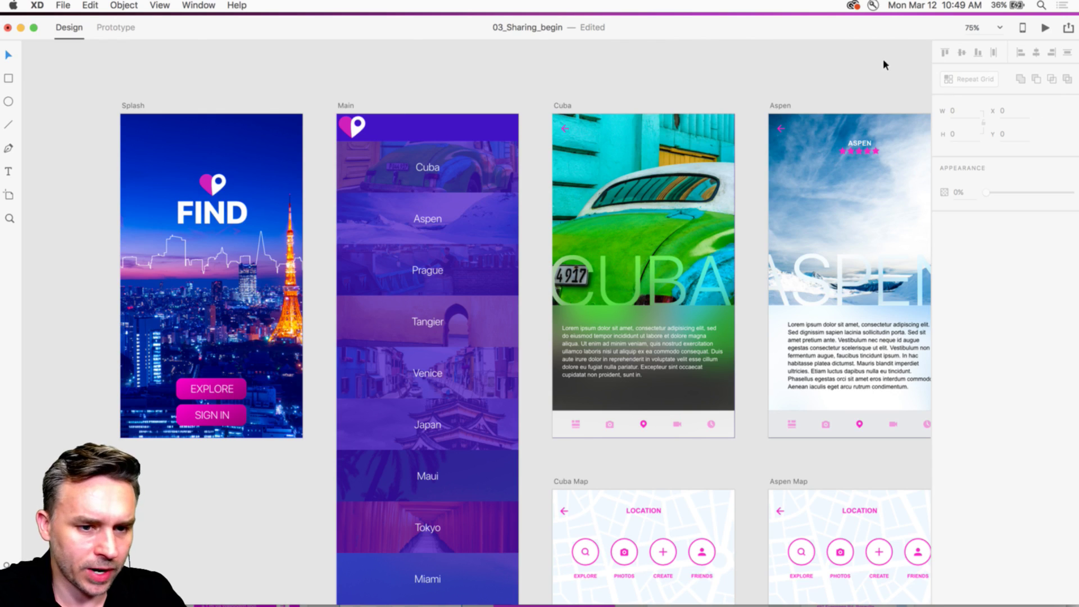
# Step: Publish the prototype with the title FIND and create its public link
pyautogui.click(1068, 28)
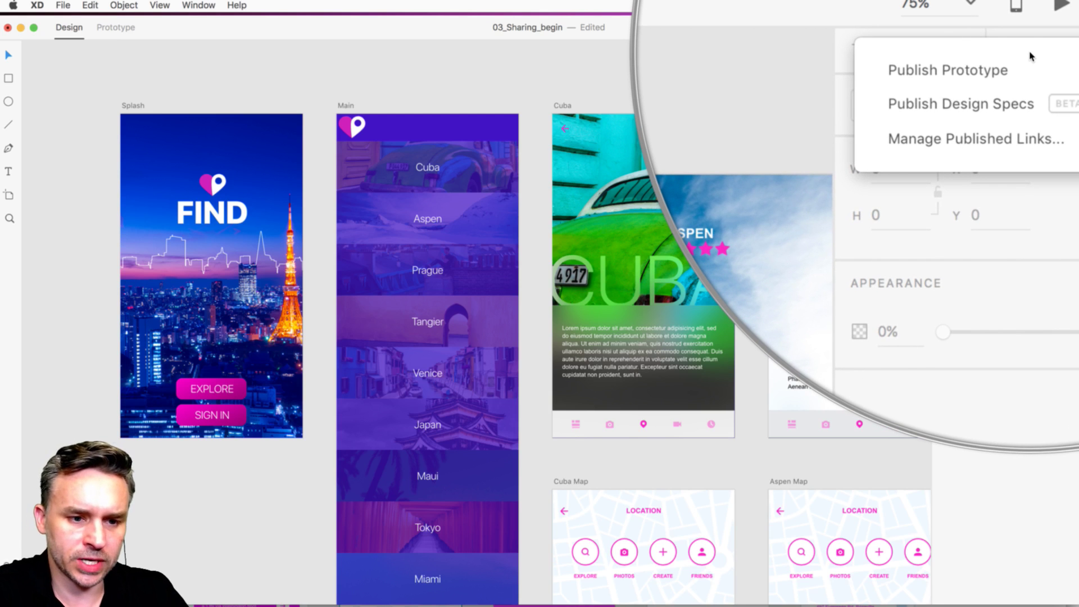
pyautogui.click(1020, 62)
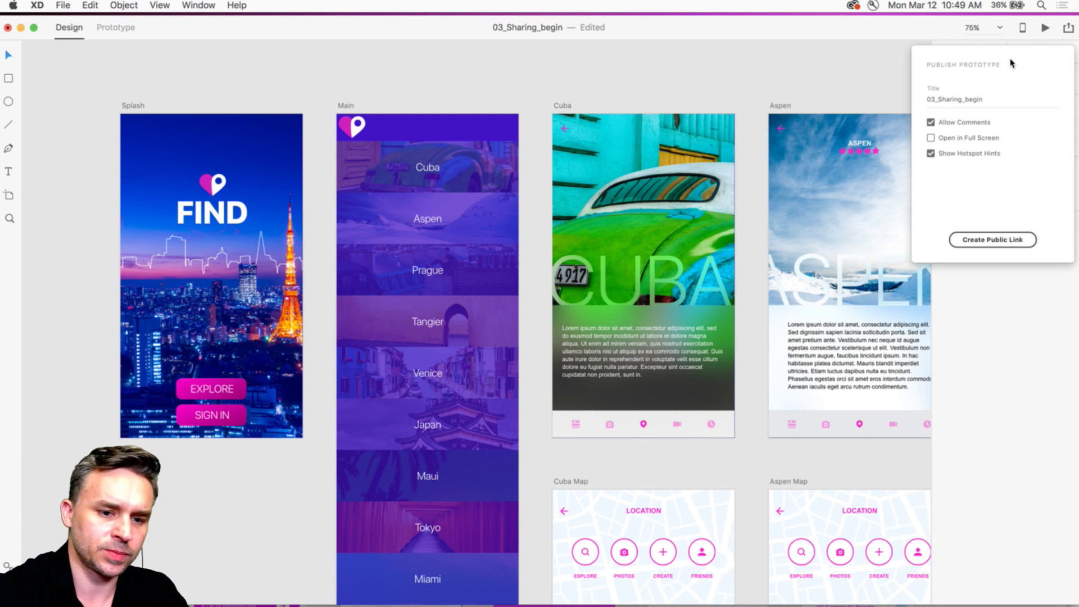
pyautogui.doubleClick(977, 105)
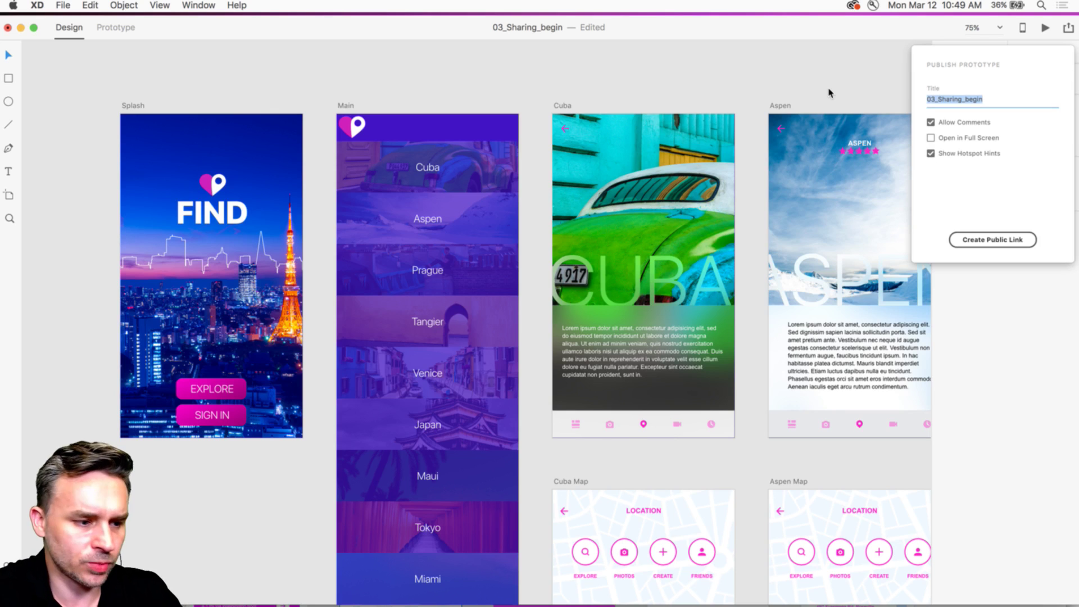
pyautogui.write('FIND')
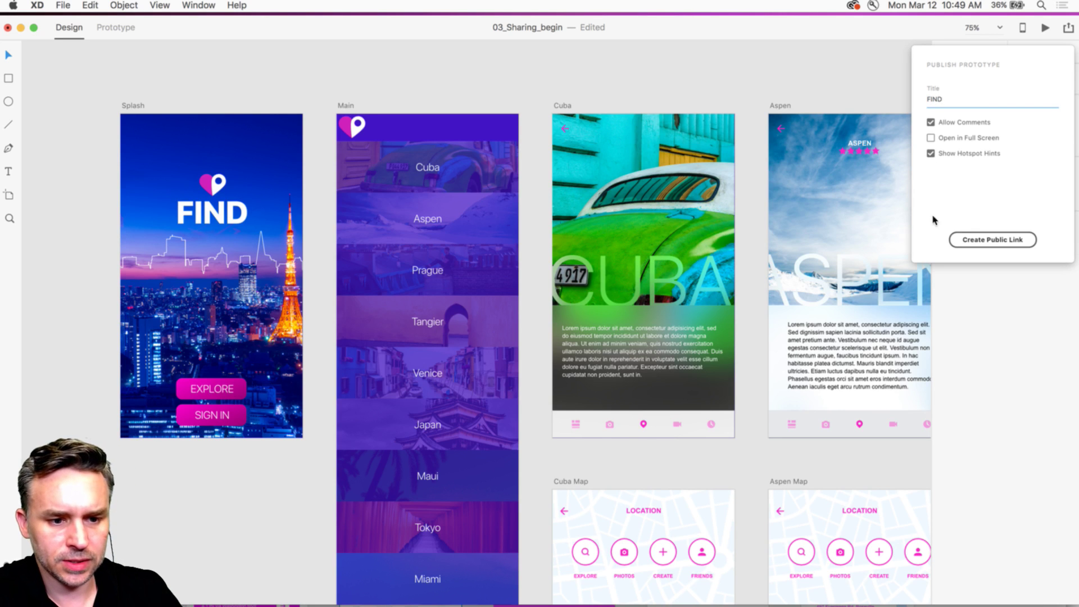
pyautogui.click(982, 240)
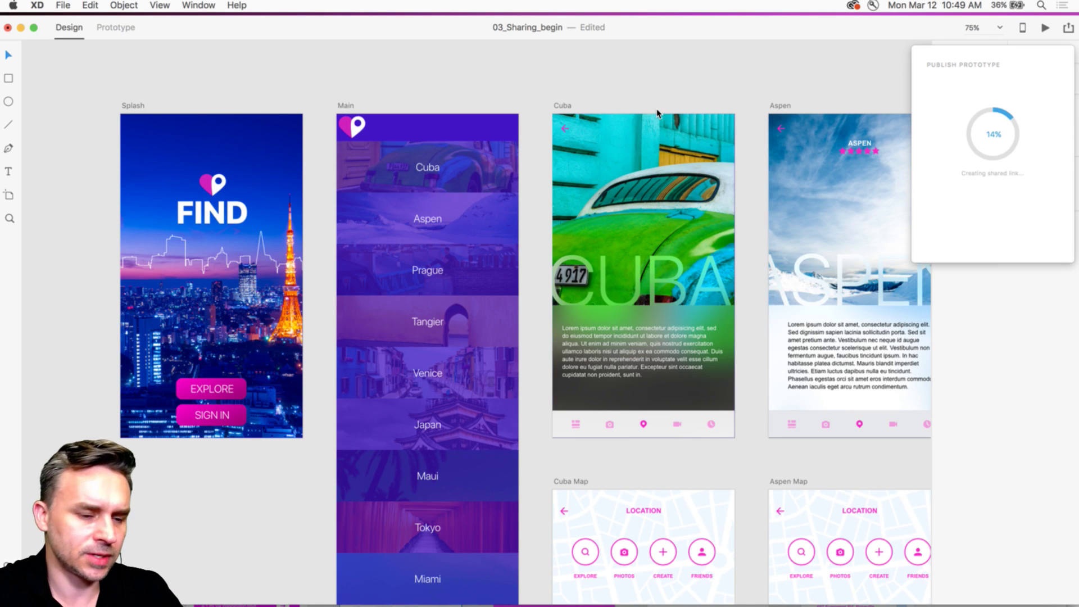
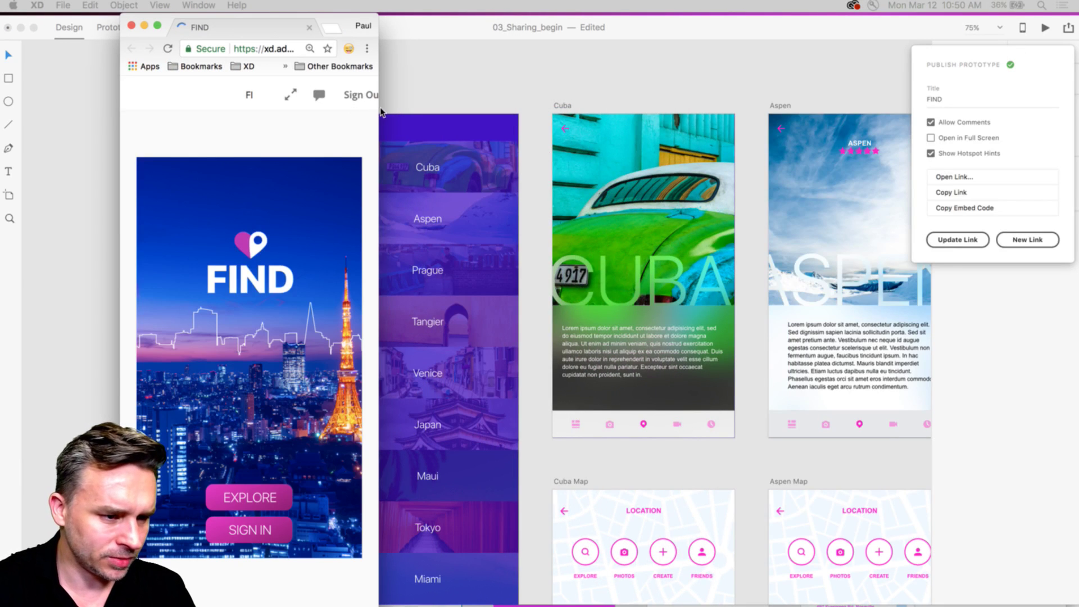
# Step: Widen the Chrome window showing the published FIND prototype and select its web address
pyautogui.moveTo(378, 111); pyautogui.dragTo(913, 93)
pyautogui.click(664, 54)
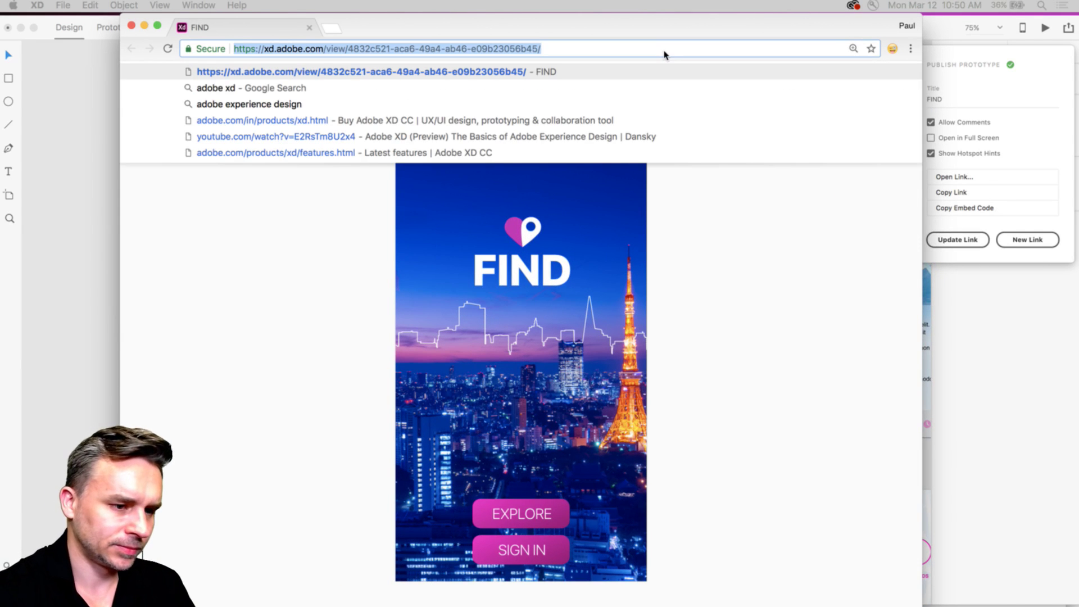
pyautogui.click(256, 280)
pyautogui.click(607, 59)
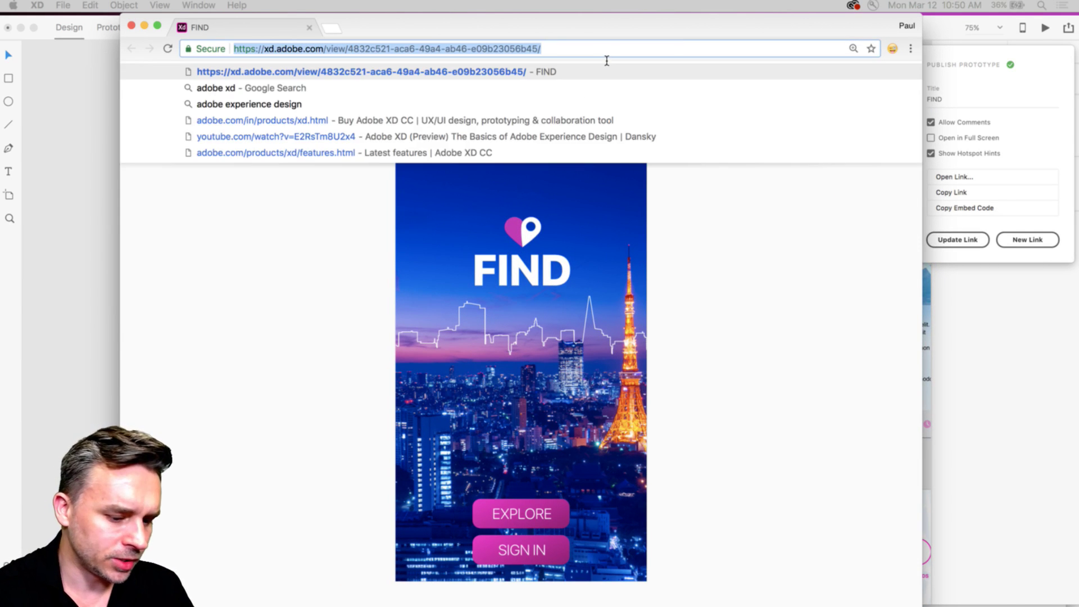
pyautogui.press('super+Tab')
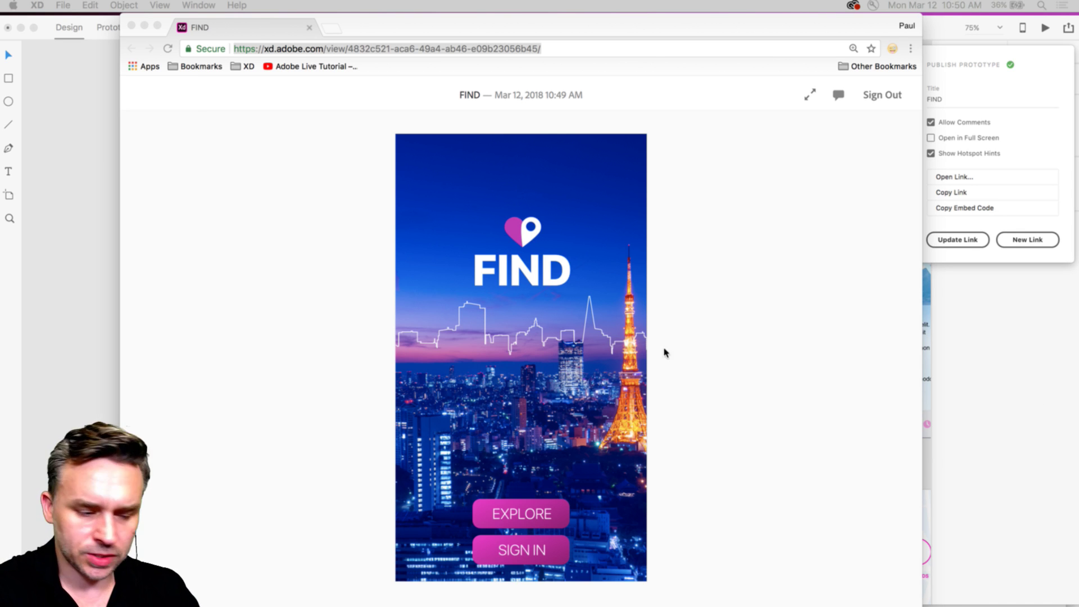
pyautogui.press('super+Tab')
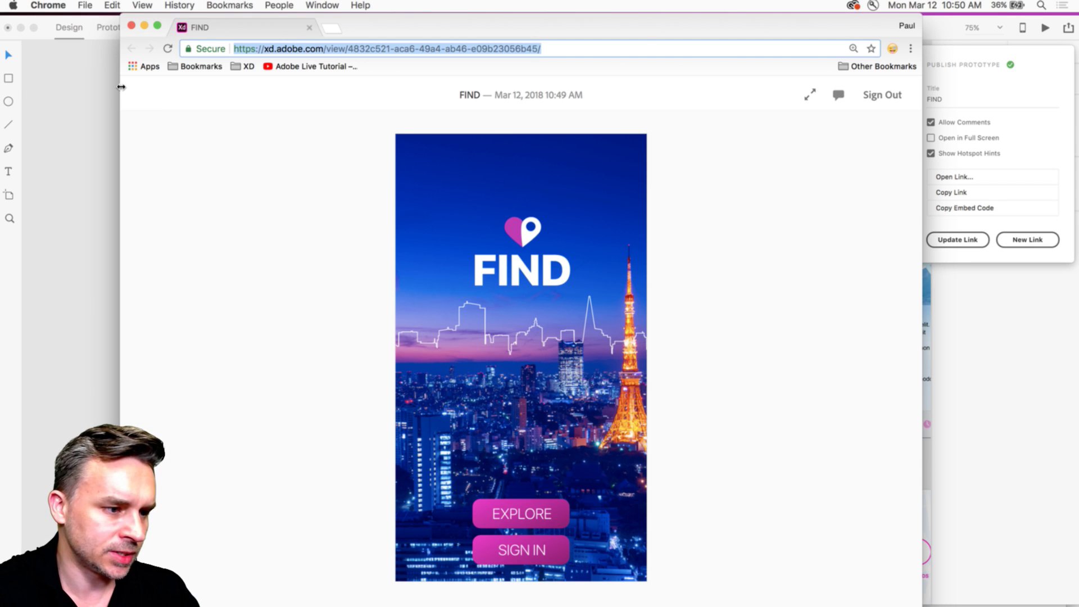
# Step: Stretch the Chrome window on both sides to span the full screen width
pyautogui.moveTo(121, 86); pyautogui.dragTo(1, 86)
pyautogui.click(653, 236)
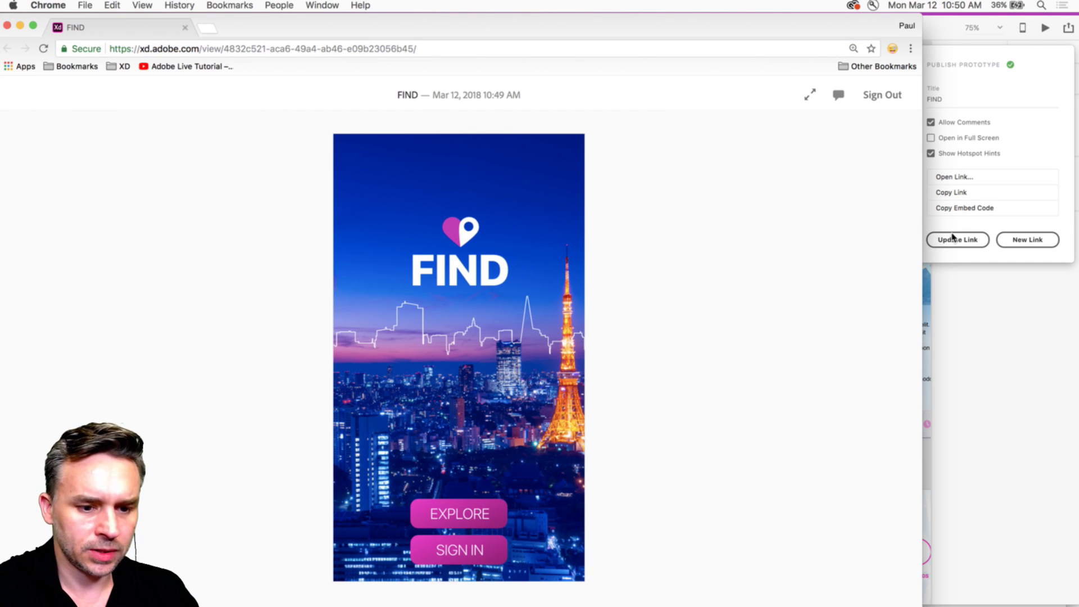
pyautogui.moveTo(922, 231); pyautogui.dragTo(1078, 231)
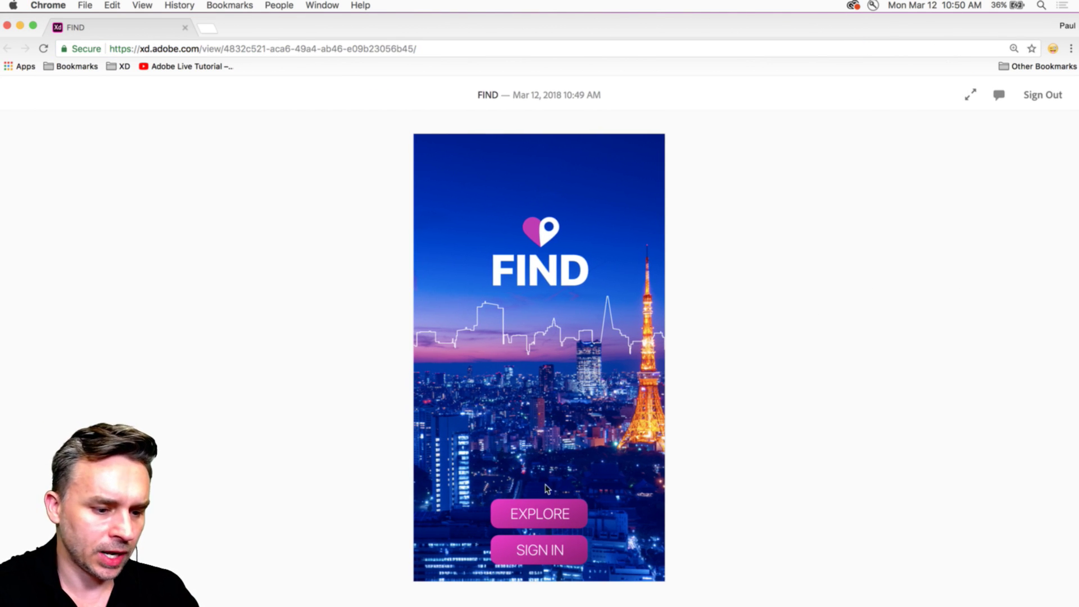
# Step: Enter the destination list through EXPLORE in the shared prototype and look through it down to the last Cuba row
pyautogui.click(534, 510)
pyautogui.scroll(-3, 502, 329)
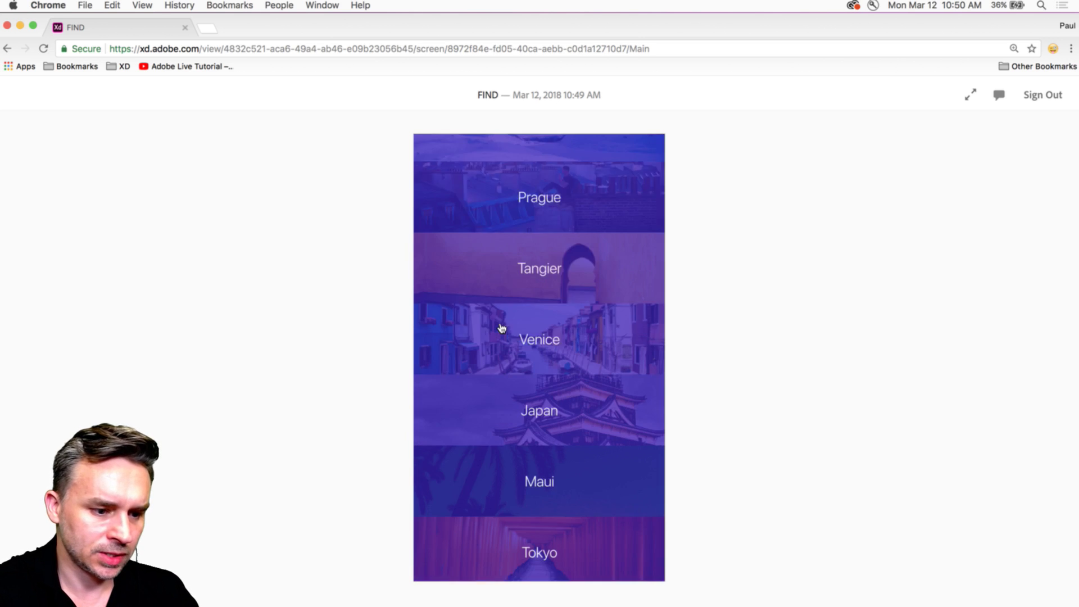
pyautogui.scroll(-3, 502, 328)
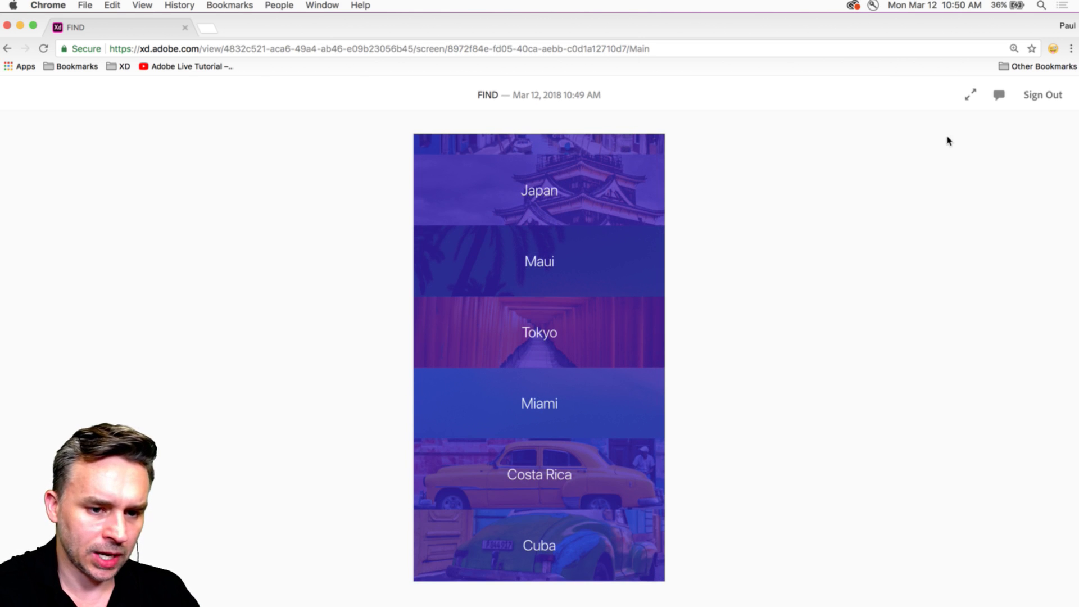
# Step: Add the comment "can we get a better picture here?" to the destination list screen and pin it to the Miami row
pyautogui.click(998, 95)
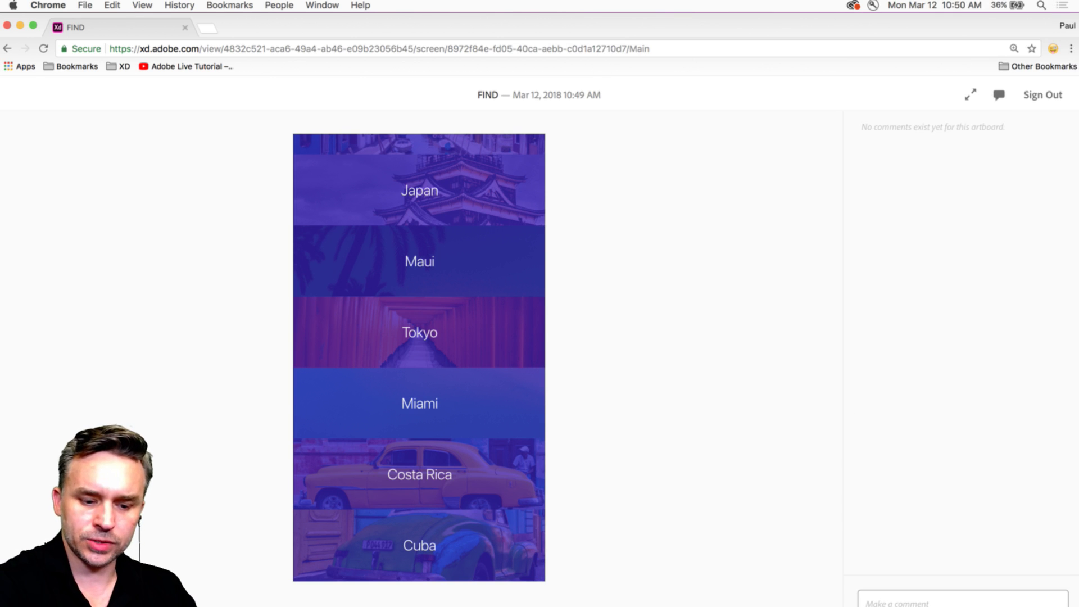
pyautogui.click(887, 602)
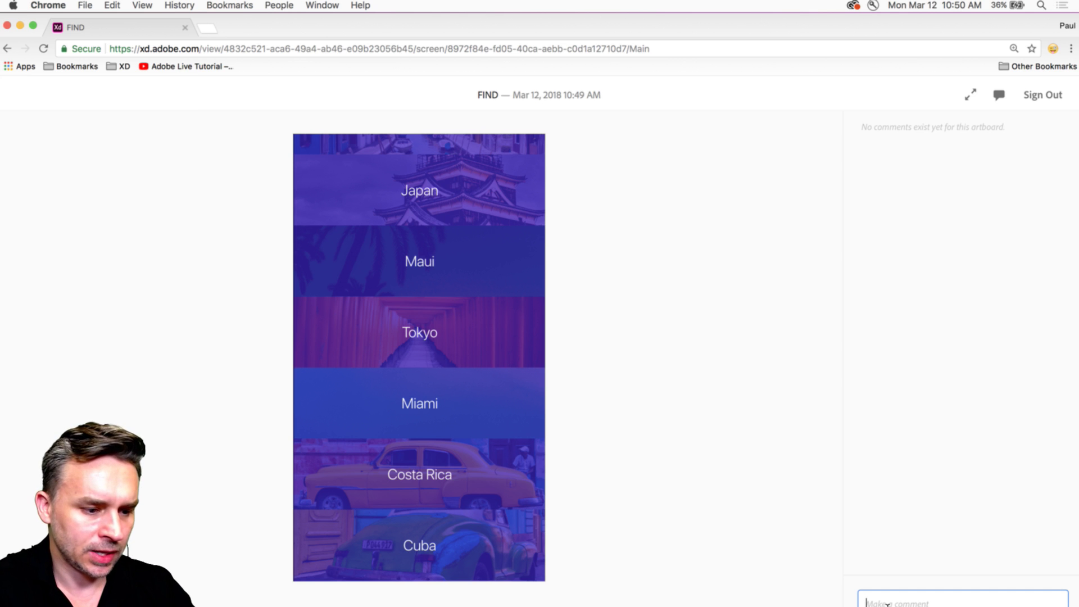
pyautogui.write('can we bget a')
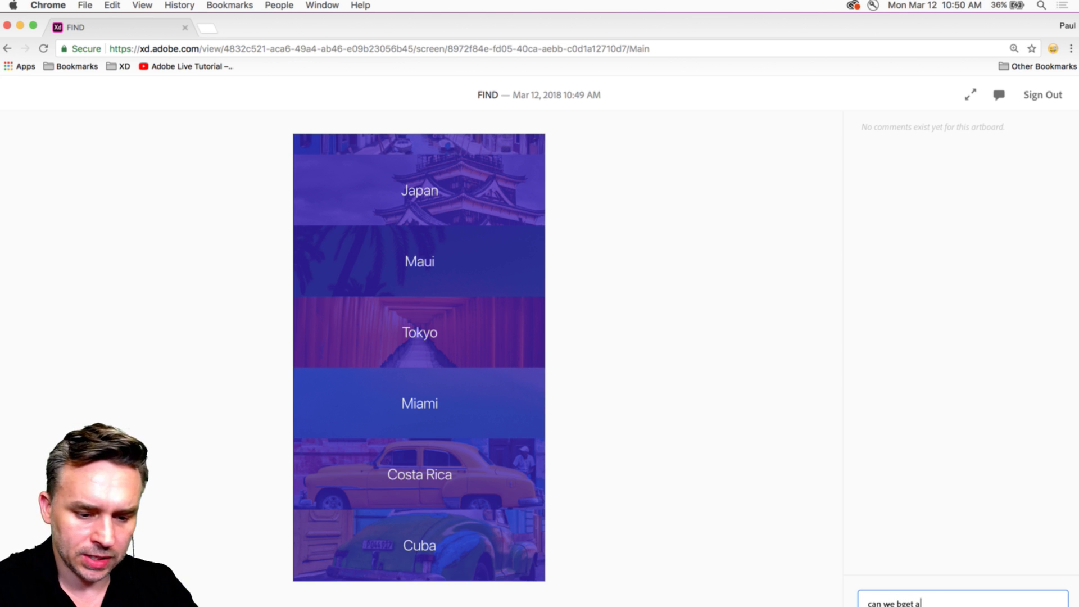
pyautogui.press('BackSpace')
pyautogui.press('BackSpace')
pyautogui.press('BackSpace')
pyautogui.press('BackSpace')
pyautogui.press('BackSpace')
pyautogui.press('BackSpace')
pyautogui.write('get a ')
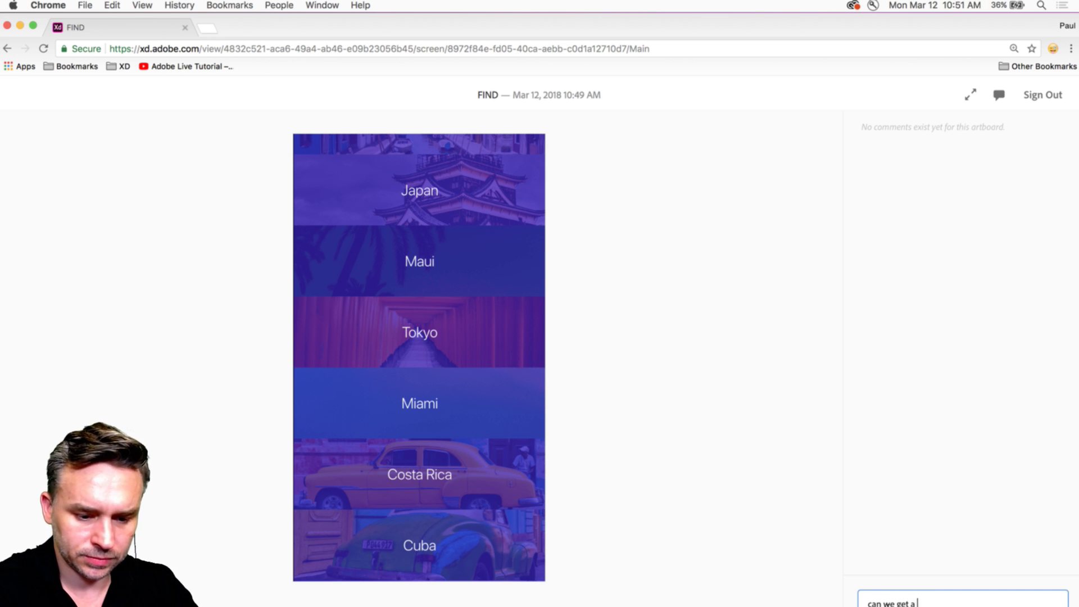
pyautogui.write('better picture here?')
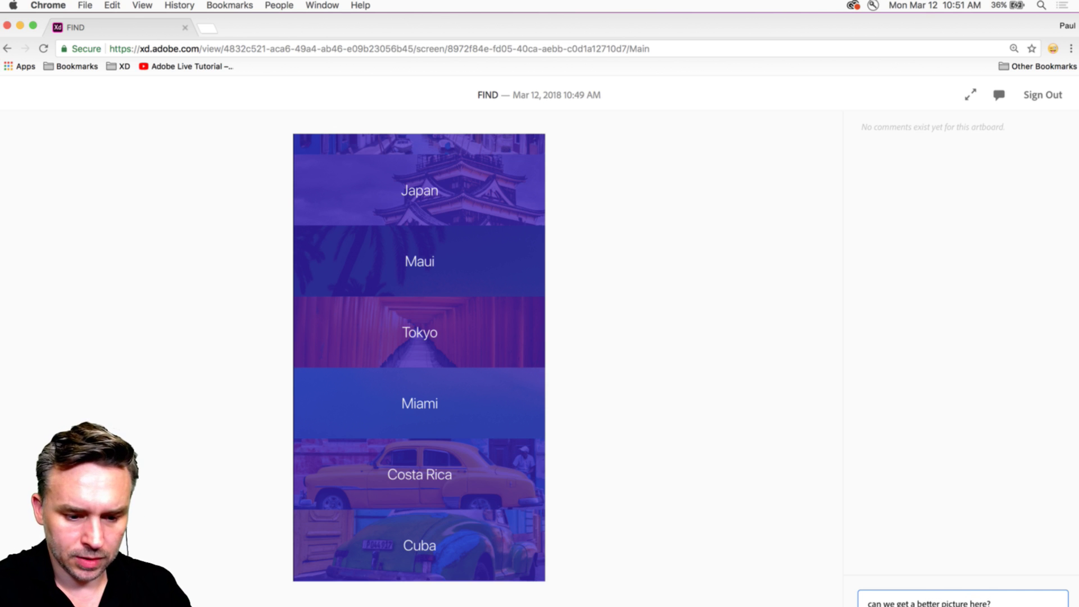
pyautogui.click(1056, 604)
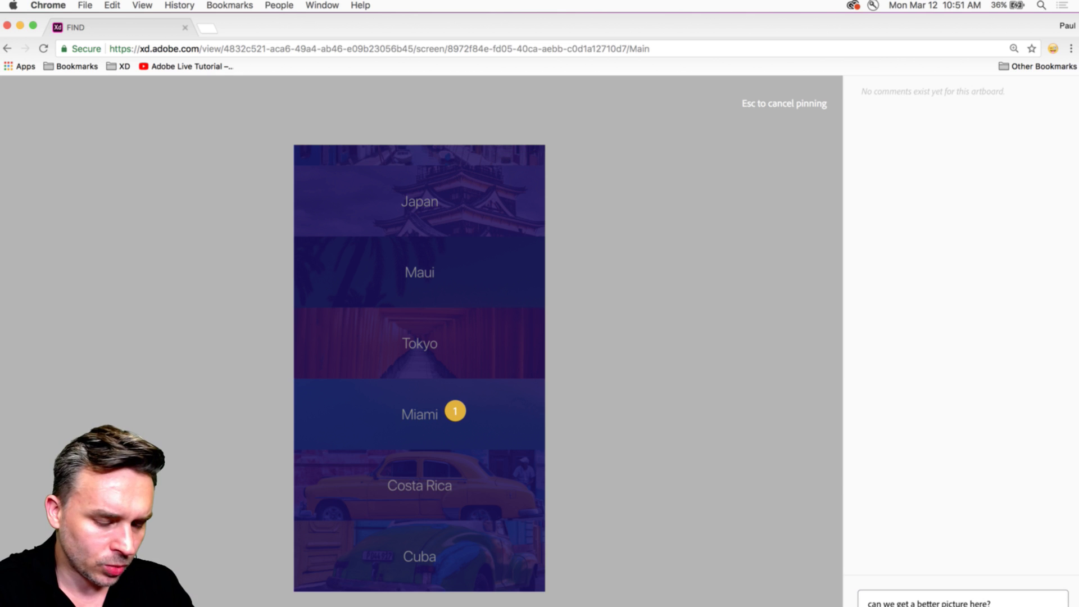
pyautogui.press('Escape')
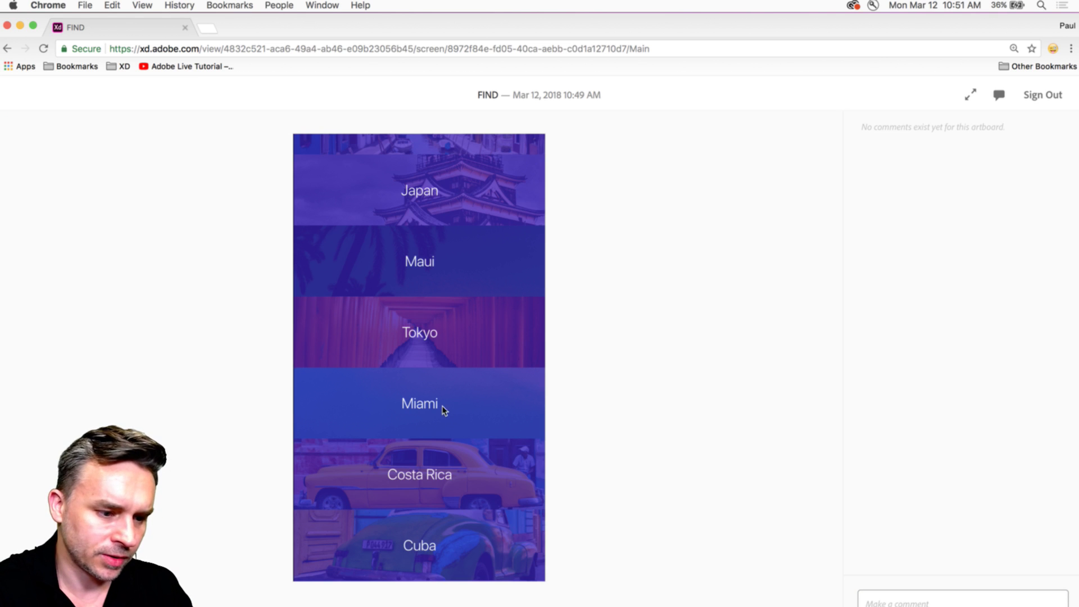
# Step: Check the comment pin on the Miami row, and reply to the comment thread with a thank-you addressed to the colleague
pyautogui.scroll(3, 383, 386)
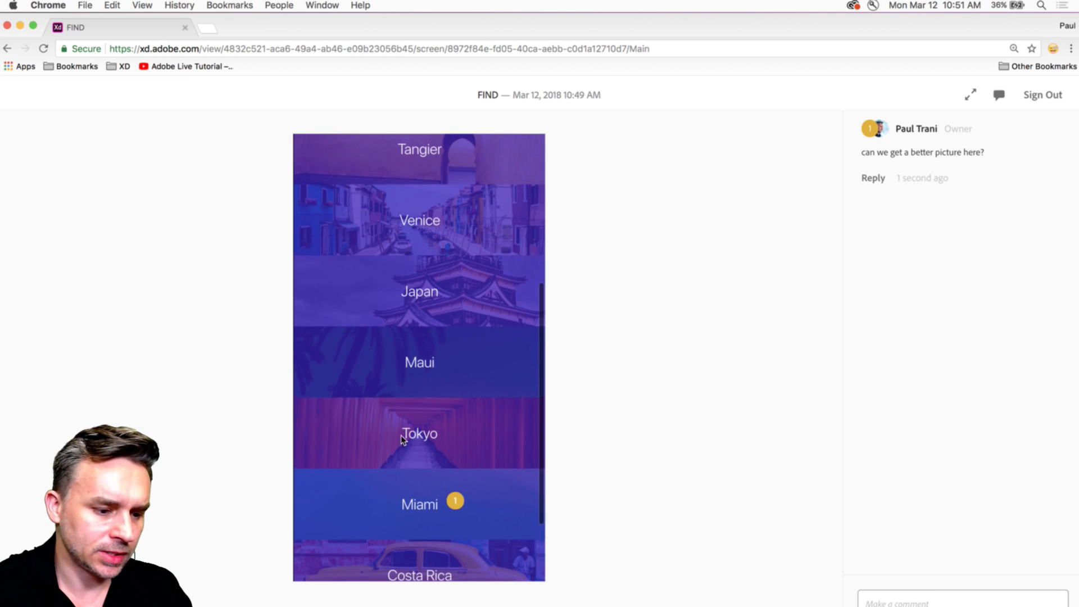
pyautogui.scroll(-3, 436, 483)
pyautogui.scroll(2, 436, 483)
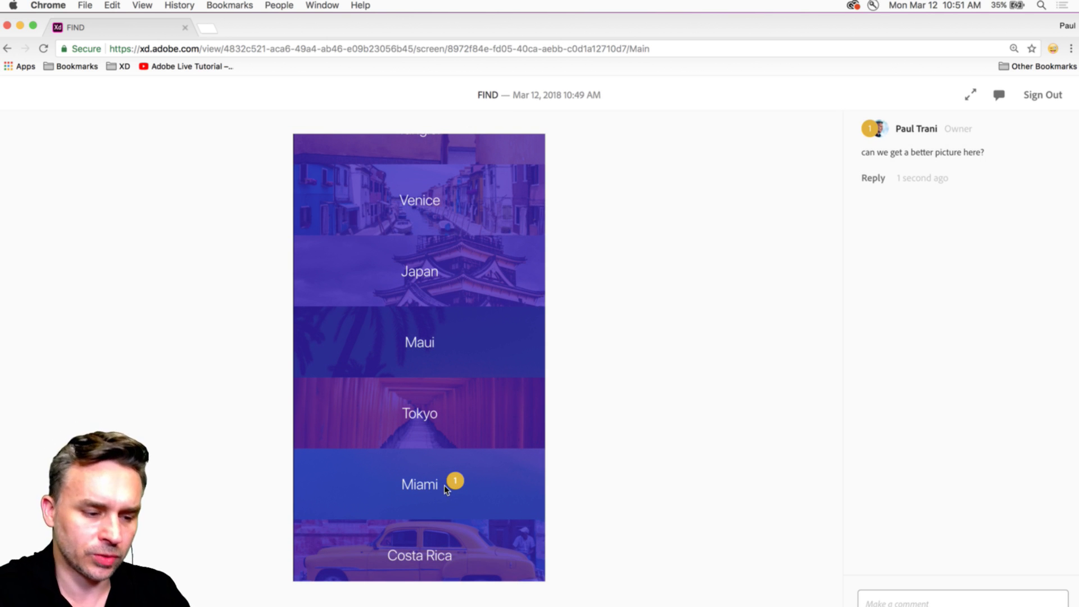
pyautogui.scroll(5, 444, 485)
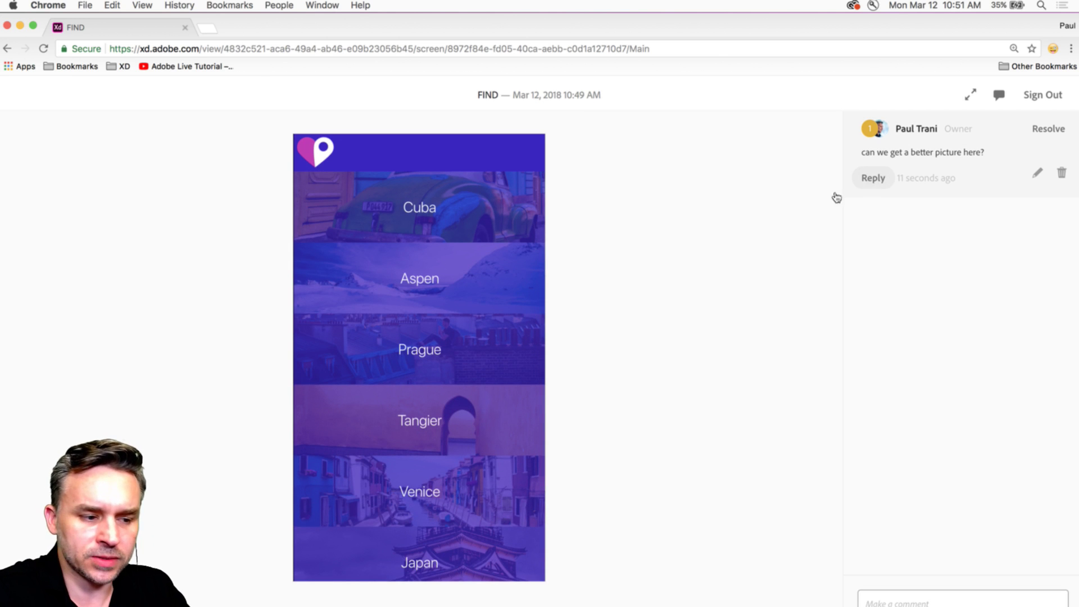
pyautogui.click(867, 180)
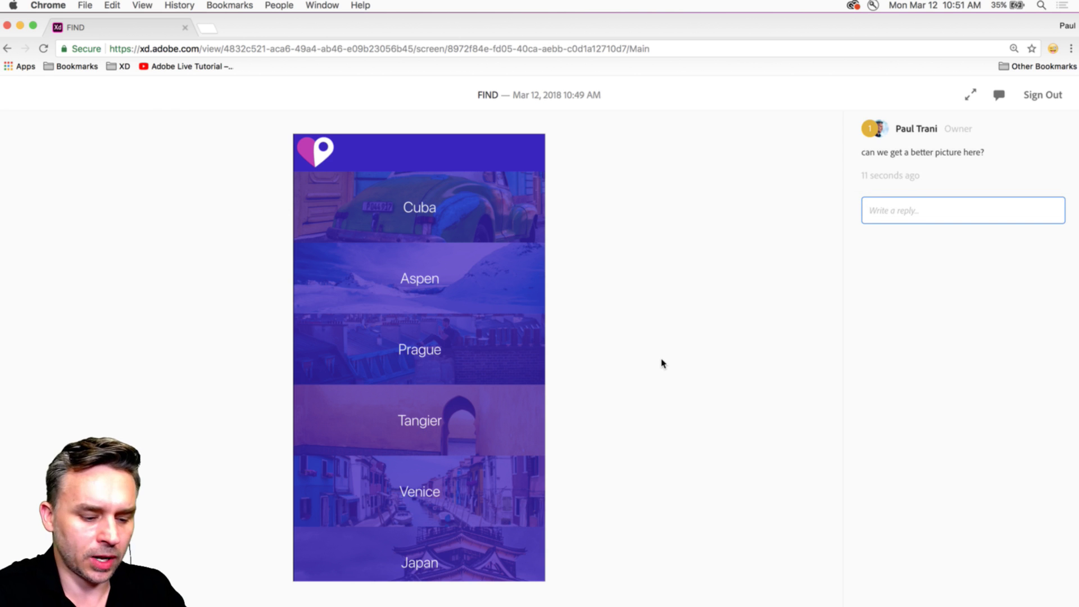
pyautogui.write('Sur')
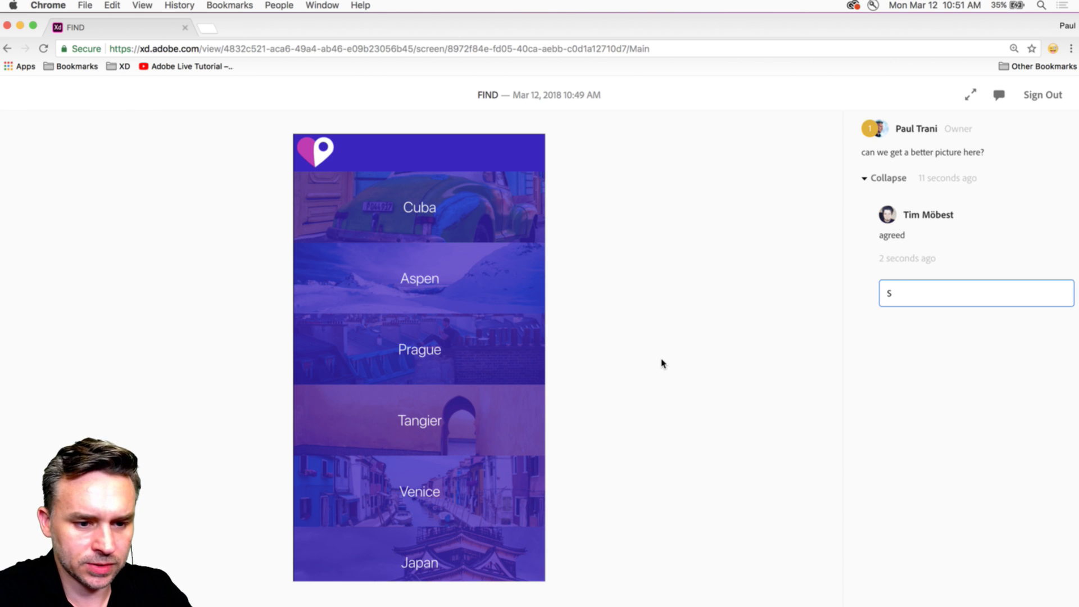
pyautogui.press('BackSpace')
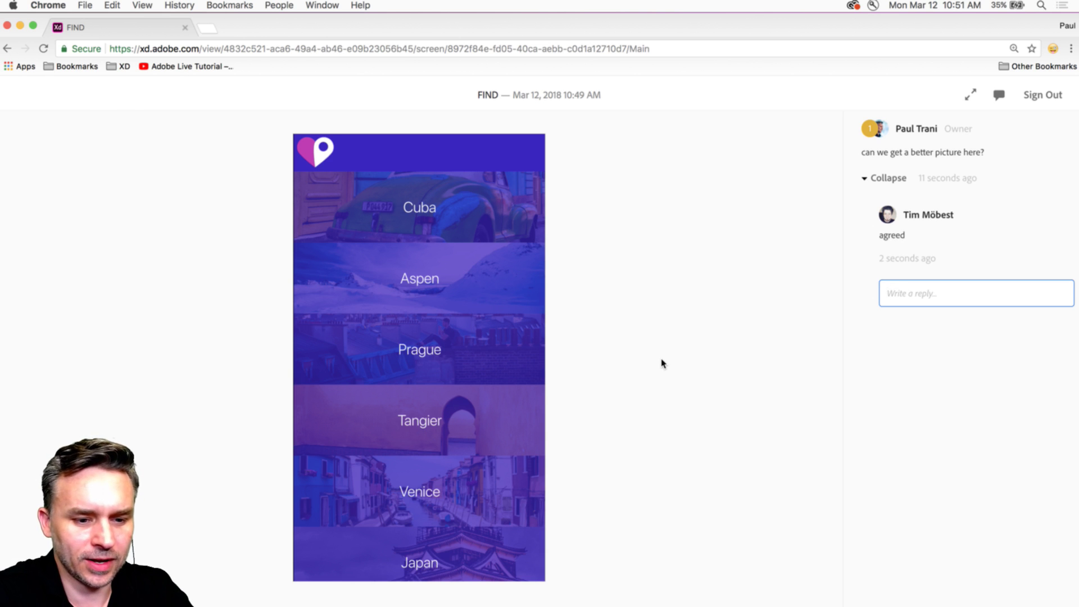
pyautogui.write('Thanks Tim')
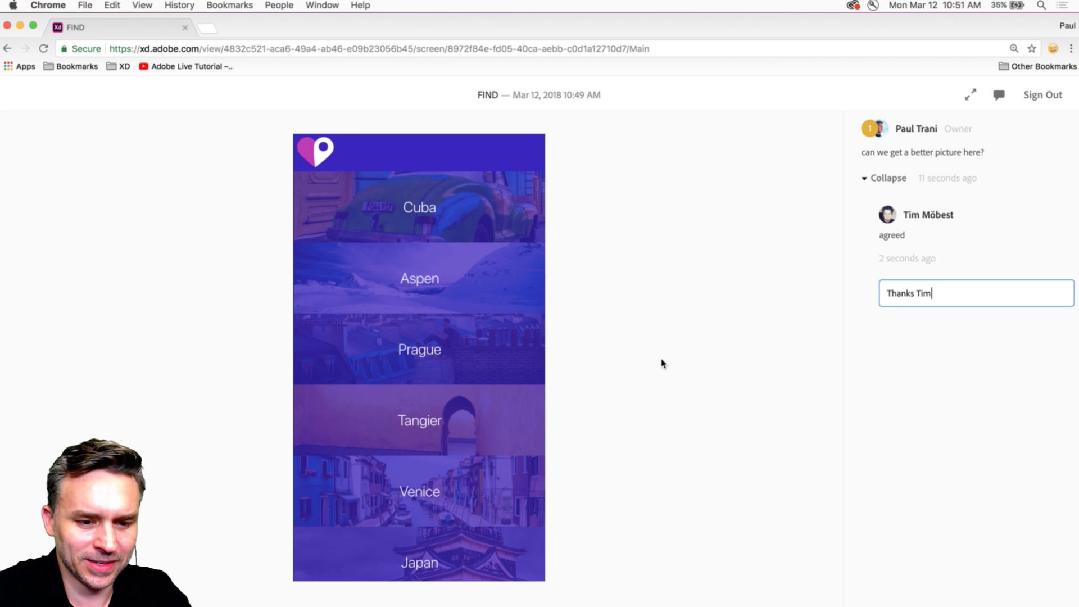
pyautogui.write('!')
pyautogui.press('Return')
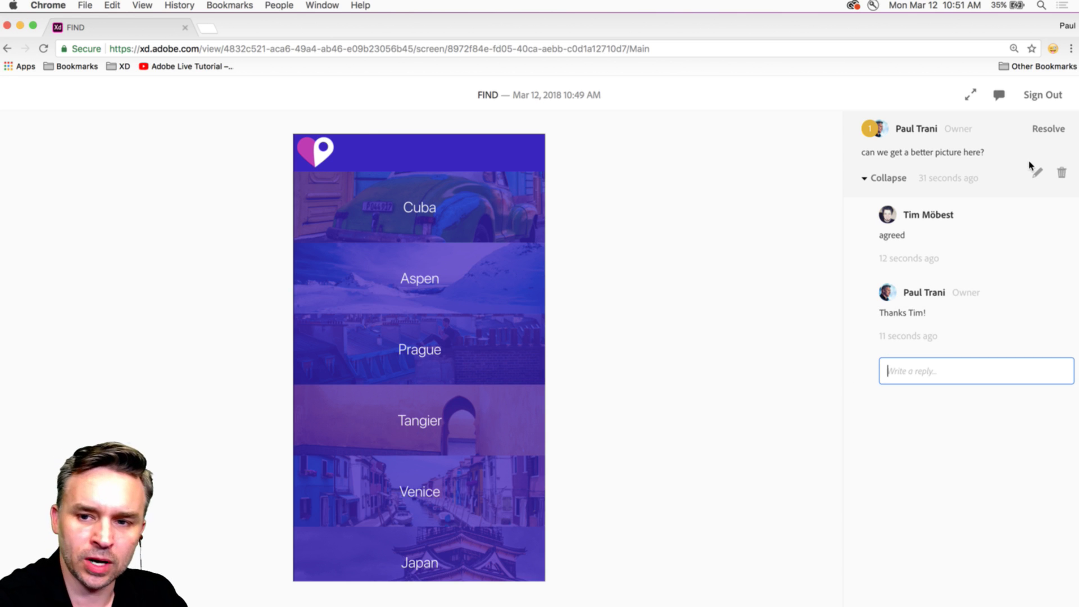
# Step: Test the Cuba row, its location pin and the map's back arrow in the shared prototype, ending on the Cuba screen
pyautogui.click(696, 375)
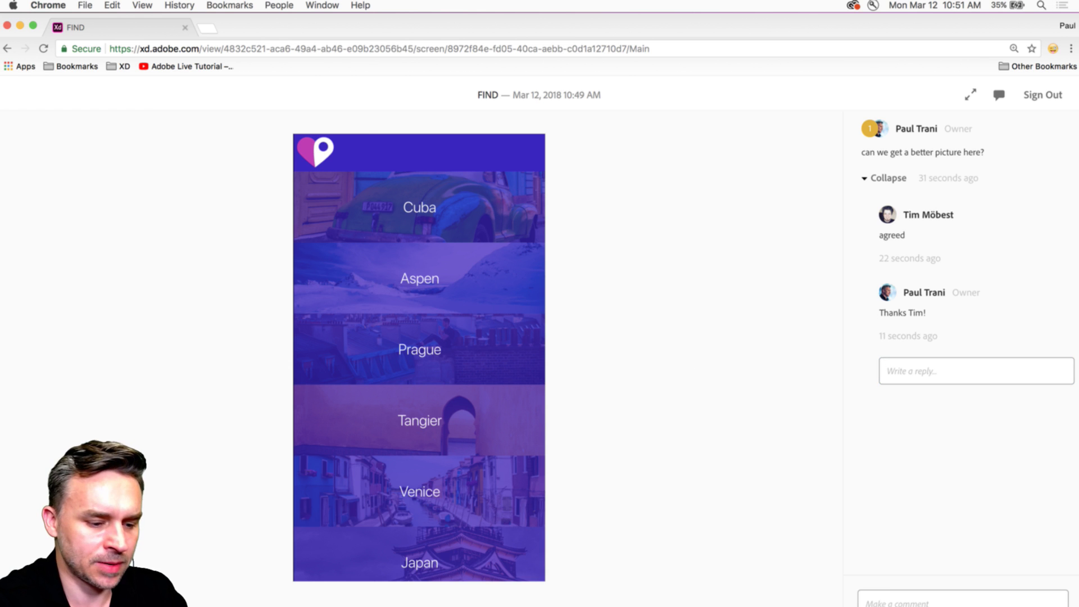
pyautogui.click(414, 225)
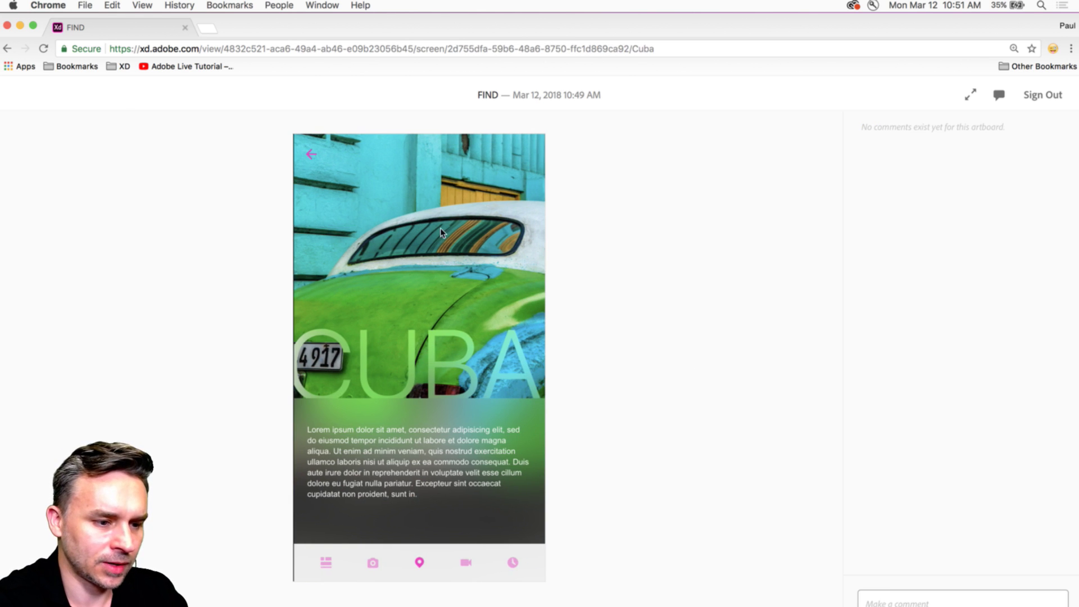
pyautogui.click(419, 562)
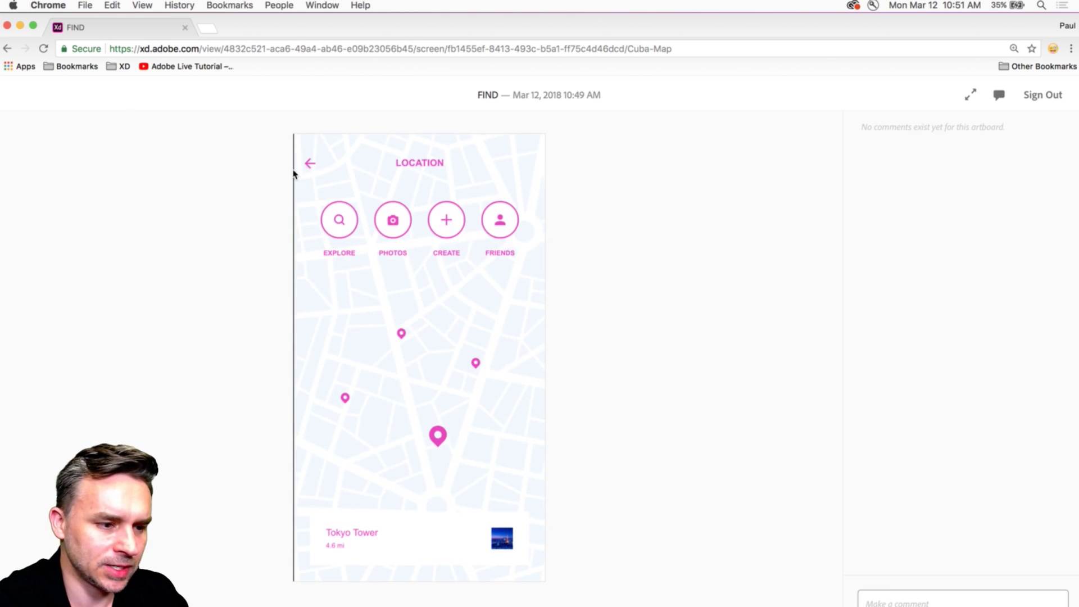
pyautogui.click(310, 166)
pyautogui.click(309, 163)
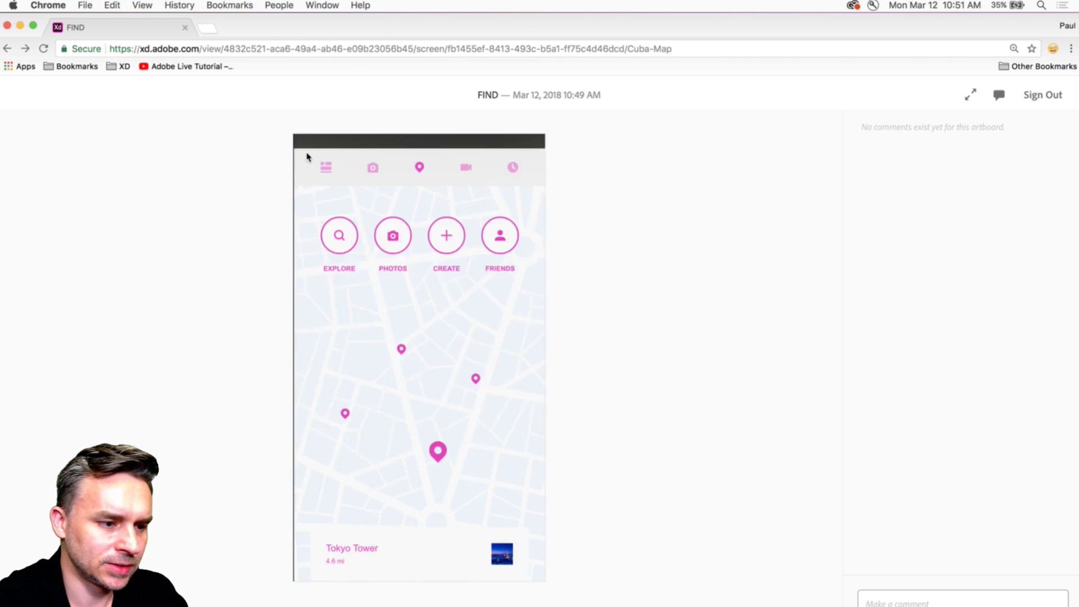
pyautogui.click(309, 165)
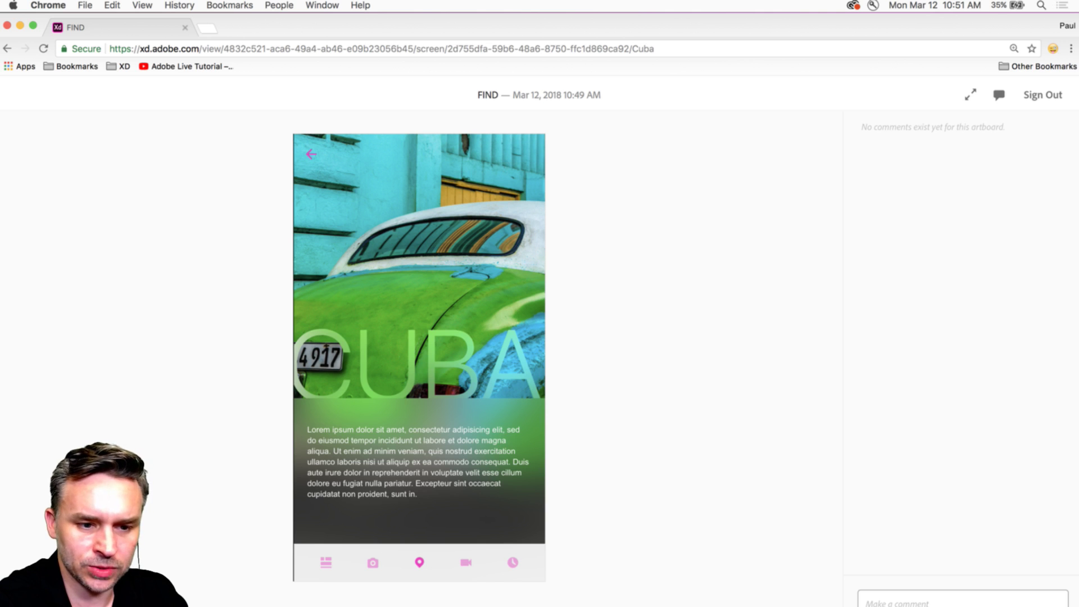
# Step: Add the comment "Fix this button." to the Cuba screen and pin it to the back arrow
pyautogui.click(899, 600)
pyautogui.write('Fix')
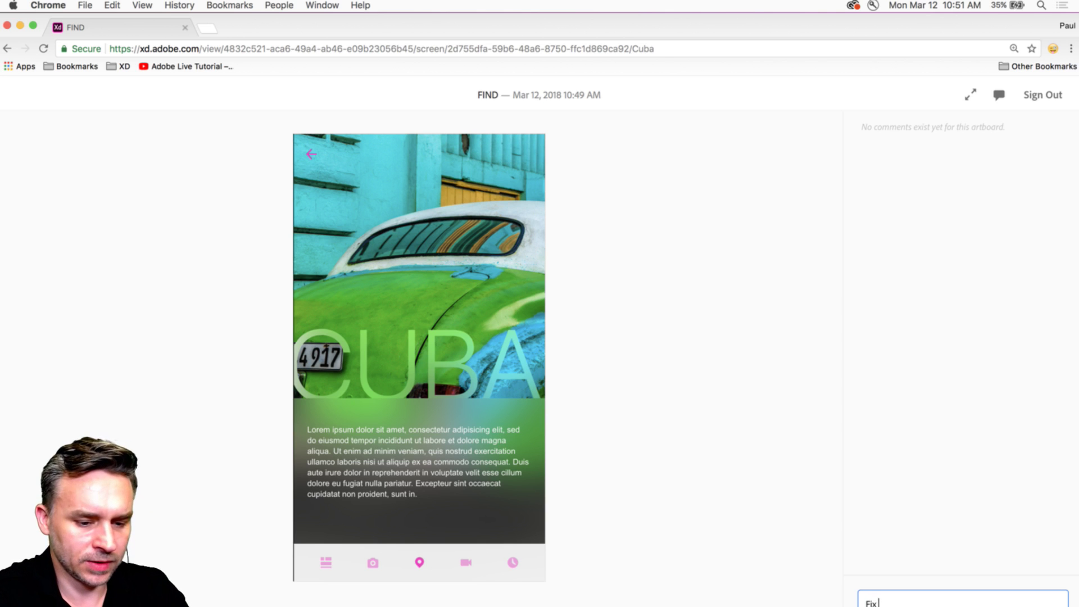
pyautogui.write(' this button ')
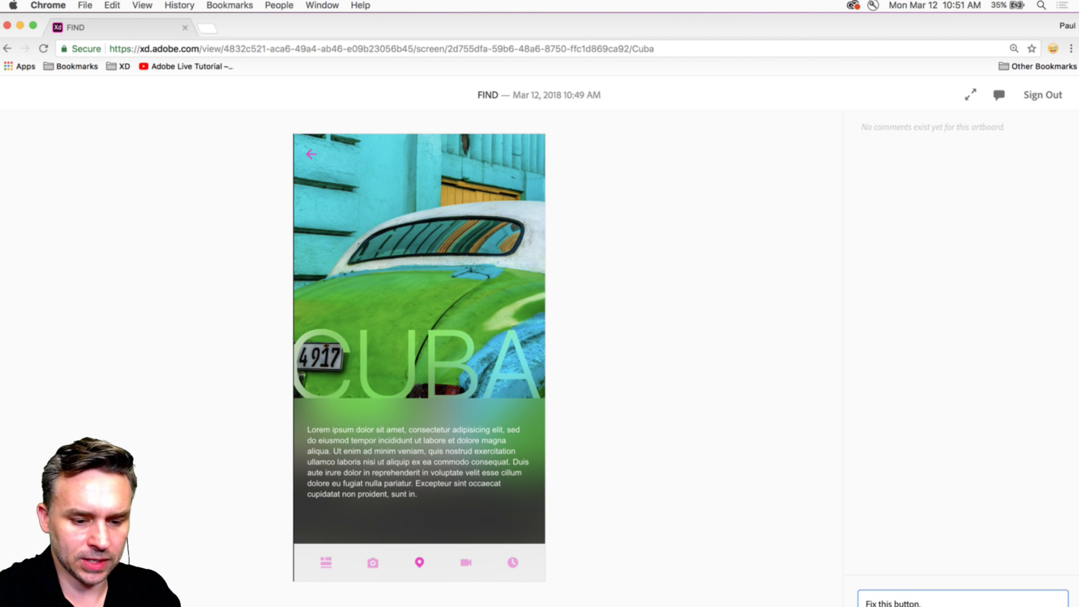
pyautogui.write('.')
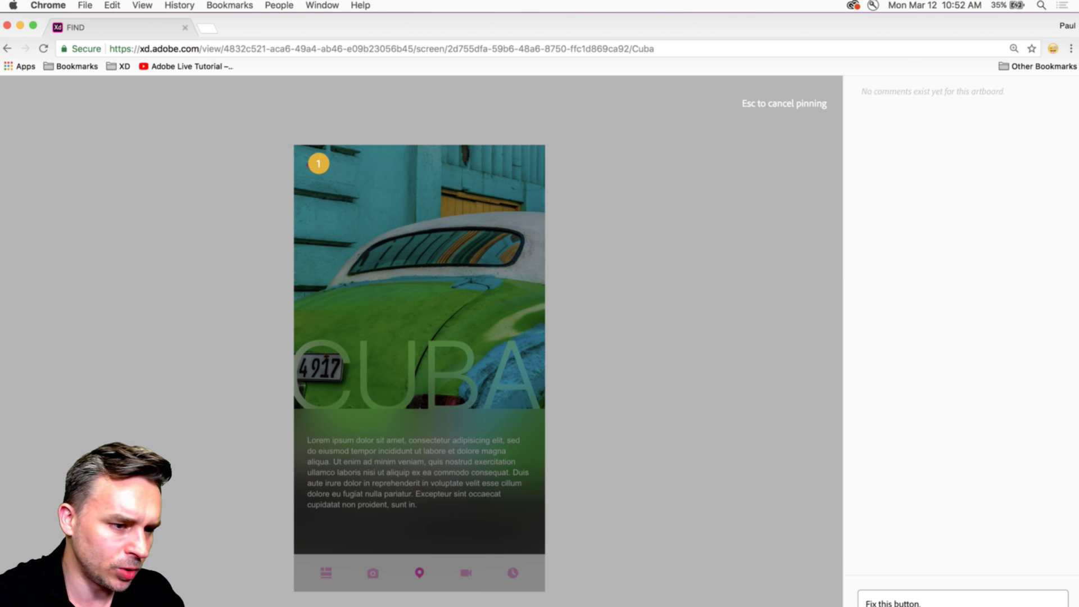
pyautogui.press('Escape')
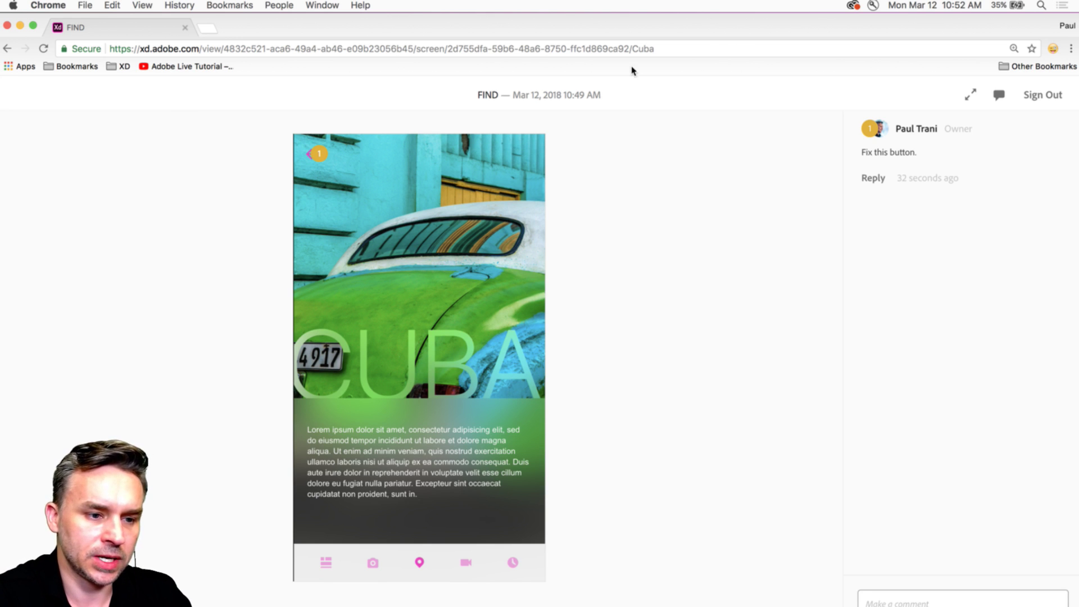
# Step: Minimize the browser window to return to Adobe XD and dismiss the publish prototype settings
pyautogui.click(703, 48)
pyautogui.click(758, 305)
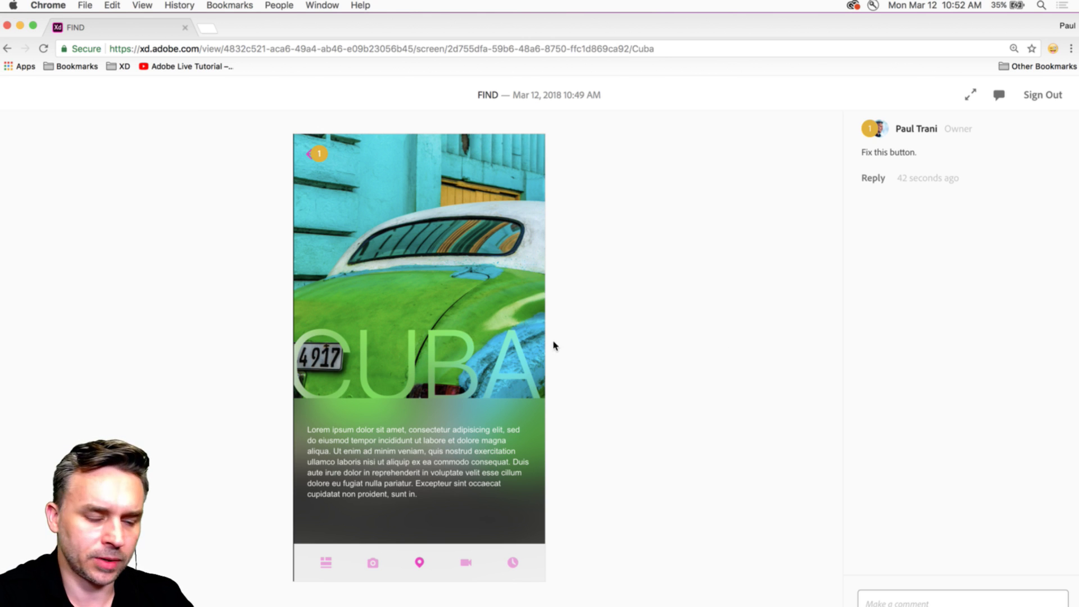
pyautogui.click(21, 26)
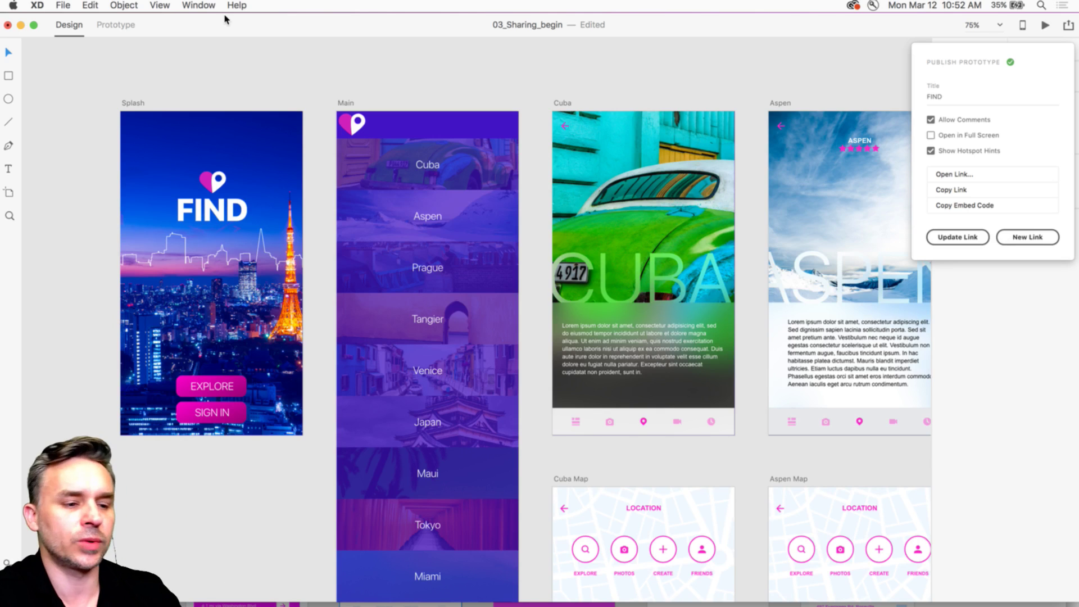
pyautogui.click(376, 69)
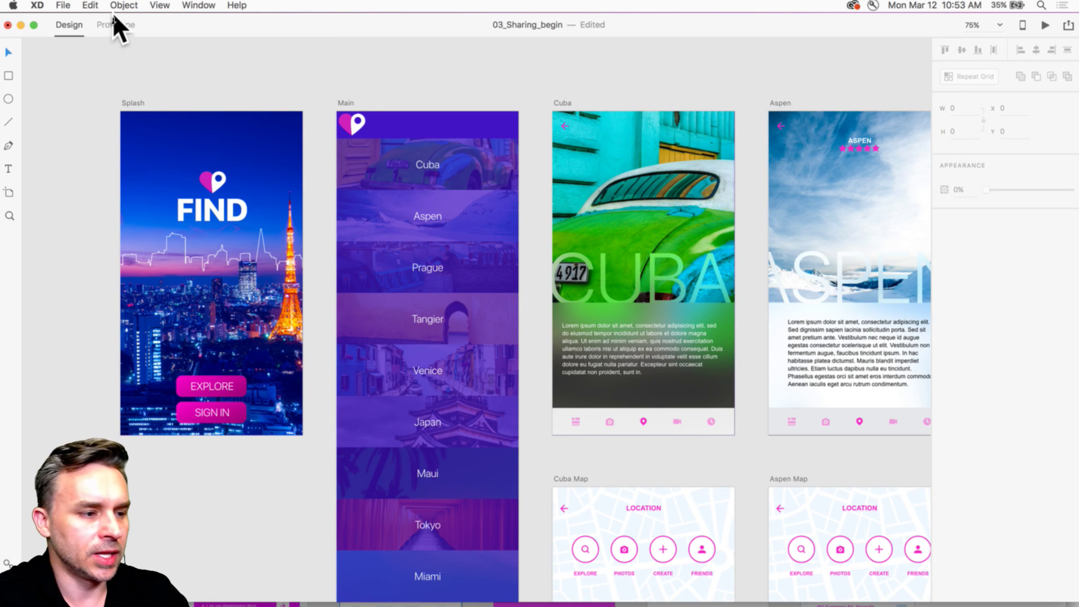
pyautogui.click(62, 6)
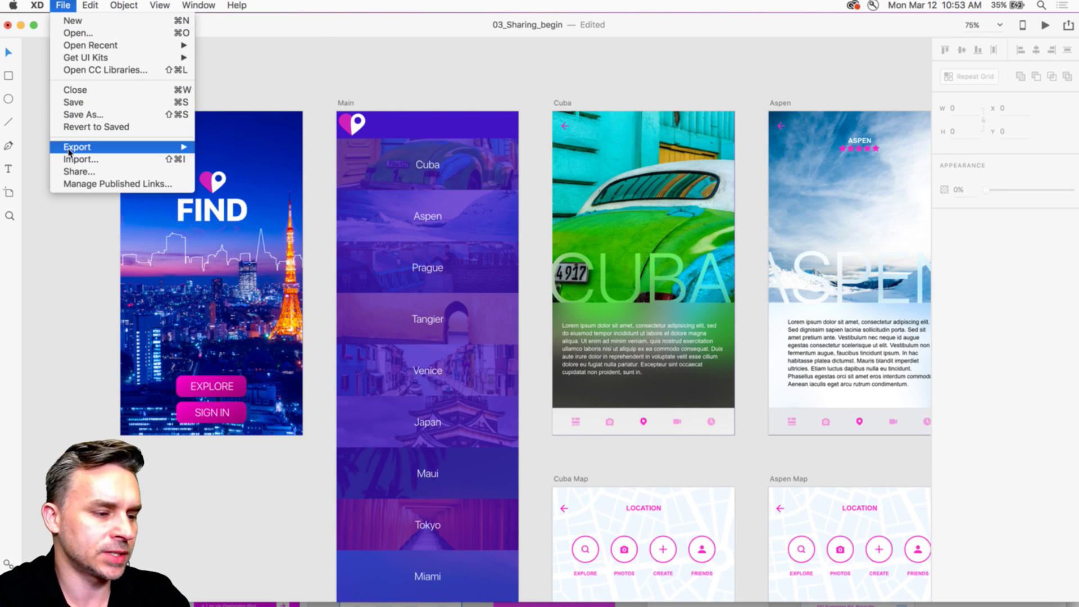
pyautogui.moveTo(70, 151)
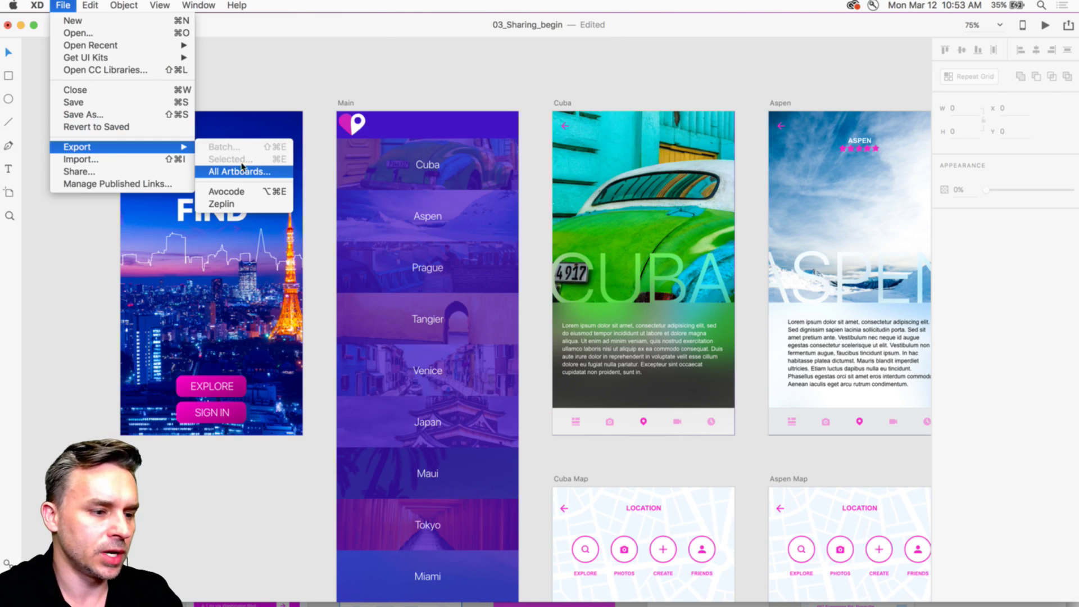
pyautogui.click(230, 77)
# Step: Select everything on the canvas and open the export settings for the selected items
pyautogui.press('super+a')
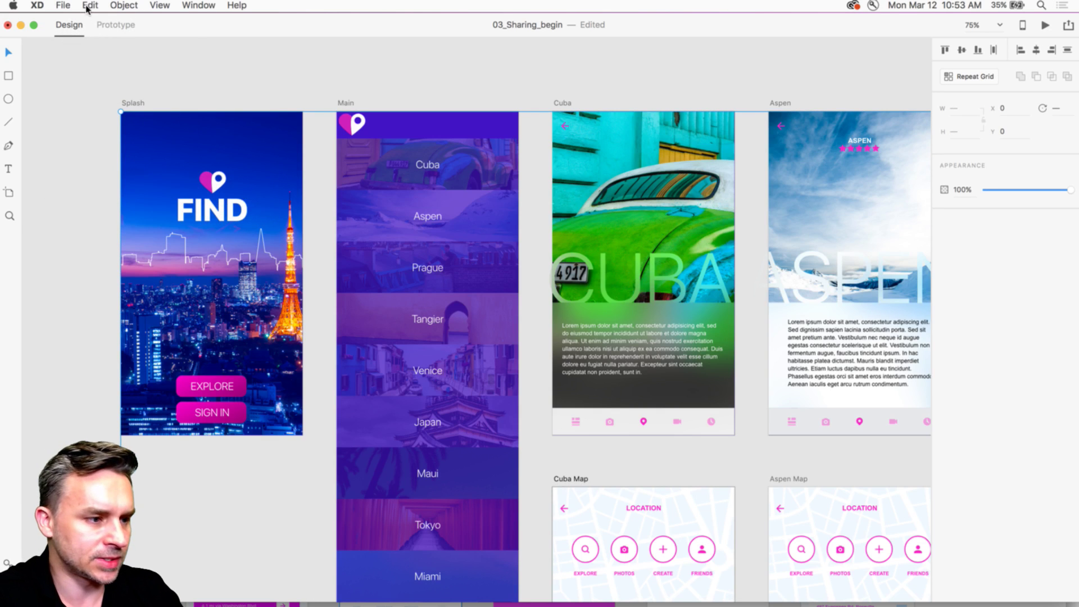
pyautogui.click(63, 6)
pyautogui.moveTo(112, 147)
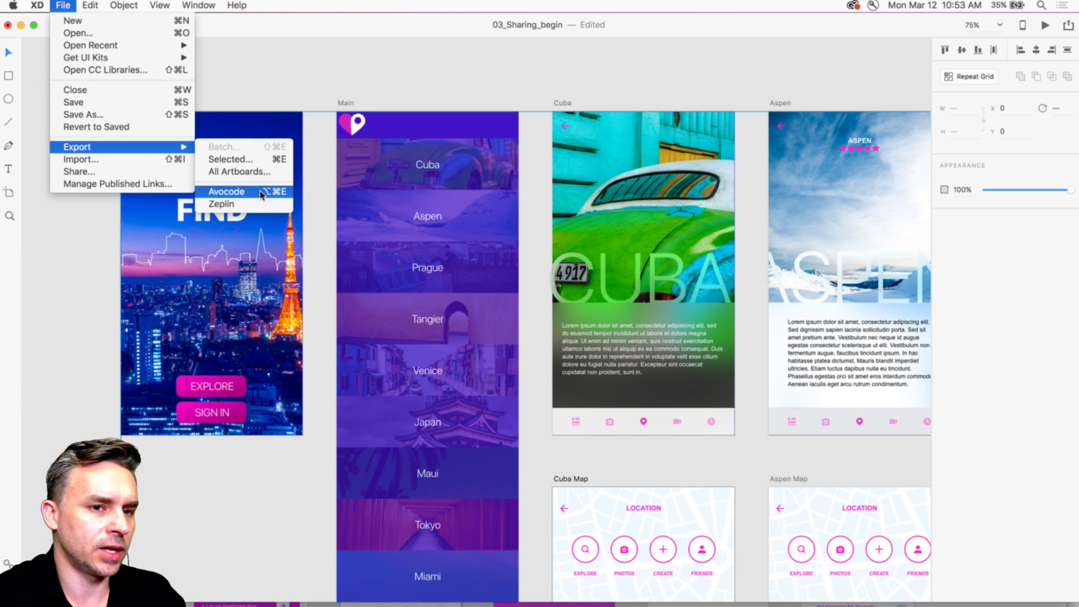
pyautogui.click(245, 161)
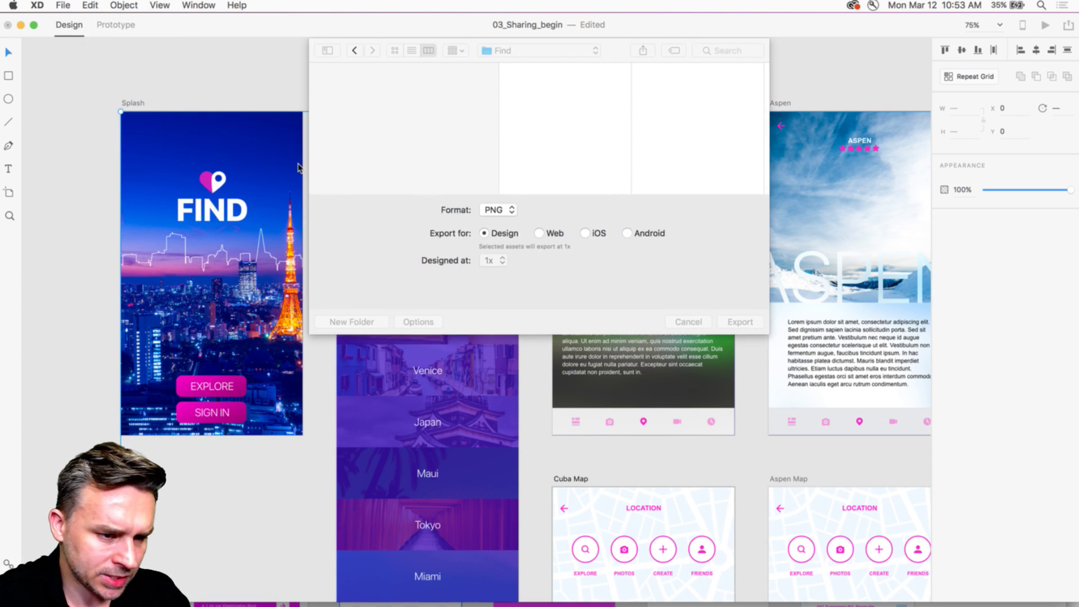
# Step: Create a folder named "exported" on the Desktop as the export destination
pyautogui.click(535, 161)
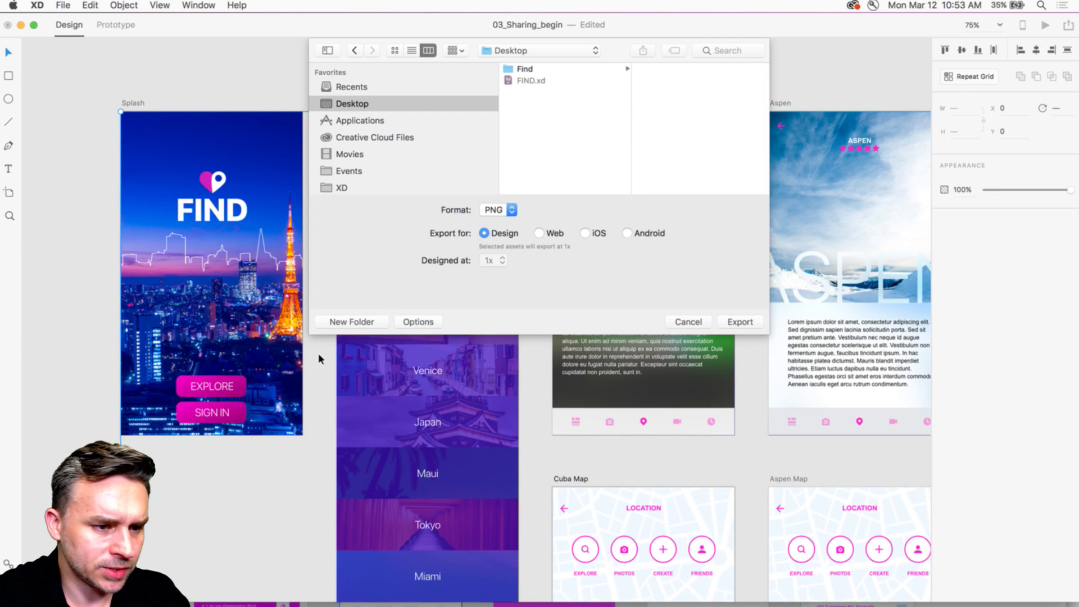
pyautogui.click(336, 322)
pyautogui.write('export files')
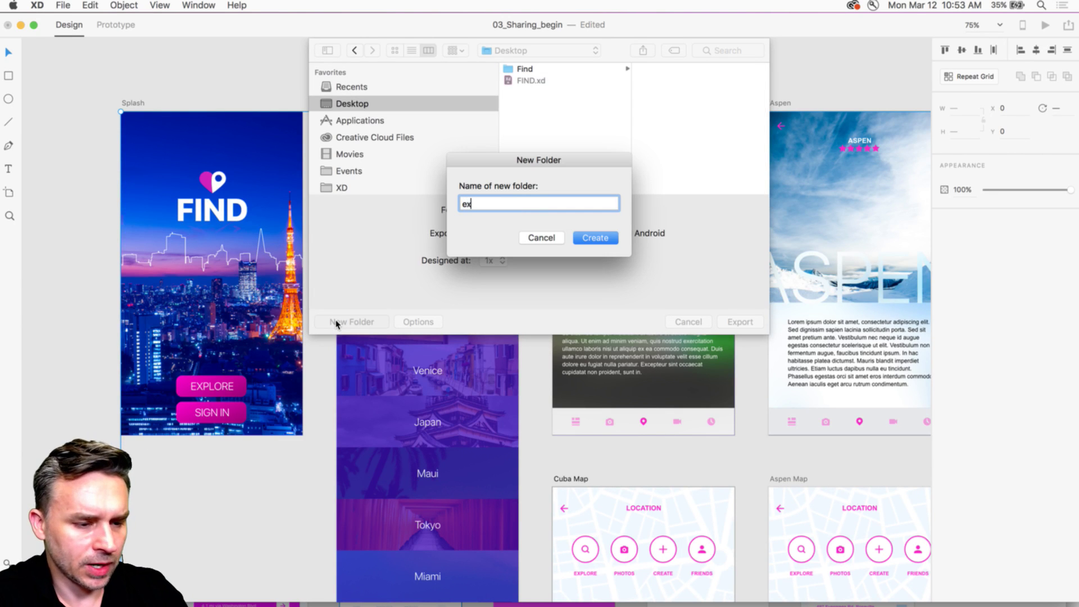
pyautogui.press('Return')
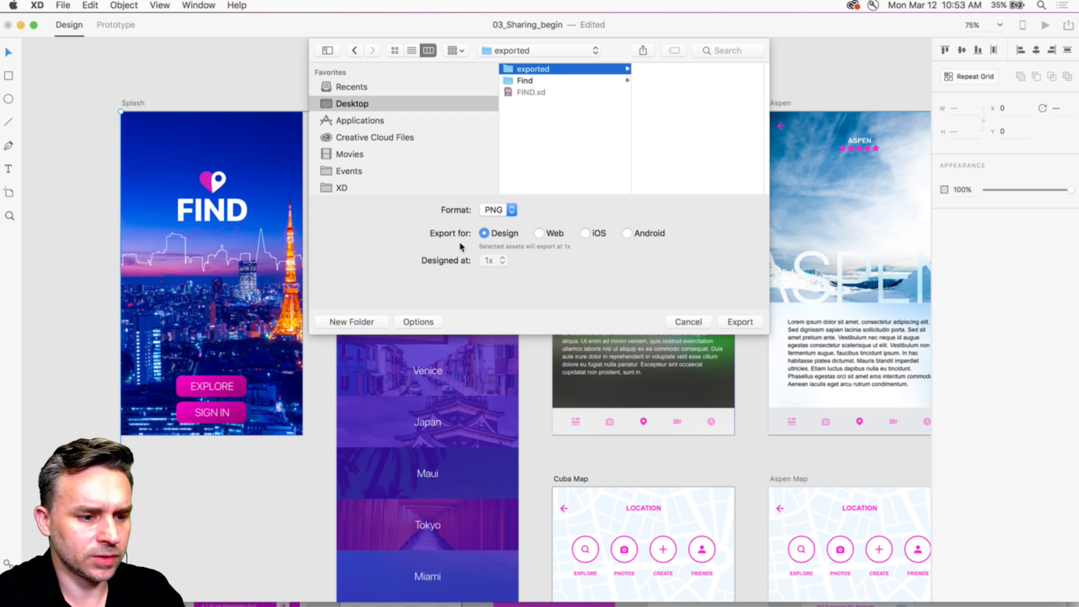
# Step: Export the selected artboards as PNG files for iOS into the exported folder, and clear the selection
pyautogui.click(495, 210)
pyautogui.click(554, 201)
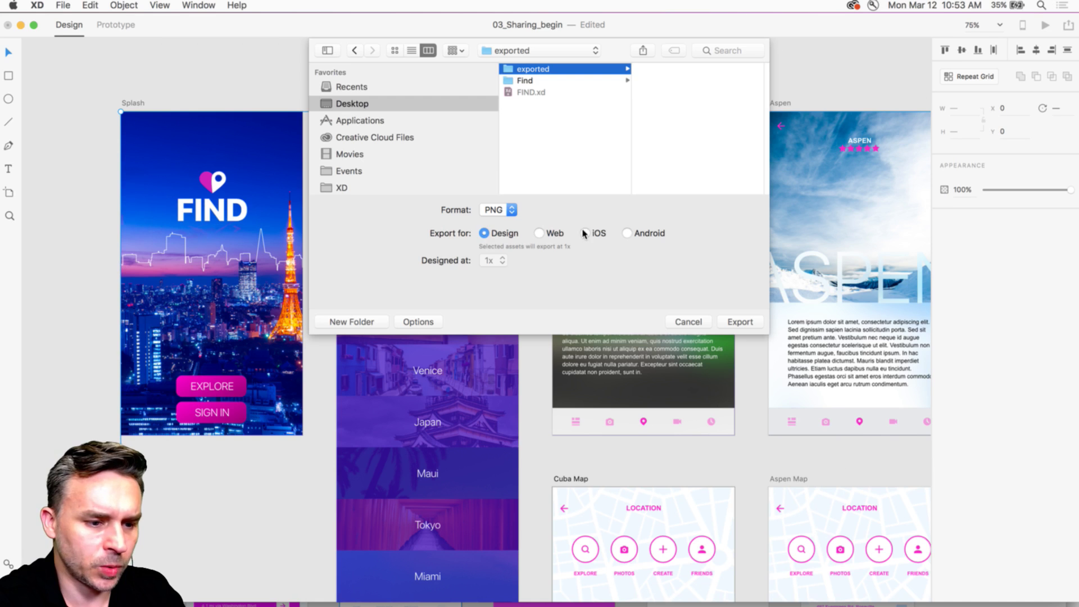
pyautogui.click(585, 233)
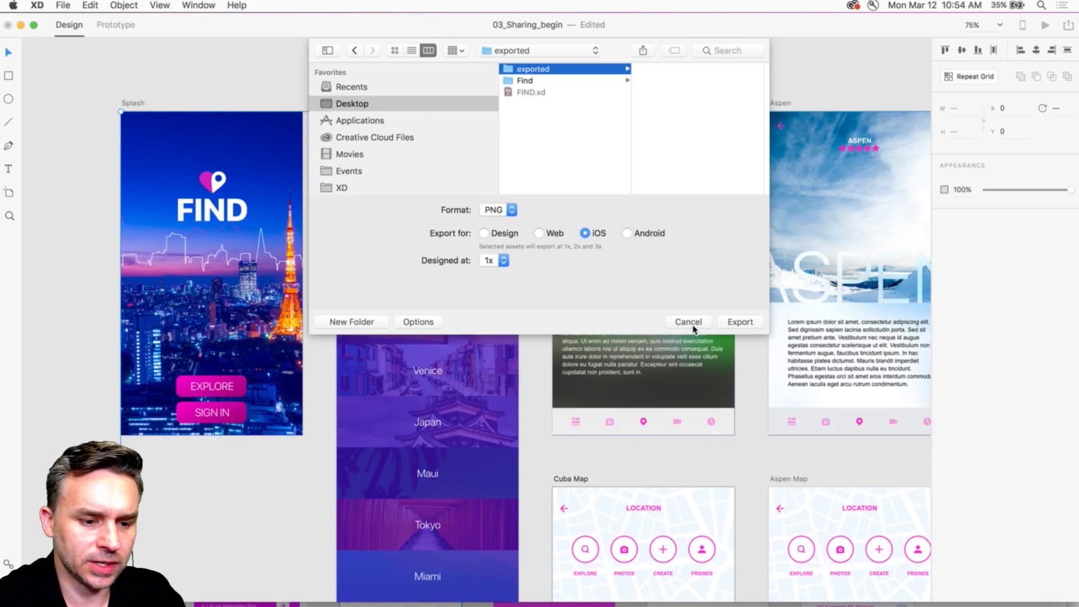
pyautogui.click(736, 322)
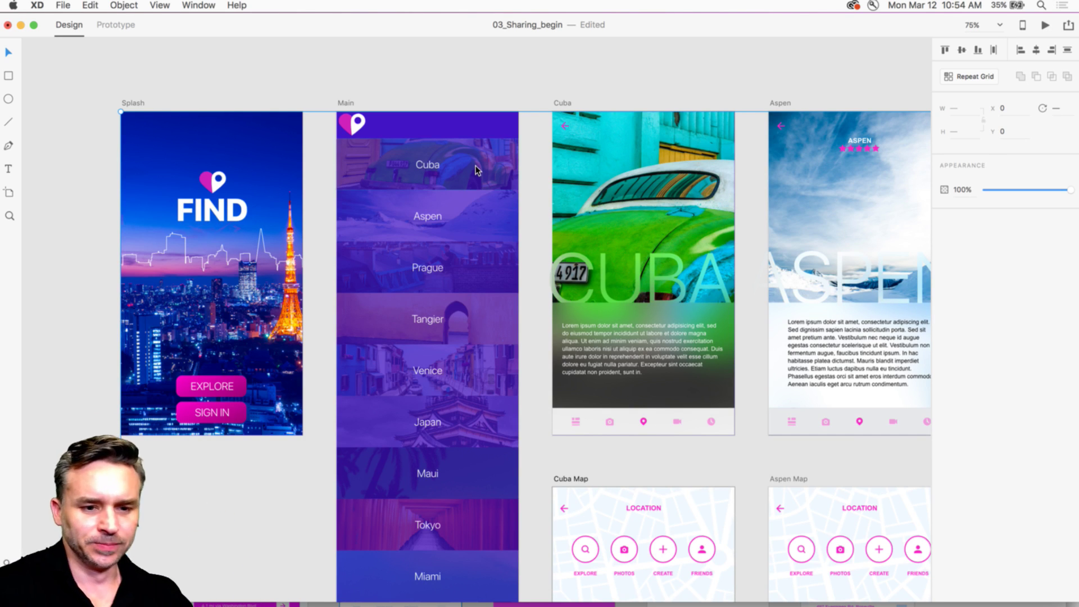
pyautogui.click(870, 96)
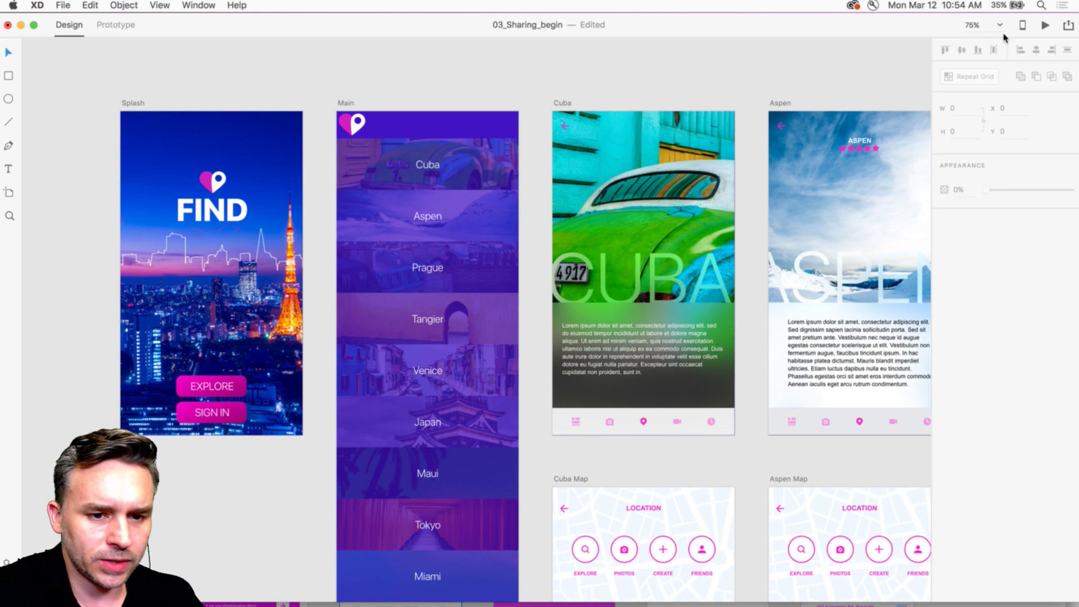
# Step: Publish the design specs of 03_Sharing_begin and open the published link in the browser
pyautogui.click(1067, 27)
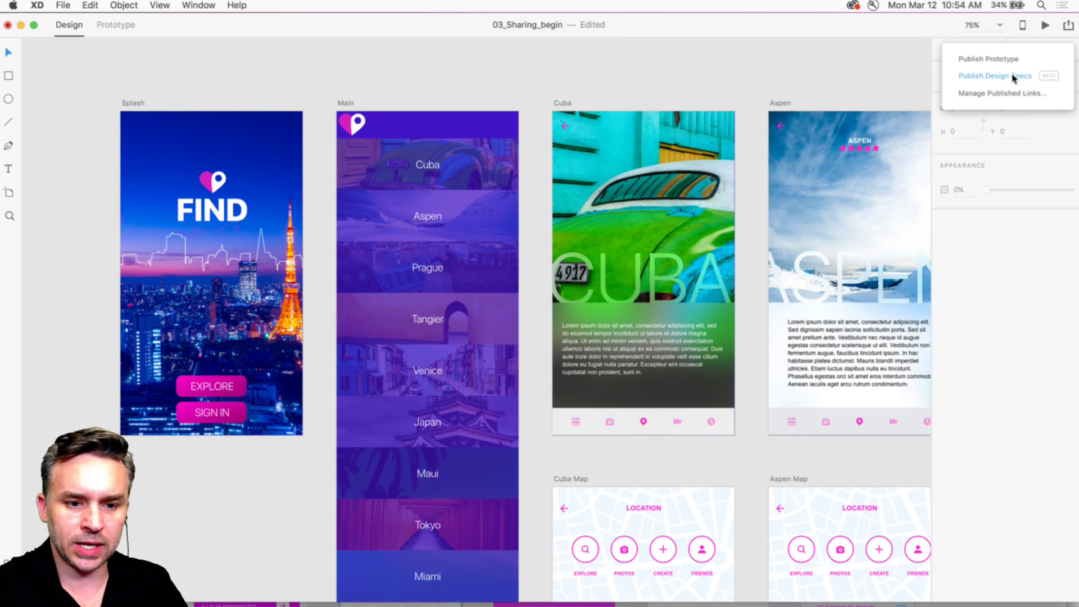
pyautogui.click(1013, 76)
pyautogui.click(970, 239)
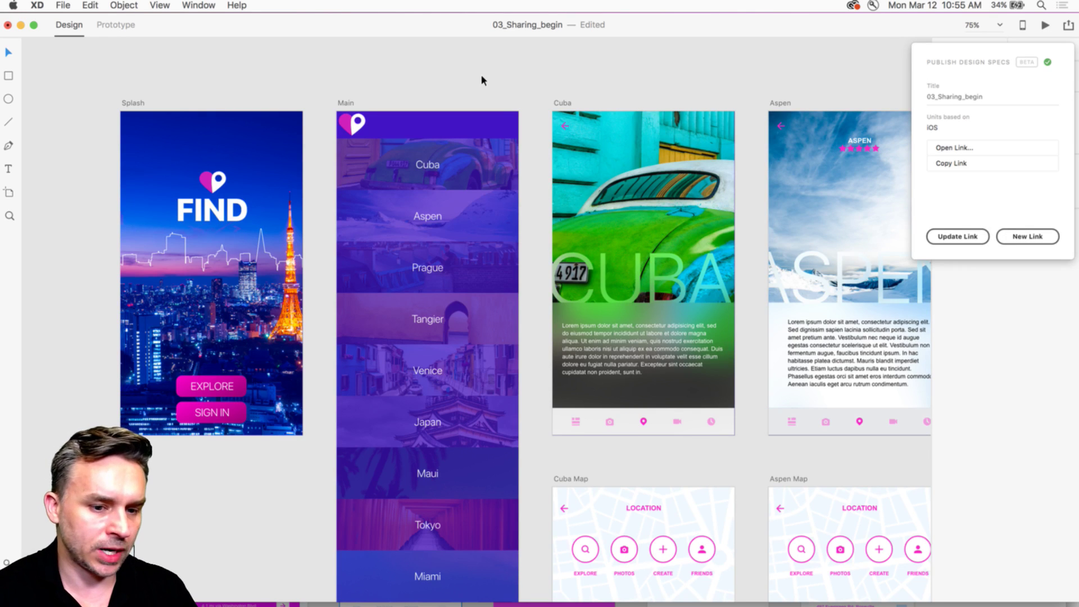
pyautogui.click(953, 148)
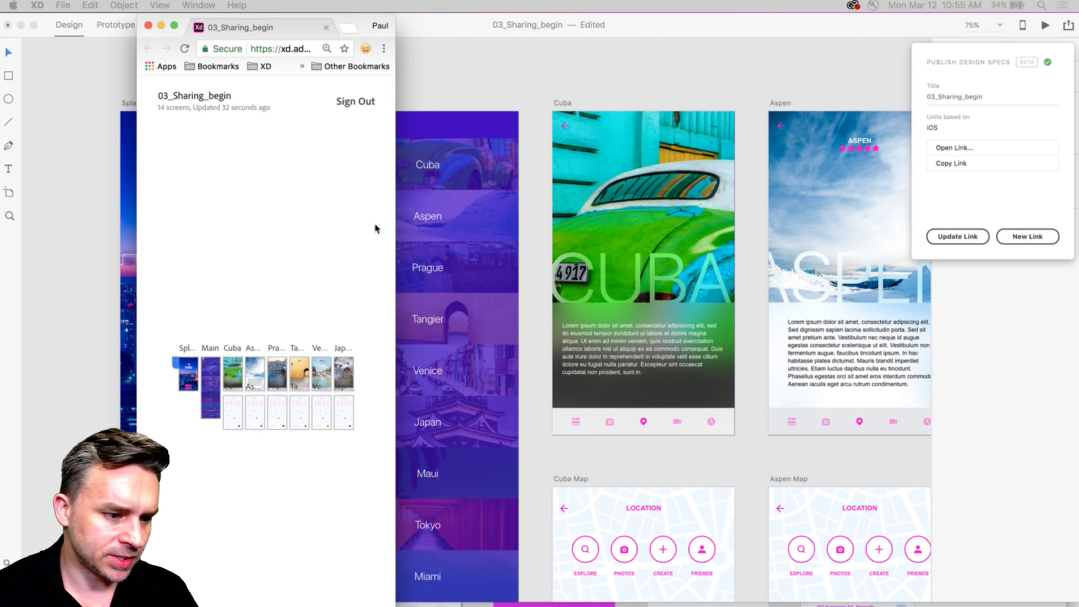
# Step: Widen the browser window to the full screen width and set the design specs overview to 100% zoom
pyautogui.moveTo(394, 224); pyautogui.dragTo(1076, 236)
pyautogui.moveTo(137, 284); pyautogui.dragTo(0, 285)
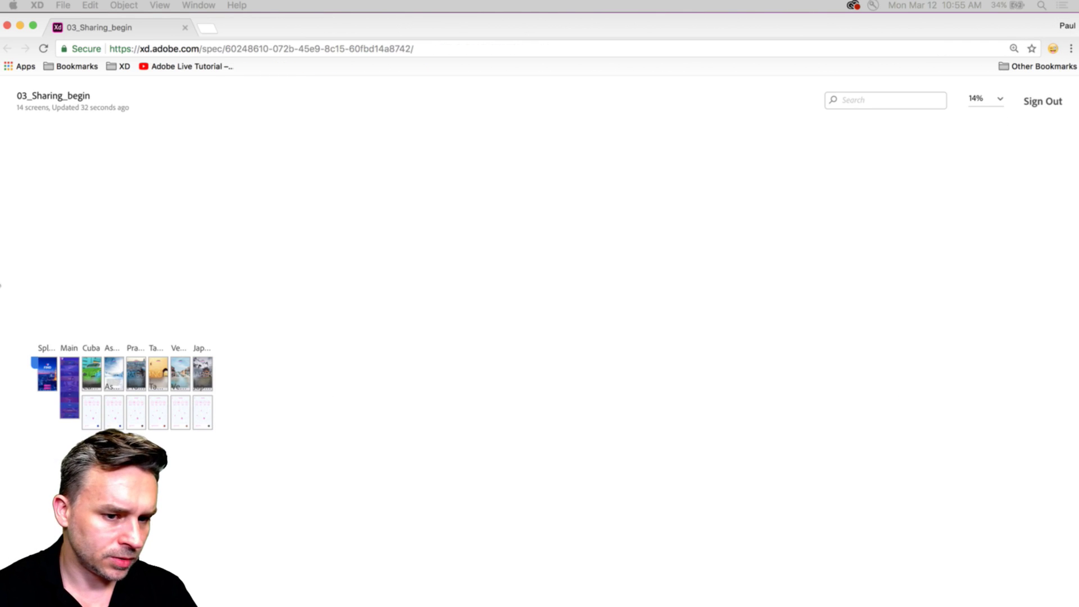
pyautogui.click(1000, 100)
pyautogui.click(982, 193)
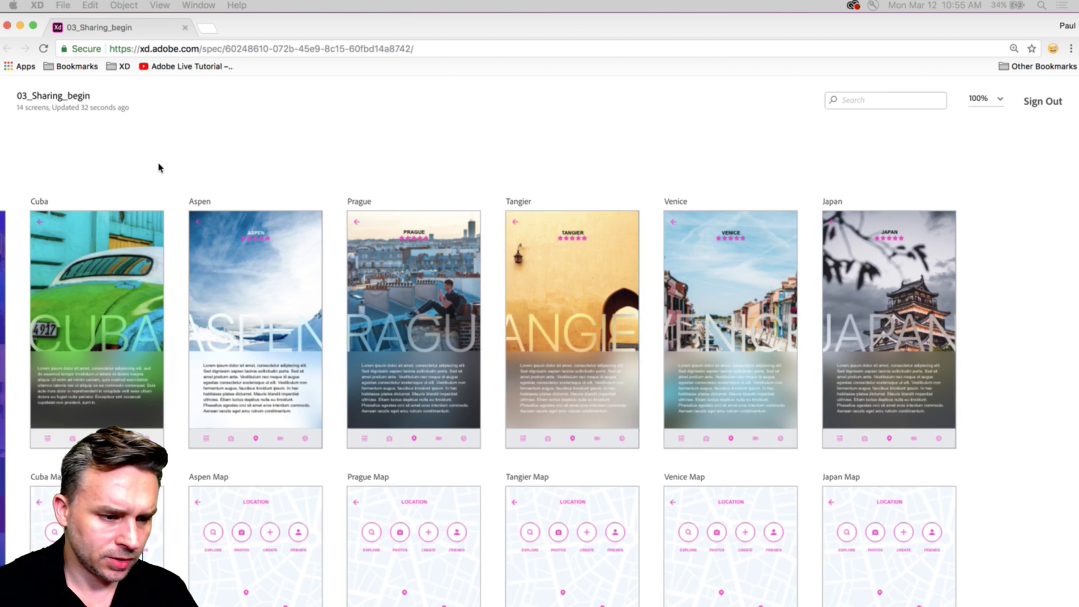
# Step: Review the screen connections in the design specs overview and open the Splash screen's specs
pyautogui.hscroll(-3, 230, 168)
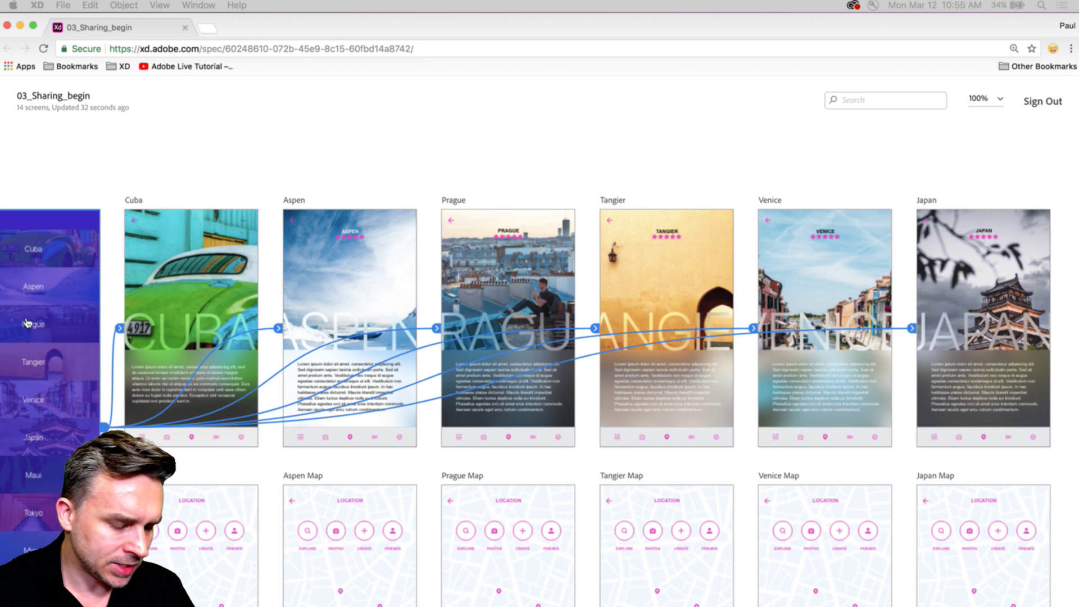
pyautogui.scroll(-3, 29, 320)
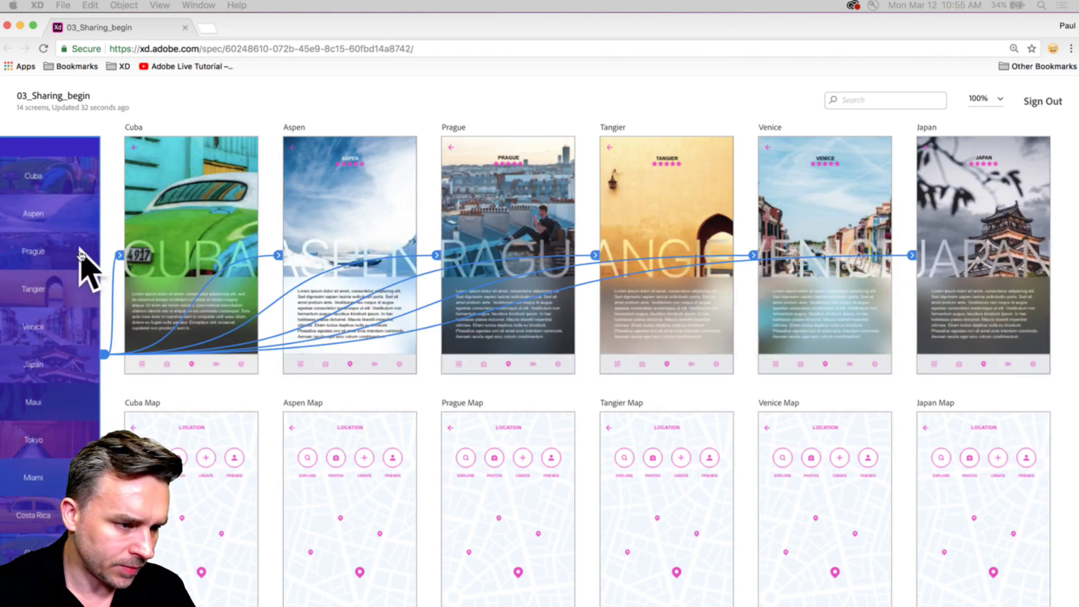
pyautogui.hscroll(-10, 81, 256)
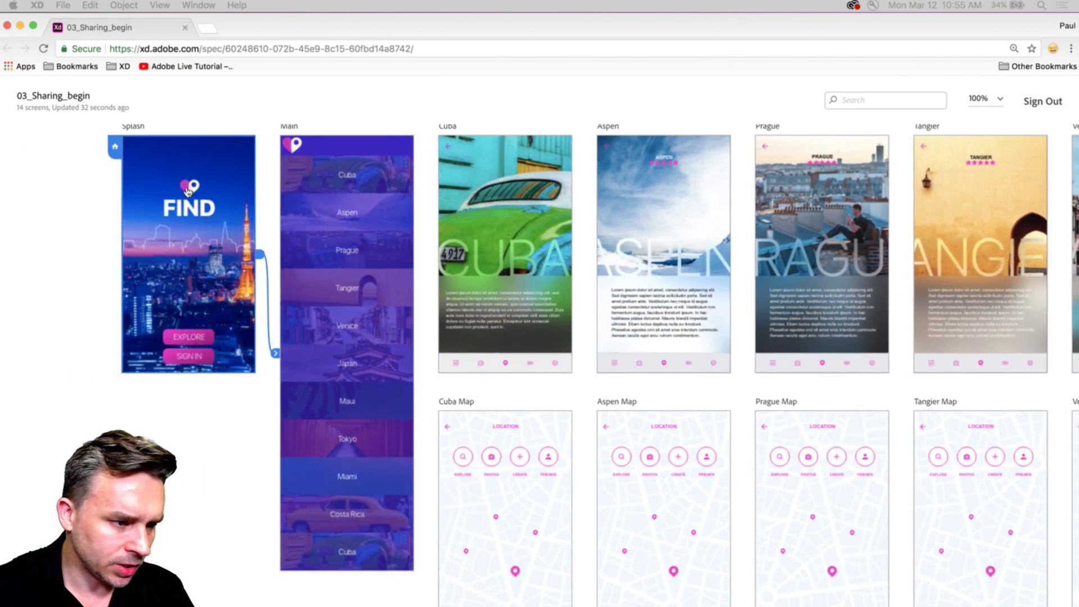
pyautogui.click(187, 191)
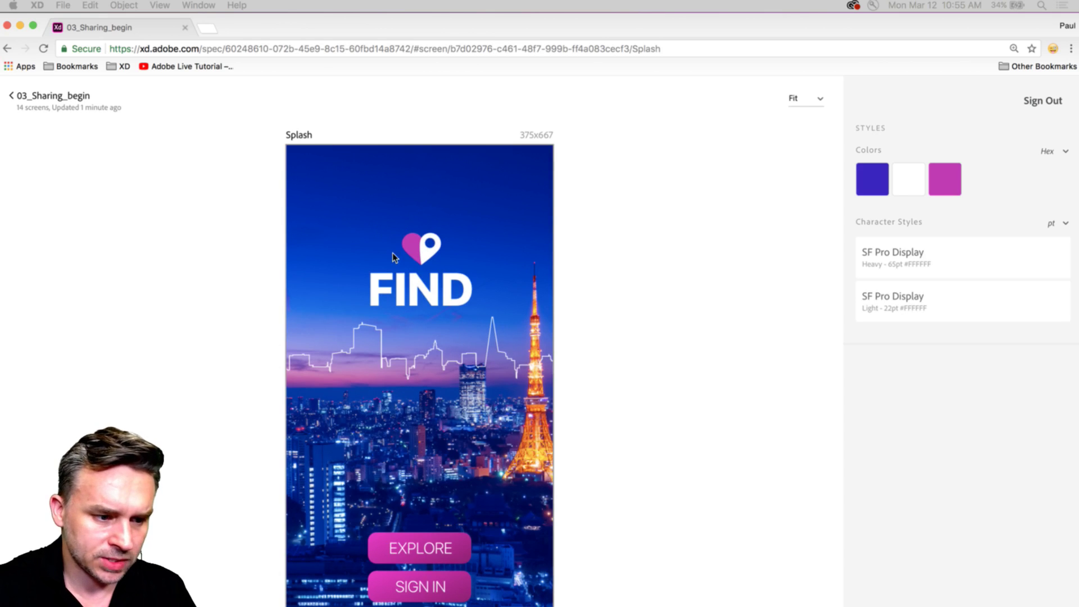
# Step: Inspect the FIND title's dimensions, font styles, appearance and text content in the Splash screen specs
pyautogui.click(421, 291)
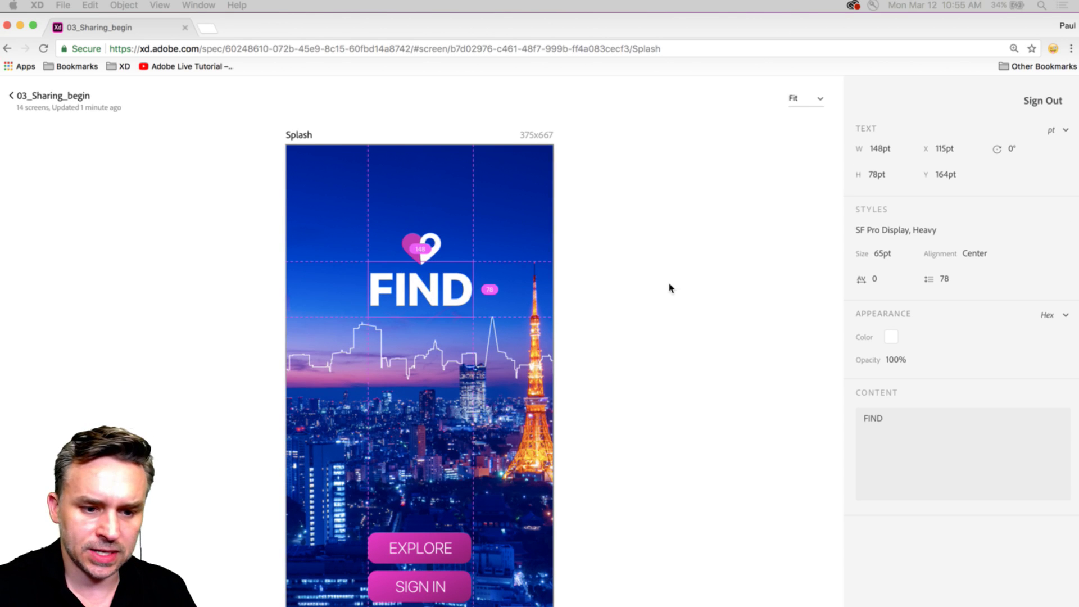
pyautogui.moveTo(904, 414); pyautogui.dragTo(807, 410)
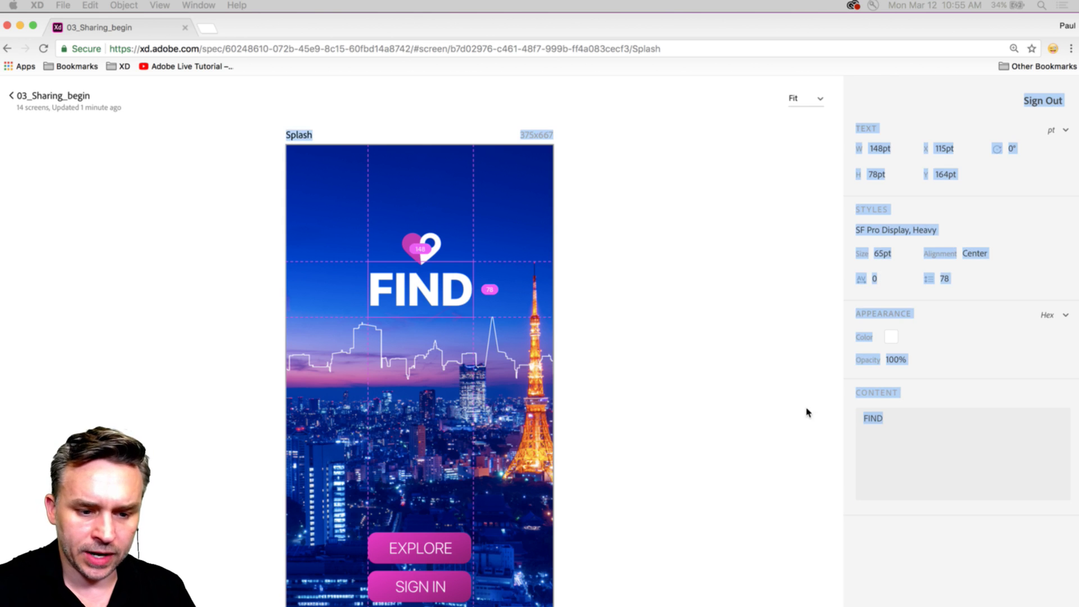
pyautogui.click(915, 415)
pyautogui.doubleClick(899, 230)
pyautogui.click(909, 231)
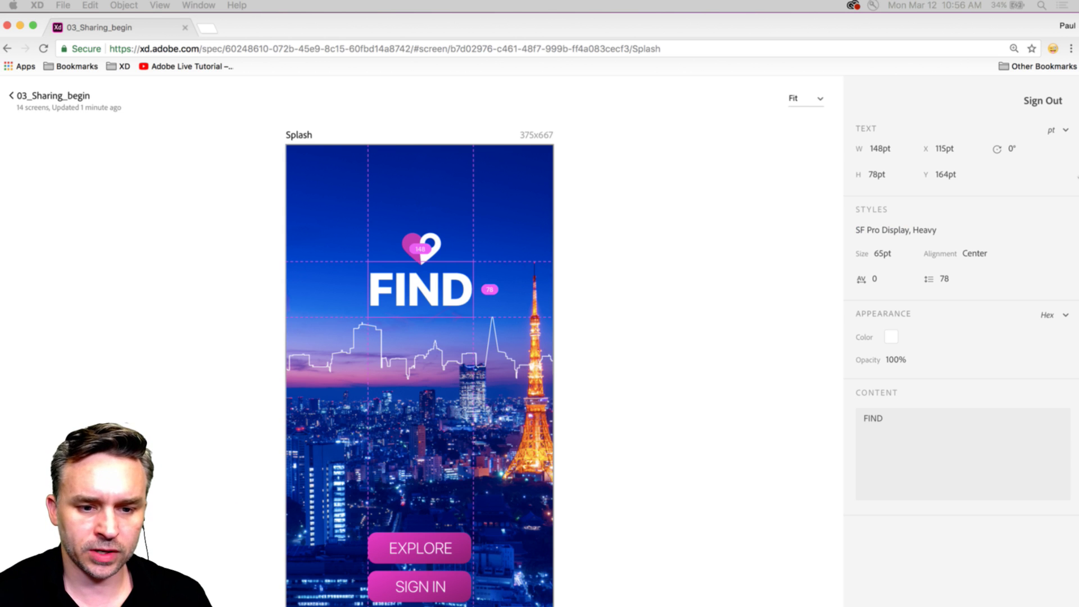
pyautogui.moveTo(1077, 172)
pyautogui.mouseDown()
pyautogui.moveTo(582, 178)
pyautogui.moveTo(1078, 189)
pyautogui.mouseUp()
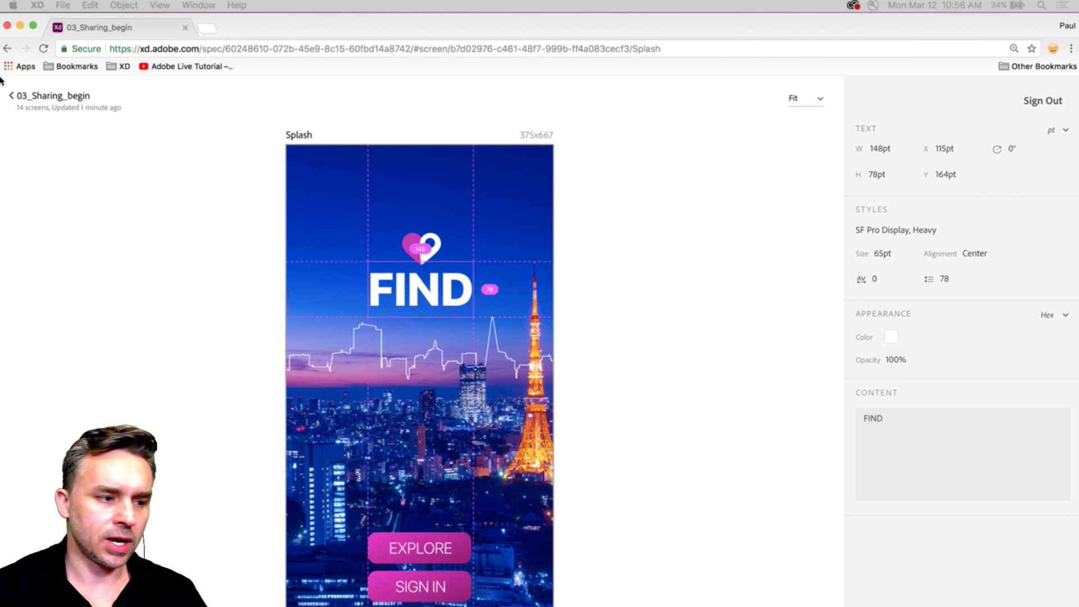
# Step: Minimize the browser window to return to Adobe XD, check the device preview options and dismiss them
pyautogui.click(20, 25)
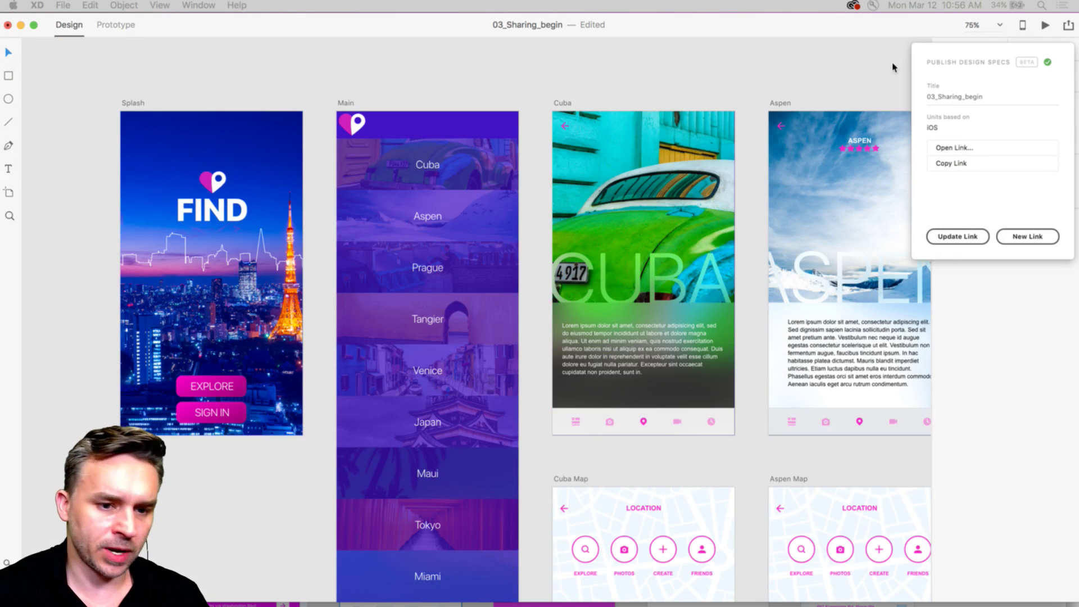
pyautogui.click(1023, 28)
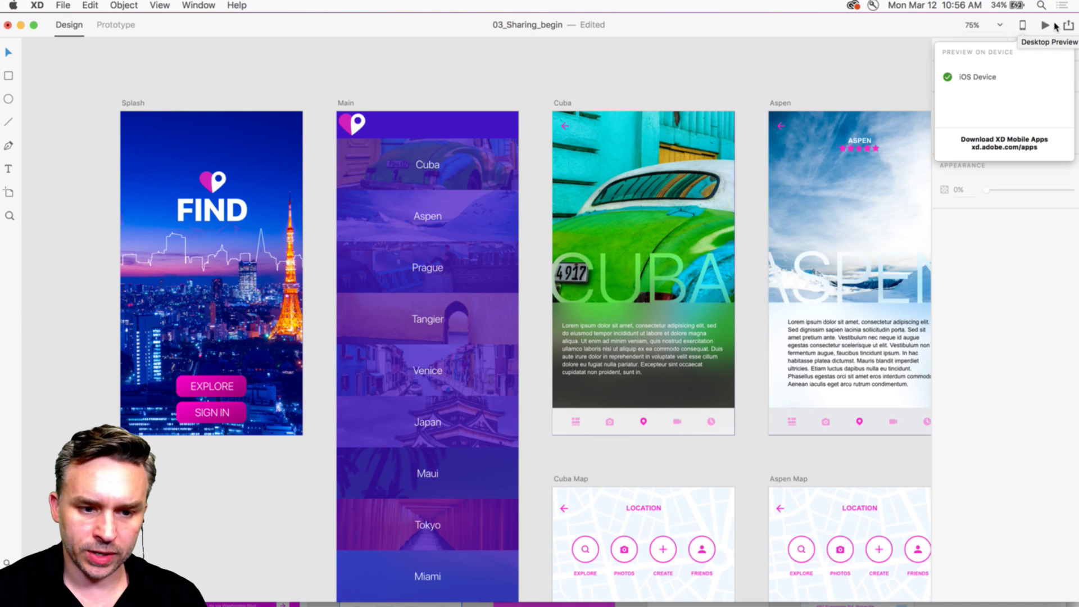
pyautogui.click(837, 86)
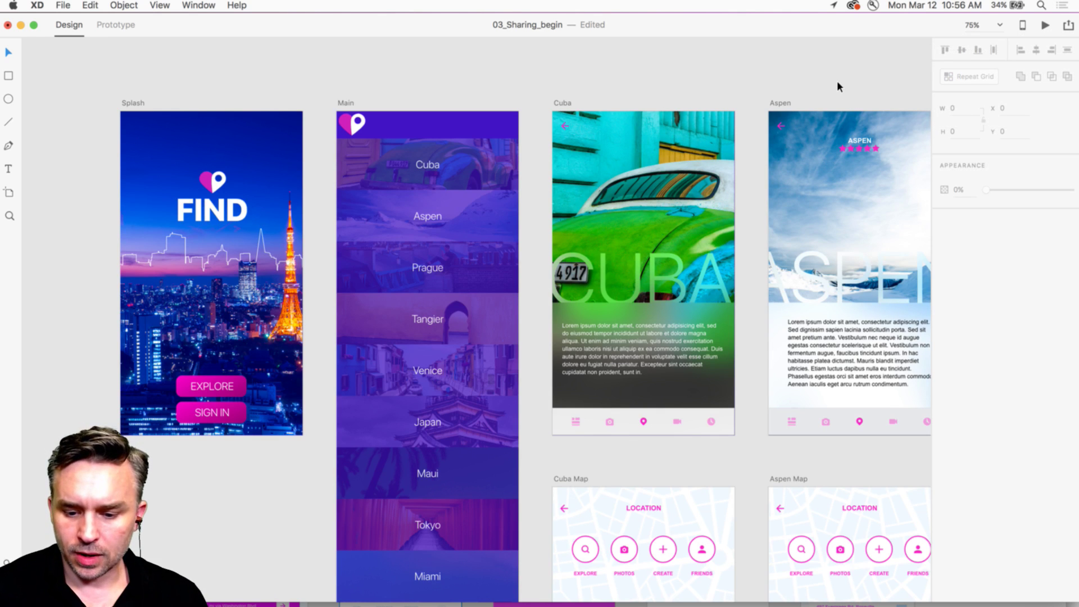